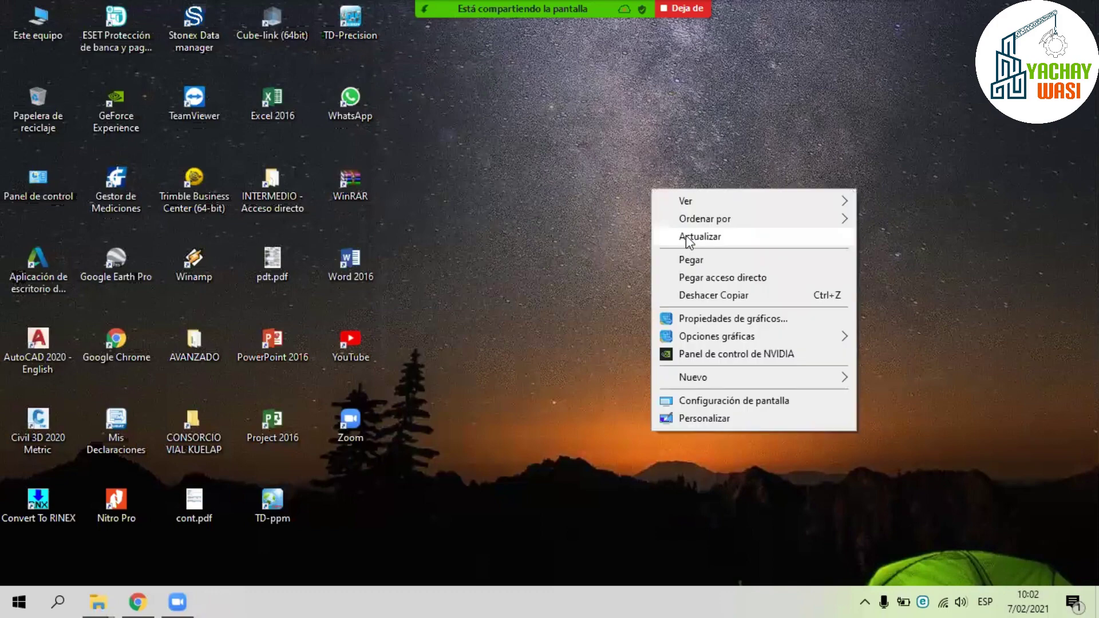
{"action": "left_click", "coordinate": [686, 236]}
{"action": "right_click", "coordinate": [622, 130]}
{"action": "left_click", "coordinate": [659, 181]}
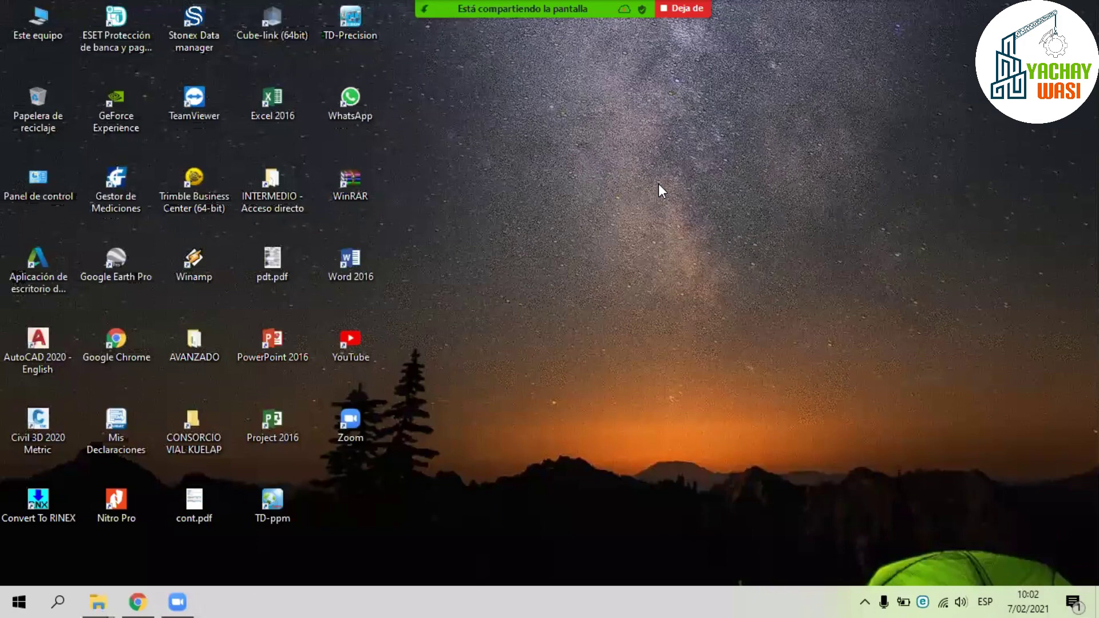
{"action": "right_click", "coordinate": [659, 184]}
{"action": "left_click", "coordinate": [690, 234]}
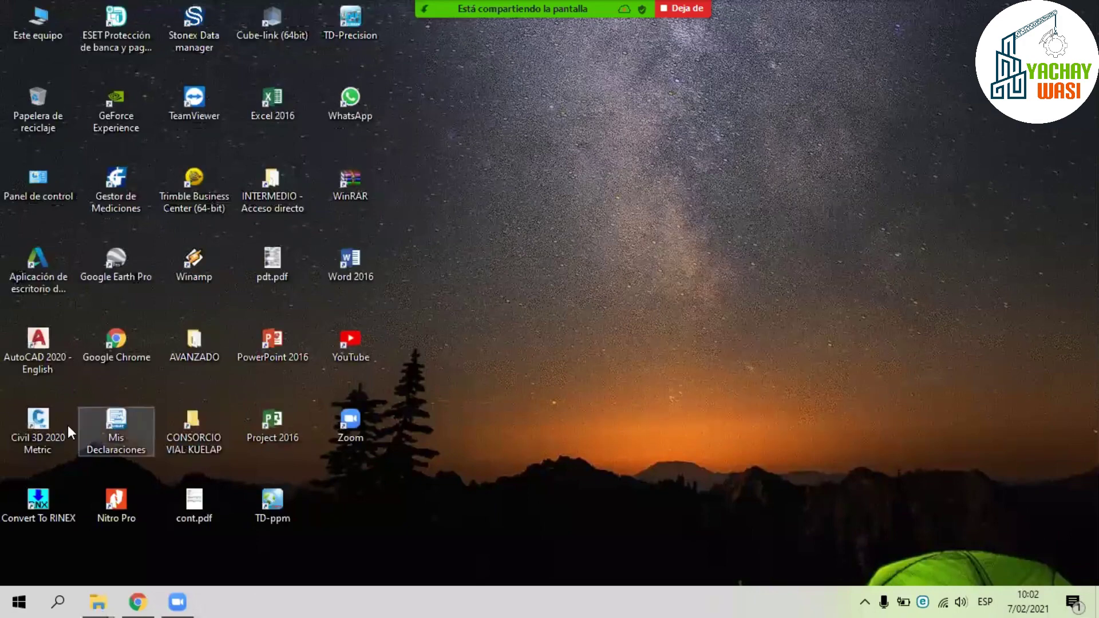
- Launch Civil 3D 2020 Metric, dismiss the drawing recovery message and close the Drawing Recovery Manager
{"action": "double_click", "coordinate": [29, 430]}
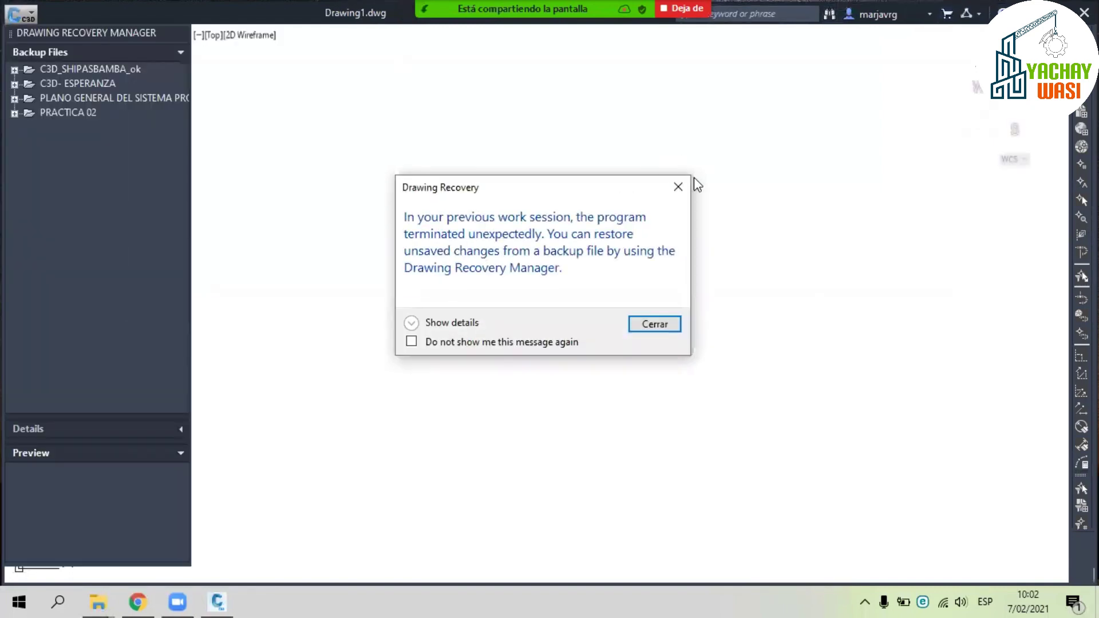
{"action": "left_click", "coordinate": [678, 187]}
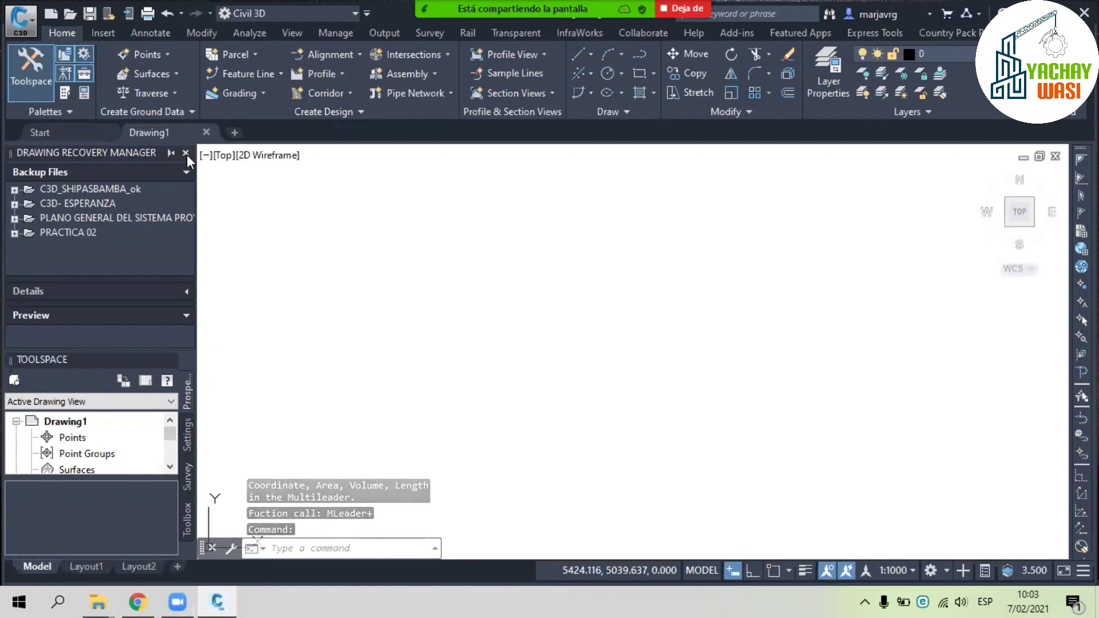
{"action": "left_click", "coordinate": [186, 154]}
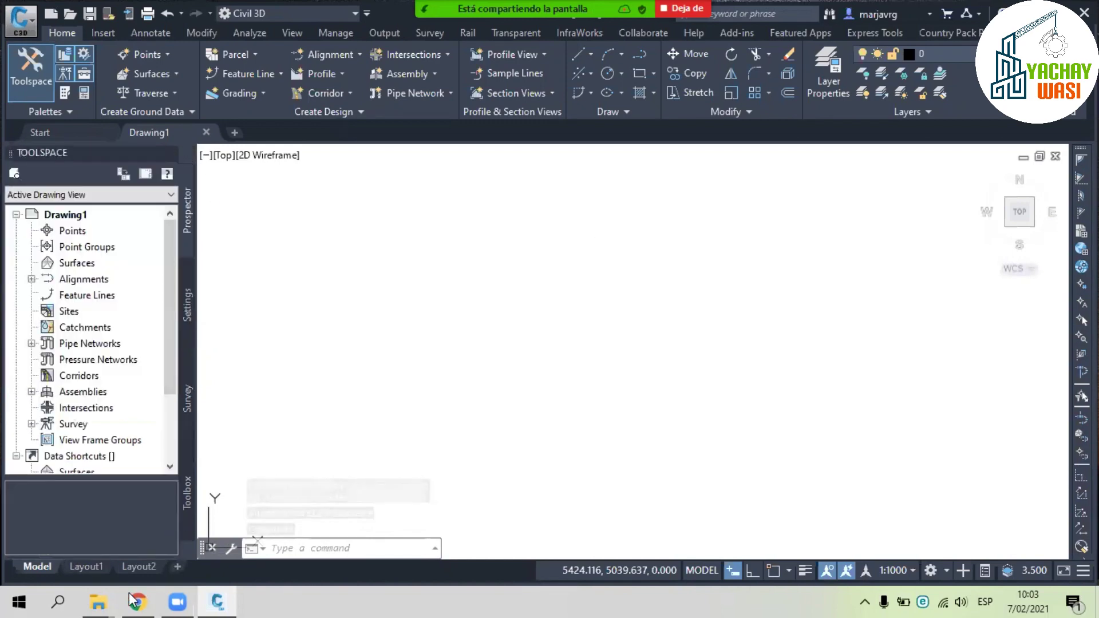
- Open Espirales.csv from the AVANZADO folder in Excel and maximize its window
{"action": "mouse_move", "coordinate": [98, 602]}
{"action": "left_click", "coordinate": [260, 533]}
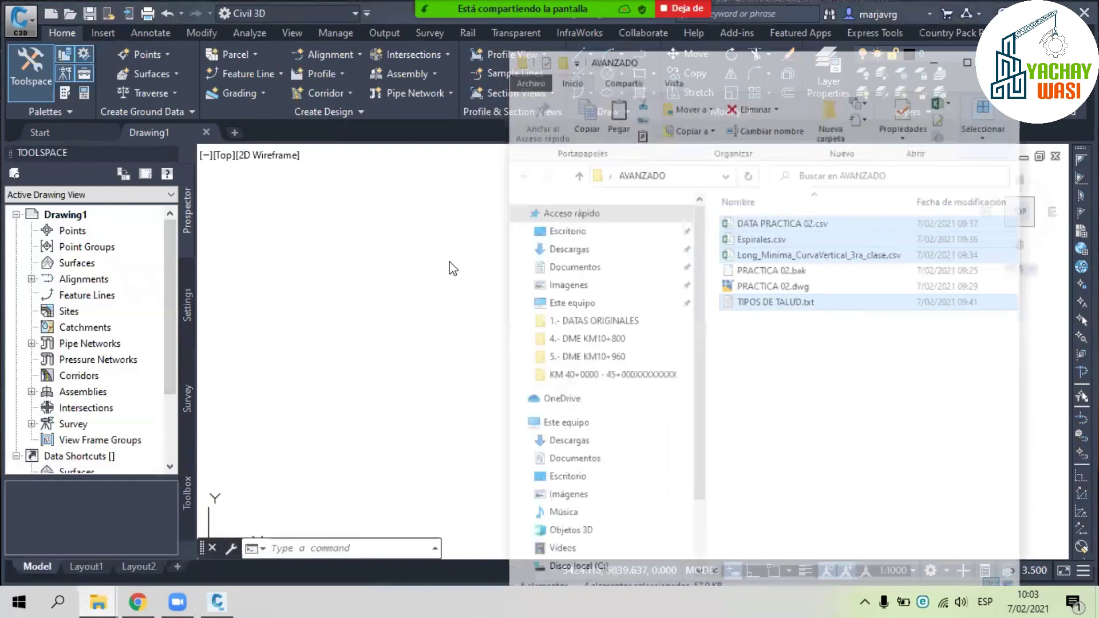
{"action": "left_click", "coordinate": [839, 205]}
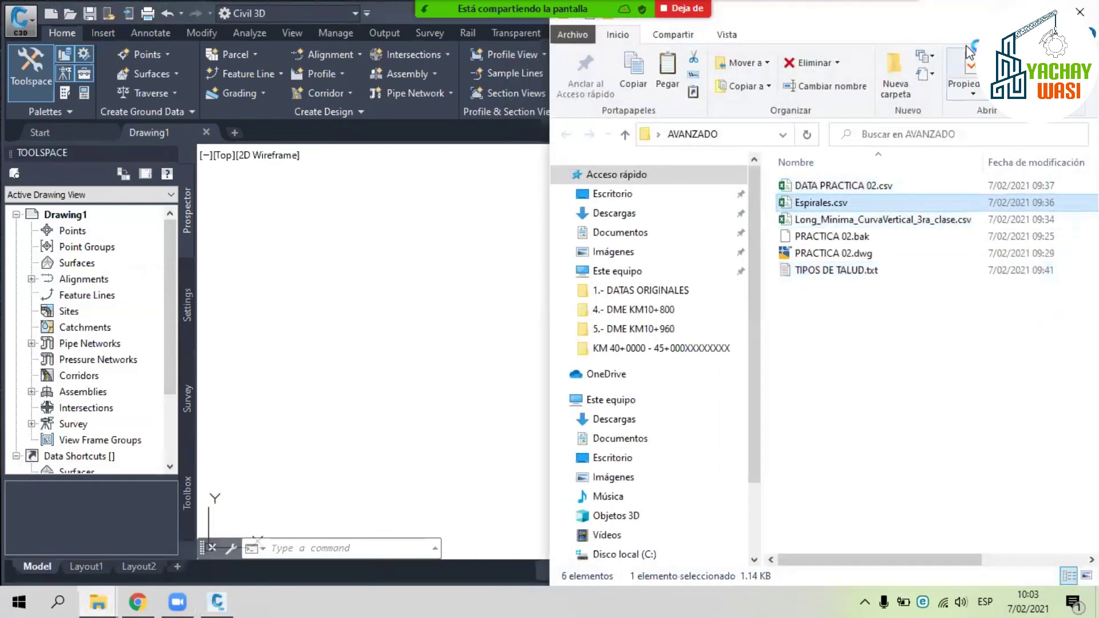
{"action": "left_click", "coordinate": [1006, 11]}
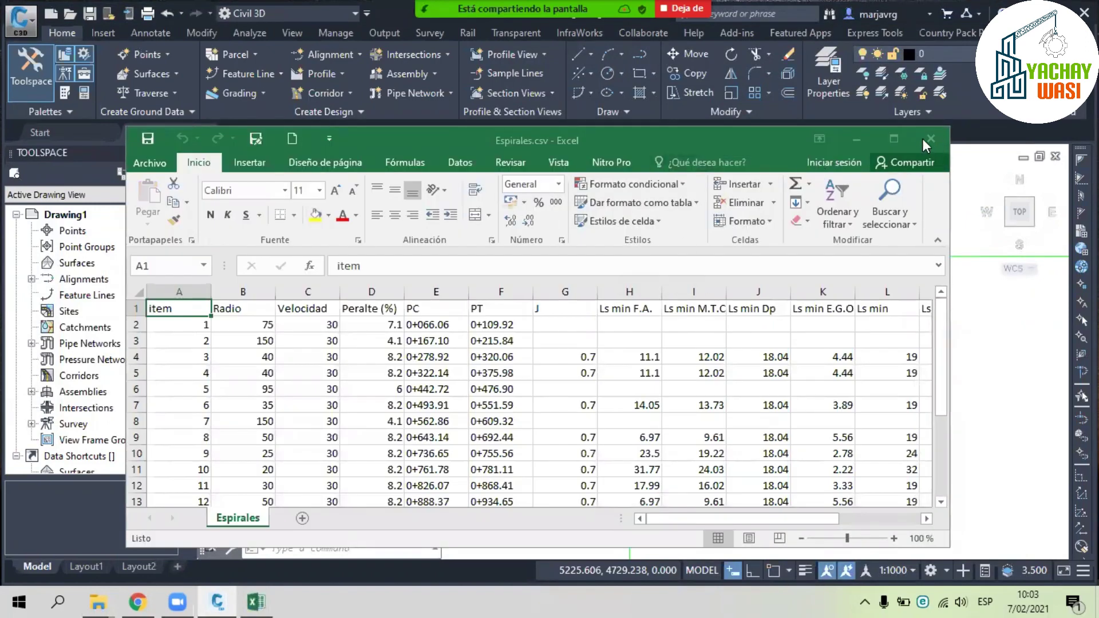
{"action": "left_click", "coordinate": [894, 139]}
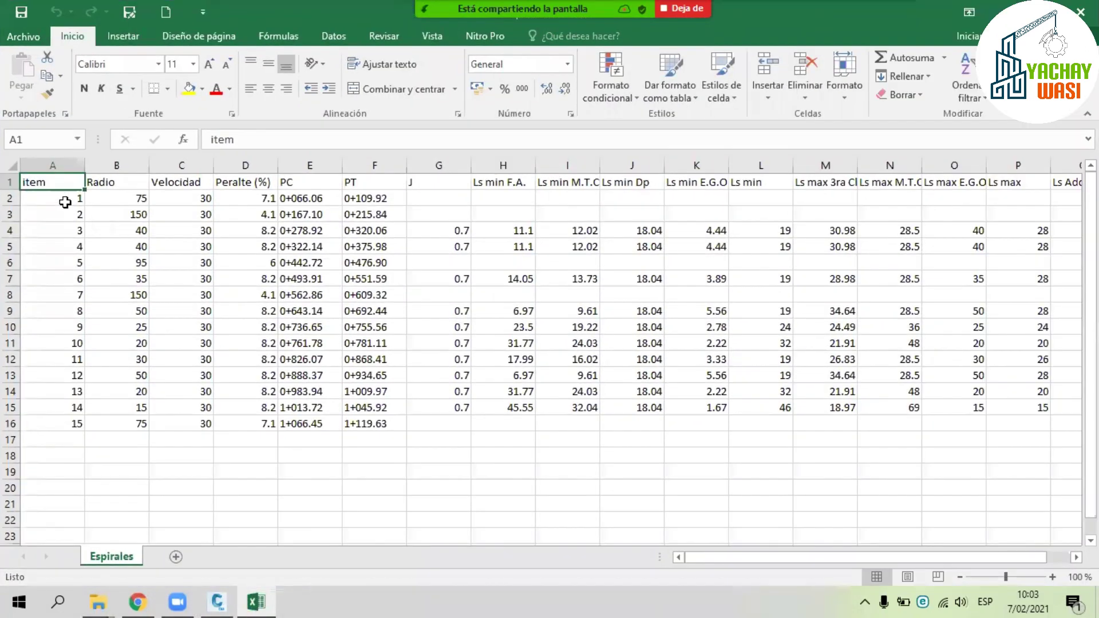
- Examine the item, Radio and Velocidad columns of the spiral table and the remaining columns up to Ls Adoptado
{"action": "left_click_drag", "start_coordinate": [65, 201], "coordinate": [60, 426]}
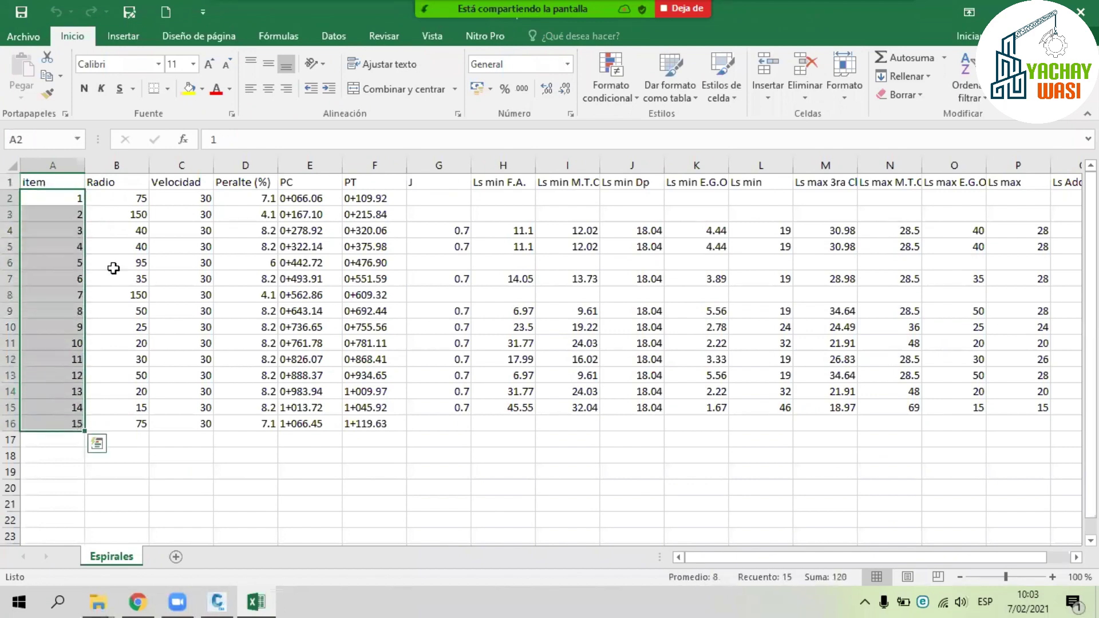
{"action": "left_click_drag", "start_coordinate": [130, 198], "coordinate": [132, 441]}
{"action": "left_click_drag", "start_coordinate": [203, 198], "coordinate": [191, 435]}
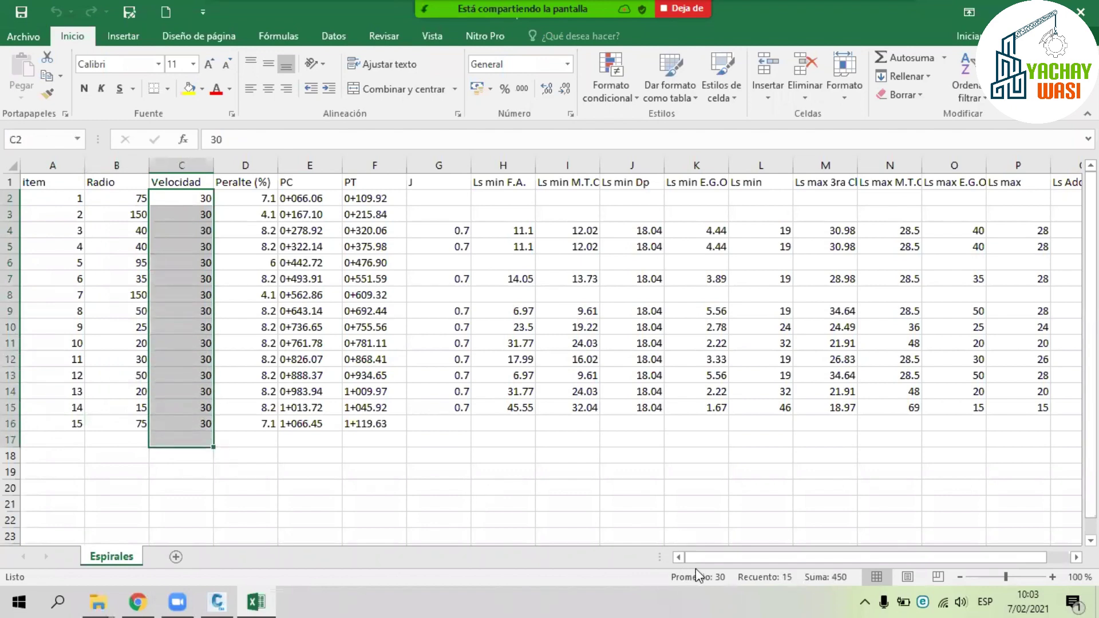
{"action": "left_click_drag", "start_coordinate": [698, 558], "coordinate": [719, 558]}
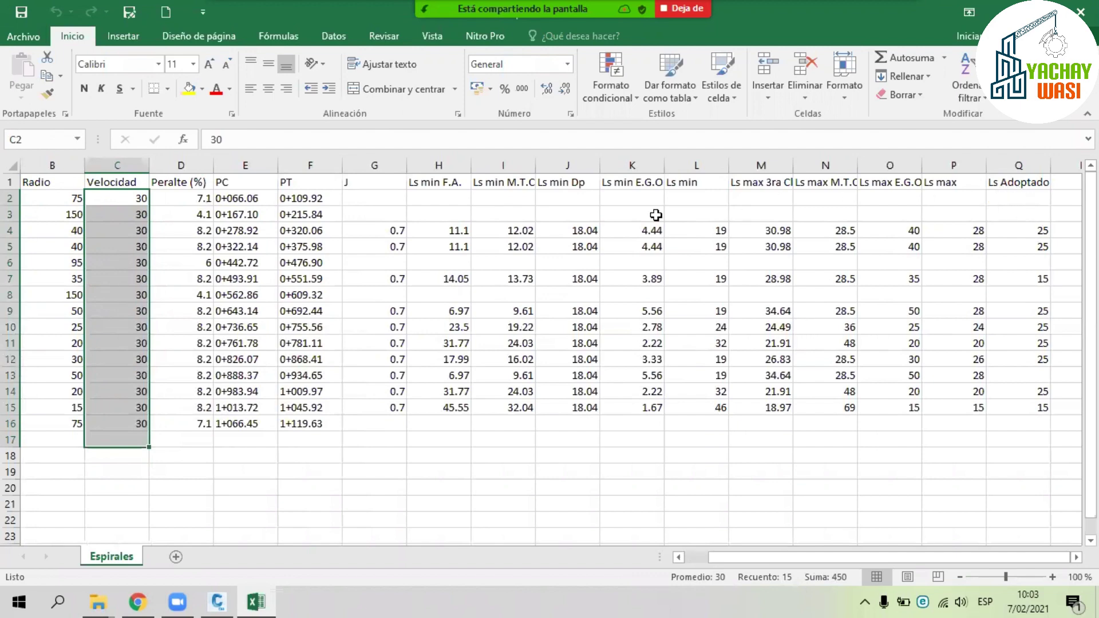
- Autofit the width of all columns in the Espirales sheet to their contents
{"action": "left_click", "coordinate": [11, 166]}
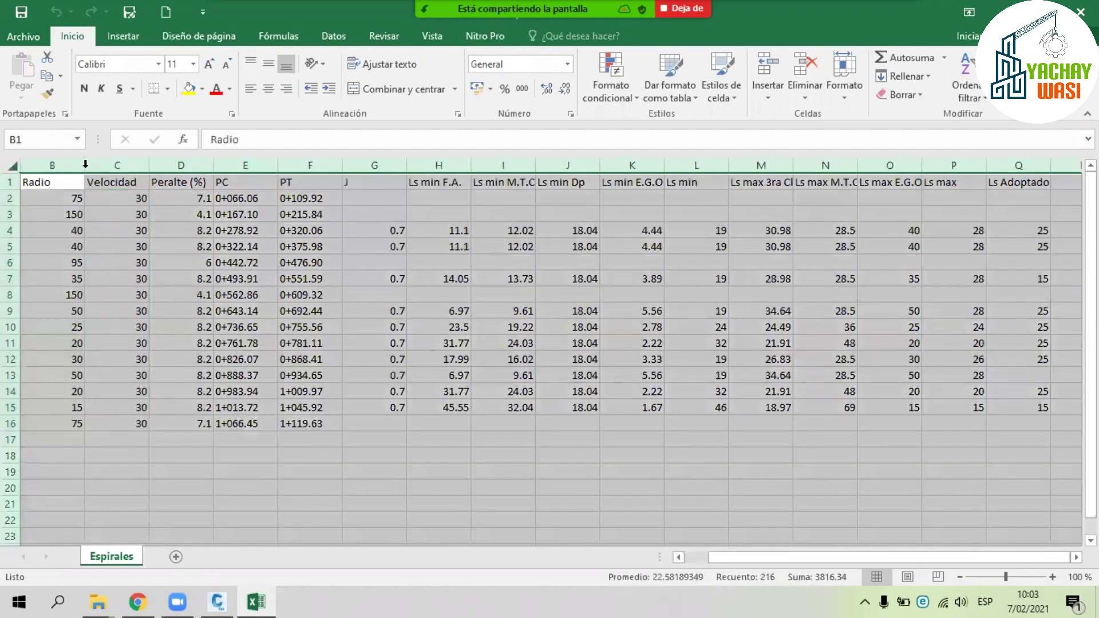
{"action": "double_click", "coordinate": [85, 166]}
{"action": "left_click", "coordinate": [210, 265]}
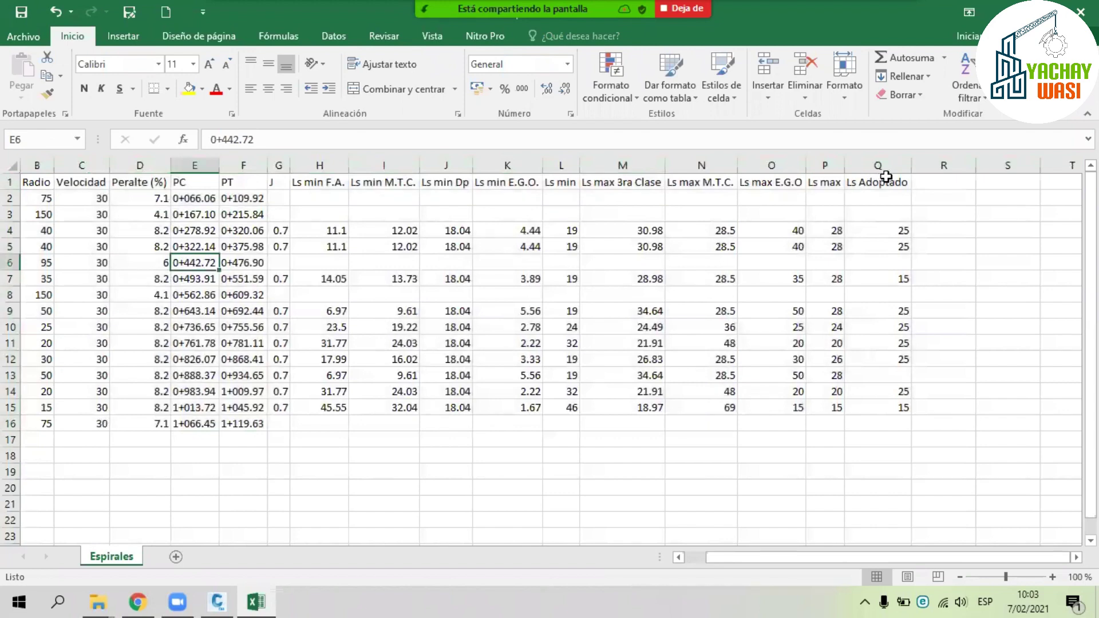
- Examine the Ls Adoptado values and the whole spiral data table, and return to Civil 3D
{"action": "left_click_drag", "start_coordinate": [887, 183], "coordinate": [890, 410]}
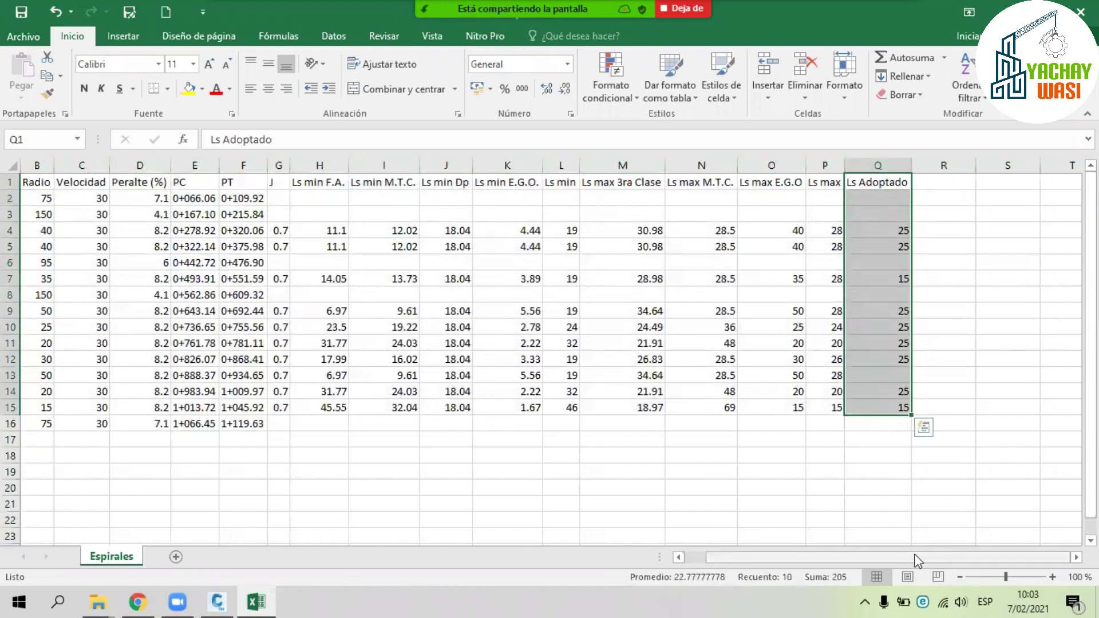
{"action": "left_click_drag", "start_coordinate": [926, 556], "coordinate": [857, 566]}
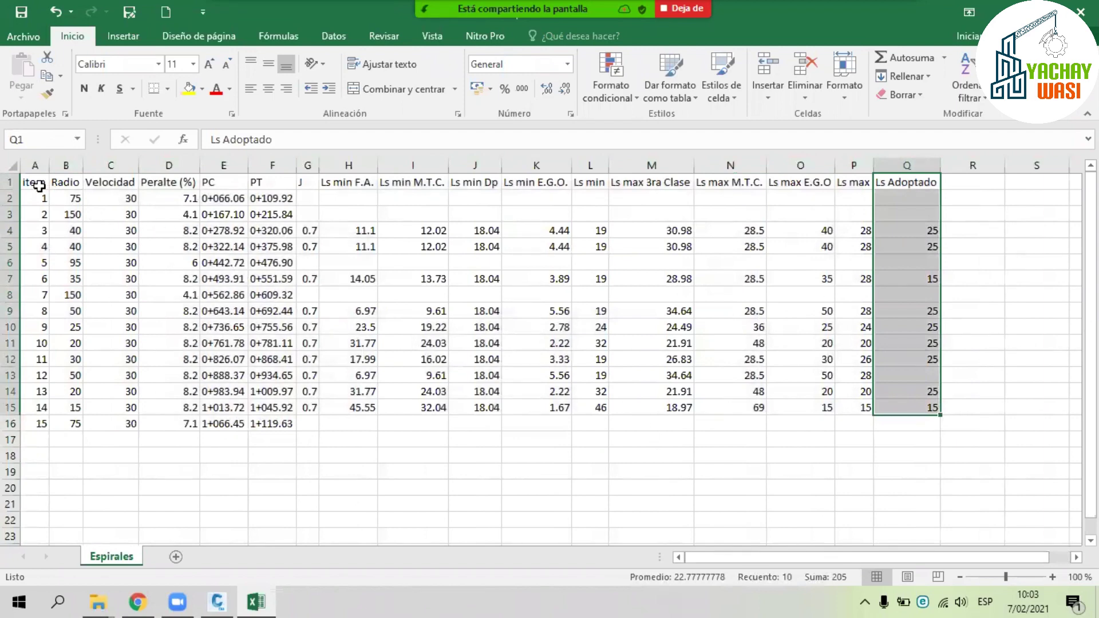
{"action": "left_click_drag", "start_coordinate": [35, 182], "coordinate": [908, 424]}
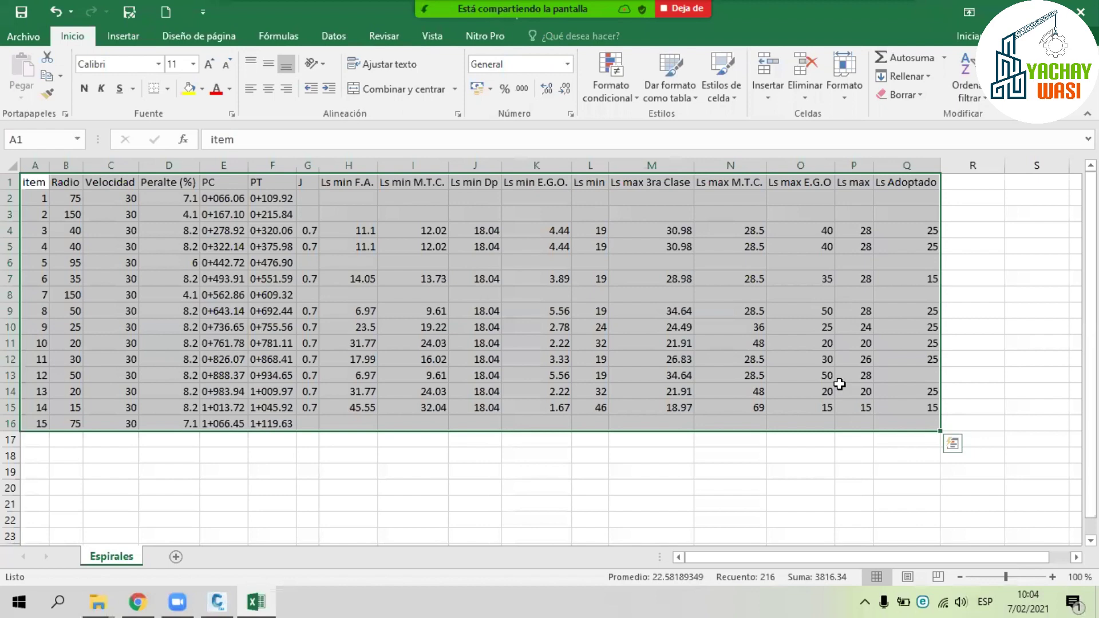
{"action": "left_click", "coordinate": [1007, 11]}
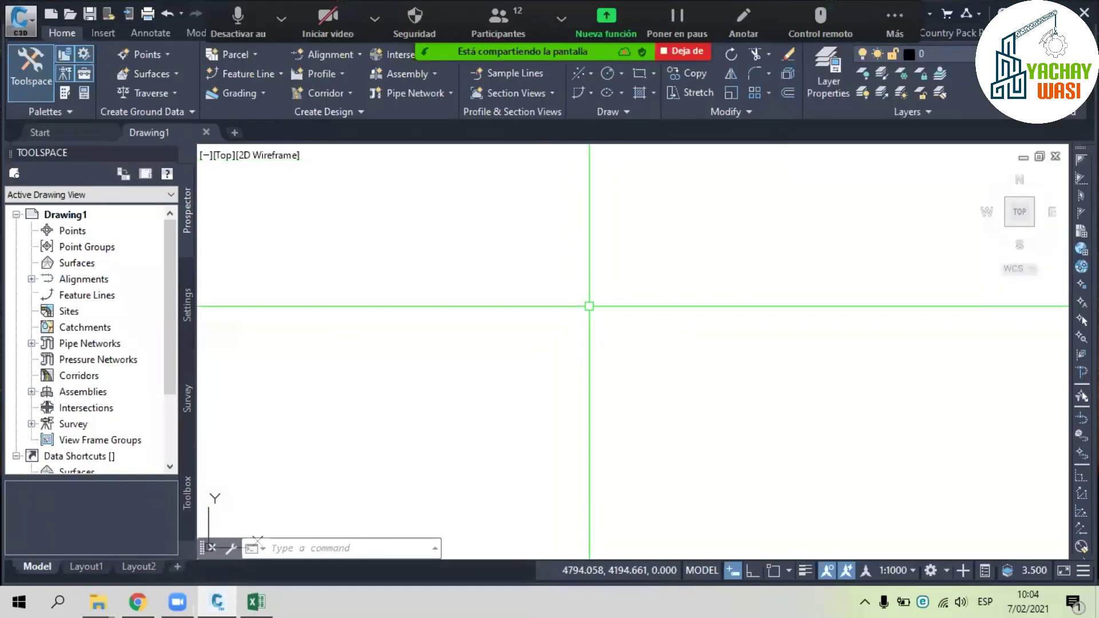
- Close the blank Drawing1 drawing so that only the Start page remains
{"action": "left_click", "coordinate": [207, 133]}
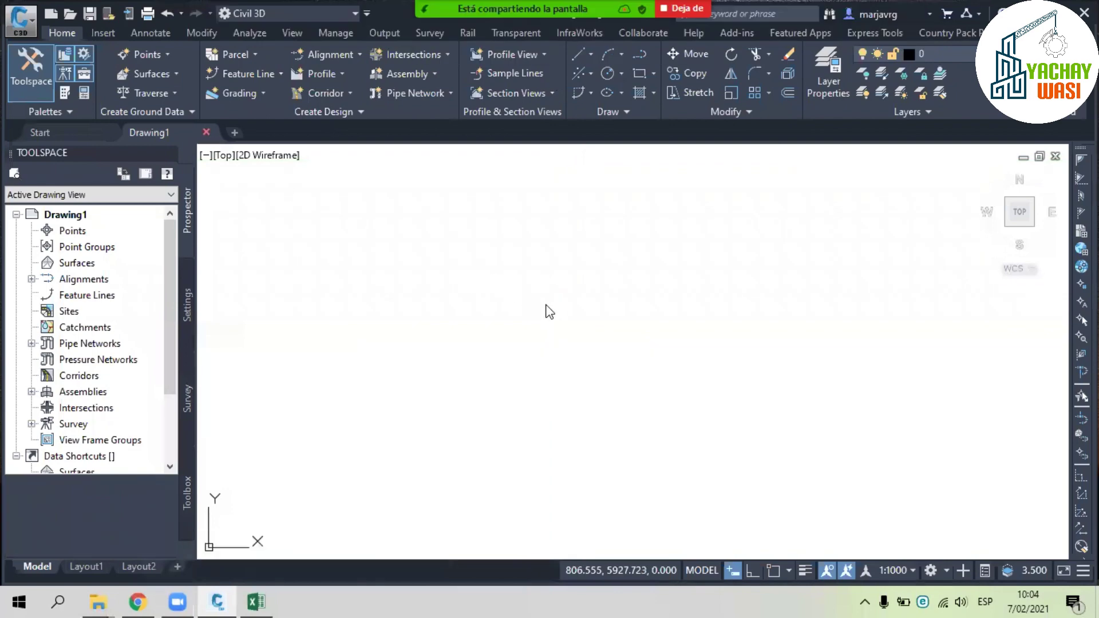
{"action": "key", "text": "ctrl+Tab"}
{"action": "key", "text": "ctrl+F4"}
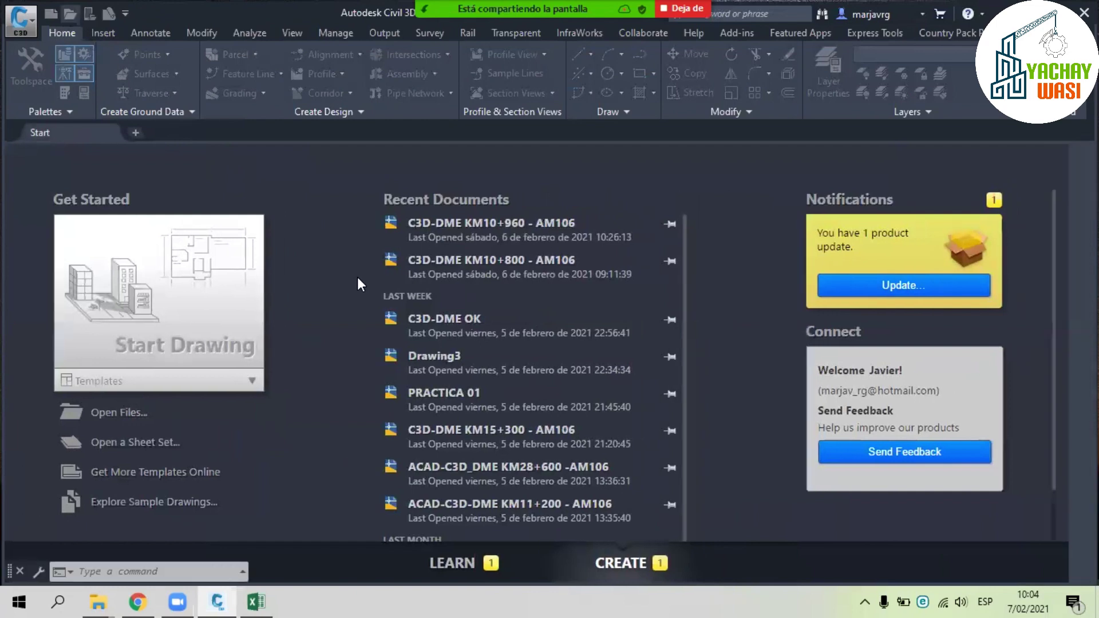
- Open the drawing PRACTICA 02.dwg from the AVANZADO folder
{"action": "key", "text": "ctrl+o"}
{"action": "left_click", "coordinate": [442, 172]}
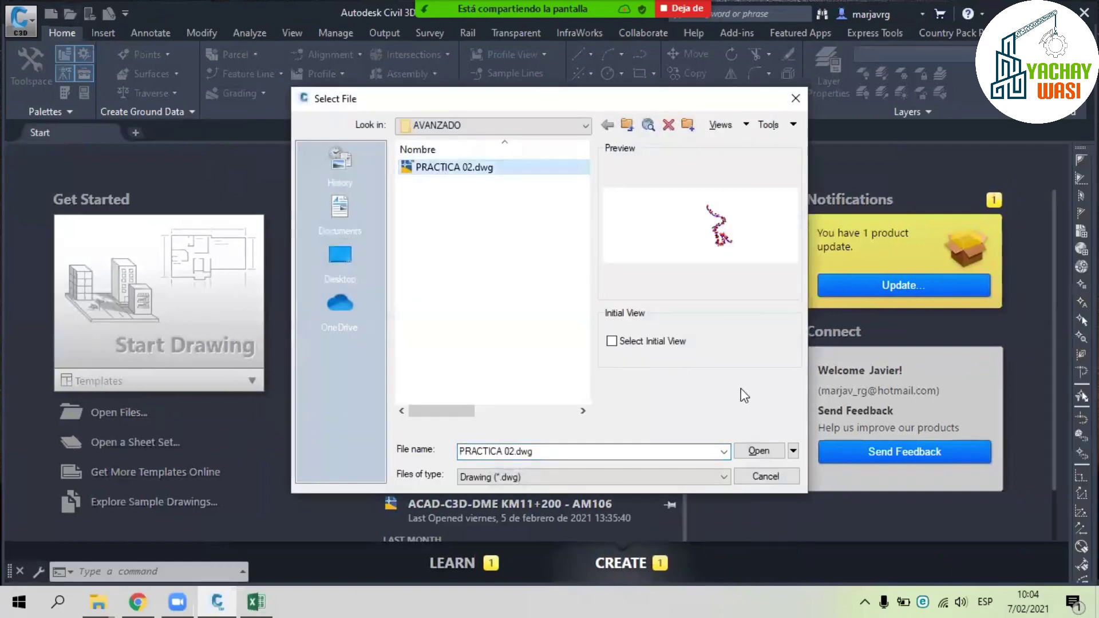
{"action": "left_click", "coordinate": [764, 448]}
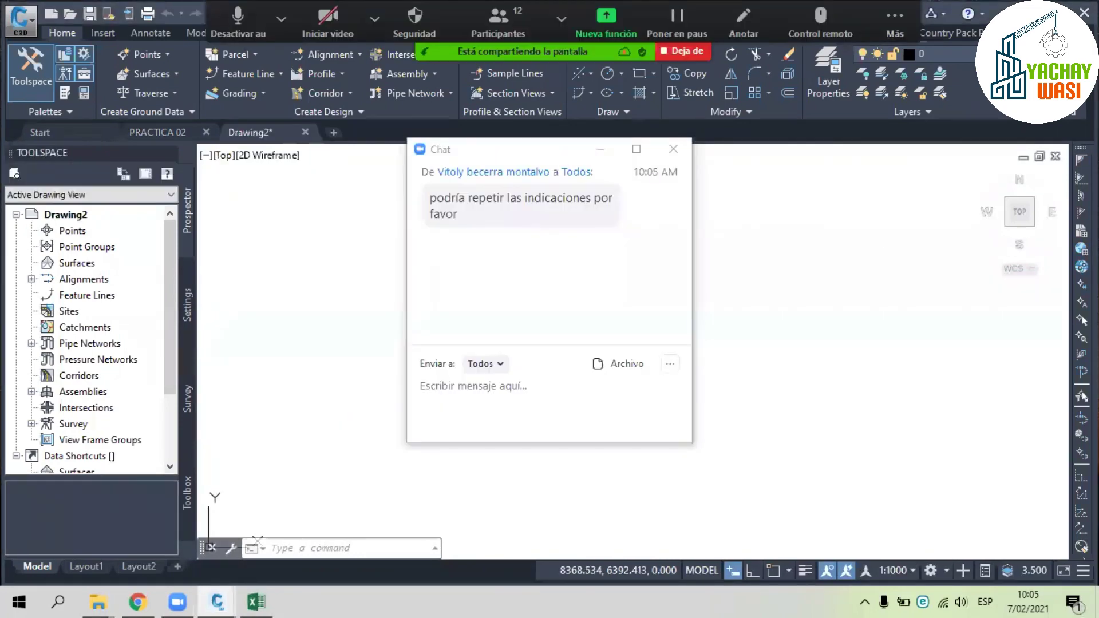
- Close the meeting chat window and save the new blank drawing as C3D-PRACTICA 02 in the AVANZADO folder
{"action": "left_click_drag", "start_coordinate": [557, 156], "coordinate": [965, 22]}
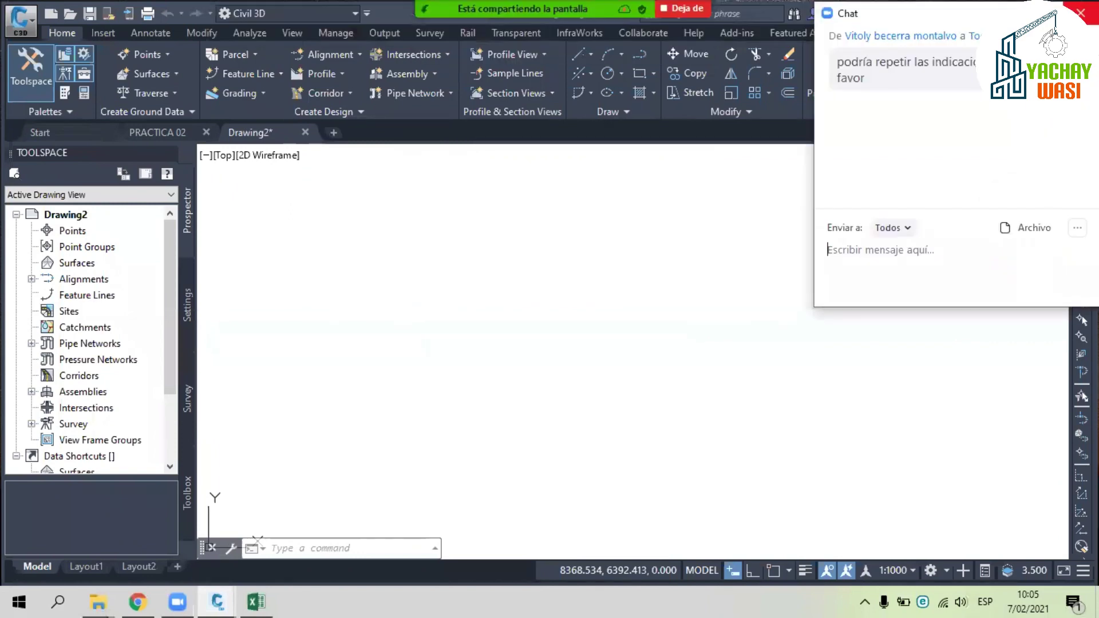
{"action": "left_click", "coordinate": [1081, 12]}
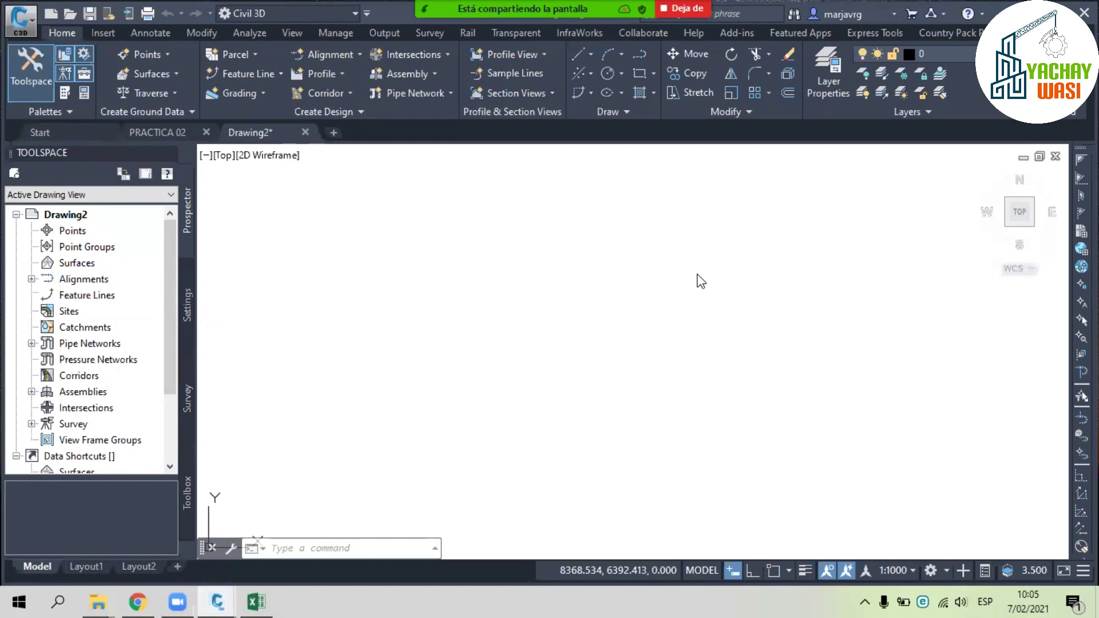
{"action": "key", "text": "ctrl+s"}
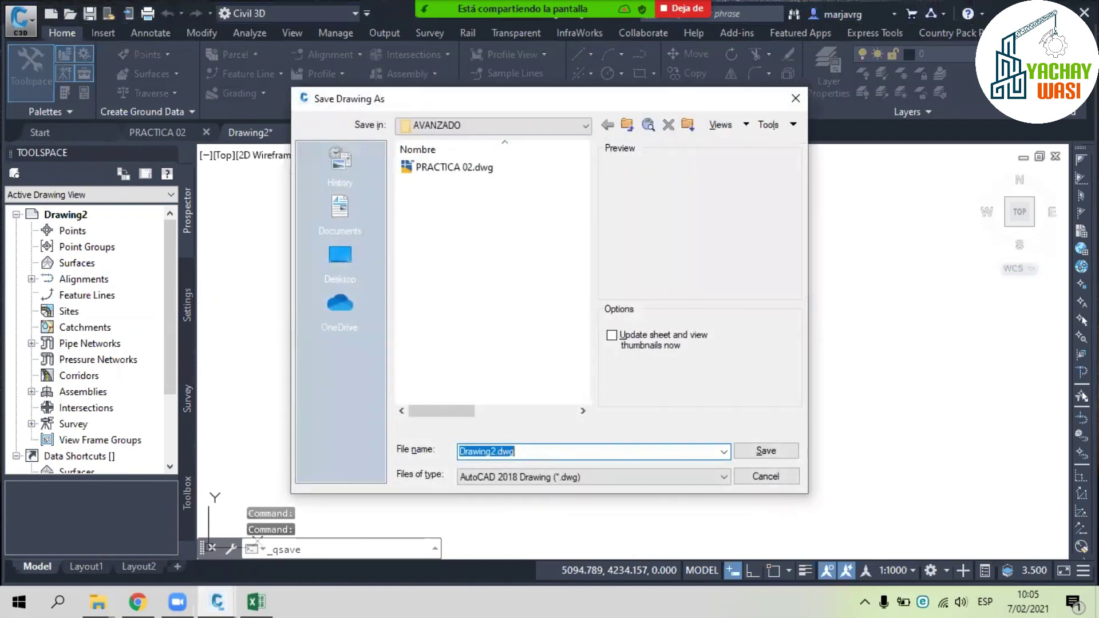
{"action": "type", "text": "C3D"}
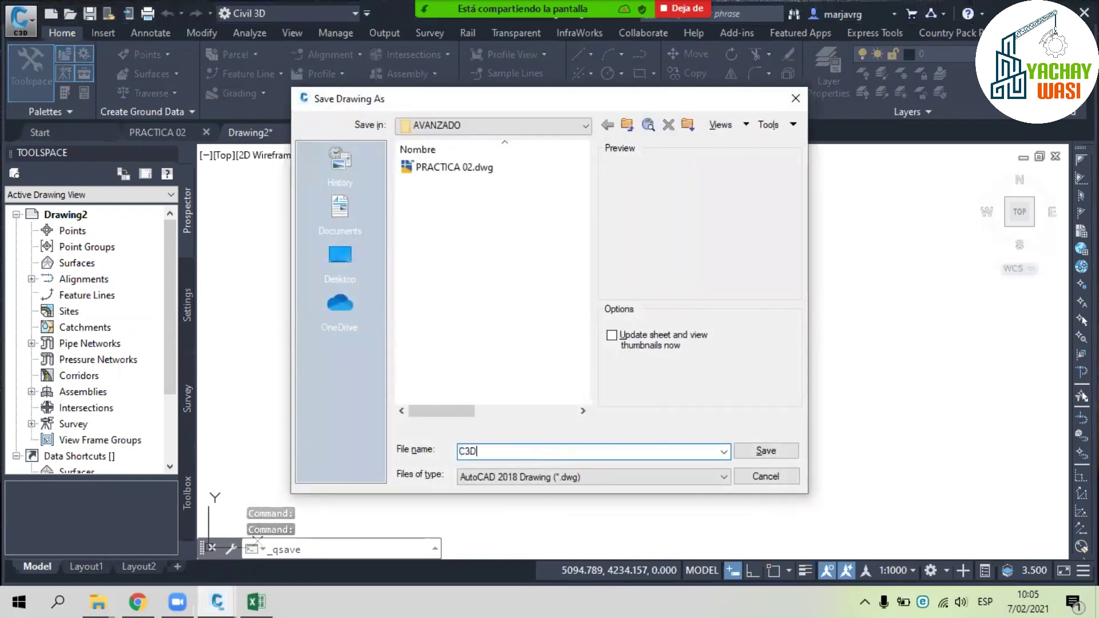
{"action": "type", "text": "-PRACTICA 02"}
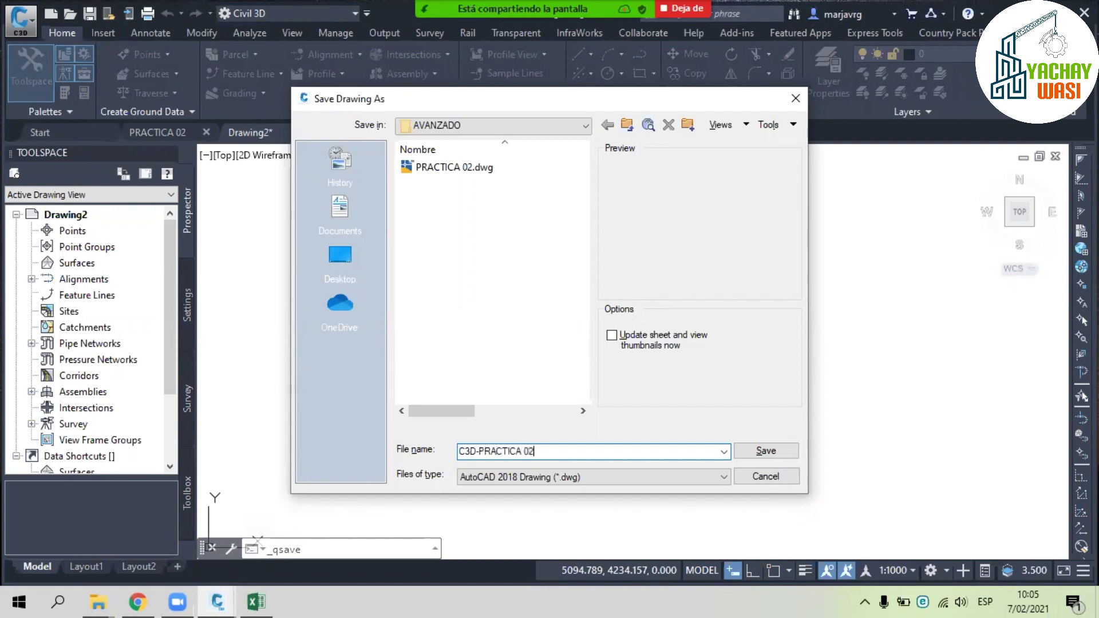
{"action": "key", "text": "Return"}
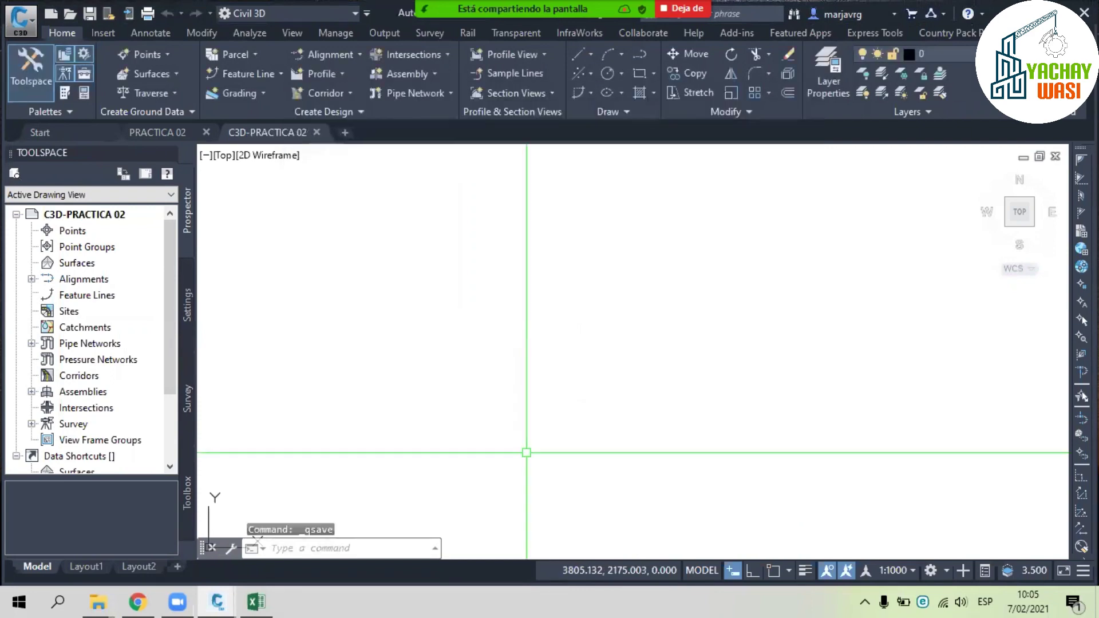
- Switch to the Espirales spreadsheet in Excel, select the full data table and slightly widen the PC column
{"action": "left_click", "coordinate": [268, 595]}
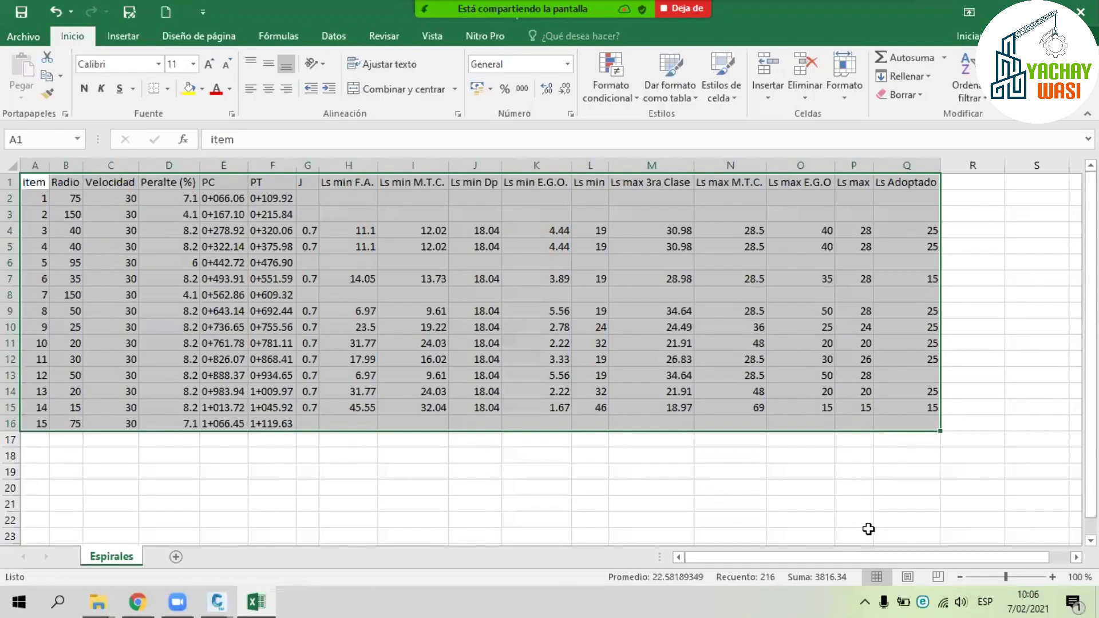
{"action": "left_click", "coordinate": [909, 425]}
{"action": "left_click_drag", "start_coordinate": [911, 425], "coordinate": [37, 176]}
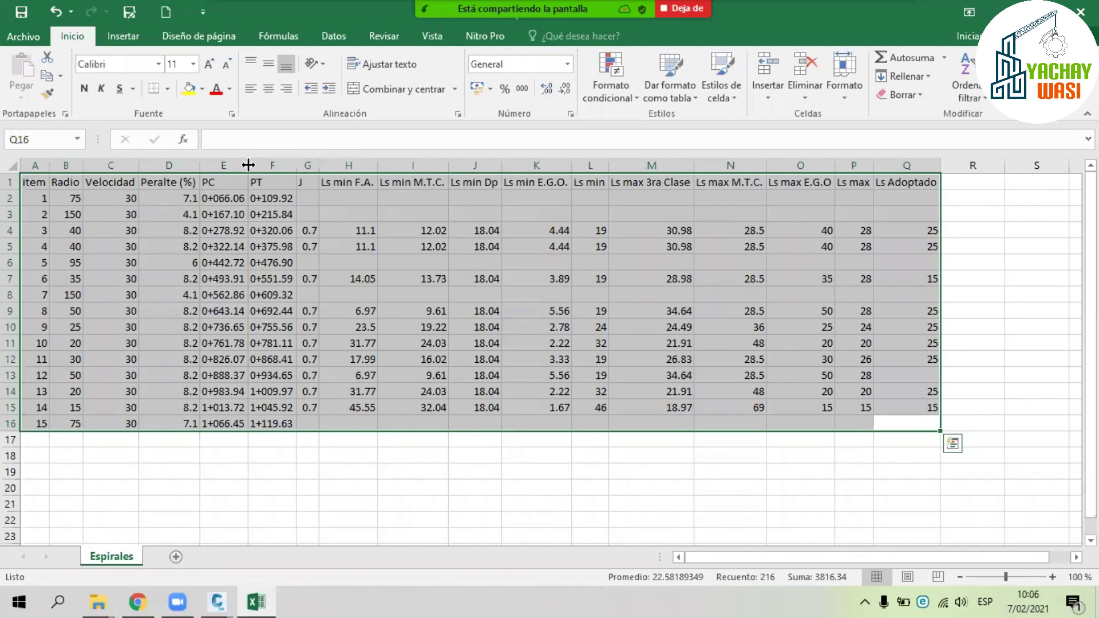
{"action": "left_click_drag", "start_coordinate": [248, 165], "coordinate": [255, 165]}
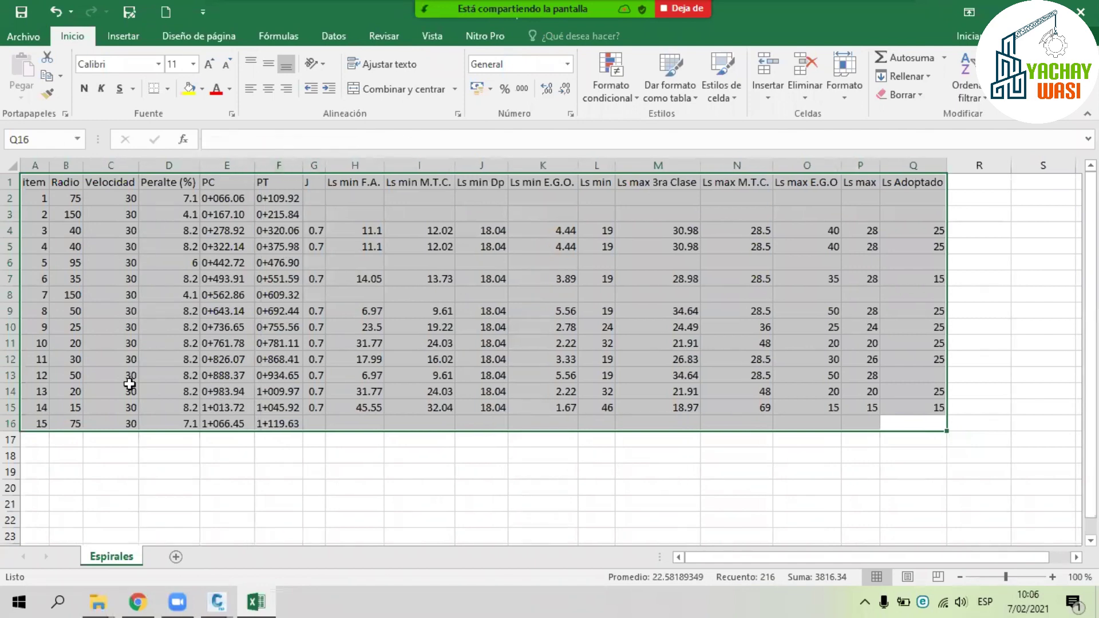
{"action": "left_click", "coordinate": [741, 283]}
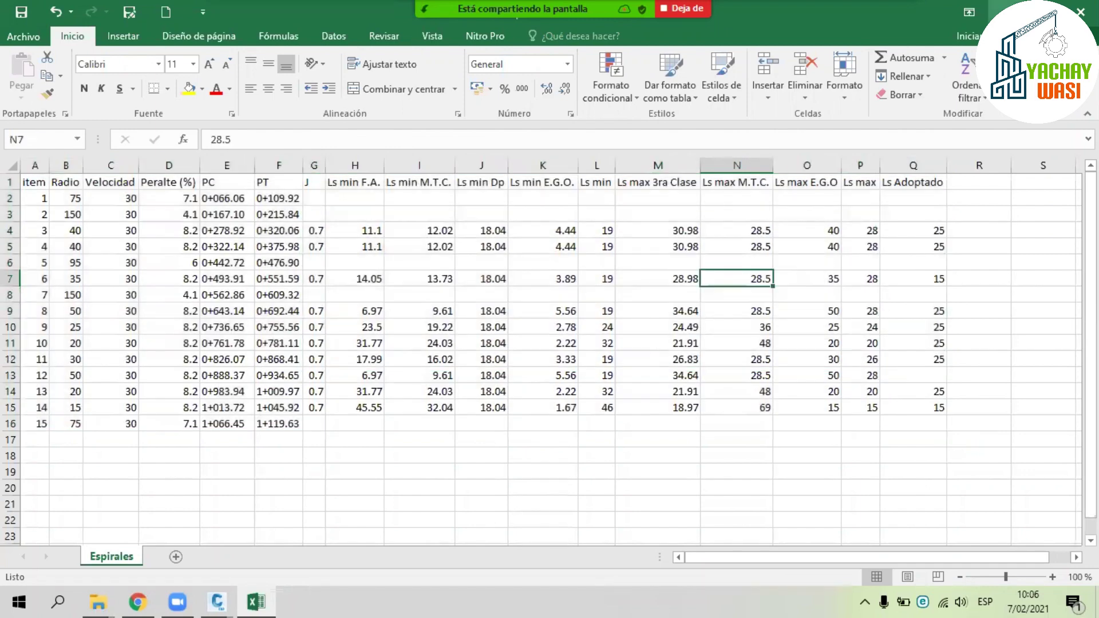
- Switch to the PRACTICA 02 drawing in Civil 3D and examine the first curves of the alignment around stations 0+100 and 0+200
{"action": "key", "text": "alt+Tab"}
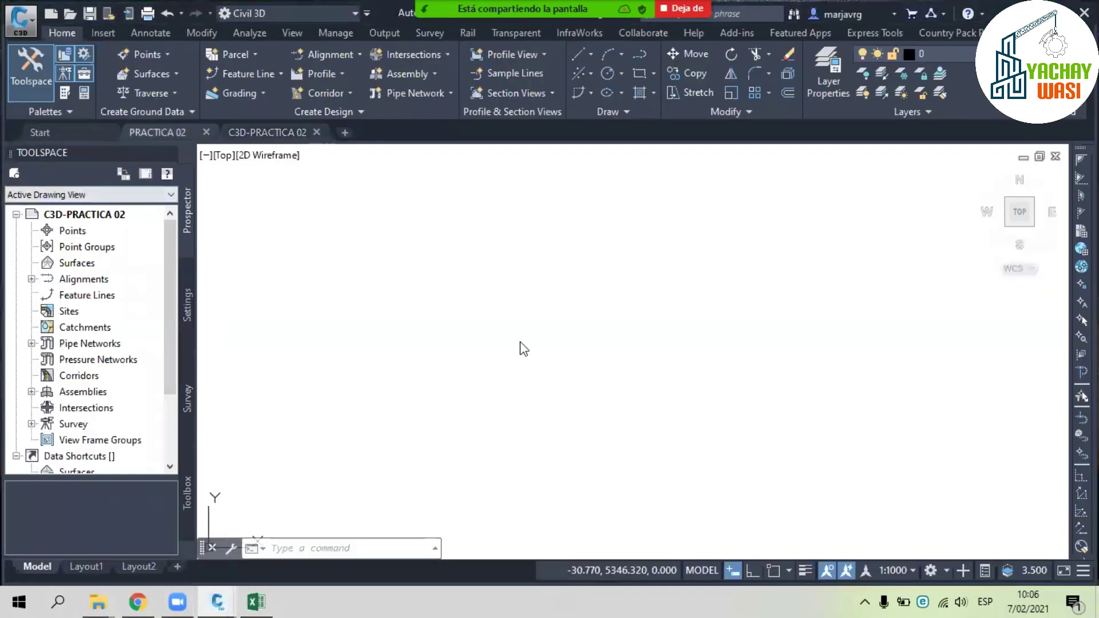
{"action": "key", "text": "ctrl+Tab"}
{"action": "scroll", "coordinate": [655, 294], "scroll_direction": "up", "scroll_amount": 5}
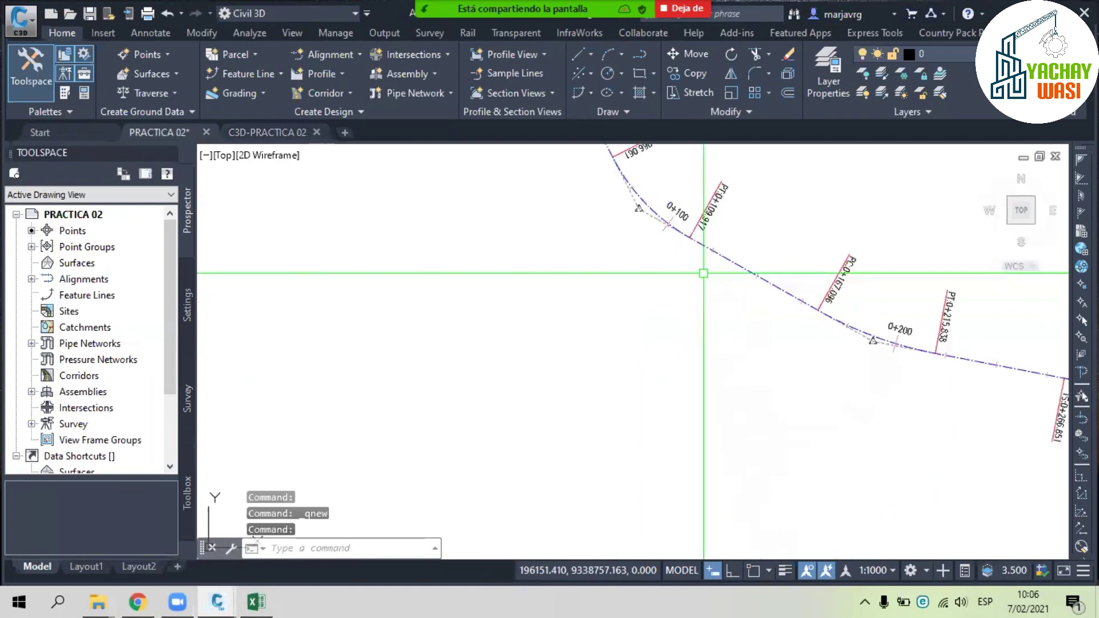
{"action": "mouse_move", "coordinate": [704, 274]}
{"action": "middle_mouse_down"}
{"action": "mouse_move", "coordinate": [675, 314]}
{"action": "mouse_move", "coordinate": [569, 348]}
{"action": "middle_mouse_up"}
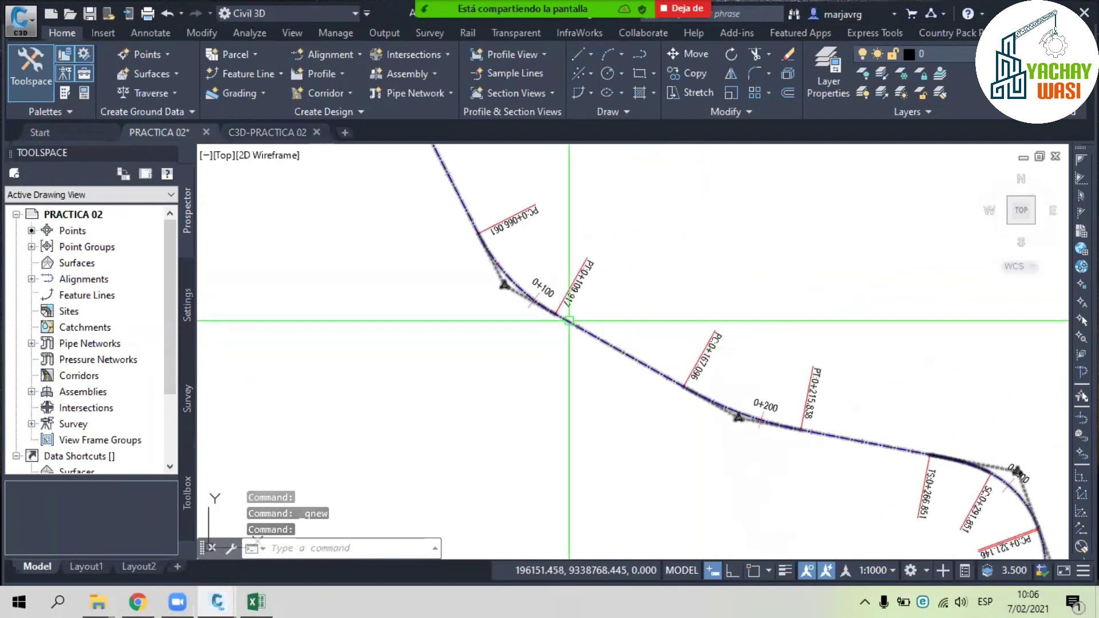
- Launch the Country Pack Peru curve elements table for the PRACTICA 02 drawing, allowing Country_Pack_Peru.dll to always load
{"action": "scroll", "coordinate": [569, 322], "scroll_direction": "down", "scroll_amount": 3}
{"action": "middle_click_drag", "start_coordinate": [553, 336], "coordinate": [418, 310]}
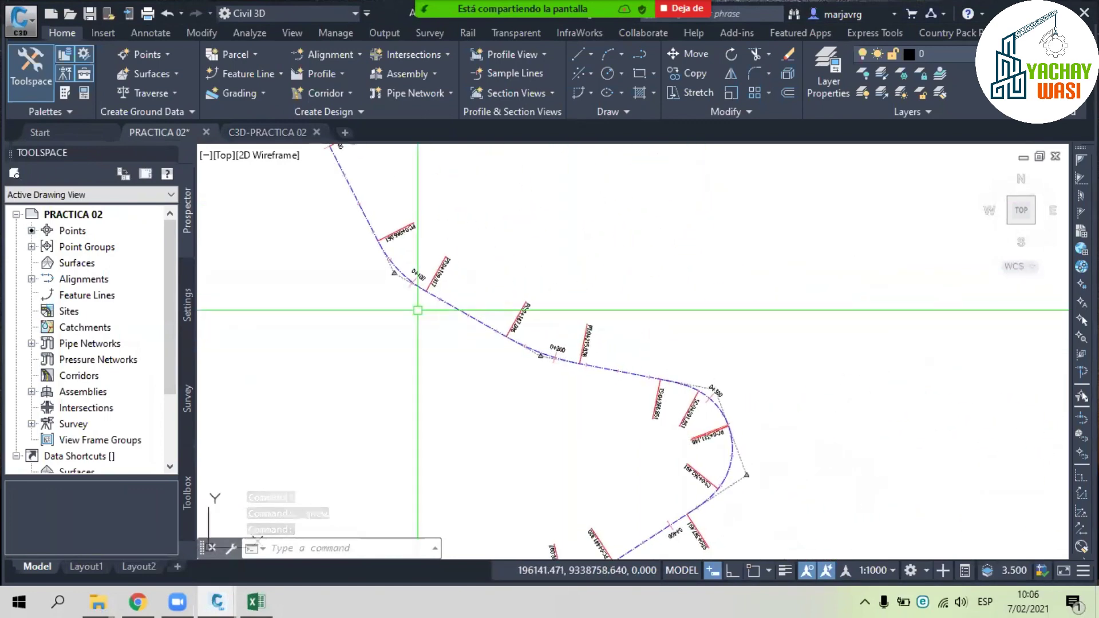
{"action": "scroll", "coordinate": [726, 435], "scroll_direction": "up", "scroll_amount": 4}
{"action": "scroll", "coordinate": [726, 435], "scroll_direction": "down", "scroll_amount": 4}
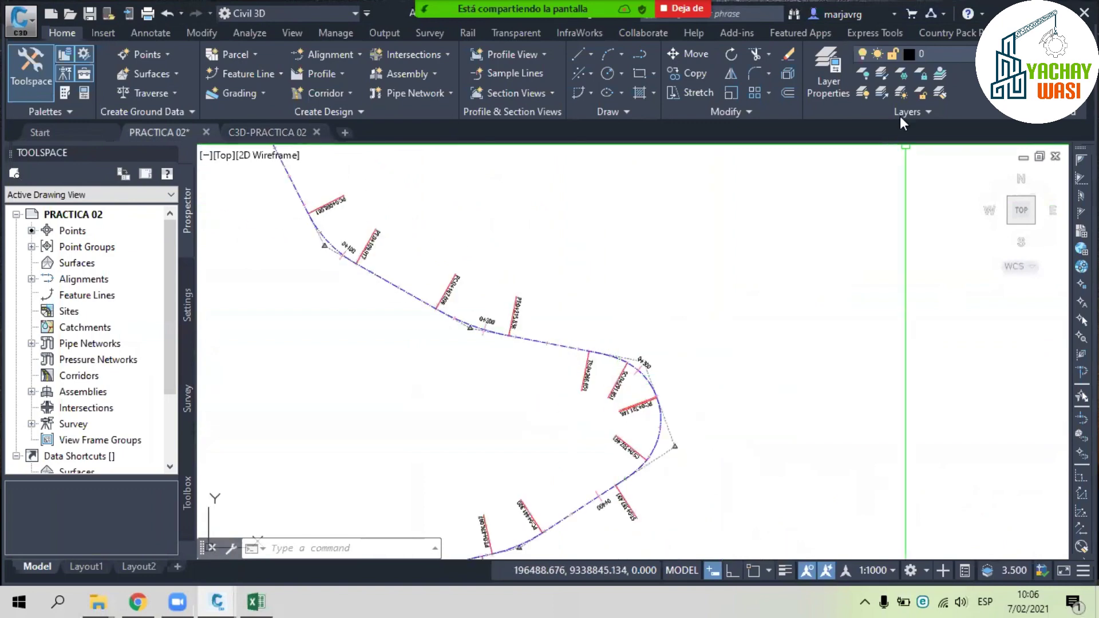
{"action": "left_click", "coordinate": [955, 30]}
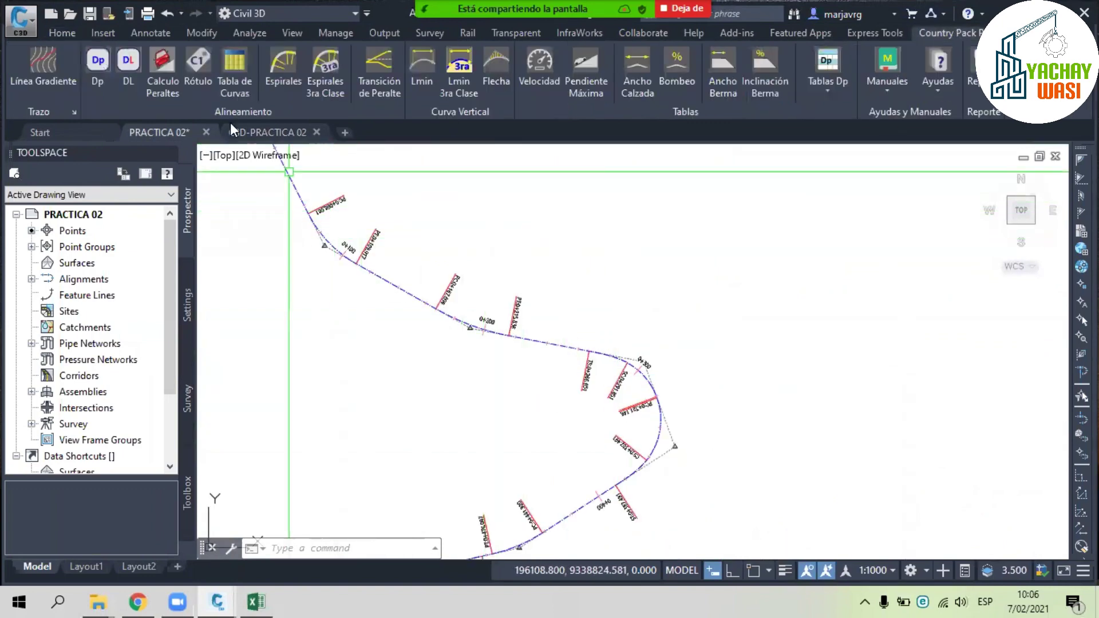
{"action": "left_click", "coordinate": [235, 95]}
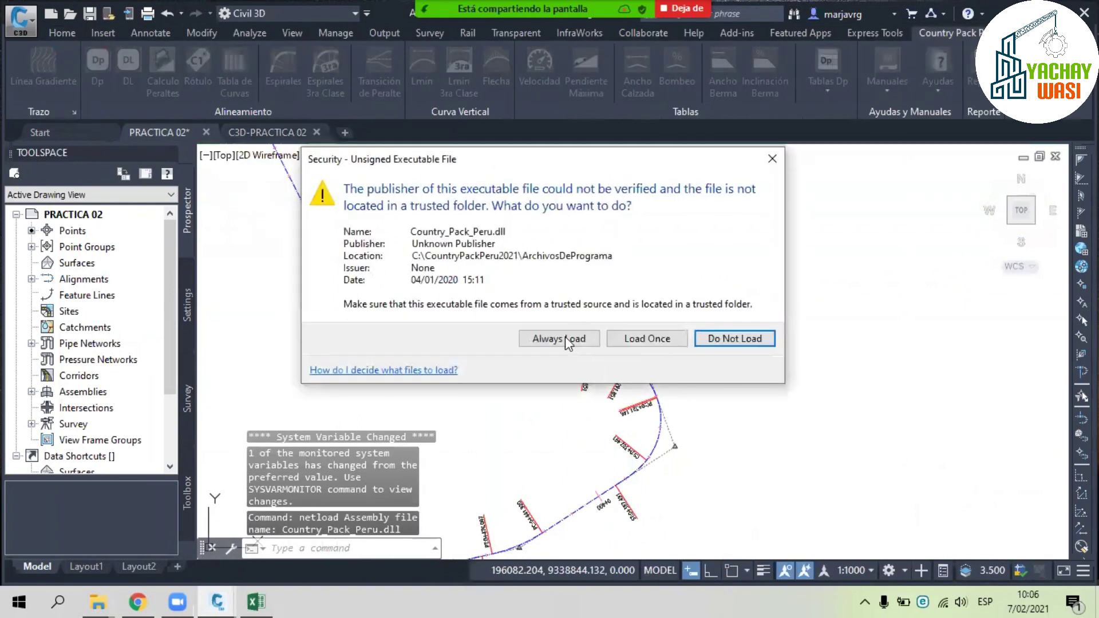
{"action": "left_click", "coordinate": [560, 338]}
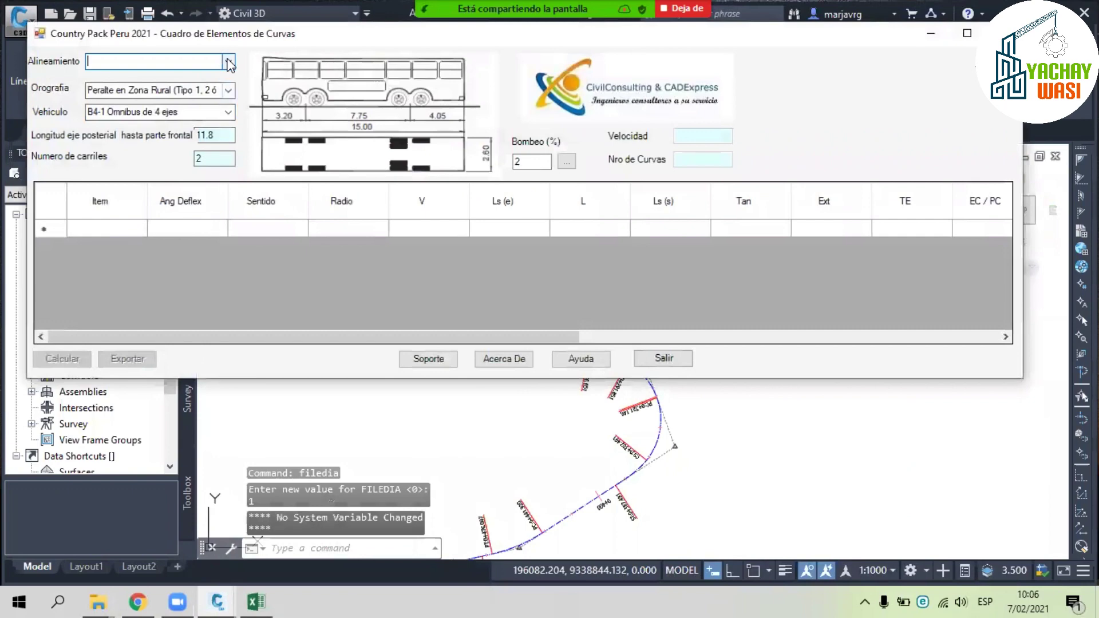
- Calculate the curve elements for alignment EJE VIA with orography Peralte en Zona Rural (Tipo 3 ó 4) and vehicle B2 Omnibus de 2 ejes
{"action": "left_click", "coordinate": [229, 62]}
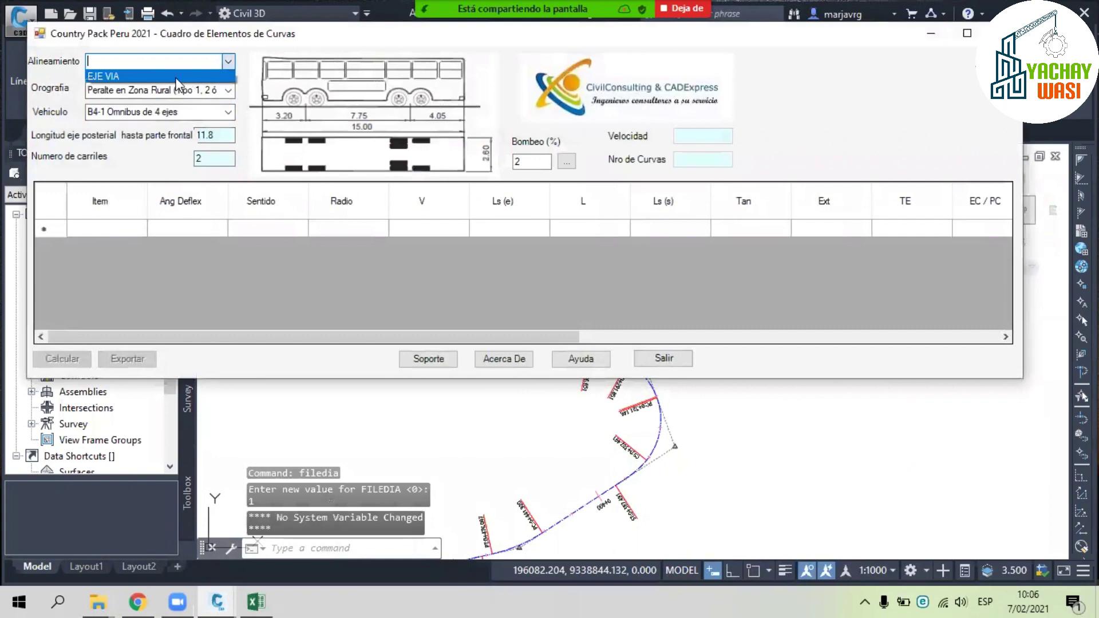
{"action": "left_click", "coordinate": [114, 71]}
{"action": "left_click", "coordinate": [228, 90]}
{"action": "left_click", "coordinate": [203, 138]}
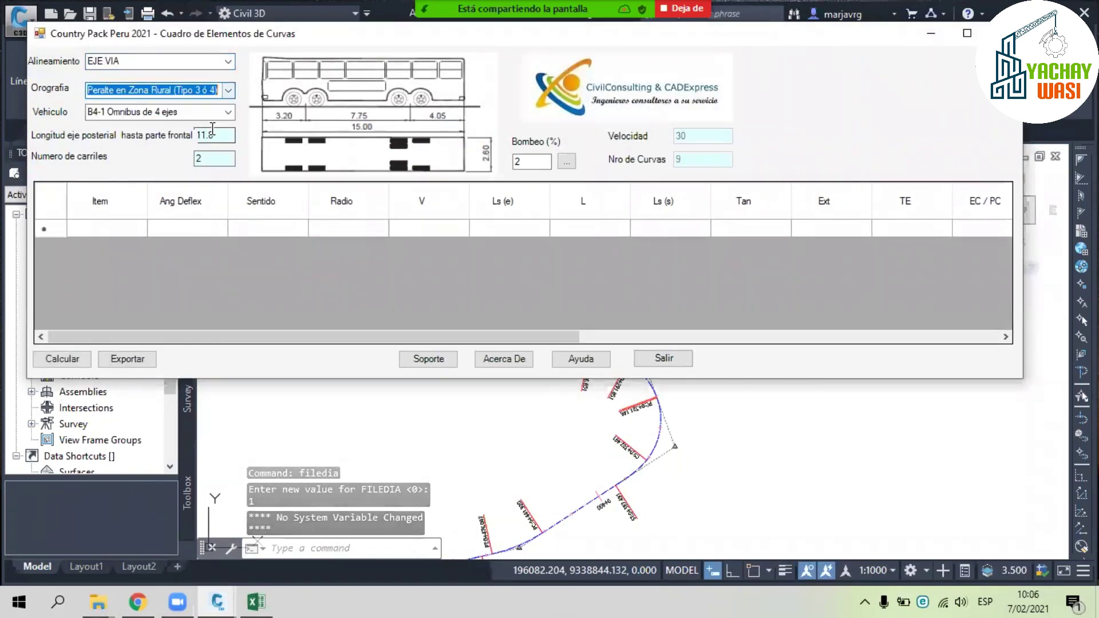
{"action": "left_click", "coordinate": [228, 112]}
{"action": "left_click", "coordinate": [181, 139]}
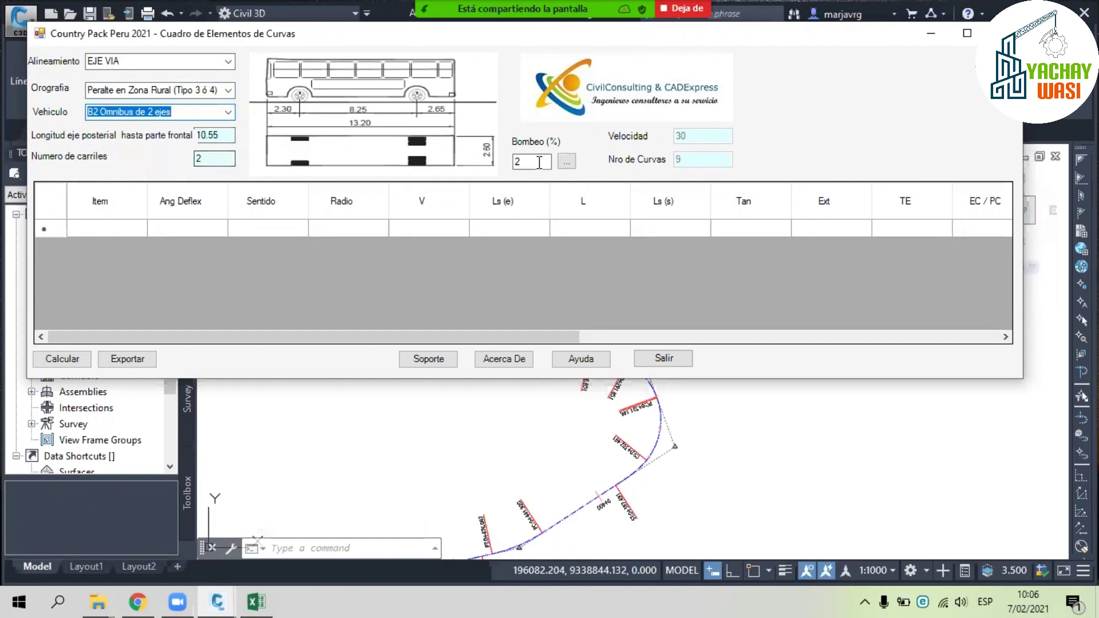
{"action": "left_click", "coordinate": [80, 360]}
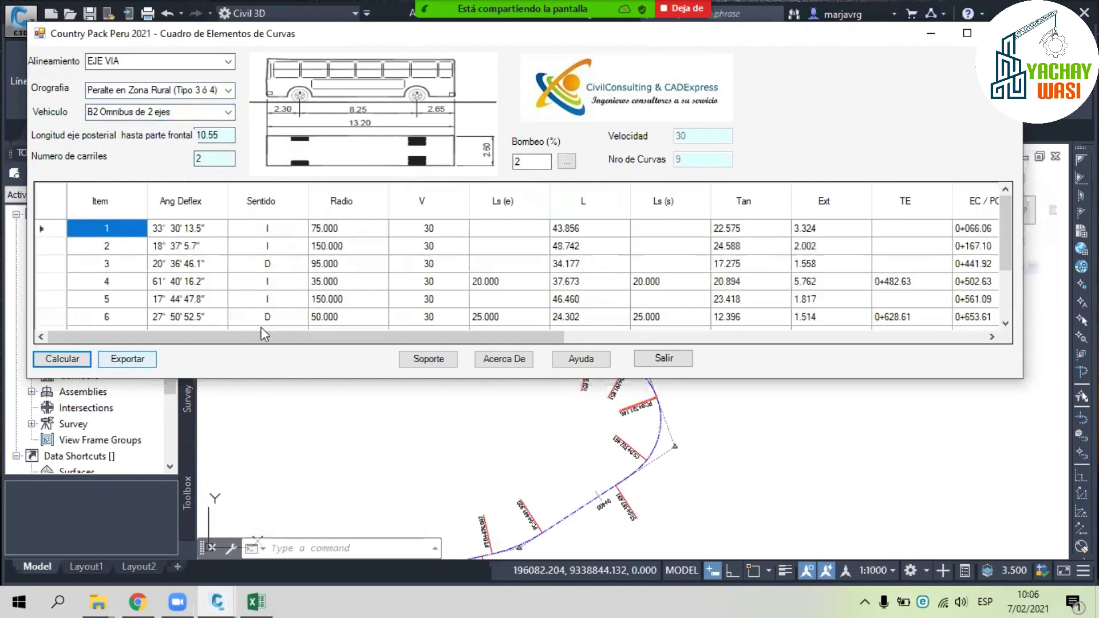
- Examine the calculated stations, coordinates, Peralte and Sobreancho columns and compare the superelevations with the Espirales spreadsheet in Excel
{"action": "left_click_drag", "start_coordinate": [390, 337], "coordinate": [801, 334]}
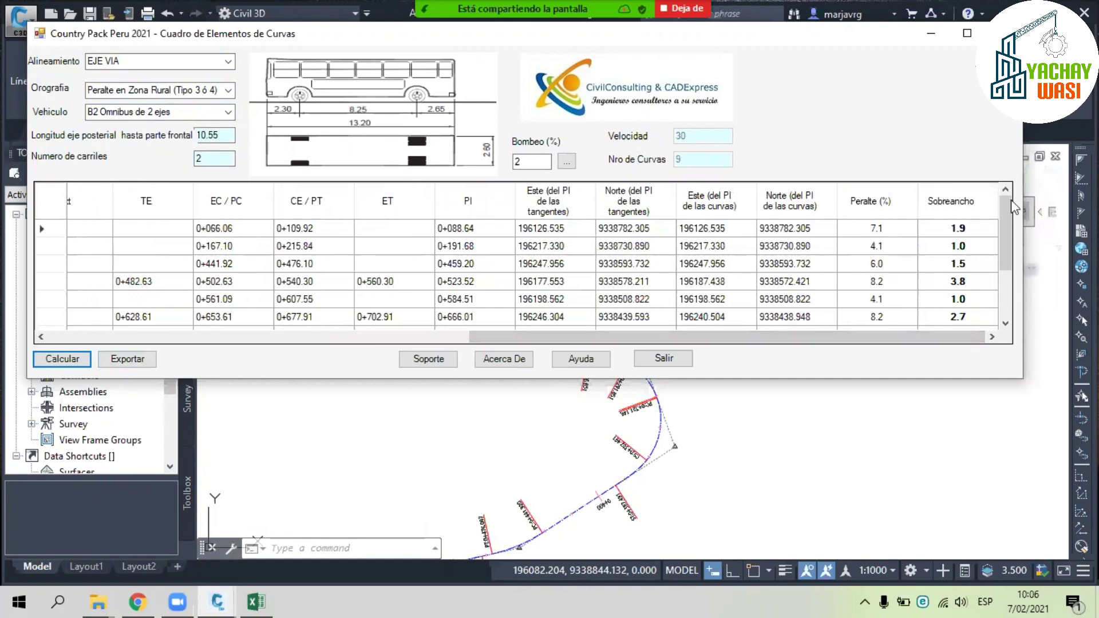
{"action": "left_click_drag", "start_coordinate": [1011, 200], "coordinate": [1011, 286]}
{"action": "left_click_drag", "start_coordinate": [902, 337], "coordinate": [970, 338]}
{"action": "scroll", "coordinate": [948, 297], "scroll_direction": "up", "scroll_amount": 2}
{"action": "scroll", "coordinate": [948, 296], "scroll_direction": "down", "scroll_amount": 3}
{"action": "scroll", "coordinate": [947, 296], "scroll_direction": "up", "scroll_amount": 3}
{"action": "left_click", "coordinate": [255, 601]}
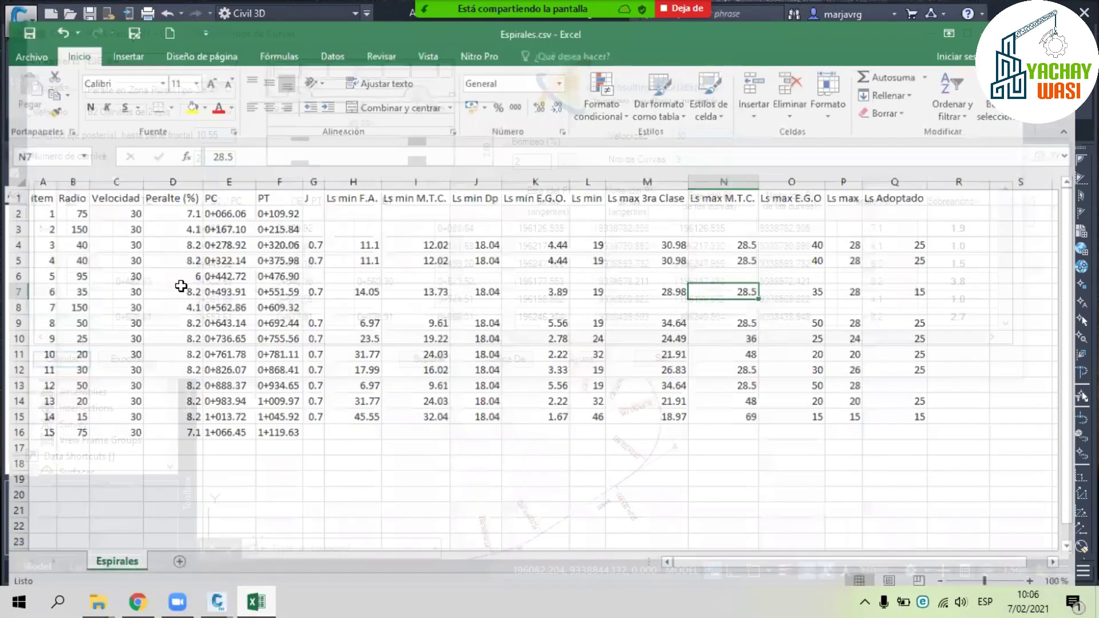
{"action": "left_click", "coordinate": [182, 264]}
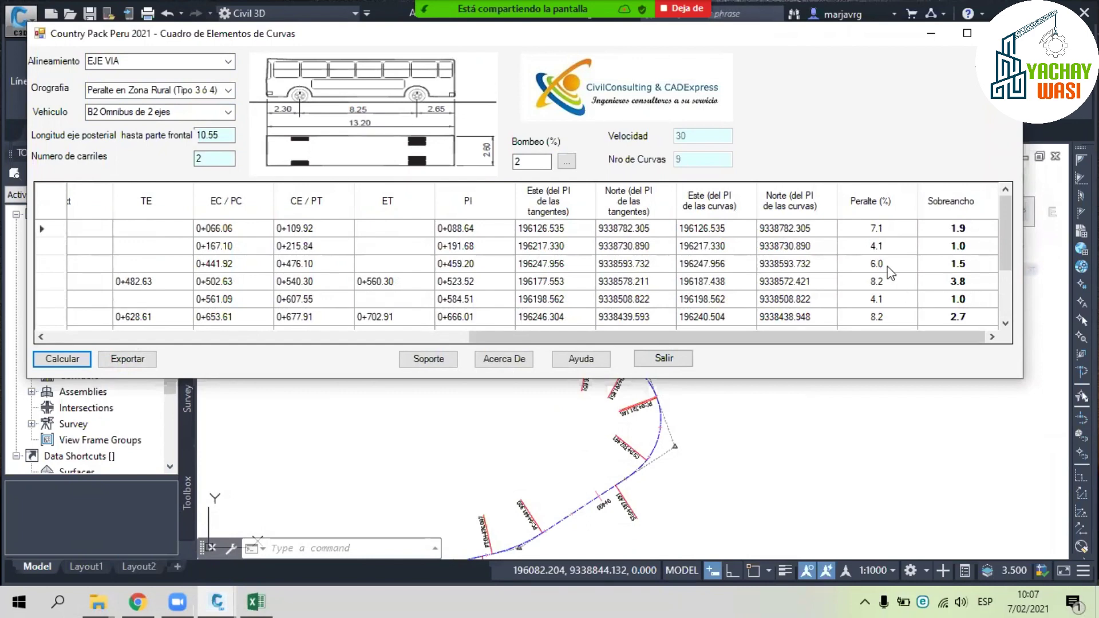
{"action": "scroll", "coordinate": [889, 281], "scroll_direction": "down", "scroll_amount": 1}
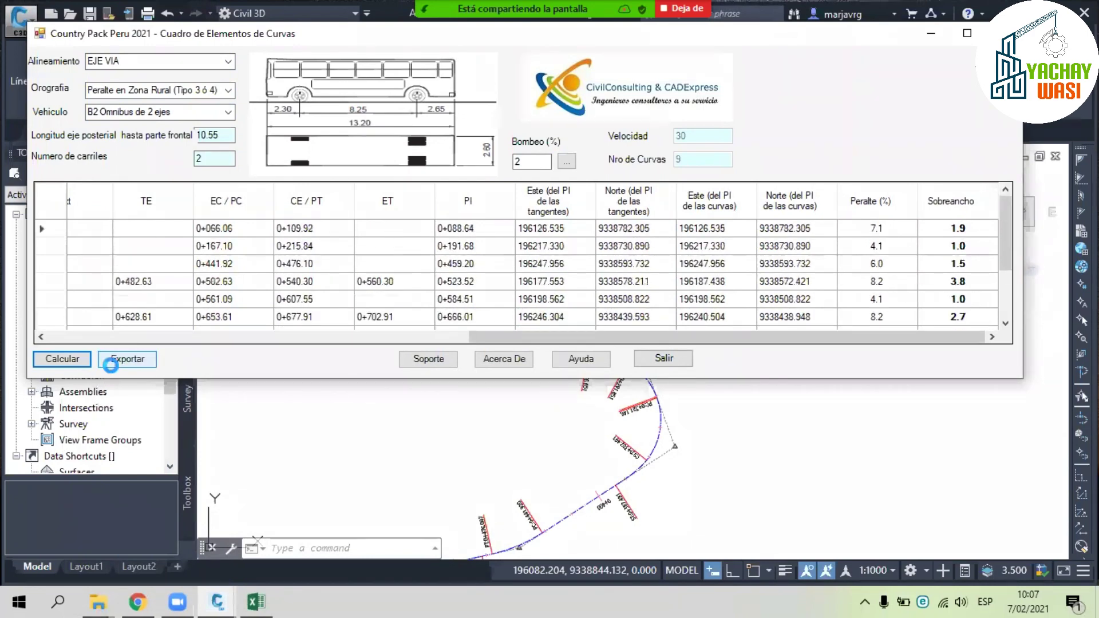
- Export the calculated curve table and open Cuadro_de_Curvas.csv from the AVANZADO folder in Excel
{"action": "left_click", "coordinate": [141, 359]}
{"action": "left_click", "coordinate": [621, 241]}
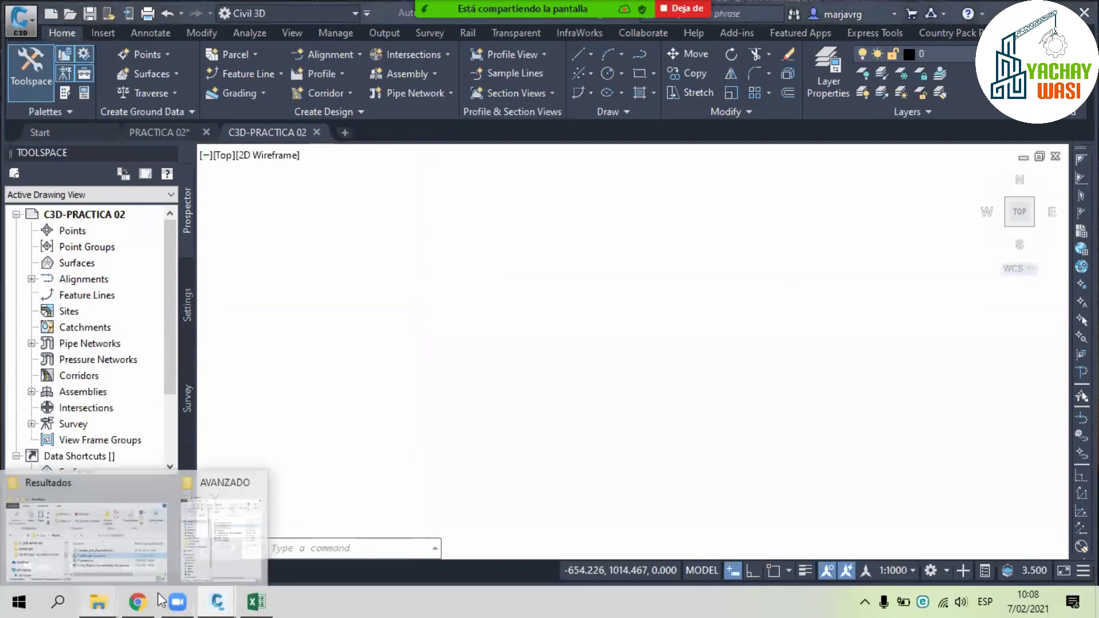
{"action": "left_click", "coordinate": [244, 532]}
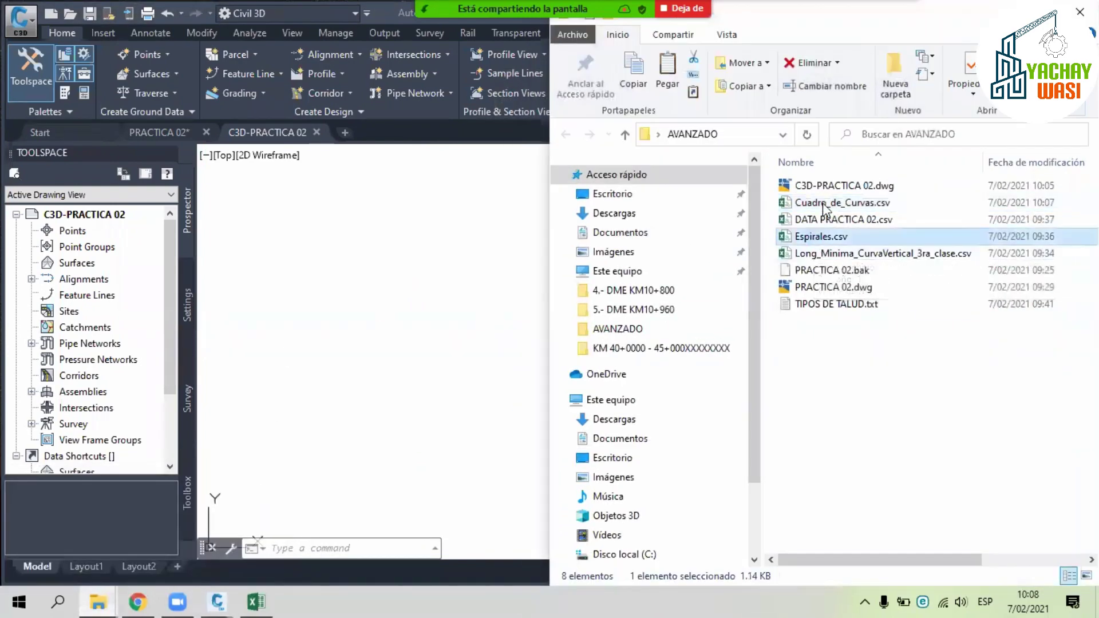
{"action": "double_click", "coordinate": [824, 204]}
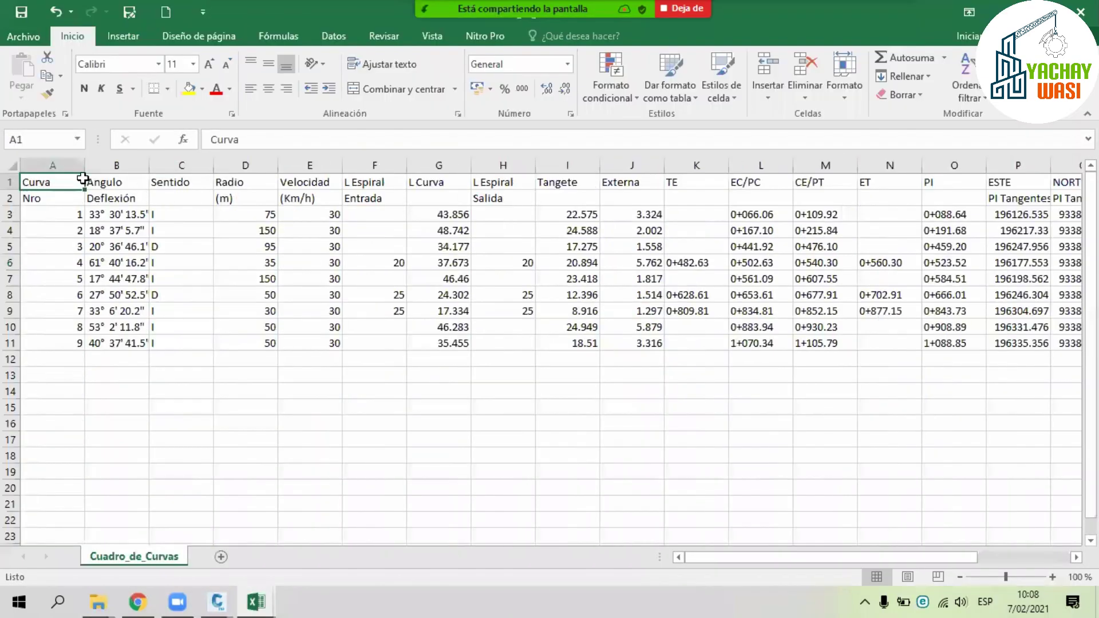
- Autofit all columns of the Cuadro_de_Curvas sheet and review the curve table across its full width
{"action": "left_click", "coordinate": [12, 166]}
{"action": "double_click", "coordinate": [86, 170]}
{"action": "left_click", "coordinate": [254, 385]}
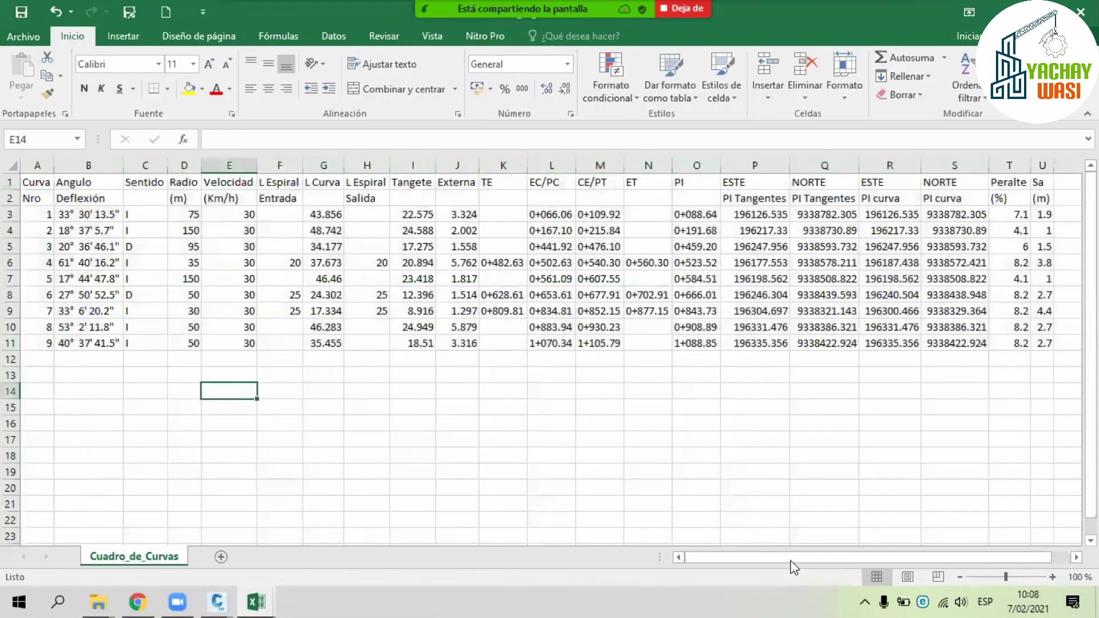
{"action": "left_click_drag", "start_coordinate": [792, 561], "coordinate": [888, 560]}
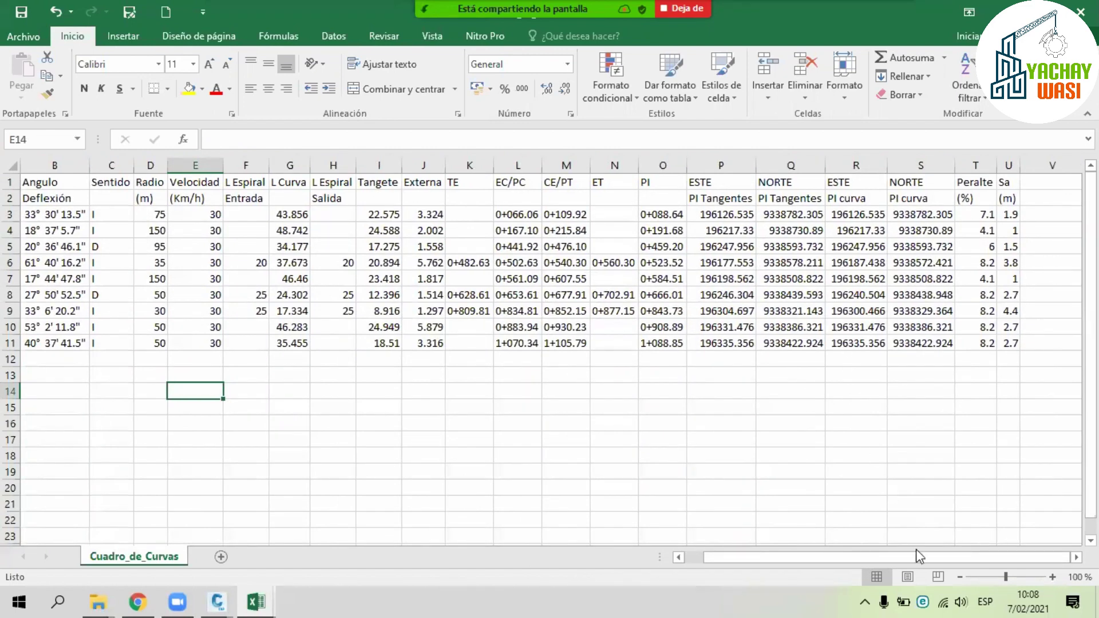
{"action": "left_click_drag", "start_coordinate": [924, 559], "coordinate": [850, 569]}
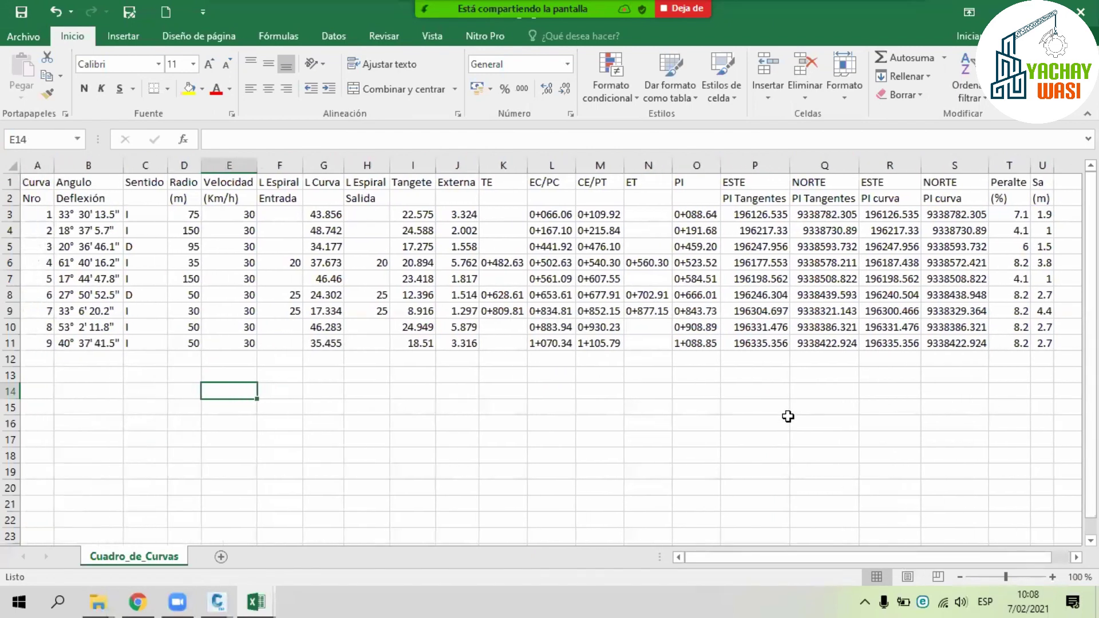
- Switch to the C3D-PRACTICA 02 drawing in Civil 3D and select DATA PRACTICA 02.csv as the point file to import
{"action": "key", "text": "alt+Tab"}
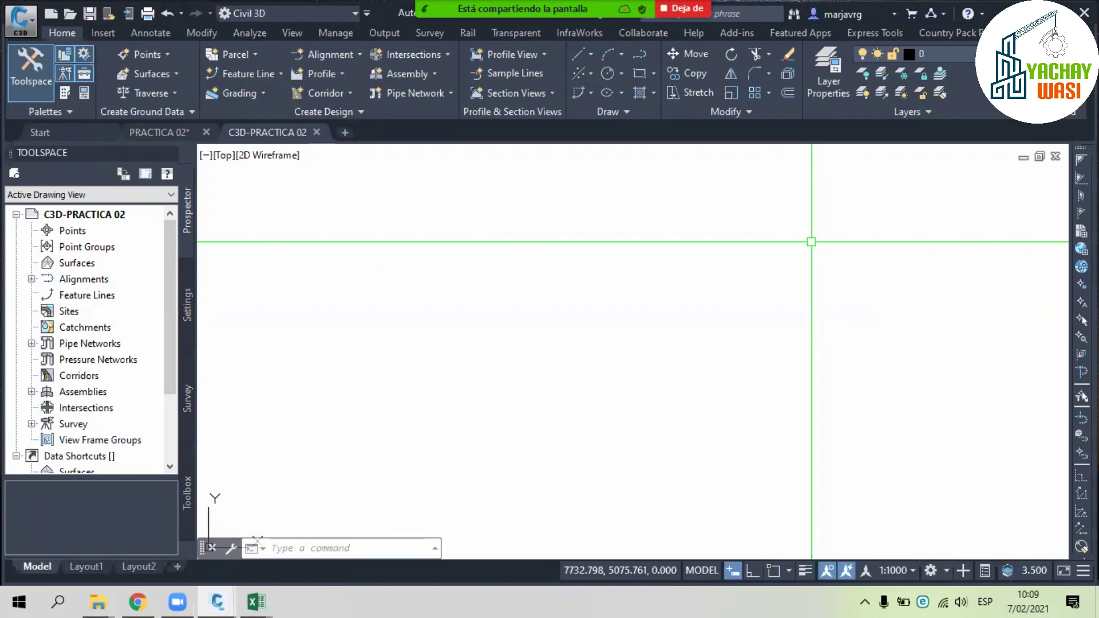
{"action": "left_click", "coordinate": [167, 55]}
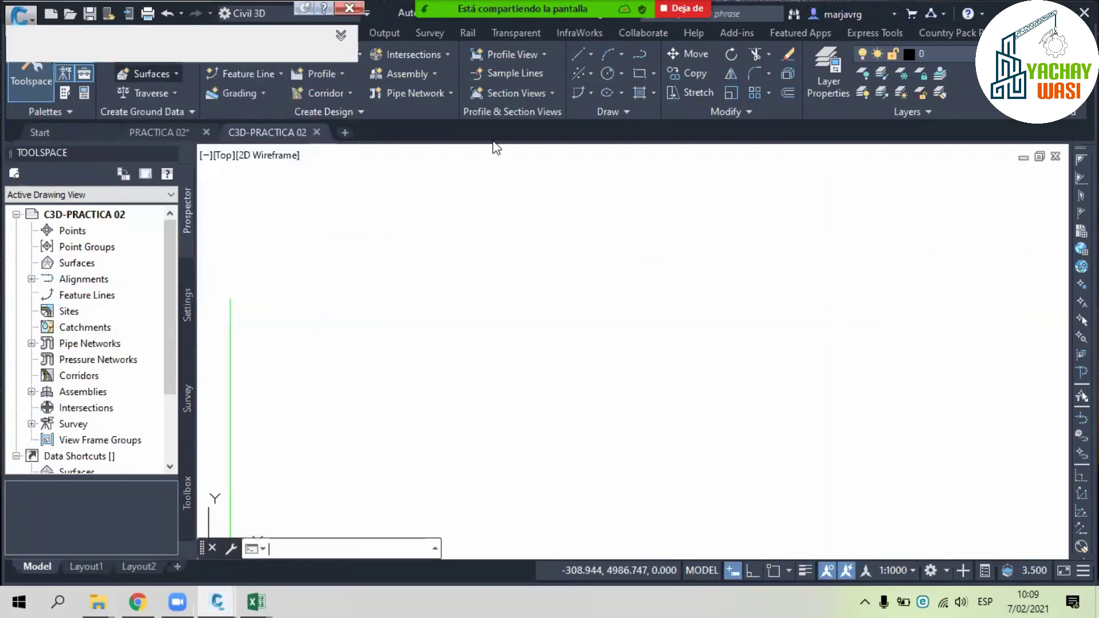
{"action": "left_click", "coordinate": [238, 38]}
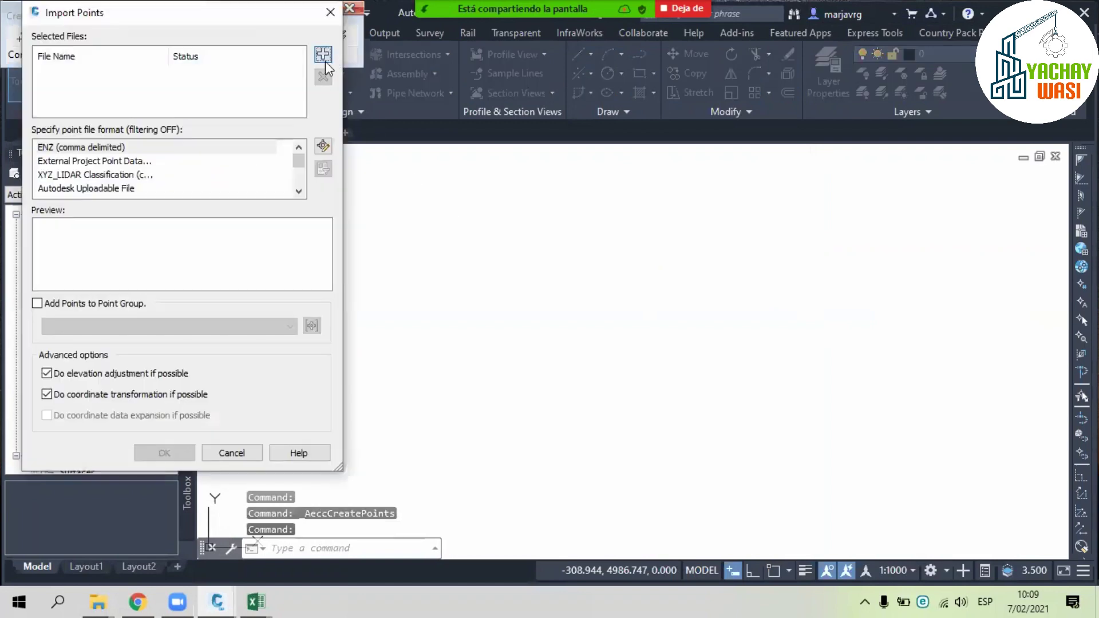
{"action": "left_click", "coordinate": [324, 58]}
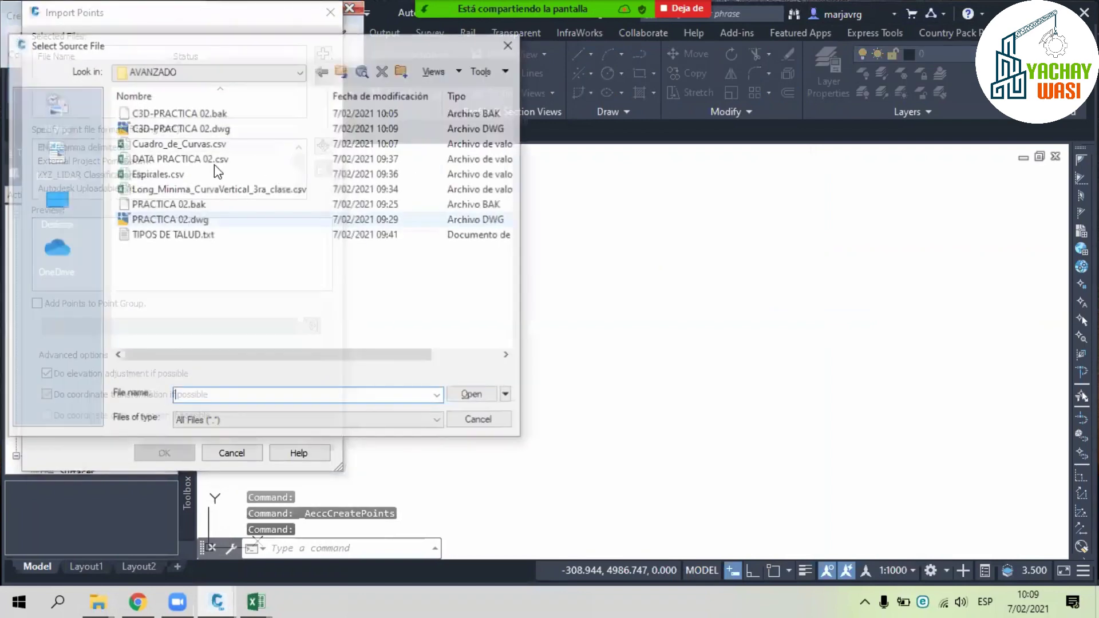
{"action": "left_click", "coordinate": [214, 160]}
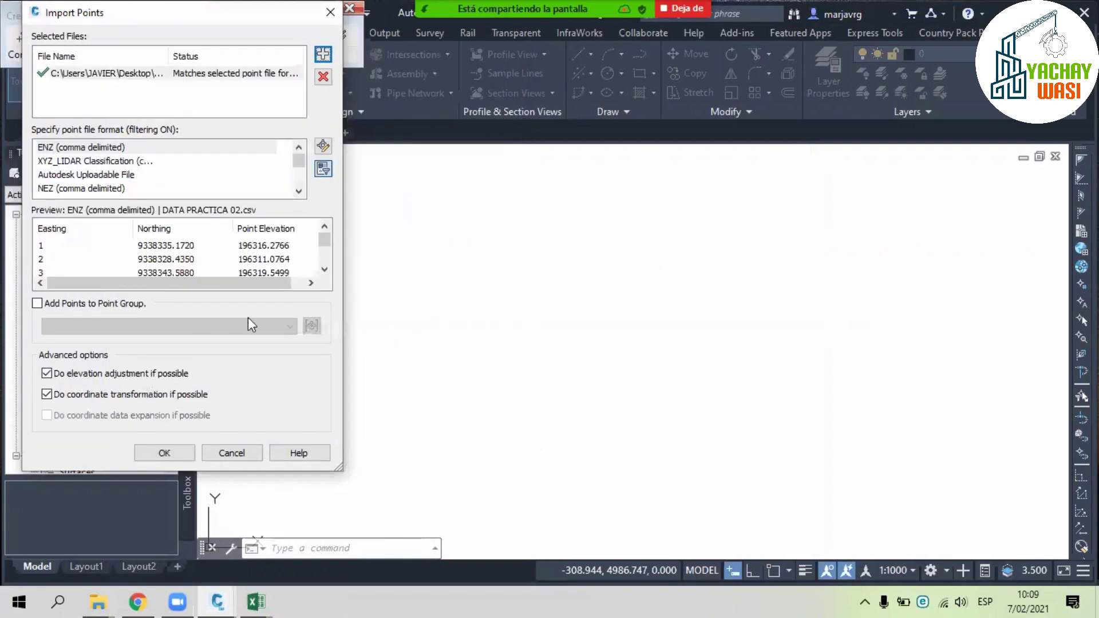
- Import the points with the Autodesk Uploadable File format into a new point group named DATA and save the drawing
{"action": "left_click", "coordinate": [312, 325]}
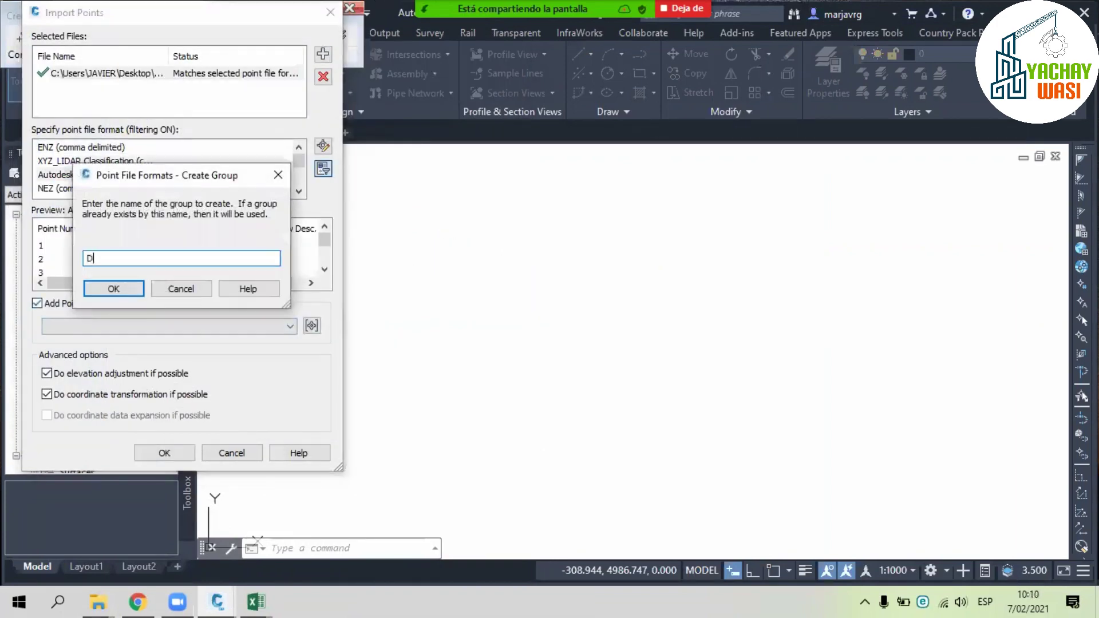
{"action": "type", "text": "DATA"}
{"action": "left_click", "coordinate": [92, 288]}
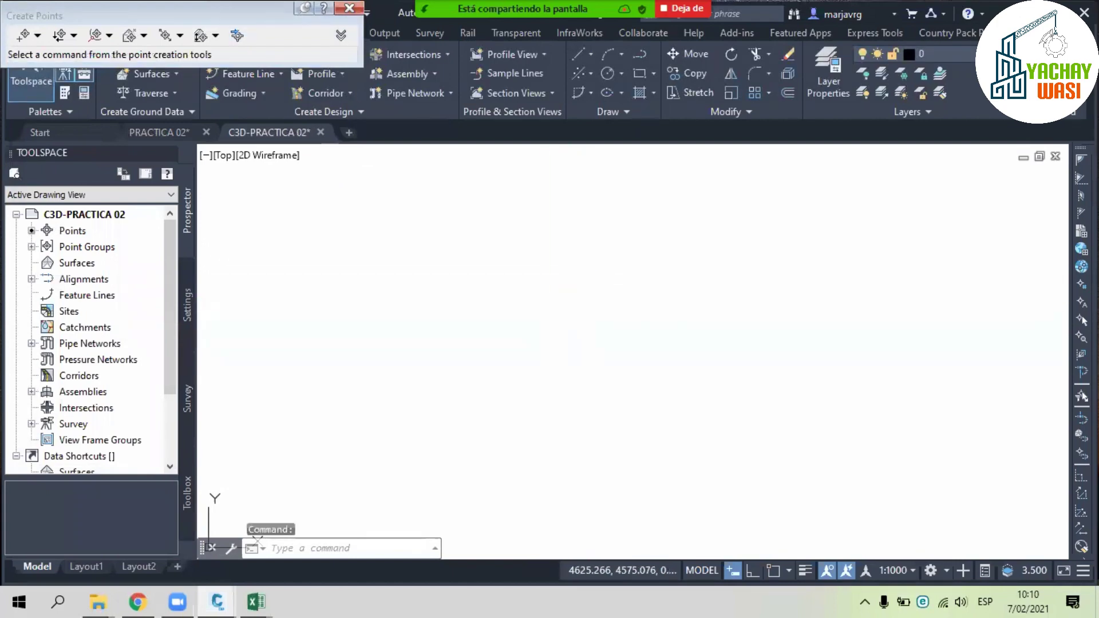
{"action": "middle_click", "coordinate": [624, 278]}
{"action": "middle_click", "coordinate": [623, 278]}
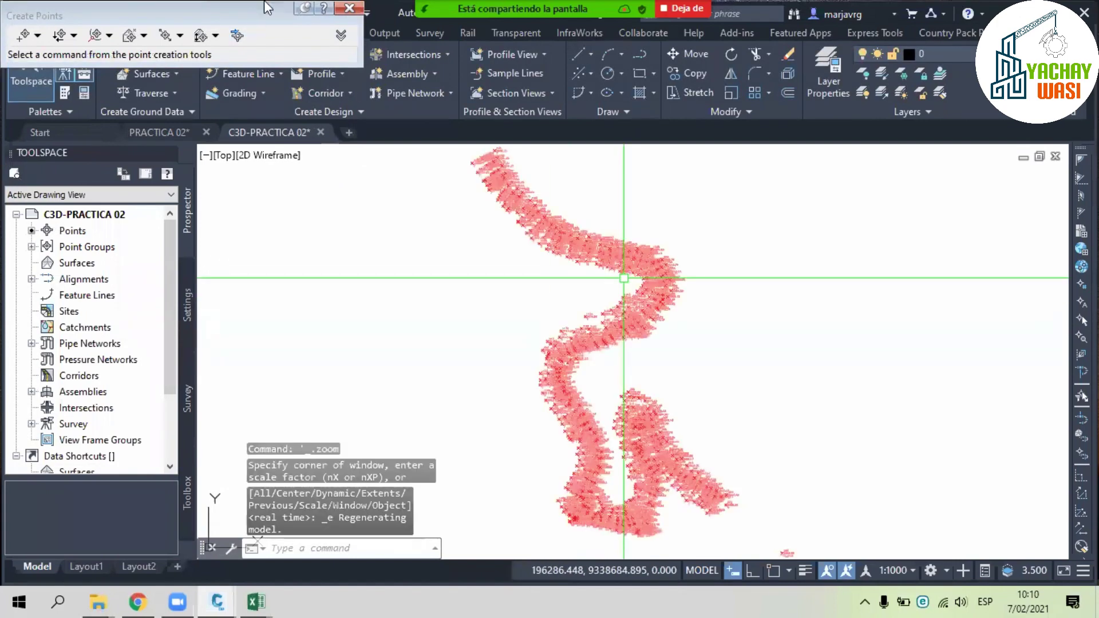
{"action": "left_click", "coordinate": [347, 8]}
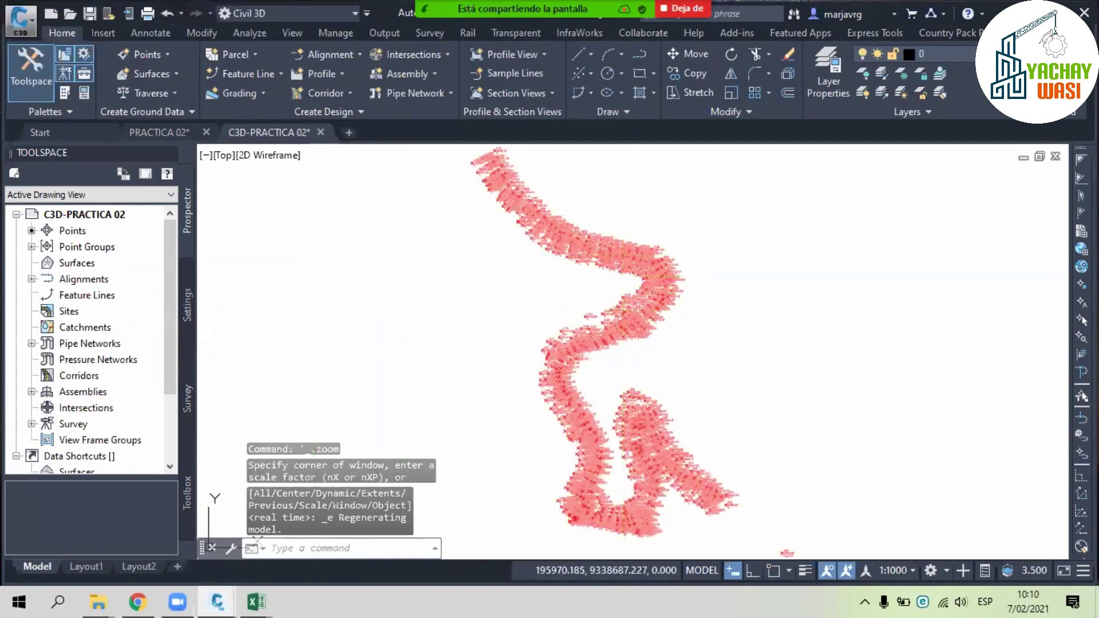
{"action": "key", "text": "ctrl+s"}
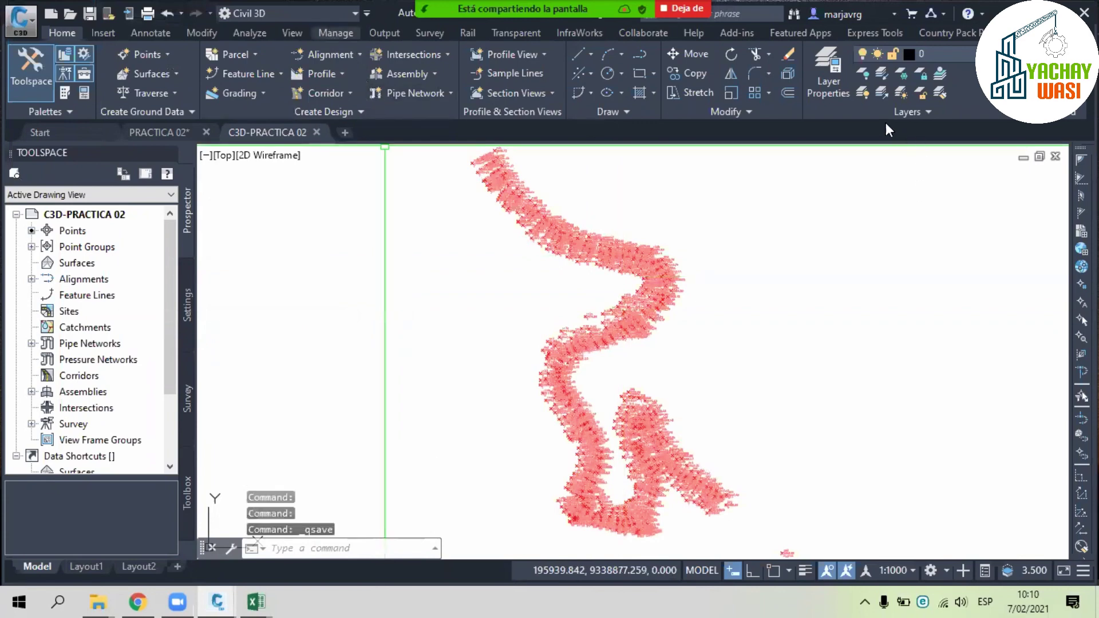
- Import Civil 3D styles and settings from C3D-PRACTICA 02.dwg in the AVANZADO folder, accepting the overwriting of duplicate styles
{"action": "scroll", "coordinate": [863, 109], "scroll_direction": "down", "scroll_amount": 6}
{"action": "left_click", "coordinate": [773, 69]}
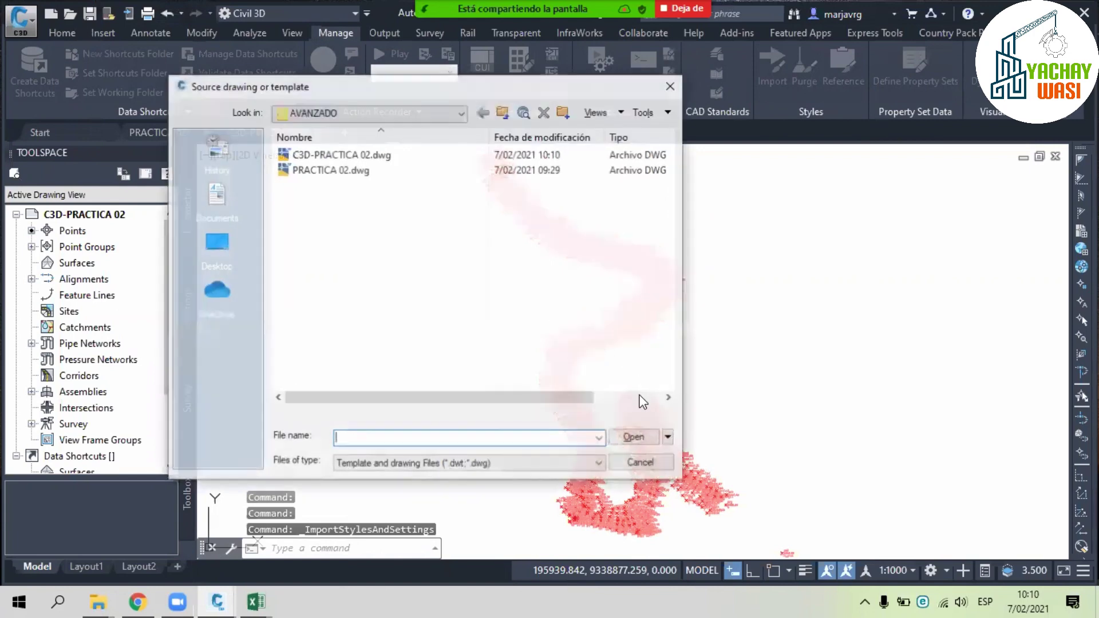
{"action": "left_click", "coordinate": [635, 438]}
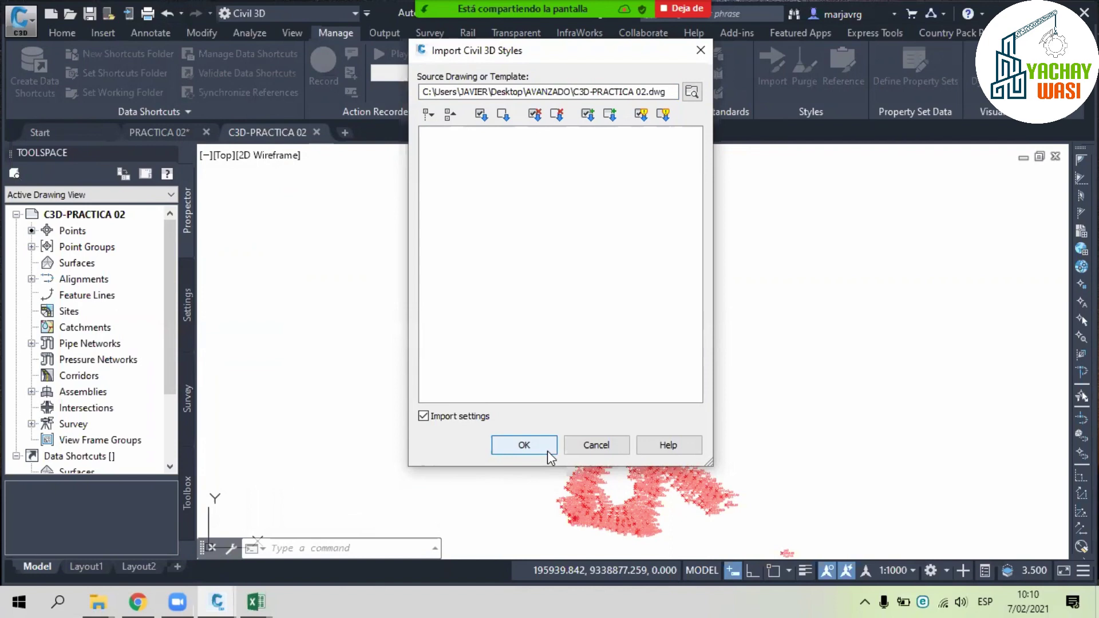
{"action": "left_click", "coordinate": [544, 451]}
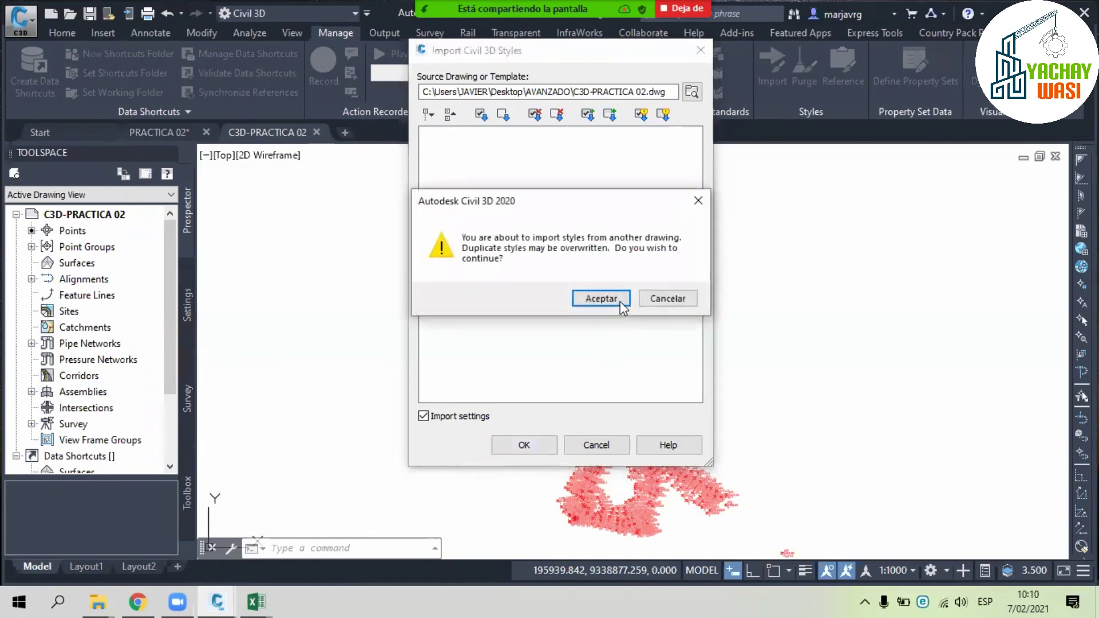
{"action": "left_click", "coordinate": [616, 298]}
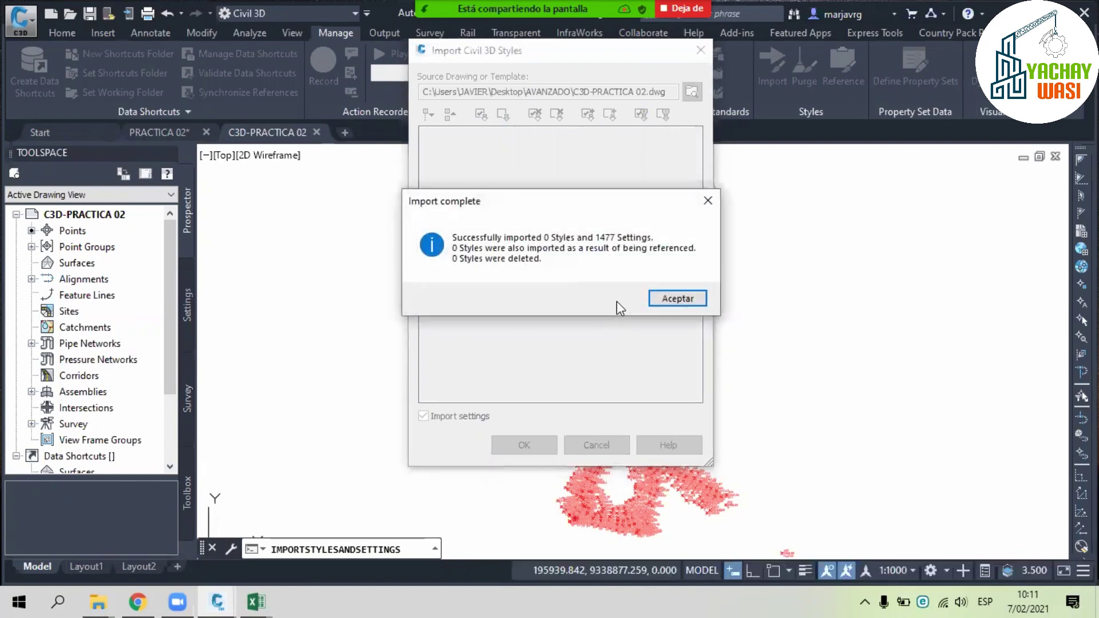
{"action": "left_click", "coordinate": [678, 299]}
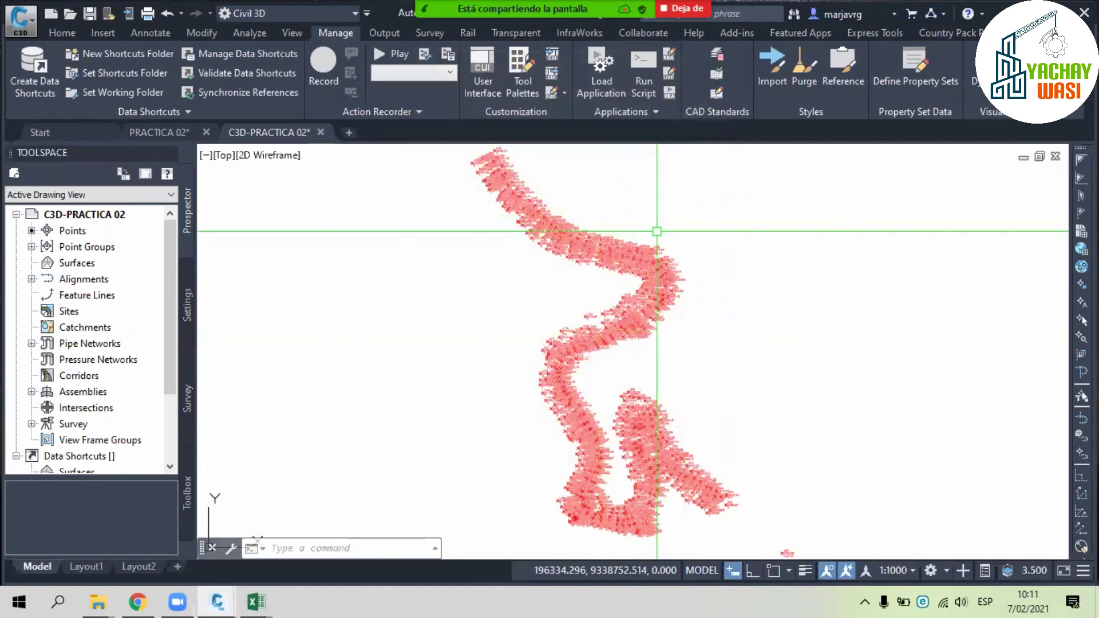
- Import all Civil 3D styles and settings from PRACTICA 02.dwg in the AVANZADO folder into the current drawing
{"action": "left_click", "coordinate": [773, 63]}
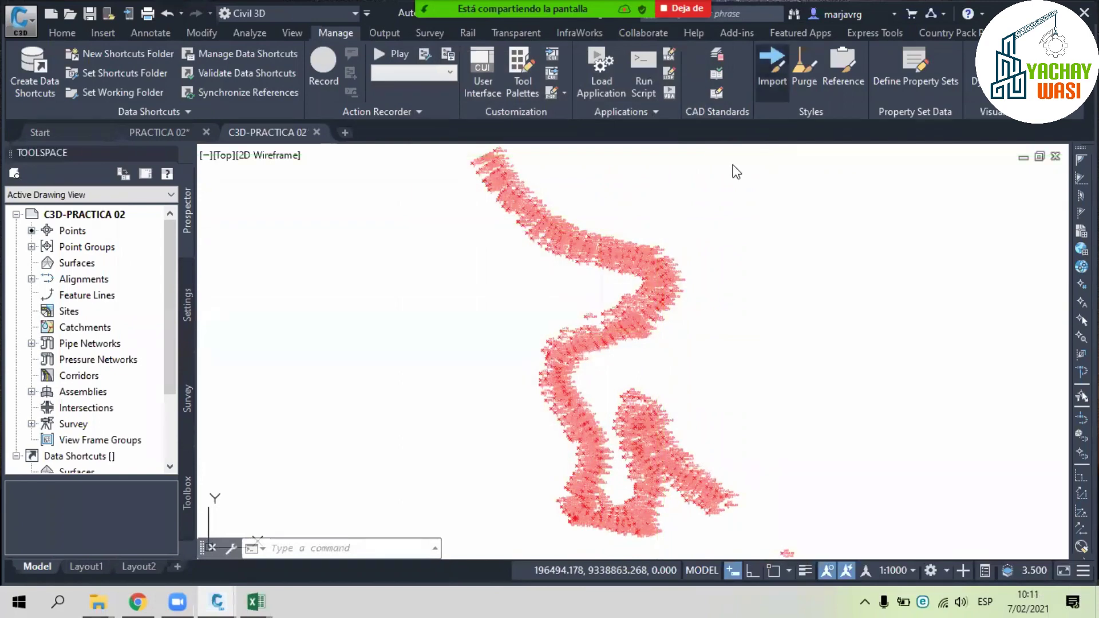
{"action": "left_click", "coordinate": [367, 171]}
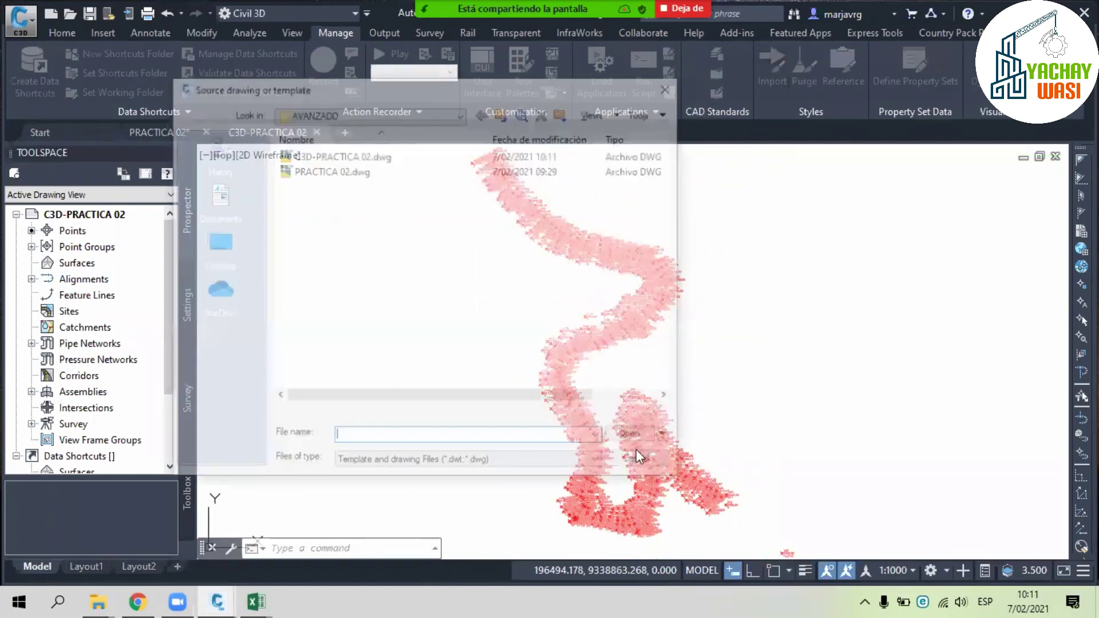
{"action": "left_click", "coordinate": [632, 435]}
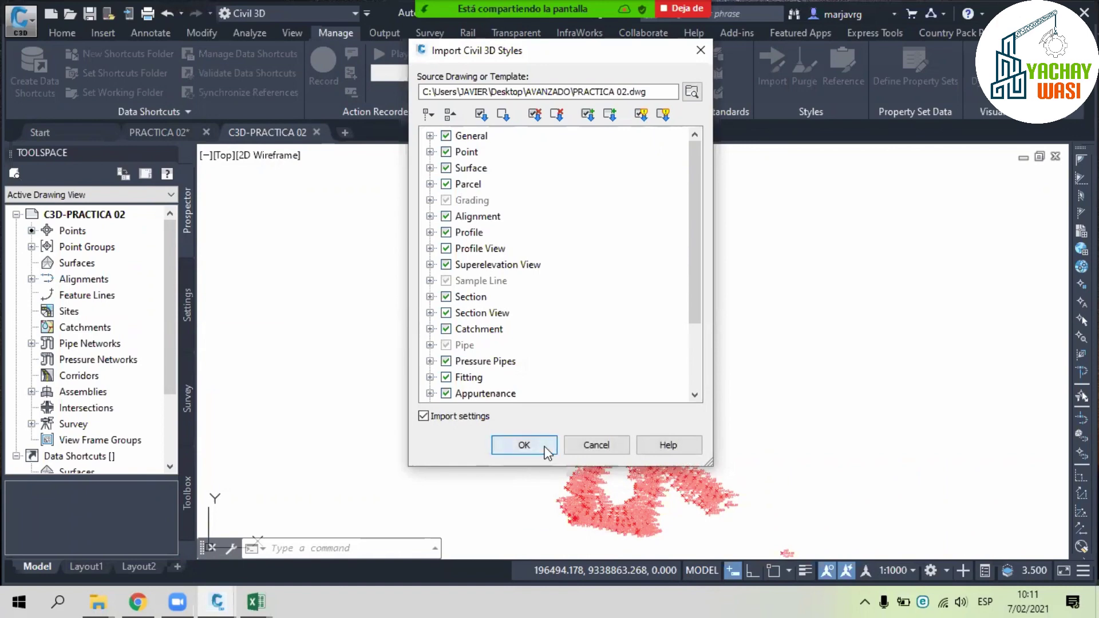
{"action": "left_click", "coordinate": [523, 445]}
{"action": "left_click", "coordinate": [599, 298]}
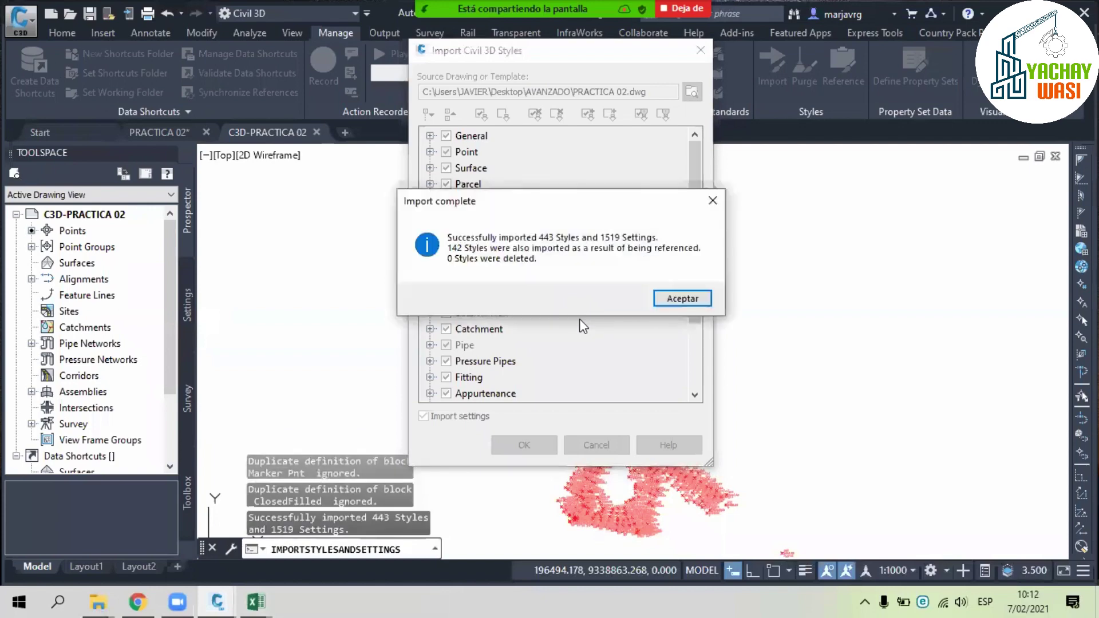
{"action": "left_click", "coordinate": [696, 299]}
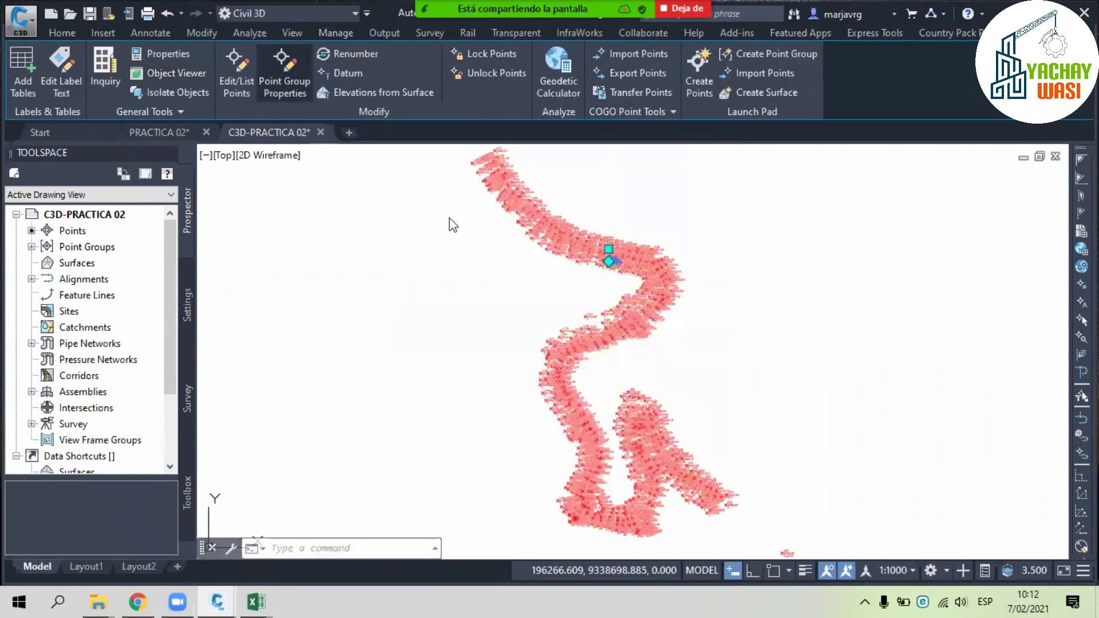
- Set both the point style and the point label style of the DATA point group to <none>
{"action": "left_click", "coordinate": [575, 313]}
{"action": "left_click", "coordinate": [574, 337]}
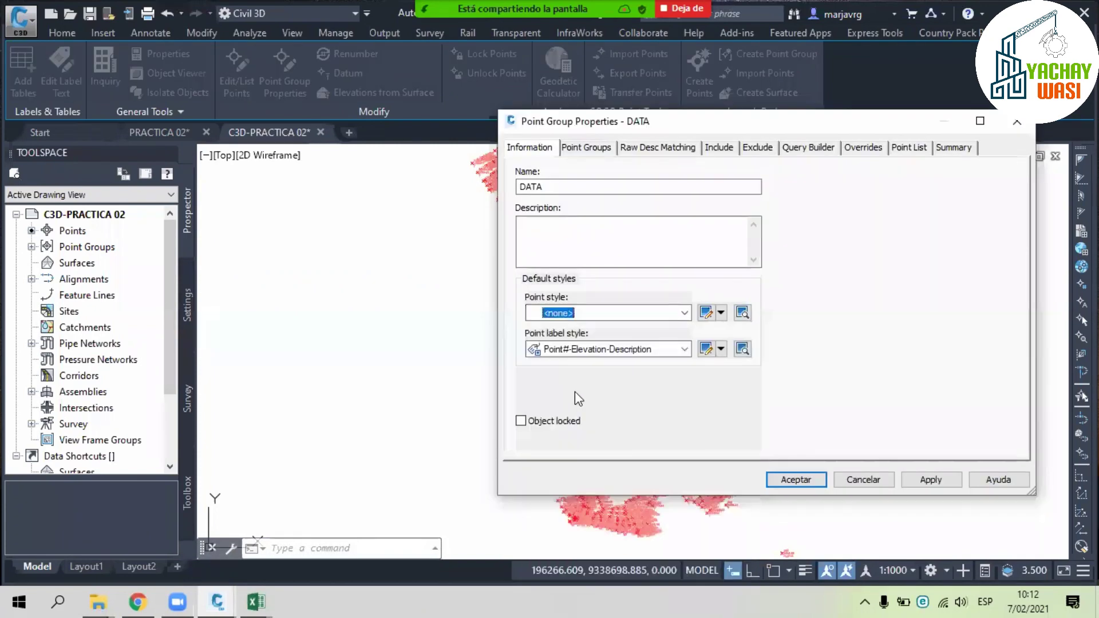
{"action": "left_click", "coordinate": [576, 349]}
{"action": "scroll", "coordinate": [582, 390], "scroll_direction": "up", "scroll_amount": 4}
{"action": "scroll", "coordinate": [582, 395], "scroll_direction": "up", "scroll_amount": 20}
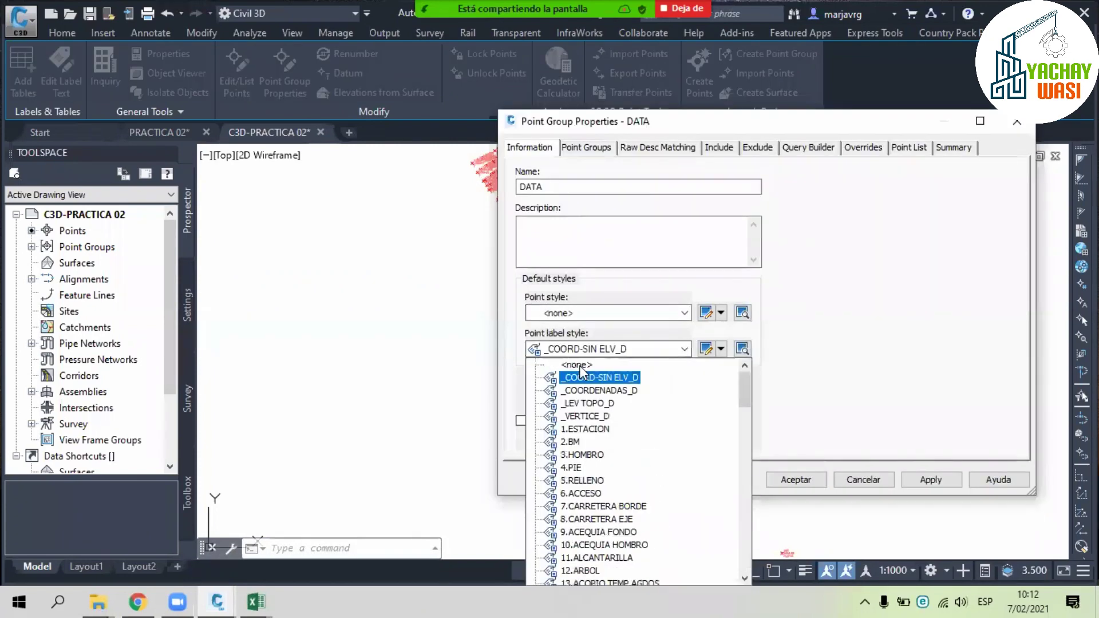
{"action": "left_click", "coordinate": [579, 363]}
{"action": "left_click", "coordinate": [800, 481]}
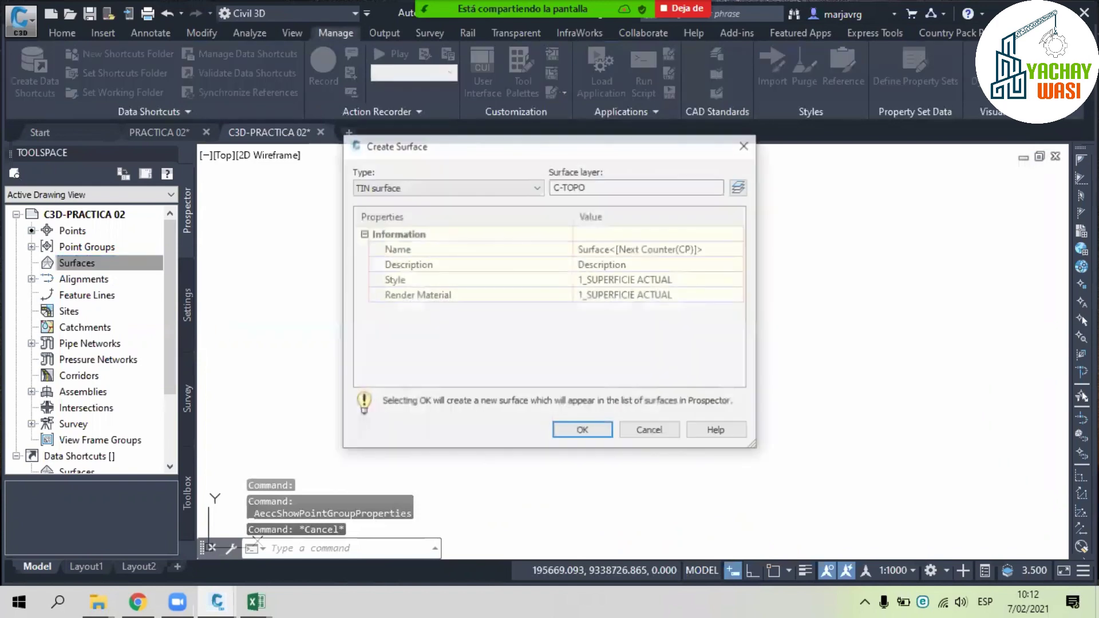
- Create a TIN surface named TERRENO NATURAL with the 1_SUPERFICIE ACTUAL style
{"action": "left_click", "coordinate": [640, 250]}
{"action": "type", "text": "TERRENO NATU"}
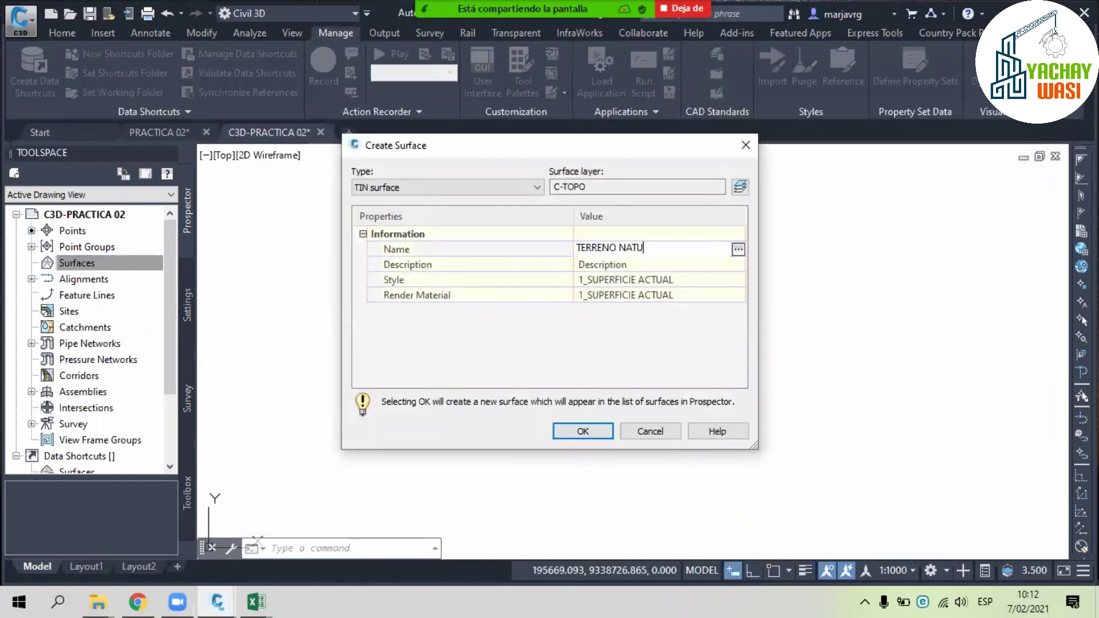
{"action": "type", "text": "RAL"}
{"action": "left_click", "coordinate": [583, 432]}
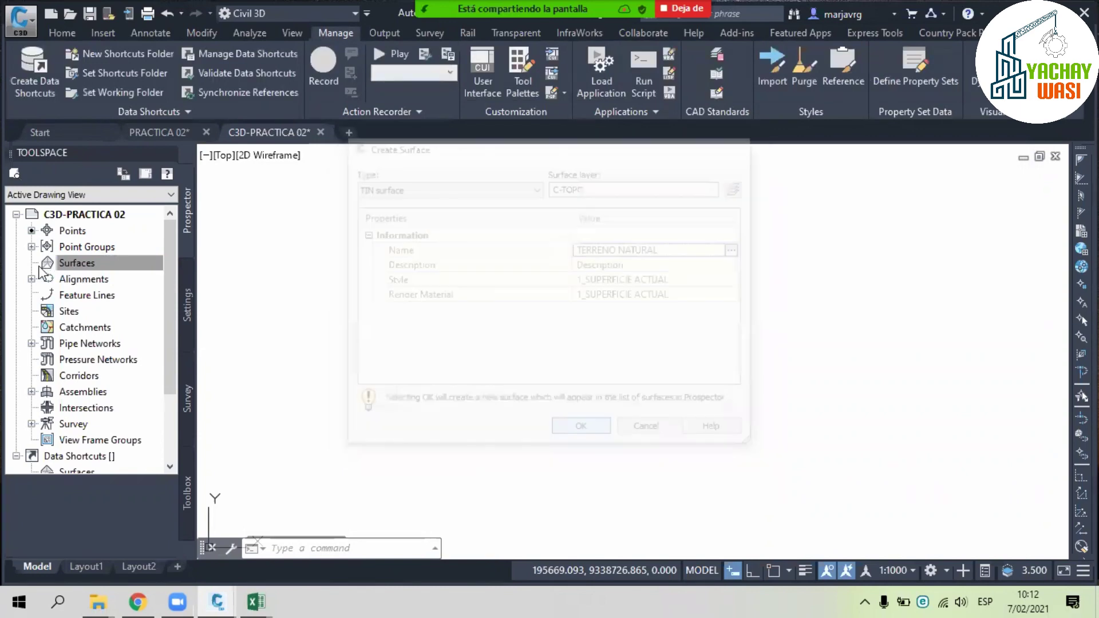
- Add the DATA point group to the definition of the TERRENO NATURAL surface
{"action": "left_click", "coordinate": [32, 264]}
{"action": "left_click", "coordinate": [47, 279]}
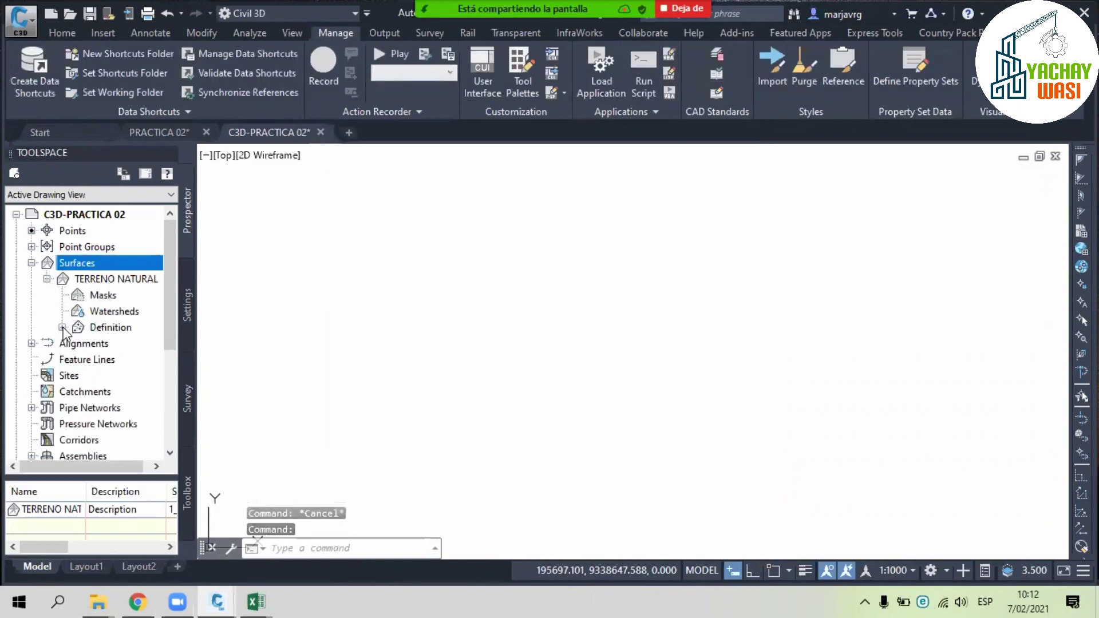
{"action": "left_click", "coordinate": [63, 327]}
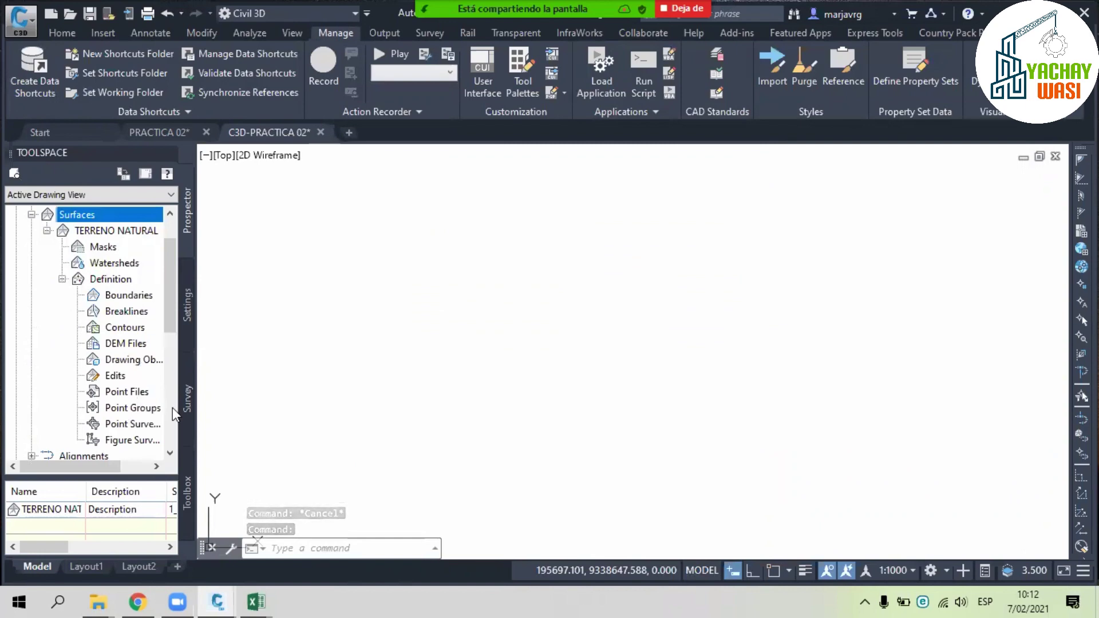
{"action": "right_click", "coordinate": [142, 408]}
{"action": "key", "text": "Return"}
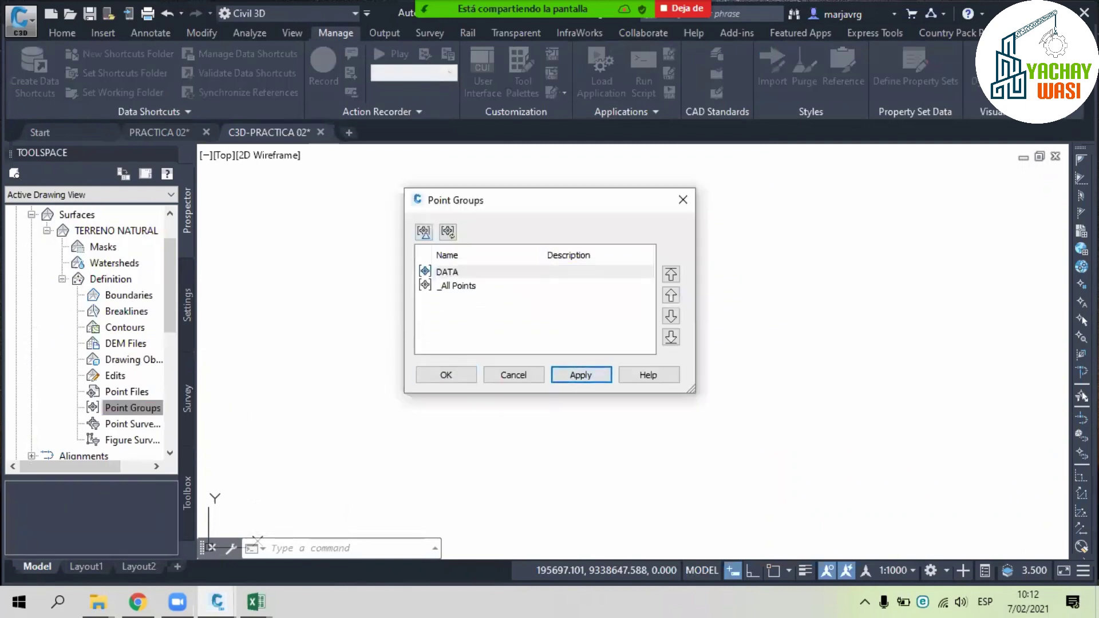
{"action": "left_click", "coordinate": [446, 375]}
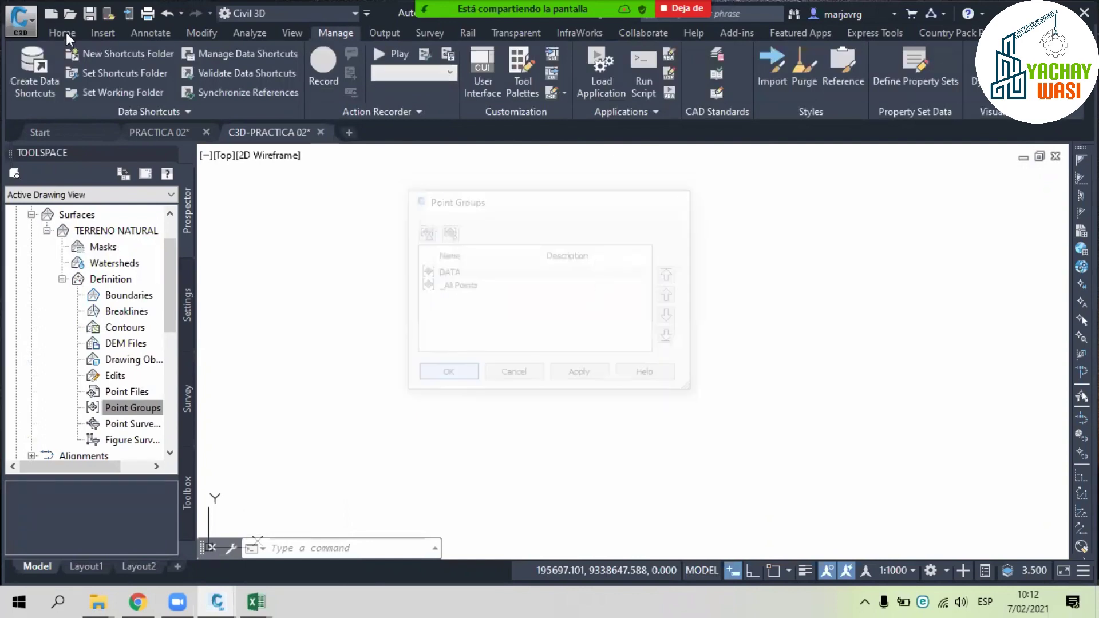
- Inspect the generated contours and turn on the Triangles component in the plan display of the 1_SUPERFICIE ACTUAL surface style
{"action": "middle_click_drag", "start_coordinate": [605, 265], "coordinate": [594, 301]}
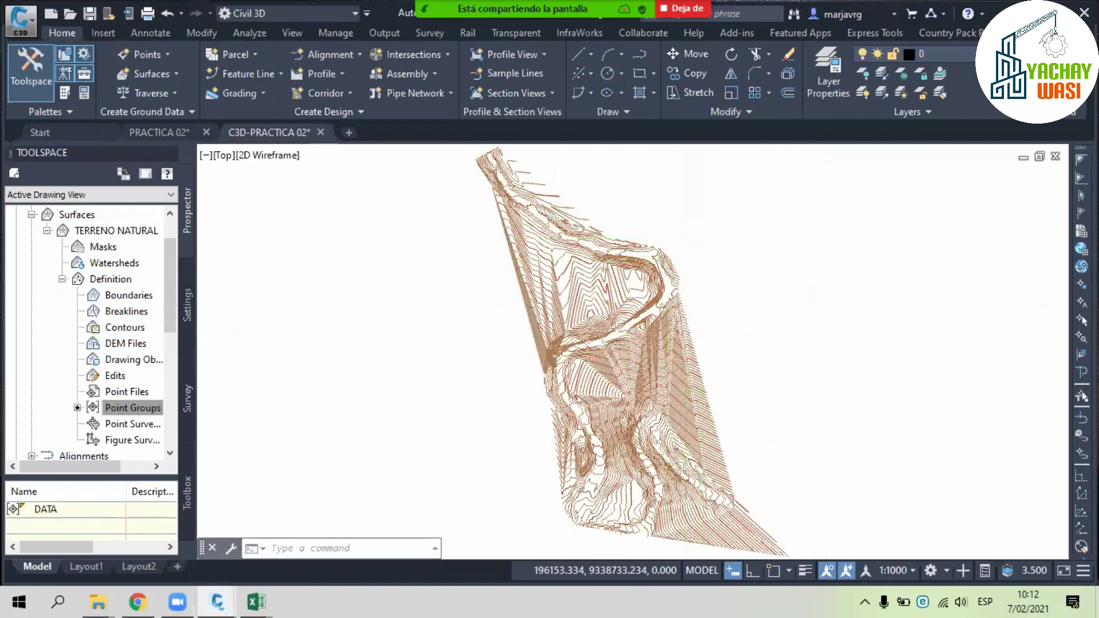
{"action": "scroll", "coordinate": [536, 242], "scroll_direction": "up", "scroll_amount": 4}
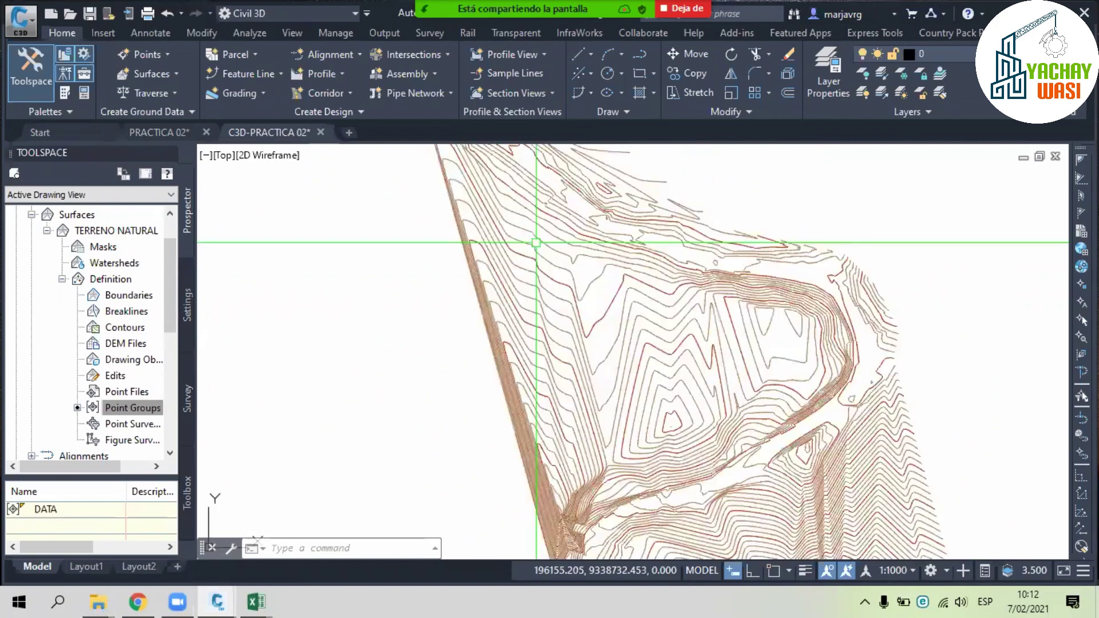
{"action": "scroll", "coordinate": [700, 243], "scroll_direction": "down", "scroll_amount": 3}
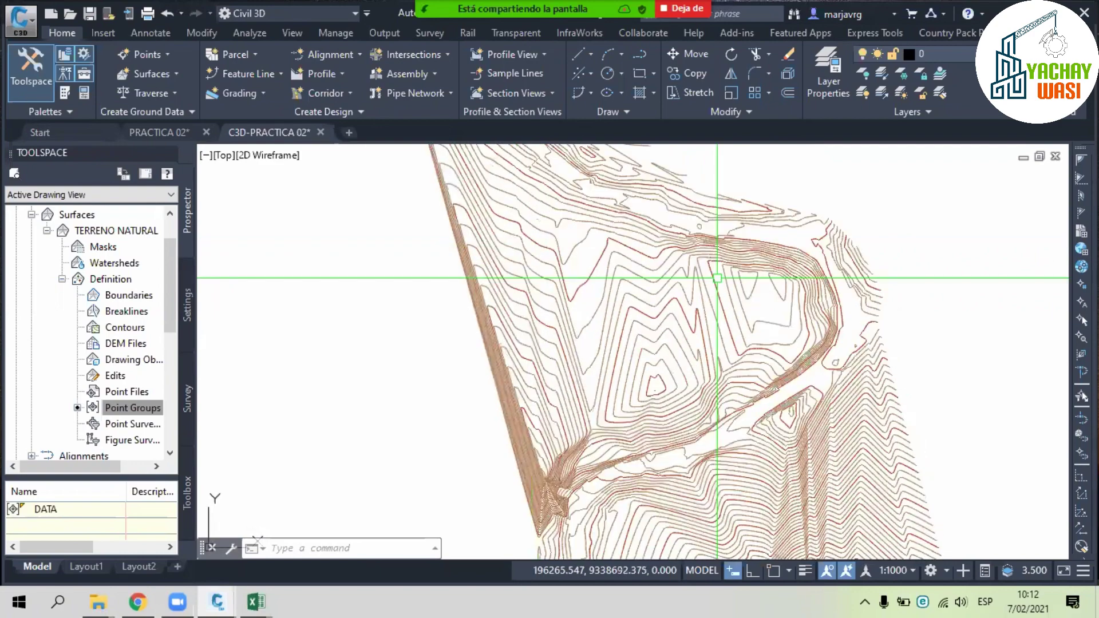
{"action": "scroll", "coordinate": [715, 278], "scroll_direction": "up", "scroll_amount": 3}
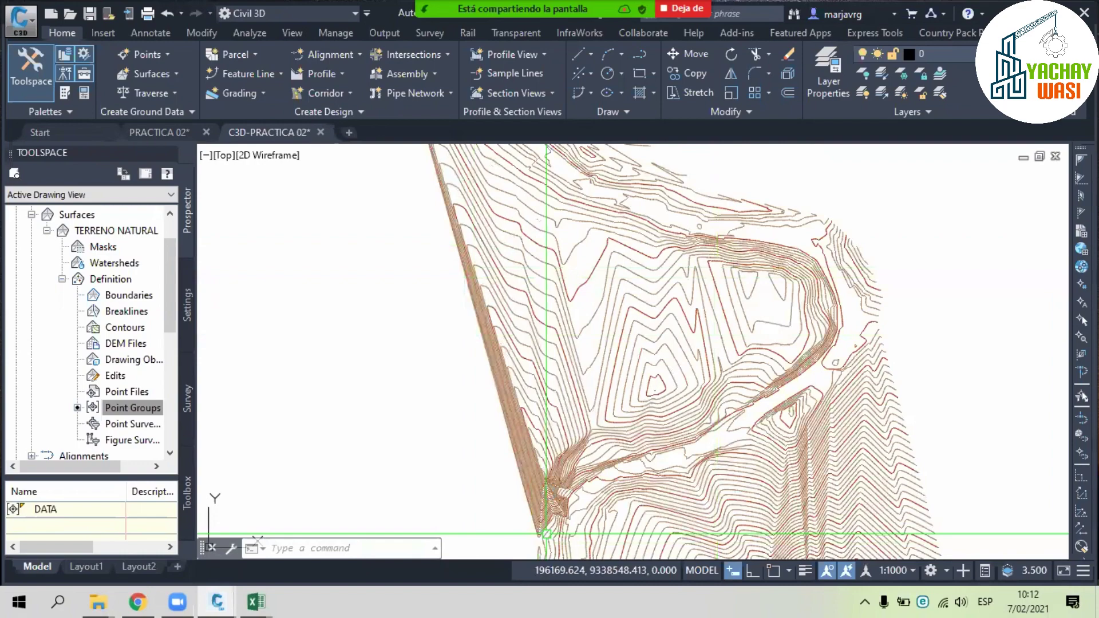
{"action": "scroll", "coordinate": [547, 534], "scroll_direction": "up", "scroll_amount": 3}
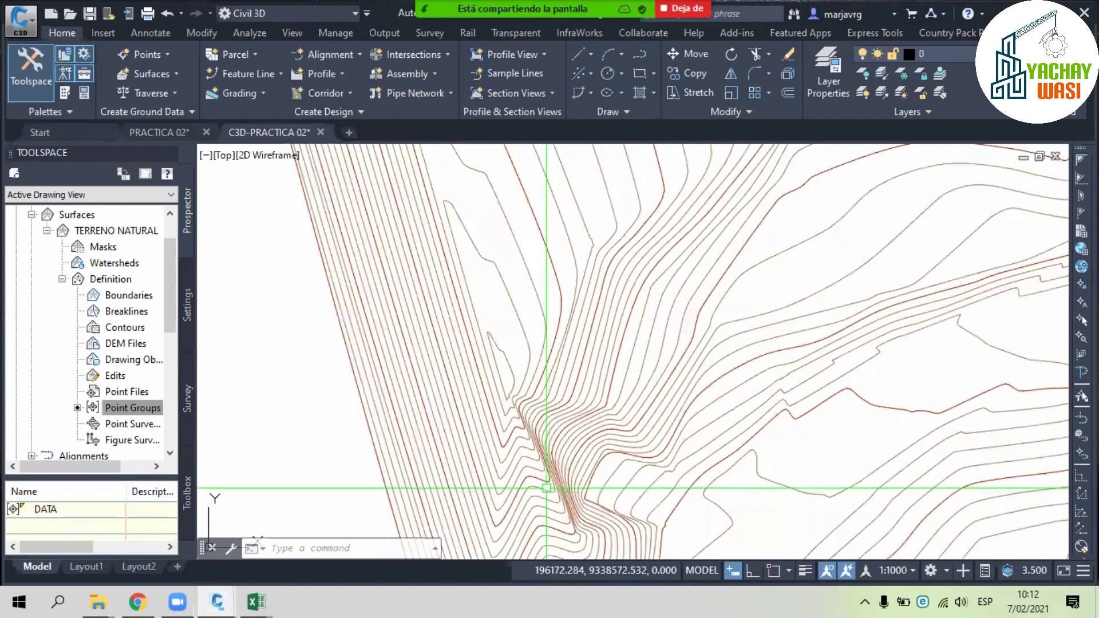
{"action": "scroll", "coordinate": [547, 488], "scroll_direction": "down", "scroll_amount": 3}
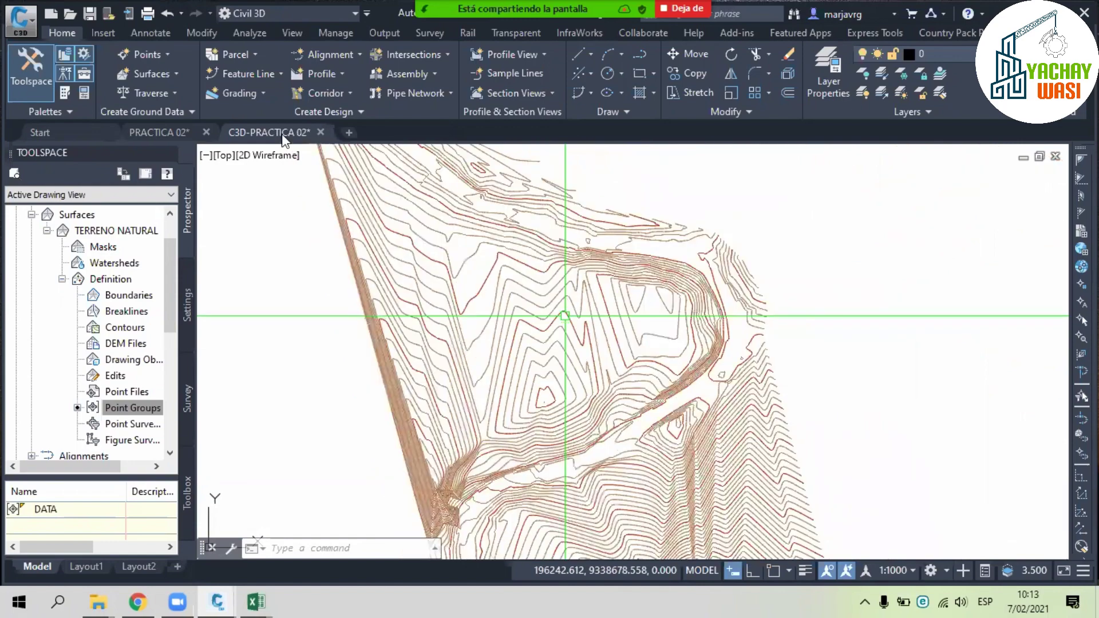
{"action": "left_click", "coordinate": [365, 235]}
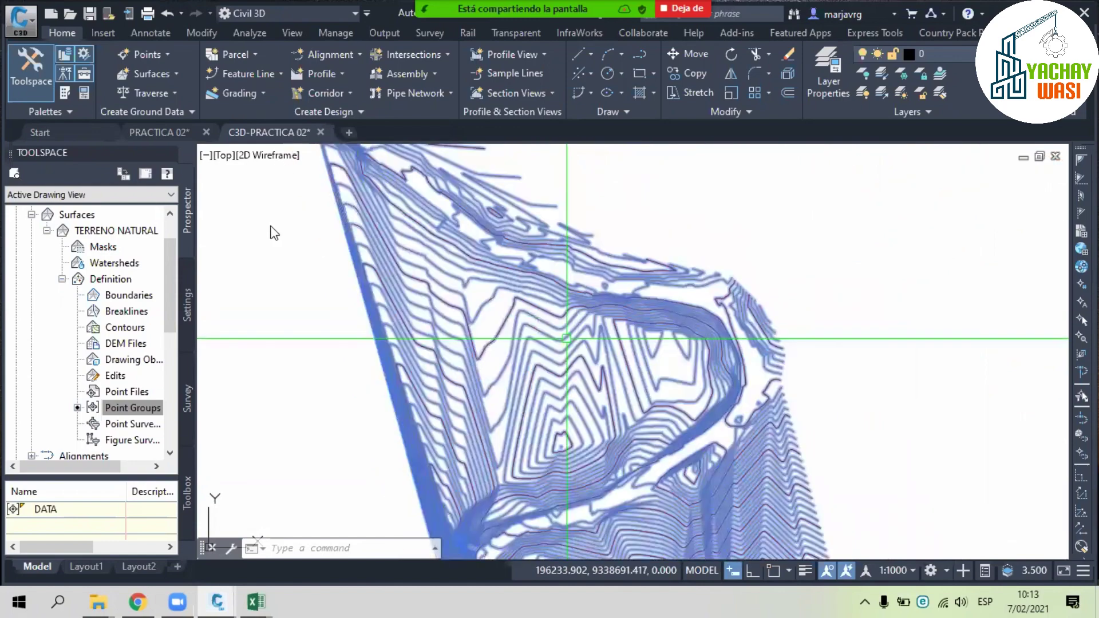
{"action": "double_click", "coordinate": [353, 453]}
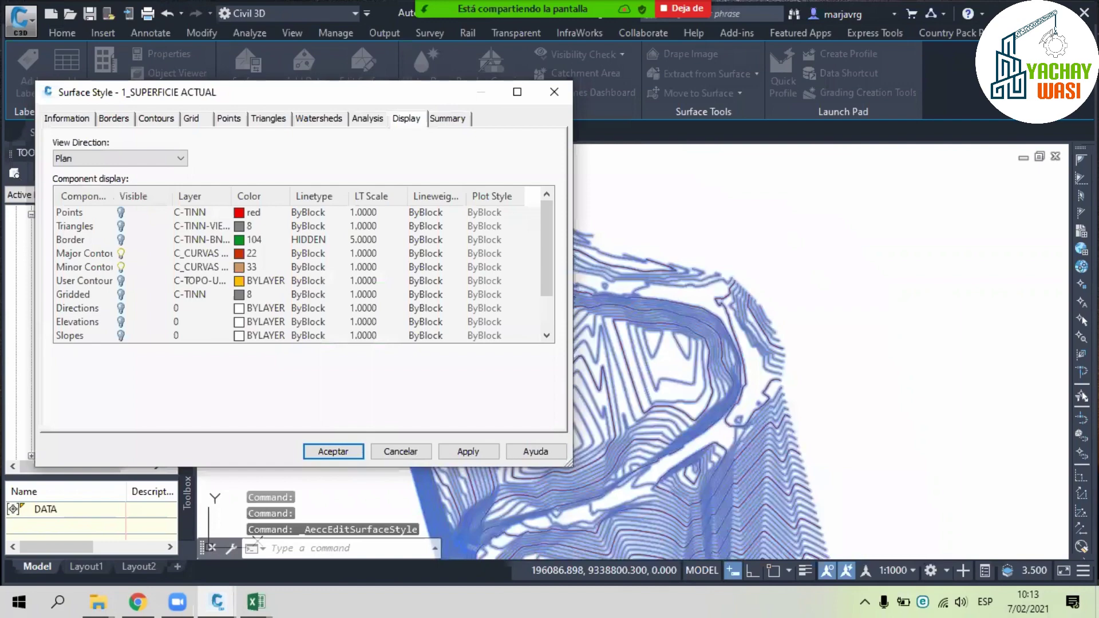
{"action": "key", "text": "Escape"}
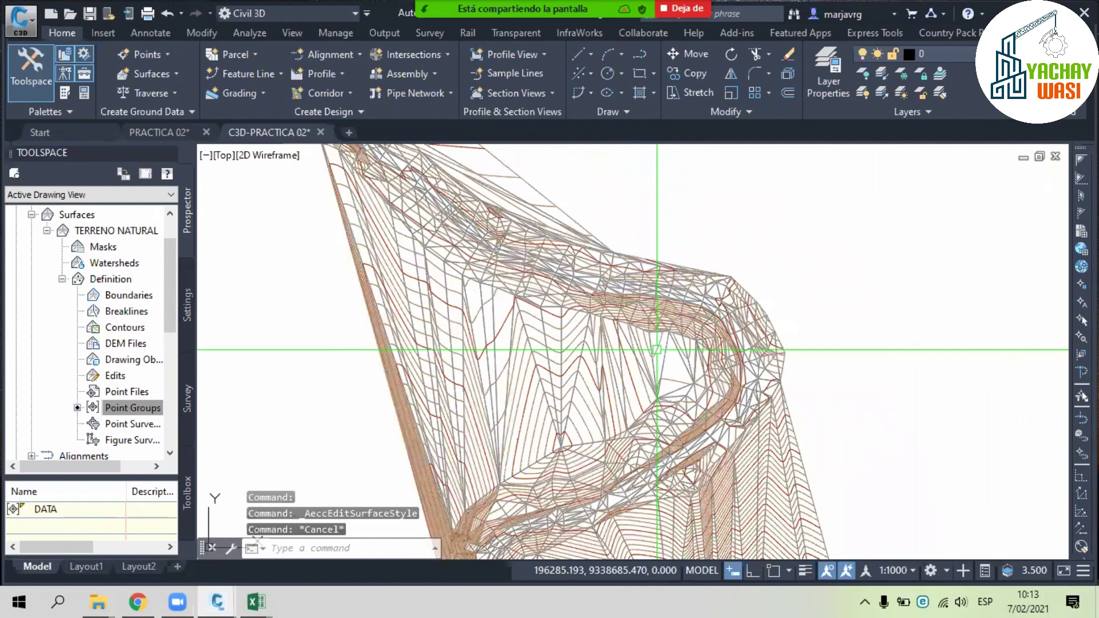
- Look over the triangulated terrain and open the Build options in the definition properties of the TERRENO NATURAL surface
{"action": "middle_click_drag", "start_coordinate": [441, 378], "coordinate": [445, 331]}
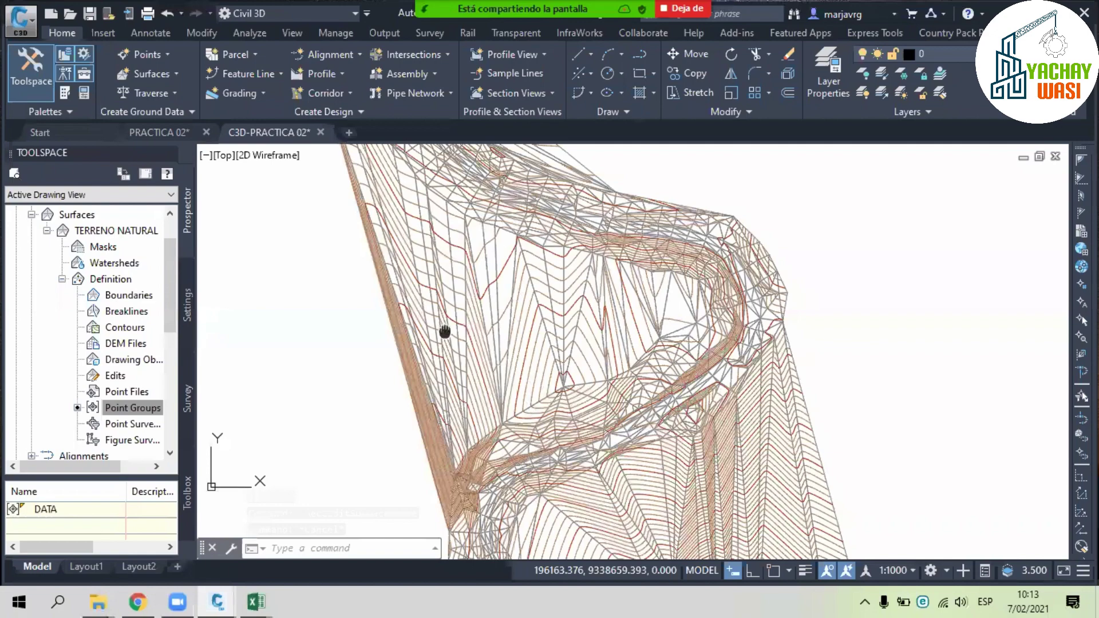
{"action": "scroll", "coordinate": [445, 332], "scroll_direction": "down", "scroll_amount": 2}
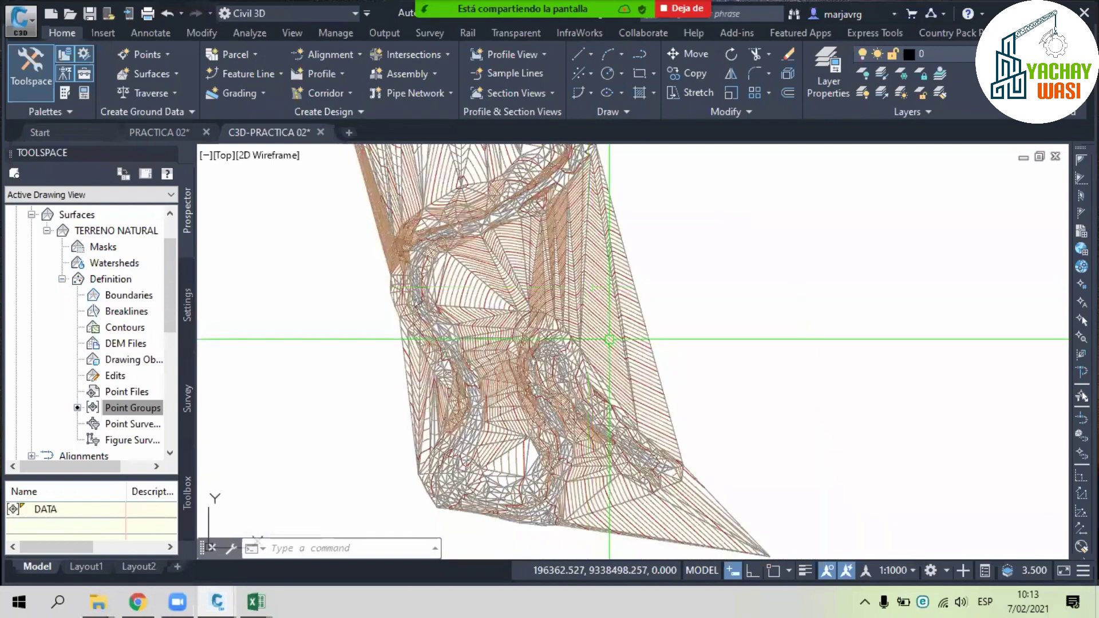
{"action": "middle_click_drag", "start_coordinate": [497, 158], "coordinate": [512, 378]}
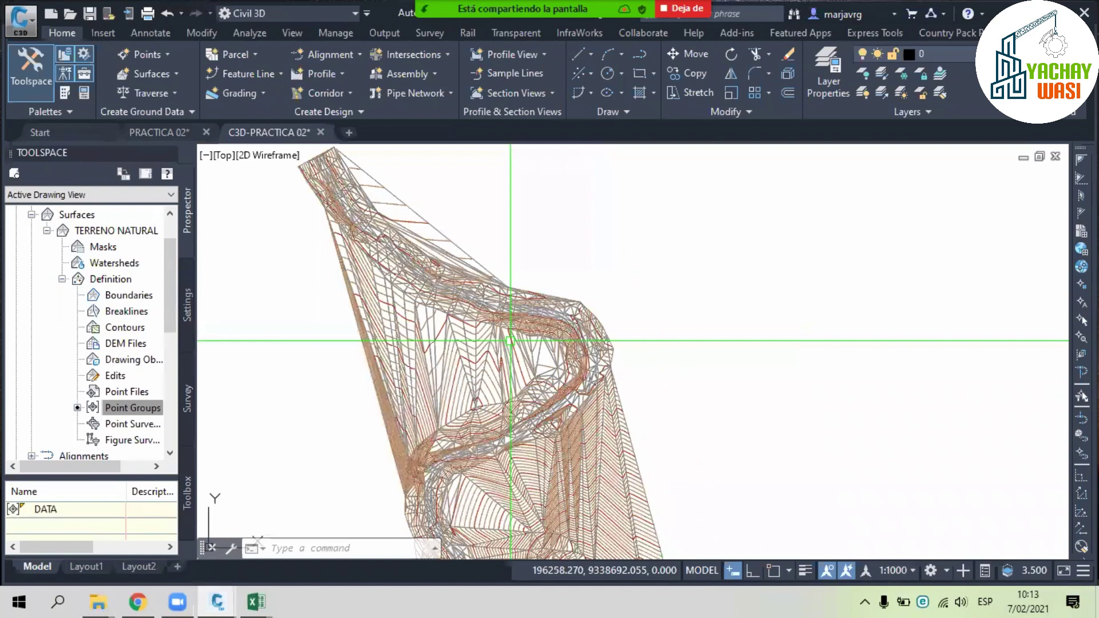
{"action": "scroll", "coordinate": [565, 341], "scroll_direction": "down", "scroll_amount": 2}
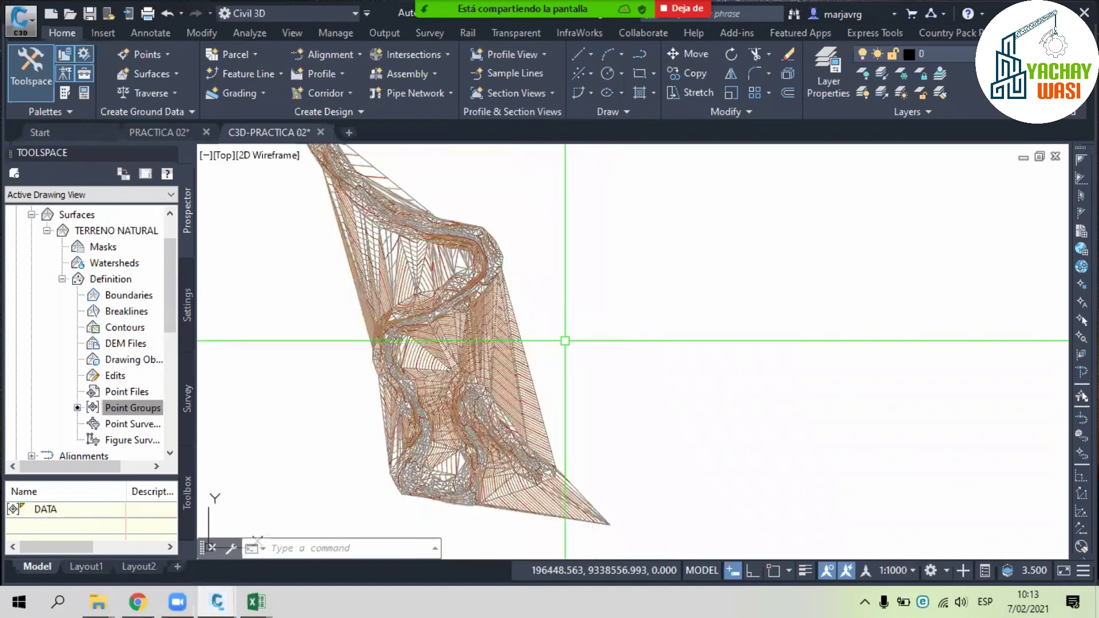
{"action": "mouse_move", "coordinate": [586, 330]}
{"action": "middle_mouse_down"}
{"action": "mouse_move", "coordinate": [584, 352]}
{"action": "mouse_move", "coordinate": [601, 346]}
{"action": "mouse_move", "coordinate": [574, 343]}
{"action": "middle_mouse_up"}
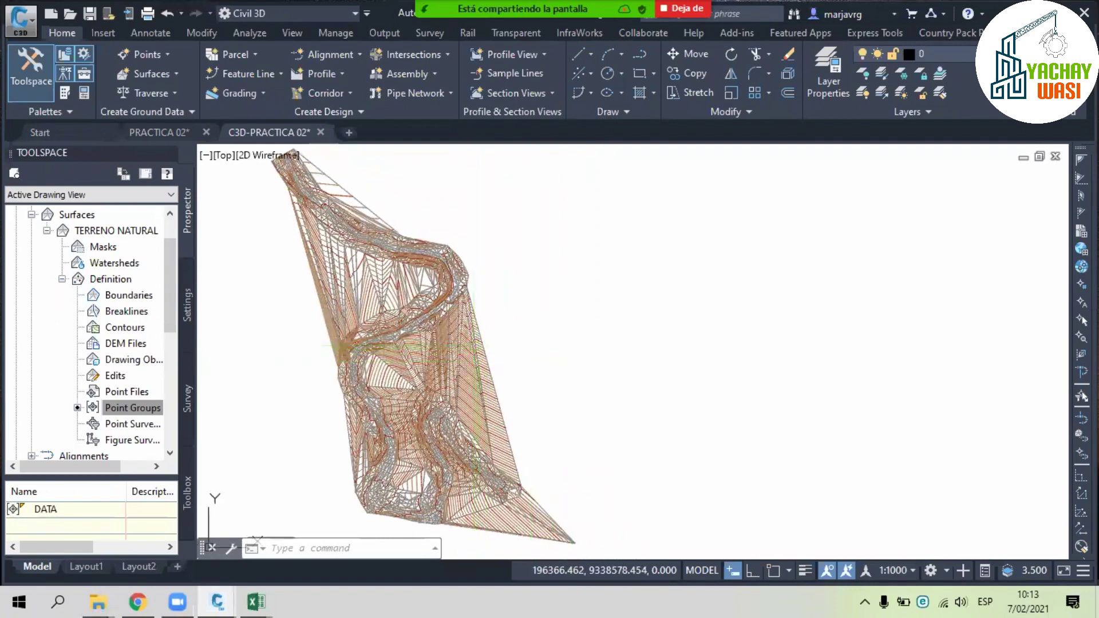
{"action": "left_click", "coordinate": [474, 346]}
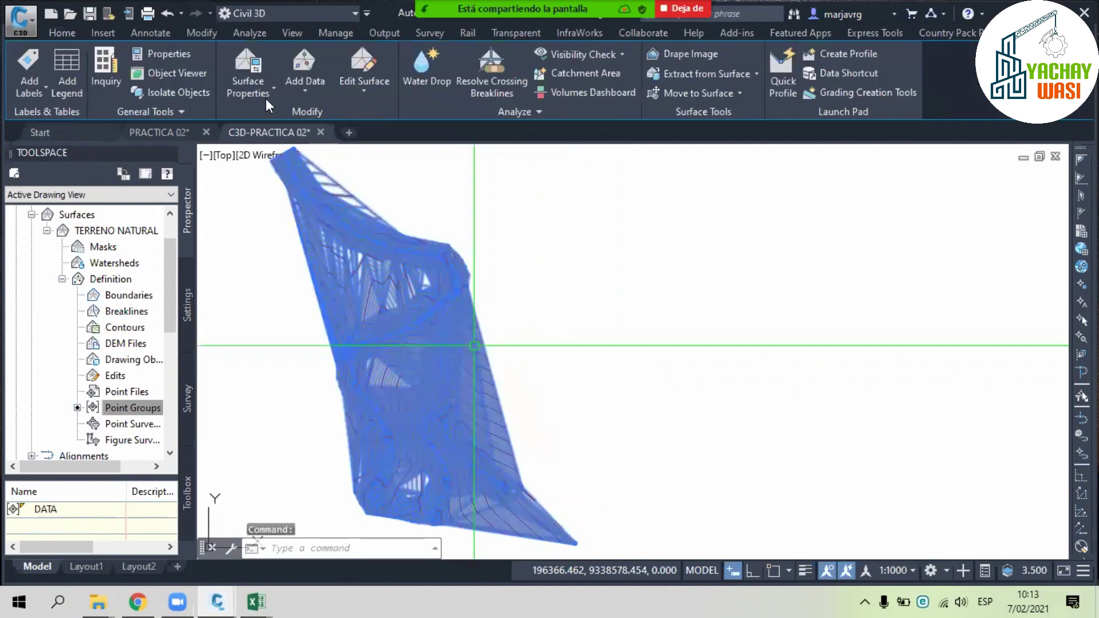
{"action": "left_click", "coordinate": [266, 98]}
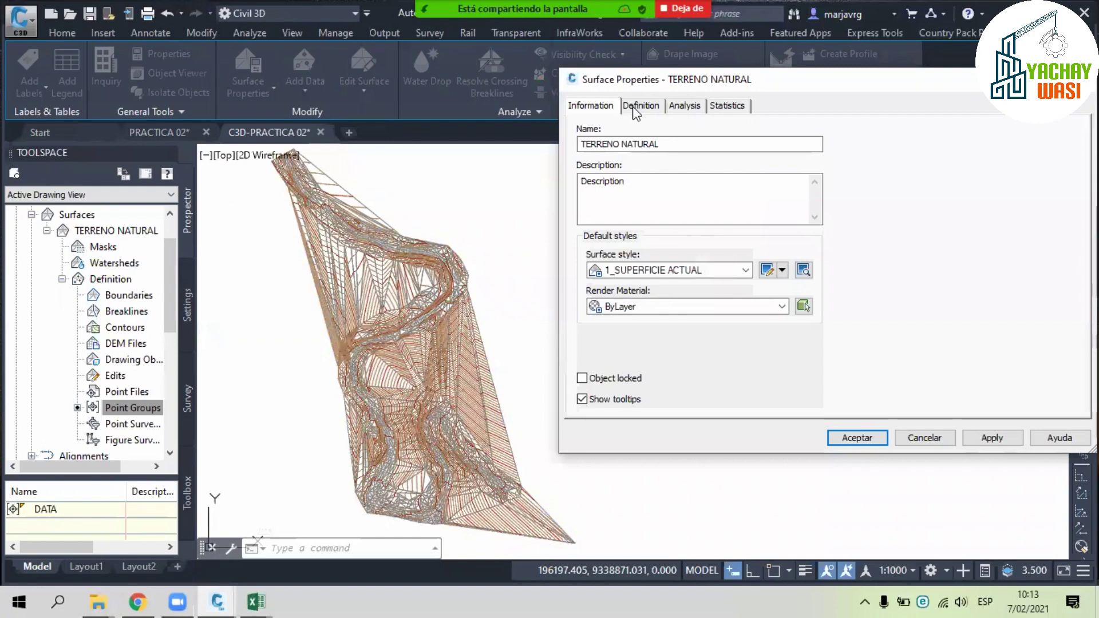
{"action": "left_click", "coordinate": [636, 107]}
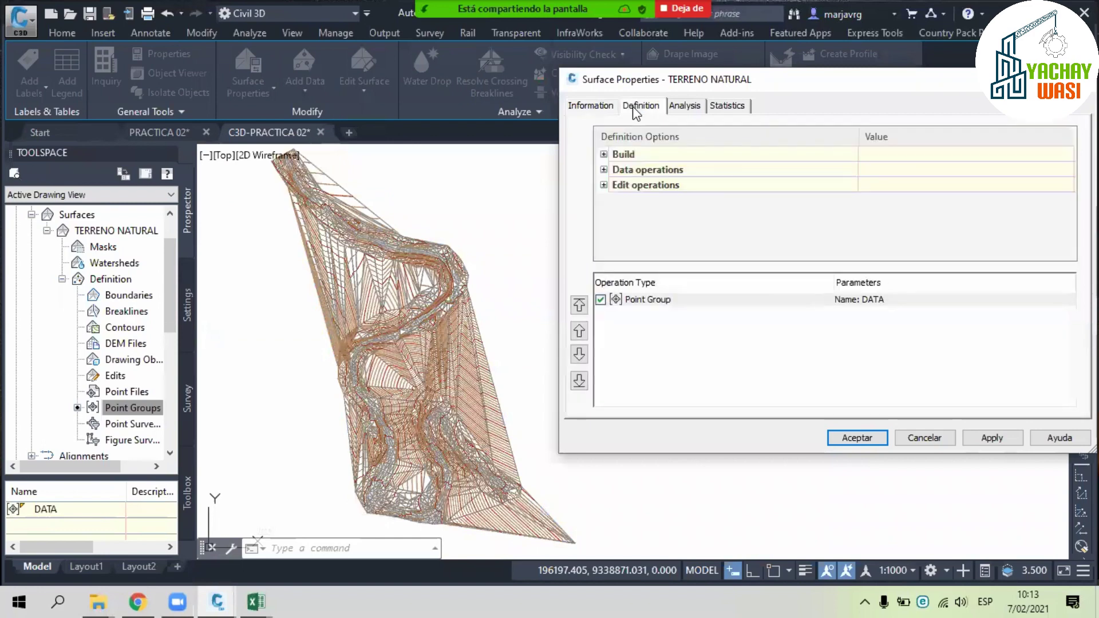
{"action": "left_click", "coordinate": [604, 155]}
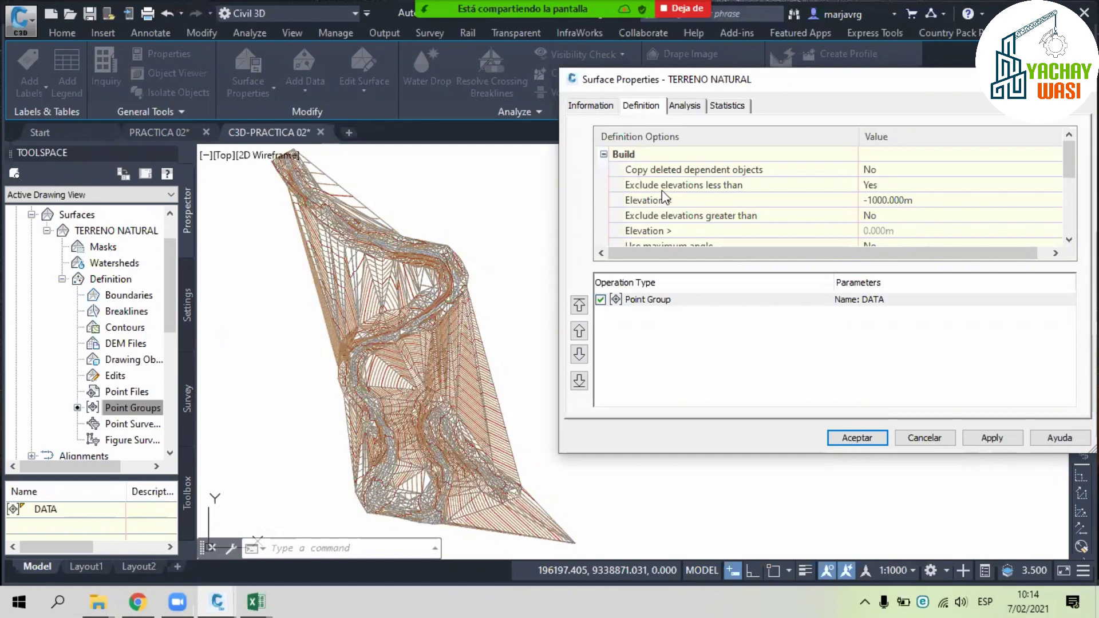
{"action": "scroll", "coordinate": [681, 195], "scroll_direction": "down", "scroll_amount": 2}
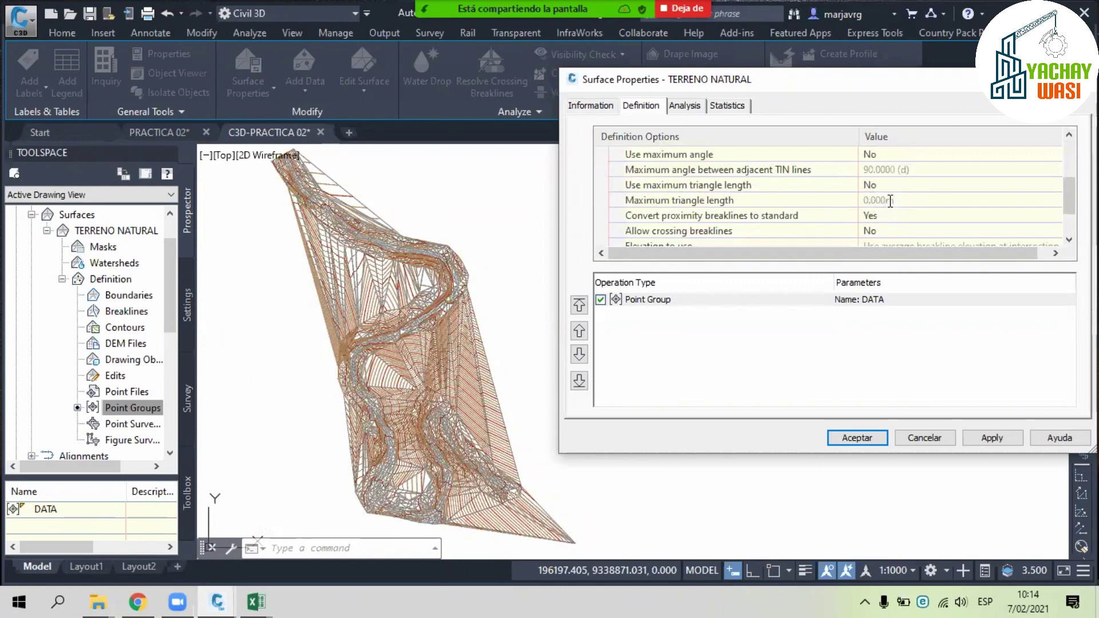
- Enable the maximum triangle length for TERRENO NATURAL, set it to 150 m, and rebuild the surface
{"action": "left_click", "coordinate": [889, 201]}
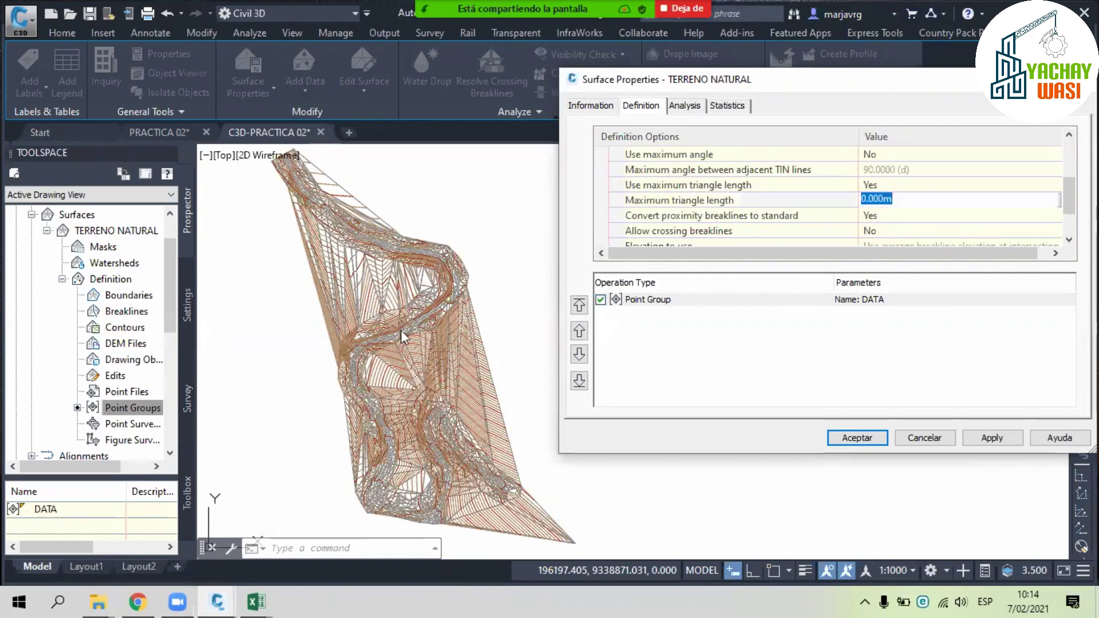
{"action": "type", "text": "150"}
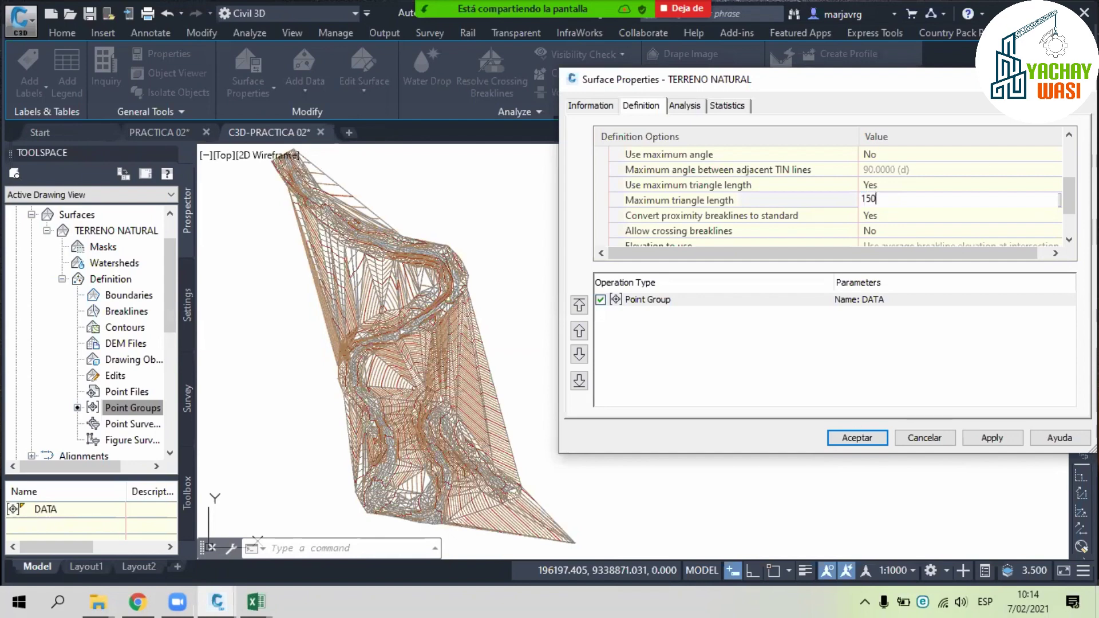
{"action": "left_click", "coordinate": [668, 202]}
{"action": "left_click", "coordinate": [1004, 438]}
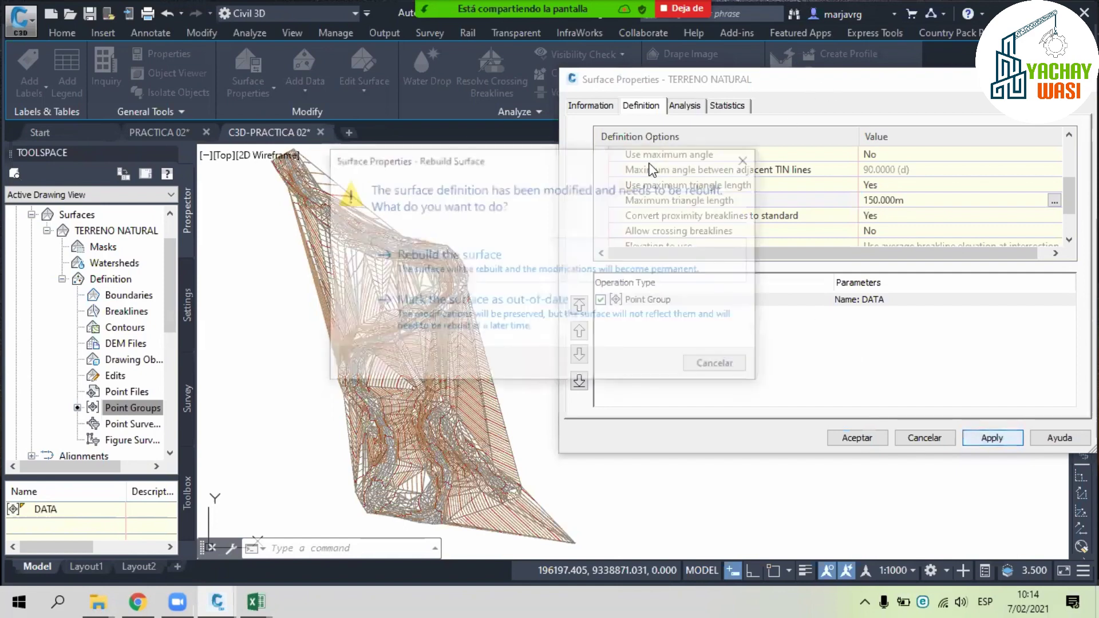
{"action": "left_click", "coordinate": [772, 181]}
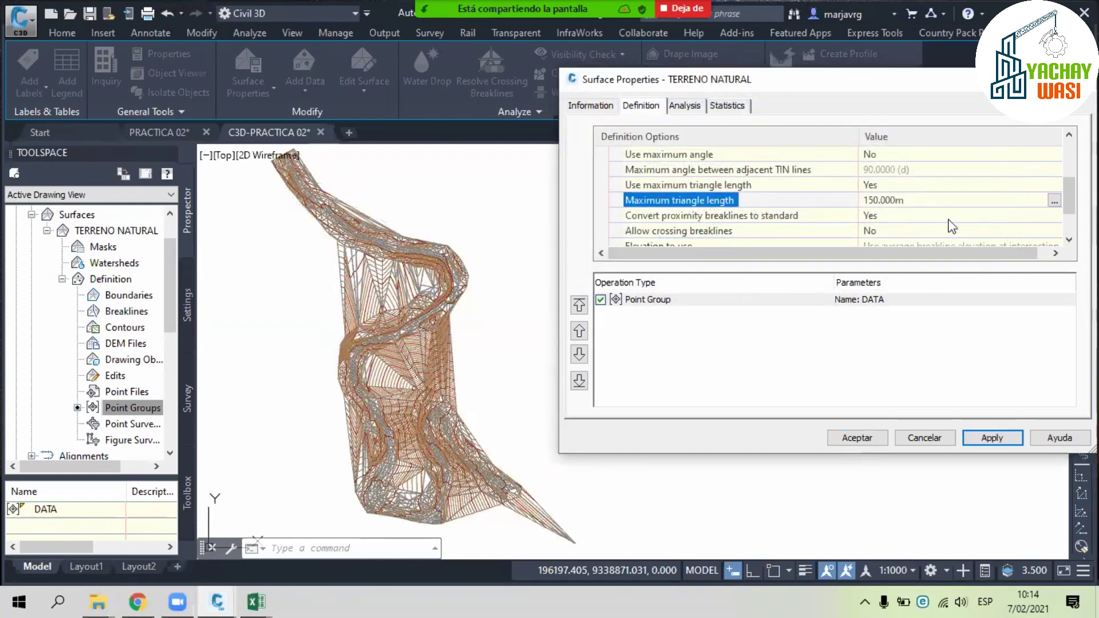
- Try a maximum triangle length of 100 m and rebuild the TERRENO NATURAL surface
{"action": "left_click", "coordinate": [927, 206]}
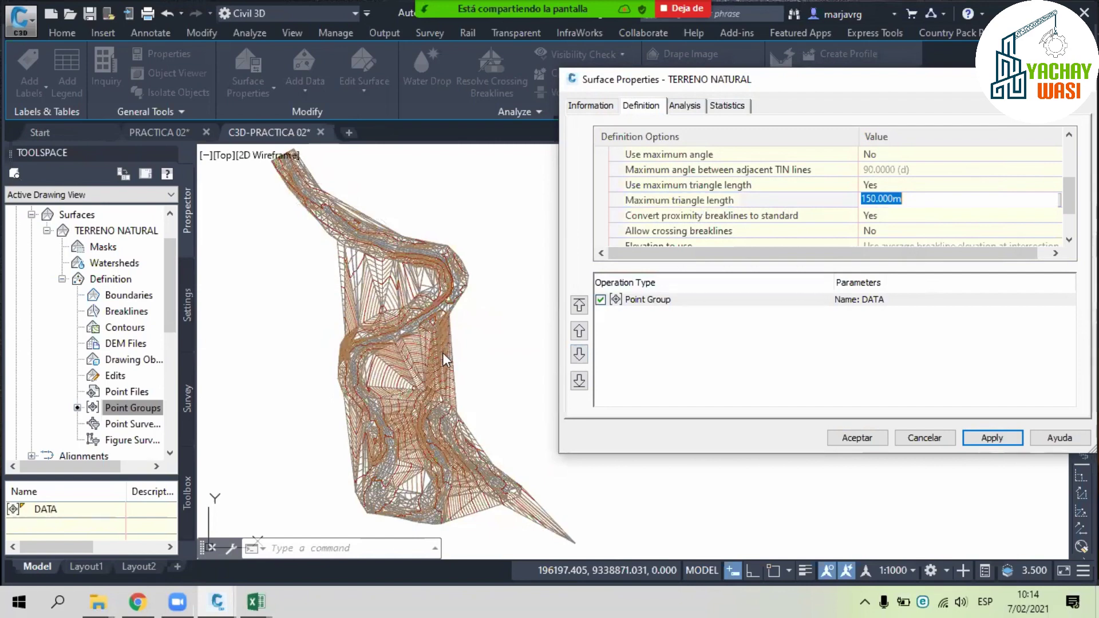
{"action": "type", "text": "100"}
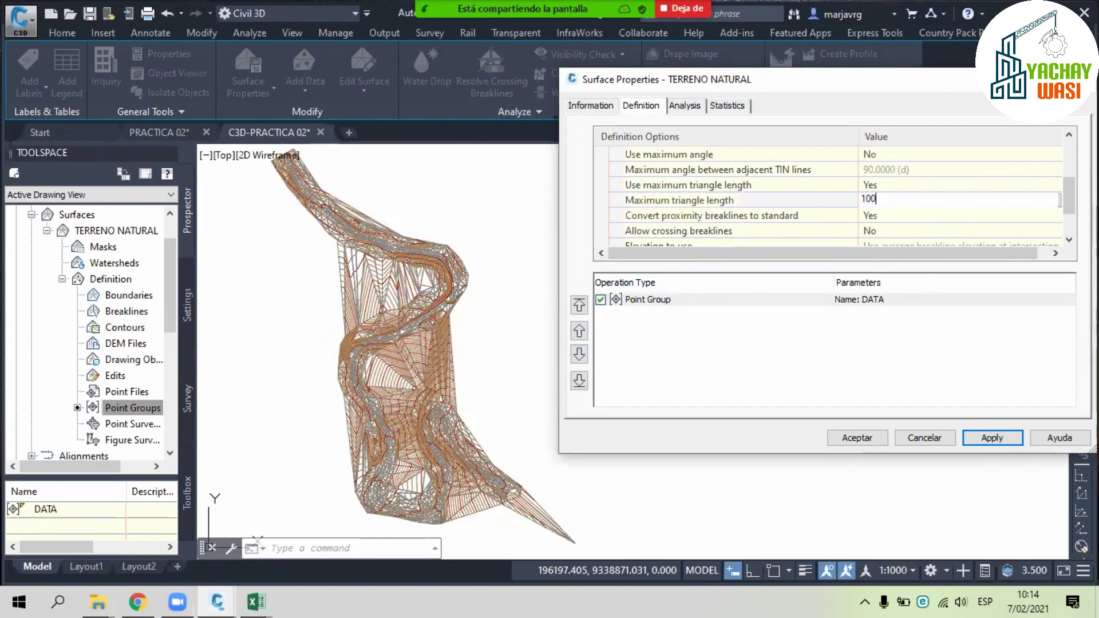
{"action": "left_click", "coordinate": [975, 438]}
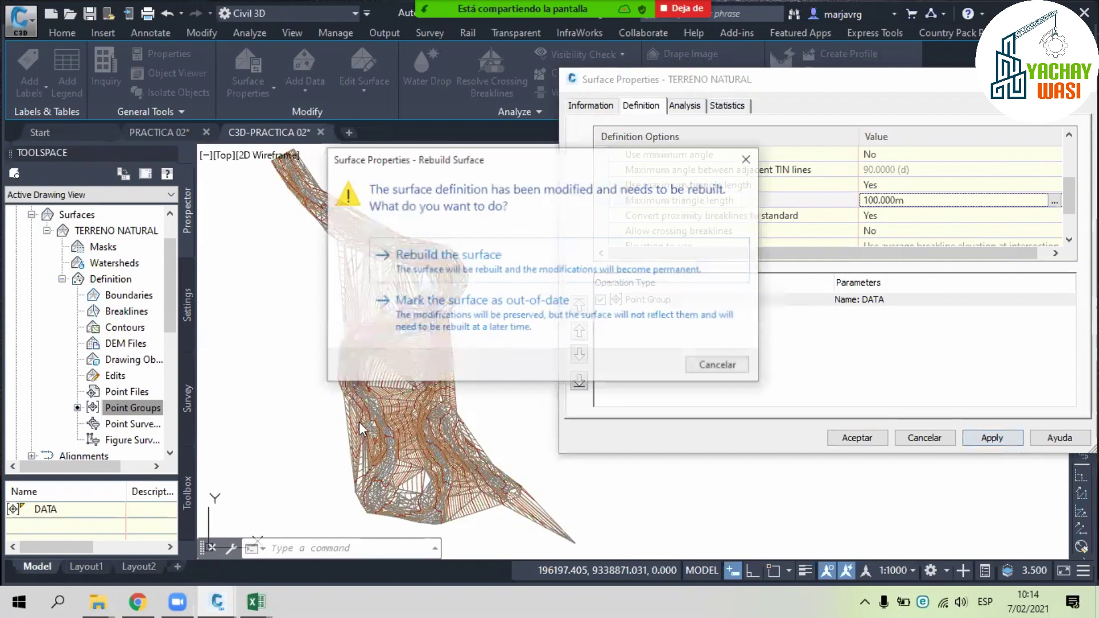
{"action": "left_click", "coordinate": [553, 336]}
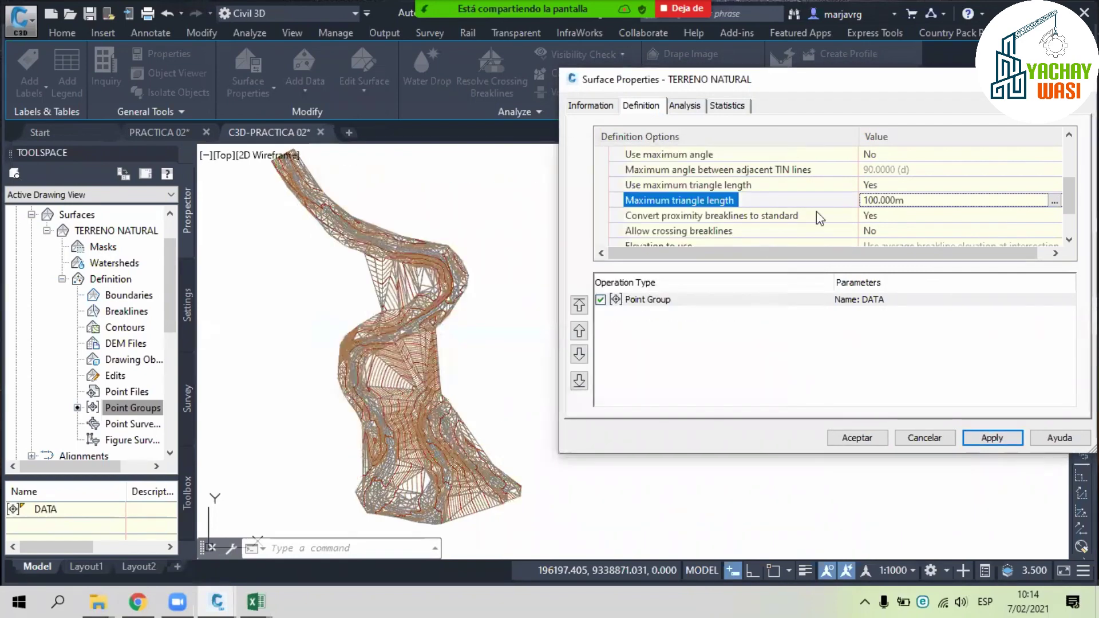
- Try reducing the maximum triangle length to 75 m and rebuild the surface
{"action": "left_click", "coordinate": [937, 203]}
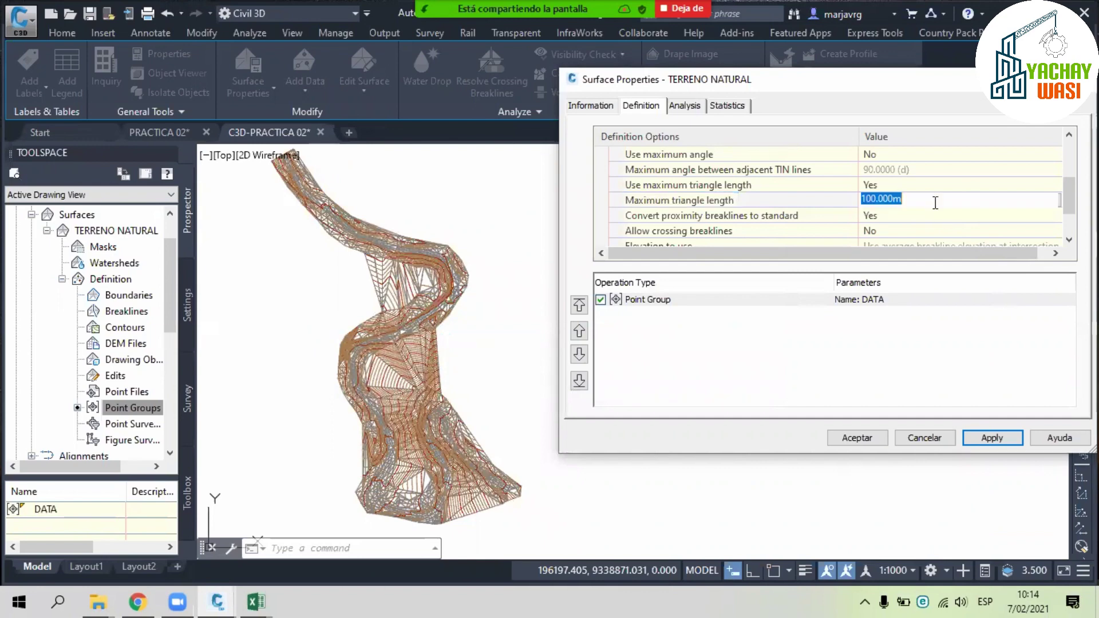
{"action": "type", "text": "75"}
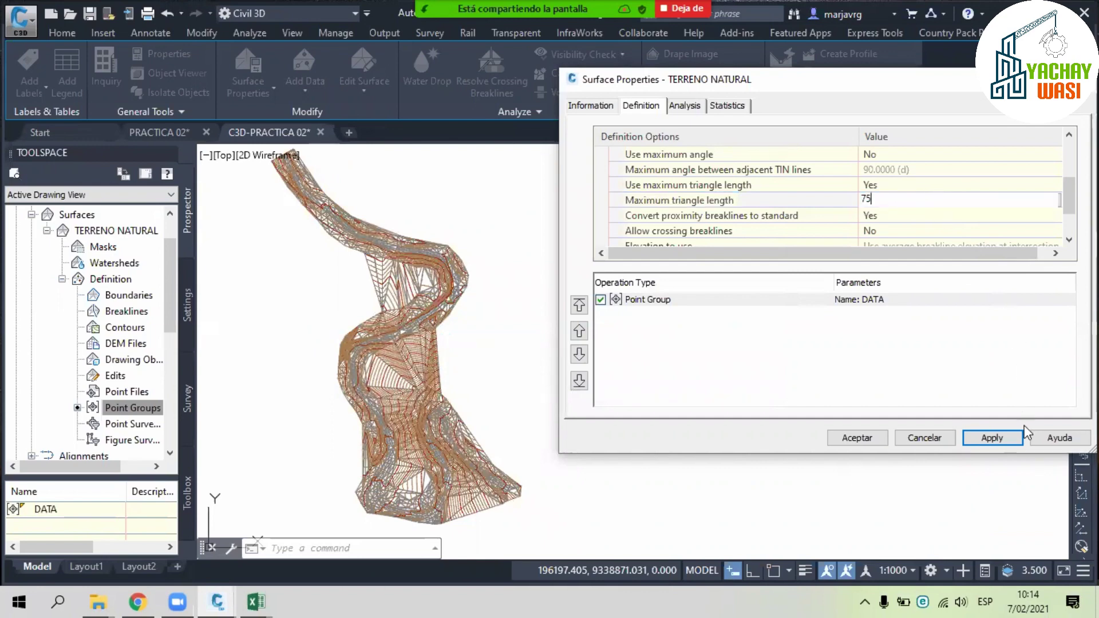
{"action": "left_click", "coordinate": [1013, 437]}
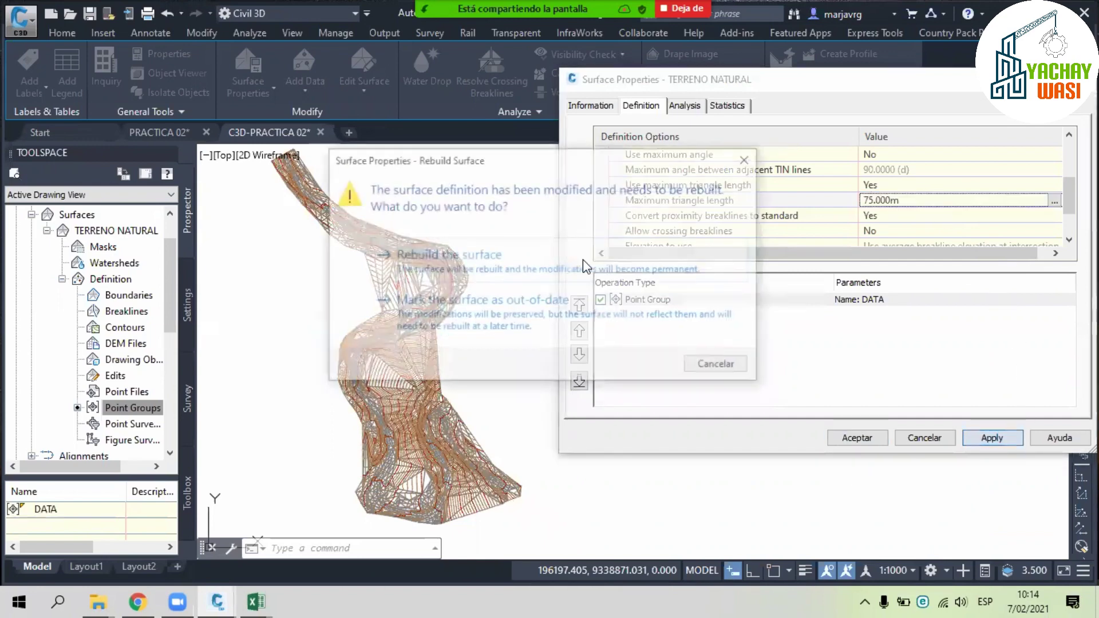
{"action": "left_click", "coordinate": [585, 266]}
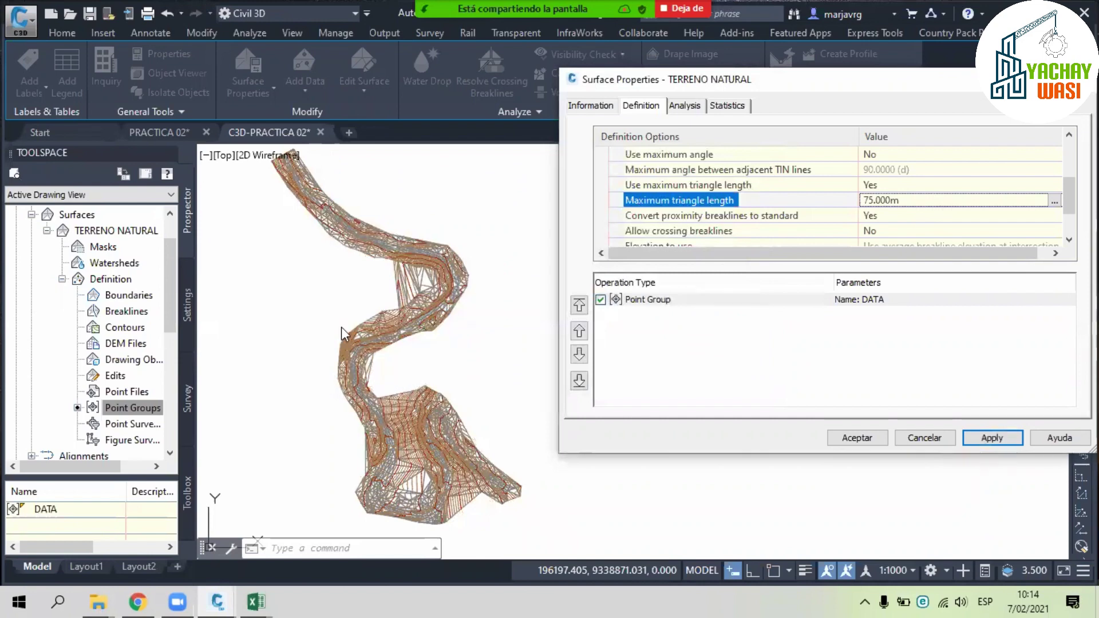
- Set the maximum triangle length to 50 m, rebuild the surface, and accept the surface properties
{"action": "left_click", "coordinate": [889, 202]}
{"action": "type", "text": "5"}
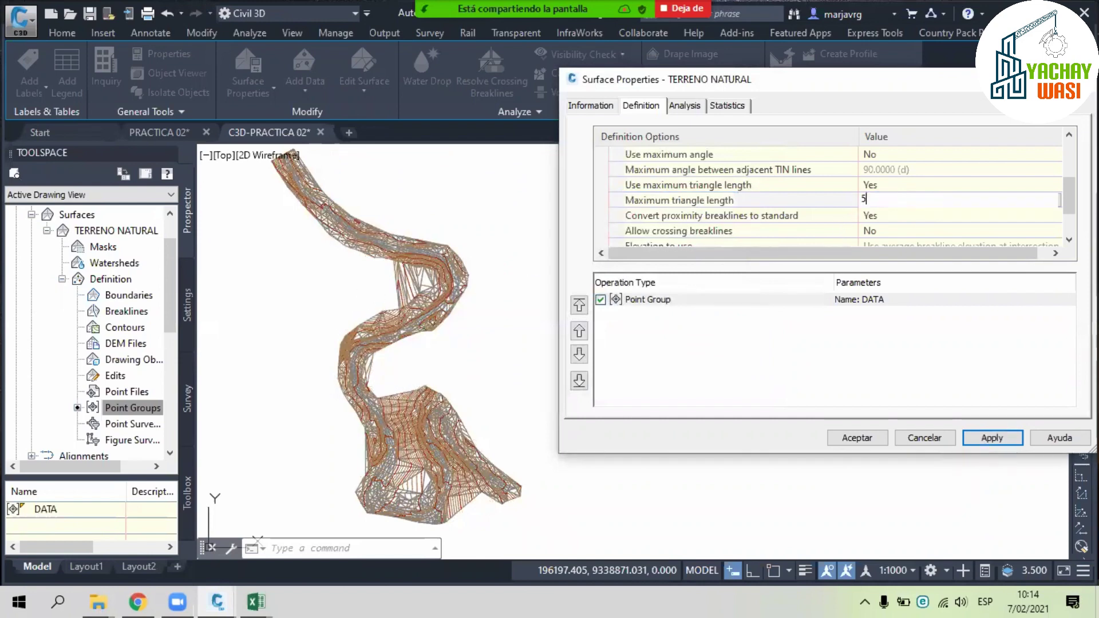
{"action": "type", "text": "0"}
{"action": "left_click", "coordinate": [989, 439]}
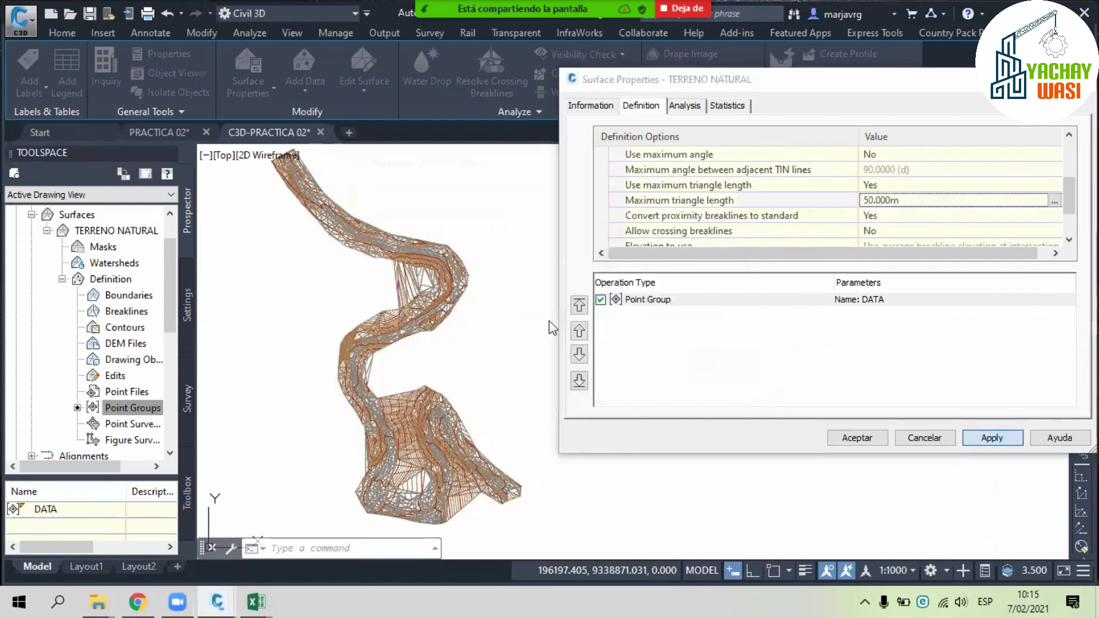
{"action": "left_click", "coordinate": [559, 260]}
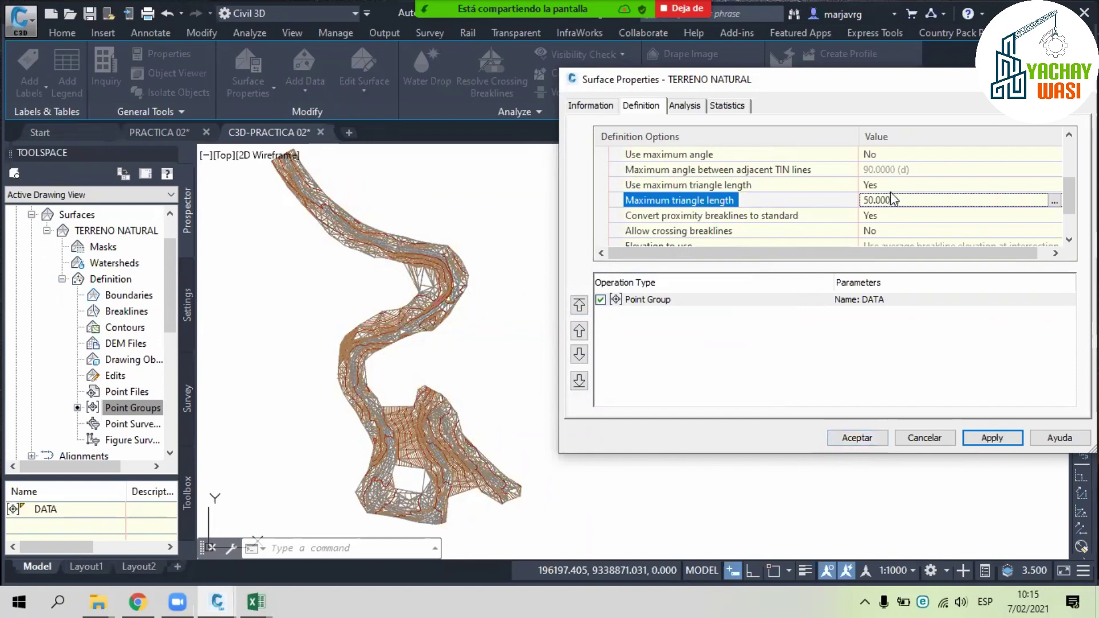
{"action": "scroll", "coordinate": [883, 216], "scroll_direction": "down", "scroll_amount": 1}
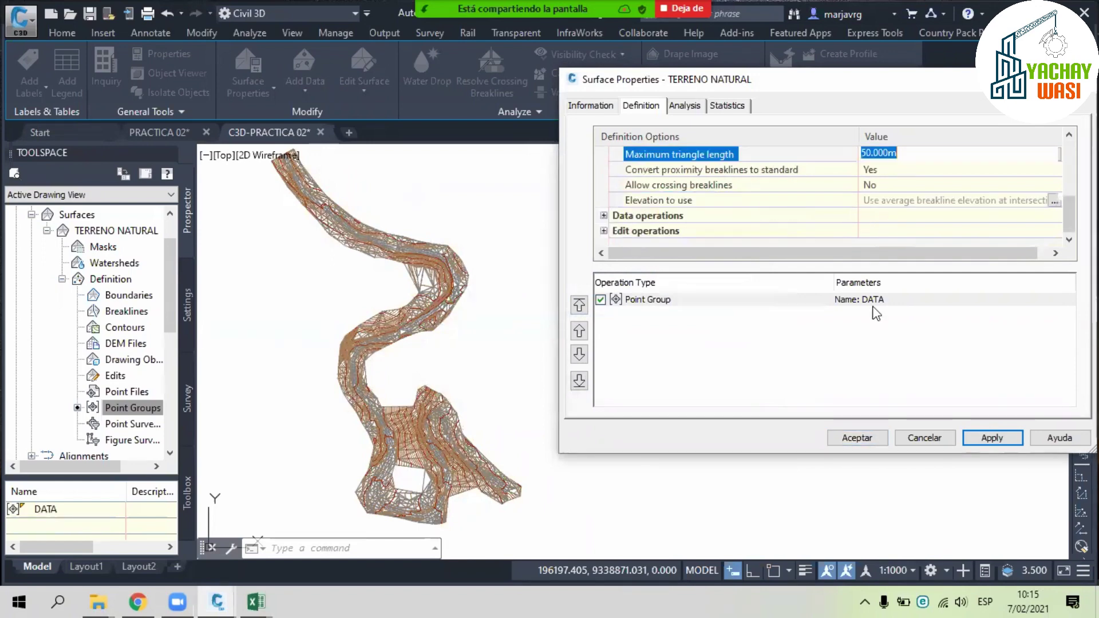
{"action": "left_click", "coordinate": [857, 438]}
- Examine the rebuilt TERRENO NATURAL surface along the road bends for remaining unwanted triangles and gaps in the triangulation
{"action": "middle_click_drag", "start_coordinate": [427, 298], "coordinate": [508, 360]}
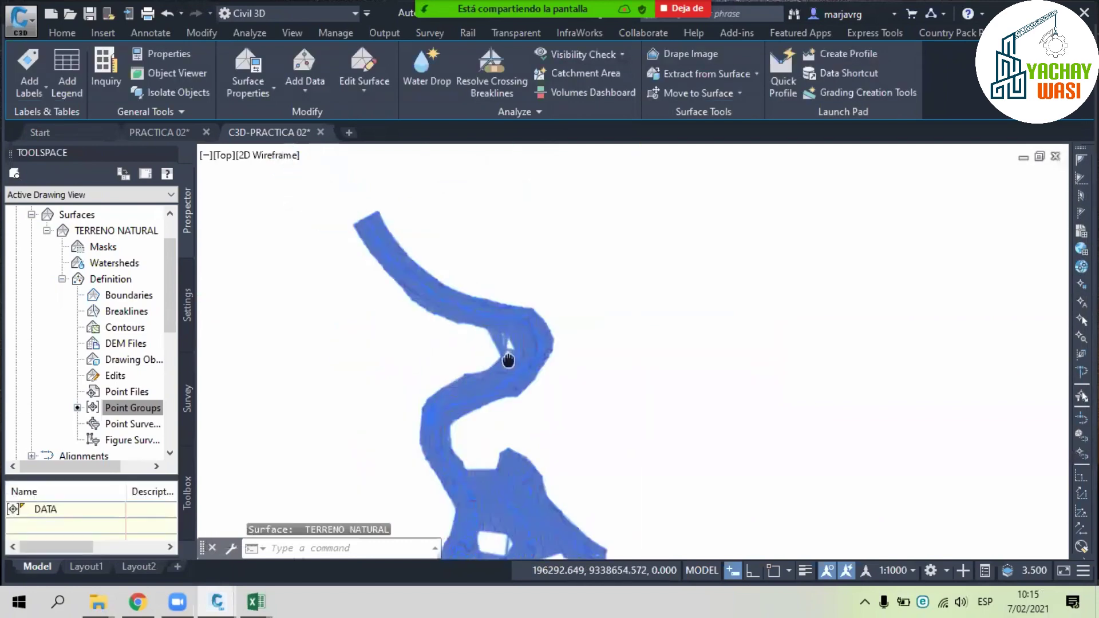
{"action": "scroll", "coordinate": [509, 361], "scroll_direction": "up", "scroll_amount": 5}
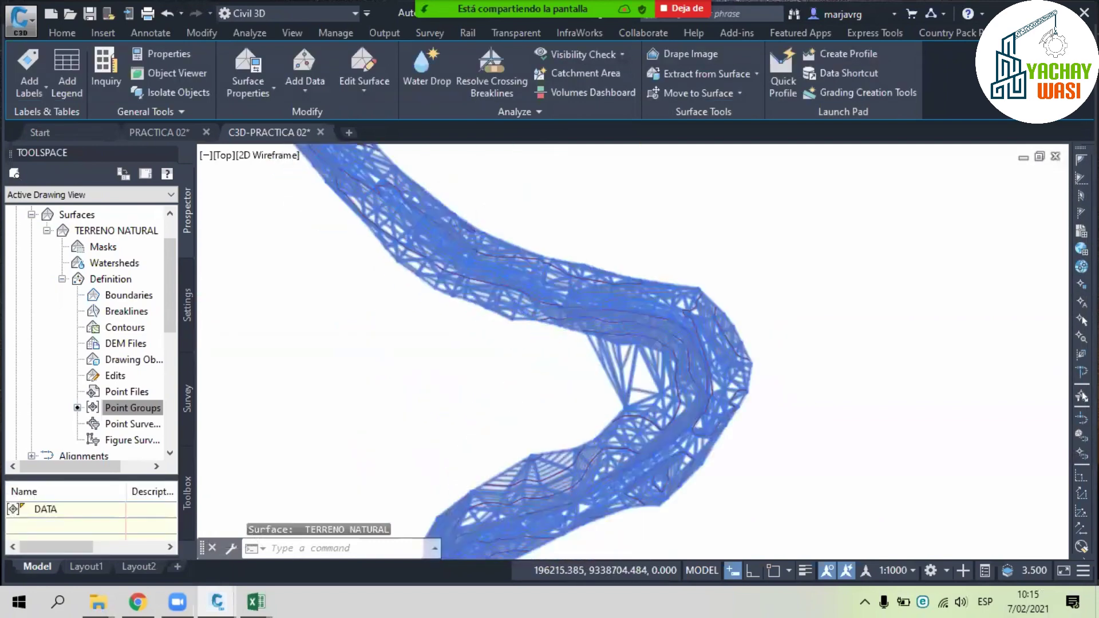
{"action": "scroll", "coordinate": [522, 319], "scroll_direction": "up", "scroll_amount": 5}
{"action": "scroll", "coordinate": [548, 334], "scroll_direction": "down", "scroll_amount": 8}
{"action": "middle_click_drag", "start_coordinate": [547, 336], "coordinate": [435, 149]}
{"action": "scroll", "coordinate": [481, 383], "scroll_direction": "up", "scroll_amount": 2}
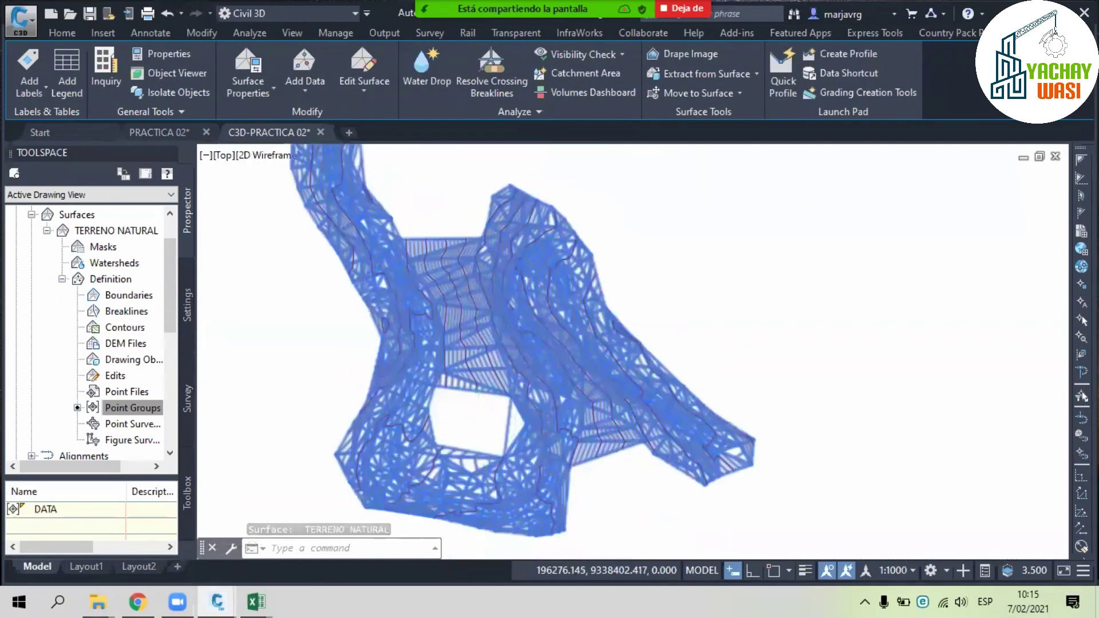
{"action": "middle_click_drag", "start_coordinate": [543, 367], "coordinate": [598, 417]}
{"action": "middle_click_drag", "start_coordinate": [579, 313], "coordinate": [600, 347]}
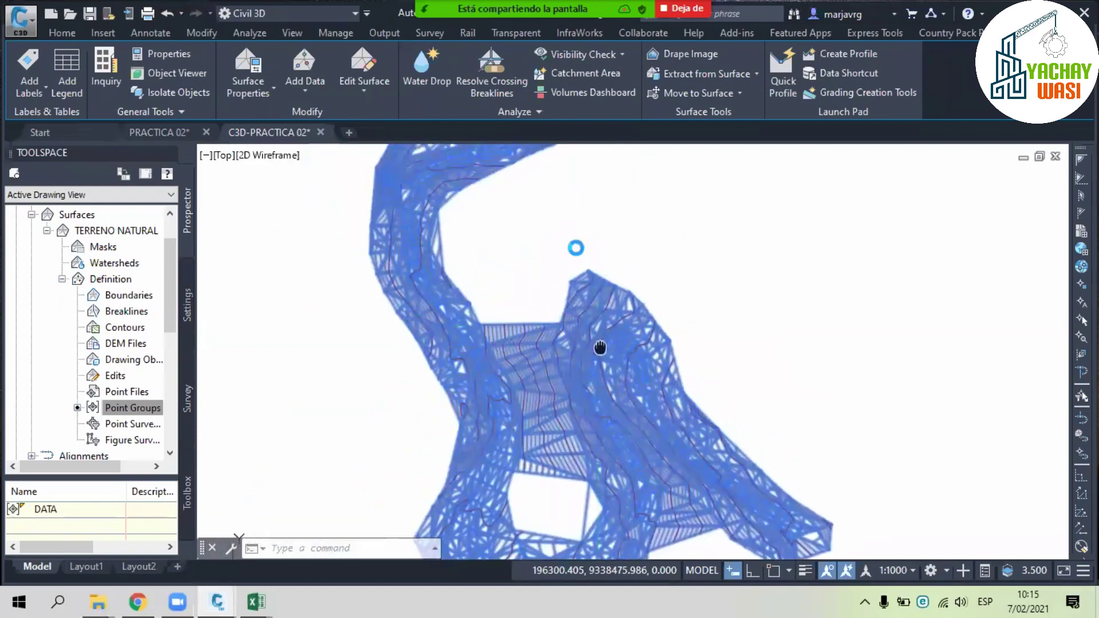
{"action": "key", "text": "Escape"}
{"action": "scroll", "coordinate": [600, 334], "scroll_direction": "down", "scroll_amount": 5}
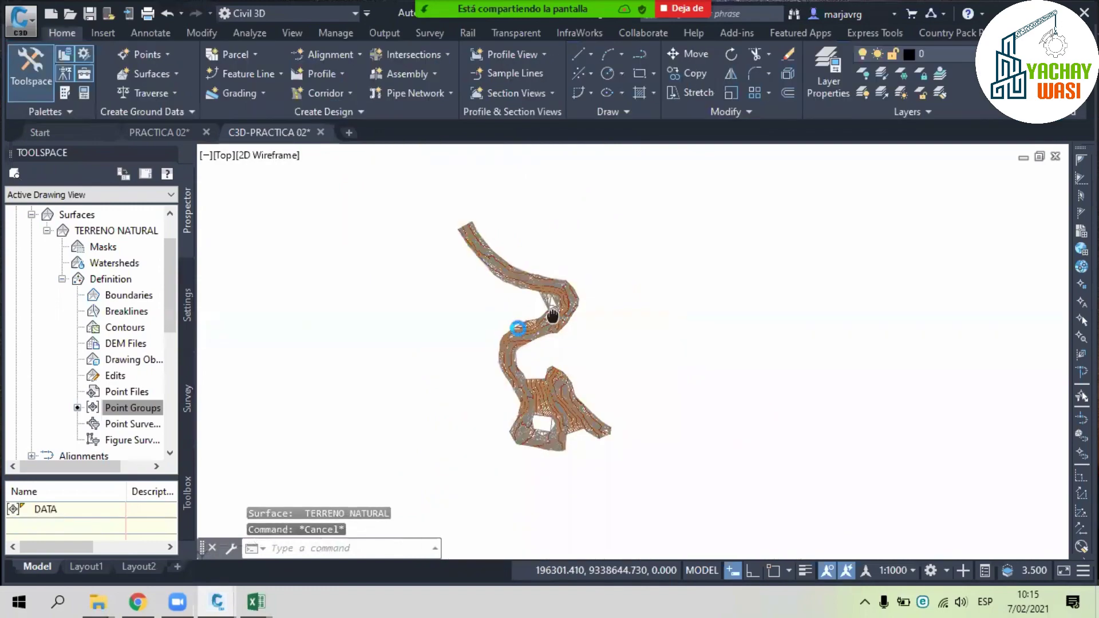
{"action": "scroll", "coordinate": [550, 414], "scroll_direction": "up", "scroll_amount": 4}
{"action": "scroll", "coordinate": [551, 415], "scroll_direction": "up", "scroll_amount": 2}
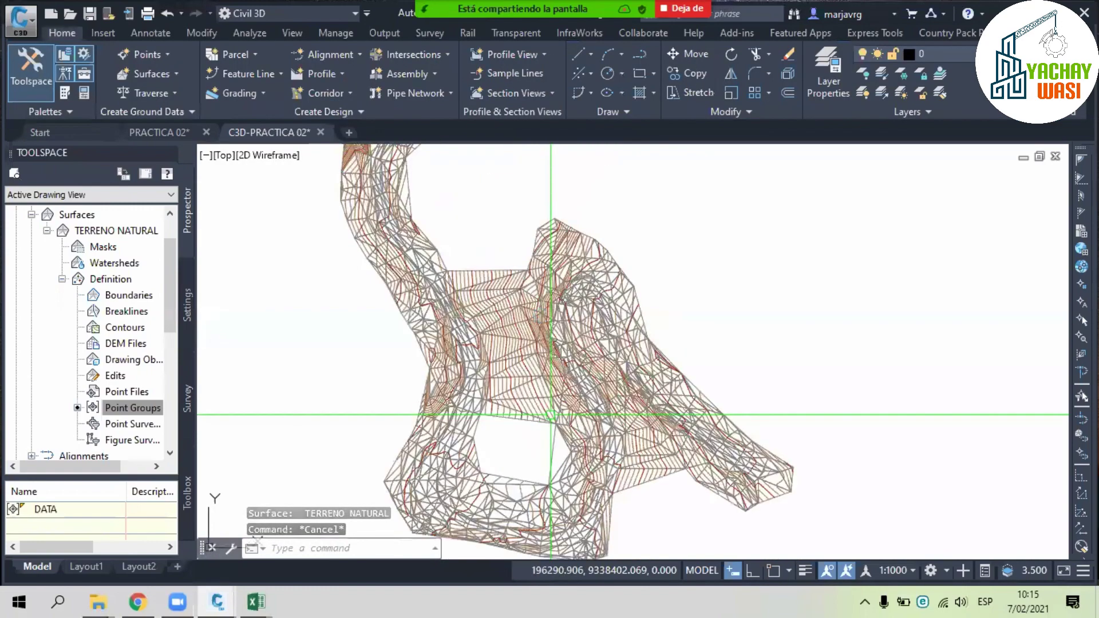
{"action": "middle_click_drag", "start_coordinate": [551, 415], "coordinate": [516, 353]}
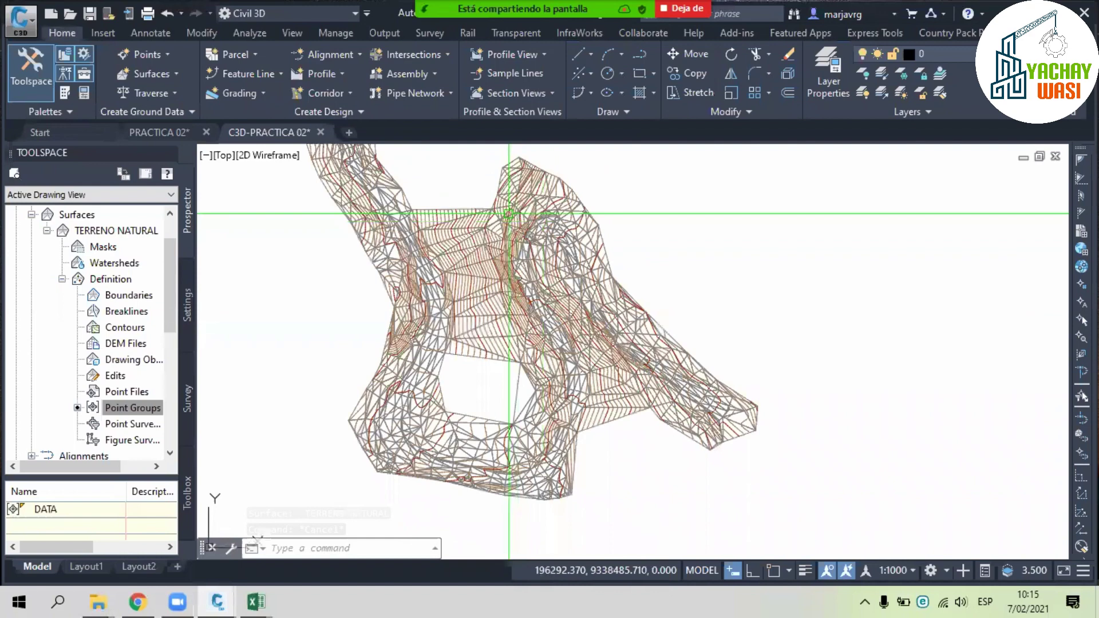
{"action": "middle_click_drag", "start_coordinate": [509, 213], "coordinate": [525, 245]}
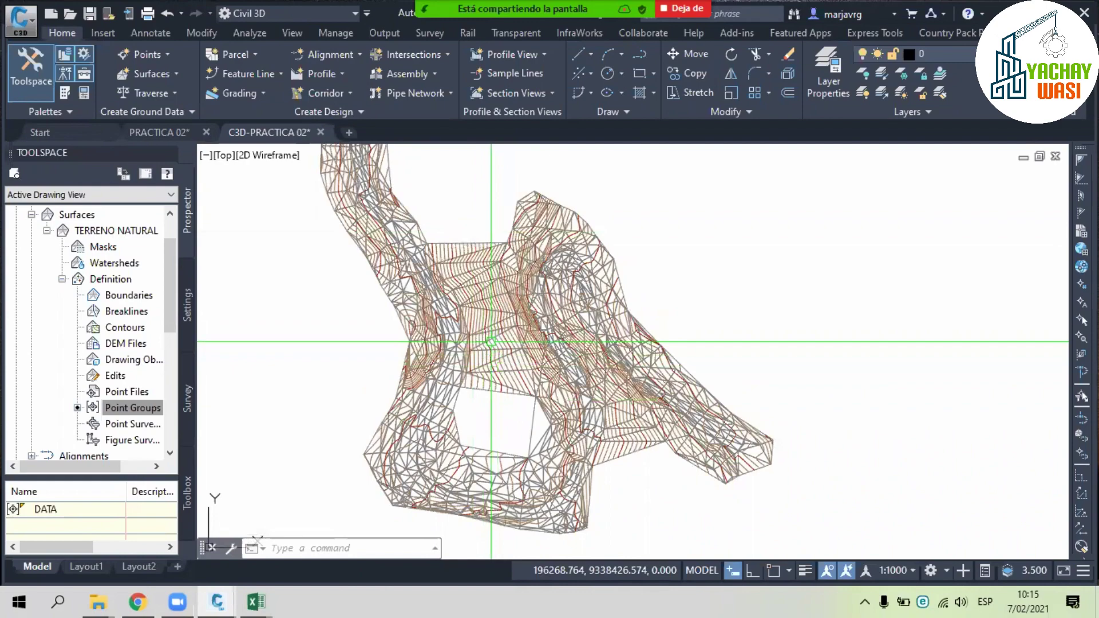
{"action": "scroll", "coordinate": [489, 338], "scroll_direction": "up", "scroll_amount": 4}
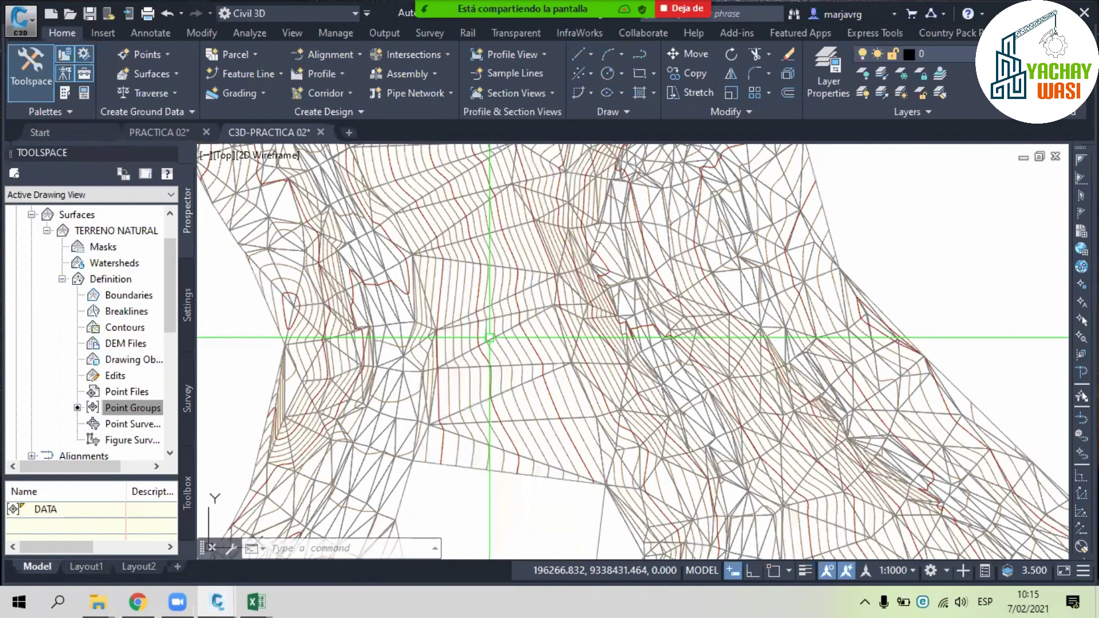
- Set the maximum triangle length to 100 m, rebuild the TERRENO NATURAL surface, and accept the surface properties
{"action": "scroll", "coordinate": [492, 337], "scroll_direction": "down", "scroll_amount": 4}
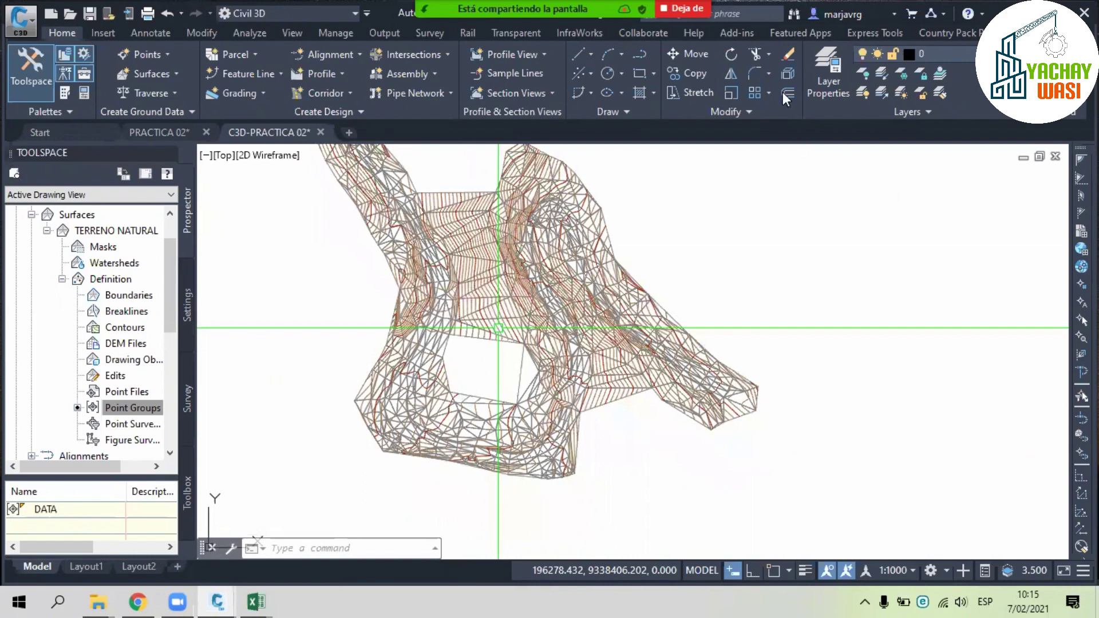
{"action": "scroll", "coordinate": [638, 157], "scroll_direction": "up", "scroll_amount": 3}
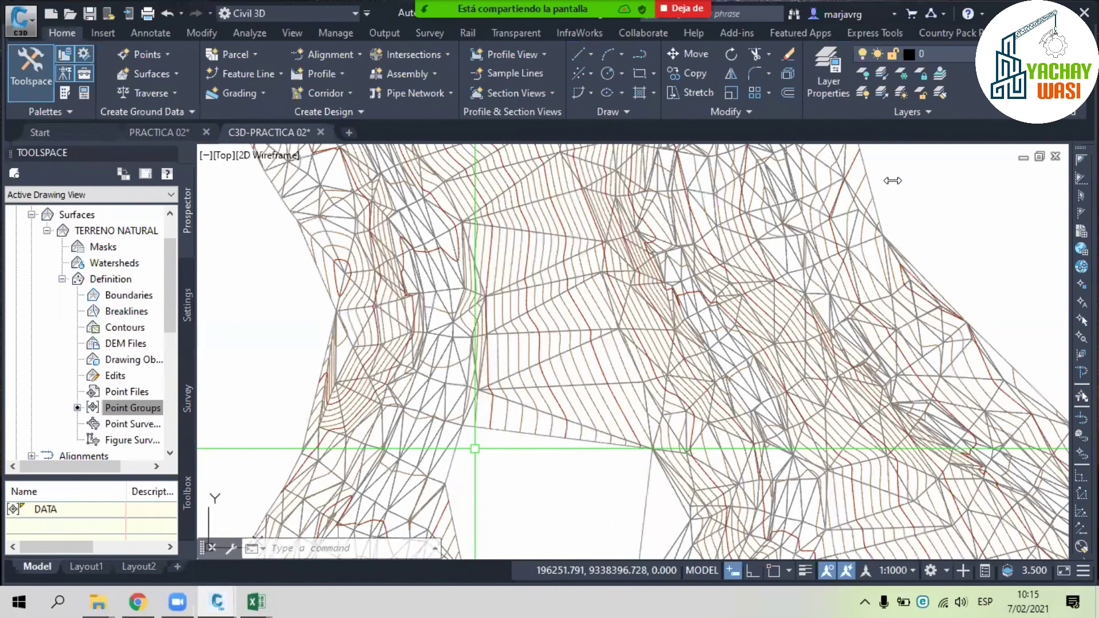
{"action": "middle_click_drag", "start_coordinate": [474, 449], "coordinate": [474, 444]}
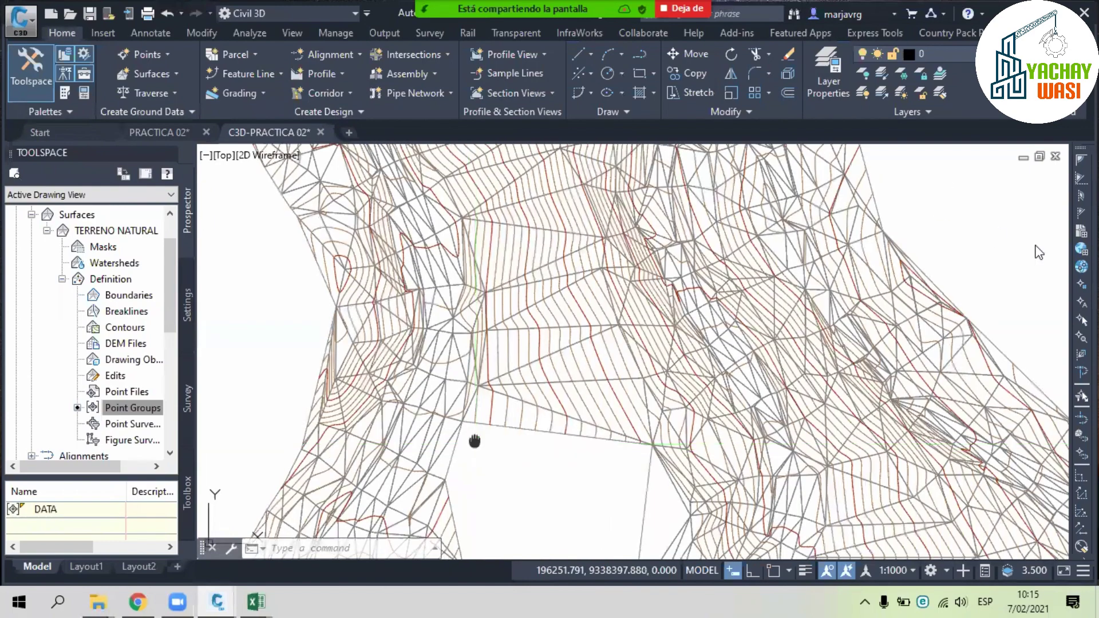
{"action": "scroll", "coordinate": [474, 441], "scroll_direction": "down", "scroll_amount": 2}
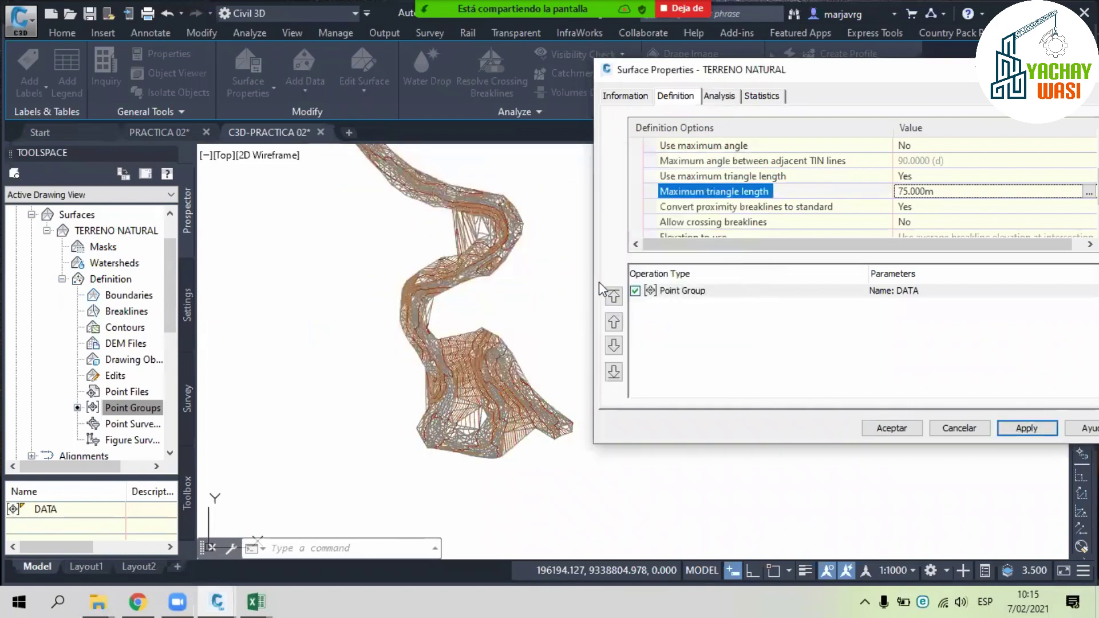
{"action": "left_click", "coordinate": [946, 193]}
{"action": "type", "text": "100"}
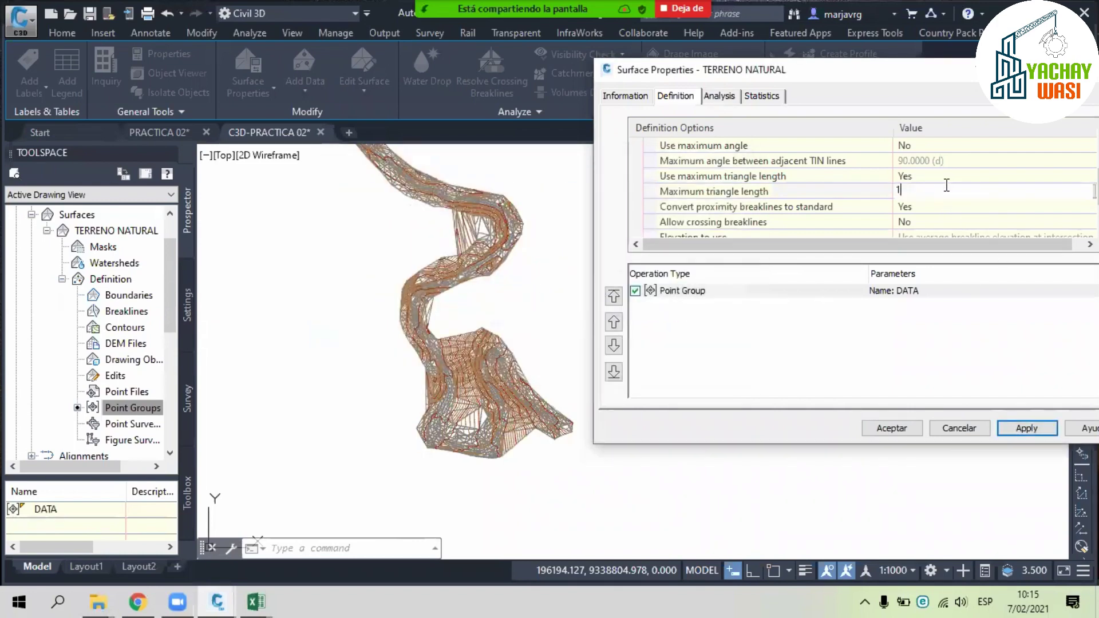
{"action": "left_click", "coordinate": [1024, 429]}
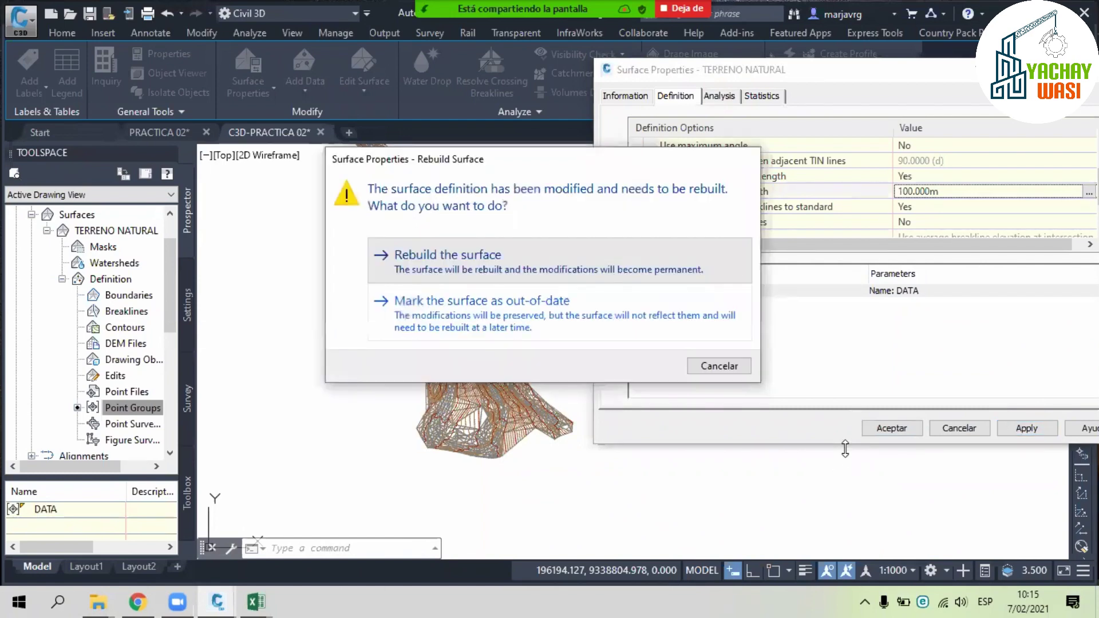
{"action": "key", "text": "Return"}
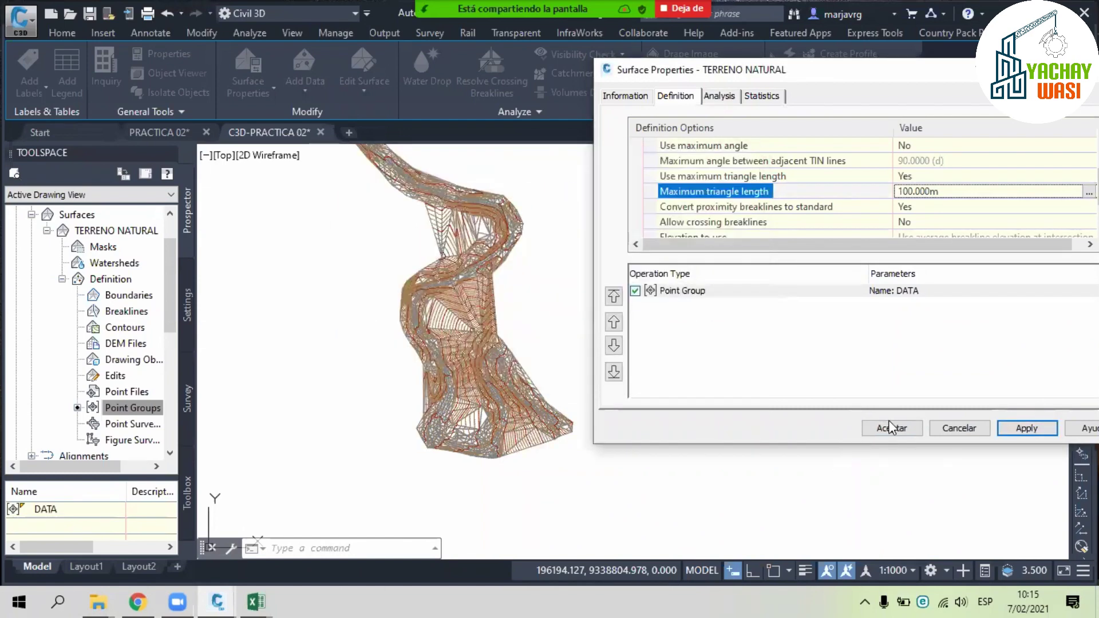
{"action": "left_click", "coordinate": [905, 430]}
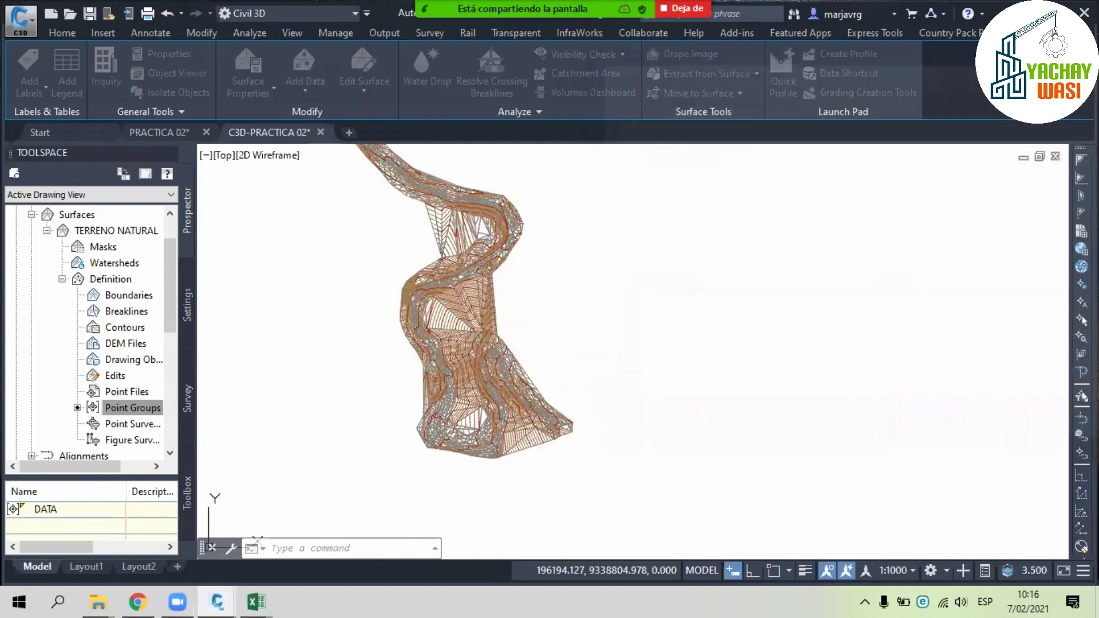
- Hide the Triangles component in the 1_SUPERFICIE ACTUAL surface style so that only the contours are displayed
{"action": "scroll", "coordinate": [457, 403], "scroll_direction": "up", "scroll_amount": 4}
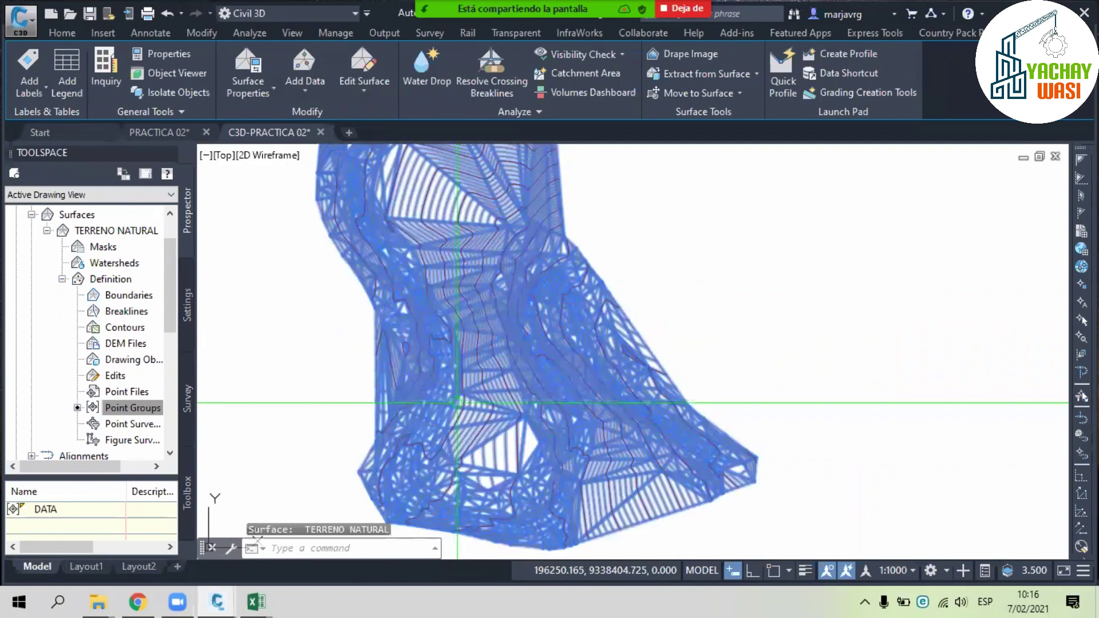
{"action": "key", "text": "Escape"}
{"action": "scroll", "coordinate": [527, 176], "scroll_direction": "up", "scroll_amount": 2}
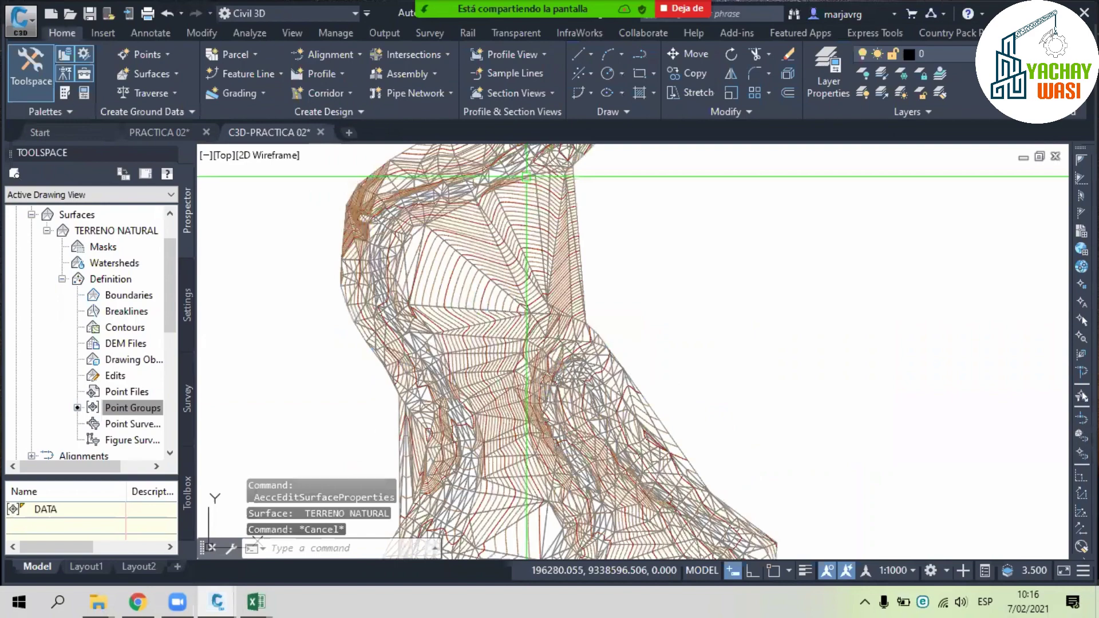
{"action": "scroll", "coordinate": [504, 390], "scroll_direction": "up", "scroll_amount": 4}
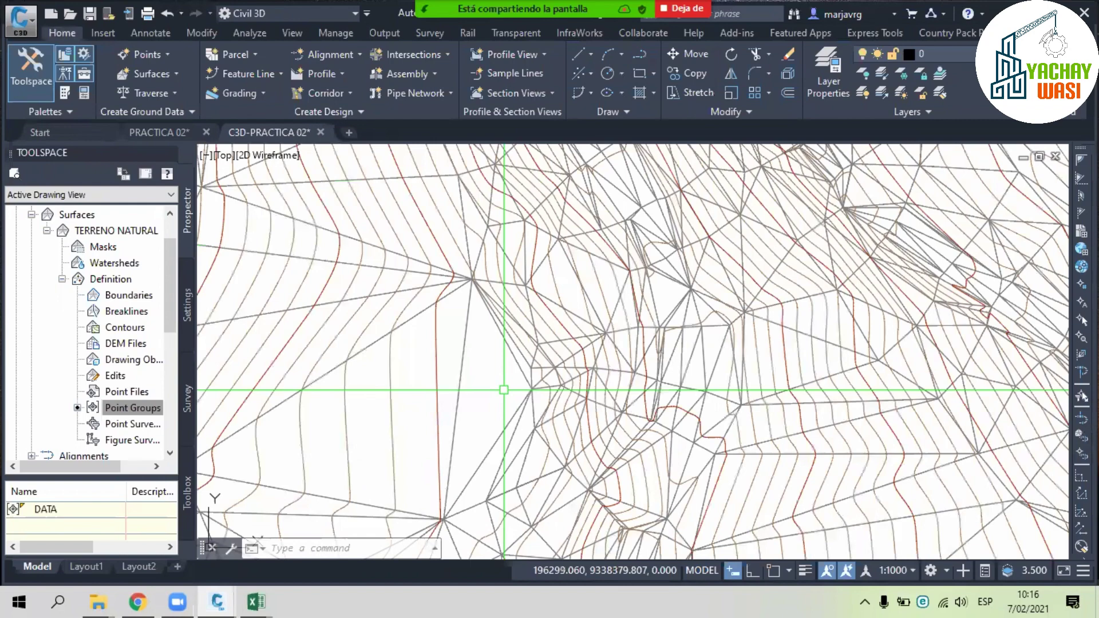
{"action": "scroll", "coordinate": [504, 390], "scroll_direction": "down", "scroll_amount": 5}
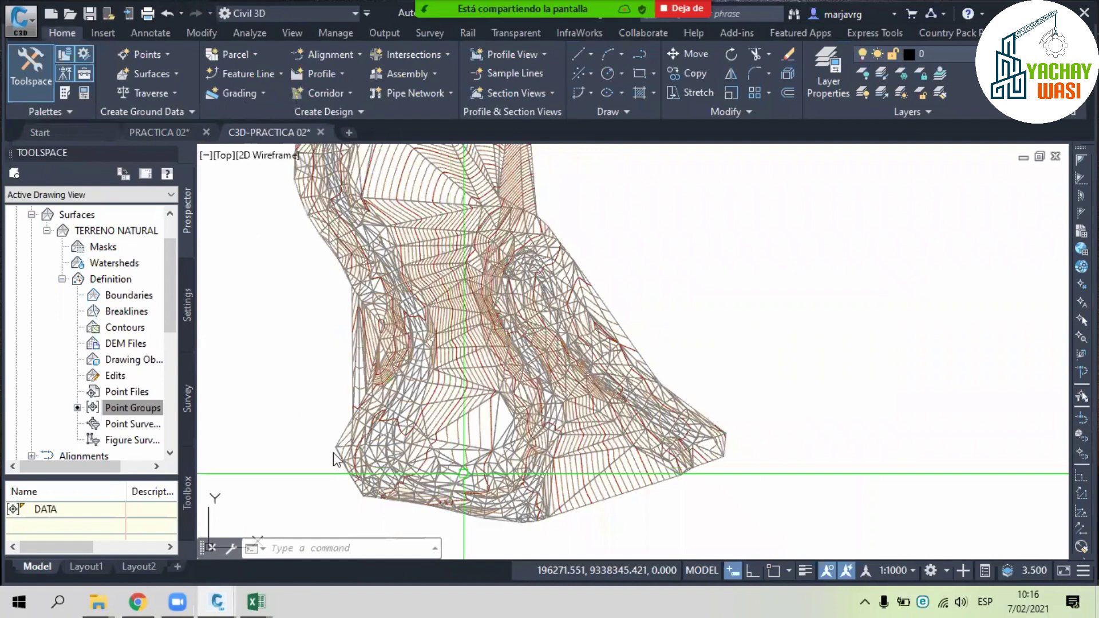
{"action": "scroll", "coordinate": [344, 453], "scroll_direction": "down", "scroll_amount": 1}
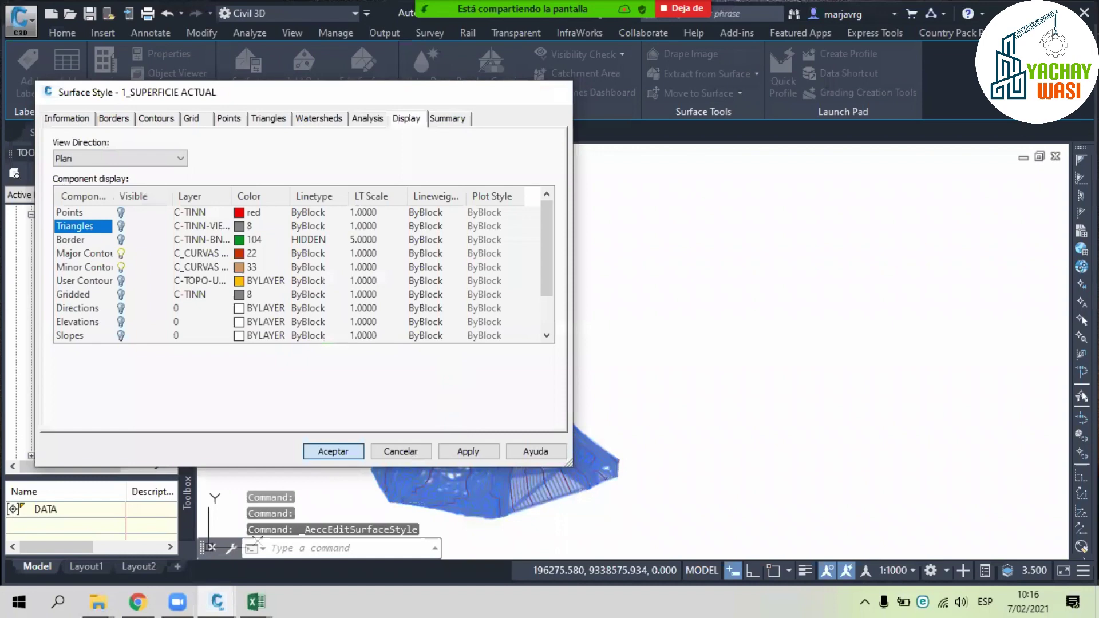
{"action": "key", "text": "Escape"}
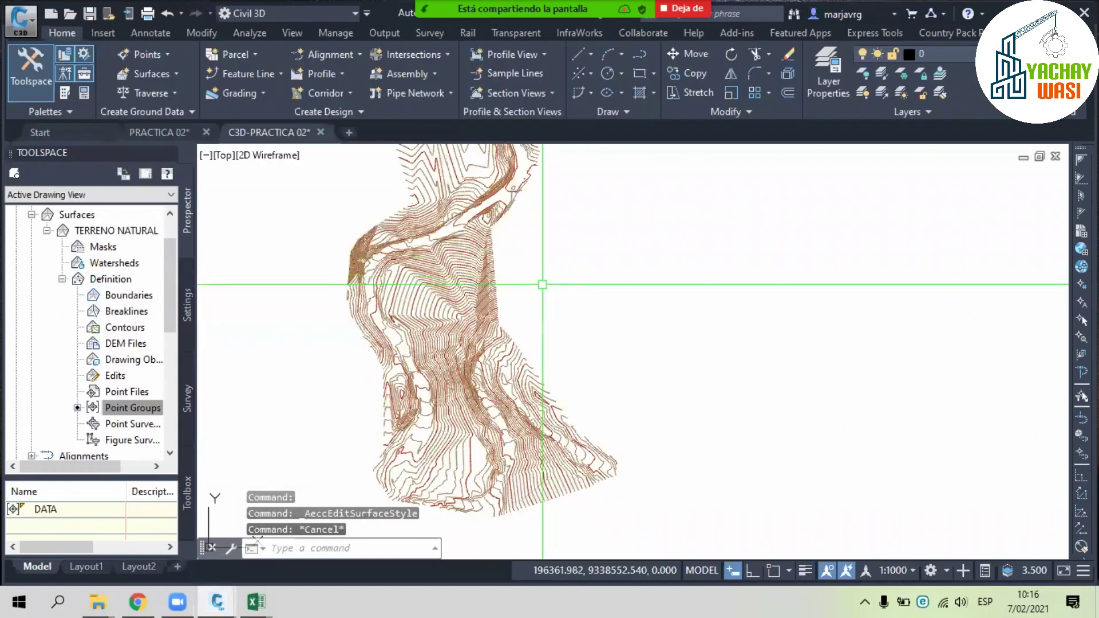
- Inspect the contours between the road bends and turn the Triangles component back on in the 1_SUPERFICIE ACTUAL style
{"action": "scroll", "coordinate": [542, 284], "scroll_direction": "up", "scroll_amount": 3}
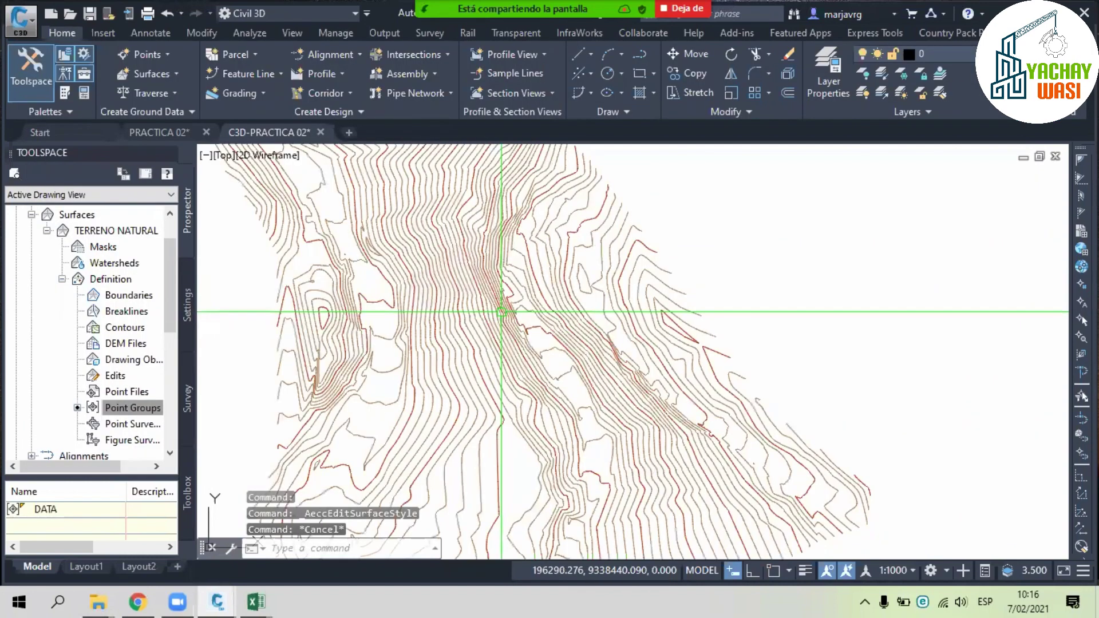
{"action": "scroll", "coordinate": [501, 312], "scroll_direction": "down", "scroll_amount": 2}
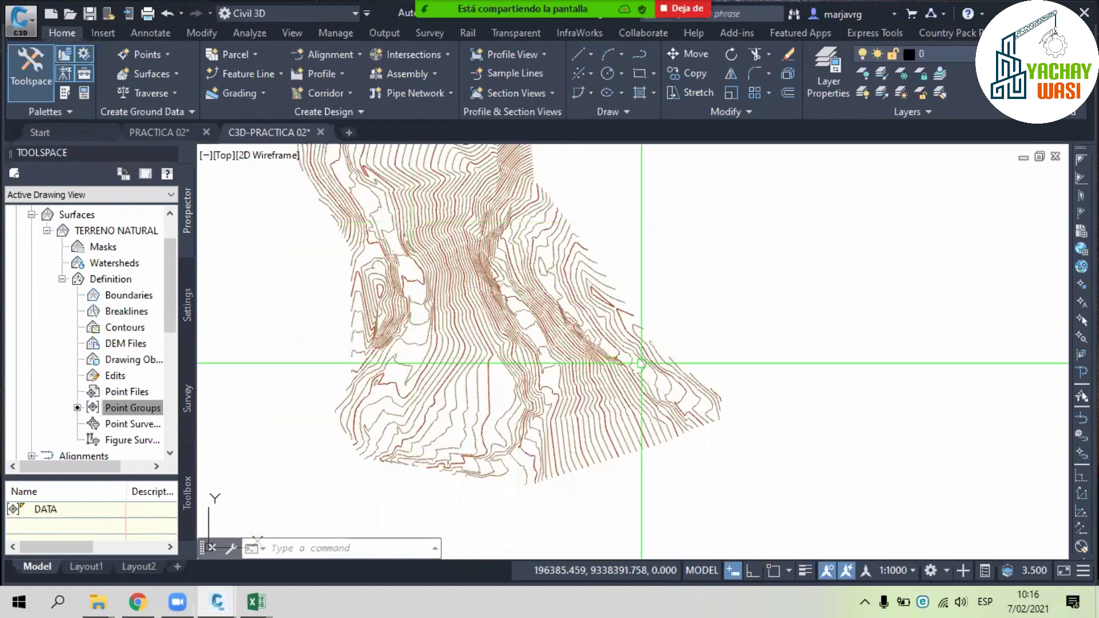
{"action": "scroll", "coordinate": [557, 314], "scroll_direction": "down", "scroll_amount": 2}
{"action": "middle_click_drag", "start_coordinate": [558, 315], "coordinate": [559, 321]}
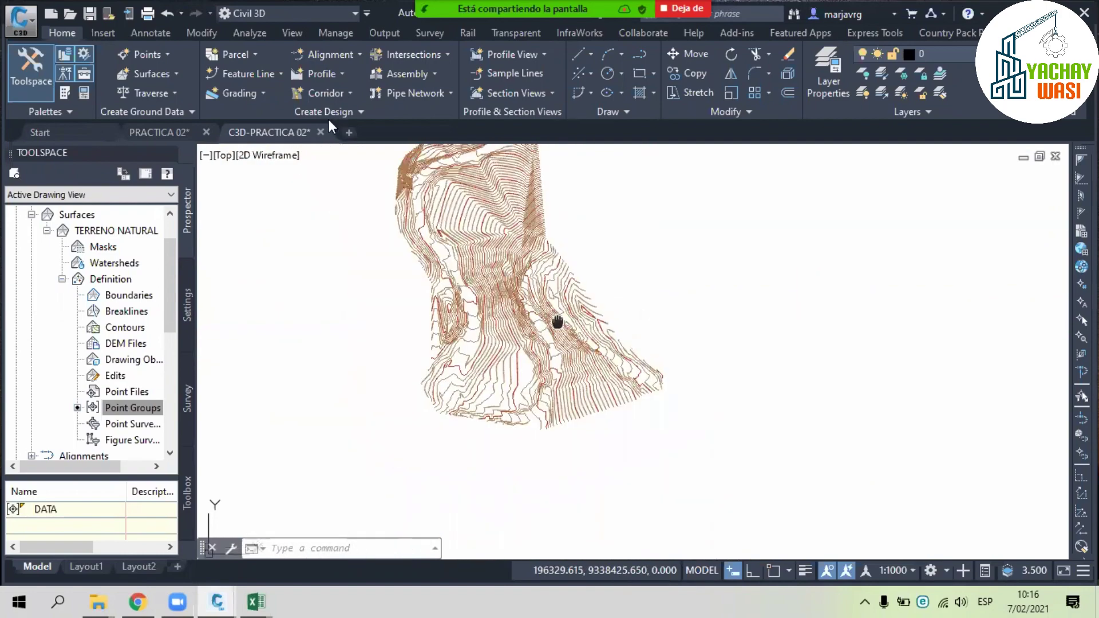
{"action": "scroll", "coordinate": [573, 297], "scroll_direction": "up", "scroll_amount": 2}
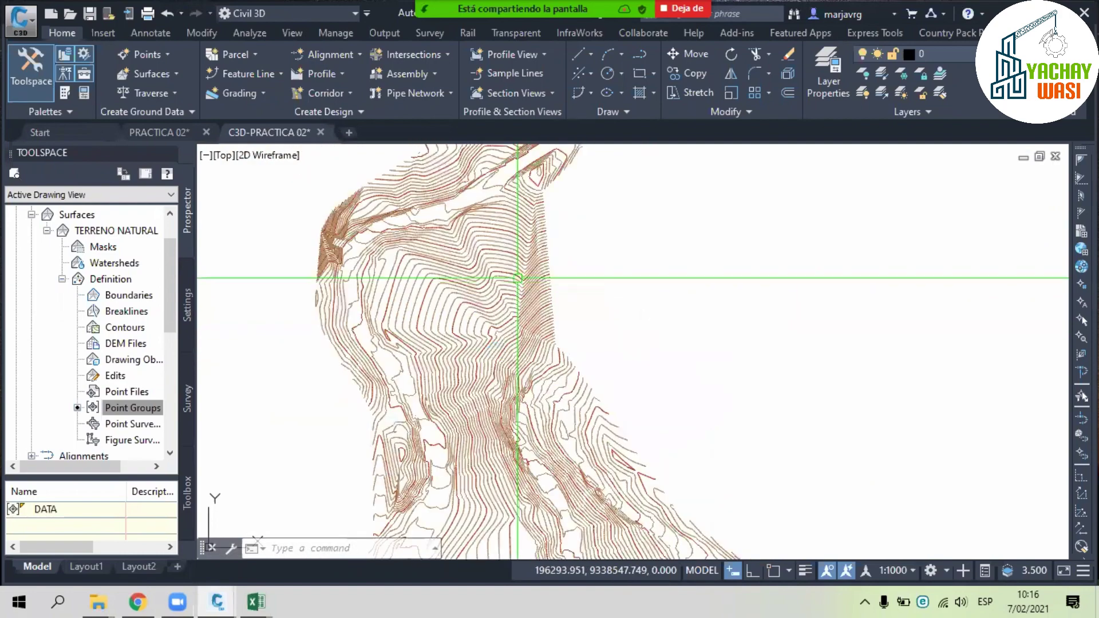
{"action": "scroll", "coordinate": [518, 279], "scroll_direction": "up", "scroll_amount": 2}
{"action": "left_click", "coordinate": [480, 295]}
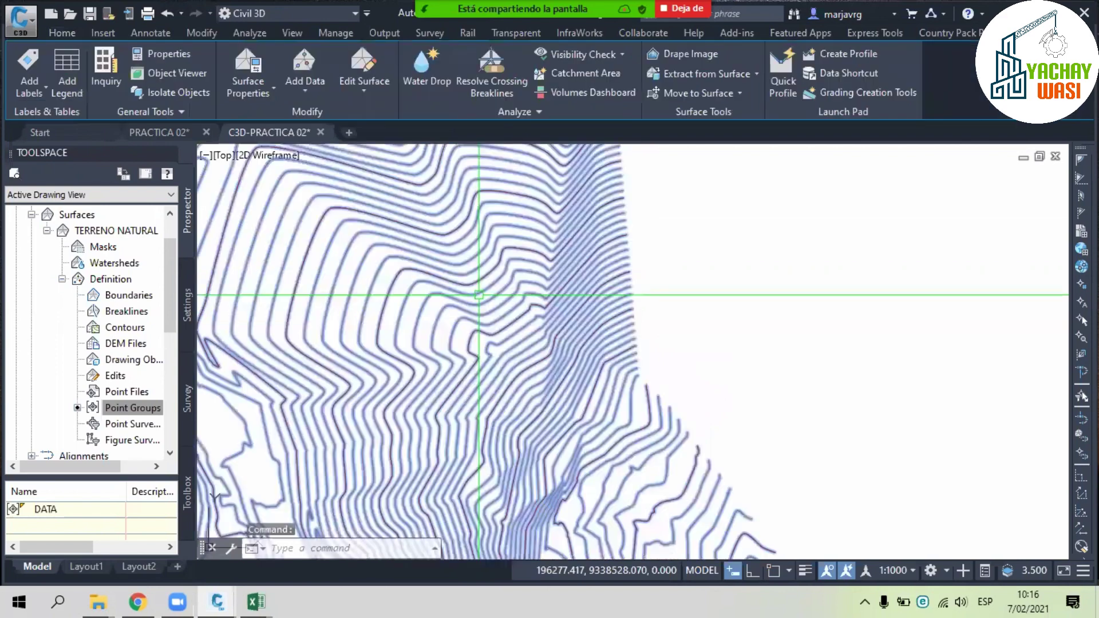
{"action": "scroll", "coordinate": [479, 296], "scroll_direction": "down", "scroll_amount": 2}
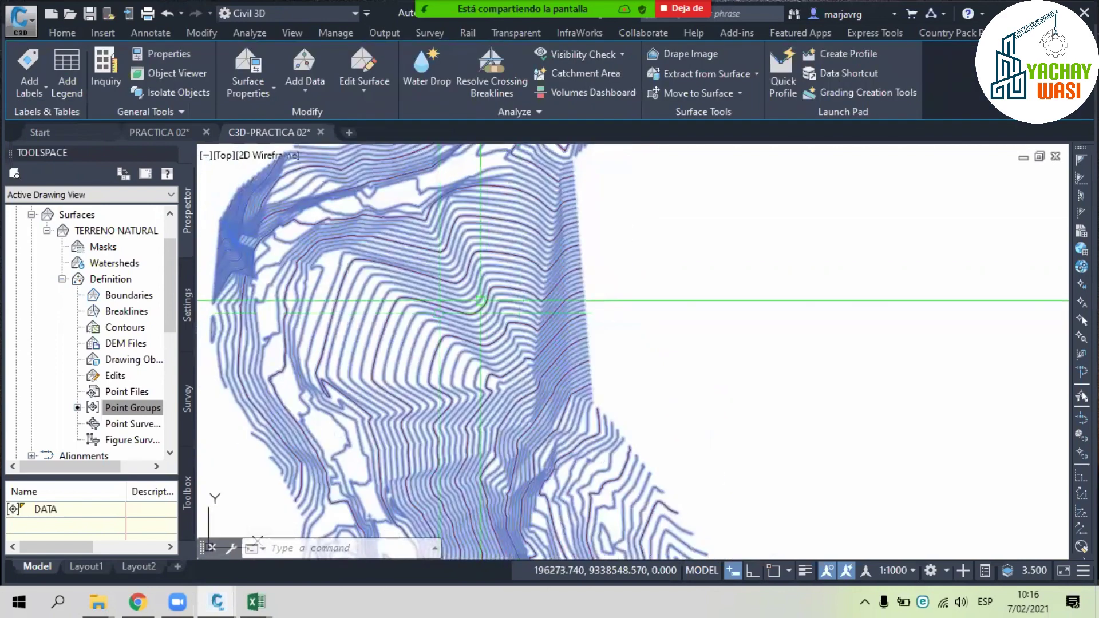
{"action": "left_click", "coordinate": [253, 92]}
{"action": "left_click", "coordinate": [272, 158]}
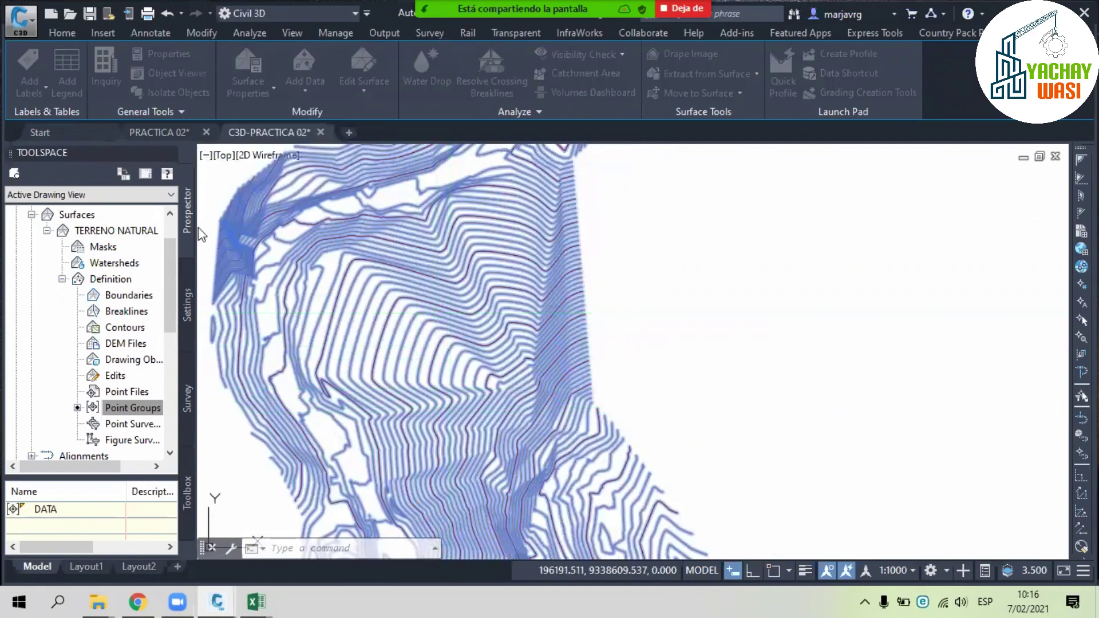
{"action": "left_click", "coordinate": [345, 450]}
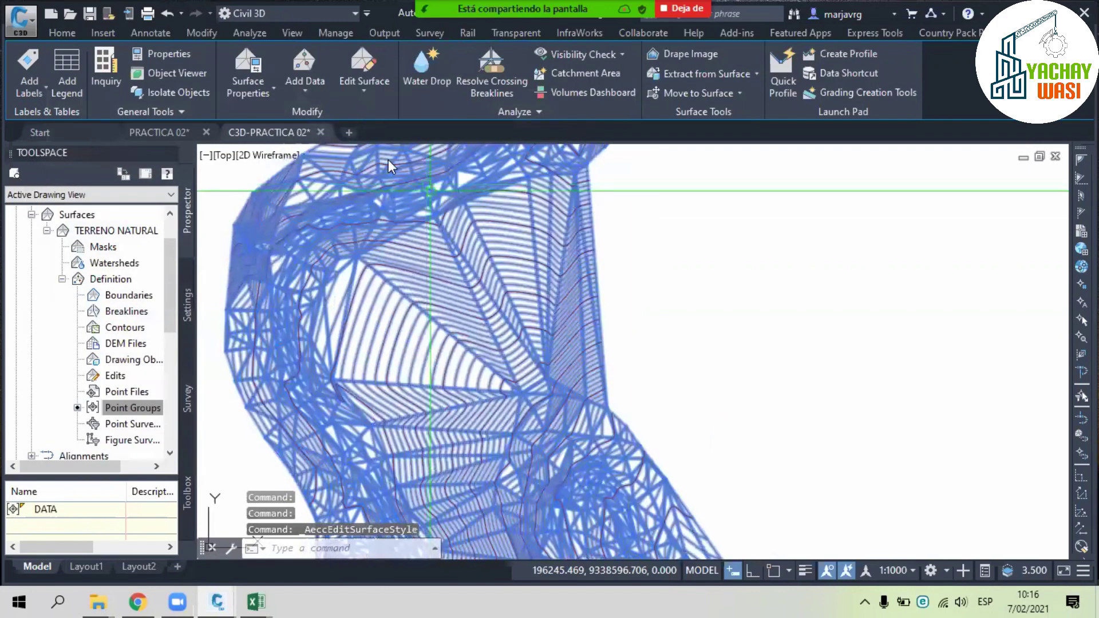
- Delete the long TIN lines spanning the open area inside the middle road bend, using a crossing selection plus one additional edge
{"action": "left_click", "coordinate": [364, 75]}
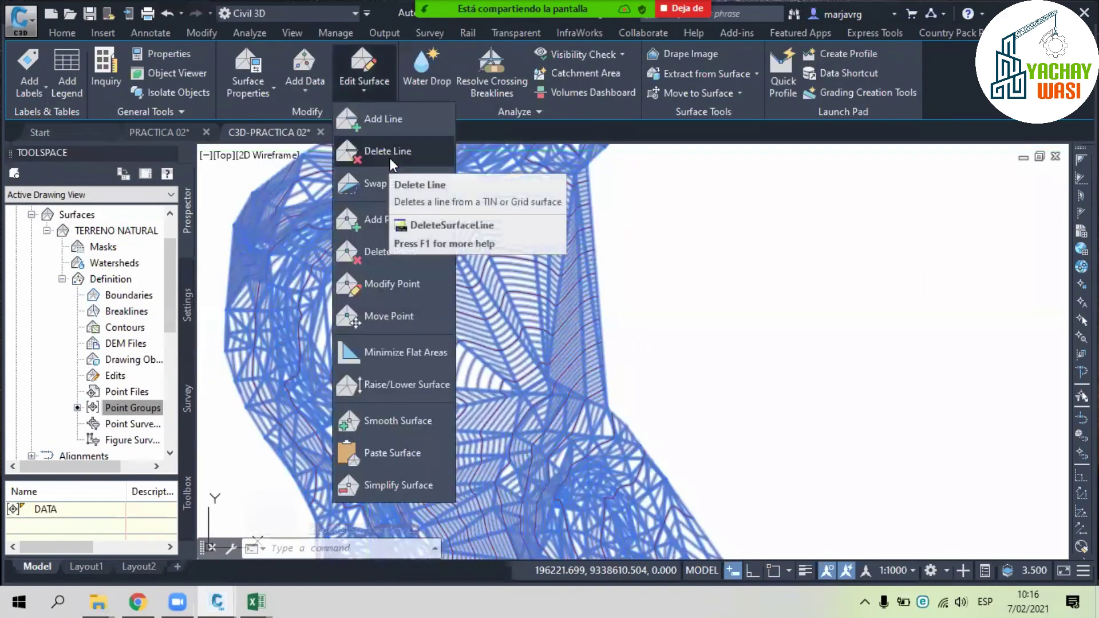
{"action": "left_click", "coordinate": [392, 152]}
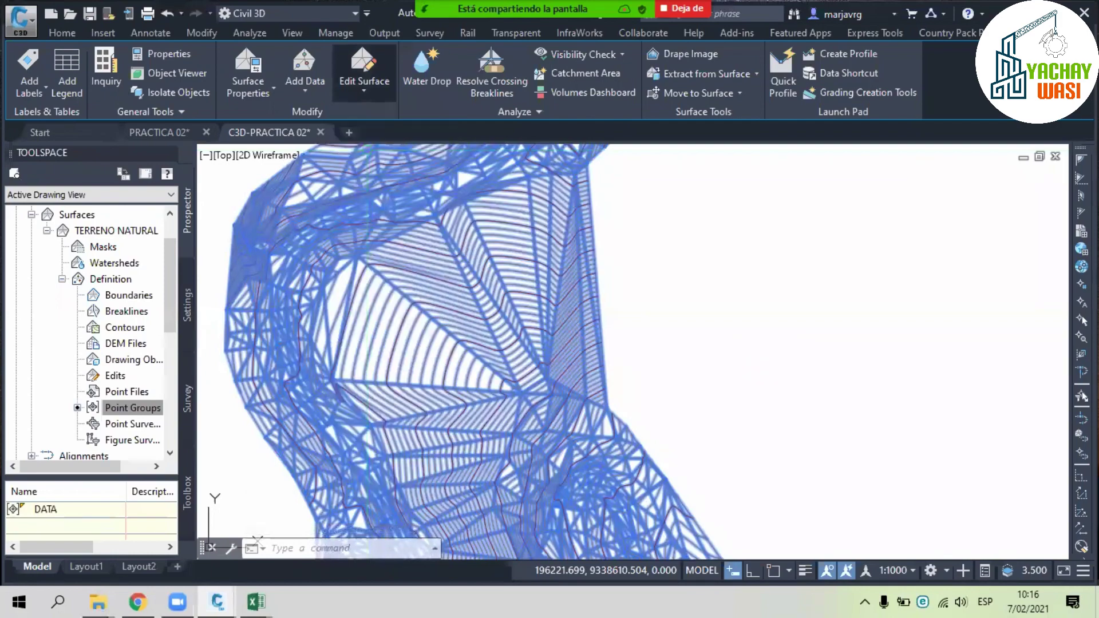
{"action": "left_click", "coordinate": [645, 304]}
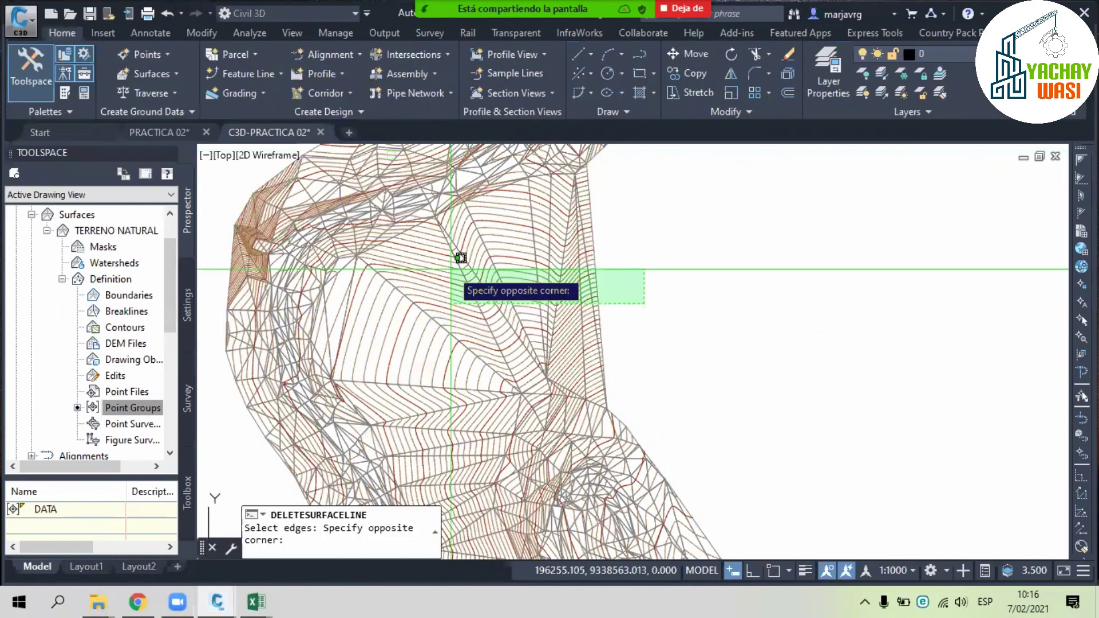
{"action": "left_click", "coordinate": [450, 269]}
{"action": "scroll", "coordinate": [441, 315], "scroll_direction": "up", "scroll_amount": 3}
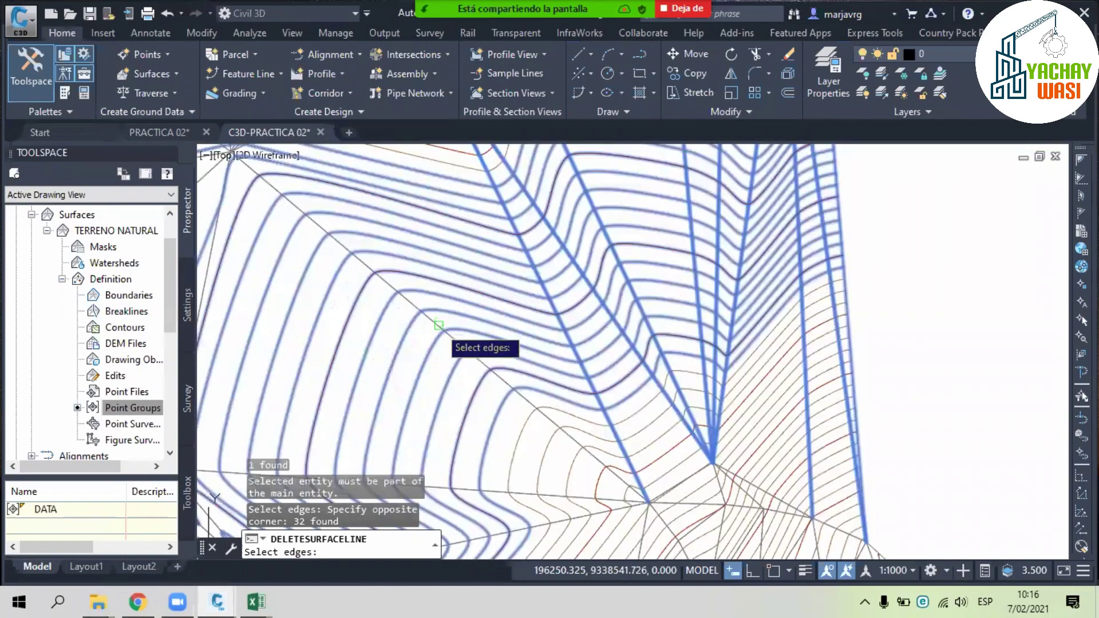
{"action": "left_click", "coordinate": [438, 325]}
{"action": "scroll", "coordinate": [439, 325], "scroll_direction": "down", "scroll_amount": 3}
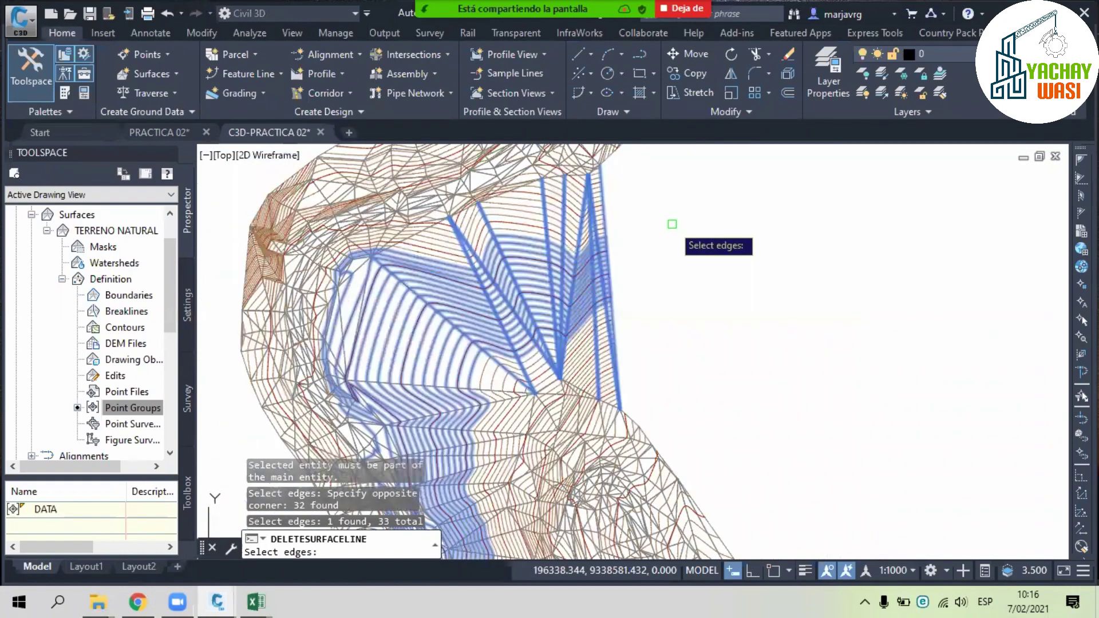
{"action": "key", "text": "Return"}
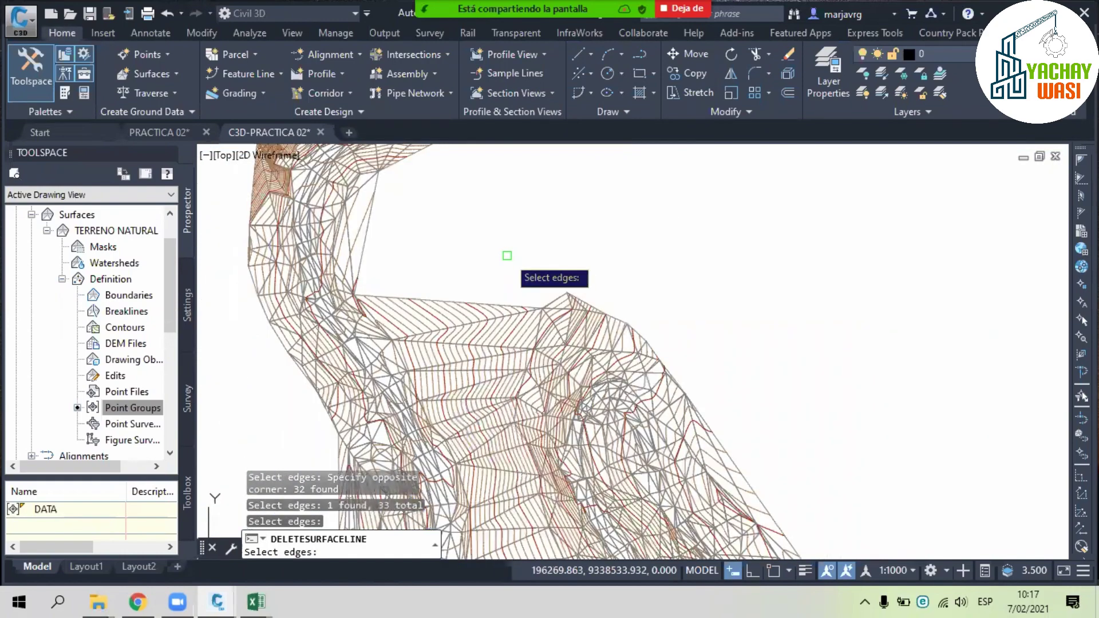
- Delete the long border TIN line along the north edge of the area between the two lower road legs
{"action": "scroll", "coordinate": [507, 255], "scroll_direction": "up", "scroll_amount": 4}
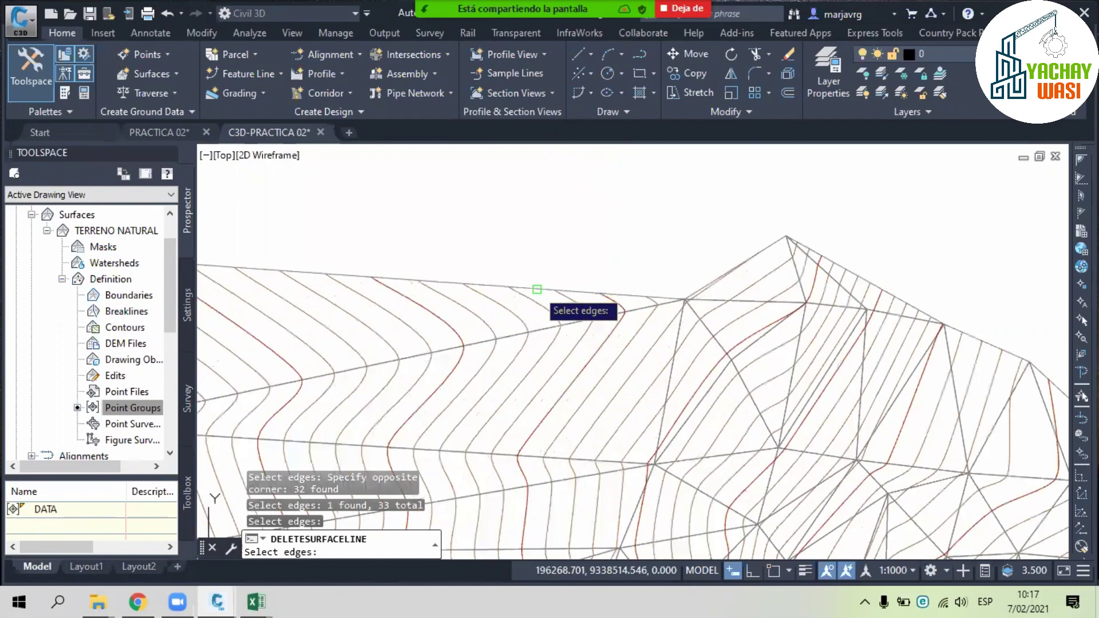
{"action": "left_click", "coordinate": [536, 289]}
{"action": "scroll", "coordinate": [597, 298], "scroll_direction": "down", "scroll_amount": 6}
- Delete the remaining long TIN lines at the southeast gap and inside the upper road bend, and end the Delete Line command
{"action": "scroll", "coordinate": [597, 298], "scroll_direction": "up", "scroll_amount": 2}
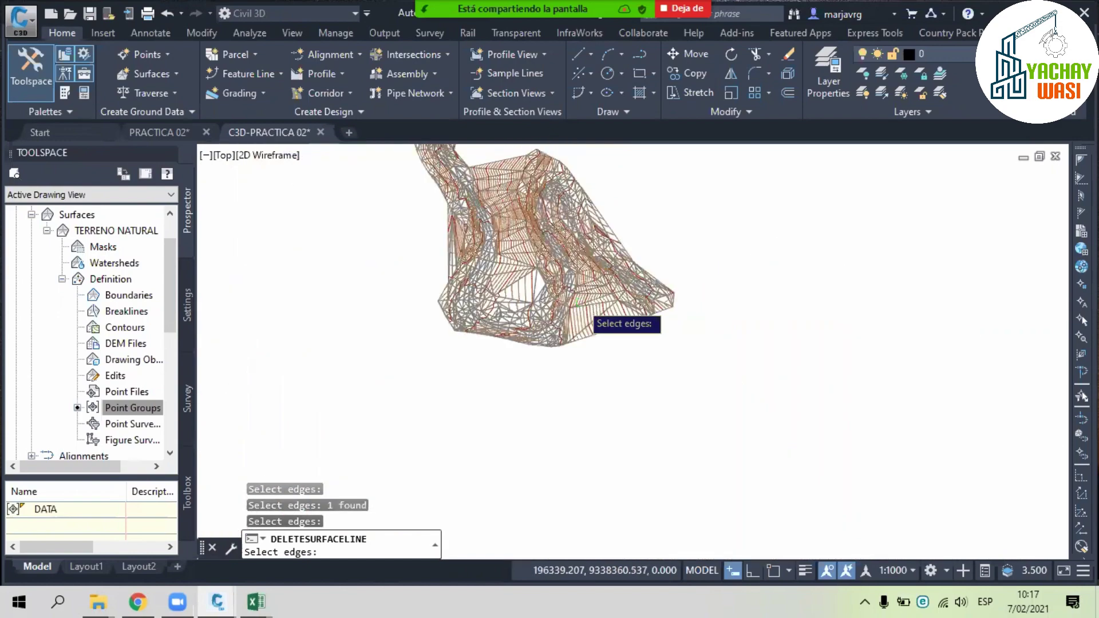
{"action": "scroll", "coordinate": [577, 304], "scroll_direction": "up", "scroll_amount": 6}
{"action": "left_click", "coordinate": [650, 373]}
{"action": "left_click", "coordinate": [633, 358]}
{"action": "key", "text": "Return"}
{"action": "middle_click_drag", "start_coordinate": [643, 295], "coordinate": [670, 383]}
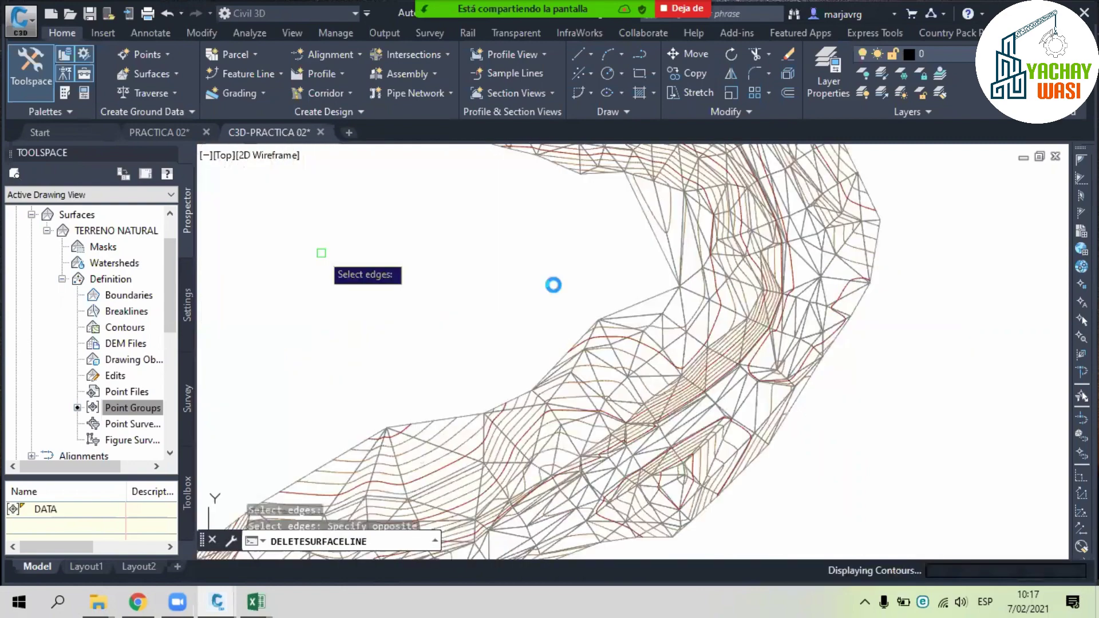
{"action": "scroll", "coordinate": [553, 285], "scroll_direction": "down", "scroll_amount": 5}
{"action": "middle_click_drag", "start_coordinate": [553, 321], "coordinate": [527, 201]}
{"action": "key", "text": "Return"}
- Hide the Triangles component in the 1_SUPERFICIE ACTUAL surface style and save the drawing
{"action": "left_click", "coordinate": [504, 177]}
{"action": "left_click", "coordinate": [248, 92]}
{"action": "left_click", "coordinate": [286, 151]}
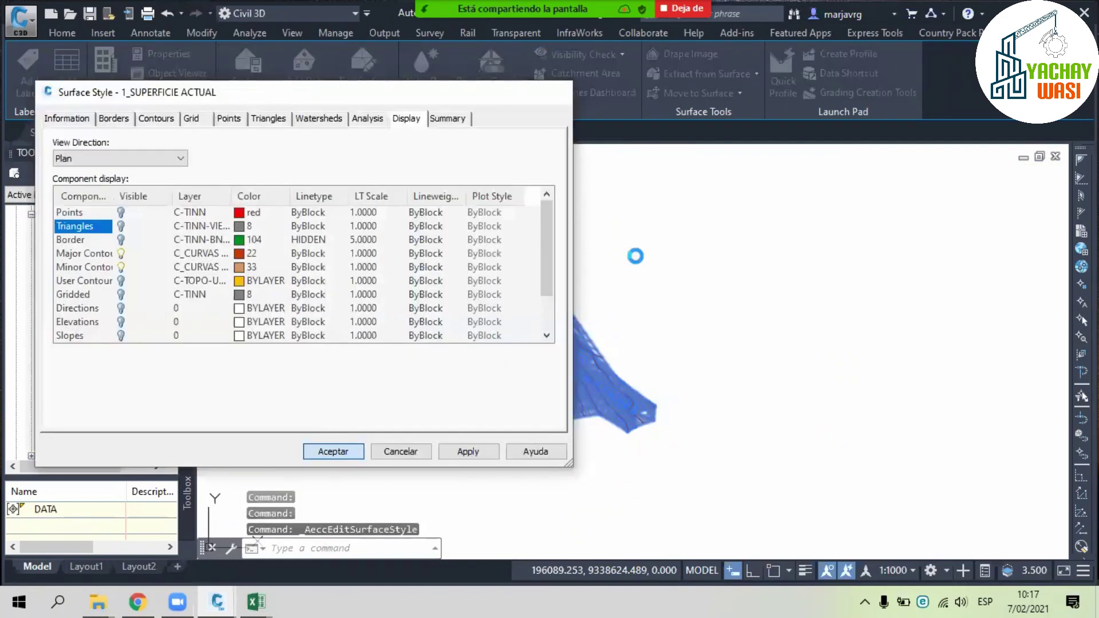
{"action": "key", "text": "Escape"}
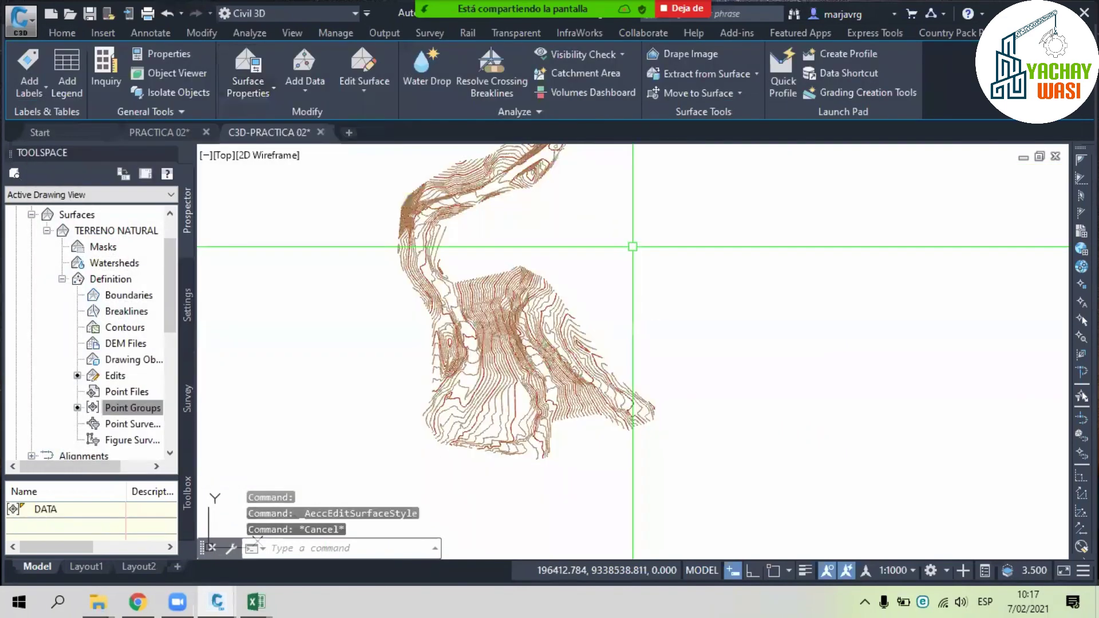
{"action": "middle_click_drag", "start_coordinate": [632, 246], "coordinate": [661, 322]}
{"action": "key", "text": "ctrl+s"}
- Open the TERRENO NATURAL surface in the Object Viewer
{"action": "left_click", "coordinate": [542, 245]}
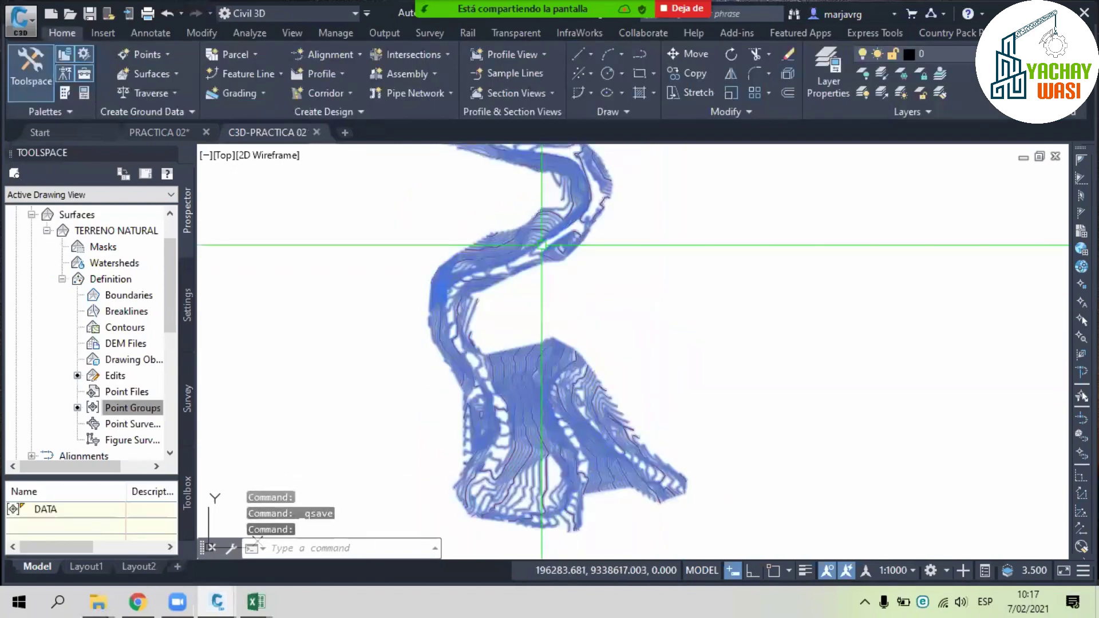
{"action": "right_click", "coordinate": [609, 359]}
{"action": "left_click", "coordinate": [609, 484]}
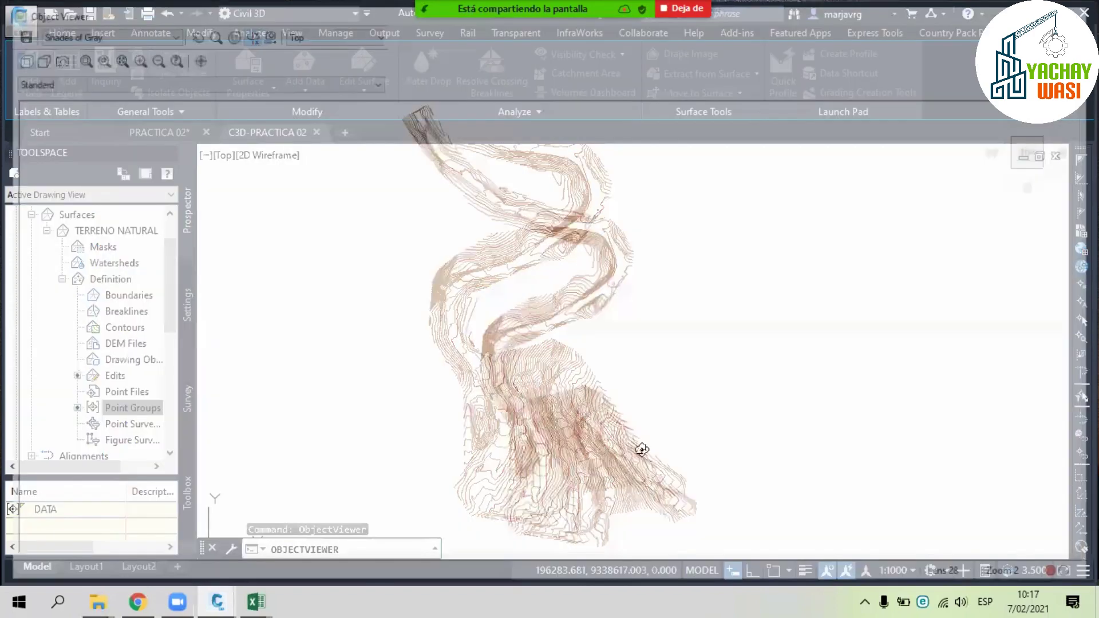
- Orbit and zoom the shaded TERRENO NATURAL model in the Object Viewer to inspect its relief, and close the viewer
{"action": "left_click_drag", "start_coordinate": [642, 450], "coordinate": [576, 463]}
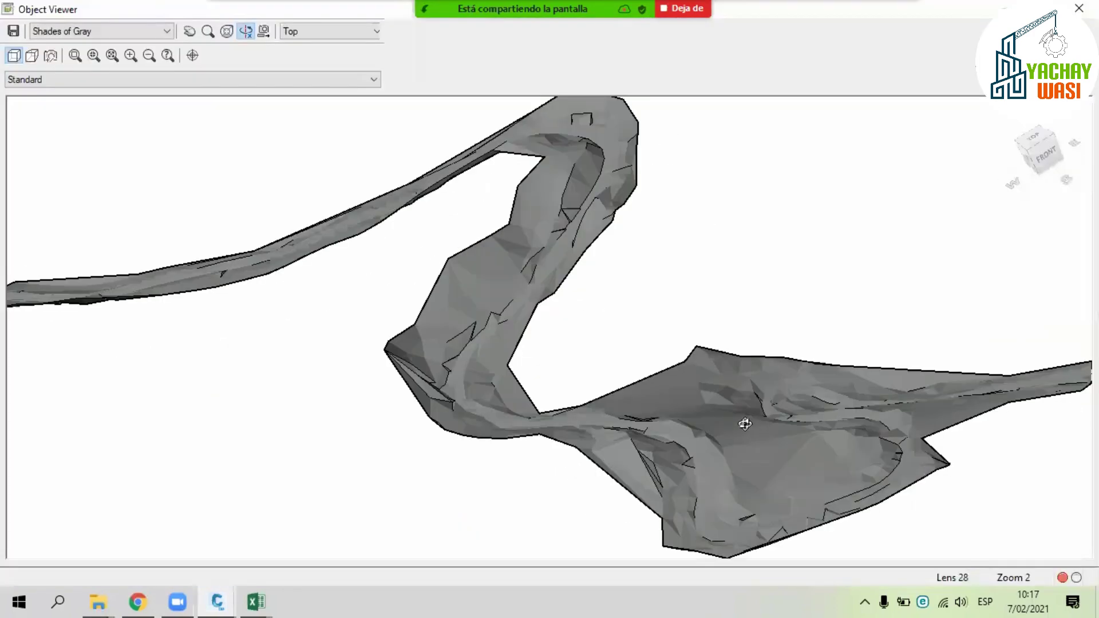
{"action": "left_click_drag", "start_coordinate": [741, 422], "coordinate": [545, 263]}
{"action": "scroll", "coordinate": [545, 263], "scroll_direction": "up", "scroll_amount": 2}
{"action": "scroll", "coordinate": [489, 332], "scroll_direction": "down", "scroll_amount": 2}
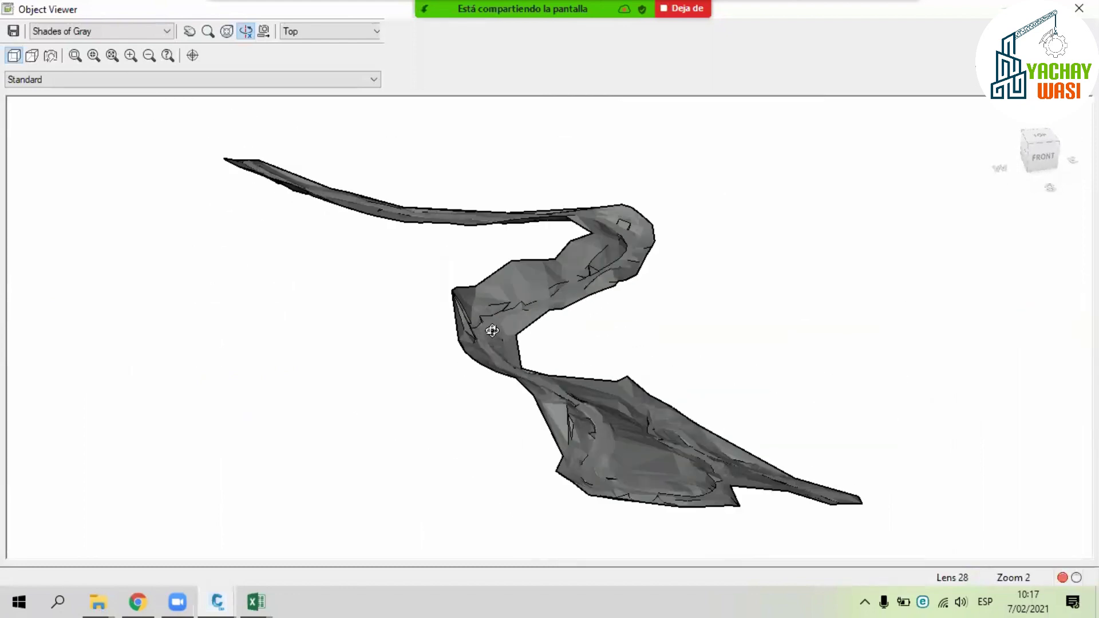
{"action": "key", "text": "Escape"}
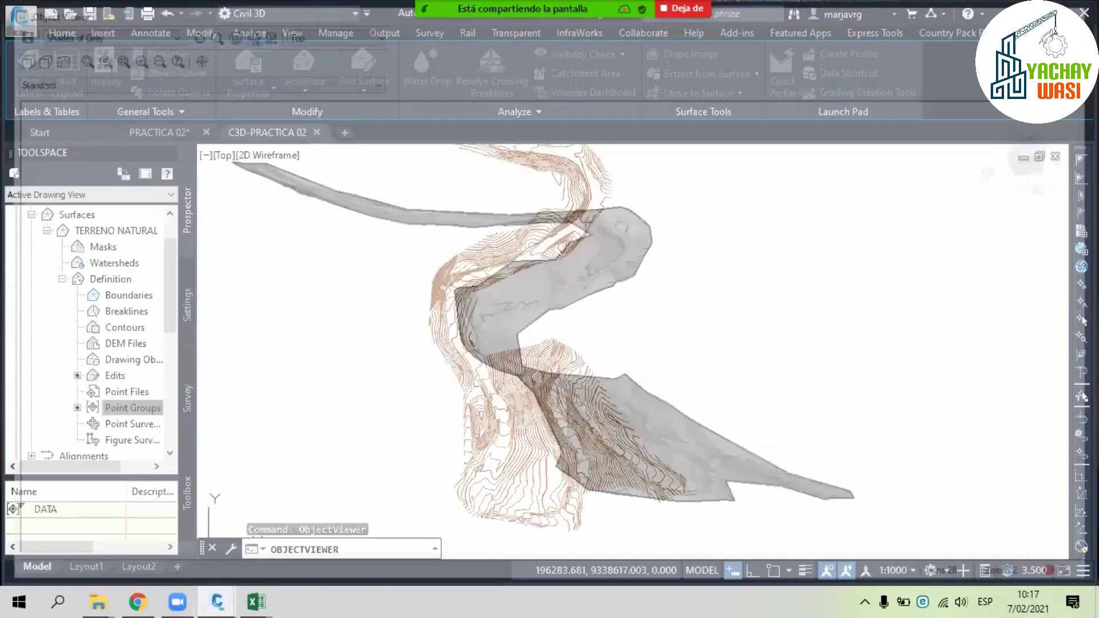
- Fit the whole TERRENO NATURAL surface in the drawing view and save the drawing
{"action": "middle_click_drag", "start_coordinate": [544, 294], "coordinate": [544, 283]}
{"action": "middle_click", "coordinate": [544, 283]}
{"action": "middle_click", "coordinate": [544, 283]}
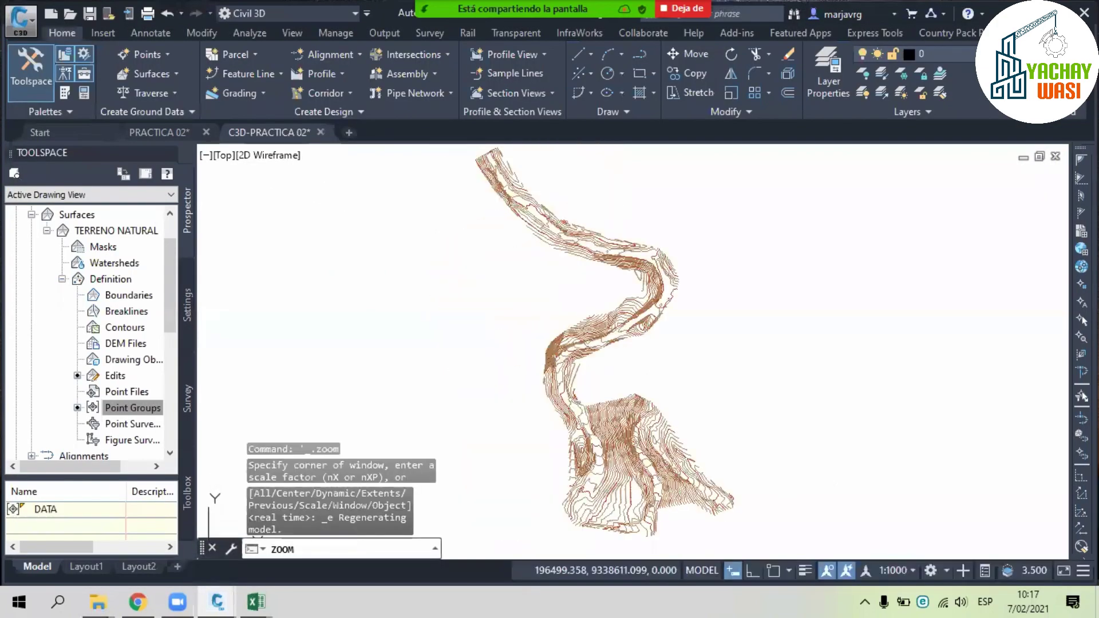
{"action": "key", "text": "ctrl+s"}
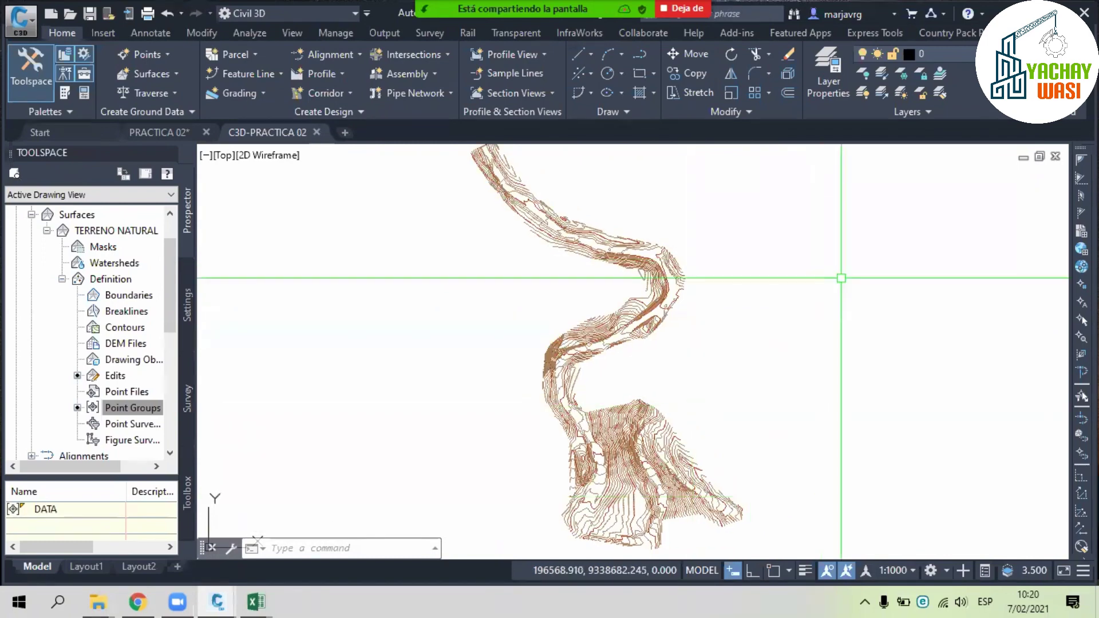
{"action": "middle_click_drag", "start_coordinate": [706, 412], "coordinate": [677, 364]}
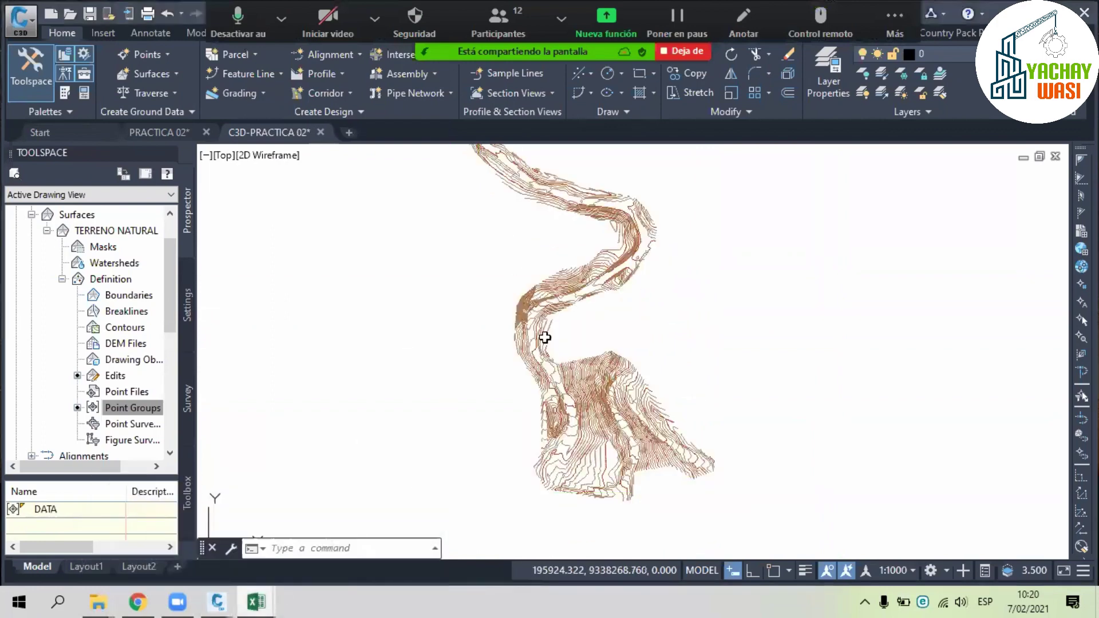
- Switch to Excel and examine the columns of the Cuadro_de_Curvas table, from curve number and radius through Peralte and Sa
{"action": "key", "text": "alt+Tab"}
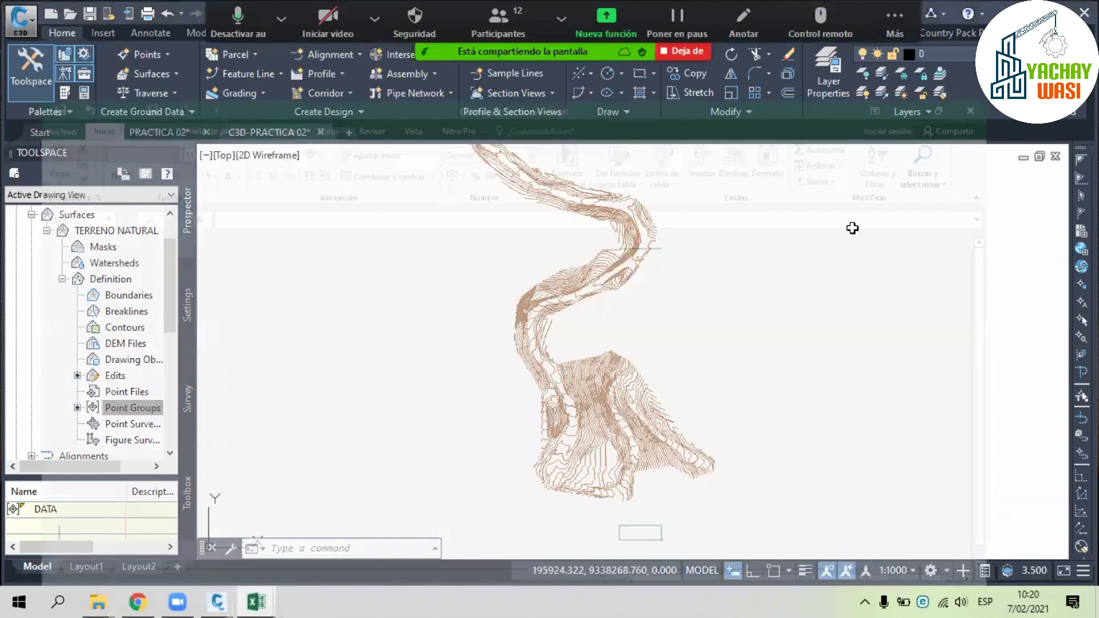
{"action": "key", "text": "alt+Tab"}
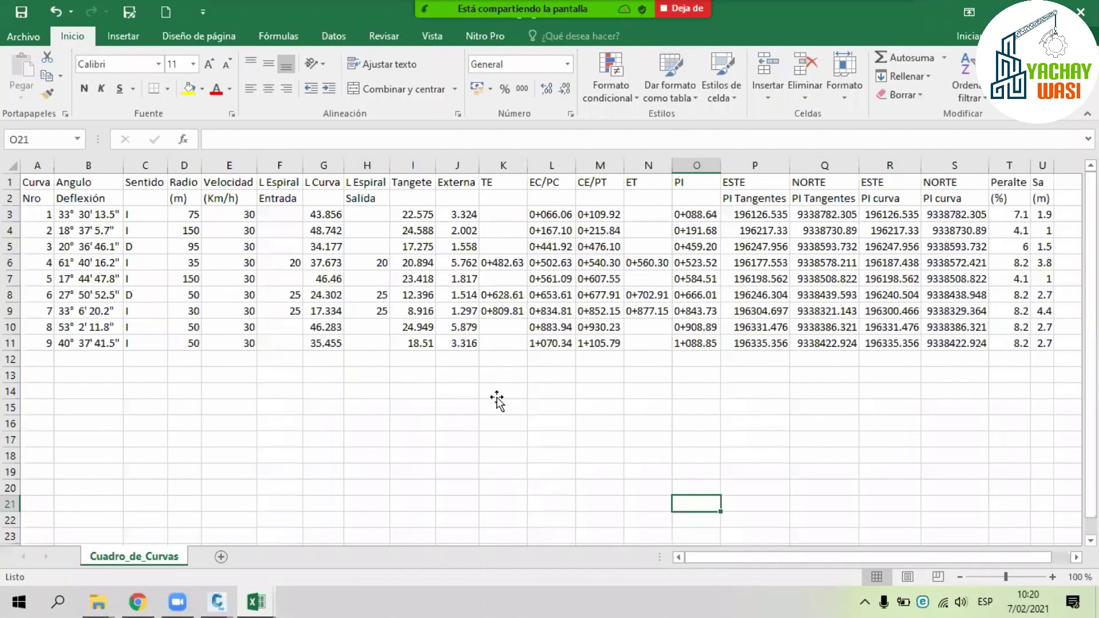
{"action": "left_click", "coordinate": [497, 402]}
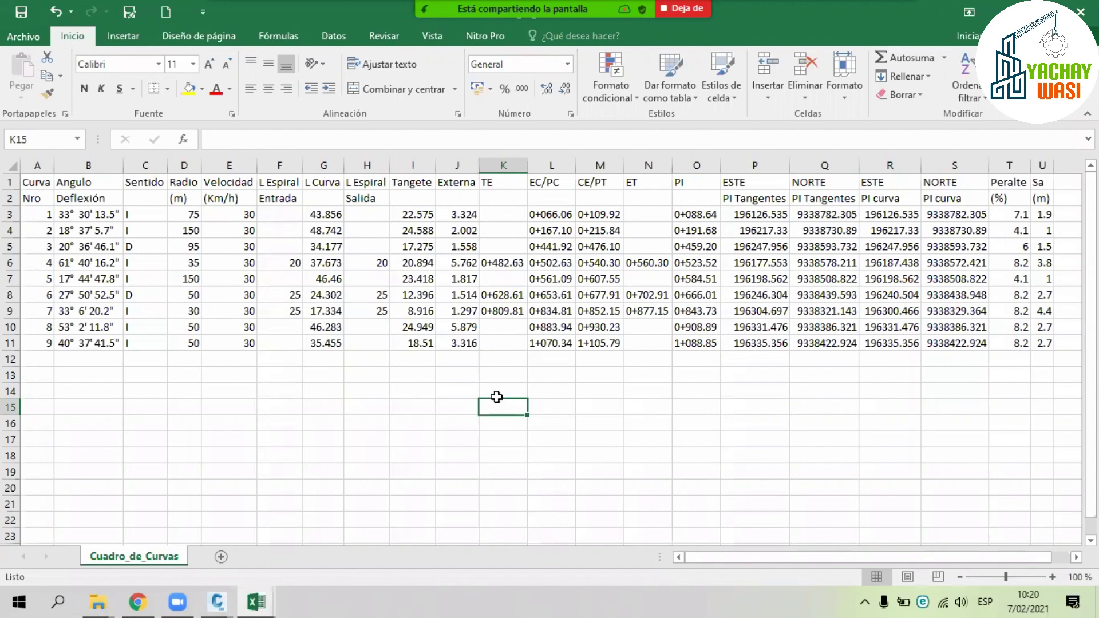
{"action": "key", "text": "Right"}
{"action": "key", "text": "Right"}
{"action": "key", "text": "Right"}
{"action": "key", "text": "Right"}
{"action": "key", "text": "Right"}
{"action": "key", "text": "Right"}
{"action": "key", "text": "Right"}
{"action": "key", "text": "Right"}
{"action": "key", "text": "Right"}
{"action": "key", "text": "Right"}
{"action": "key", "text": "Right"}
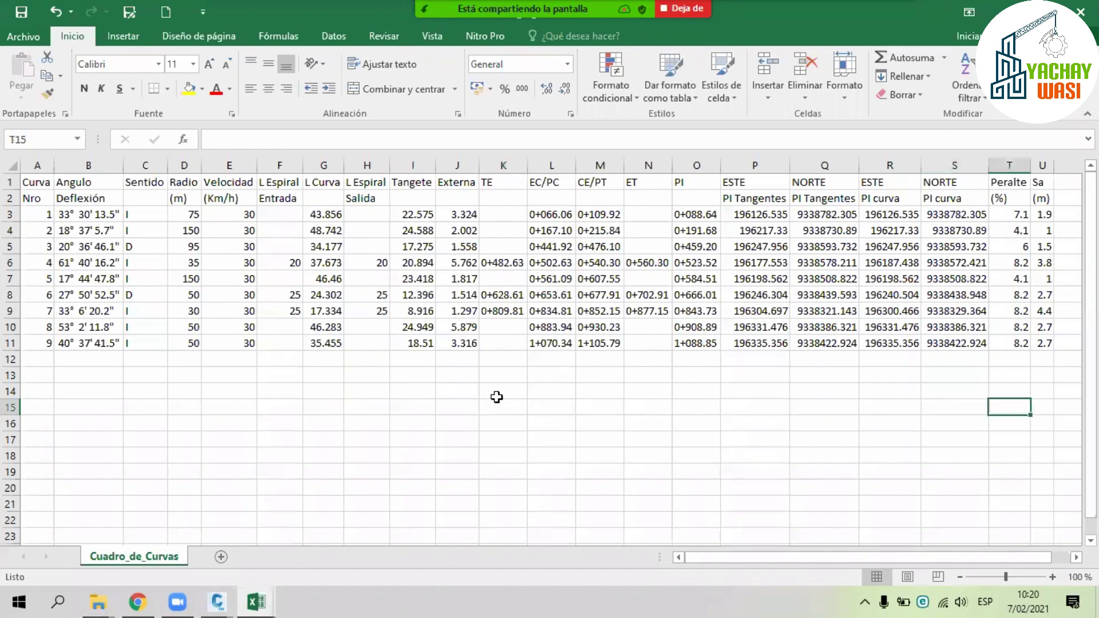
{"action": "key", "text": "Right"}
{"action": "key", "text": "Right"}
{"action": "key", "text": "Right"}
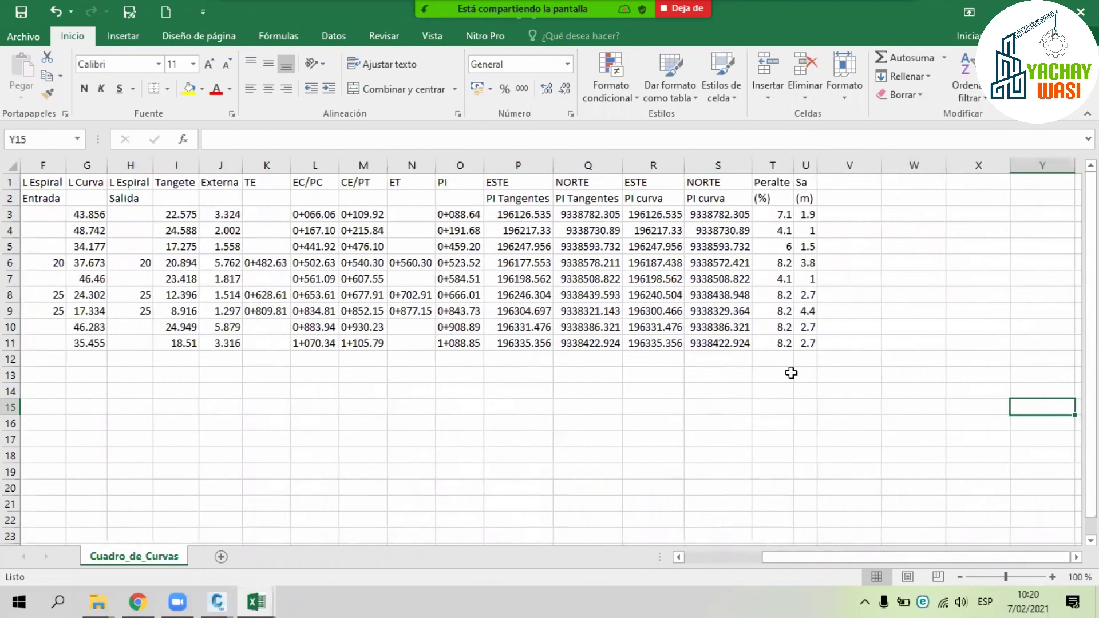
{"action": "left_click", "coordinate": [909, 217]}
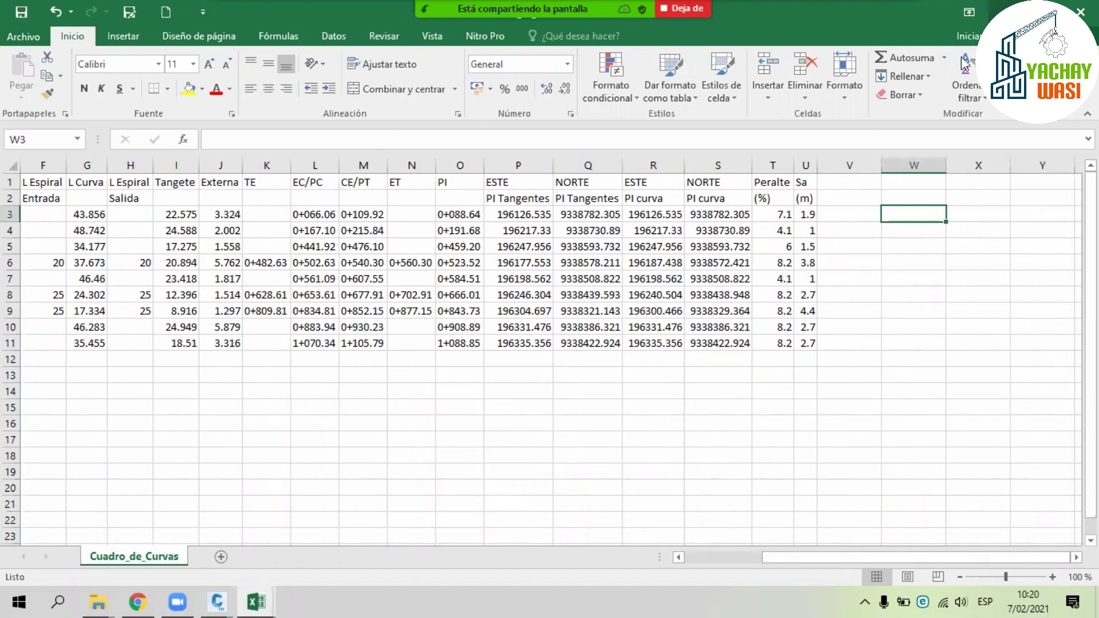
{"action": "left_click", "coordinate": [1006, 12]}
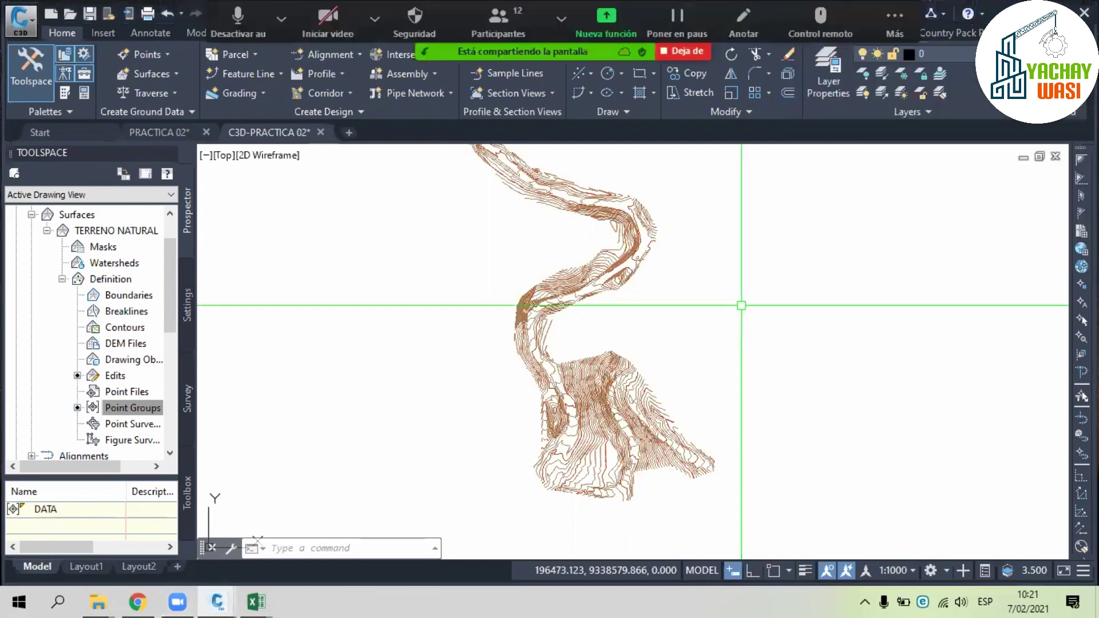
- Highlight the whole curve table A1:U11 in Excel and review the road corridor on the surface in Civil 3D
{"action": "middle_click_drag", "start_coordinate": [741, 305], "coordinate": [697, 291]}
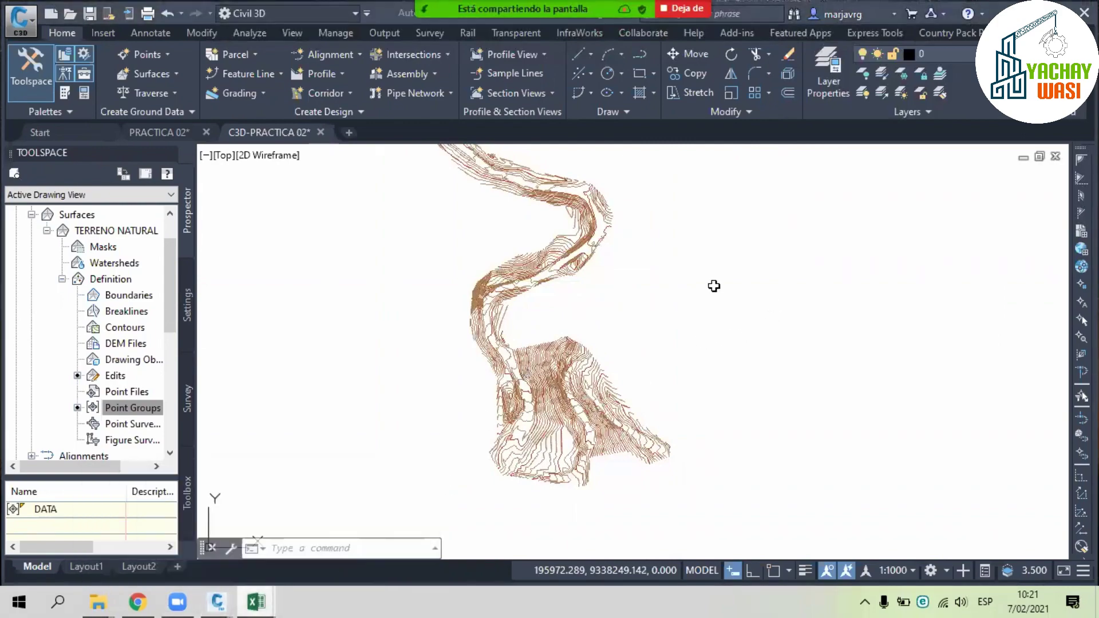
{"action": "key", "text": "alt+Tab"}
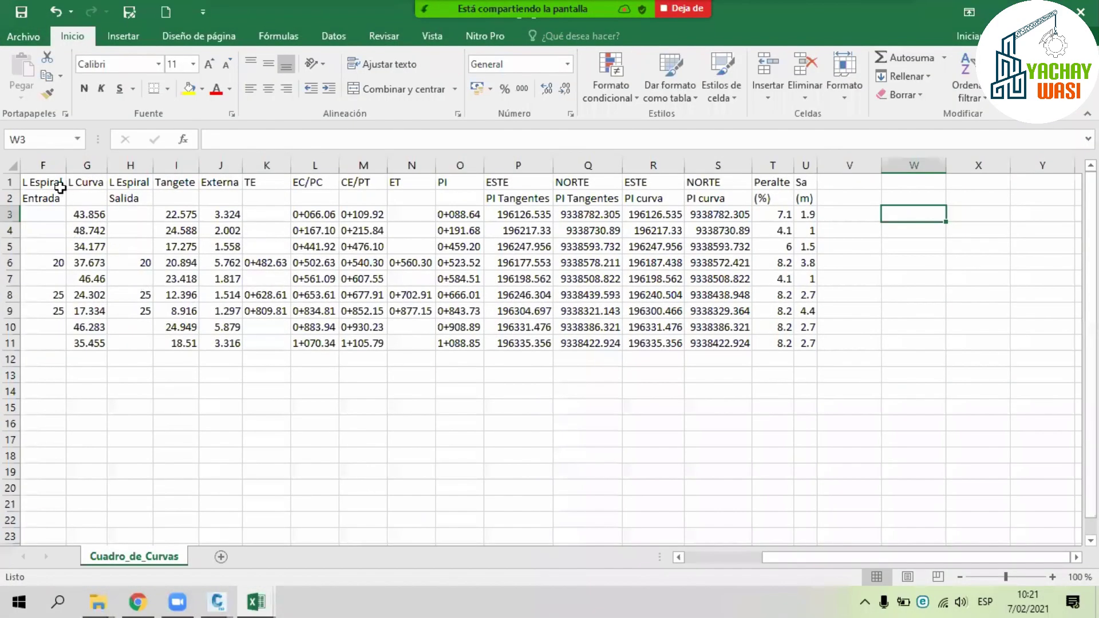
{"action": "key", "text": "ctrl+Home"}
{"action": "left_click_drag", "start_coordinate": [34, 179], "coordinate": [1047, 346]}
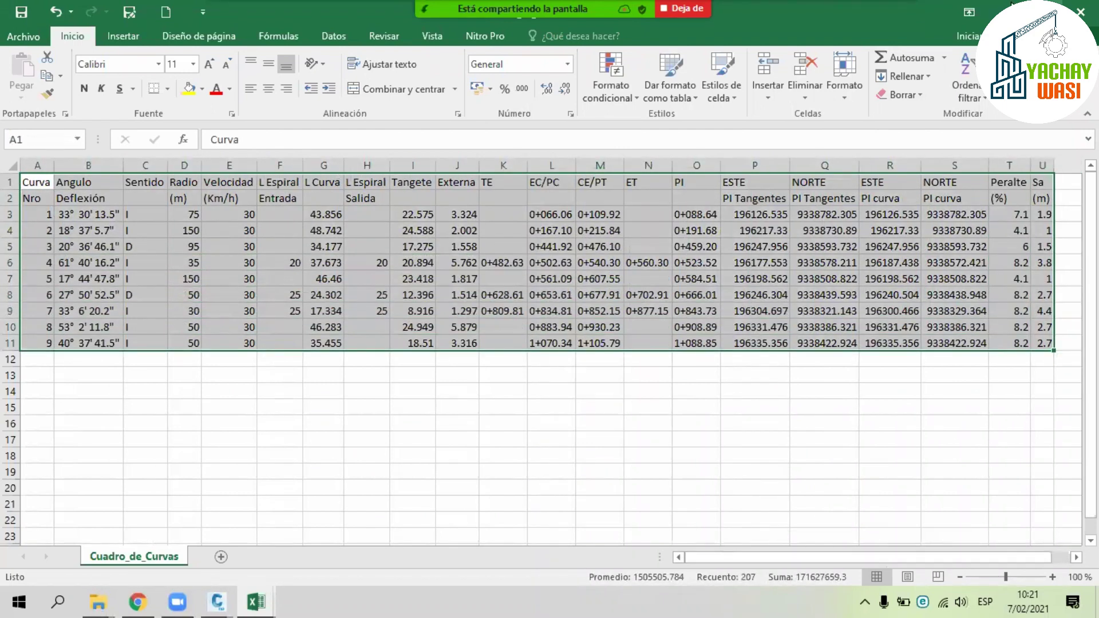
{"action": "left_click", "coordinate": [1007, 12]}
{"action": "middle_click_drag", "start_coordinate": [612, 232], "coordinate": [621, 275]}
{"action": "middle_click_drag", "start_coordinate": [448, 172], "coordinate": [455, 227]}
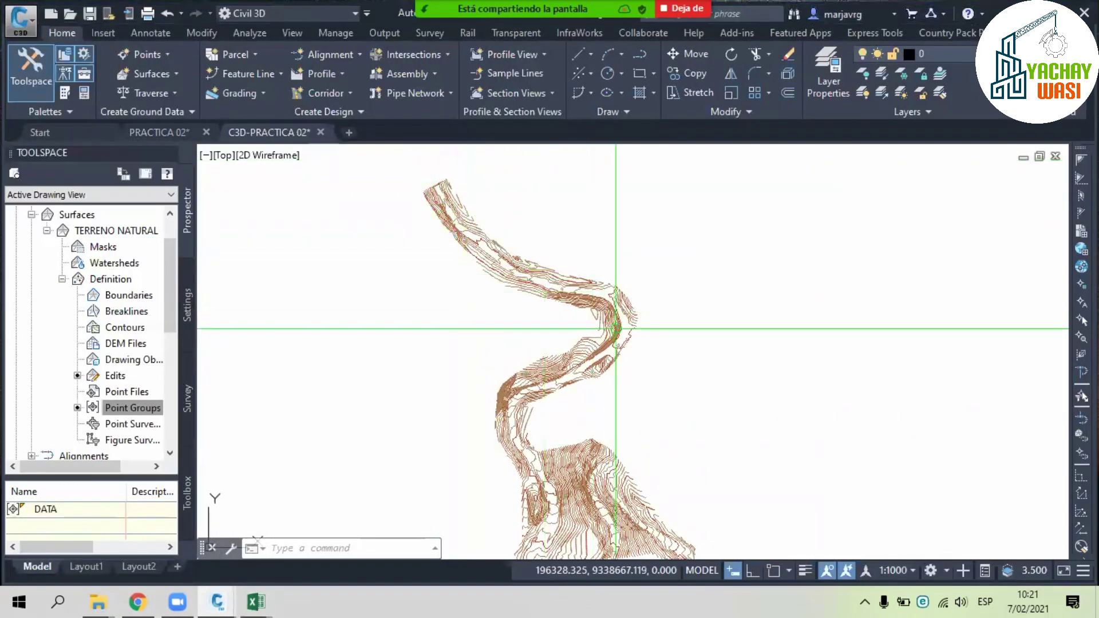
{"action": "middle_click_drag", "start_coordinate": [614, 336], "coordinate": [599, 295]}
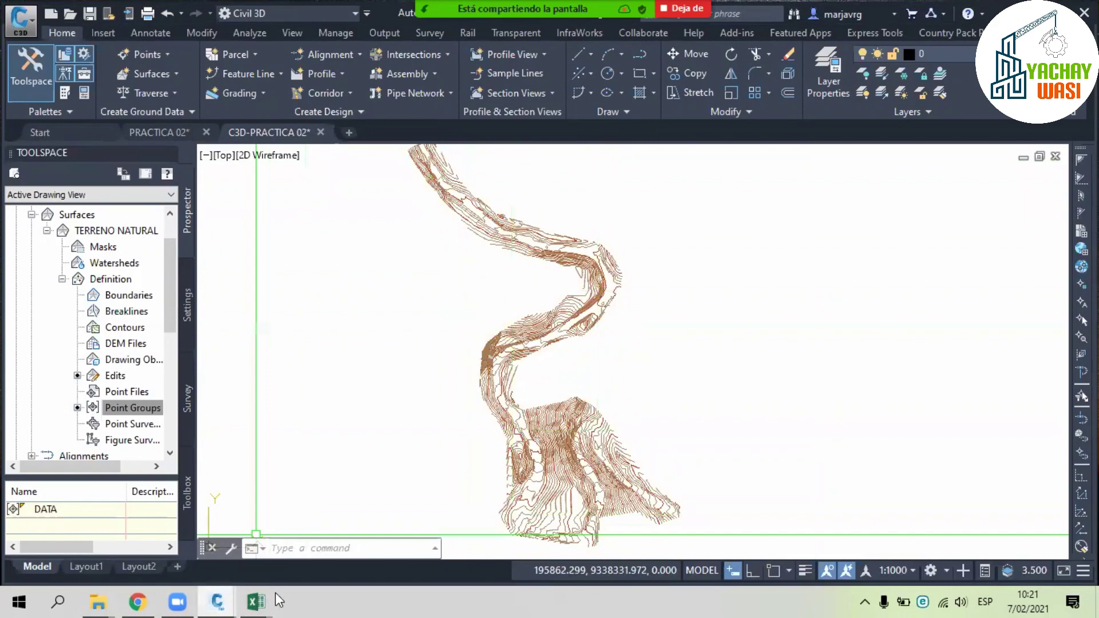
- Highlight the ESTE and NORTE PI Tangentes columns P1:Q11 in Excel and review the terrain they apply to in Civil 3D
{"action": "key", "text": "alt+Tab"}
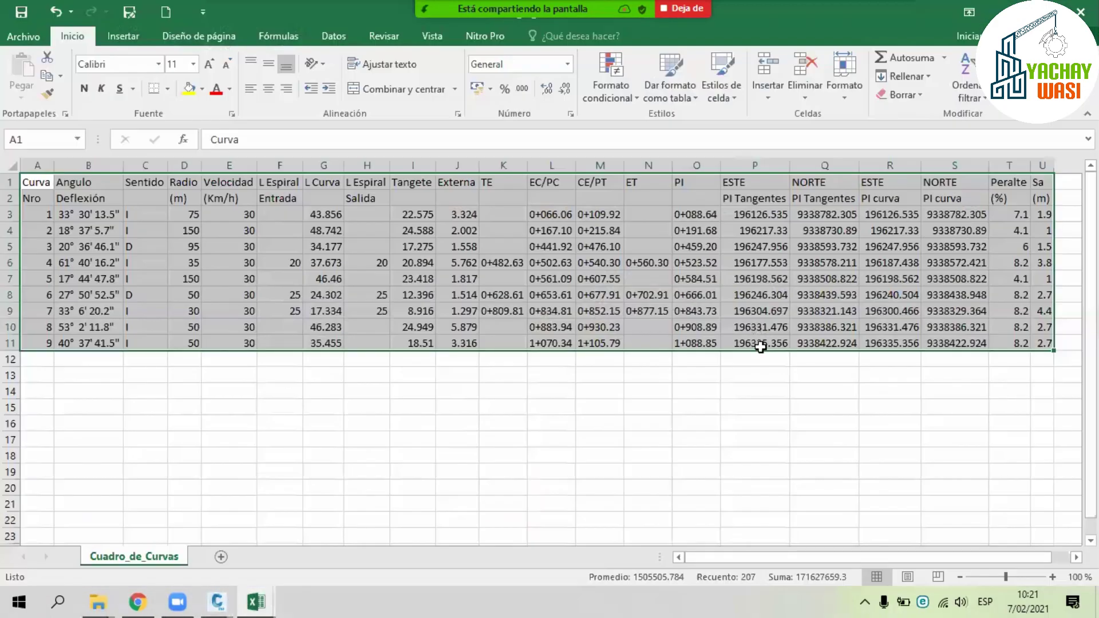
{"action": "left_click_drag", "start_coordinate": [745, 183], "coordinate": [824, 342]}
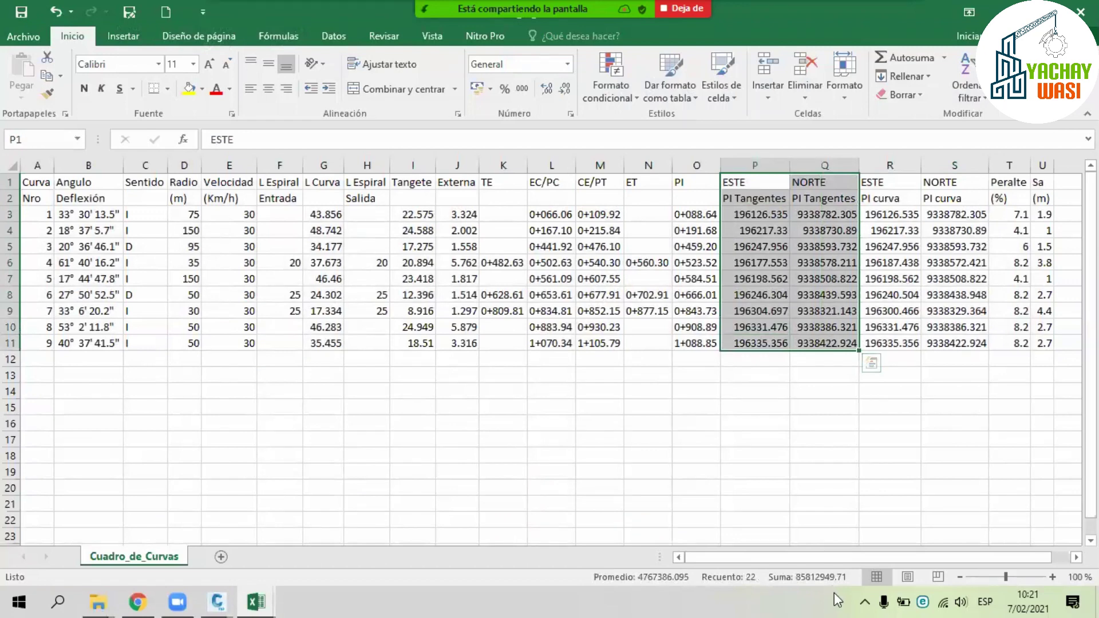
{"action": "left_click_drag", "start_coordinate": [842, 557], "coordinate": [903, 553]}
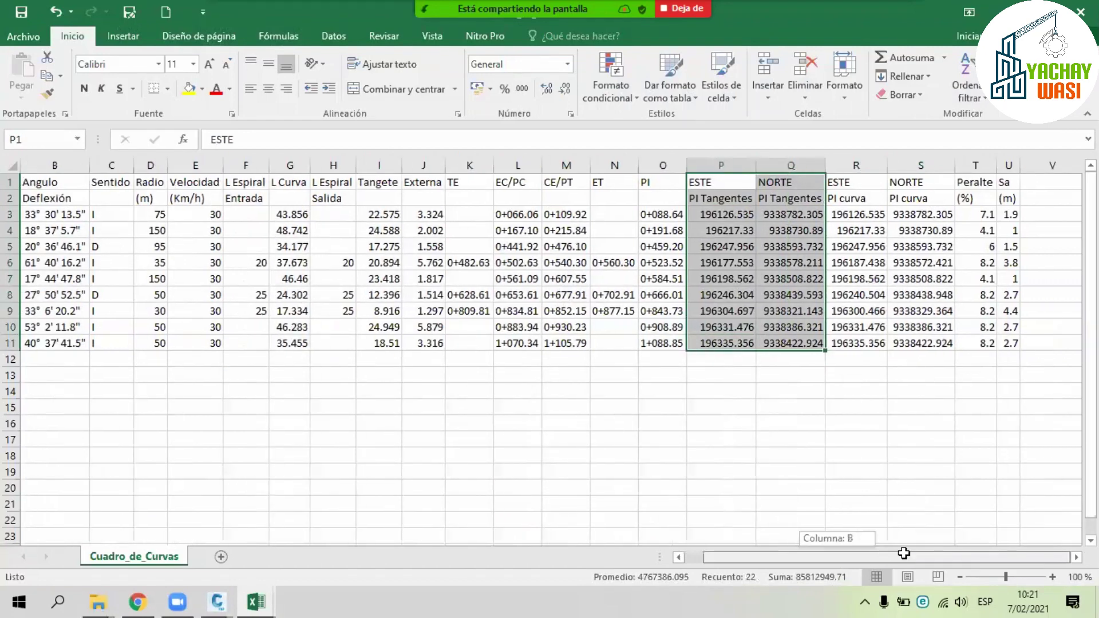
{"action": "left_click", "coordinate": [1077, 558]}
{"action": "scroll", "coordinate": [923, 275], "scroll_direction": "right", "scroll_amount": 2}
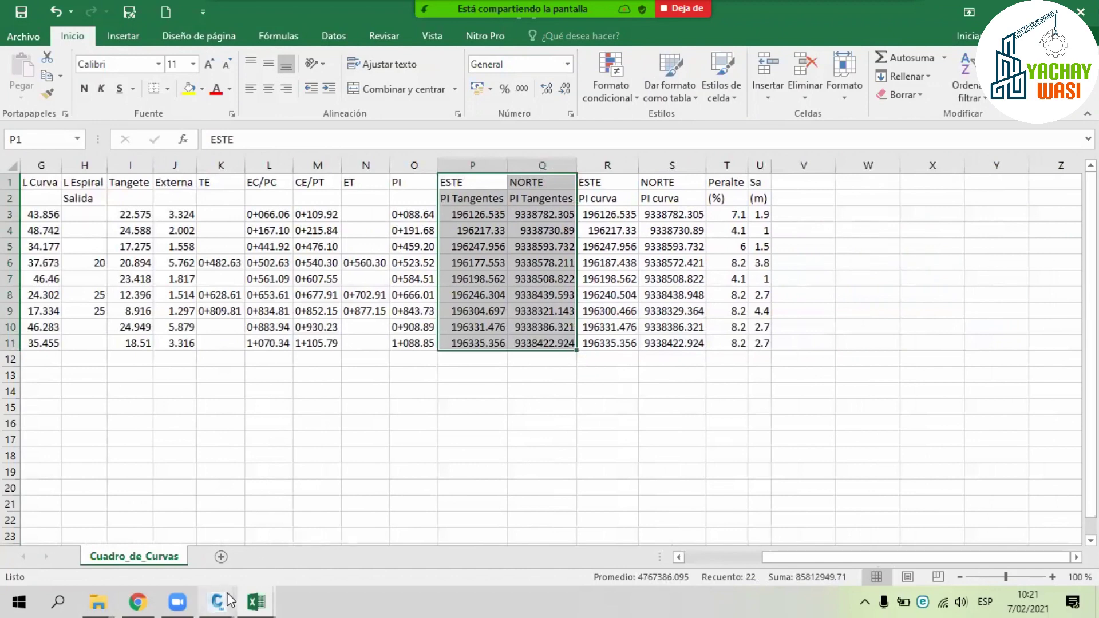
{"action": "mouse_move", "coordinate": [229, 600]}
{"action": "left_click", "coordinate": [333, 541]}
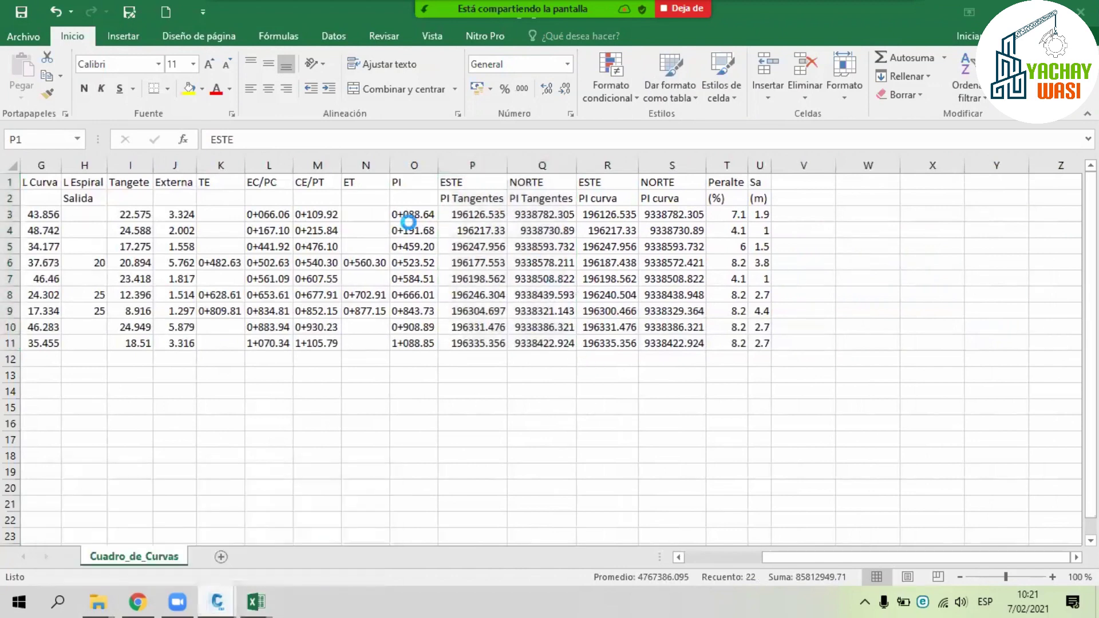
{"action": "middle_click_drag", "start_coordinate": [454, 232], "coordinate": [454, 273]}
{"action": "middle_click_drag", "start_coordinate": [591, 306], "coordinate": [566, 227]}
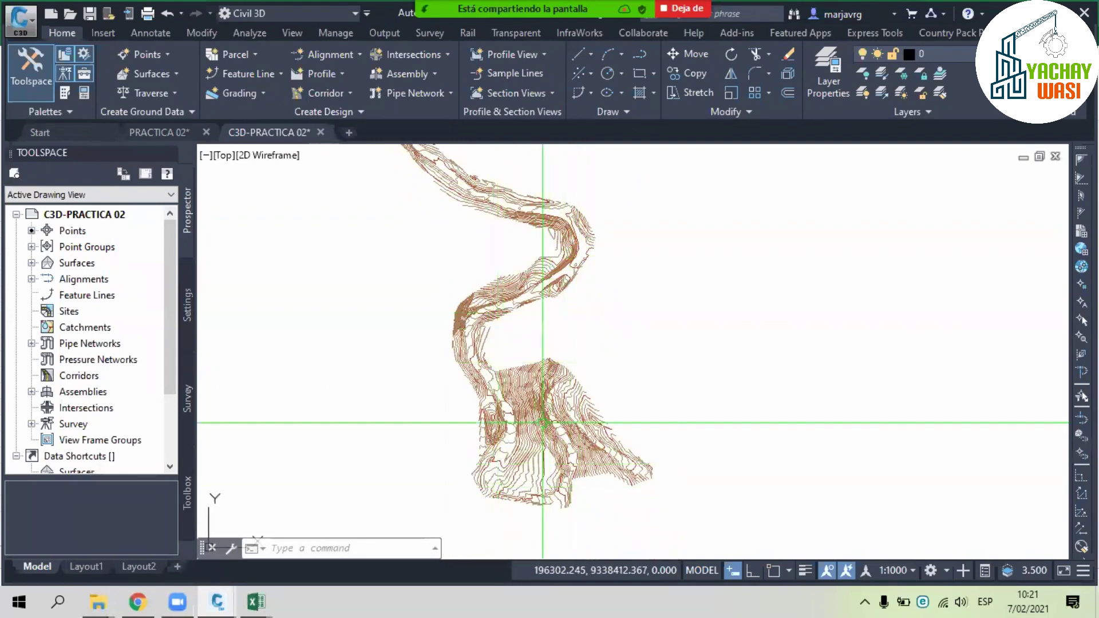
- Switch to Excel and enter the formula +CONCATENAR(P3,",",Q3) in W3 to join the first PI's ESTE and NORTE coordinates
{"action": "left_click", "coordinate": [1058, 13]}
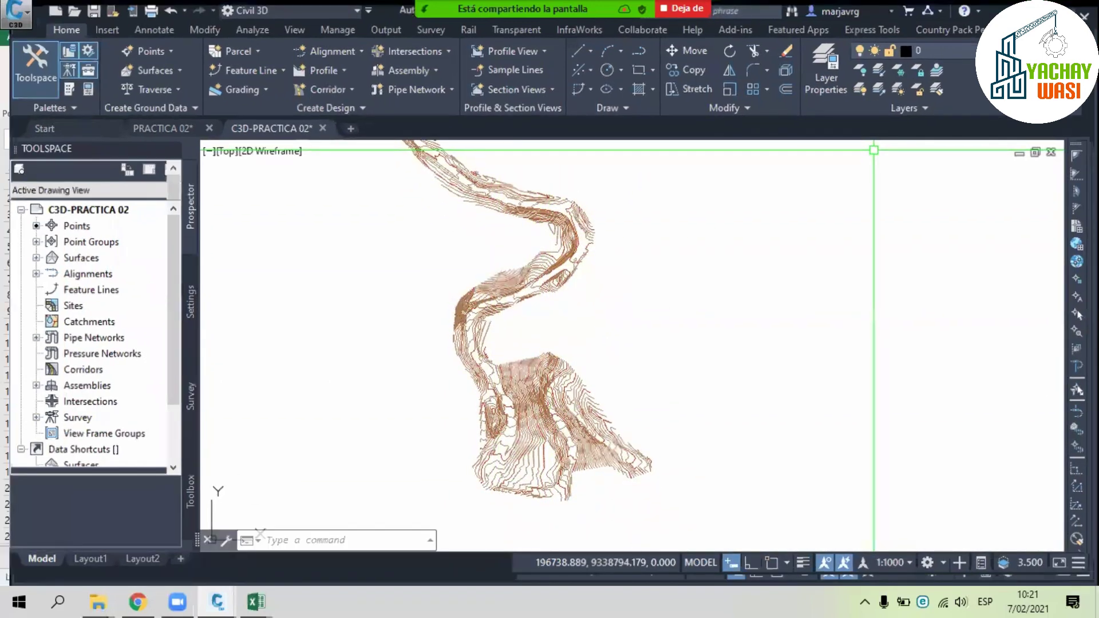
{"action": "key", "text": "super+Down"}
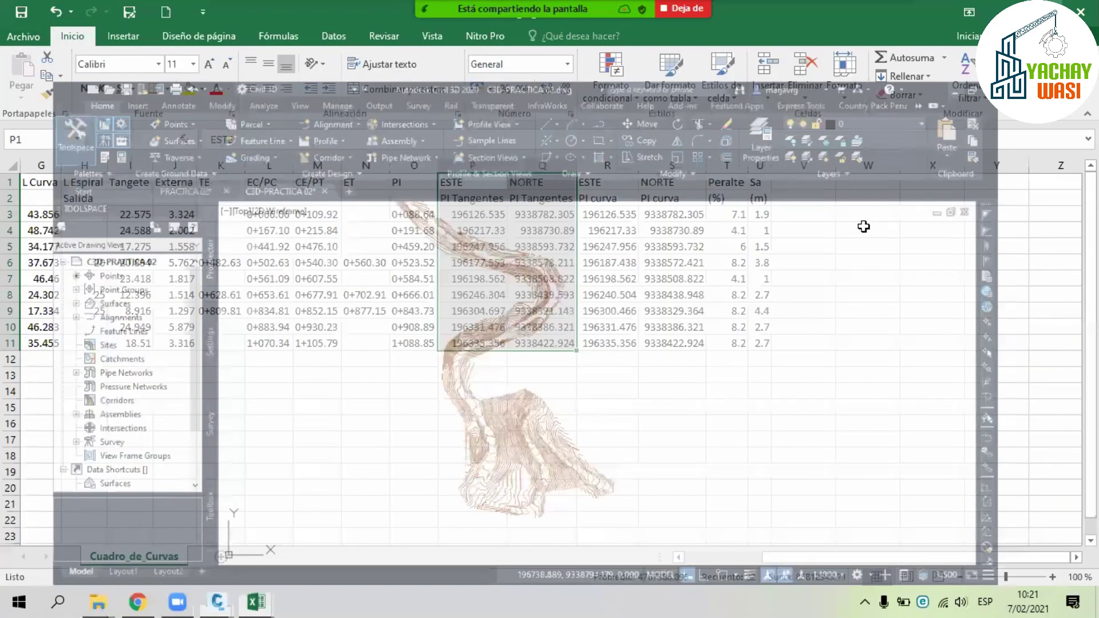
{"action": "left_click", "coordinate": [863, 215]}
{"action": "type", "text": "+CONC"}
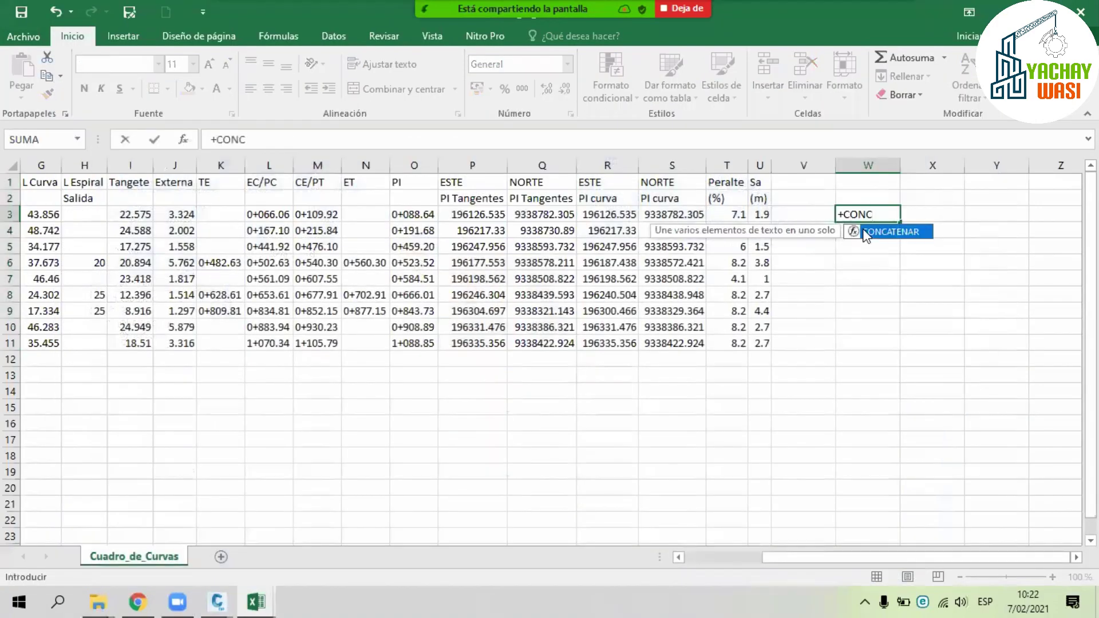
{"action": "double_click", "coordinate": [866, 232]}
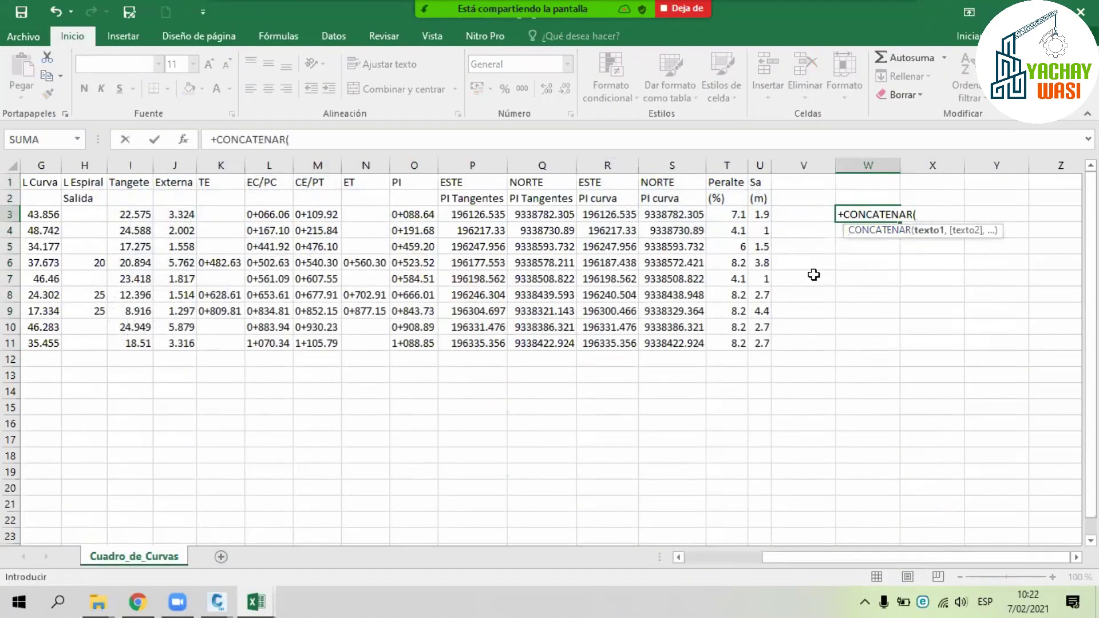
{"action": "left_click", "coordinate": [486, 215]}
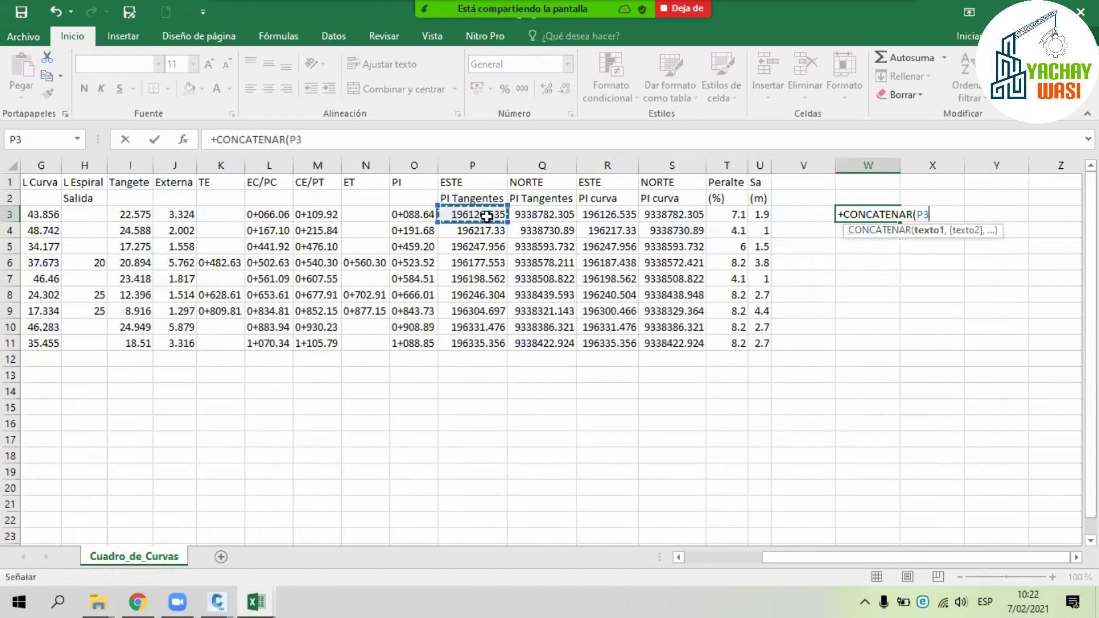
{"action": "type", "text": ",\","}
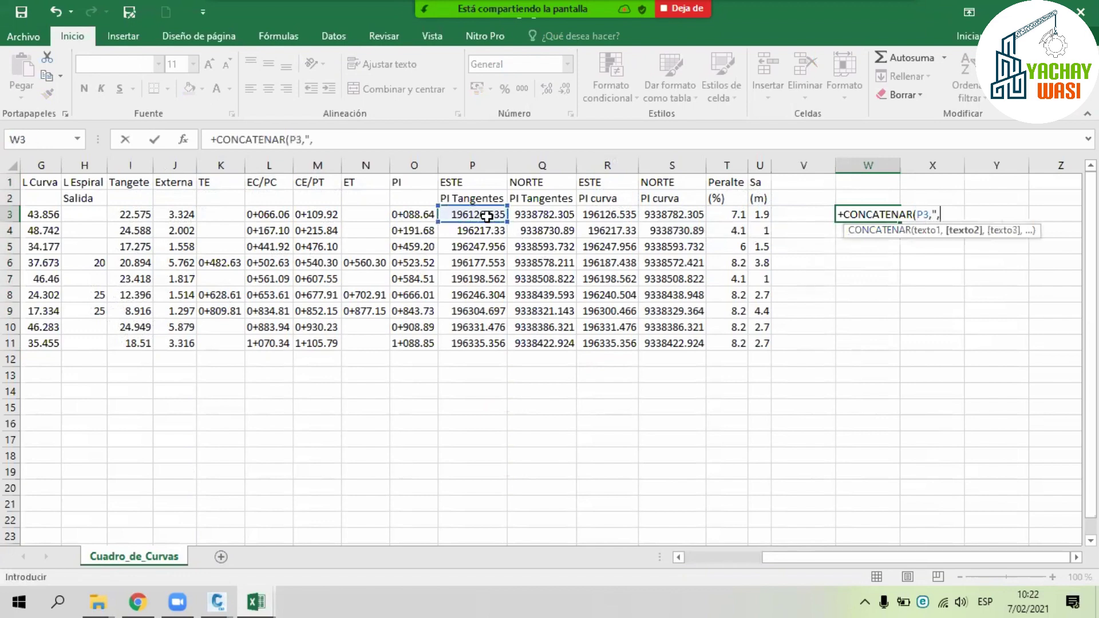
{"action": "type", "text": "\","}
{"action": "left_click", "coordinate": [540, 213]}
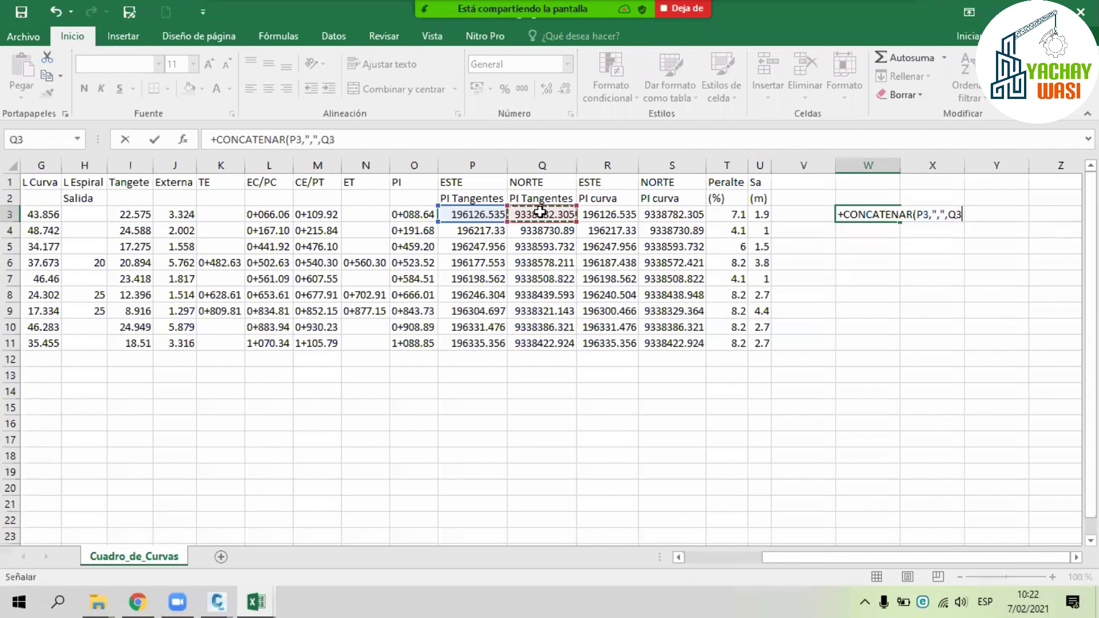
{"action": "key", "text": "Return"}
- Fit column W to its contents, fill the W3 coordinate formula down through W11, and minimize Excel
{"action": "double_click", "coordinate": [900, 165]}
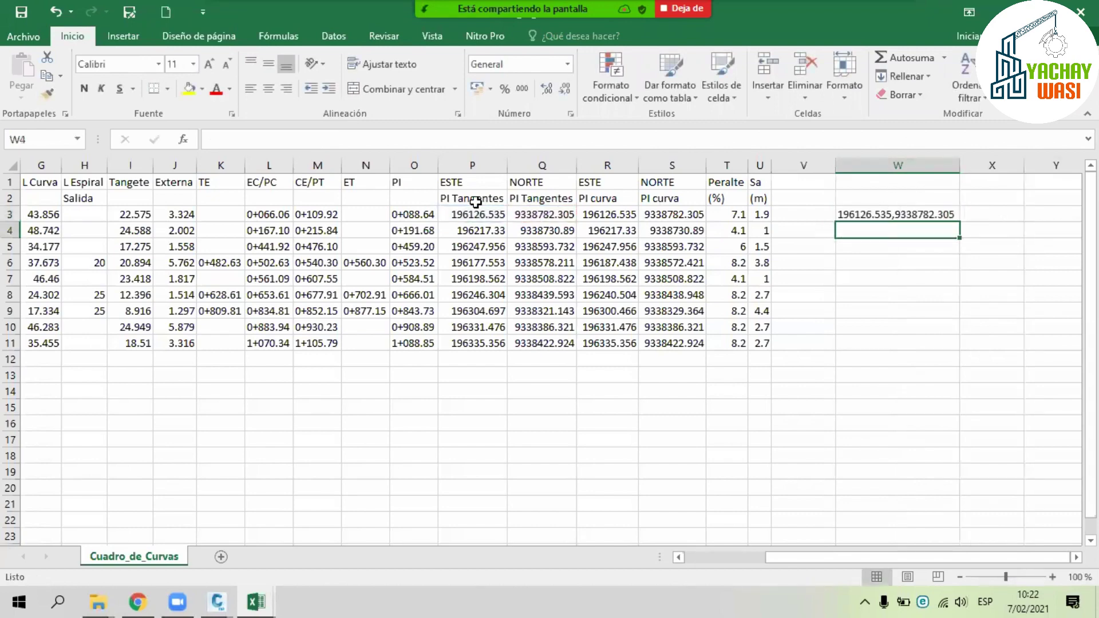
{"action": "left_click_drag", "start_coordinate": [475, 202], "coordinate": [517, 201]}
{"action": "left_click", "coordinate": [950, 219]}
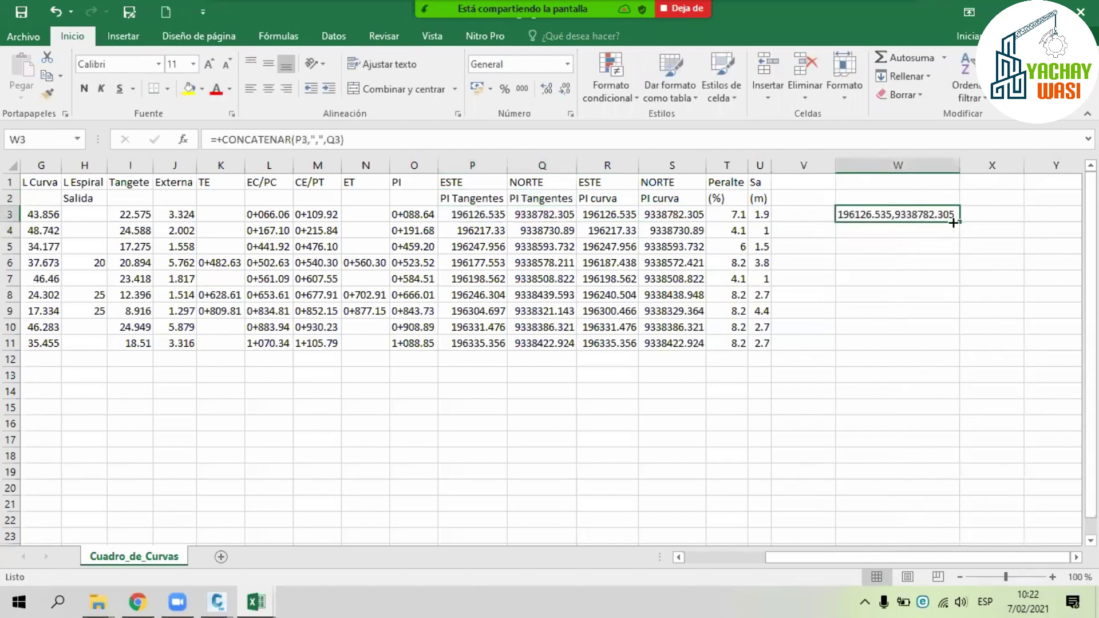
{"action": "left_click_drag", "start_coordinate": [960, 223], "coordinate": [954, 343]}
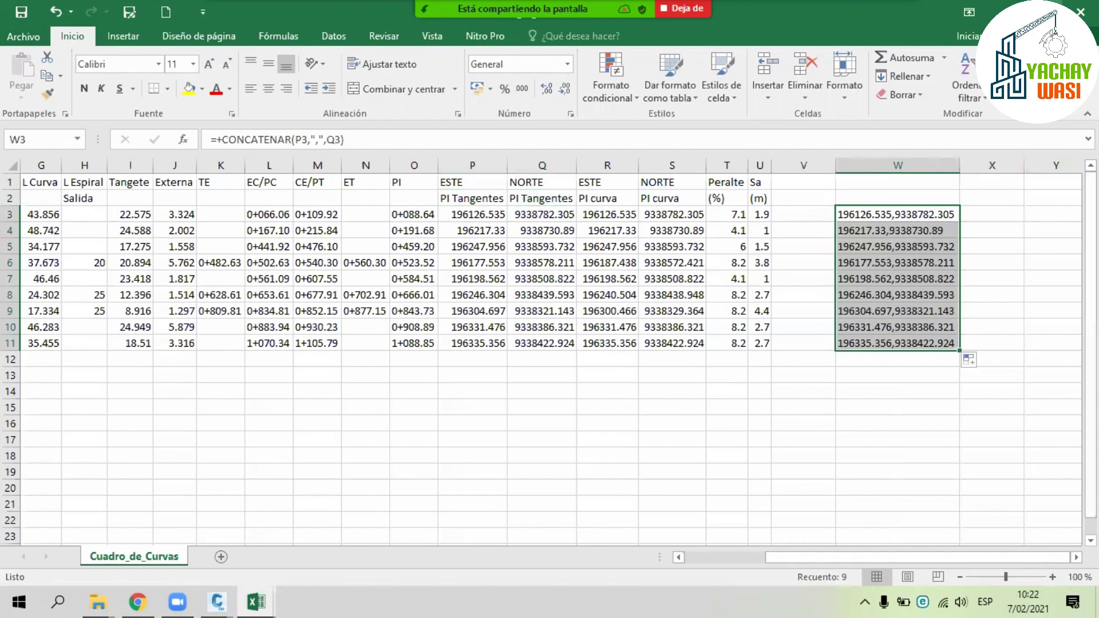
{"action": "left_click", "coordinate": [1007, 12]}
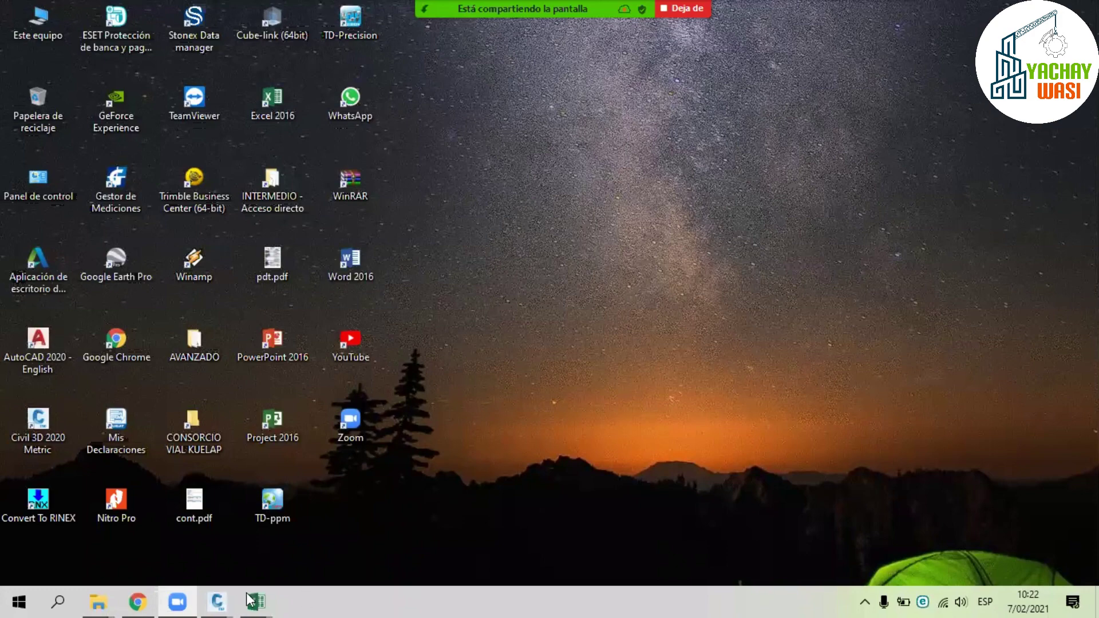
- Copy the joined coordinates W3:W11 from Excel and paste them in Civil 3D as the vertices of a new polyline
{"action": "mouse_move", "coordinate": [256, 602]}
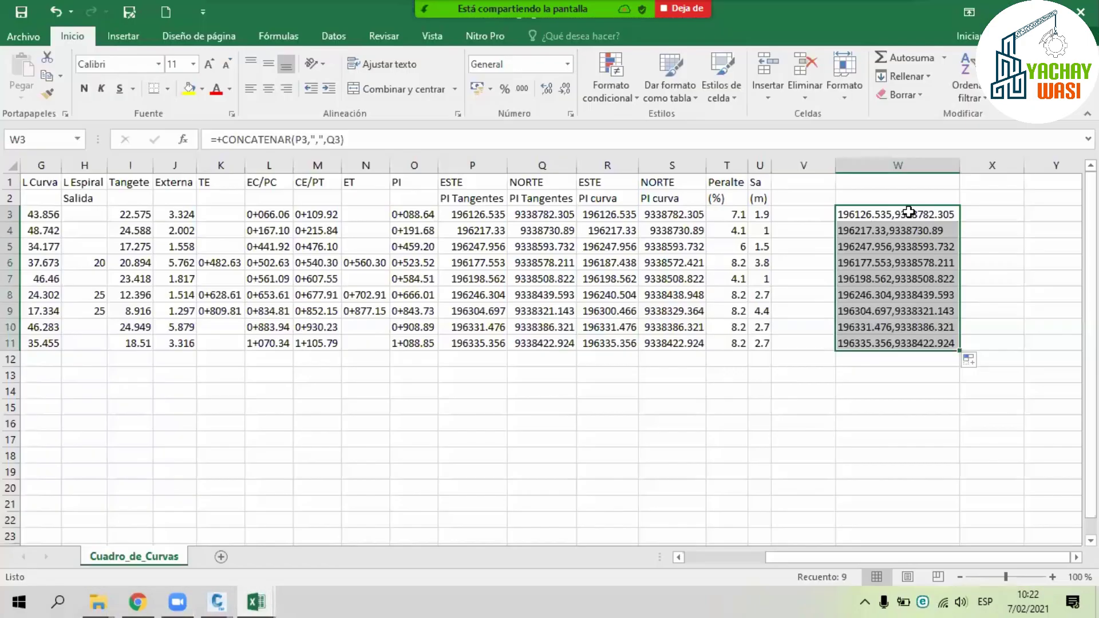
{"action": "key", "text": "ctrl+c"}
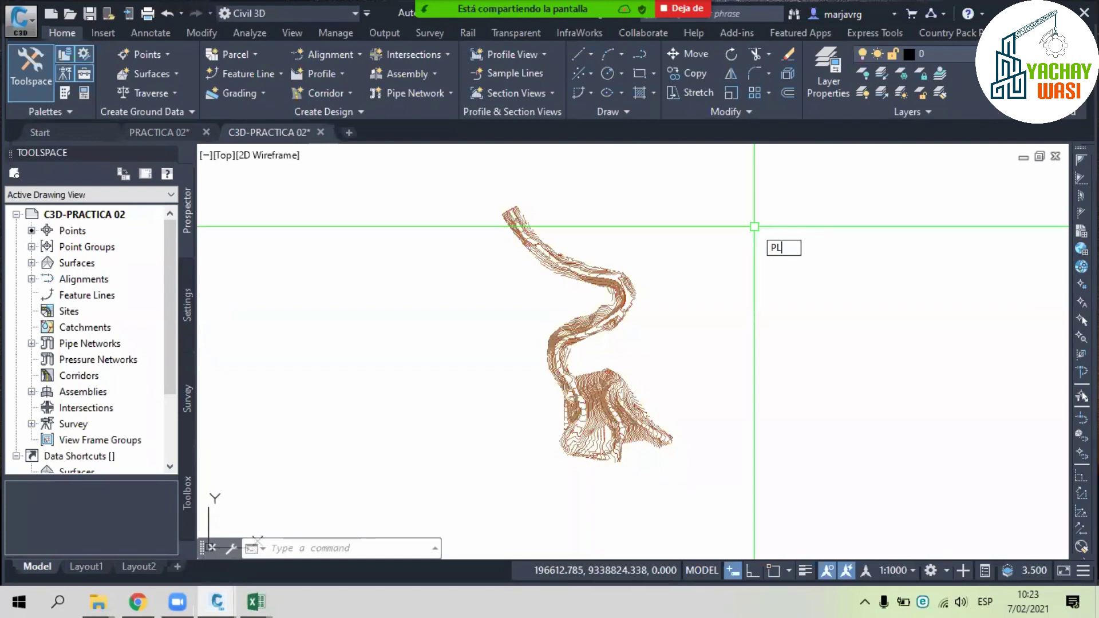
{"action": "key", "text": "Return"}
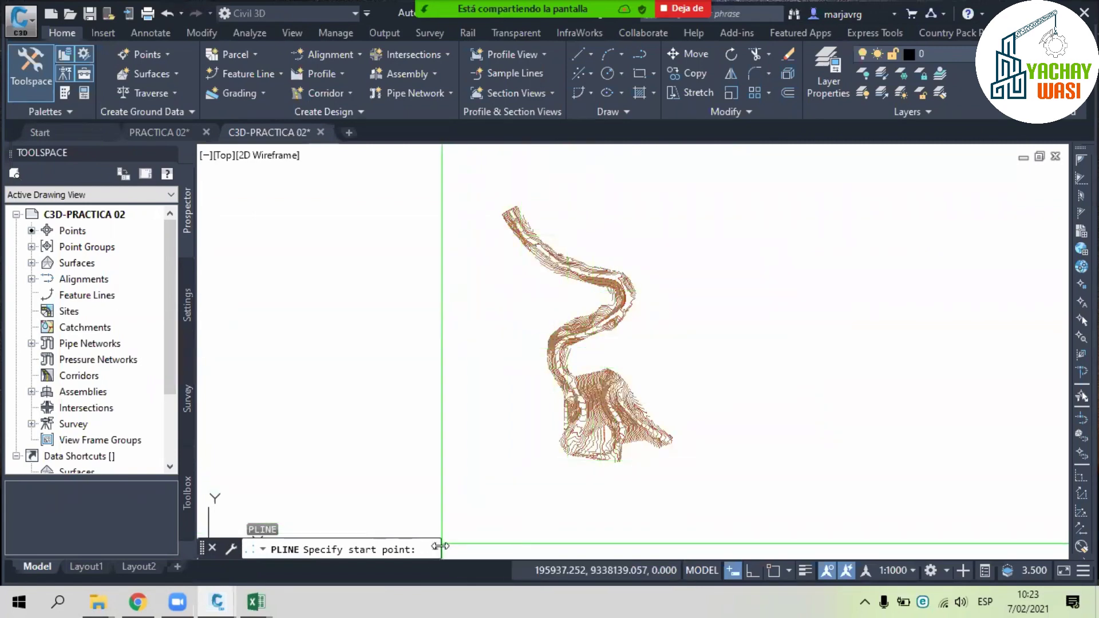
{"action": "left_click_drag", "start_coordinate": [440, 551], "coordinate": [865, 551]}
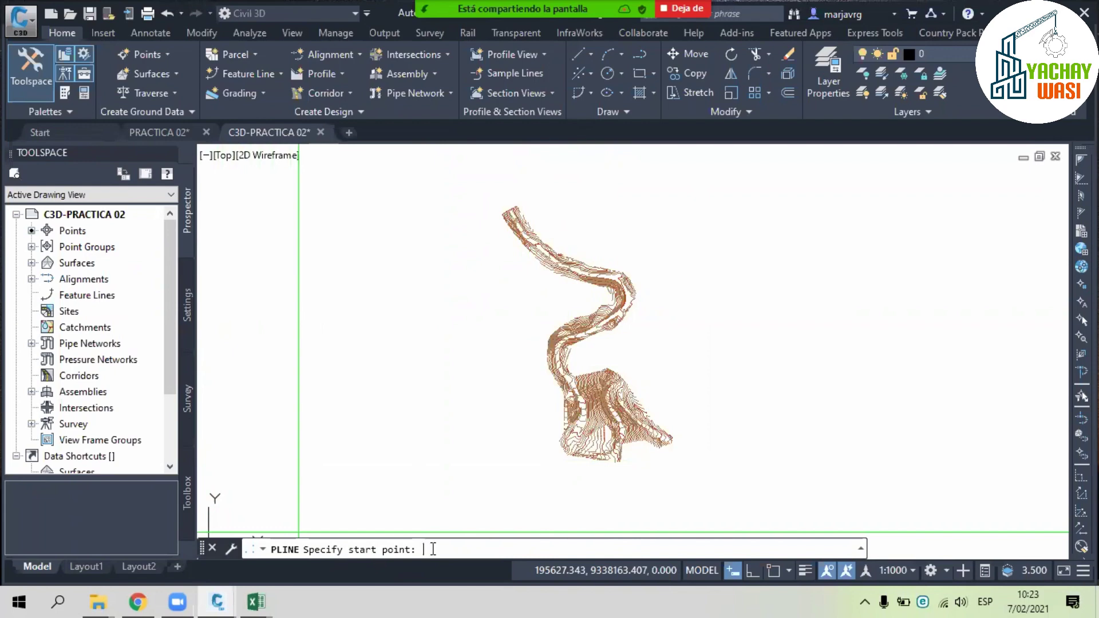
{"action": "key", "text": "ctrl+v"}
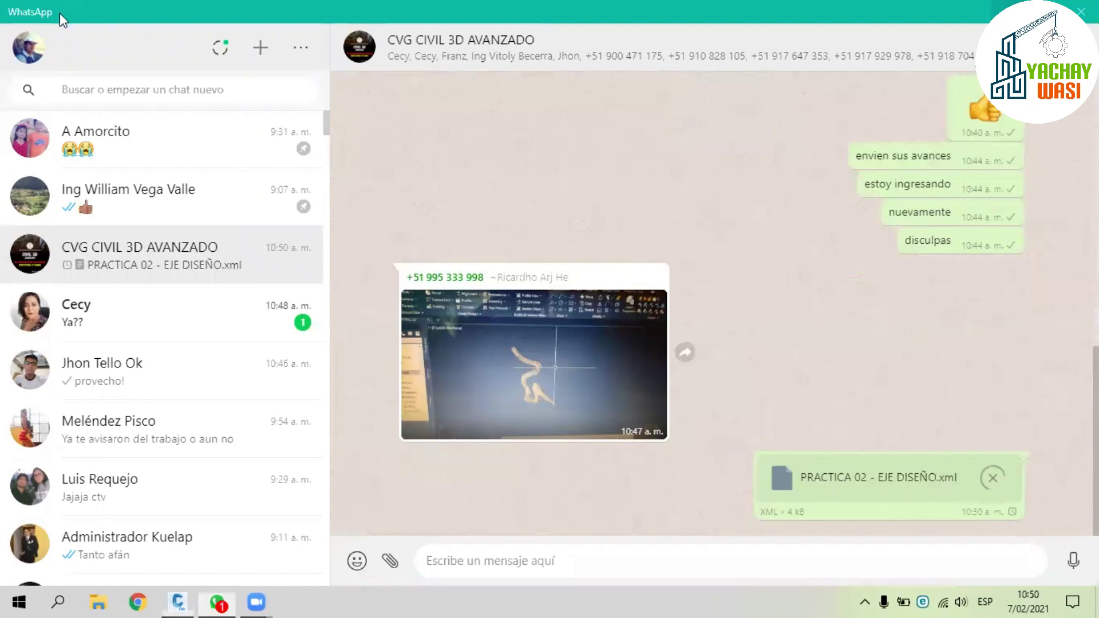
- Close WhatsApp and open the drawing C3D-PRACTICA 02.dwg from the AVANZADO folder in Civil 3D
{"action": "key", "text": "alt+F4"}
{"action": "key", "text": "ctrl+o"}
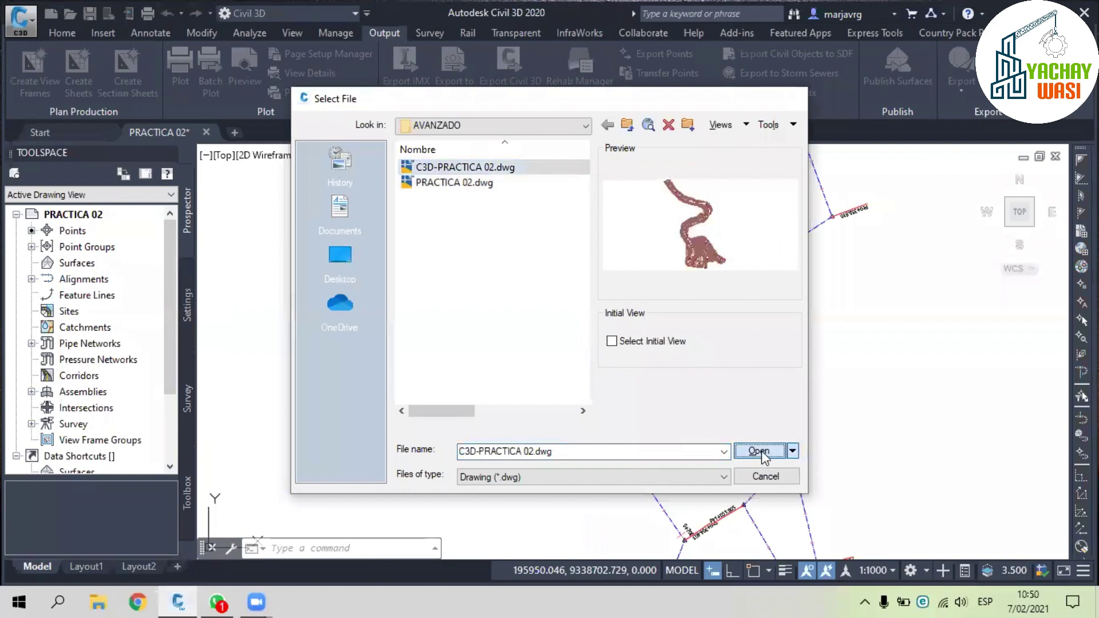
{"action": "left_click", "coordinate": [762, 452]}
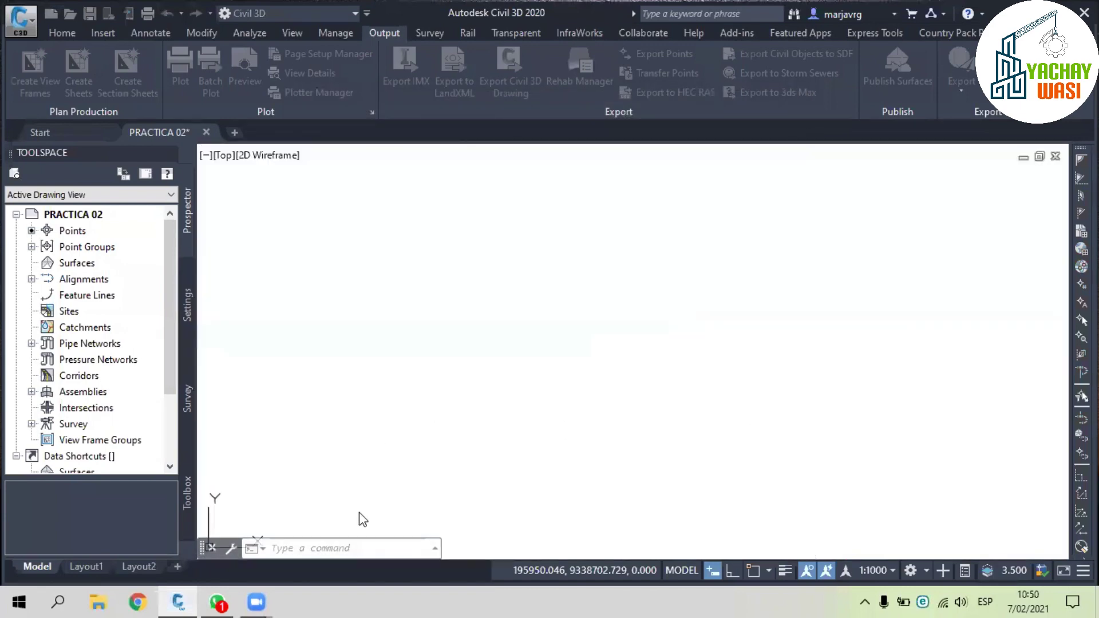
- Switch to WhatsApp and check the message info of the shared PRACTICA 02 - EJE DISEÑO.xml file
{"action": "left_click", "coordinate": [217, 601]}
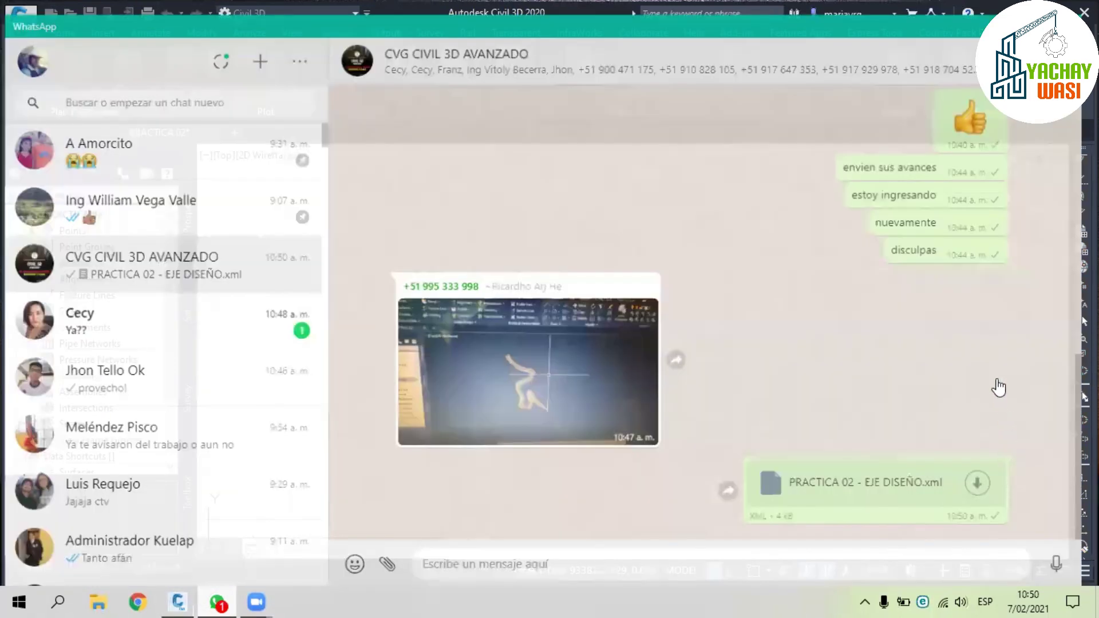
{"action": "left_click", "coordinate": [1013, 240]}
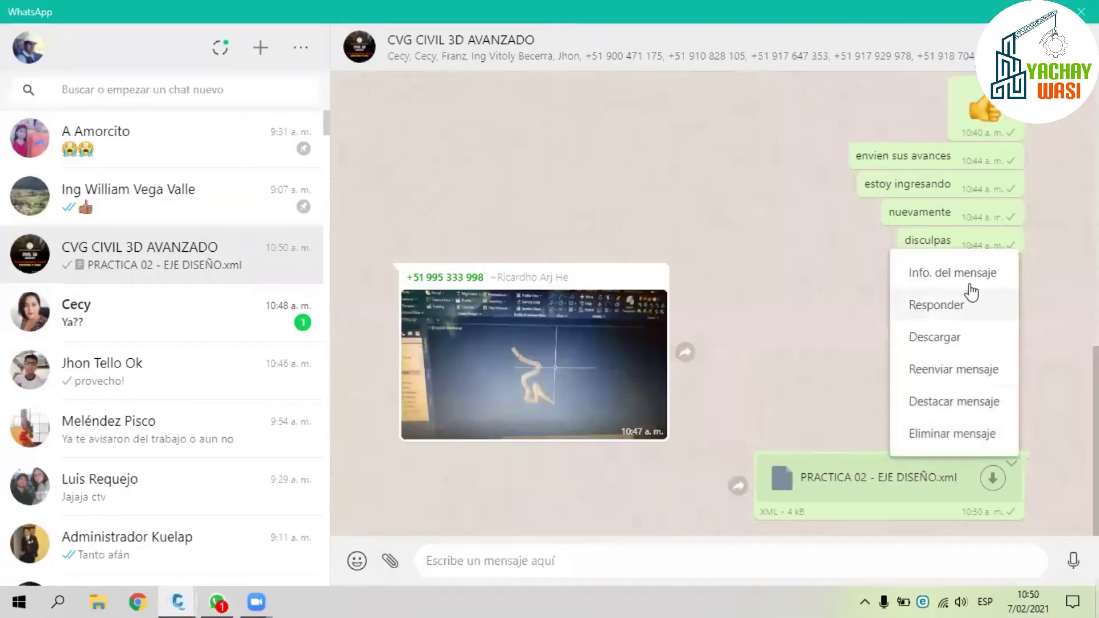
{"action": "left_click", "coordinate": [939, 273]}
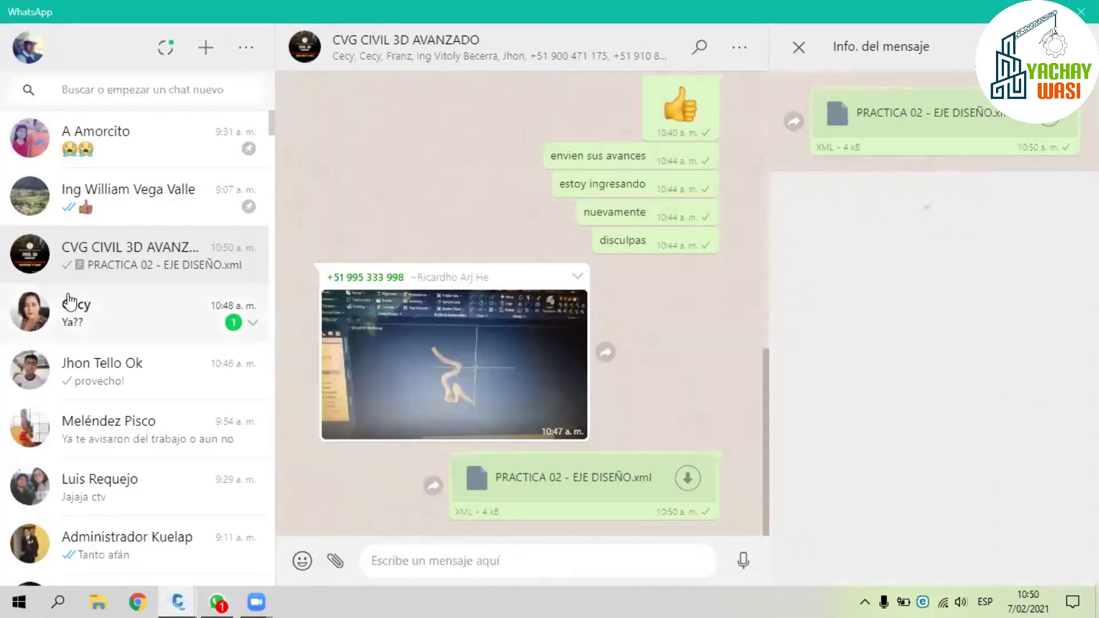
{"action": "scroll", "coordinate": [116, 373], "scroll_direction": "down", "scroll_amount": 2}
{"action": "scroll", "coordinate": [118, 378], "scroll_direction": "down", "scroll_amount": 10}
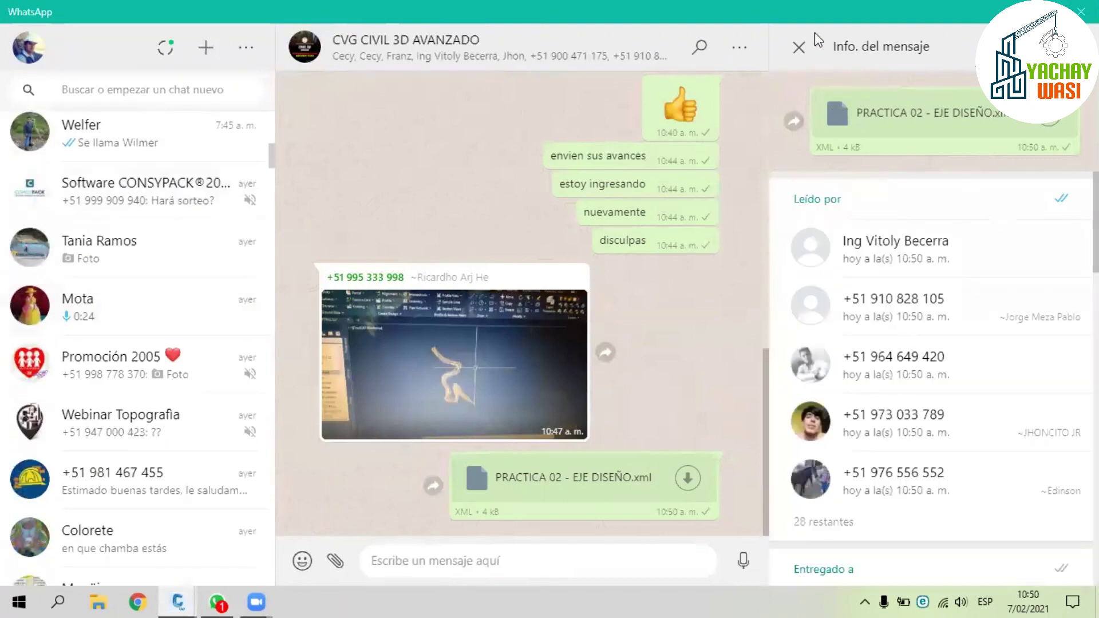
{"action": "left_click", "coordinate": [799, 50]}
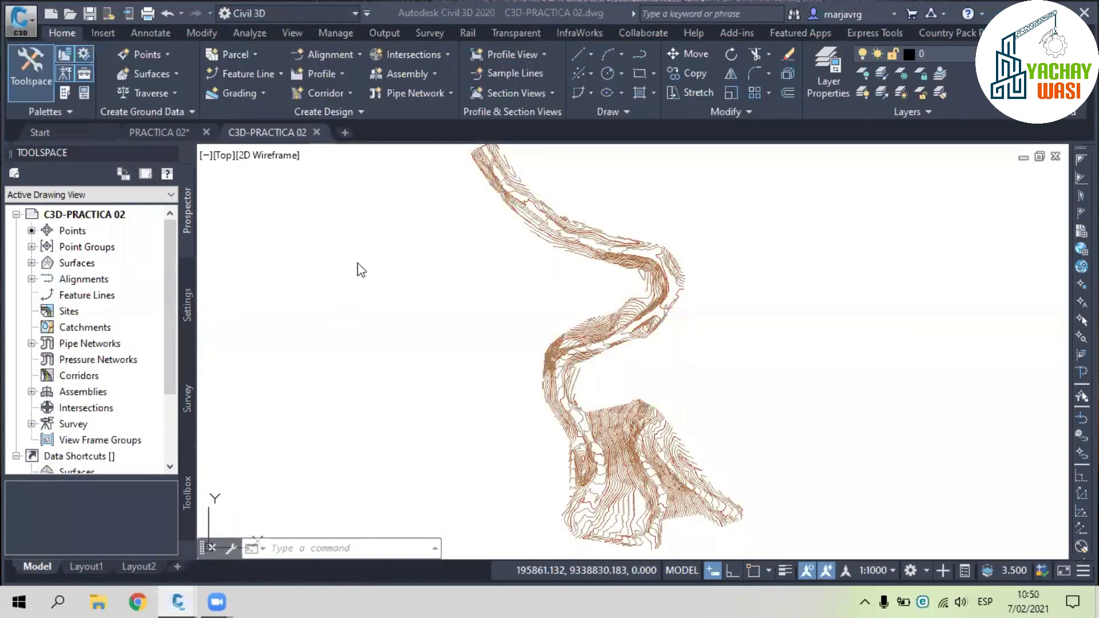
- Locate the PRACTICA 02 - EJE DISEÑO.xml file in the AVANZADO folder in File Explorer, then minimize the window
{"action": "key", "text": "super+e"}
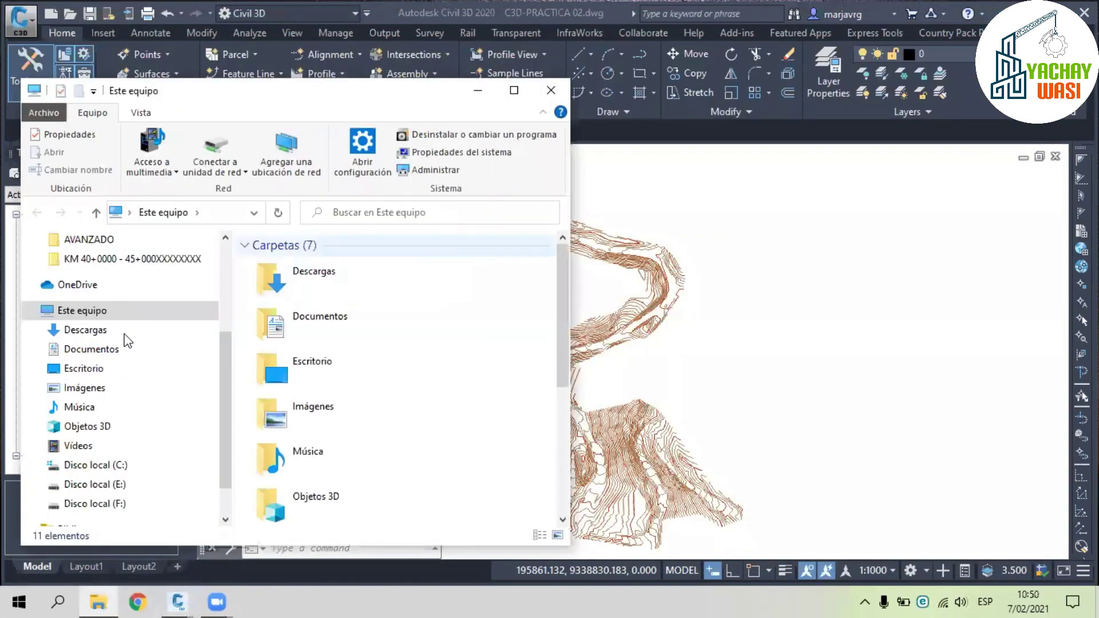
{"action": "scroll", "coordinate": [123, 338], "scroll_direction": "up", "scroll_amount": 1}
{"action": "left_click", "coordinate": [112, 260]}
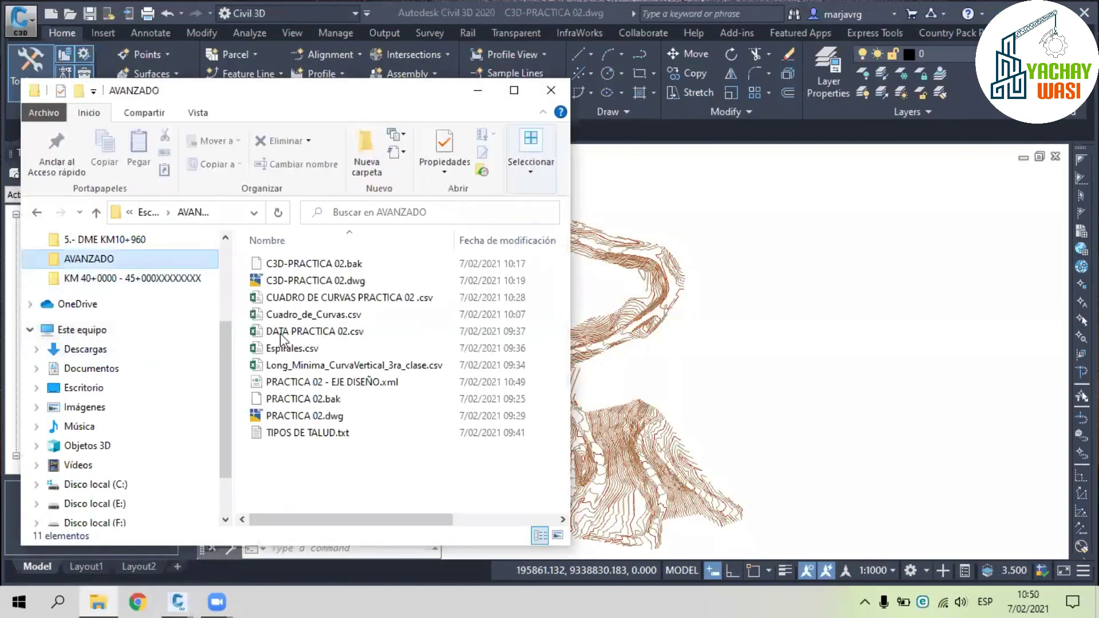
{"action": "left_click", "coordinate": [309, 382]}
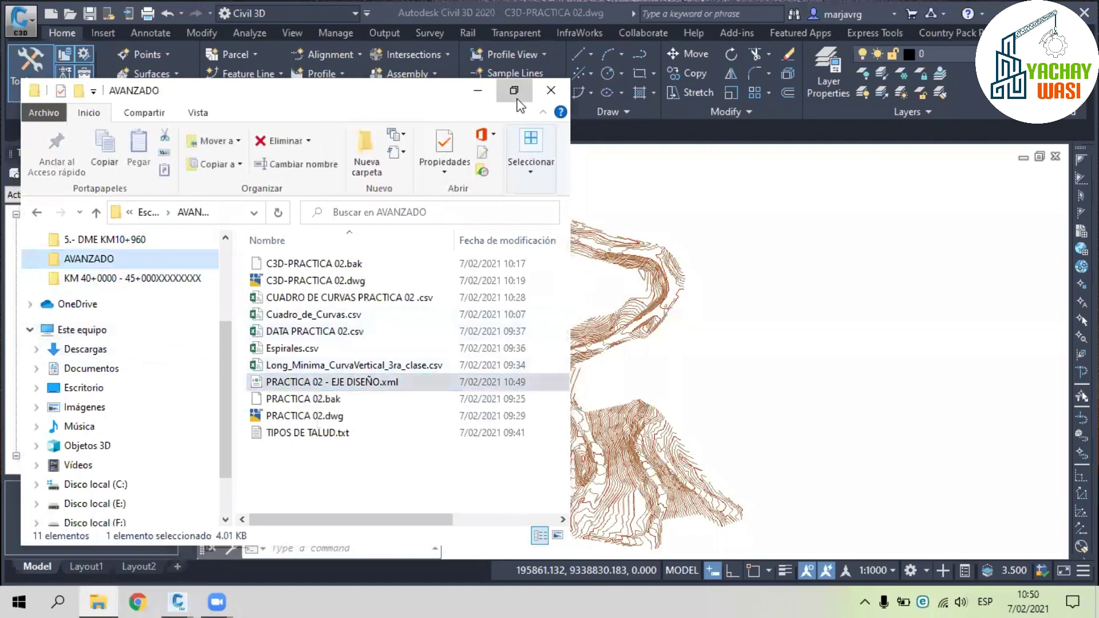
{"action": "key", "text": "super+Up"}
{"action": "left_click", "coordinate": [972, 14]}
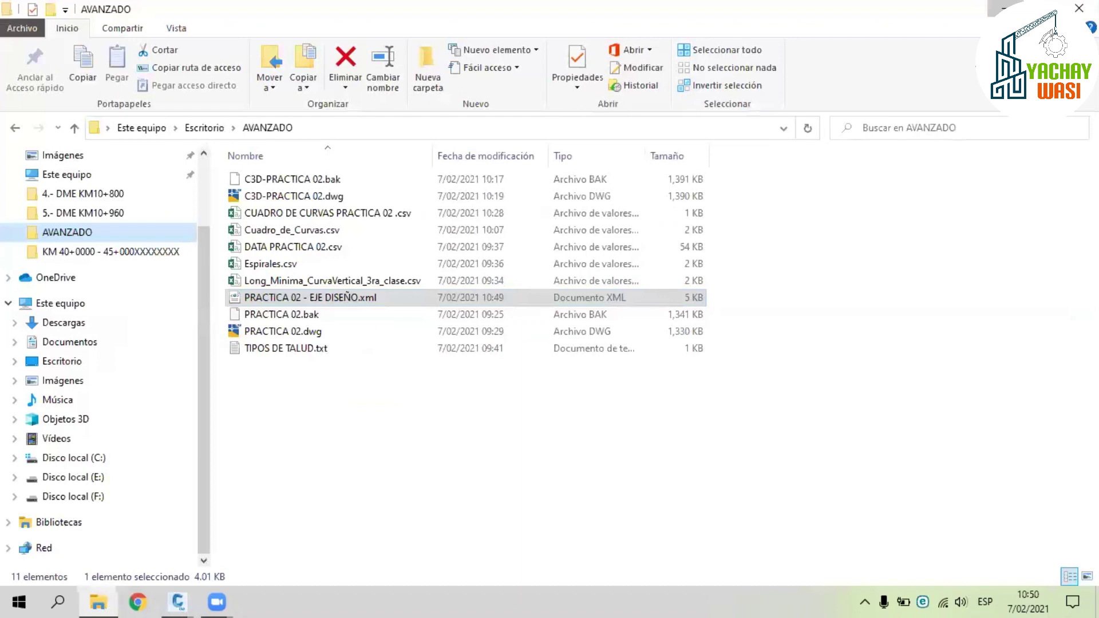
{"action": "left_click", "coordinate": [1003, 9]}
- Import the LandXML file PRACTICA 02 - EJE DISEÑO.xml with its alignment into the C3D-PRACTICA 02 drawing
{"action": "mouse_move", "coordinate": [762, 375]}
{"action": "middle_mouse_down"}
{"action": "mouse_move", "coordinate": [743, 267]}
{"action": "mouse_move", "coordinate": [730, 376]}
{"action": "middle_mouse_up"}
{"action": "middle_click_drag", "start_coordinate": [676, 236], "coordinate": [680, 290]}
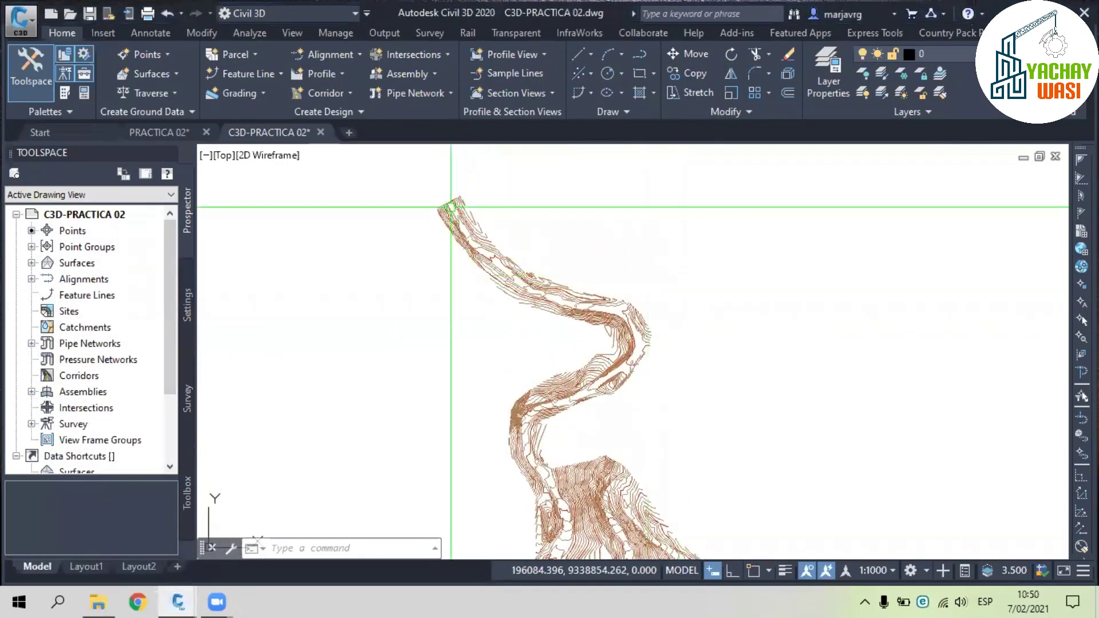
{"action": "scroll", "coordinate": [452, 207], "scroll_direction": "up", "scroll_amount": 6}
{"action": "scroll", "coordinate": [451, 205], "scroll_direction": "down", "scroll_amount": 4}
{"action": "middle_click_drag", "start_coordinate": [541, 294], "coordinate": [473, 204]}
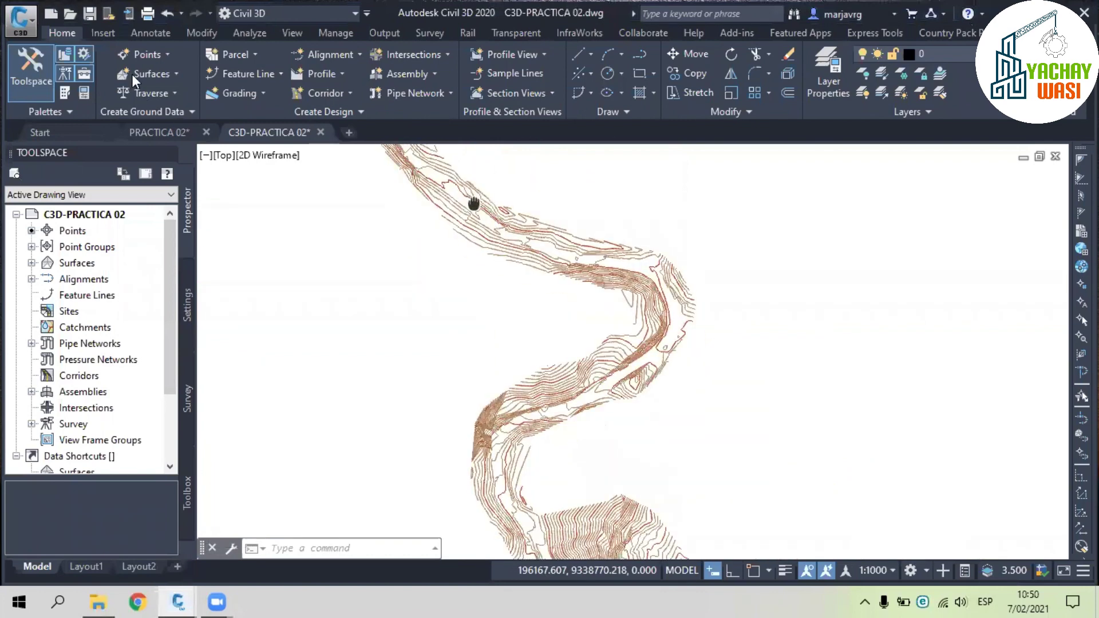
{"action": "left_click", "coordinate": [105, 33]}
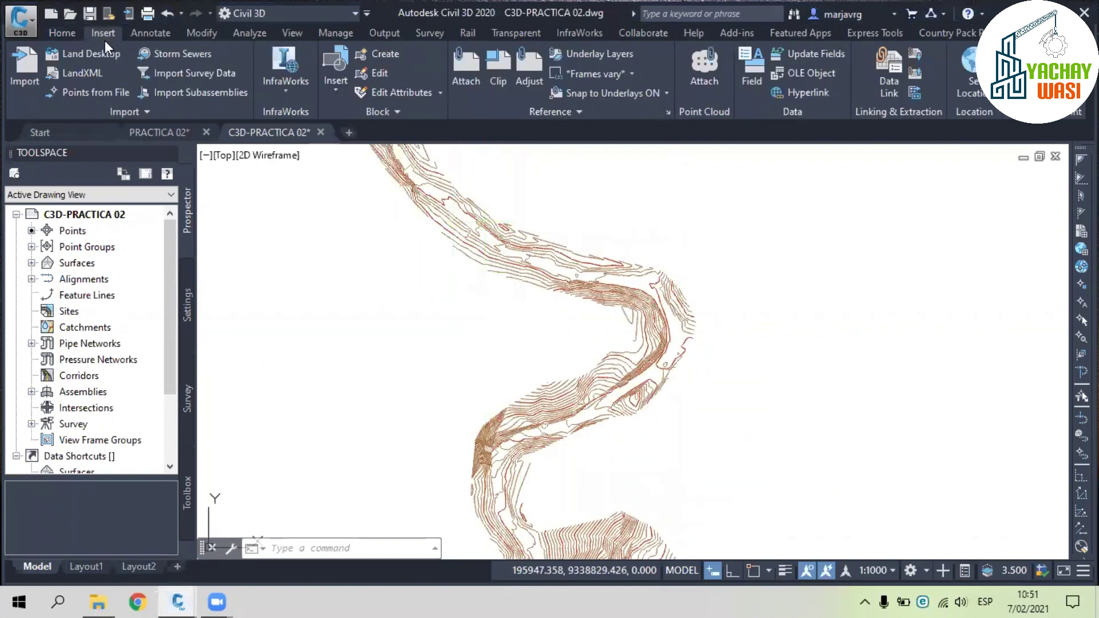
{"action": "left_click", "coordinate": [91, 77]}
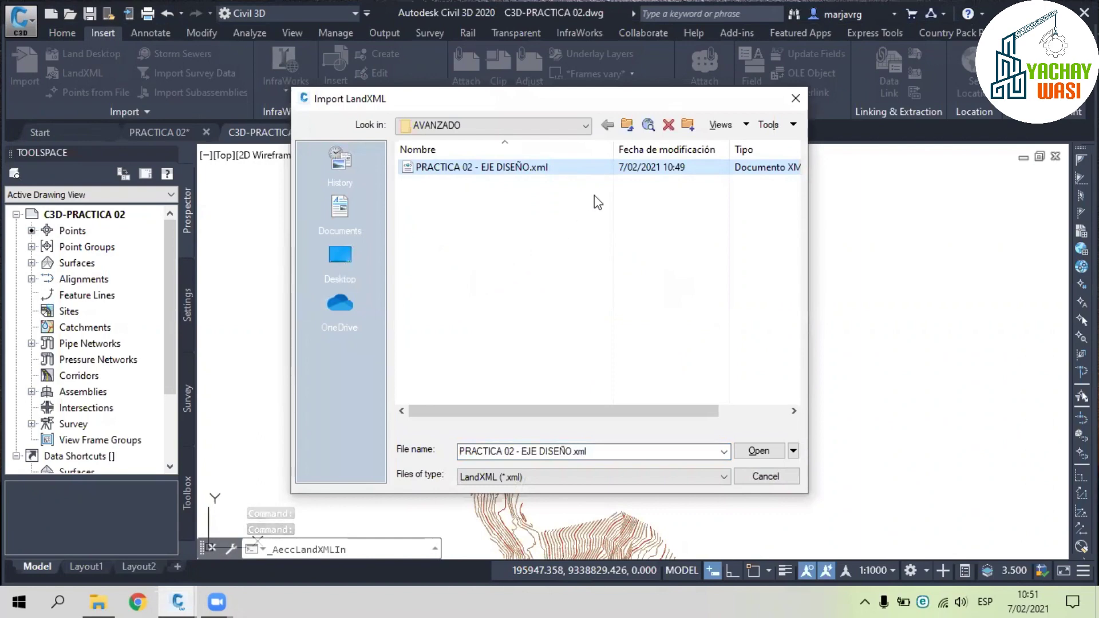
{"action": "left_click", "coordinate": [761, 451]}
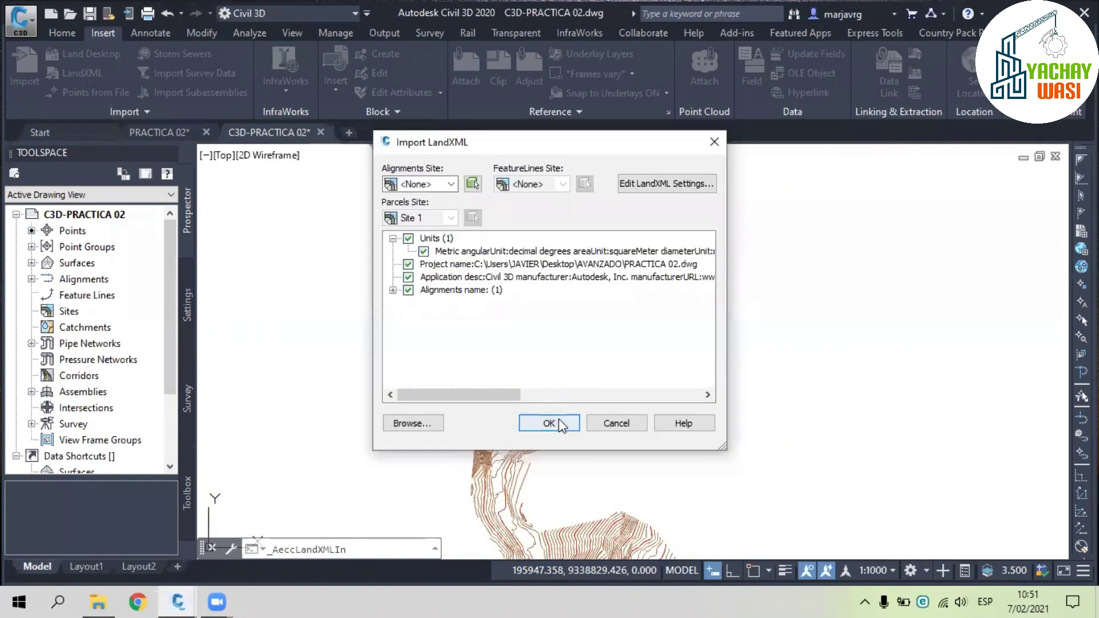
{"action": "key", "text": "Return"}
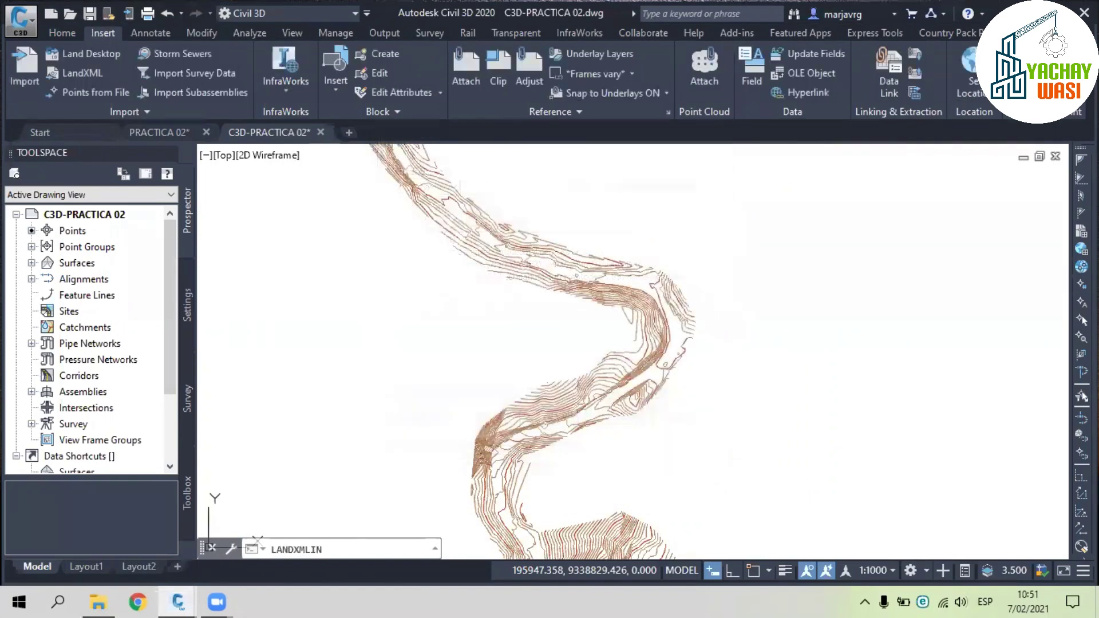
- Review the imported alignment along the terrain contours and save the drawing
{"action": "scroll", "coordinate": [686, 262], "scroll_direction": "up", "scroll_amount": 5}
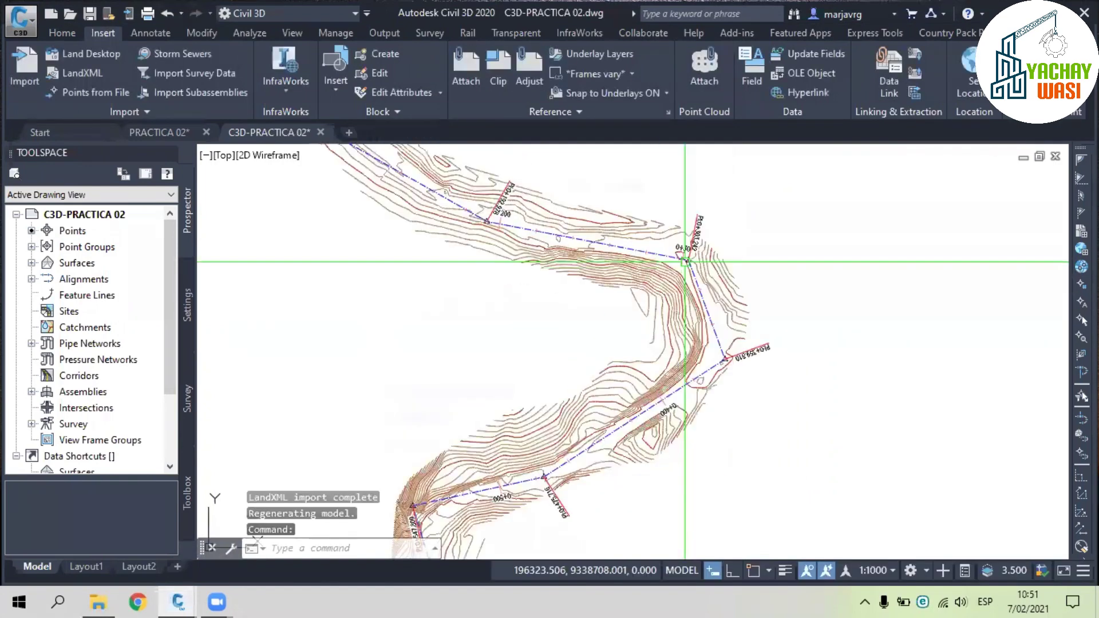
{"action": "mouse_move", "coordinate": [515, 169]}
{"action": "middle_mouse_down"}
{"action": "mouse_move", "coordinate": [638, 361]}
{"action": "mouse_move", "coordinate": [564, 75]}
{"action": "middle_mouse_up"}
{"action": "scroll", "coordinate": [638, 361], "scroll_direction": "down", "scroll_amount": 2}
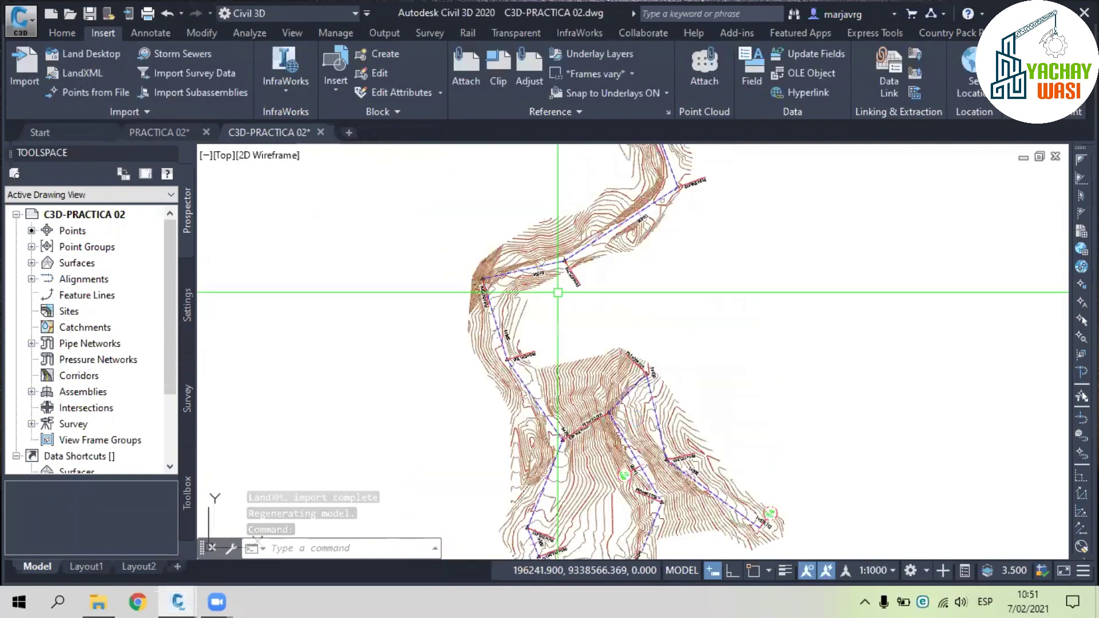
{"action": "middle_click_drag", "start_coordinate": [635, 419], "coordinate": [578, 231]}
{"action": "middle_click_drag", "start_coordinate": [744, 197], "coordinate": [746, 289]}
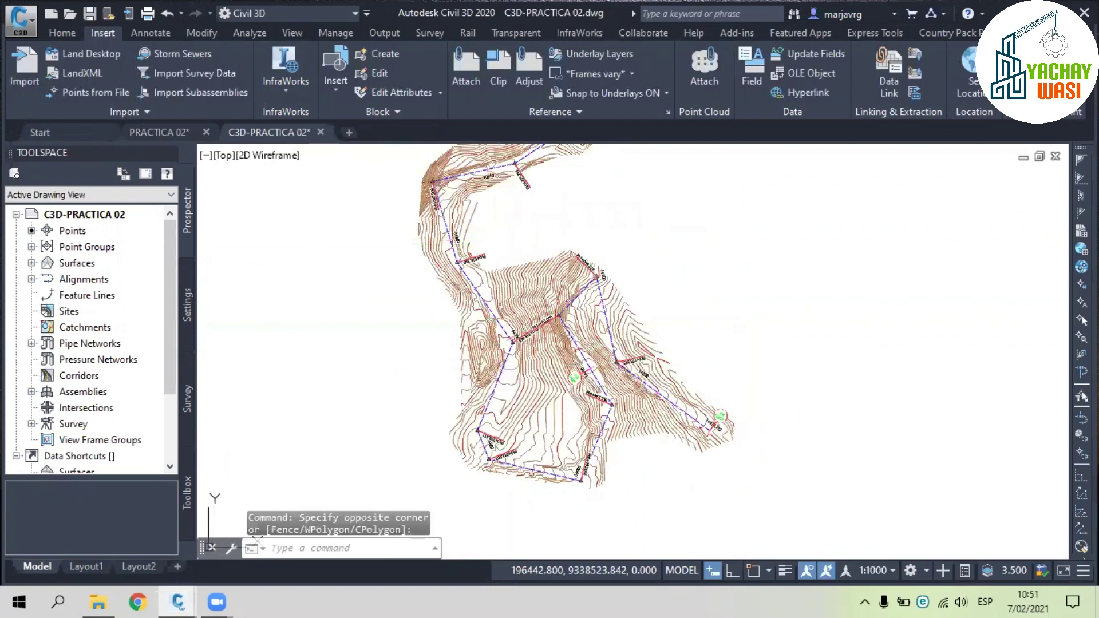
{"action": "key", "text": "Escape"}
{"action": "key", "text": "ctrl+s"}
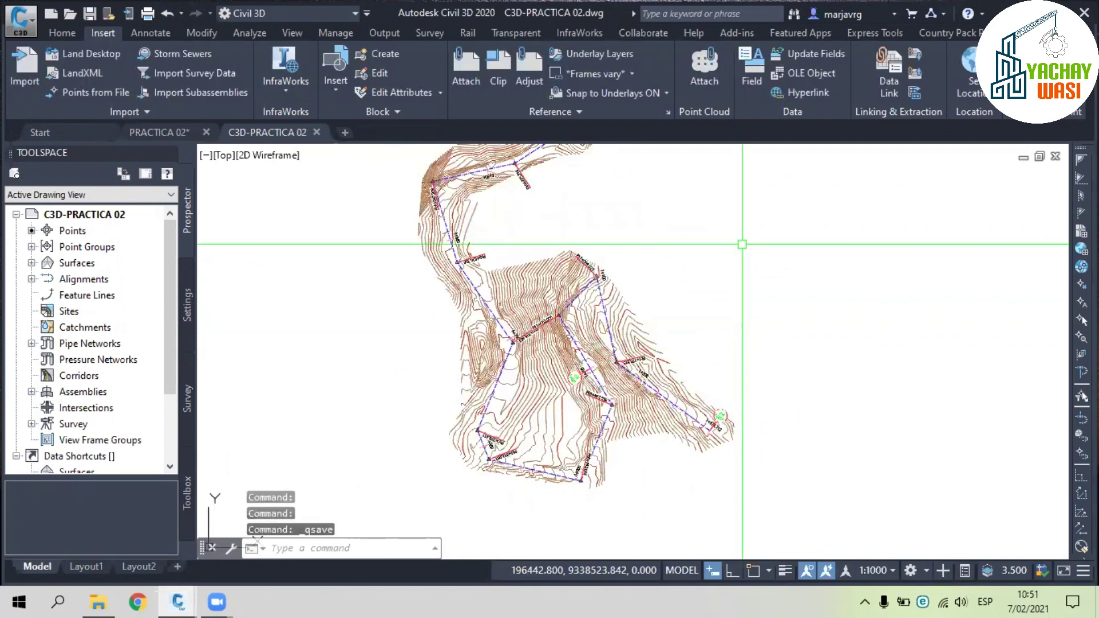
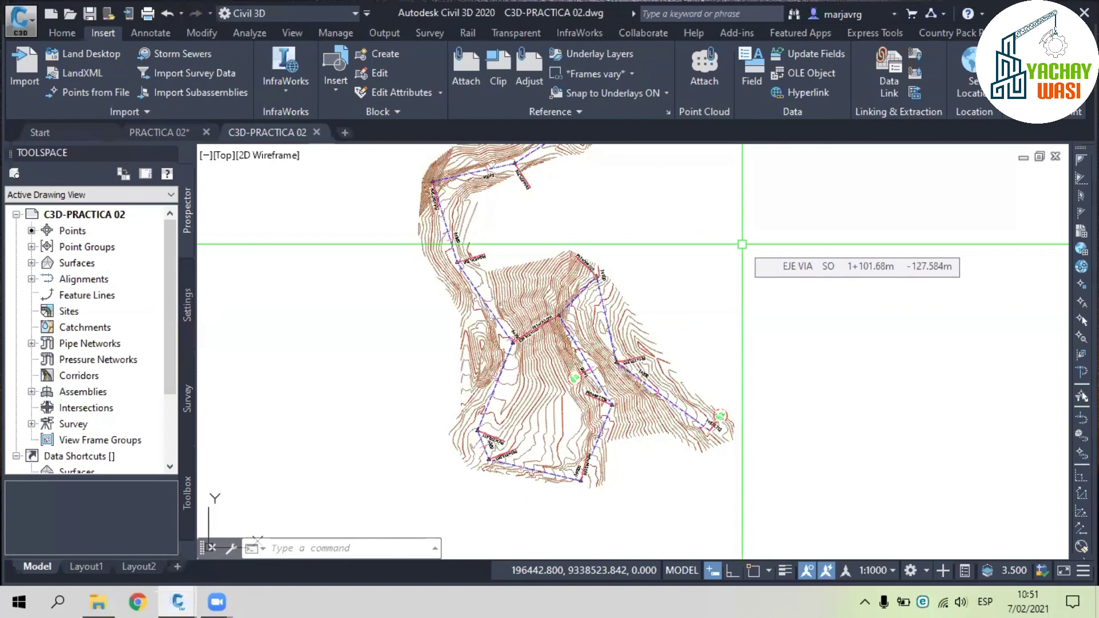
- Open Espirales.csv from the AVANZADO folder in Excel and review the start of the alignment in Civil 3D
{"action": "left_click", "coordinate": [96, 601]}
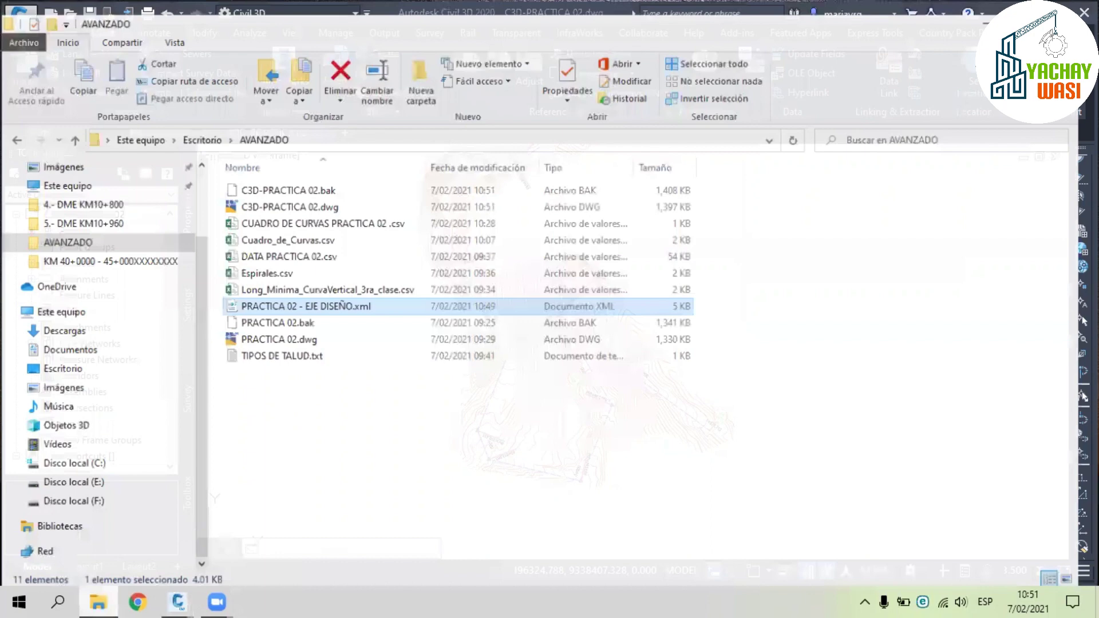
{"action": "left_click", "coordinate": [267, 264]}
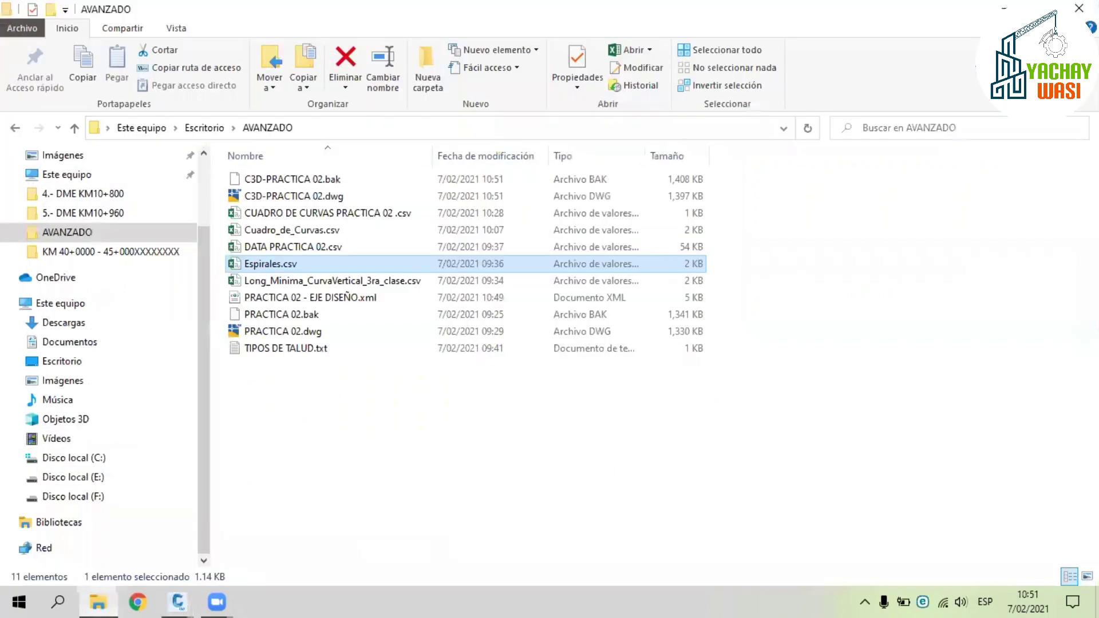
{"action": "left_click", "coordinate": [178, 602]}
{"action": "middle_click_drag", "start_coordinate": [732, 218], "coordinate": [816, 353]}
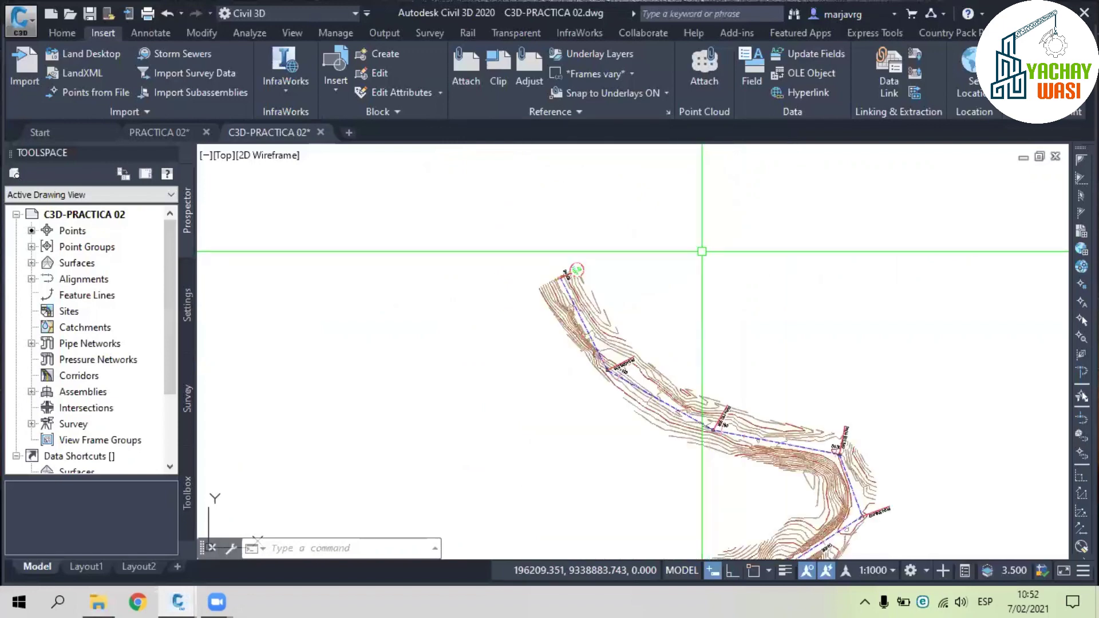
{"action": "middle_click_drag", "start_coordinate": [700, 251], "coordinate": [657, 194]}
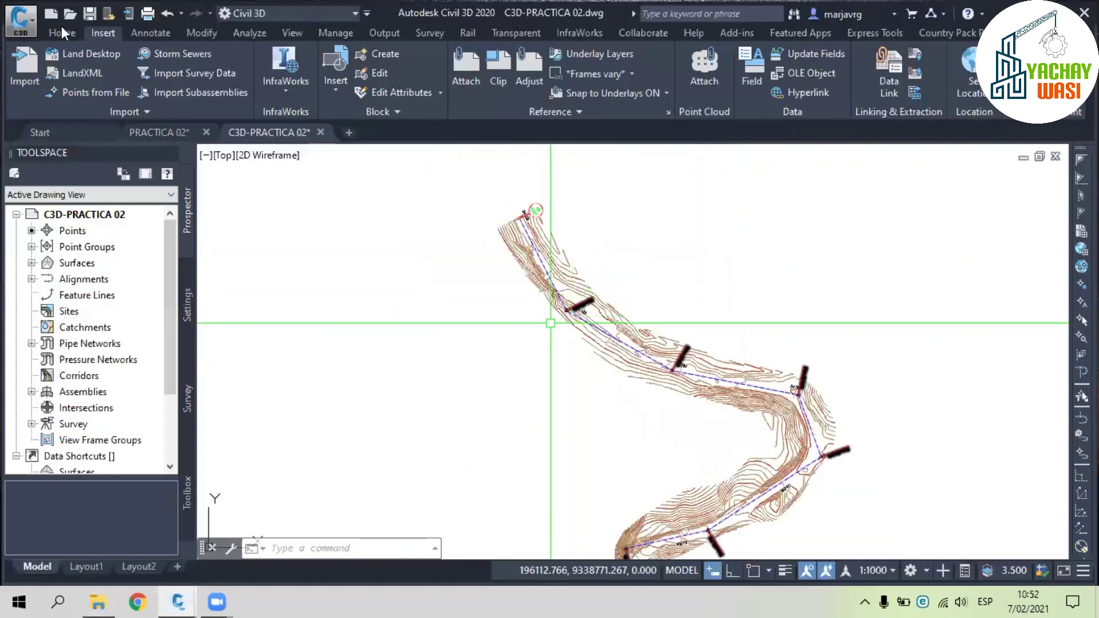
{"action": "scroll", "coordinate": [551, 323], "scroll_direction": "up", "scroll_amount": 4}
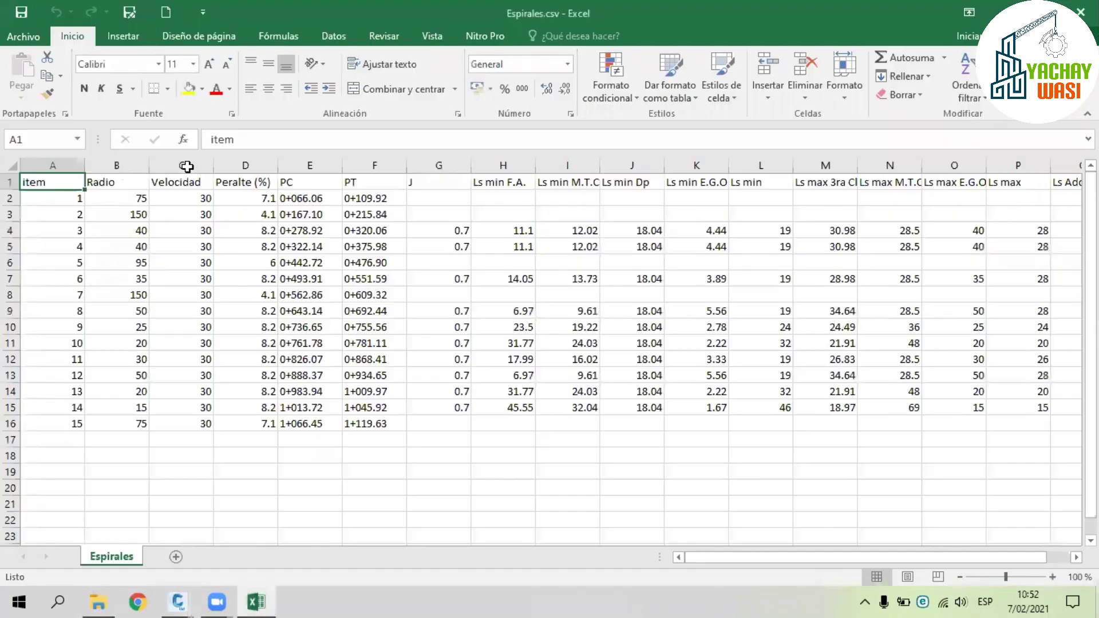
- Hide columns C through P in Espirales.csv, leaving only item, Radio and Ls Adoptado
{"action": "left_click_drag", "start_coordinate": [185, 164], "coordinate": [742, 298]}
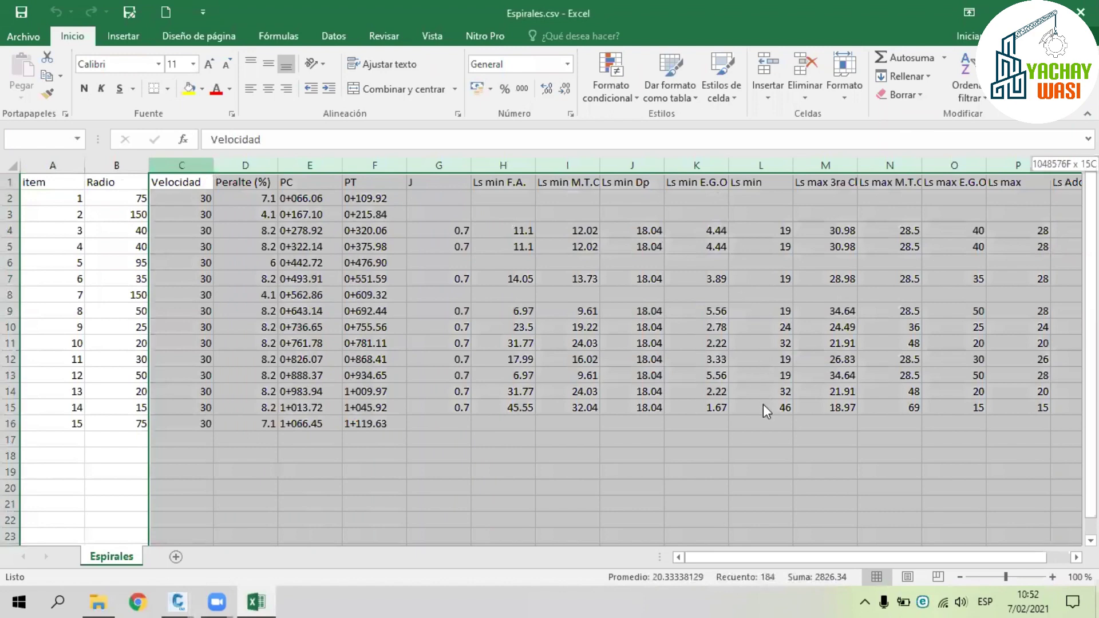
{"action": "left_click_drag", "start_coordinate": [764, 404], "coordinate": [755, 396]}
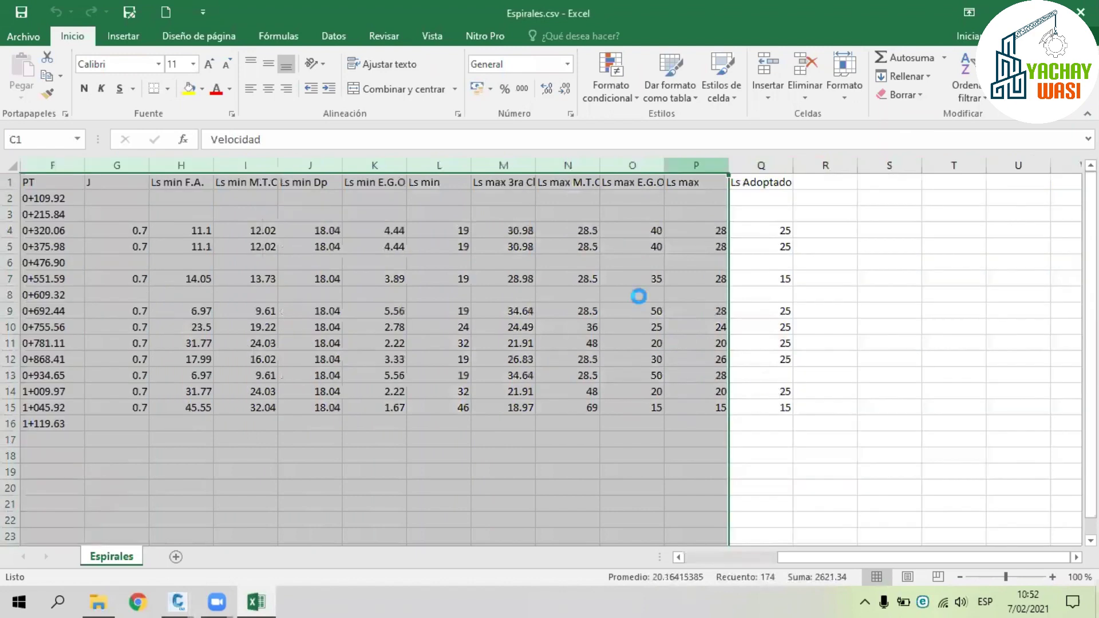
{"action": "key", "text": "shift+F10"}
{"action": "key", "text": "Up"}
{"action": "key", "text": "Up"}
{"action": "key", "text": "Return"}
{"action": "left_click", "coordinate": [374, 213]}
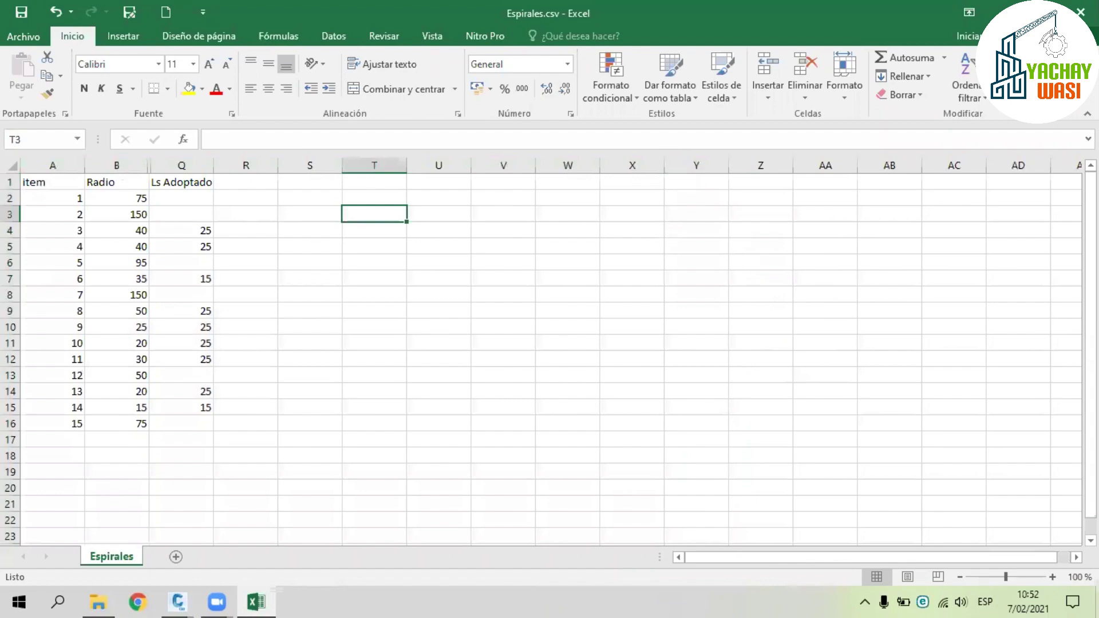
- Arrange the Espirales.csv workbook and the Civil 3D window side by side, leaving the larger share of the screen to the drawing
{"action": "double_click", "coordinate": [427, 26]}
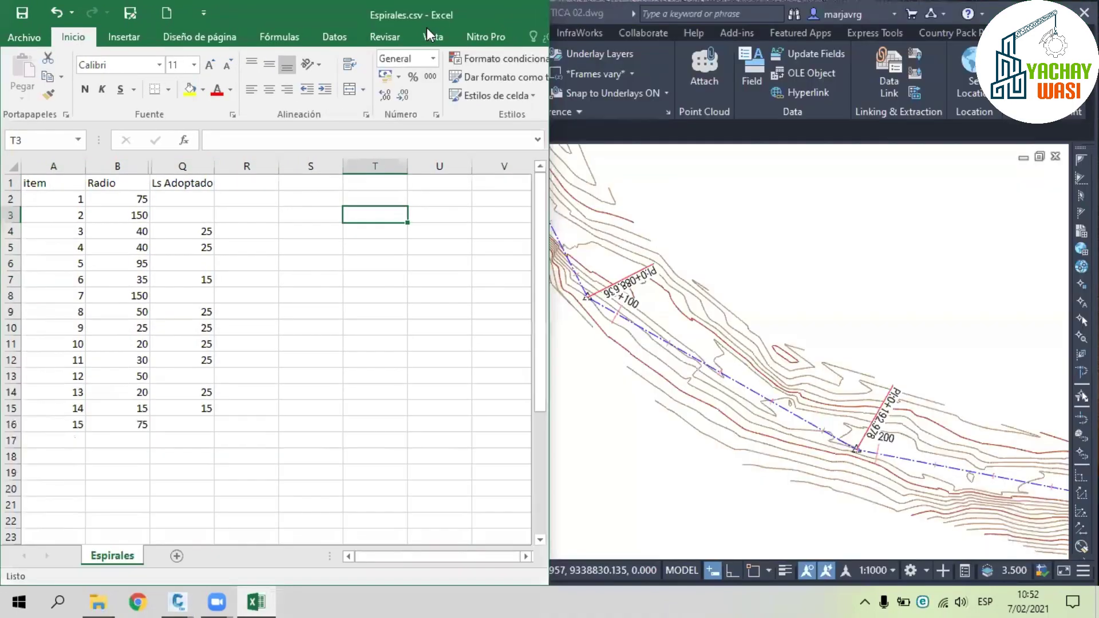
{"action": "left_click", "coordinate": [554, 256]}
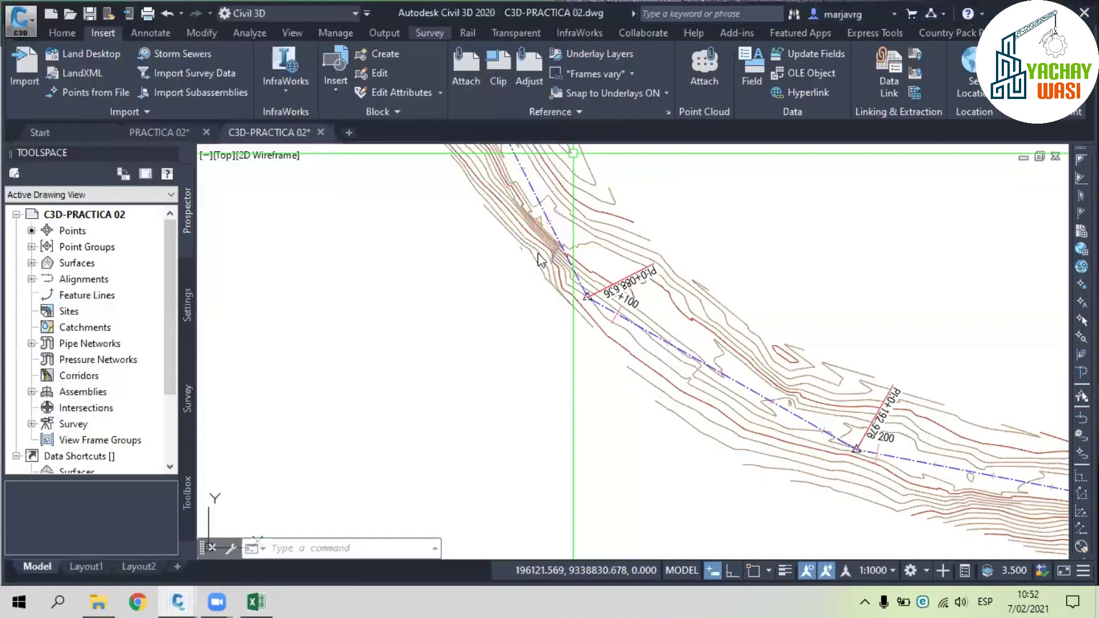
{"action": "key", "text": "super+Right"}
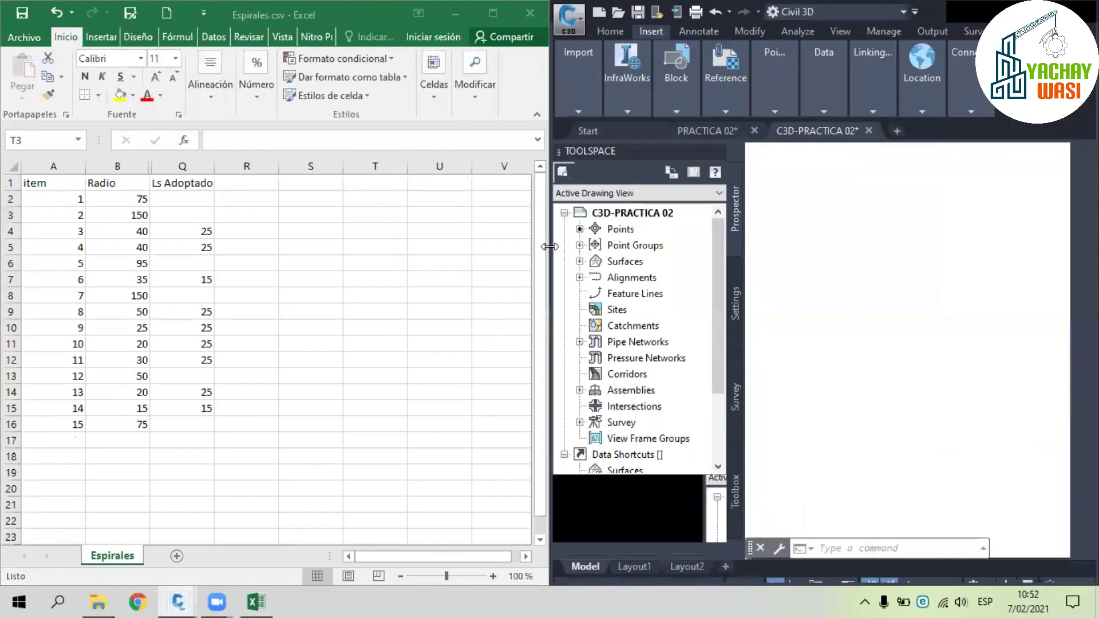
{"action": "left_click", "coordinate": [342, 261]}
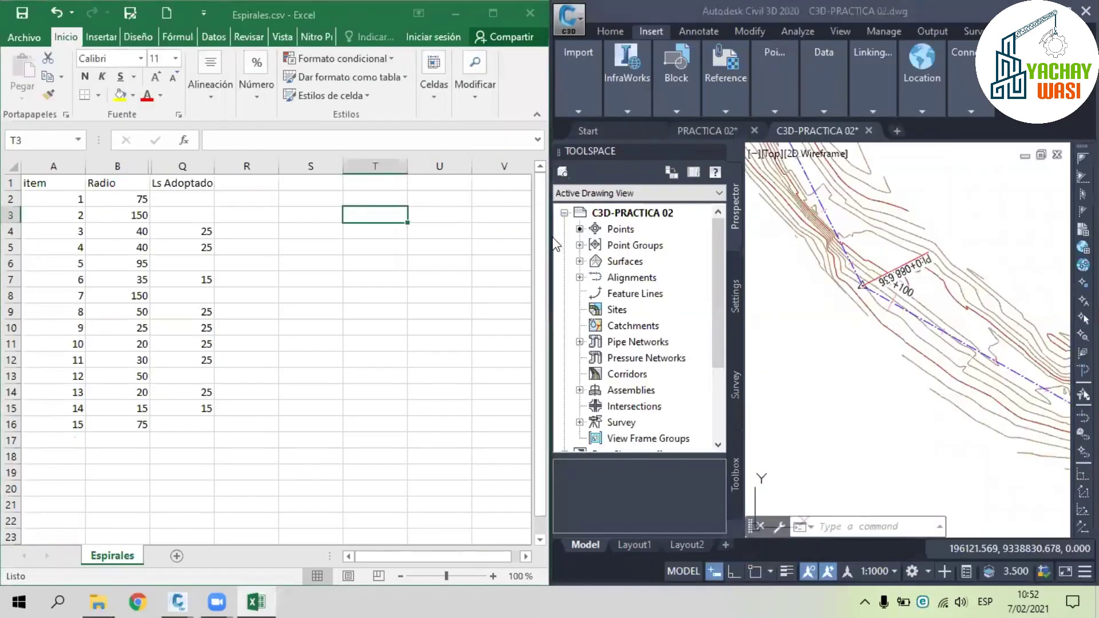
{"action": "left_click_drag", "start_coordinate": [550, 237], "coordinate": [277, 237]}
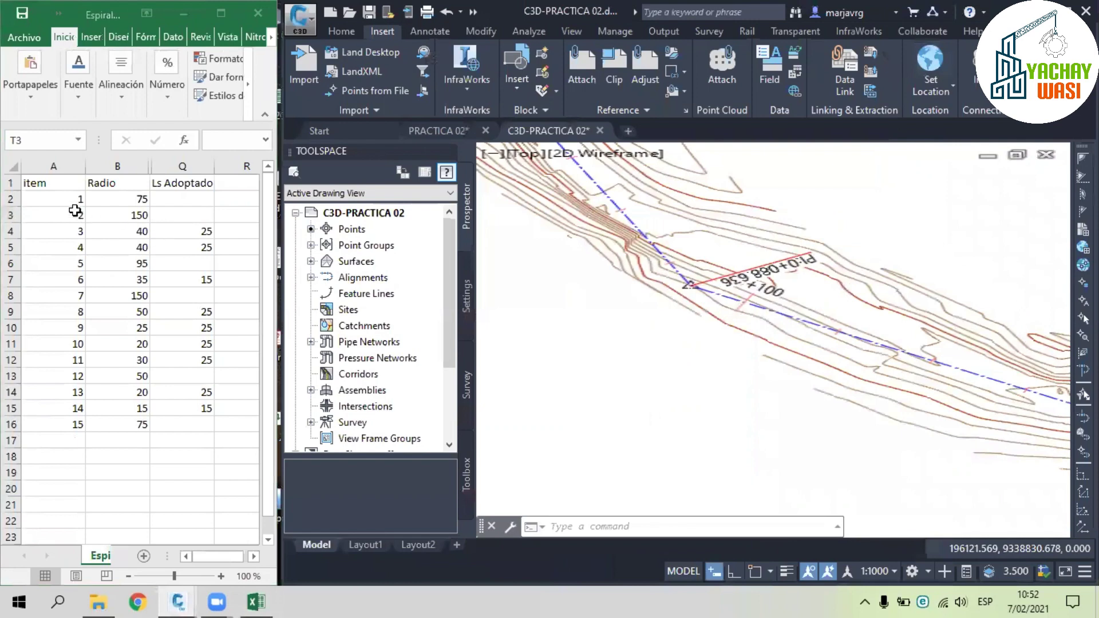
- Compare items 1 to 15 of the spiral table with the intersection points along the whole alignment
{"action": "left_click_drag", "start_coordinate": [74, 200], "coordinate": [75, 424]}
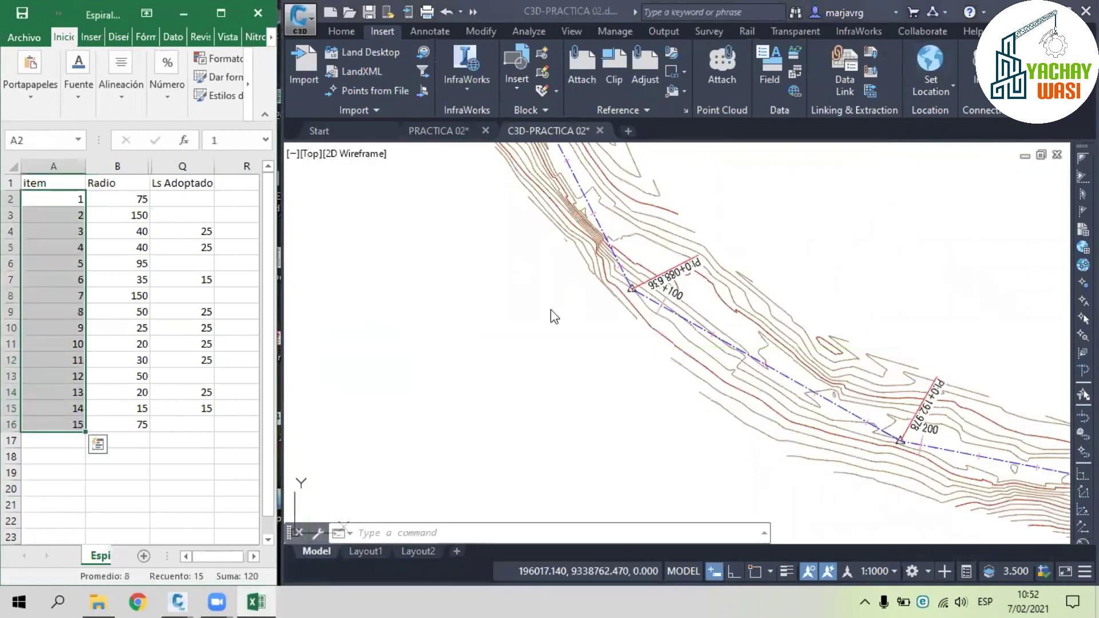
{"action": "left_click", "coordinate": [554, 317]}
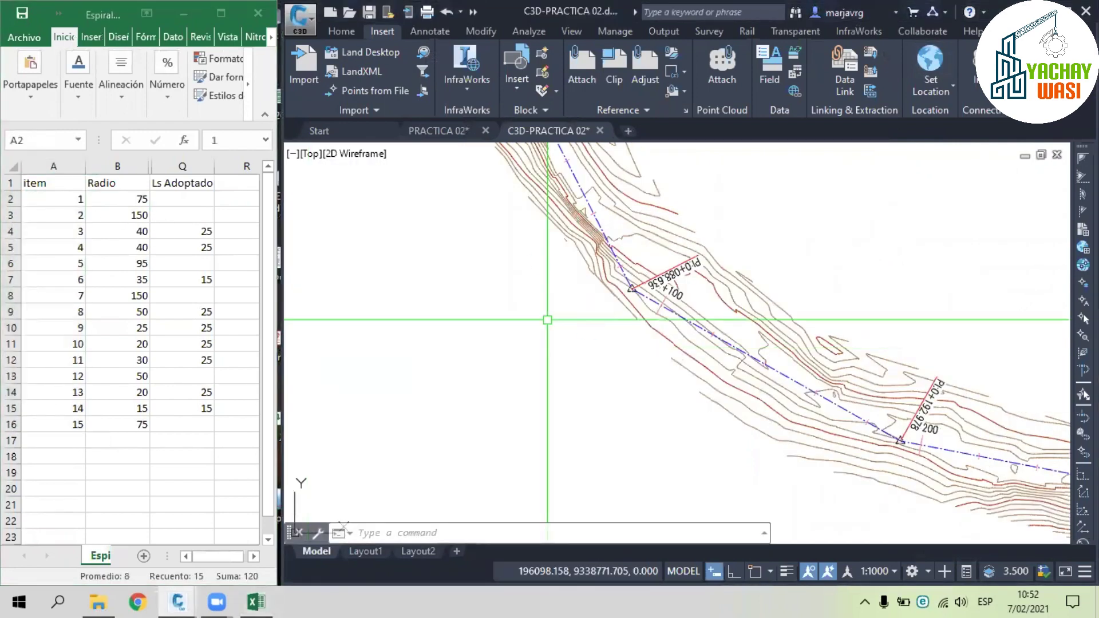
{"action": "scroll", "coordinate": [548, 320], "scroll_direction": "down", "scroll_amount": 5}
{"action": "scroll", "coordinate": [579, 305], "scroll_direction": "up", "scroll_amount": 4}
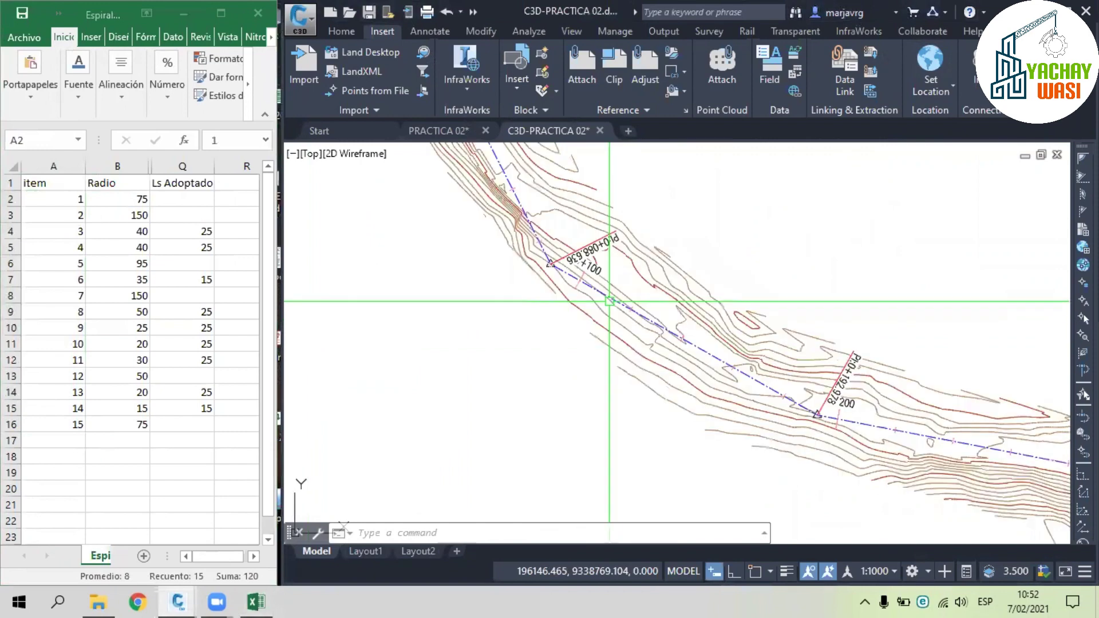
{"action": "scroll", "coordinate": [596, 283], "scroll_direction": "down", "scroll_amount": 2}
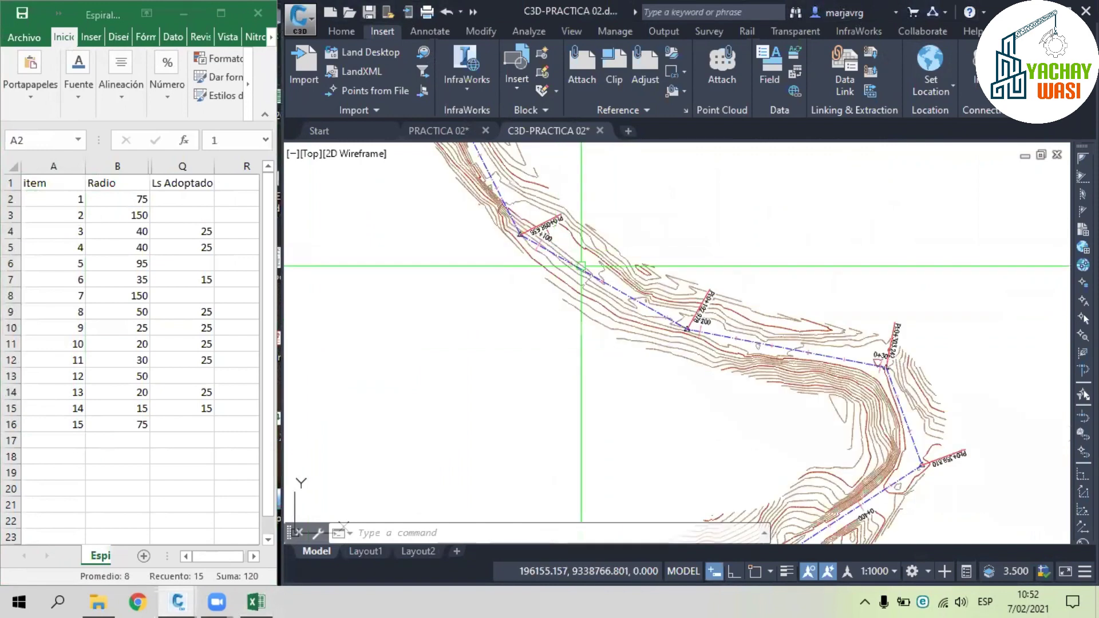
{"action": "scroll", "coordinate": [581, 205], "scroll_direction": "down", "scroll_amount": 1}
{"action": "scroll", "coordinate": [717, 394], "scroll_direction": "down", "scroll_amount": 2}
{"action": "middle_click_drag", "start_coordinate": [725, 488], "coordinate": [639, 318]}
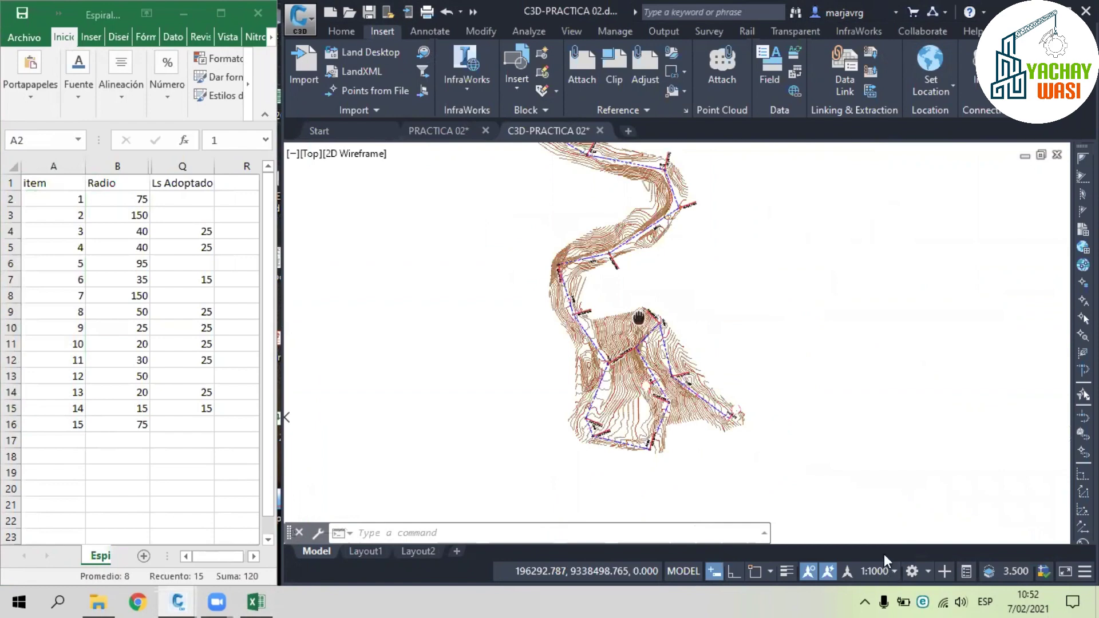
- Set the drawing's annotation scale to 1:500, check the alignment labels and save the drawing
{"action": "middle_click_drag", "start_coordinate": [639, 318], "coordinate": [630, 302]}
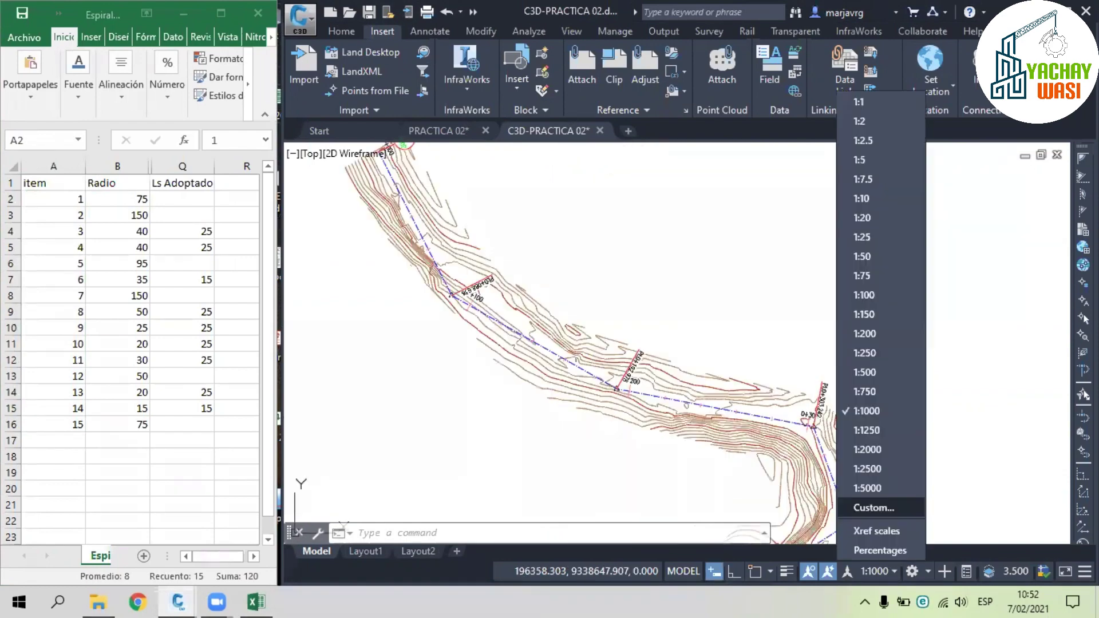
{"action": "left_click", "coordinate": [875, 375]}
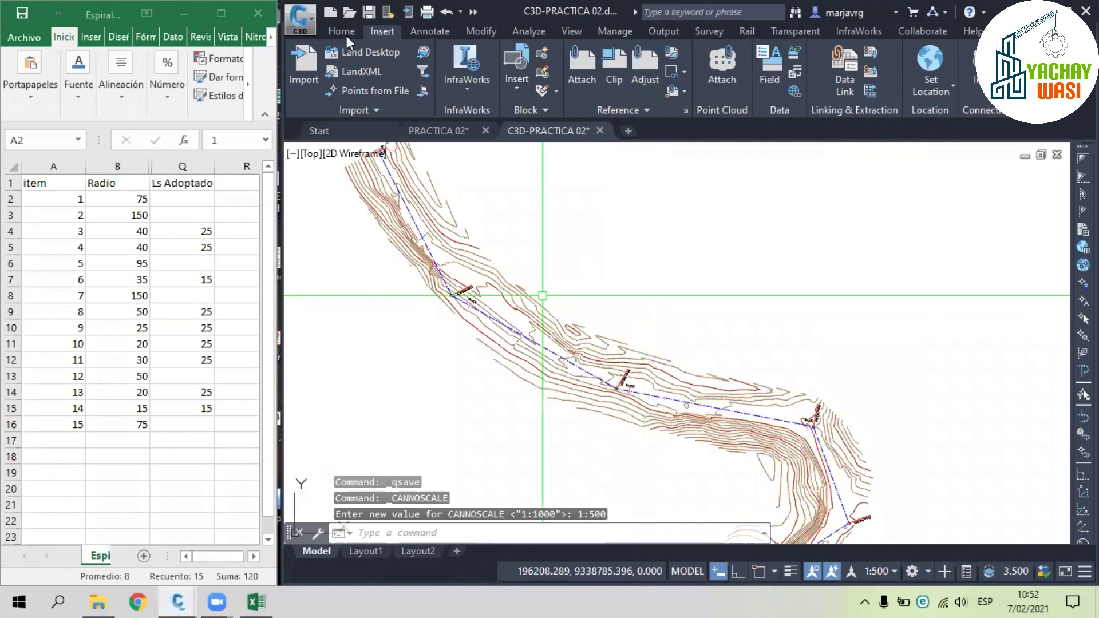
{"action": "scroll", "coordinate": [453, 292], "scroll_direction": "up", "scroll_amount": 5}
{"action": "scroll", "coordinate": [576, 436], "scroll_direction": "down", "scroll_amount": 4}
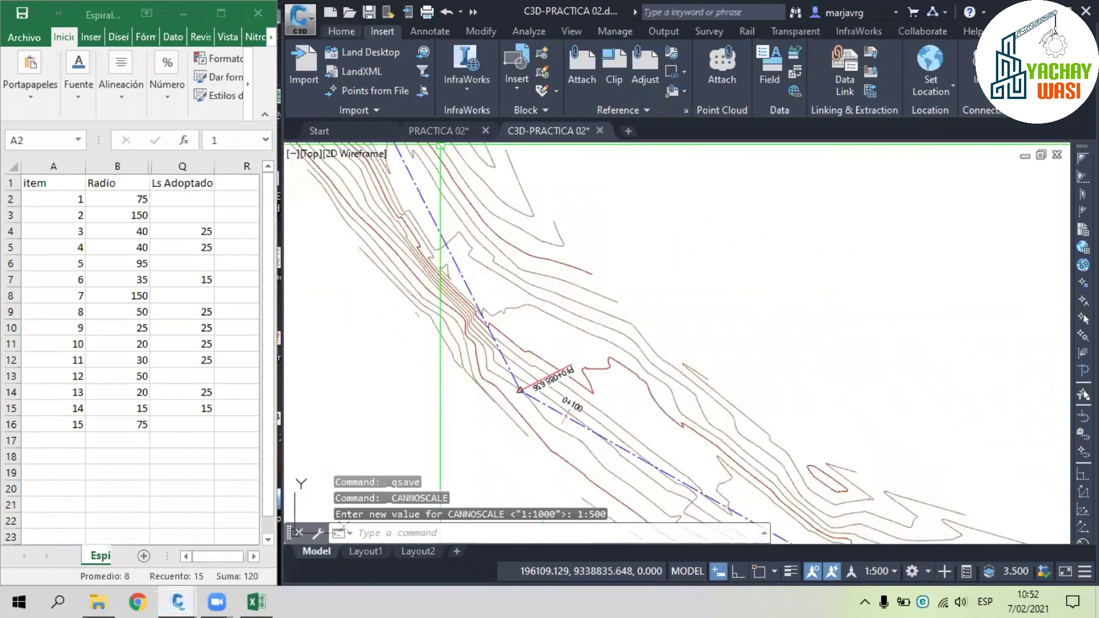
{"action": "scroll", "coordinate": [754, 290], "scroll_direction": "down", "scroll_amount": 3}
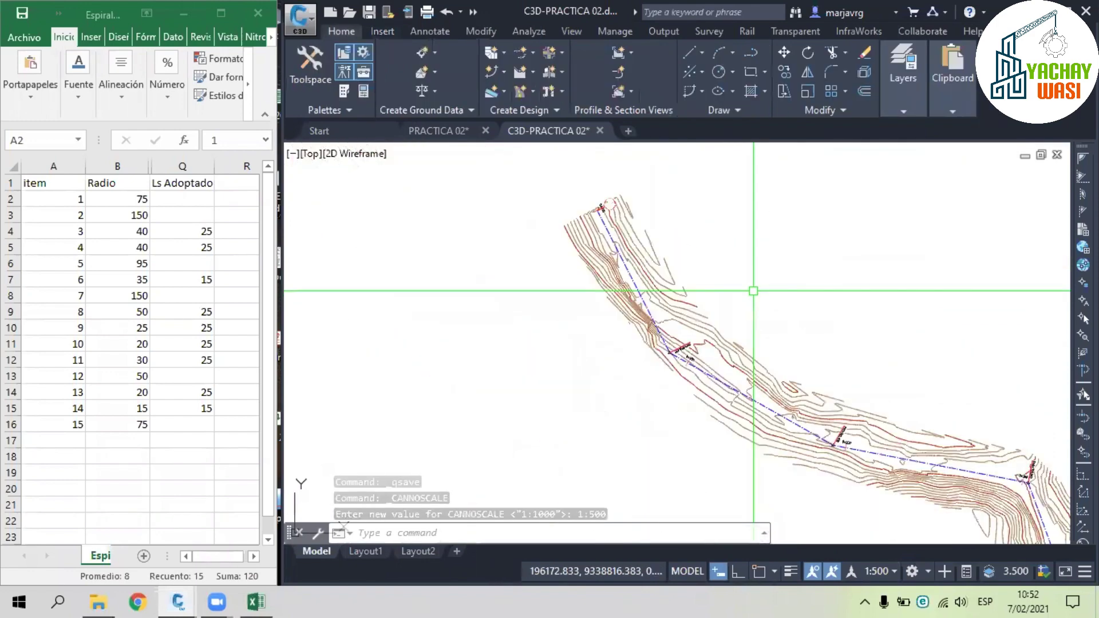
{"action": "middle_click_drag", "start_coordinate": [753, 290], "coordinate": [611, 251]}
{"action": "key", "text": "ctrl+s"}
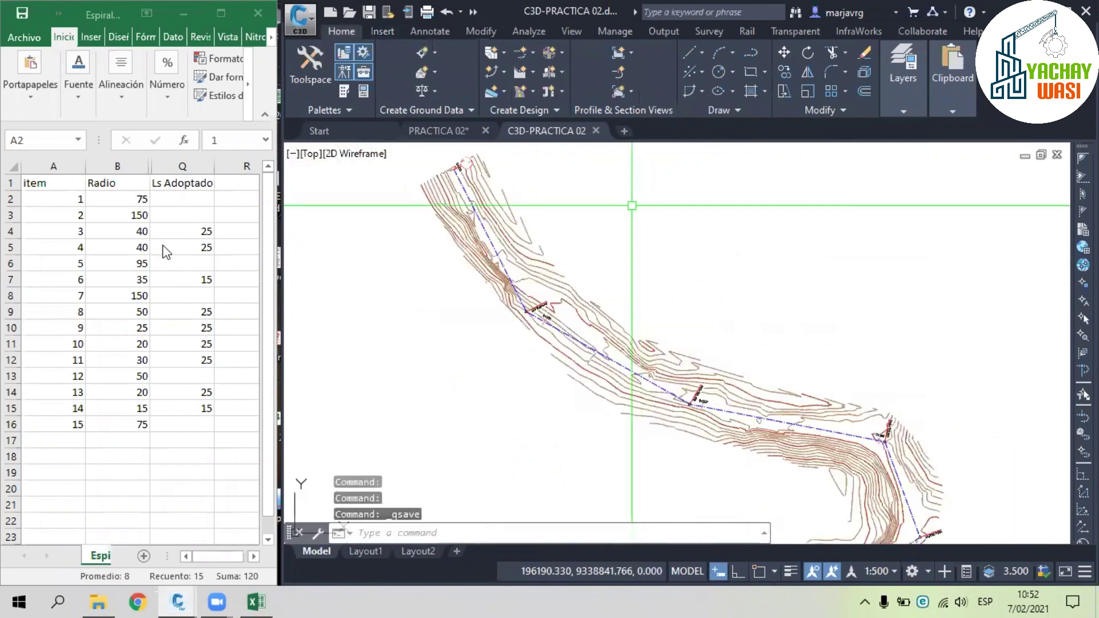
- Review which items in the table have an Ls Adoptado value: 3, 4, 6, 8 to 11, 13 and 14
{"action": "left_click", "coordinate": [205, 245]}
{"action": "left_click_drag", "start_coordinate": [205, 231], "coordinate": [81, 278]}
{"action": "left_click_drag", "start_coordinate": [205, 312], "coordinate": [74, 363]}
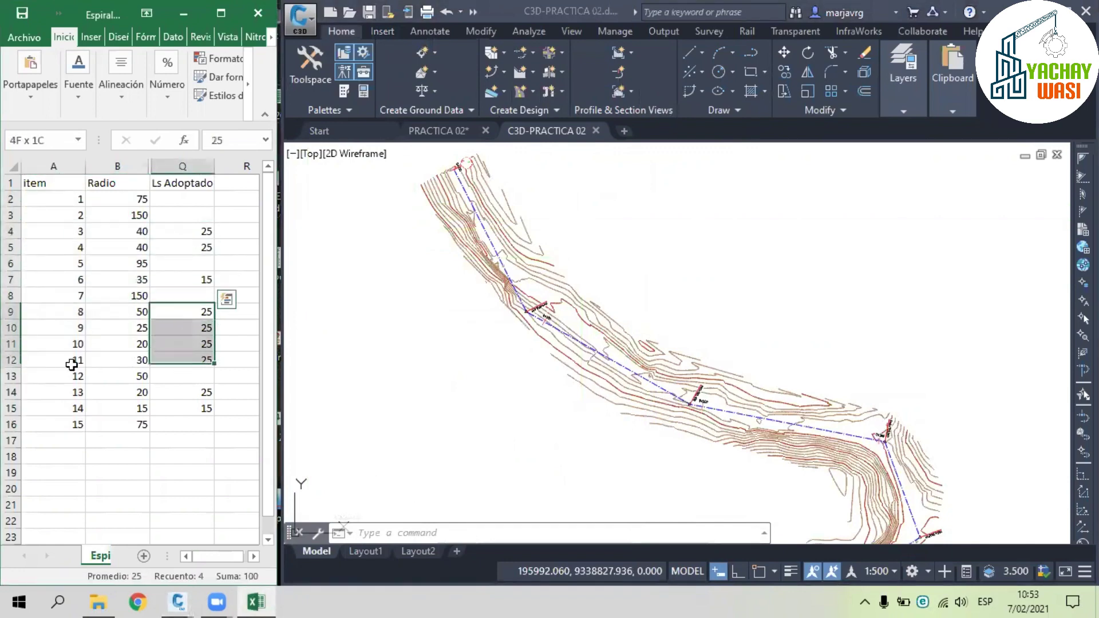
{"action": "left_click_drag", "start_coordinate": [206, 392], "coordinate": [61, 407]}
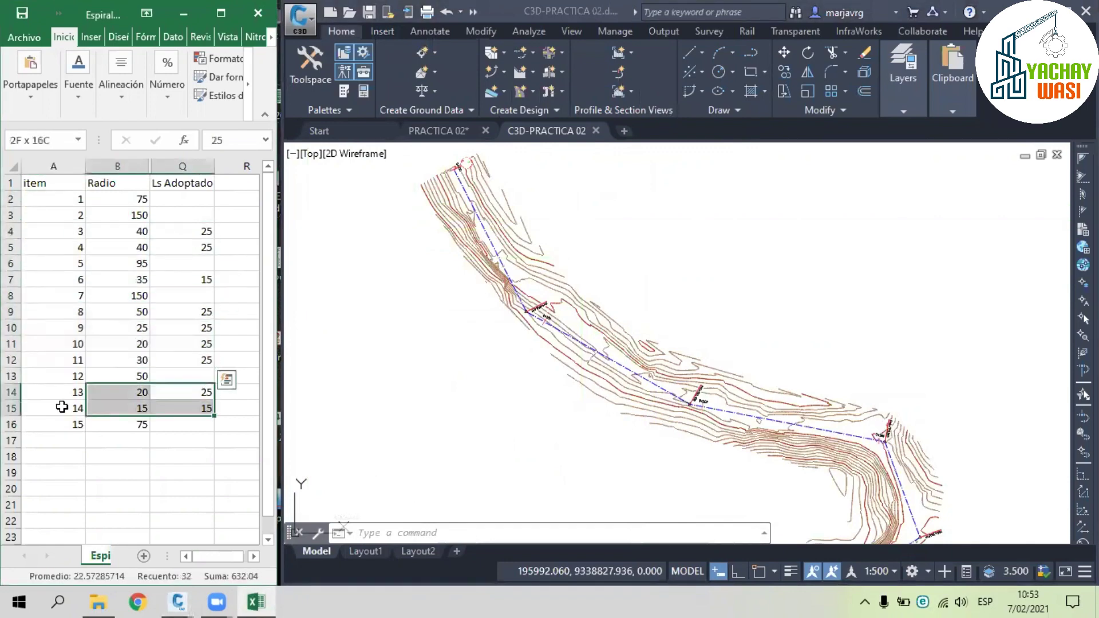
{"action": "left_click", "coordinate": [182, 327]}
{"action": "left_click", "coordinate": [590, 274]}
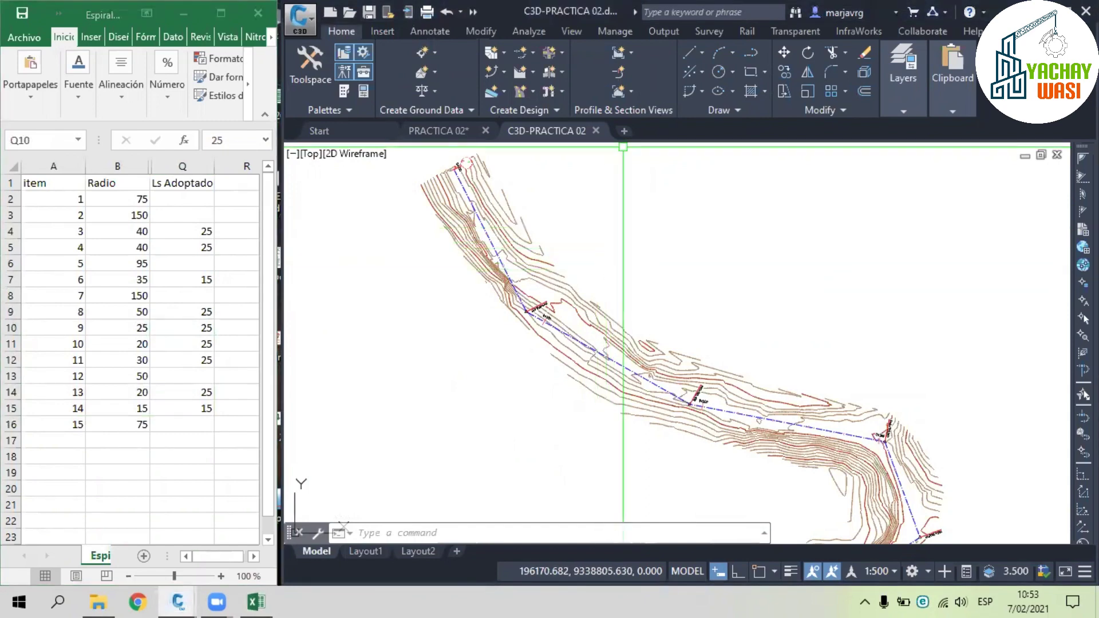
- Open the Alignment Layout Tools for the EJE VIA alignment with the Geometry Editor and clear the selection
{"action": "middle_click_drag", "start_coordinate": [664, 209], "coordinate": [665, 189]}
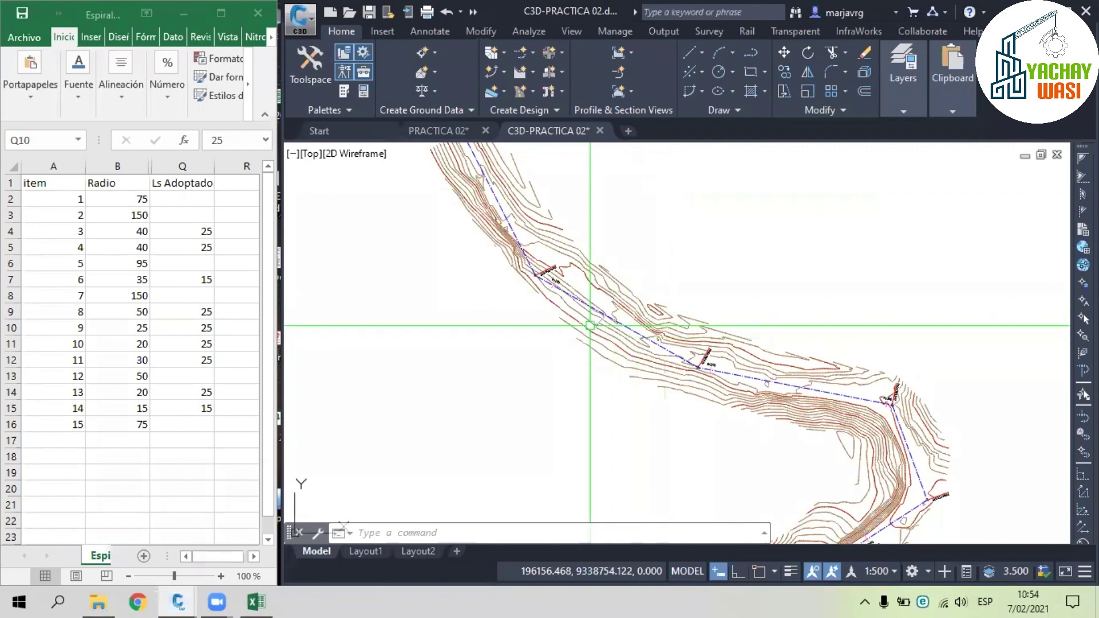
{"action": "scroll", "coordinate": [590, 326], "scroll_direction": "up", "scroll_amount": 2}
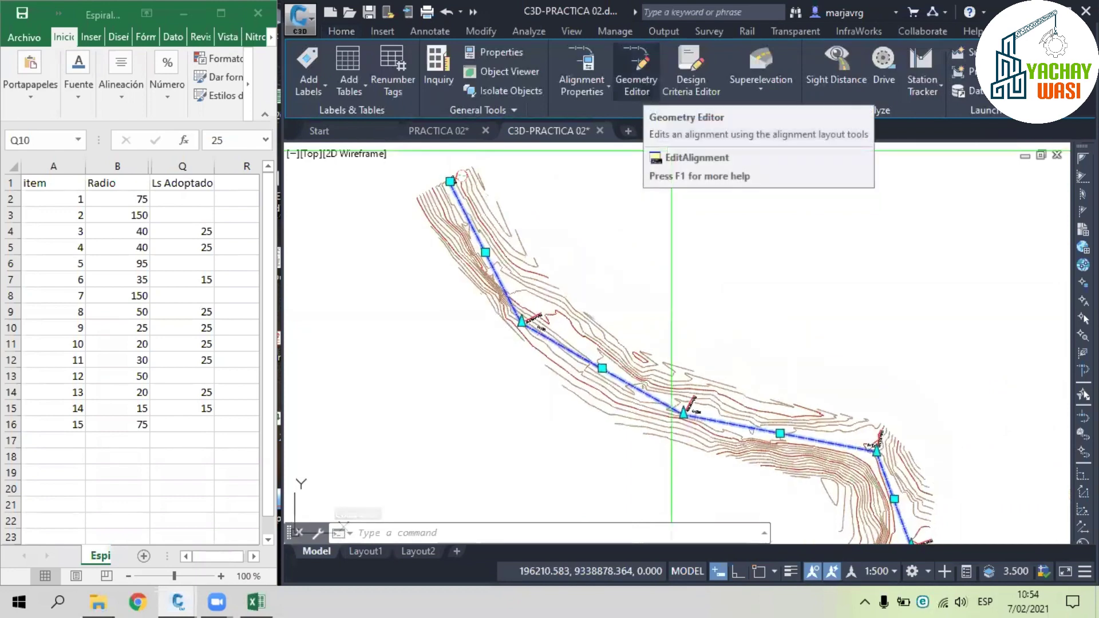
{"action": "left_click", "coordinate": [637, 72]}
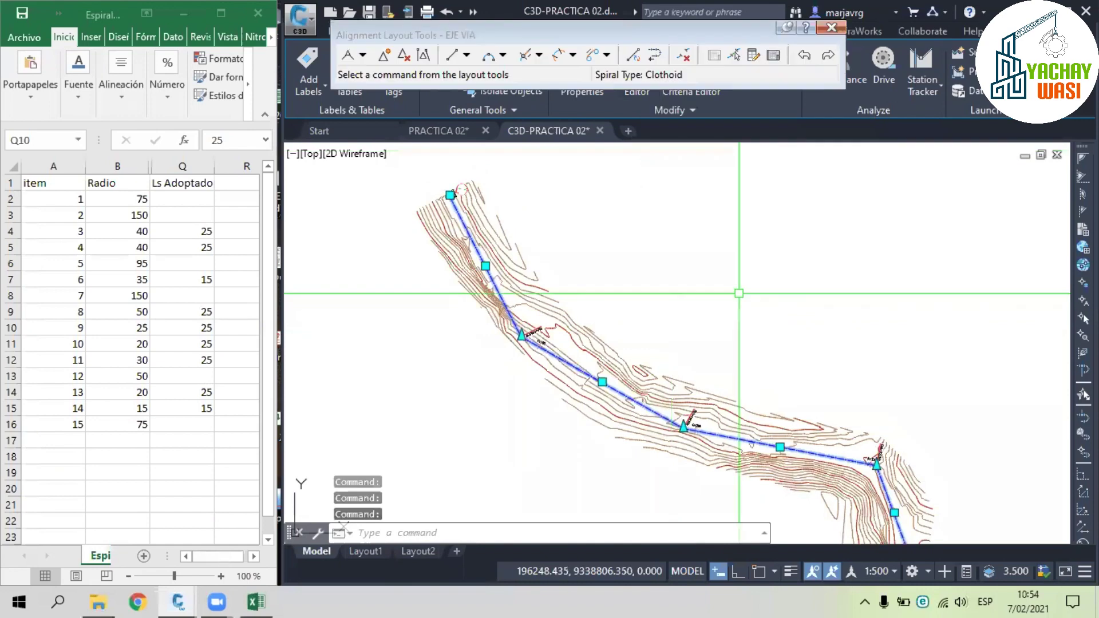
{"action": "middle_click_drag", "start_coordinate": [739, 294], "coordinate": [706, 250]}
{"action": "key", "text": "Escape"}
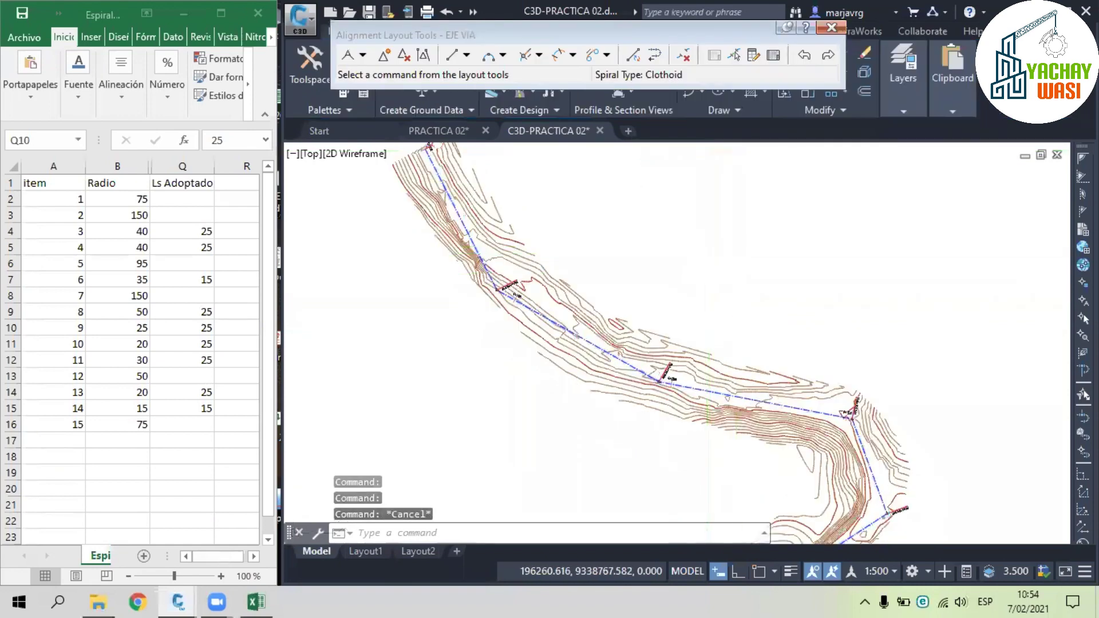
- Examine the full alignment and check the Ls Adoptado column for items with and without a spiral length
{"action": "scroll", "coordinate": [736, 319], "scroll_direction": "down", "scroll_amount": 3}
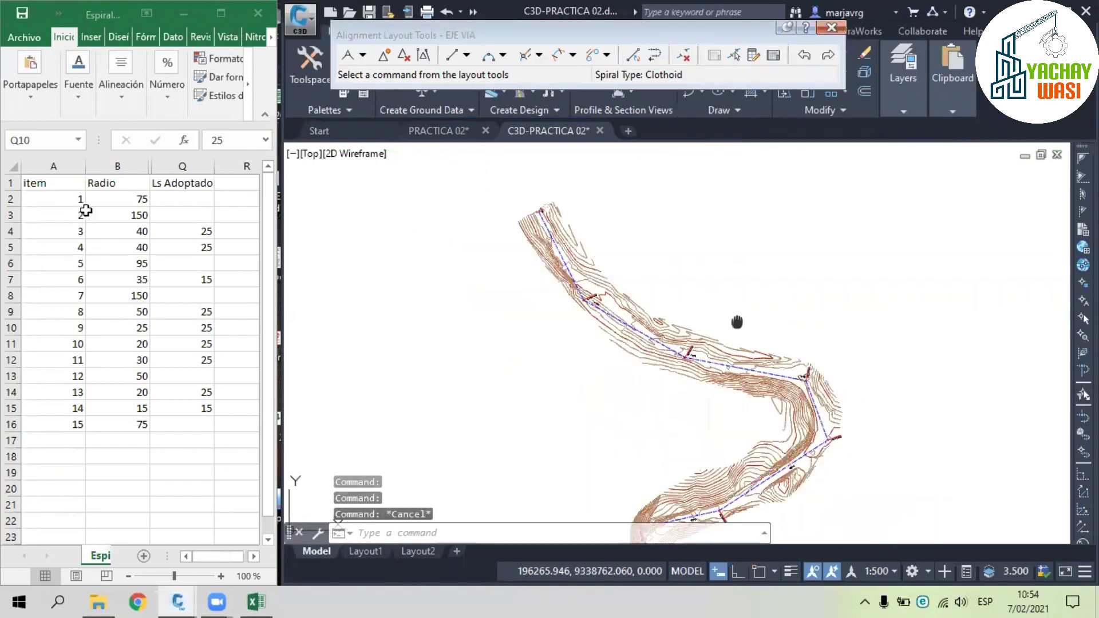
{"action": "mouse_move", "coordinate": [737, 319]}
{"action": "middle_mouse_down"}
{"action": "mouse_move", "coordinate": [644, 278]}
{"action": "mouse_move", "coordinate": [648, 252]}
{"action": "middle_mouse_up"}
{"action": "left_click_drag", "start_coordinate": [184, 198], "coordinate": [197, 213]}
{"action": "left_click", "coordinate": [204, 267]}
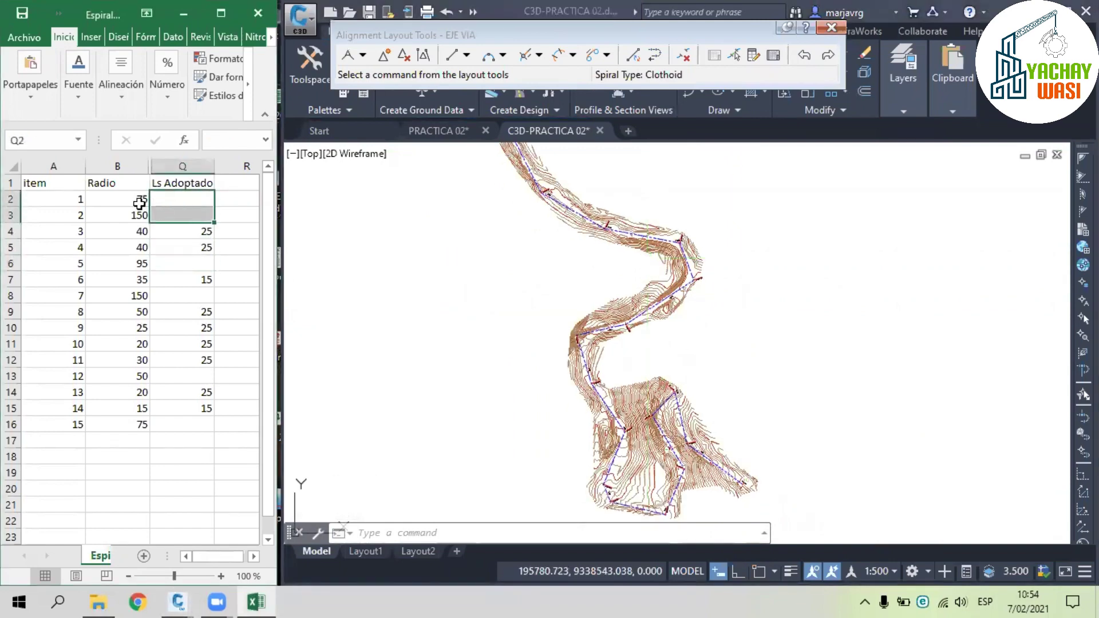
{"action": "left_click", "coordinate": [207, 262]}
{"action": "left_click_drag", "start_coordinate": [206, 239], "coordinate": [206, 251]}
{"action": "left_click", "coordinate": [208, 279]}
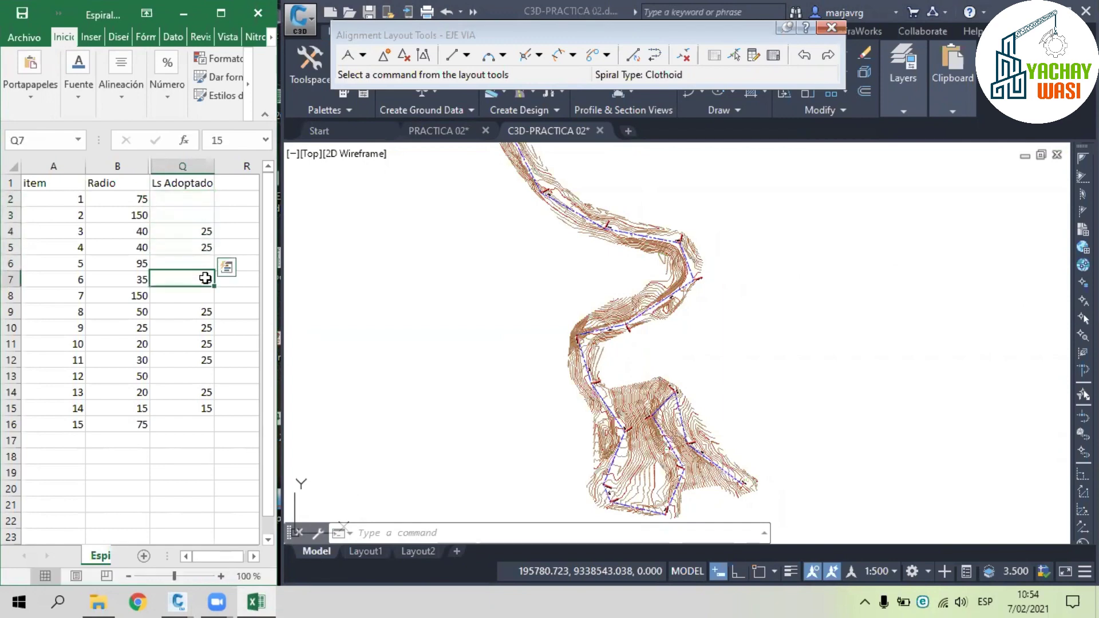
{"action": "left_click", "coordinate": [207, 314]}
- Fill the rows of items 1, 2, 5 and 7, which have no spiral length, with yellow
{"action": "left_click_drag", "start_coordinate": [59, 200], "coordinate": [184, 216]}
{"action": "left_click", "coordinate": [86, 107]}
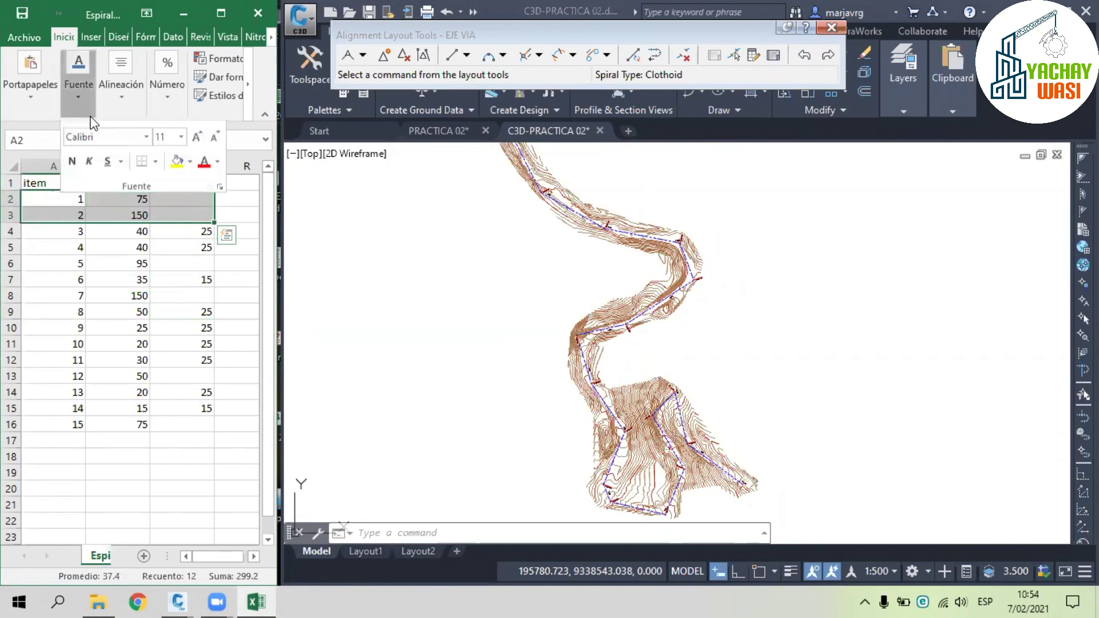
{"action": "left_click", "coordinate": [177, 162]}
{"action": "left_click_drag", "start_coordinate": [206, 262], "coordinate": [55, 263]}
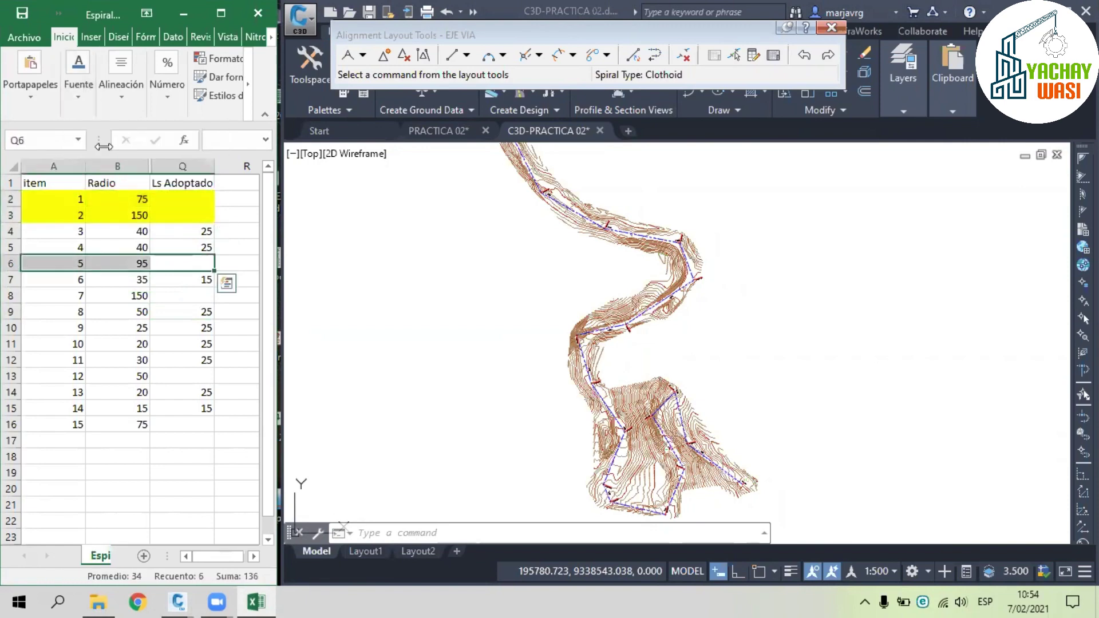
{"action": "left_click", "coordinate": [87, 99]}
{"action": "left_click", "coordinate": [177, 161]}
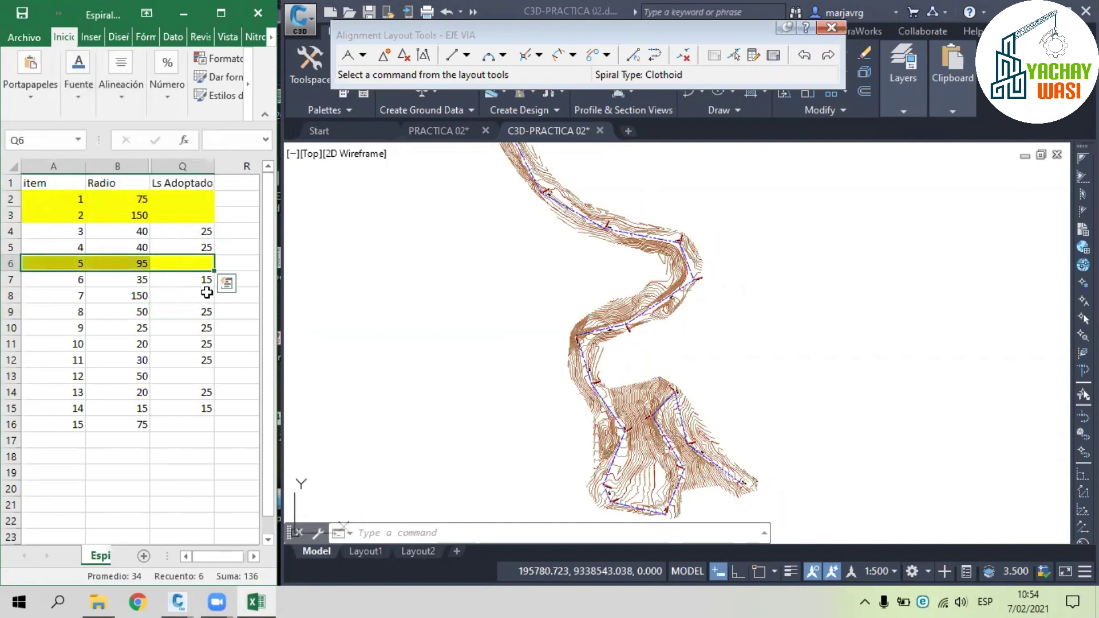
{"action": "left_click_drag", "start_coordinate": [207, 296], "coordinate": [68, 290]}
{"action": "left_click", "coordinate": [80, 91]}
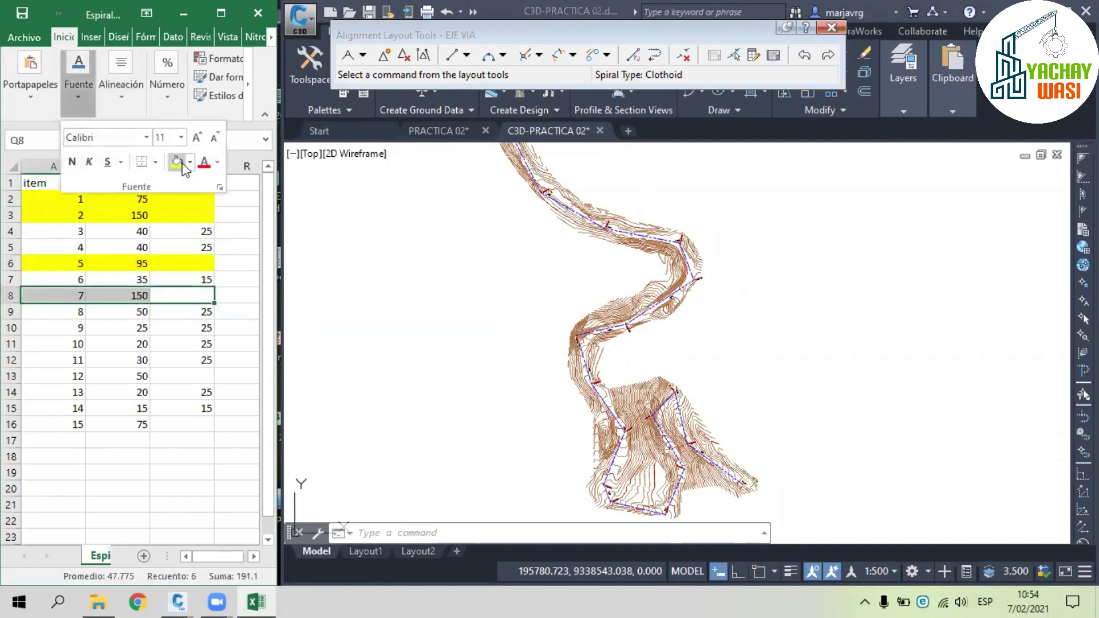
{"action": "left_click", "coordinate": [177, 162]}
- Fill the rows of items 12 and 15, which have no spiral length, with yellow
{"action": "left_click", "coordinate": [200, 373]}
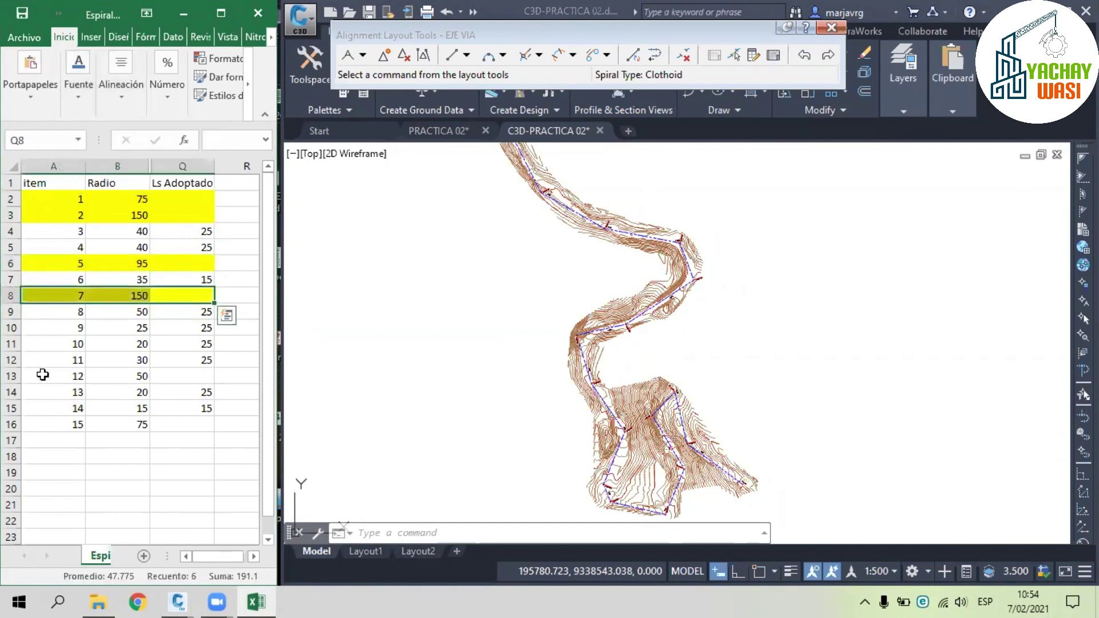
{"action": "left_click_drag", "start_coordinate": [202, 375], "coordinate": [71, 376]}
{"action": "left_click", "coordinate": [80, 92]}
{"action": "left_click", "coordinate": [177, 161]}
{"action": "left_click", "coordinate": [197, 419]}
{"action": "left_click_drag", "start_coordinate": [202, 420], "coordinate": [71, 419]}
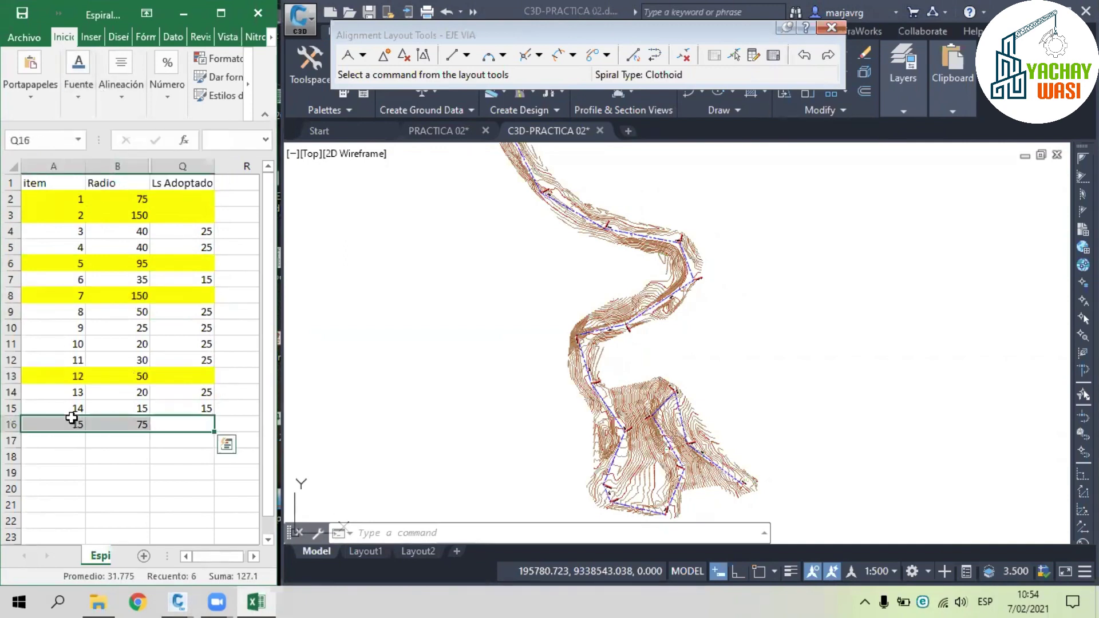
{"action": "left_click", "coordinate": [92, 93]}
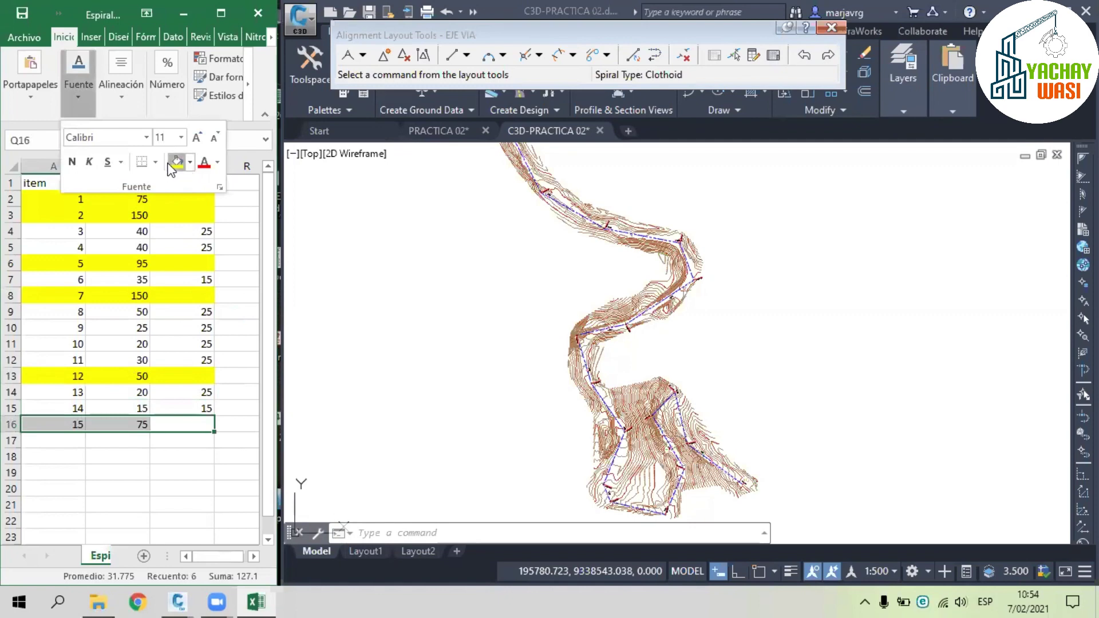
{"action": "left_click", "coordinate": [174, 163]}
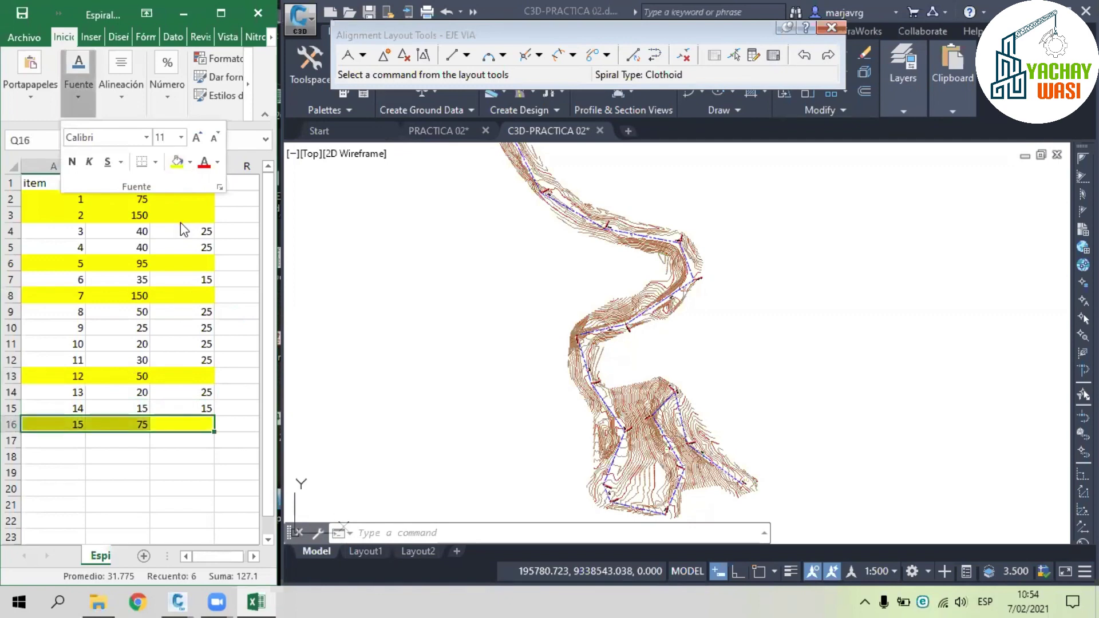
- Add a free curve fillet between the two tangents at the alignment's first PI, with solution angle Lessthan180 and item 1's radius of 75 m
{"action": "left_click", "coordinate": [54, 199]}
{"action": "middle_click_drag", "start_coordinate": [483, 240], "coordinate": [489, 363]}
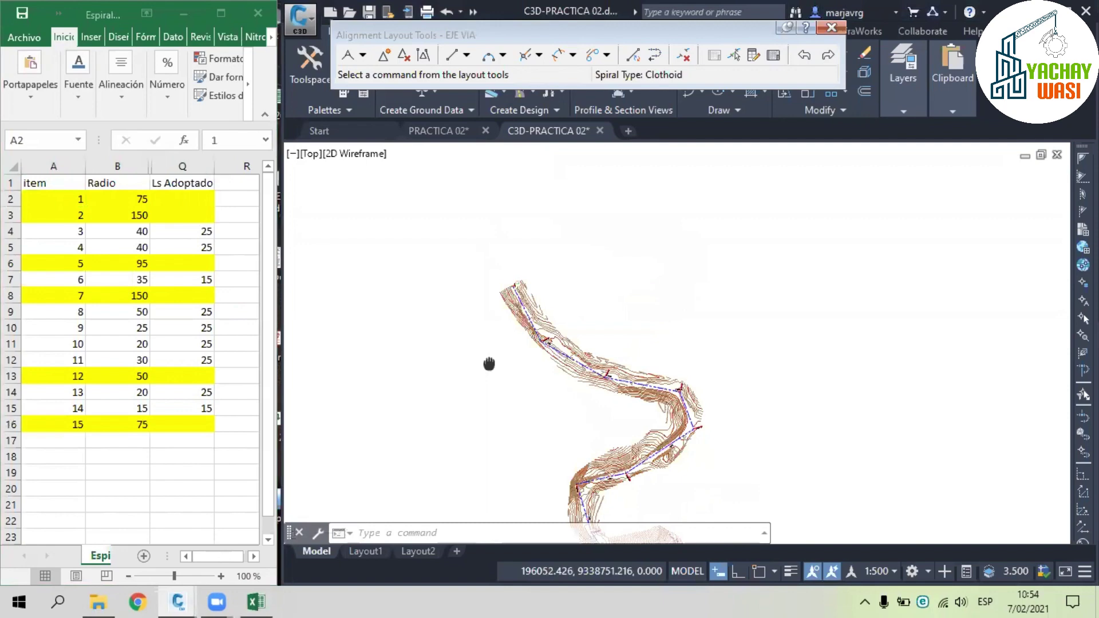
{"action": "scroll", "coordinate": [548, 329], "scroll_direction": "up", "scroll_amount": 8}
{"action": "mouse_move", "coordinate": [548, 328]}
{"action": "middle_mouse_down"}
{"action": "mouse_move", "coordinate": [528, 289]}
{"action": "mouse_move", "coordinate": [547, 237]}
{"action": "middle_mouse_up"}
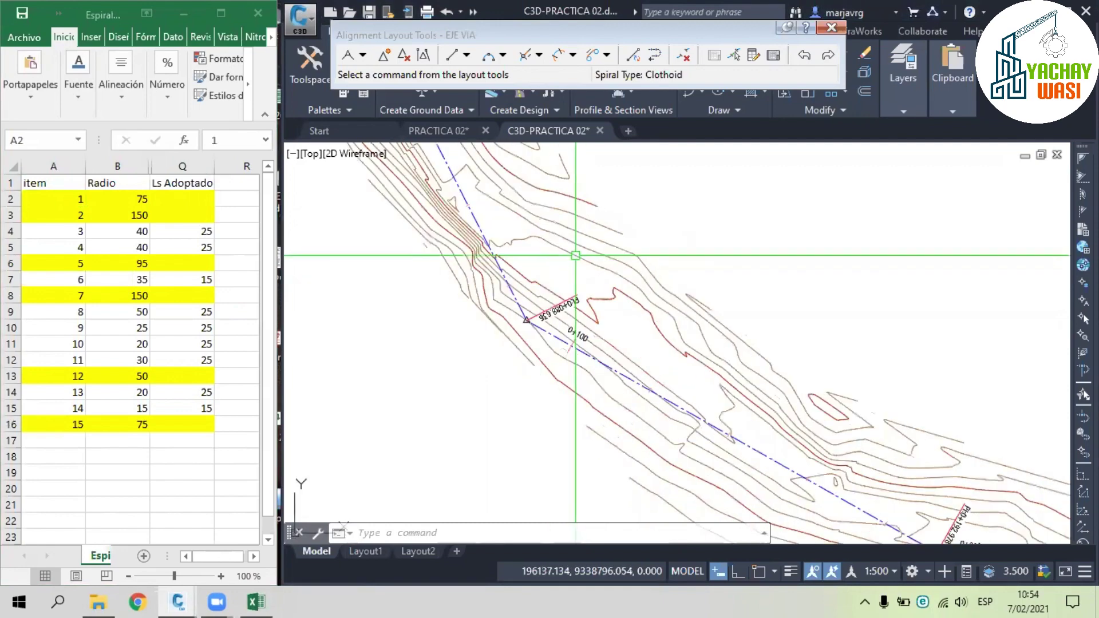
{"action": "left_click", "coordinate": [504, 56]}
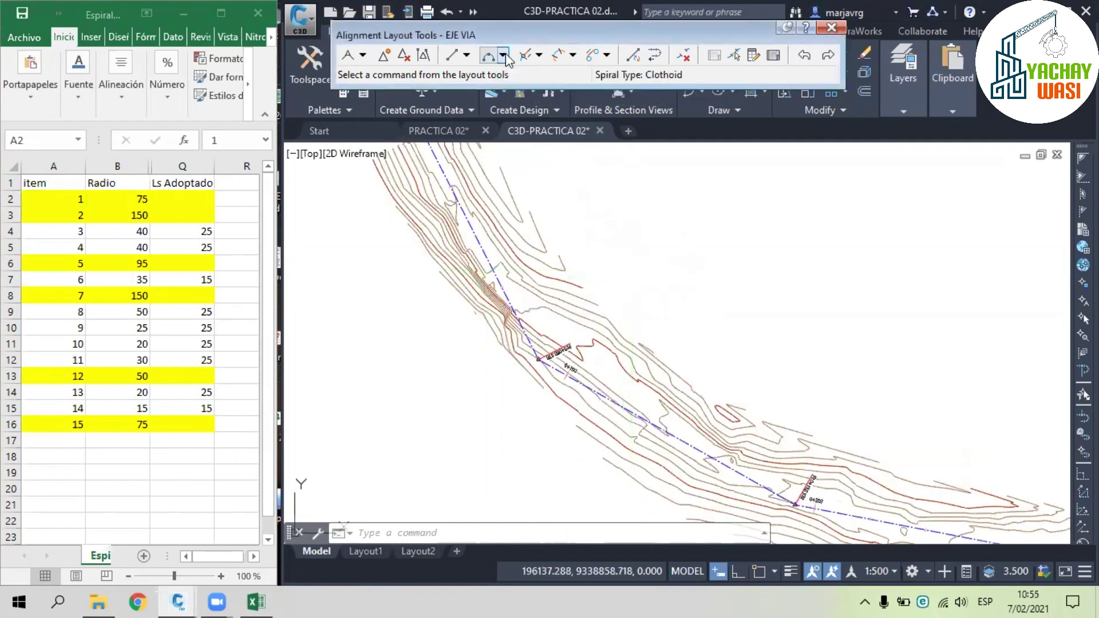
{"action": "left_click", "coordinate": [503, 57]}
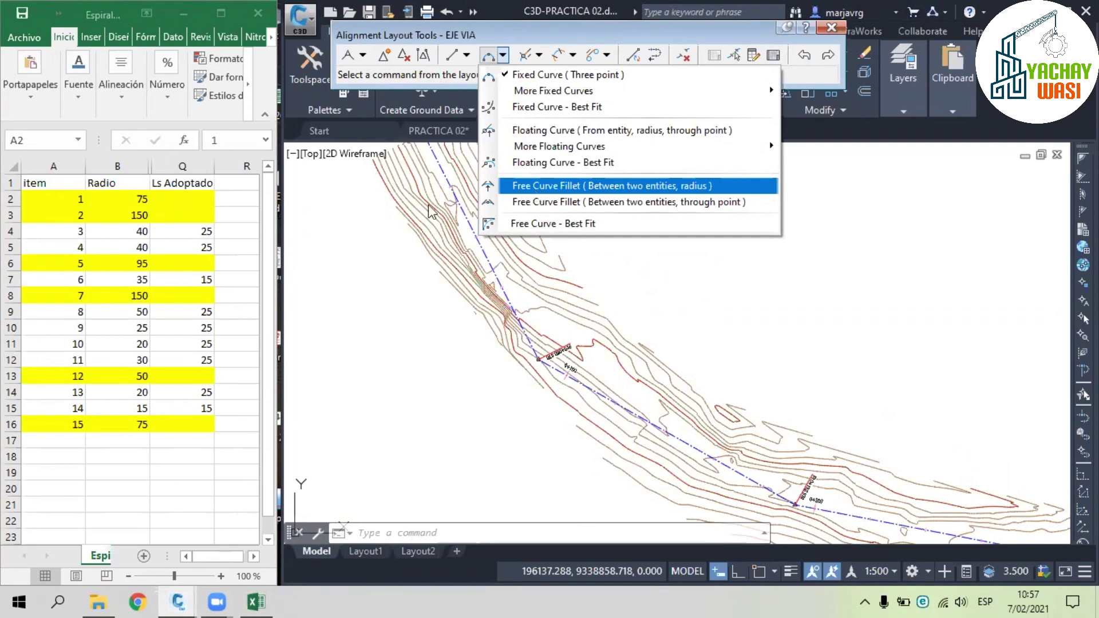
{"action": "left_click", "coordinate": [580, 185]}
{"action": "middle_click_drag", "start_coordinate": [582, 210], "coordinate": [620, 307]}
{"action": "scroll", "coordinate": [568, 461], "scroll_direction": "up", "scroll_amount": 6}
{"action": "left_click", "coordinate": [574, 363]}
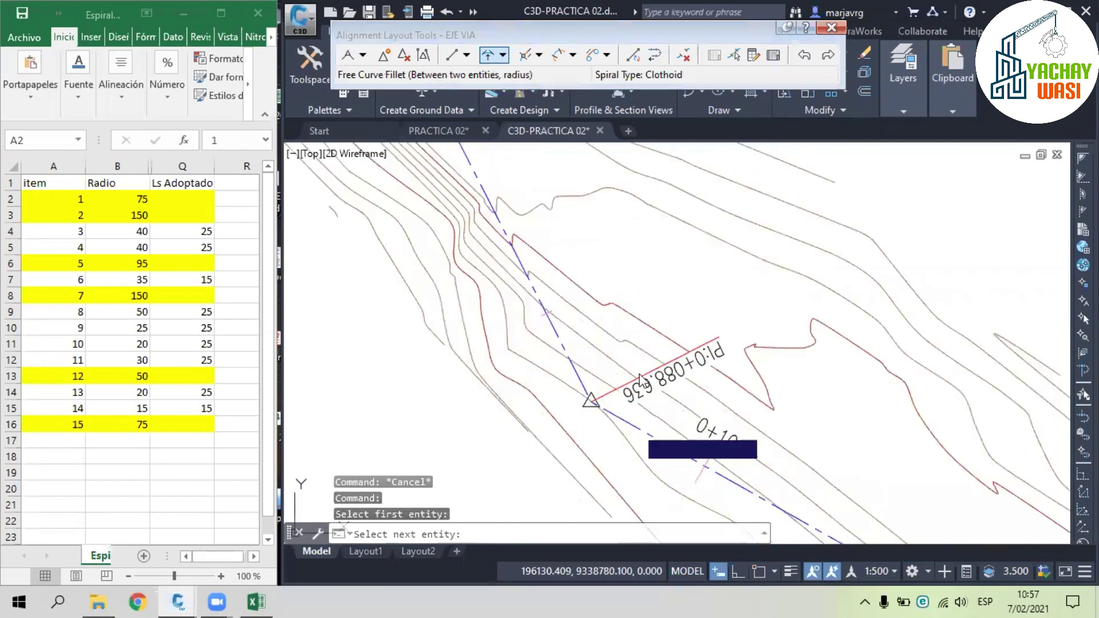
{"action": "left_click", "coordinate": [635, 427]}
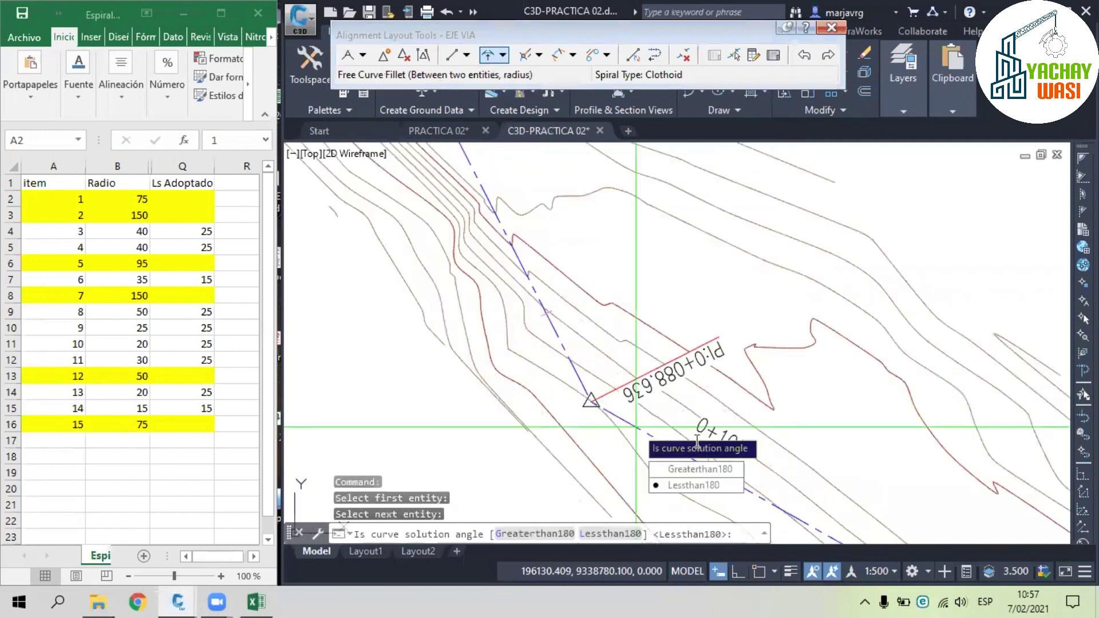
{"action": "left_click", "coordinate": [703, 487]}
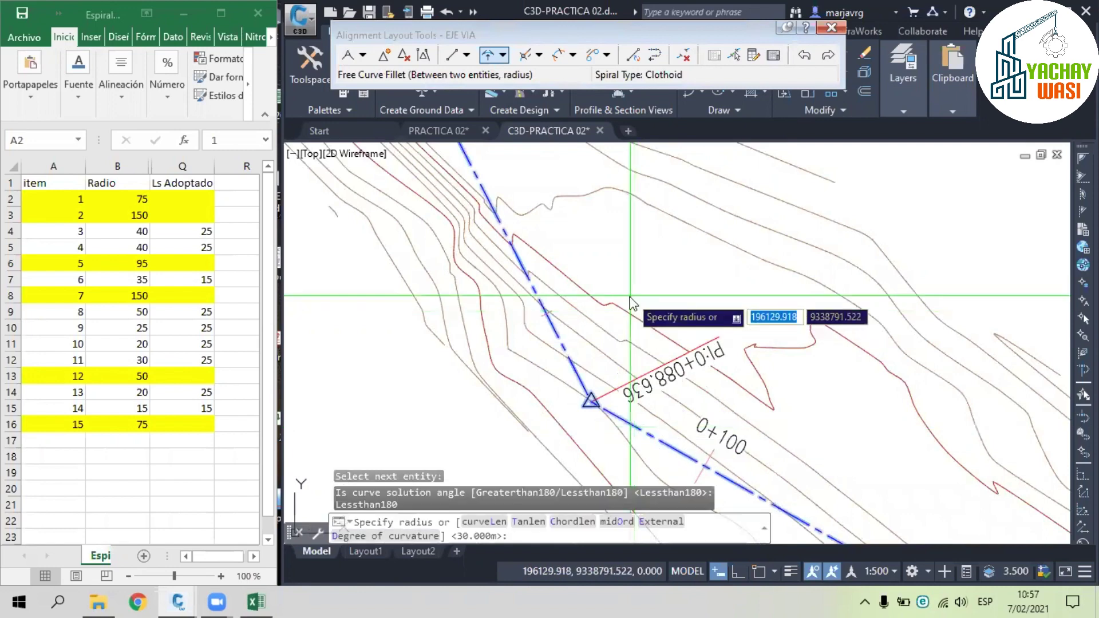
{"action": "key", "text": "Return"}
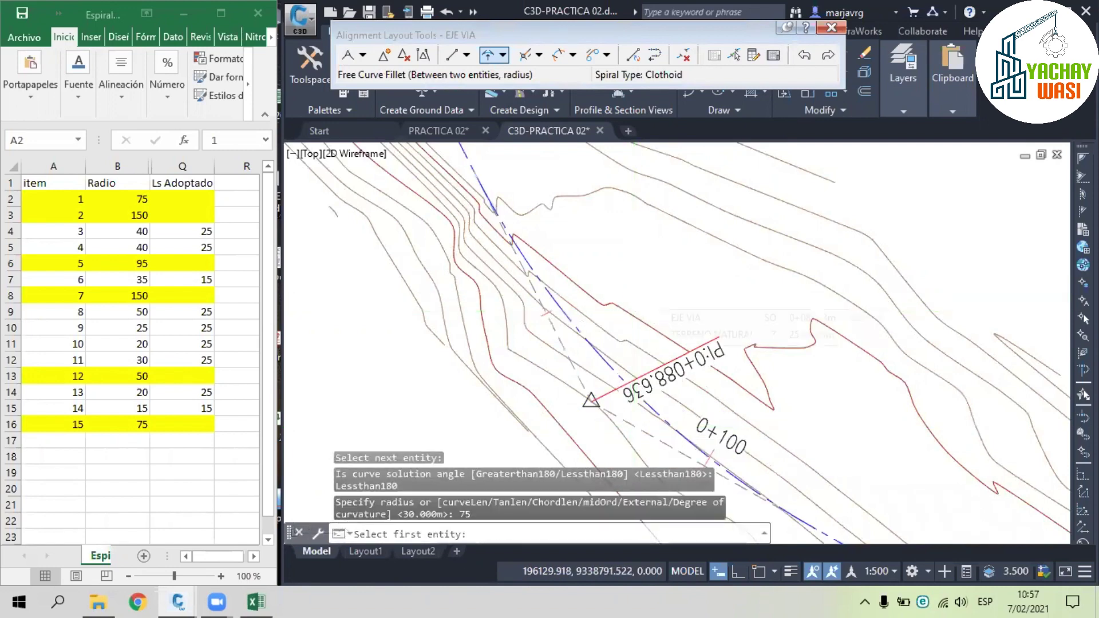
{"action": "scroll", "coordinate": [630, 301], "scroll_direction": "down", "scroll_amount": 2}
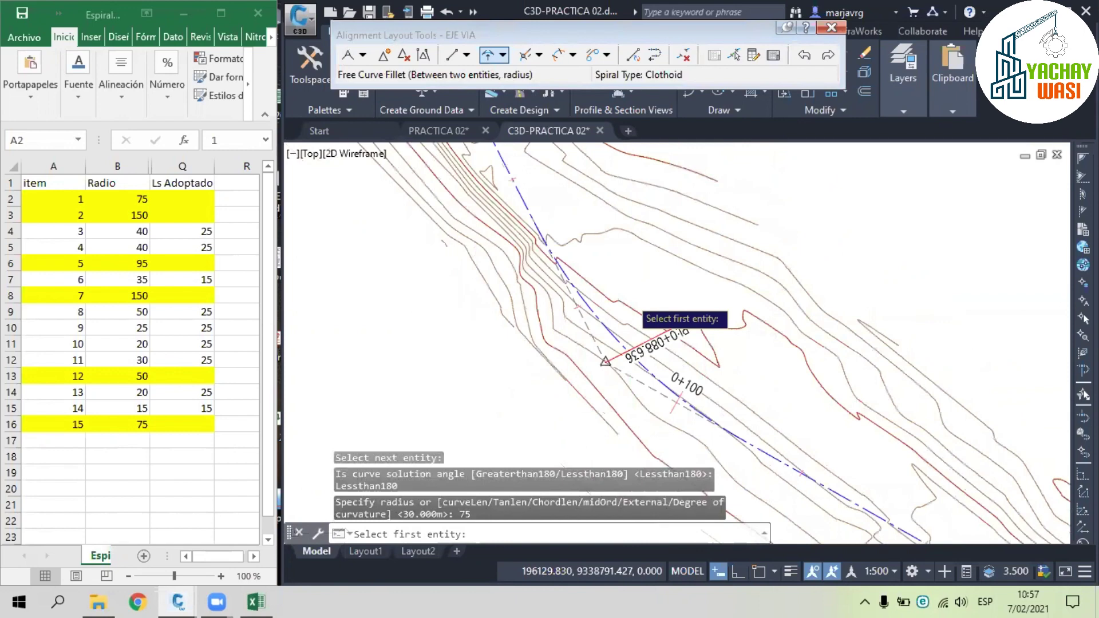
{"action": "scroll", "coordinate": [629, 298], "scroll_direction": "down", "scroll_amount": 2}
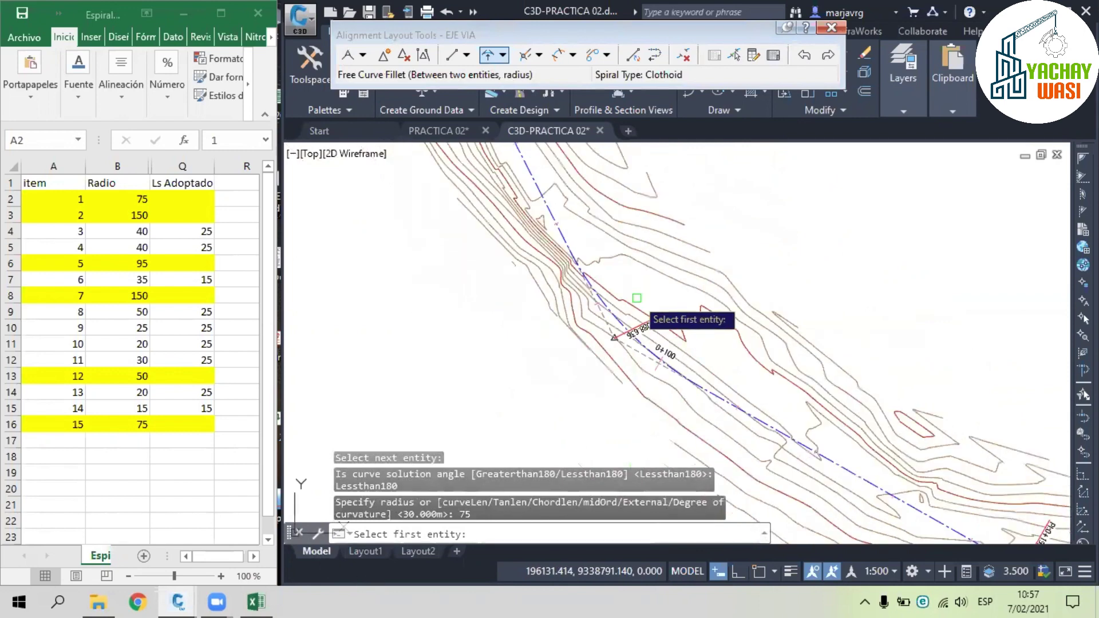
- Switch to the PRACTICA 02 drawing and look over the upper part of its alignment
{"action": "left_click", "coordinate": [453, 128]}
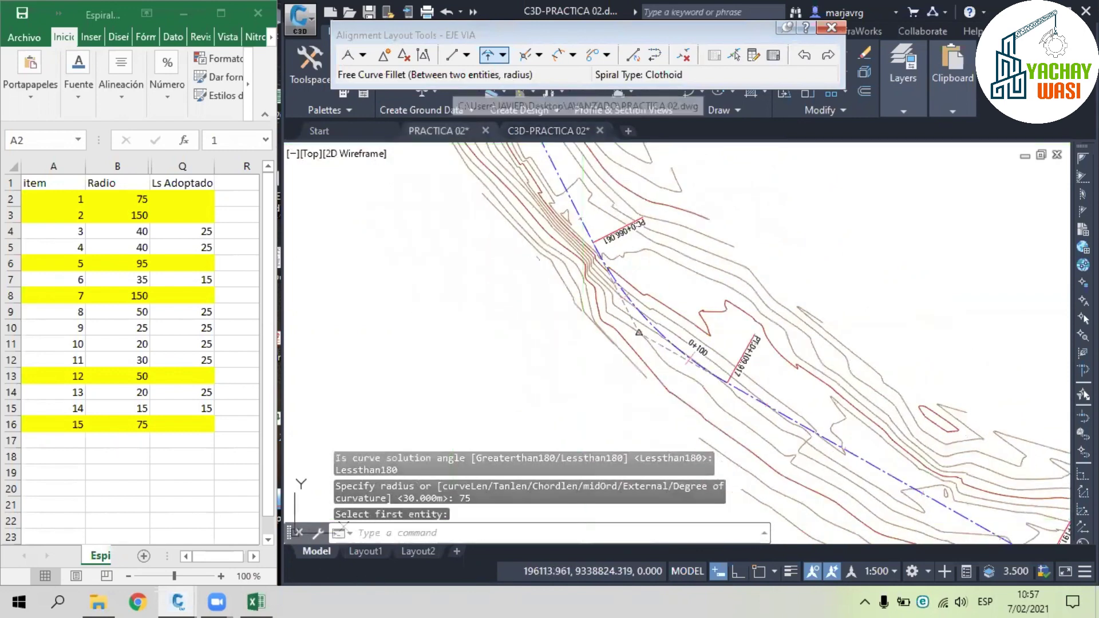
{"action": "scroll", "coordinate": [743, 250], "scroll_direction": "down", "scroll_amount": 2}
{"action": "middle_click_drag", "start_coordinate": [743, 250], "coordinate": [654, 400]}
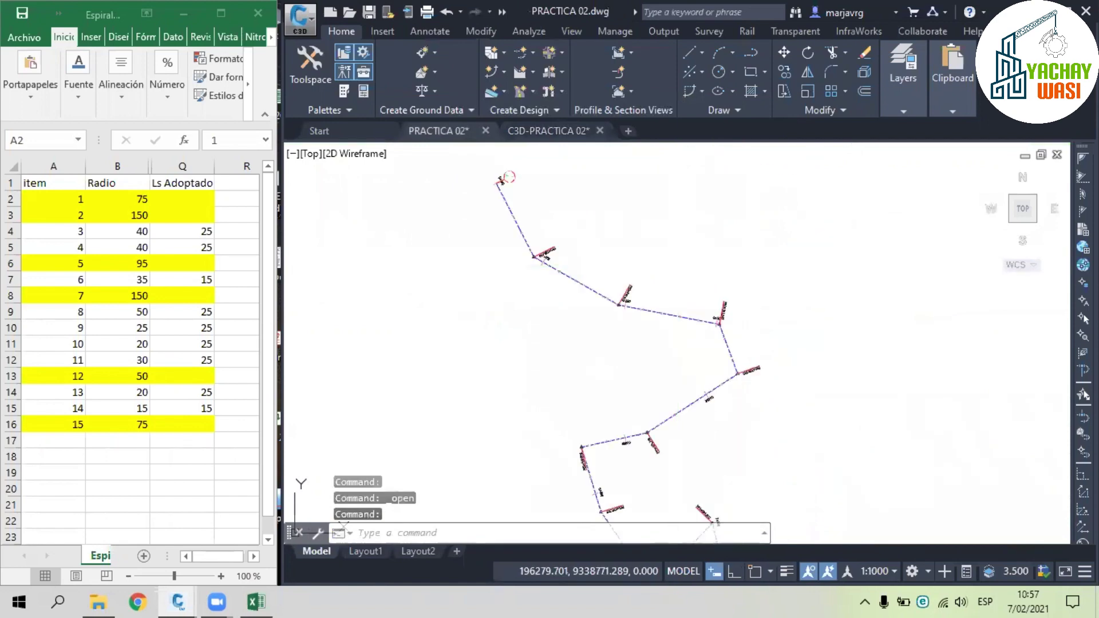
- Undo the recent alignment changes in the PRACTICA 02 drawing and display the Toolspace
{"action": "key", "text": "ctrl+z"}
{"action": "scroll", "coordinate": [677, 267], "scroll_direction": "up", "scroll_amount": 2}
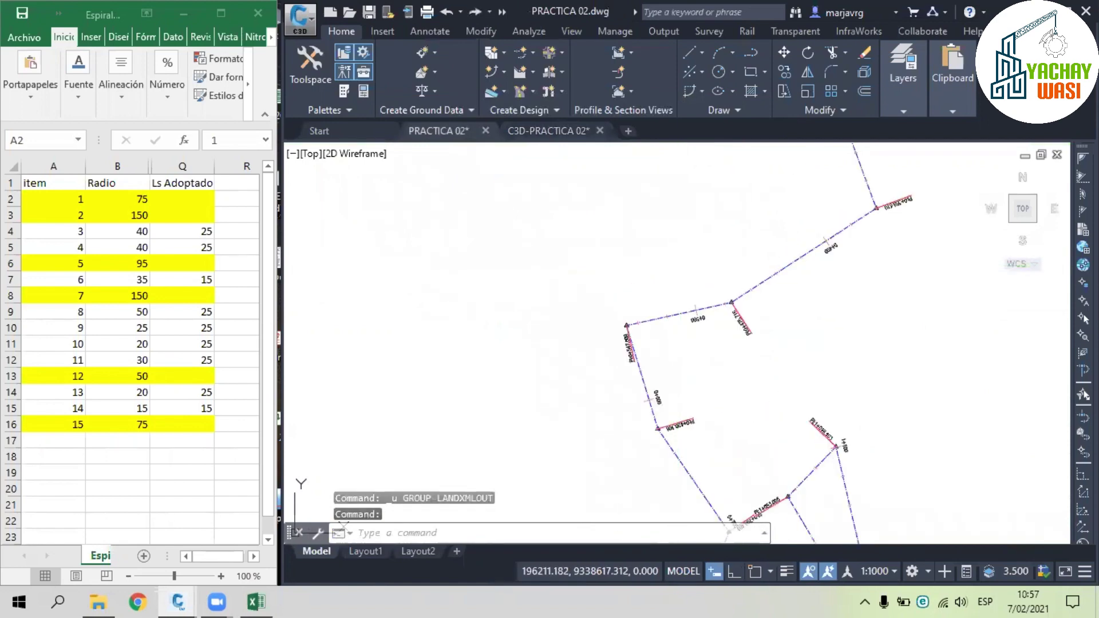
{"action": "scroll", "coordinate": [677, 267], "scroll_direction": "up", "scroll_amount": 3}
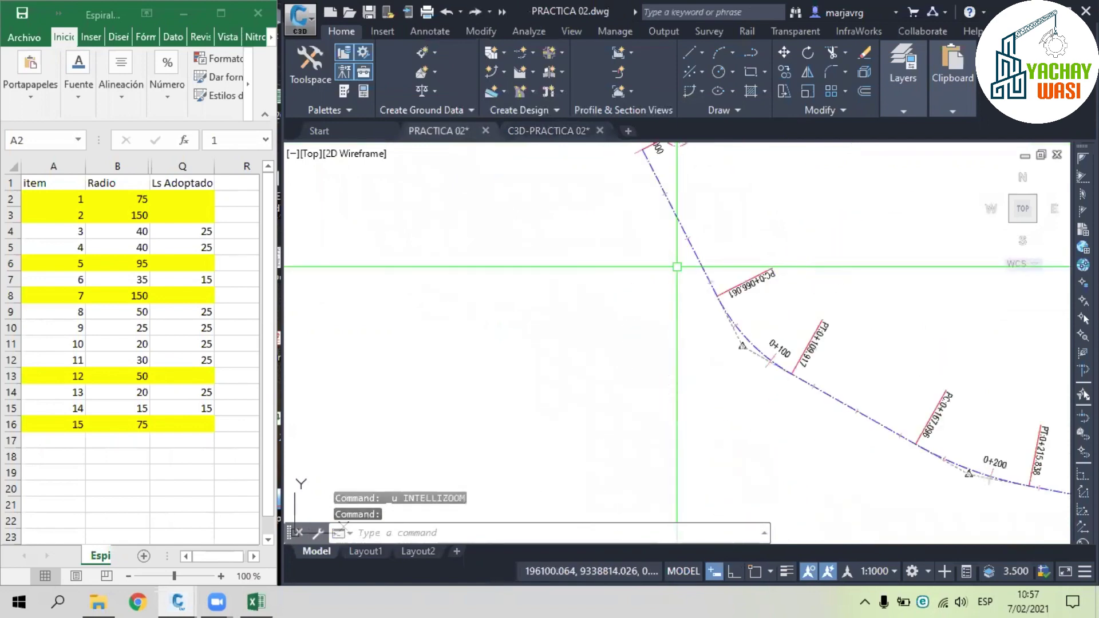
{"action": "left_click", "coordinate": [317, 95]}
{"action": "key", "text": "ctrl+z"}
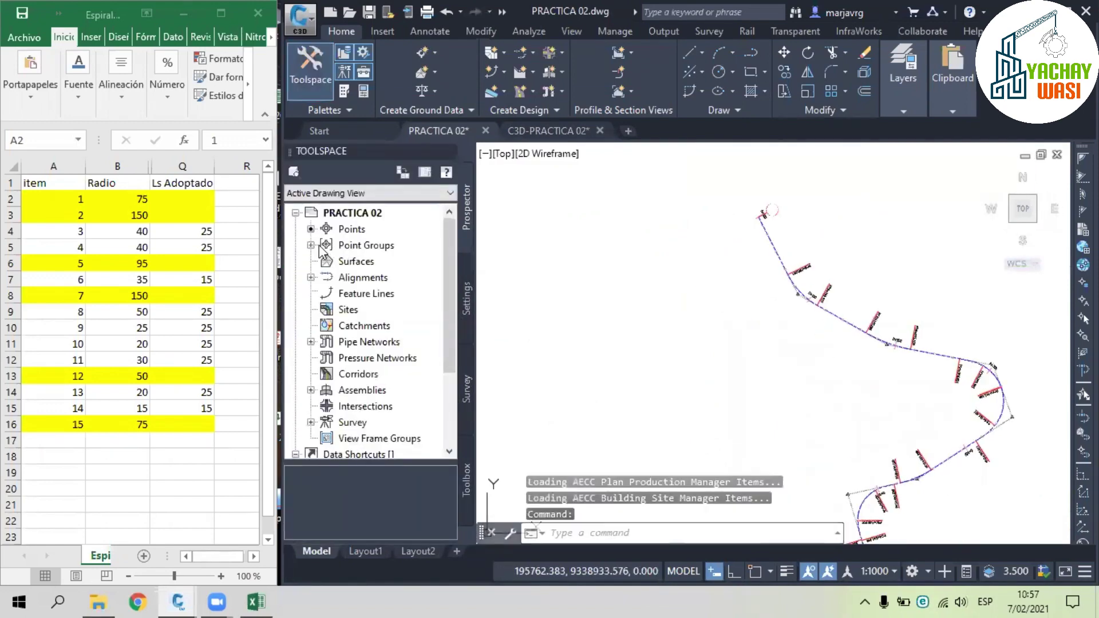
- Create a surface in PRACTICA 02 and add the point groups EJE DE VIA EXISTENTE and DATAS to its definition
{"action": "left_click", "coordinate": [311, 246]}
{"action": "left_click", "coordinate": [311, 245]}
{"action": "left_click", "coordinate": [355, 262]}
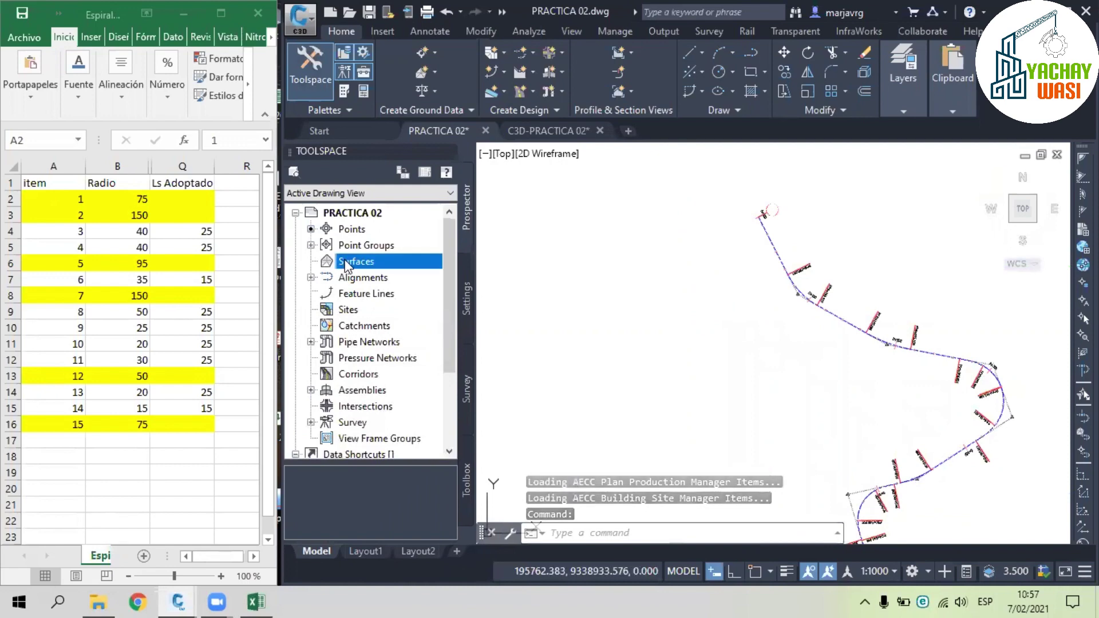
{"action": "right_click", "coordinate": [355, 261]}
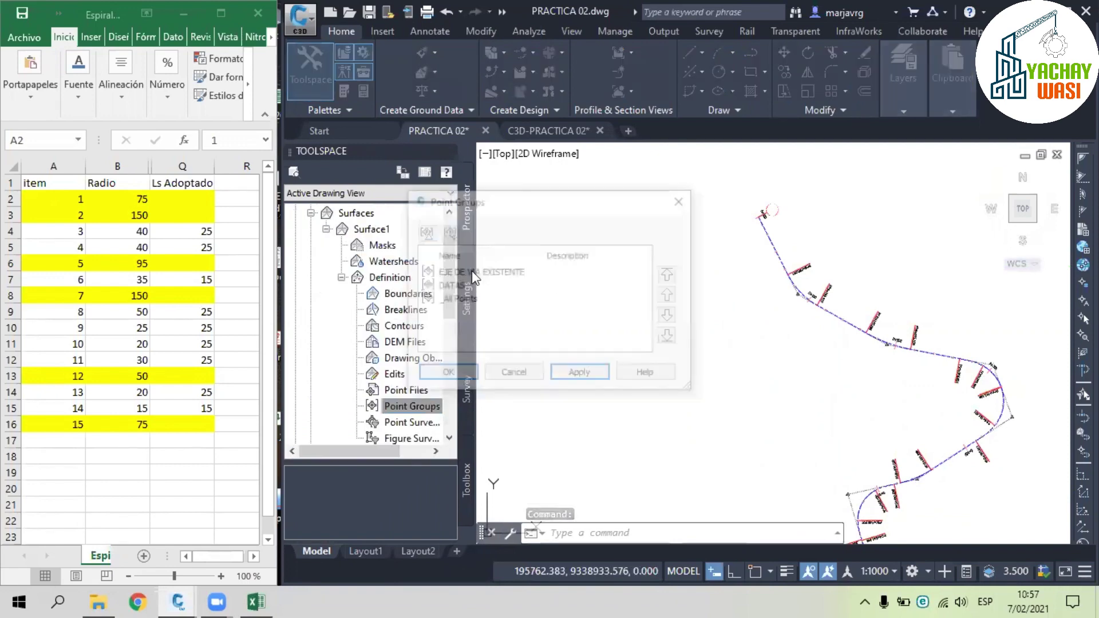
{"action": "left_click", "coordinate": [464, 272]}
{"action": "left_click", "coordinate": [449, 286], "text": "shift"}
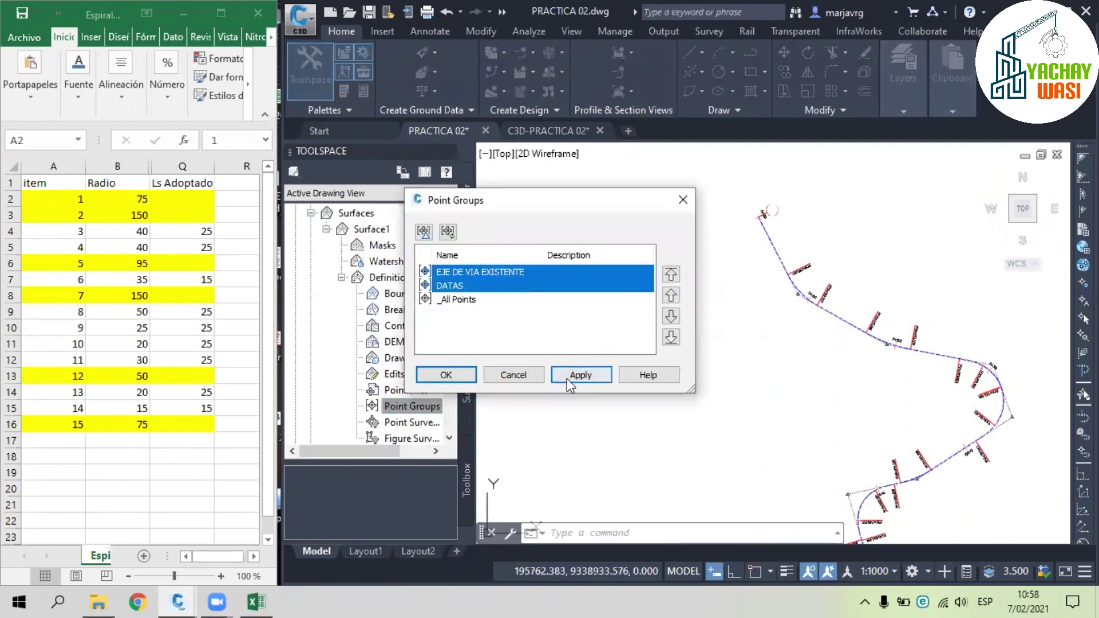
{"action": "left_click", "coordinate": [580, 375]}
{"action": "left_click", "coordinate": [446, 375]}
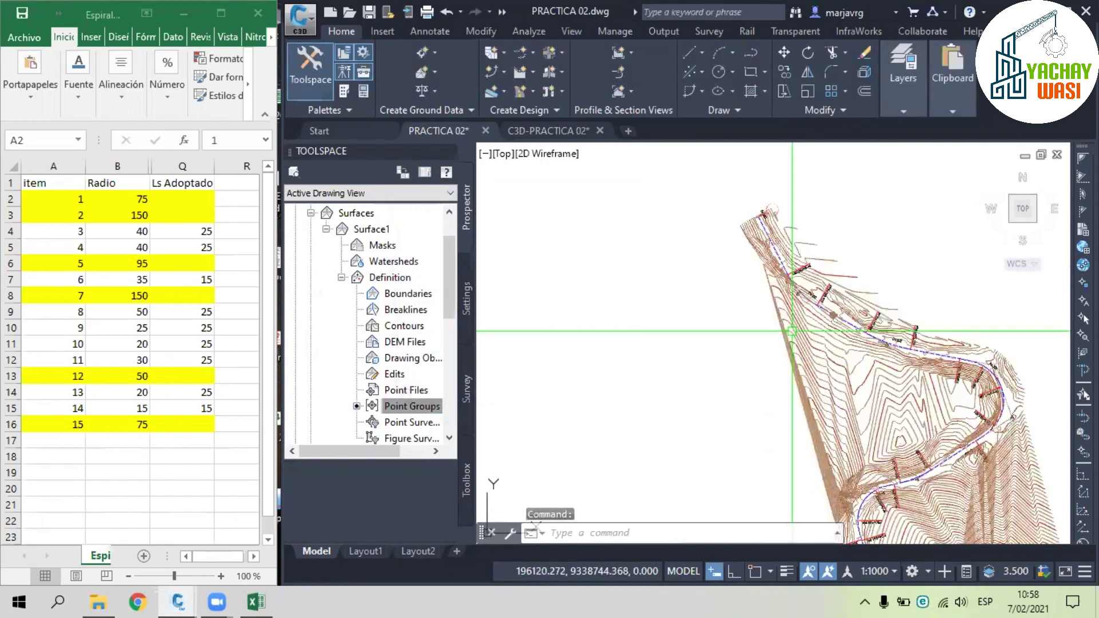
{"action": "scroll", "coordinate": [767, 288], "scroll_direction": "up", "scroll_amount": 4}
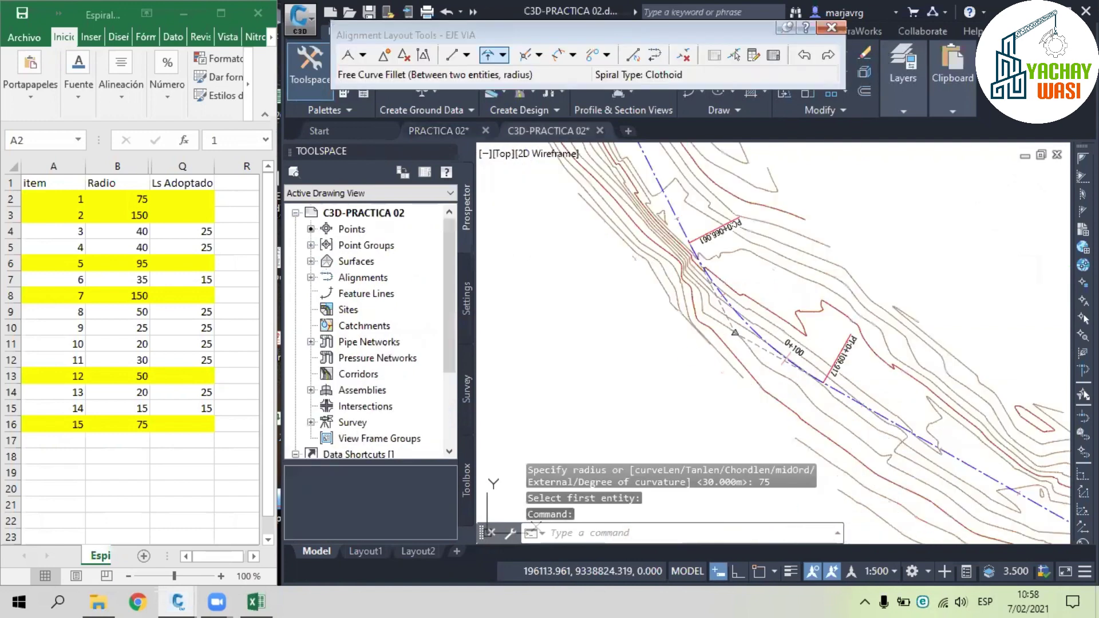
- Make the rows for items 1 and 2 of the spreadsheet's curve table bold
{"action": "scroll", "coordinate": [627, 281], "scroll_direction": "down", "scroll_amount": 2}
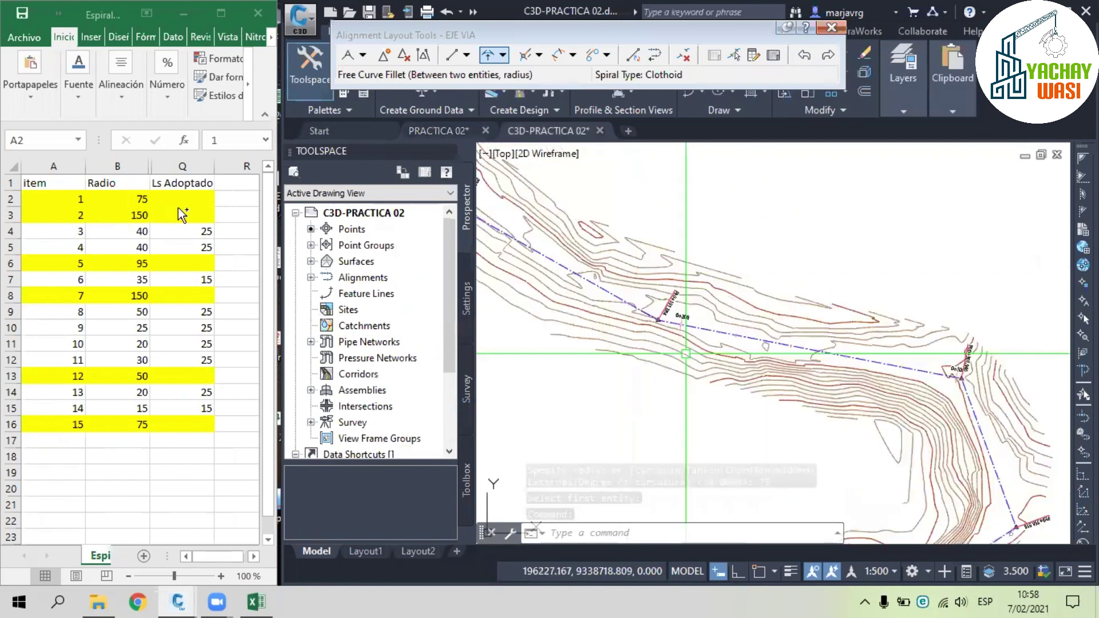
{"action": "left_click", "coordinate": [75, 202]}
{"action": "left_click_drag", "start_coordinate": [160, 198], "coordinate": [184, 216]}
{"action": "key", "text": "ctrl+n"}
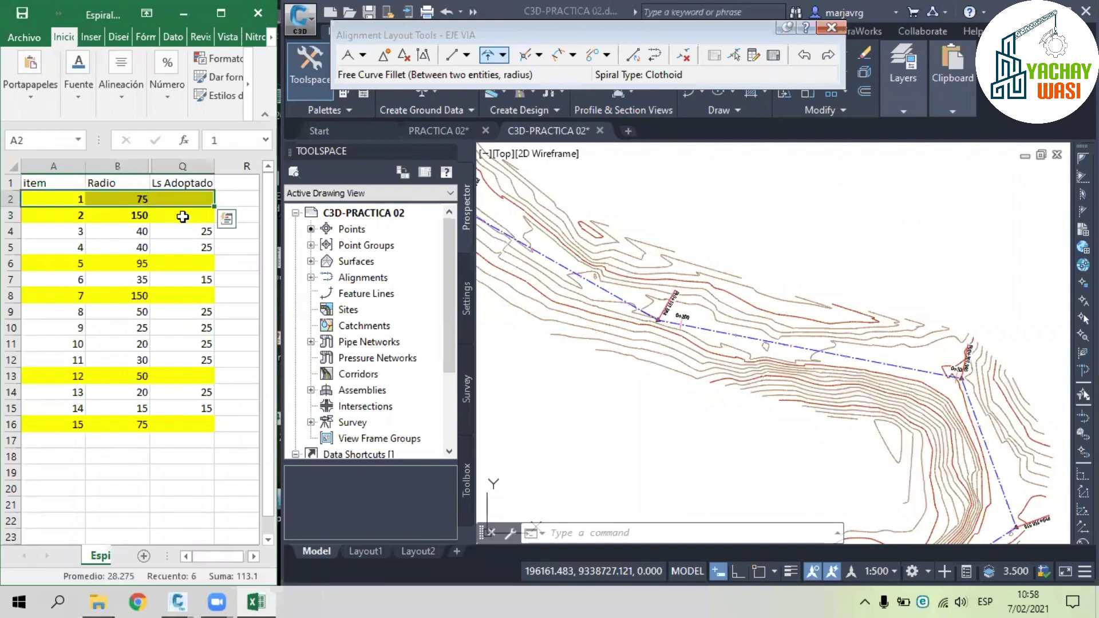
{"action": "left_click", "coordinate": [182, 215]}
{"action": "left_click", "coordinate": [767, 221]}
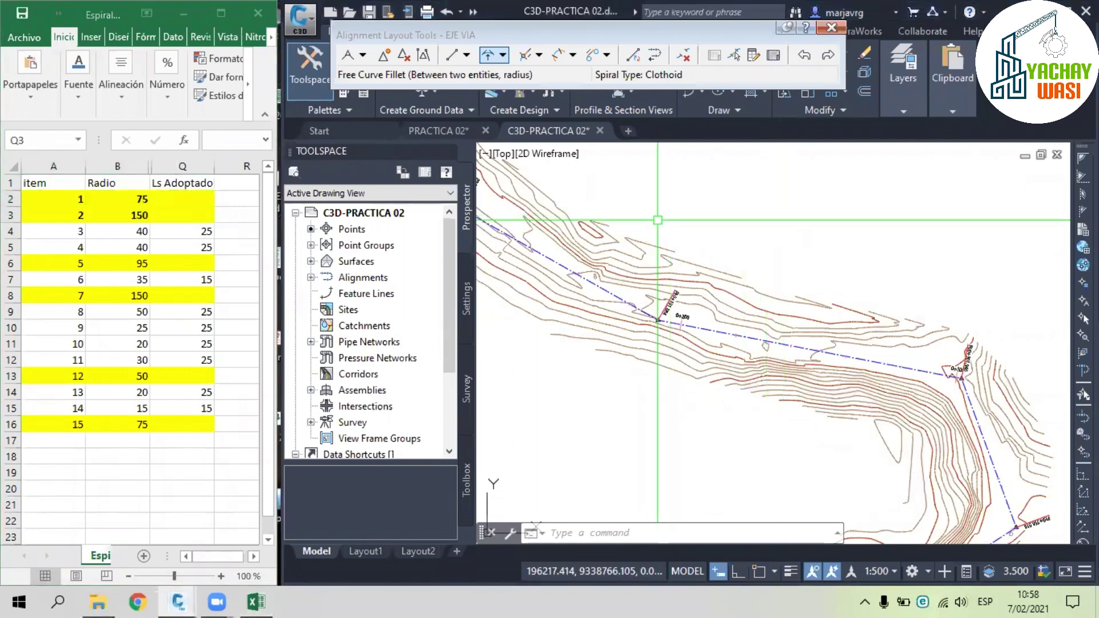
- Add a Free Curve Fillet with radius 150 m and a solution angle under 180° between the tangents meeting at PI 0+191.684
{"action": "middle_click_drag", "start_coordinate": [657, 219], "coordinate": [739, 295]}
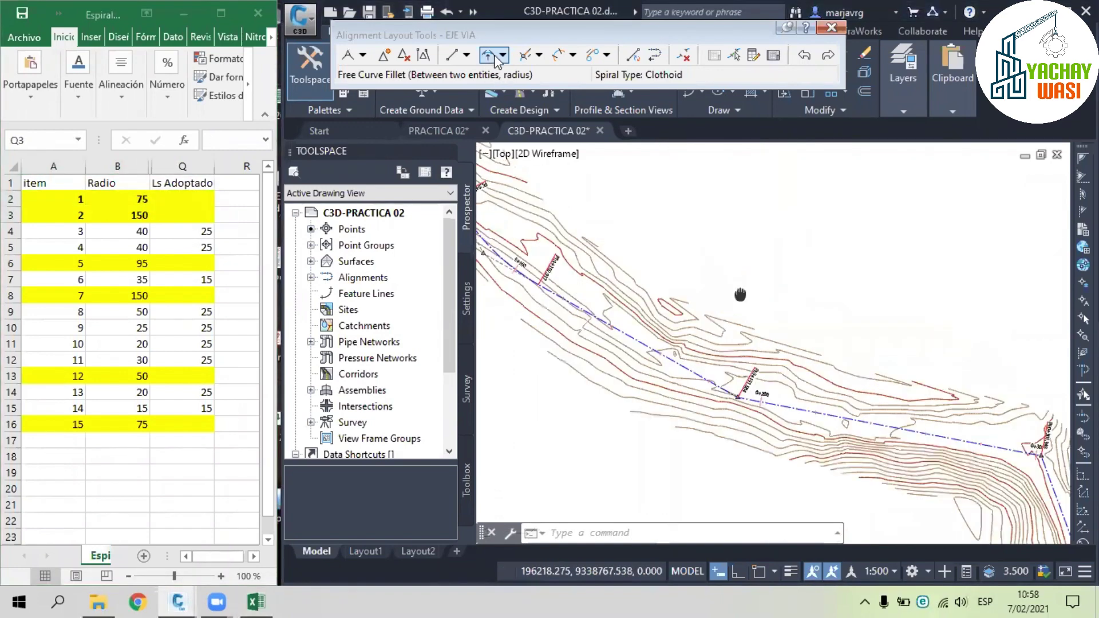
{"action": "left_click", "coordinate": [488, 56]}
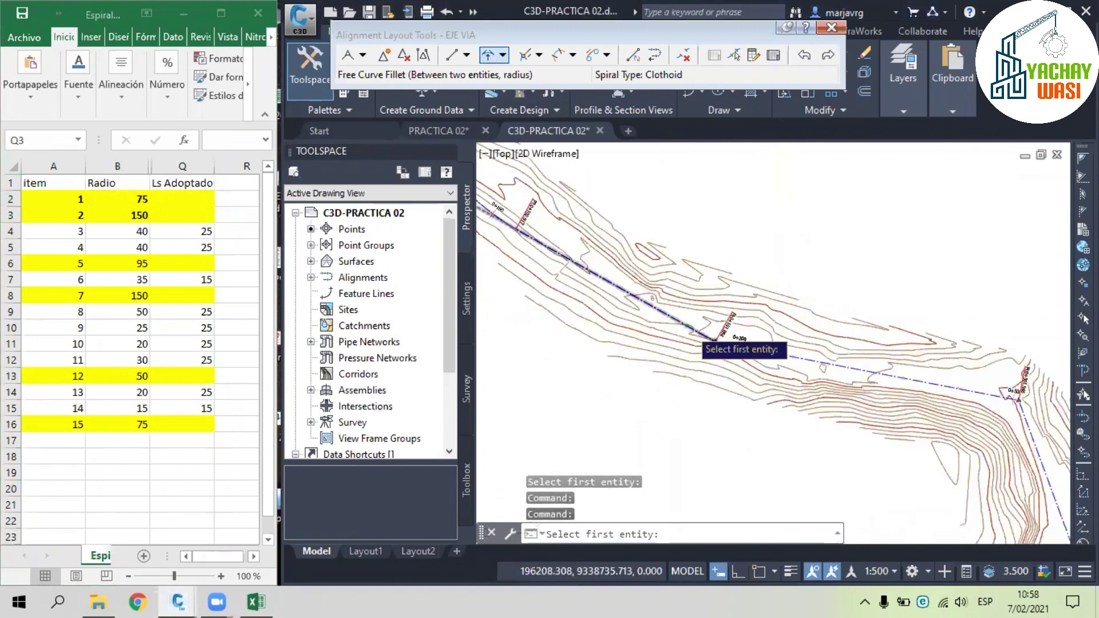
{"action": "scroll", "coordinate": [849, 375], "scroll_direction": "up", "scroll_amount": 3}
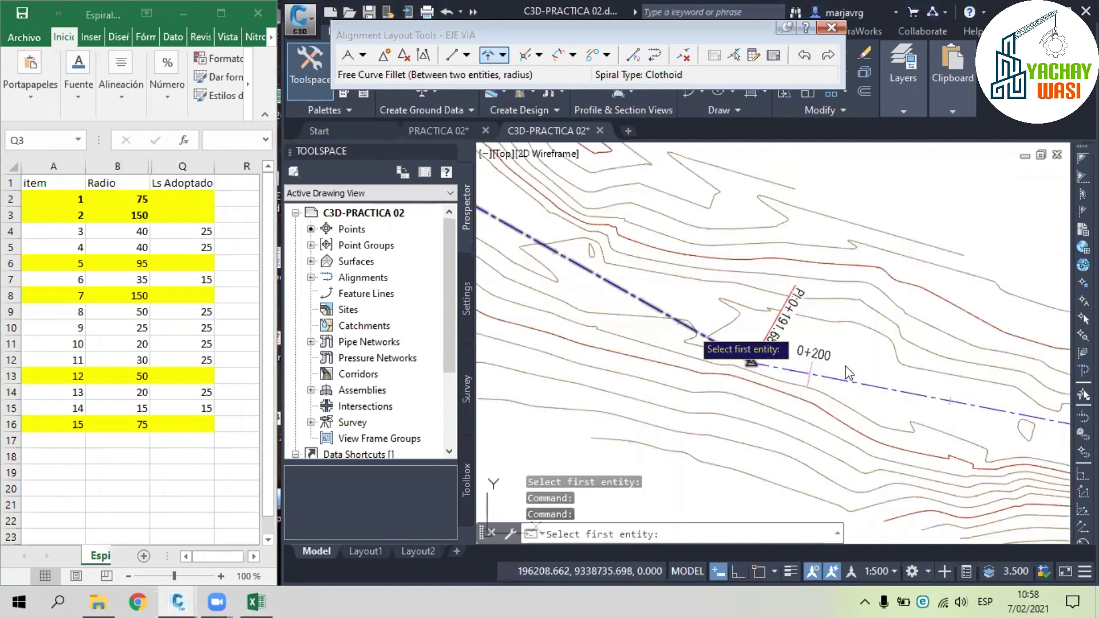
{"action": "scroll", "coordinate": [692, 328], "scroll_direction": "up", "scroll_amount": 2}
{"action": "left_click", "coordinate": [691, 328]}
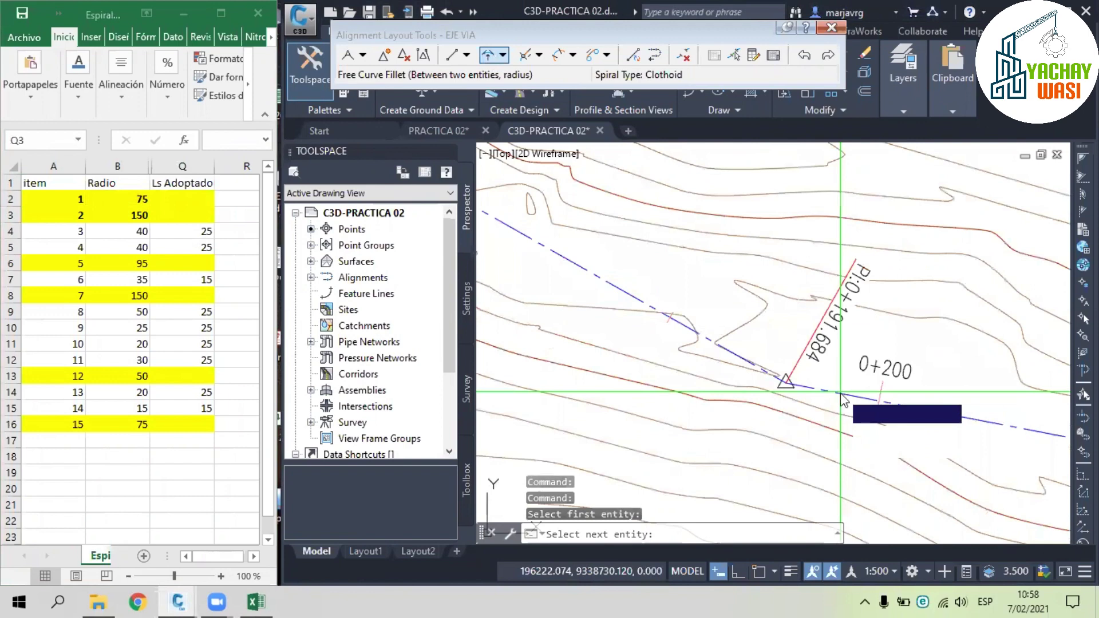
{"action": "left_click", "coordinate": [840, 392]}
{"action": "key", "text": "Return"}
{"action": "type", "text": "150"}
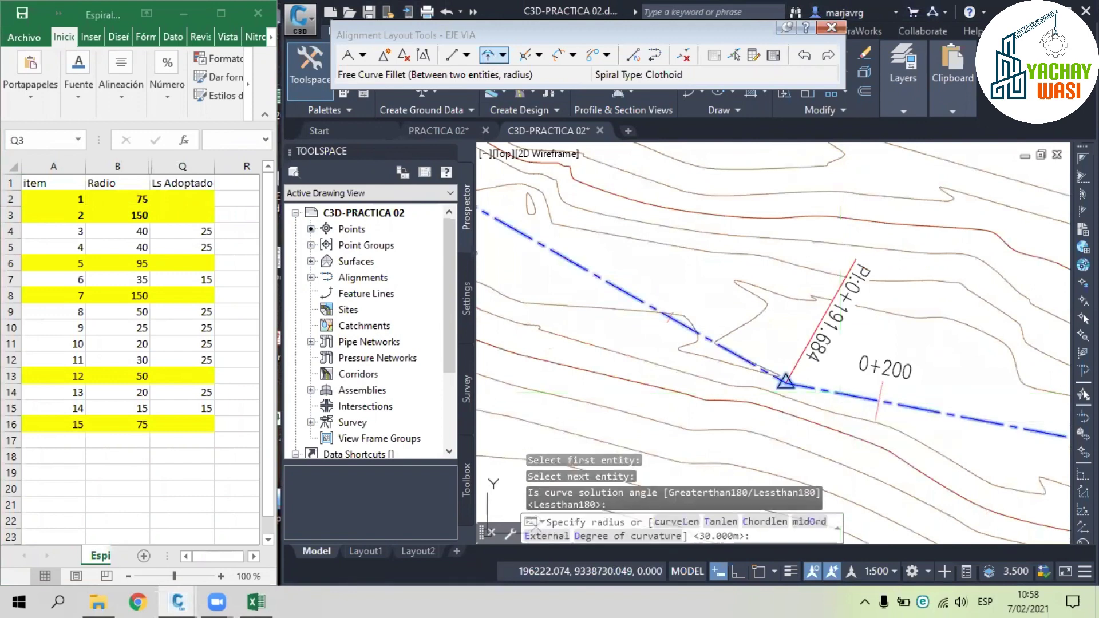
{"action": "key", "text": "Return"}
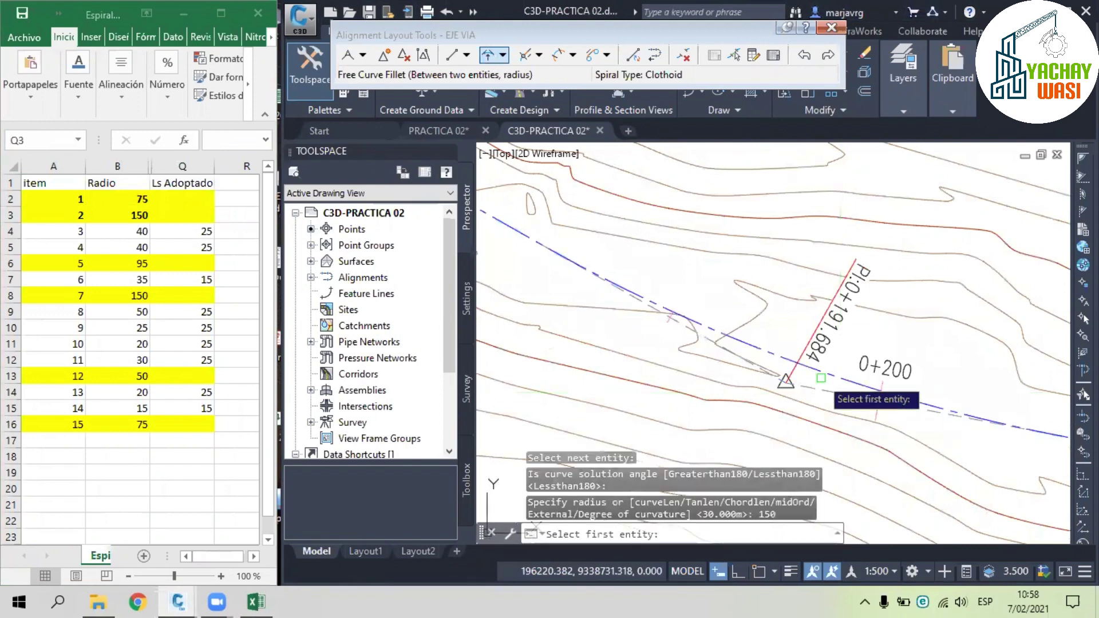
{"action": "scroll", "coordinate": [827, 371], "scroll_direction": "down", "scroll_amount": 3}
{"action": "key", "text": "Return"}
- Examine items 3 and 4 of the curve table and the two alignment vertices following the 150 m curve
{"action": "mouse_move", "coordinate": [847, 343]}
{"action": "middle_mouse_down"}
{"action": "mouse_move", "coordinate": [831, 330]}
{"action": "mouse_move", "coordinate": [833, 380]}
{"action": "mouse_move", "coordinate": [908, 407]}
{"action": "mouse_move", "coordinate": [647, 184]}
{"action": "middle_mouse_up"}
{"action": "scroll", "coordinate": [832, 362], "scroll_direction": "down", "scroll_amount": 2}
{"action": "mouse_move", "coordinate": [58, 230]}
{"action": "left_mouse_down"}
{"action": "mouse_move", "coordinate": [186, 241]}
{"action": "mouse_move", "coordinate": [156, 242]}
{"action": "left_mouse_up"}
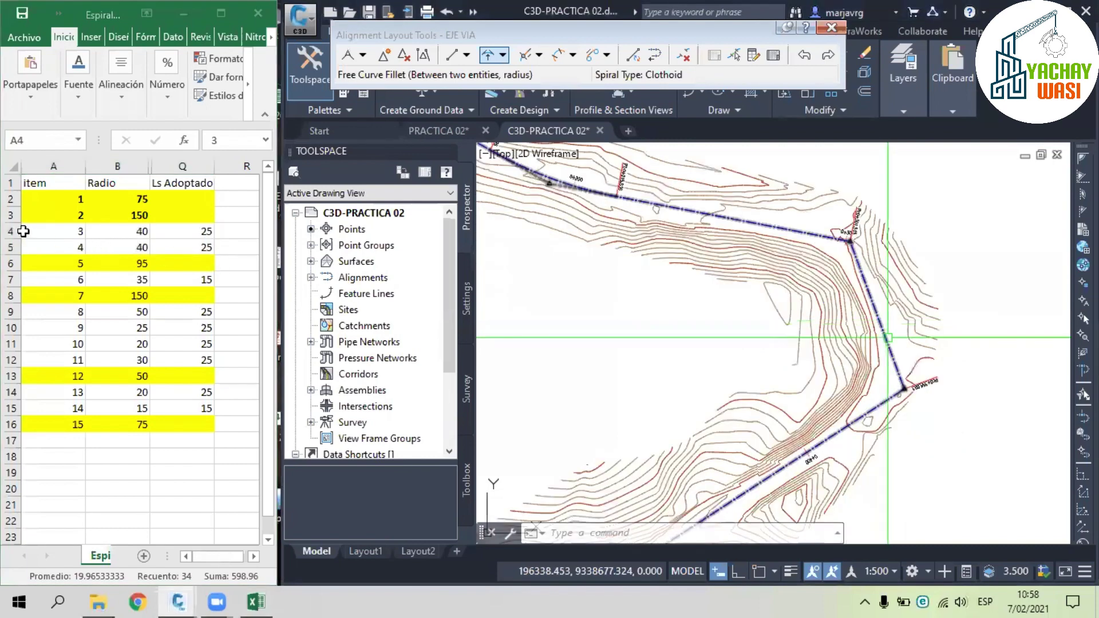
{"action": "left_click", "coordinate": [76, 233]}
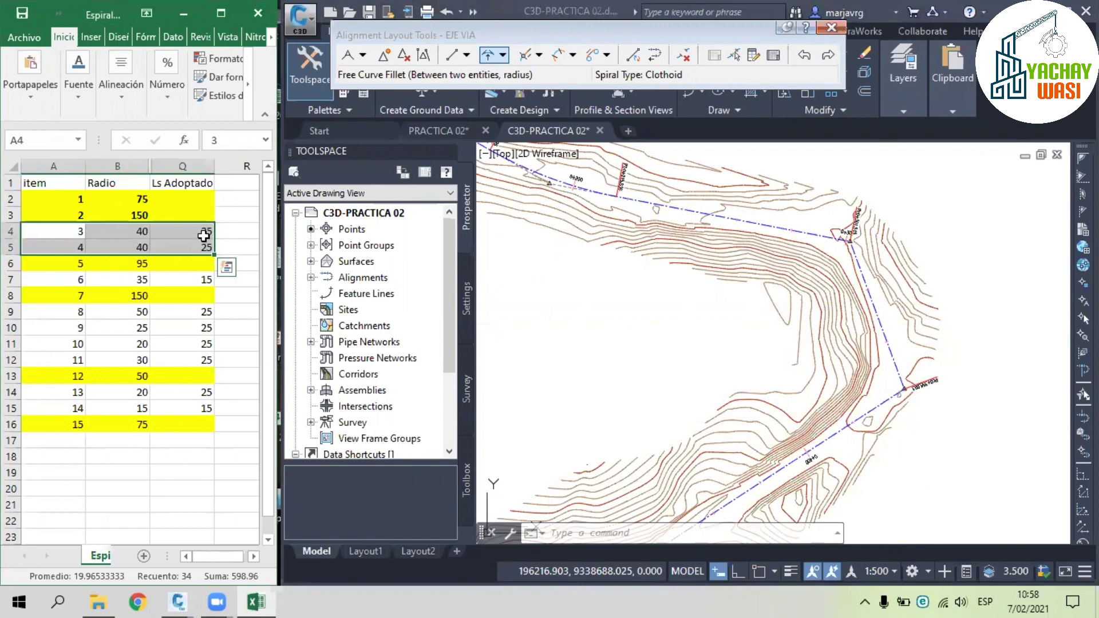
{"action": "left_click", "coordinate": [704, 309]}
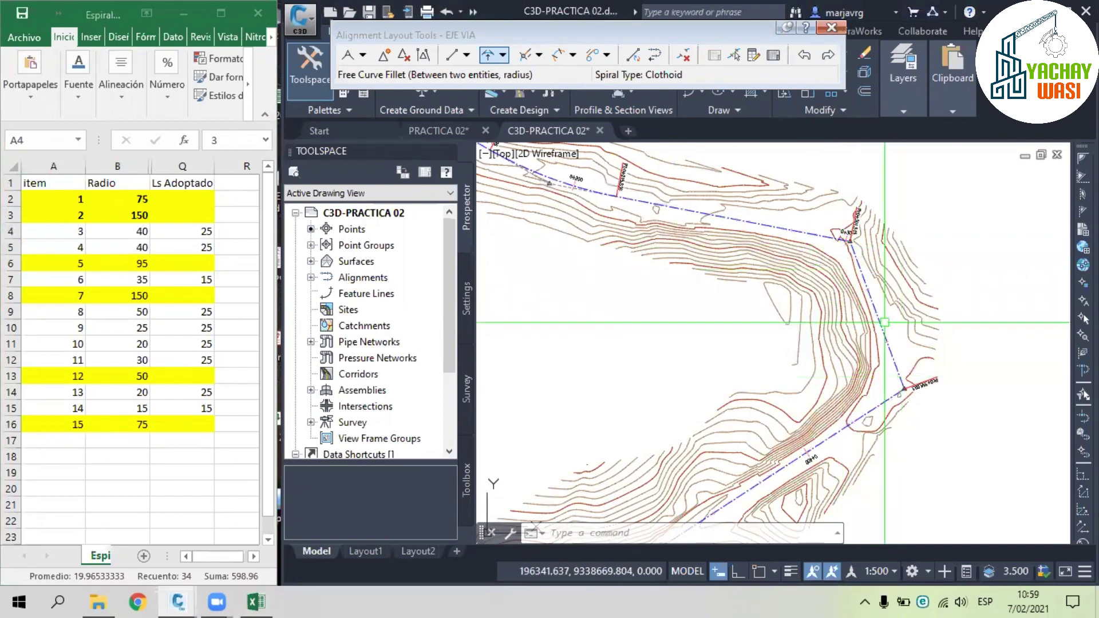
{"action": "scroll", "coordinate": [851, 243], "scroll_direction": "up", "scroll_amount": 2}
{"action": "middle_click_drag", "start_coordinate": [852, 247], "coordinate": [854, 259]}
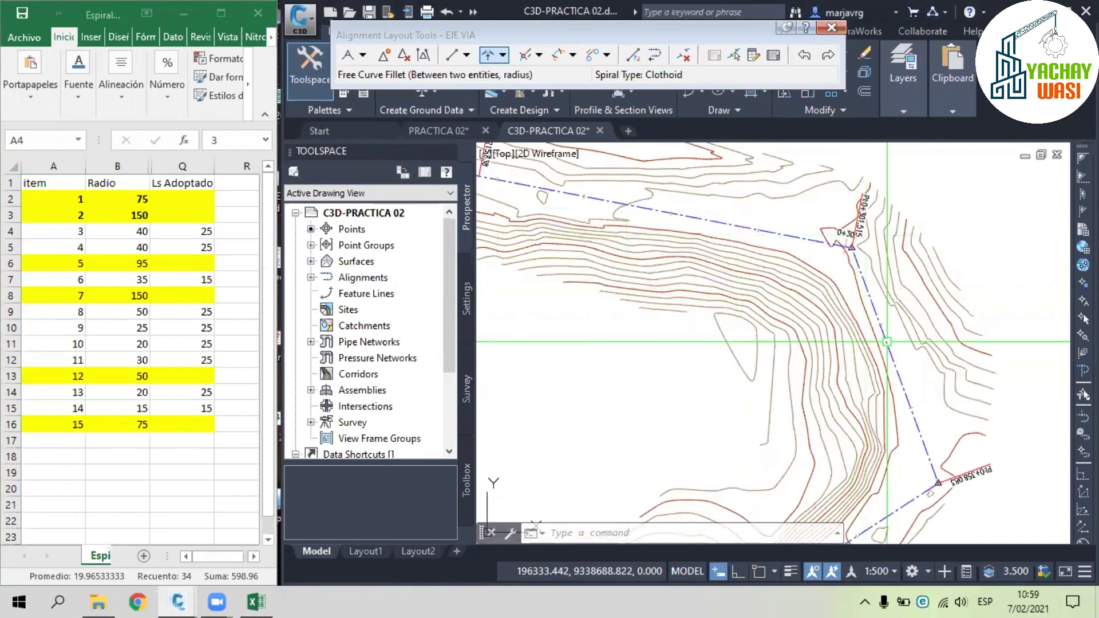
{"action": "middle_click_drag", "start_coordinate": [883, 345], "coordinate": [876, 291]}
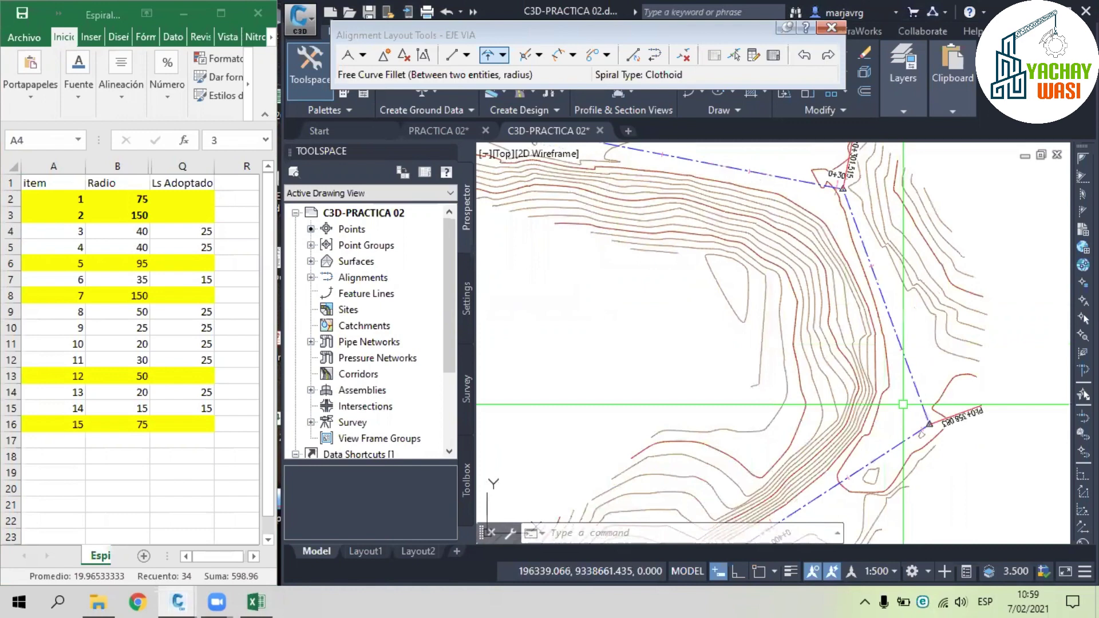
{"action": "middle_click_drag", "start_coordinate": [904, 405], "coordinate": [908, 362]}
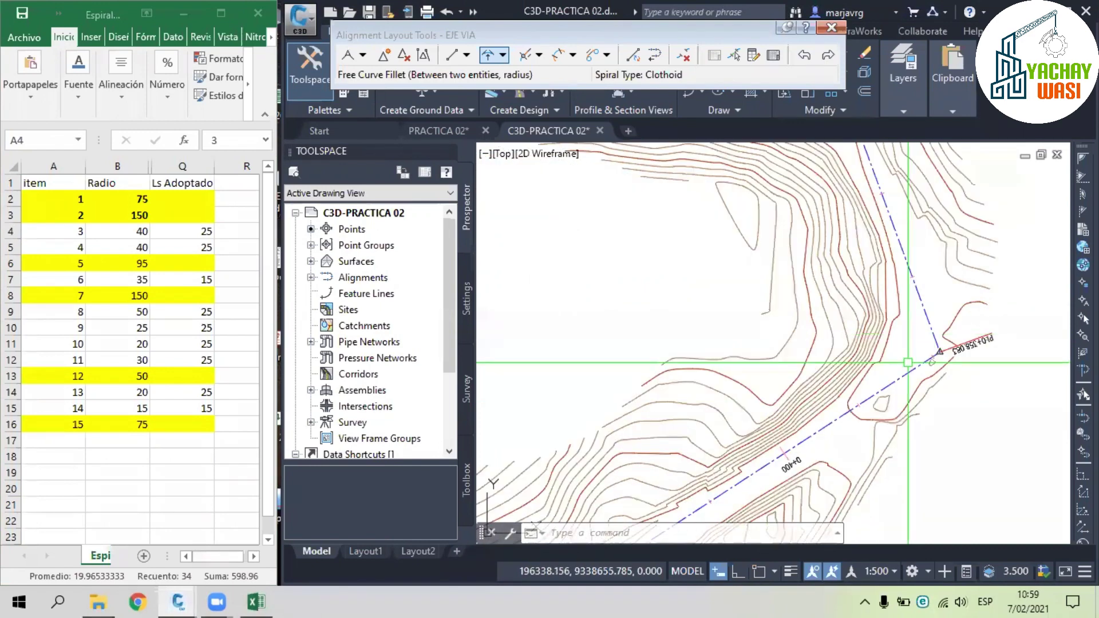
{"action": "scroll", "coordinate": [820, 406], "scroll_direction": "down", "scroll_amount": 2}
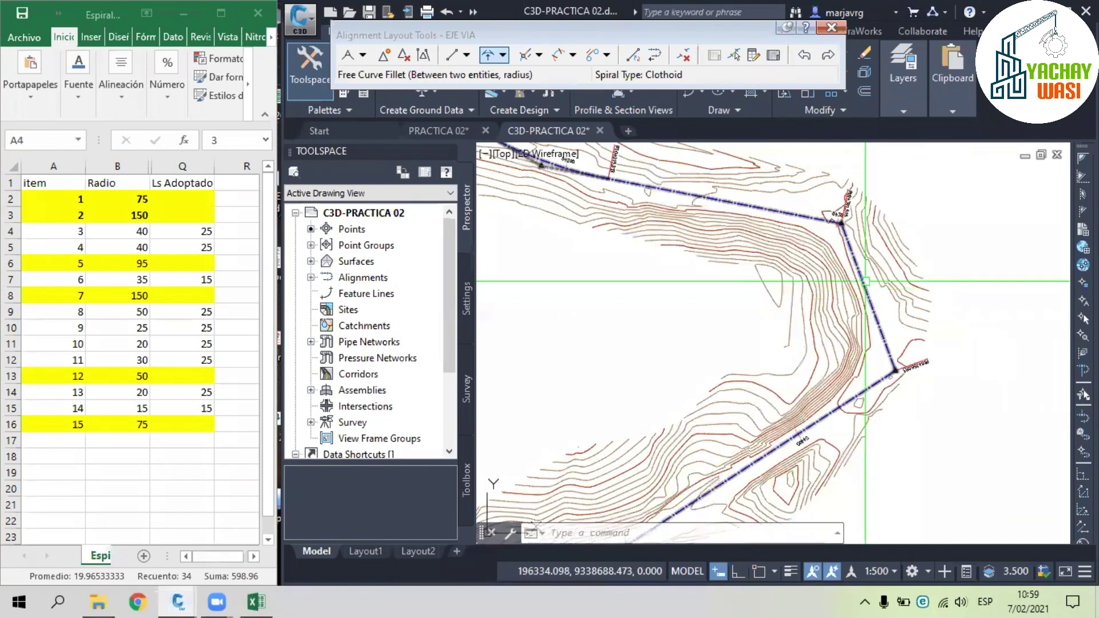
{"action": "middle_click_drag", "start_coordinate": [880, 270], "coordinate": [890, 327]}
{"action": "scroll", "coordinate": [890, 326], "scroll_direction": "down", "scroll_amount": 2}
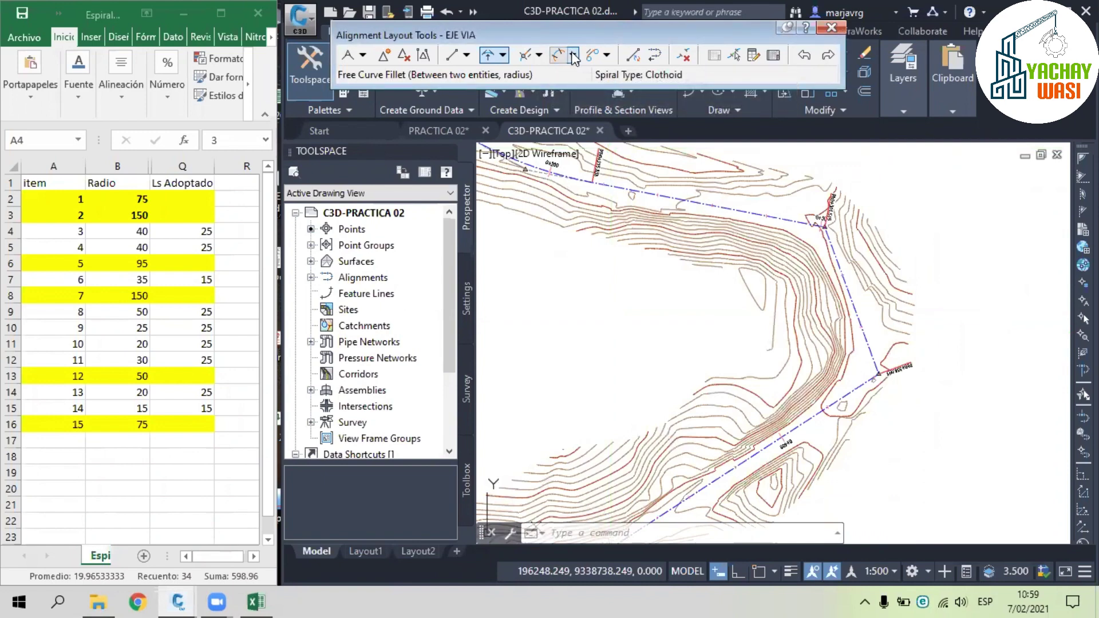
- Start a Free Spiral-Curve-Spiral between the tangents meeting at PI 0+301.515, using the Lessthan180 solution and a 40 m radius
{"action": "left_click", "coordinate": [574, 56]}
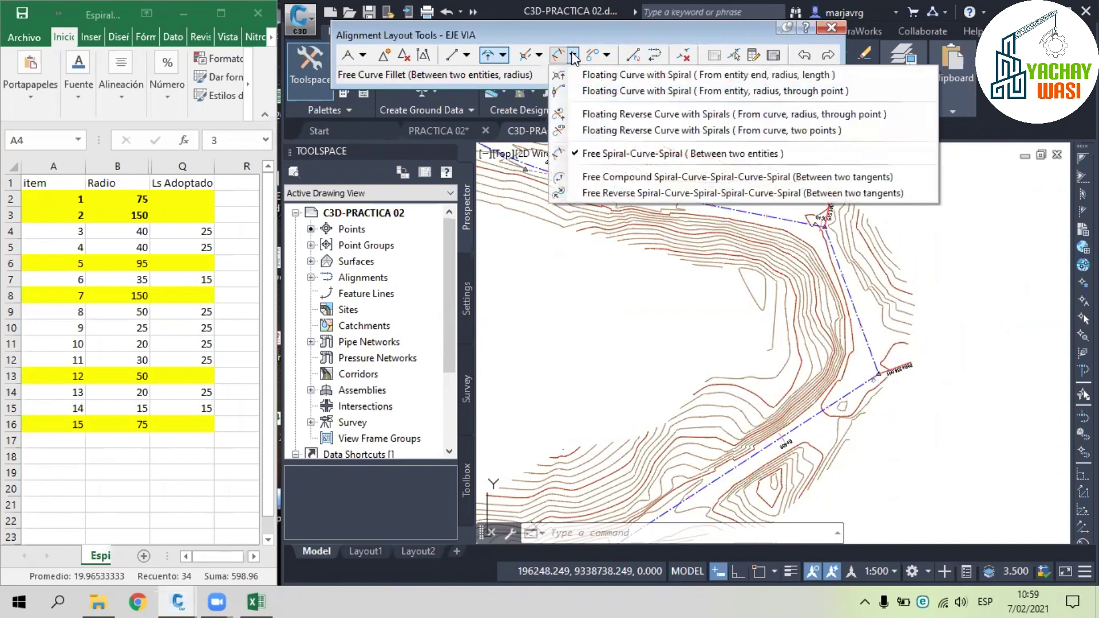
{"action": "left_click", "coordinate": [572, 38]}
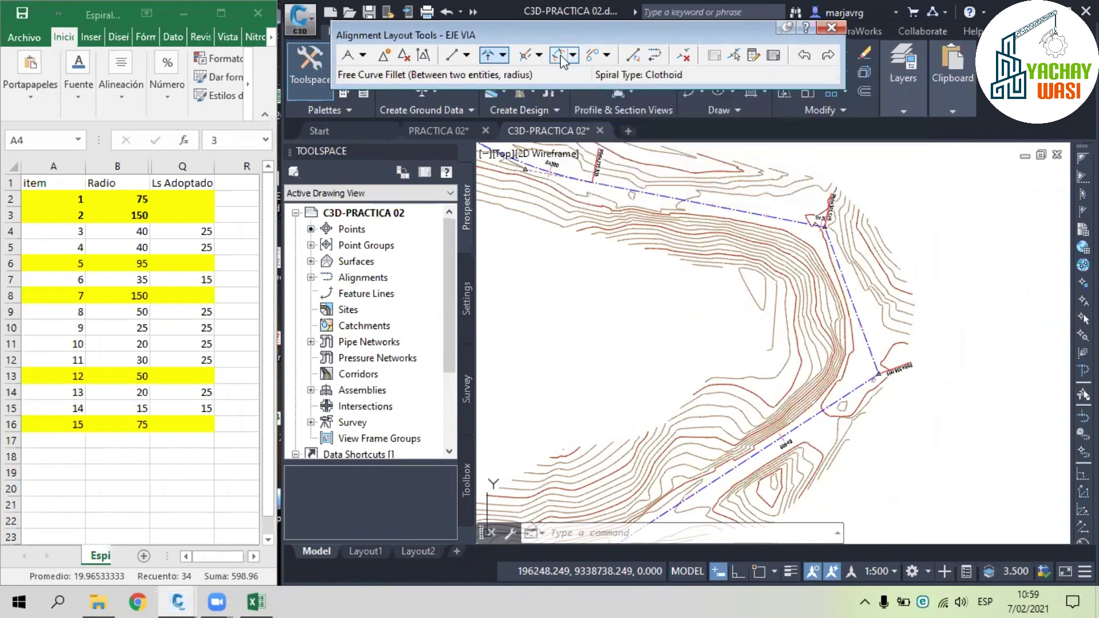
{"action": "left_click", "coordinate": [563, 58]}
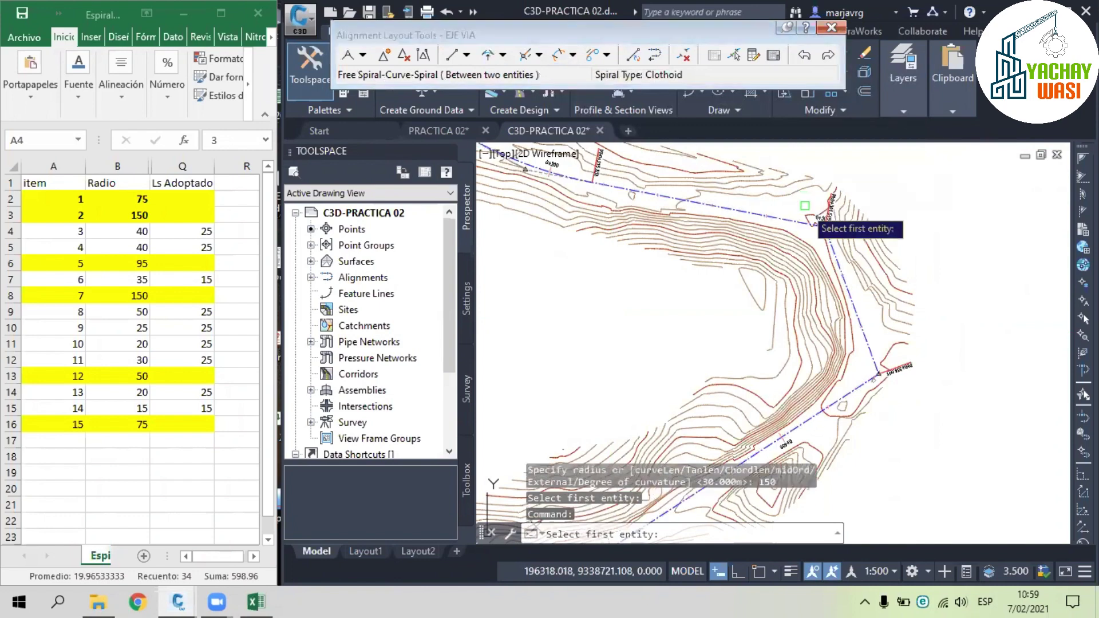
{"action": "scroll", "coordinate": [805, 206], "scroll_direction": "up", "scroll_amount": 2}
{"action": "left_click", "coordinate": [818, 221]}
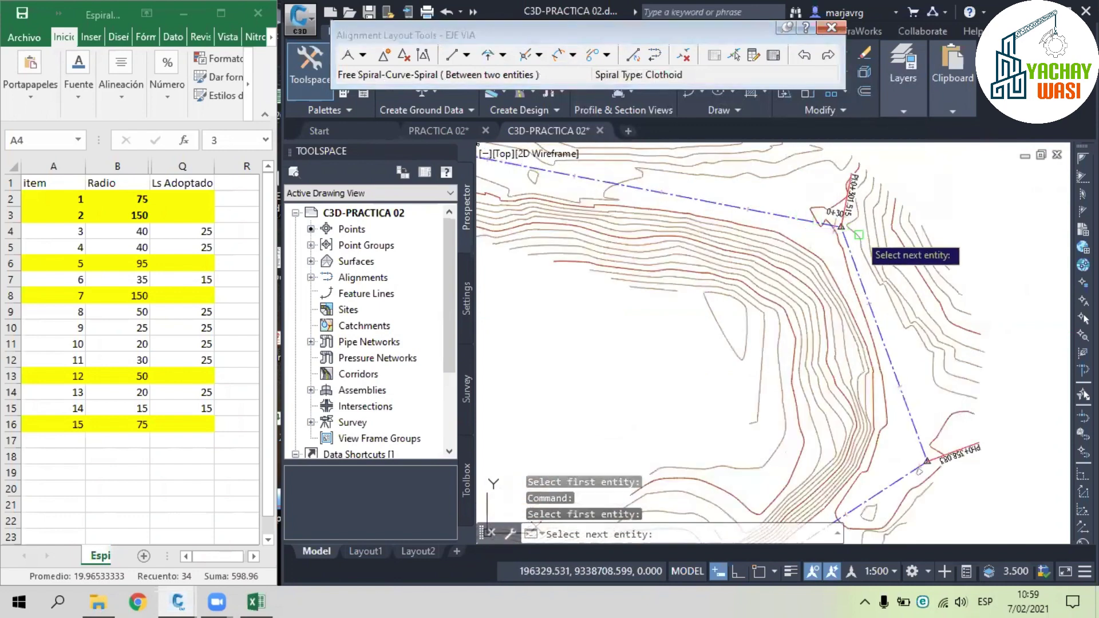
{"action": "left_click", "coordinate": [855, 261]}
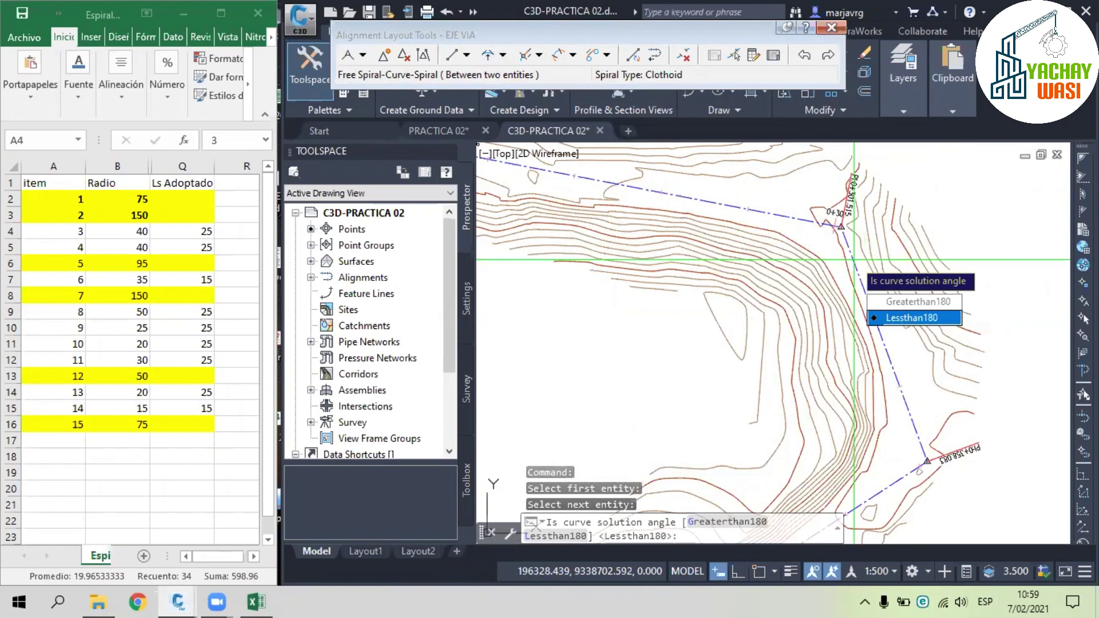
{"action": "key", "text": "Return"}
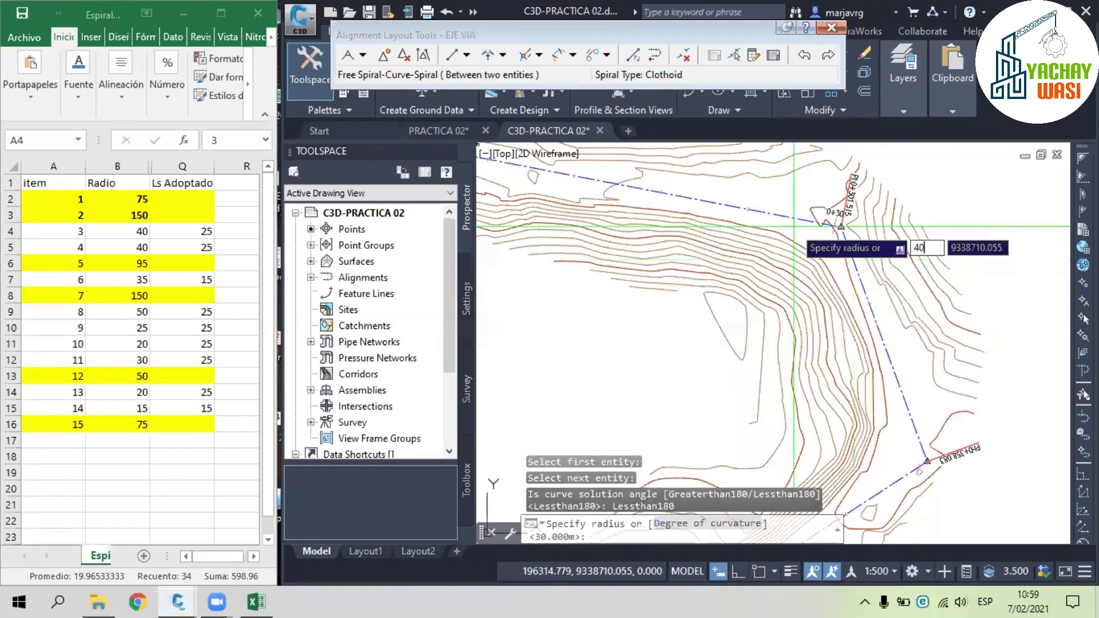
{"action": "type", "text": "40"}
{"action": "key", "text": "Return"}
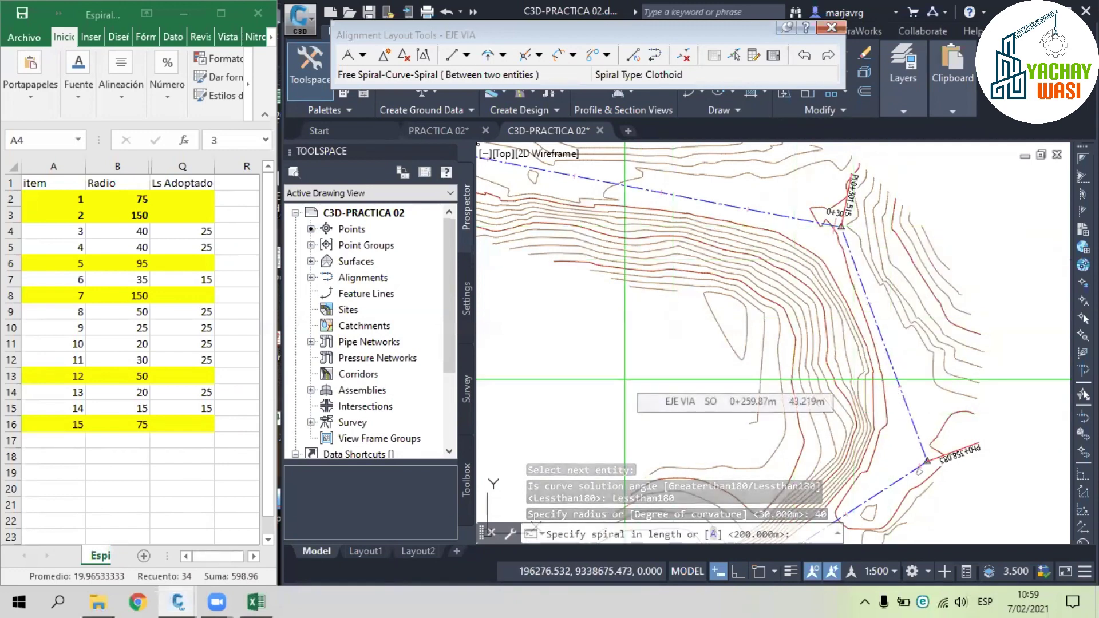
- Complete the spiral-curve-spiral with a spiral-in length of 25 m and a spiral-out length of 1 m
{"action": "type", "text": "25"}
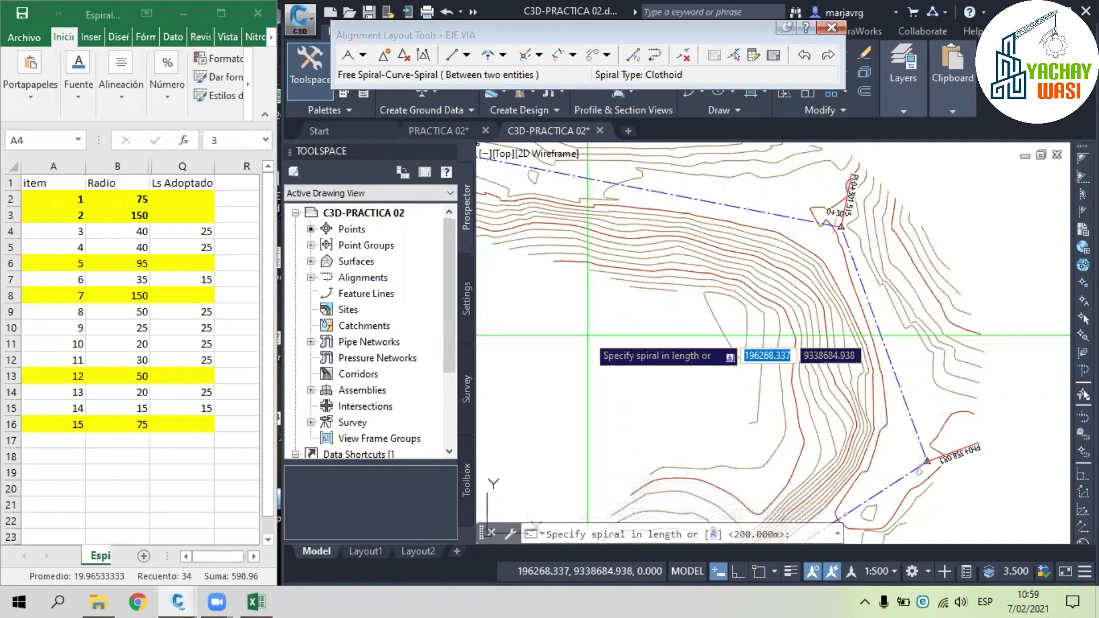
{"action": "key", "text": "Return"}
{"action": "key", "text": "Return"}
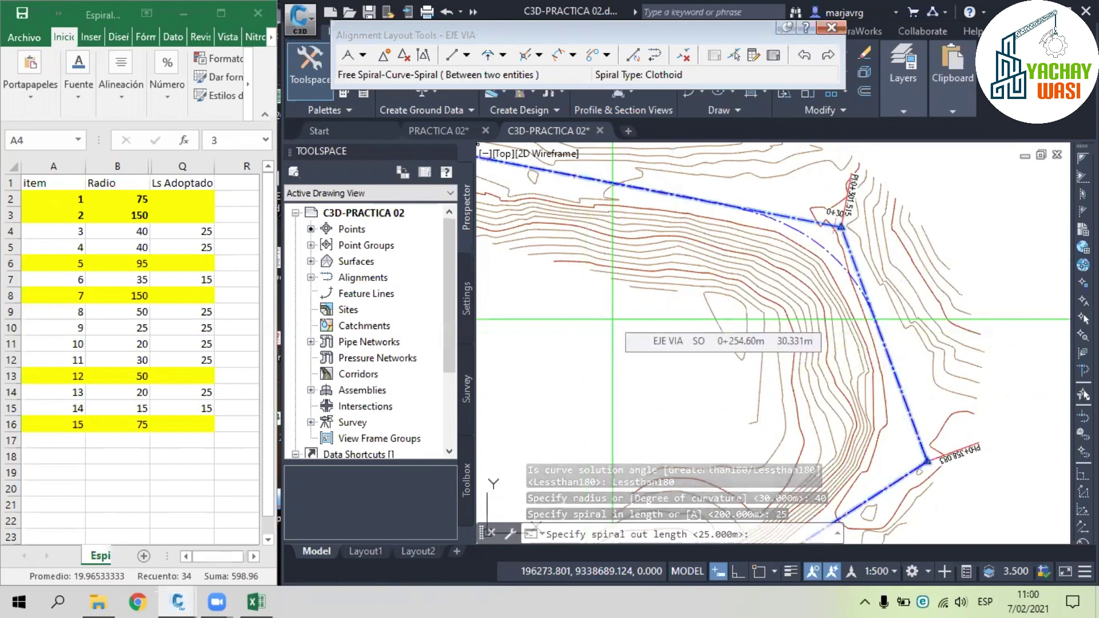
{"action": "type", "text": "1"}
{"action": "key", "text": "Return"}
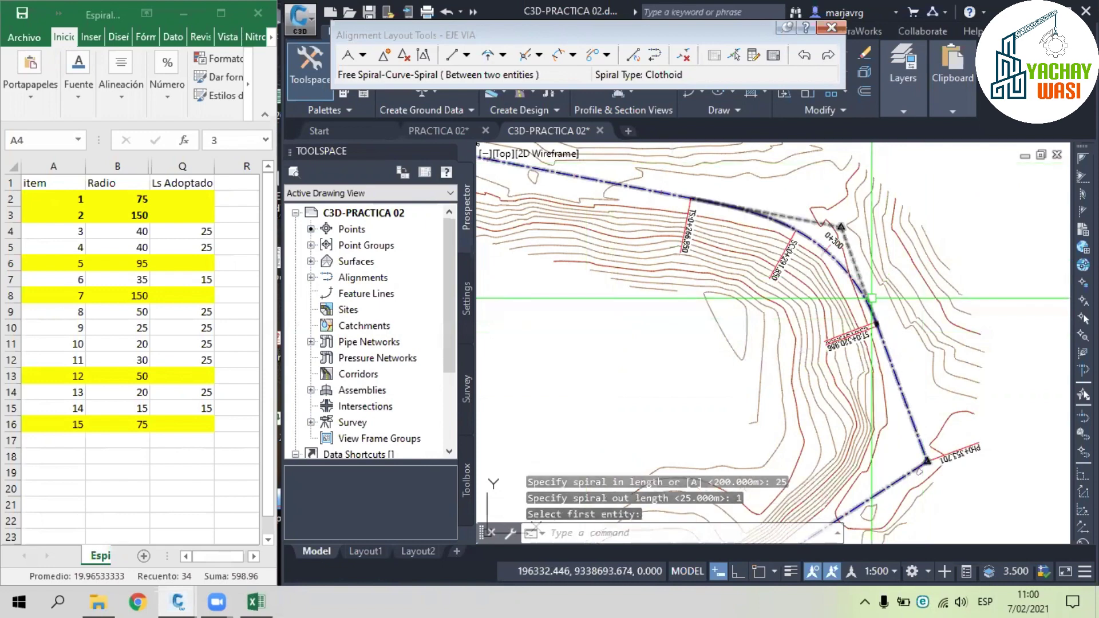
- Set the spiral-out length of the spiral-curve-spiral at PI 0+301.515 to 0 in the sub-entity parameters
{"action": "middle_click_drag", "start_coordinate": [872, 298], "coordinate": [865, 264]}
{"action": "scroll", "coordinate": [873, 288], "scroll_direction": "up", "scroll_amount": 8}
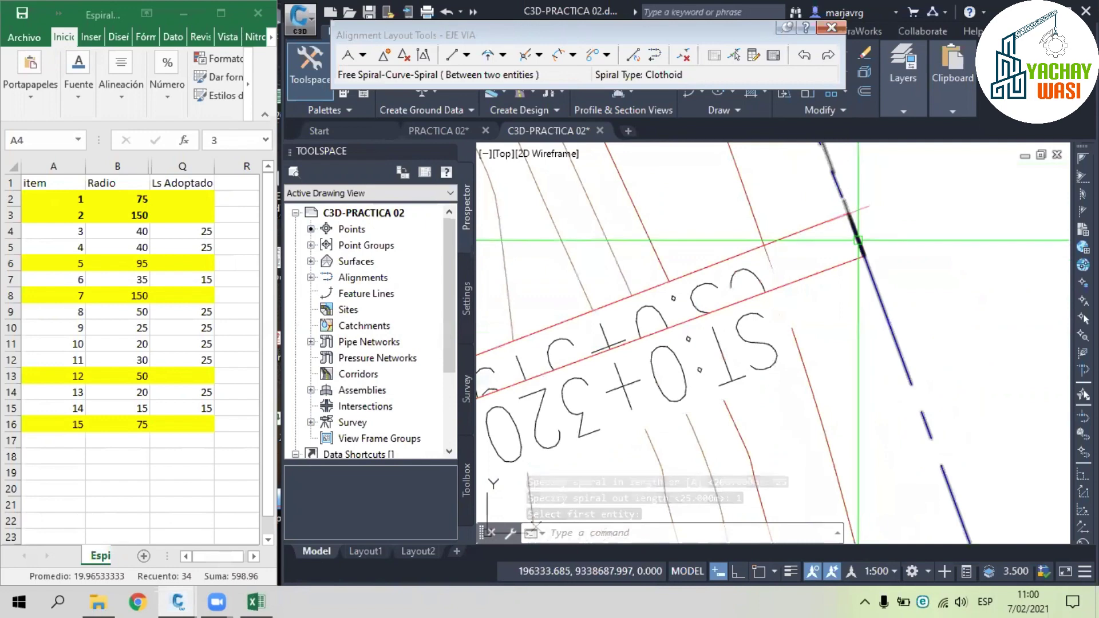
{"action": "scroll", "coordinate": [859, 240], "scroll_direction": "down", "scroll_amount": 6}
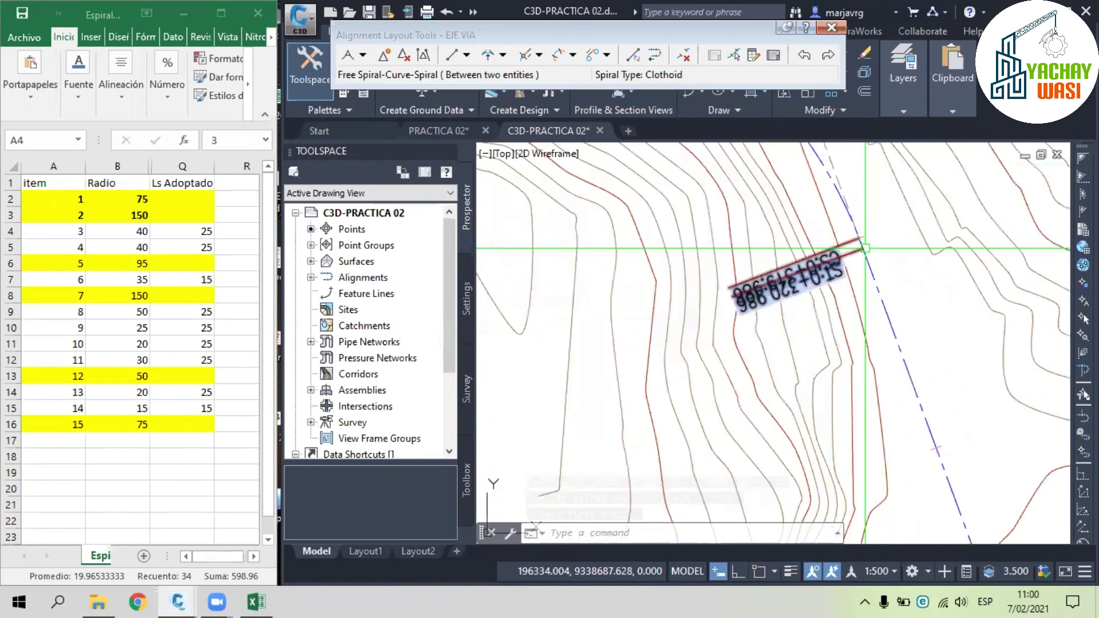
{"action": "scroll", "coordinate": [810, 219], "scroll_direction": "down", "scroll_amount": 4}
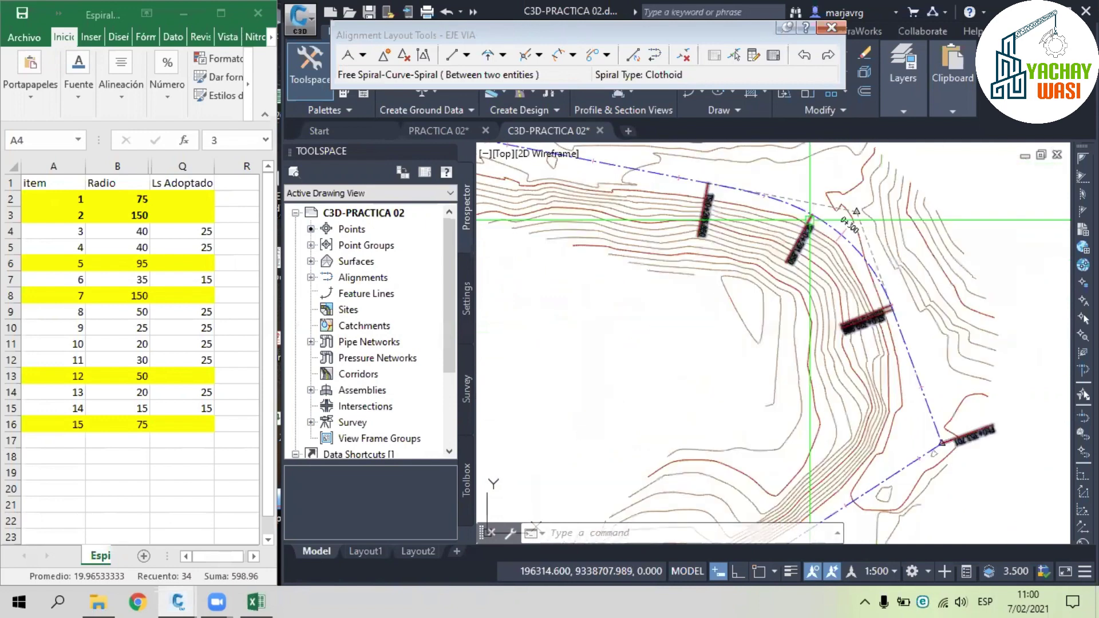
{"action": "scroll", "coordinate": [809, 220], "scroll_direction": "up", "scroll_amount": 2}
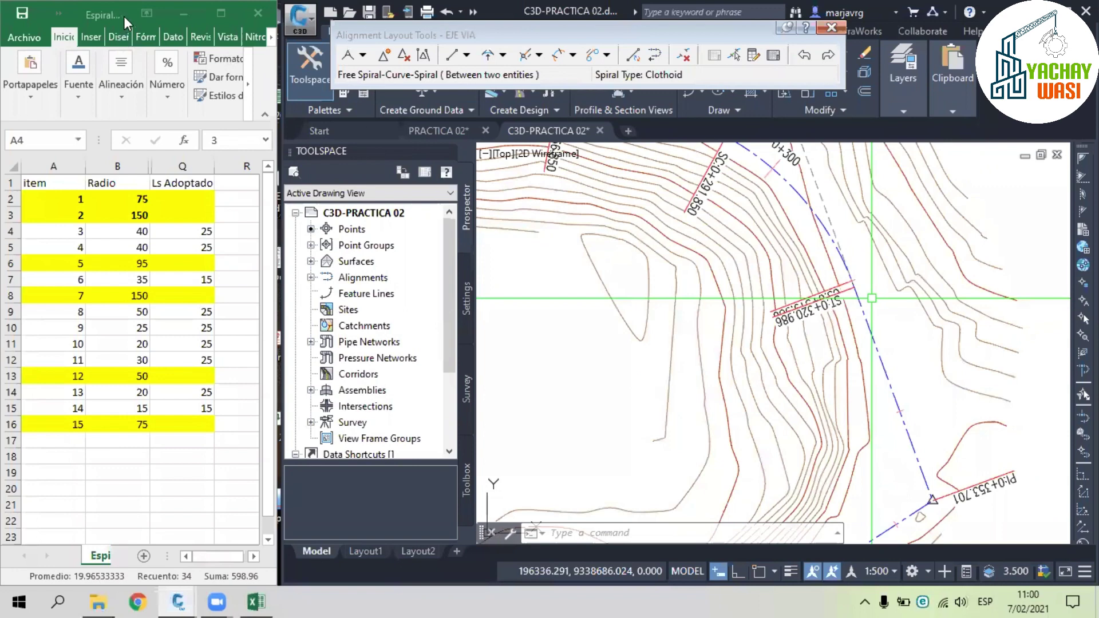
{"action": "left_click", "coordinate": [754, 55]}
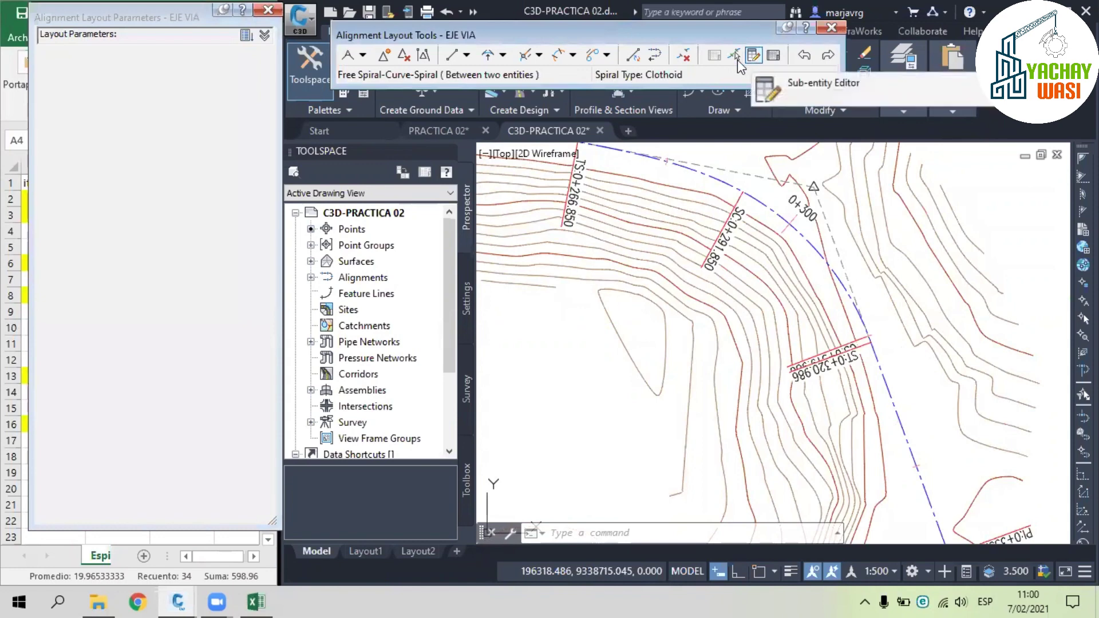
{"action": "left_click", "coordinate": [735, 56]}
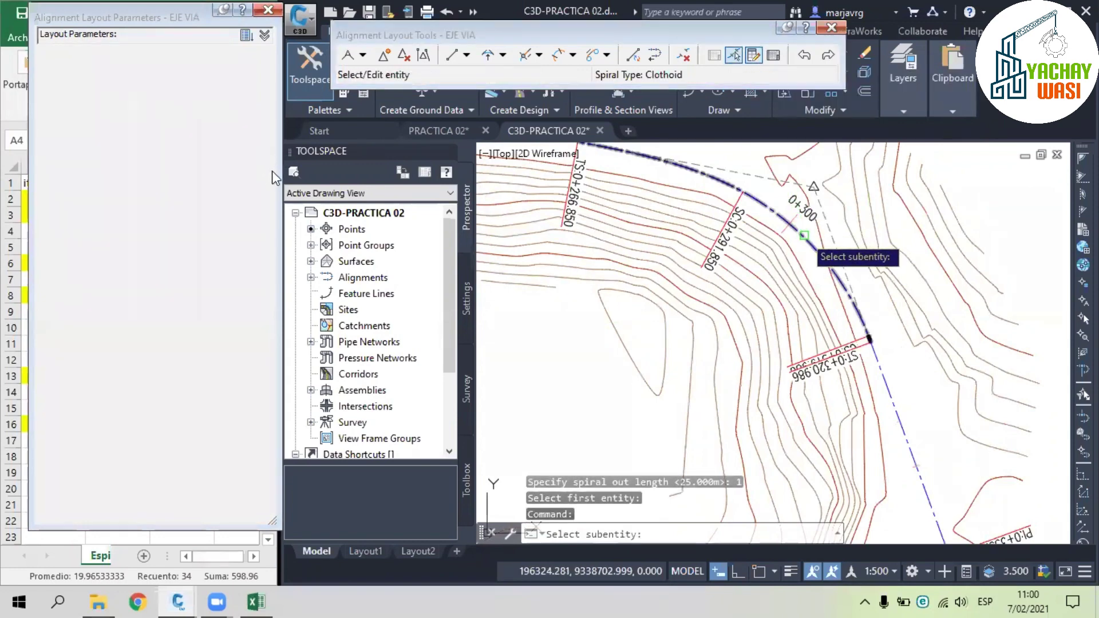
{"action": "scroll", "coordinate": [267, 116], "scroll_direction": "down", "scroll_amount": 4}
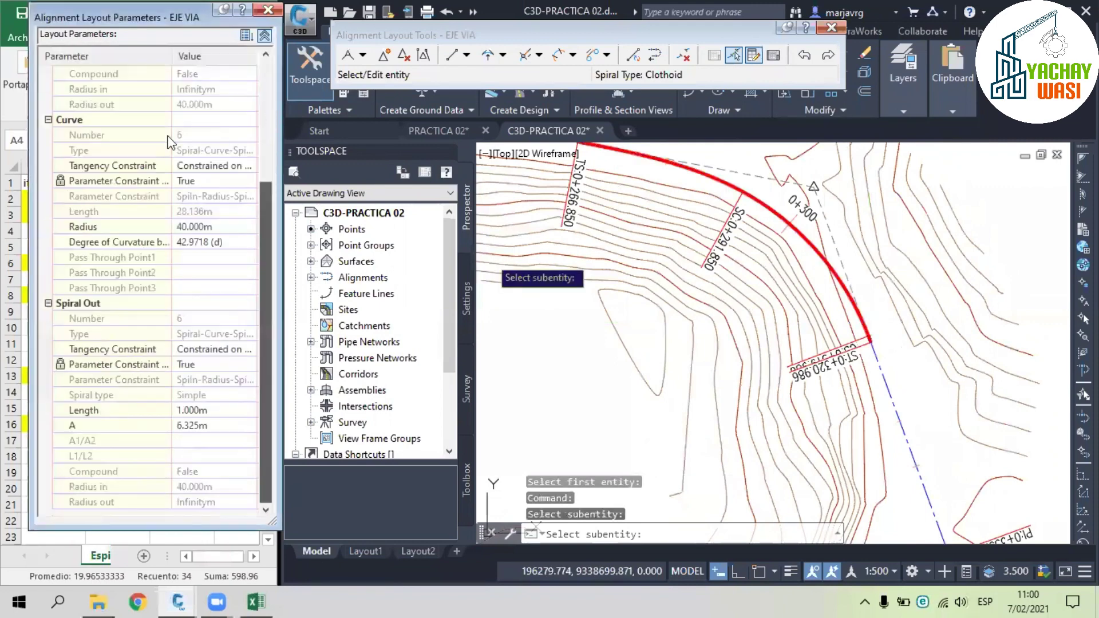
{"action": "scroll", "coordinate": [166, 135], "scroll_direction": "up", "scroll_amount": 4}
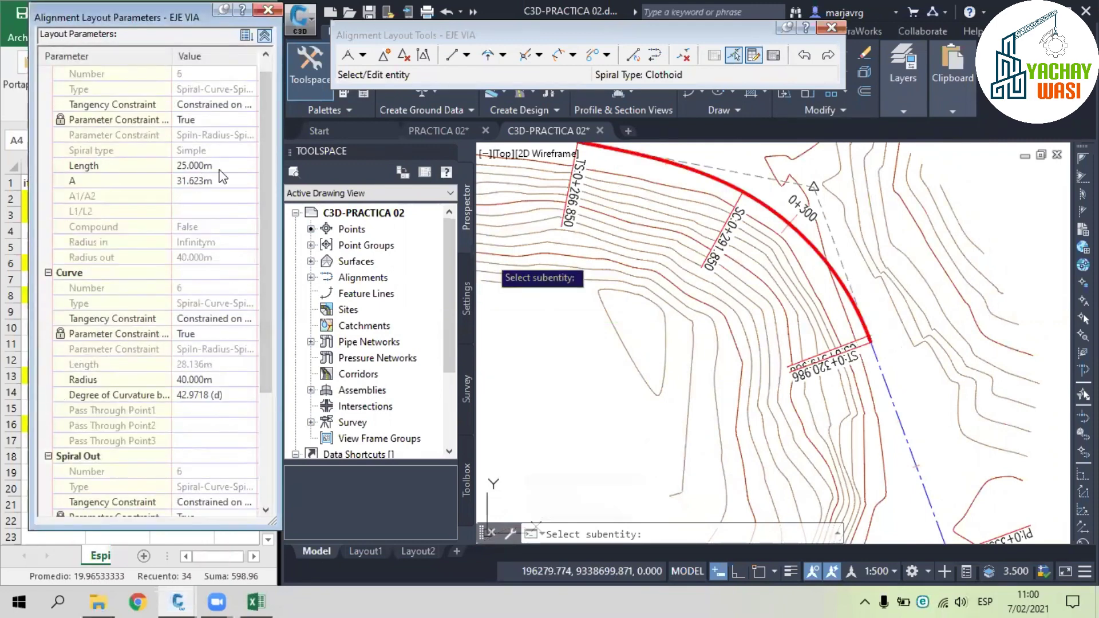
{"action": "left_click_drag", "start_coordinate": [264, 136], "coordinate": [270, 298]}
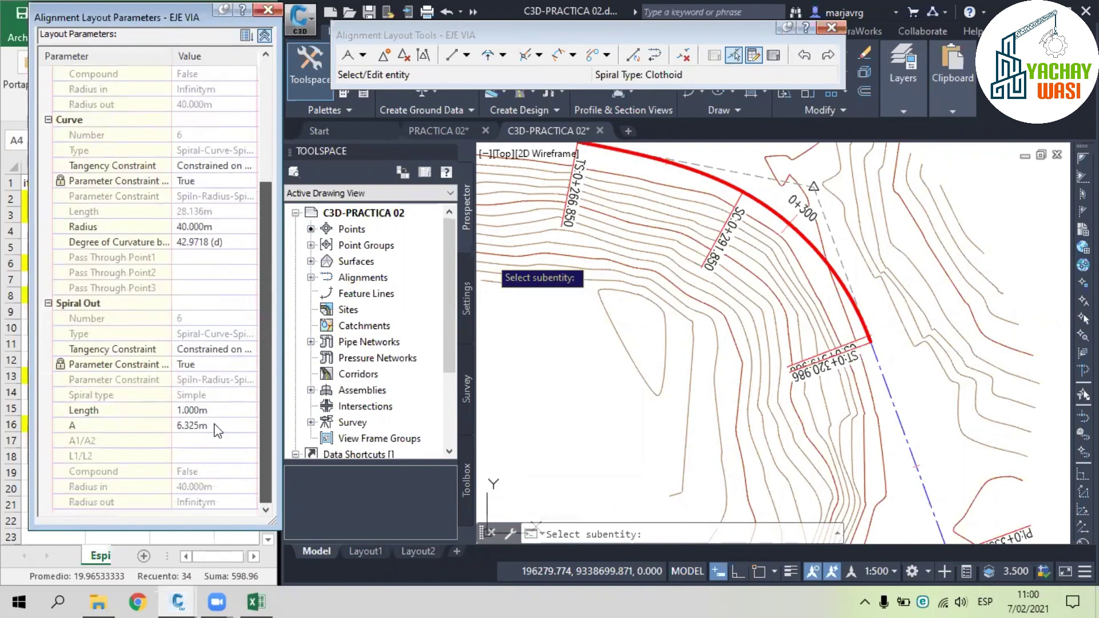
{"action": "left_click", "coordinate": [219, 411]}
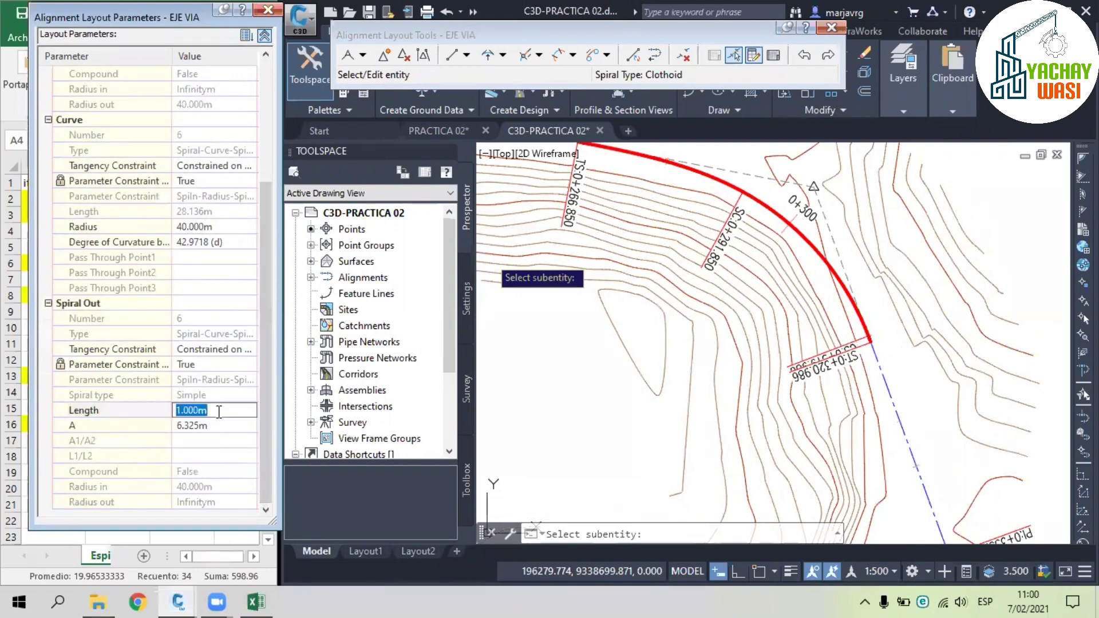
{"action": "type", "text": "0"}
{"action": "key", "text": "Return"}
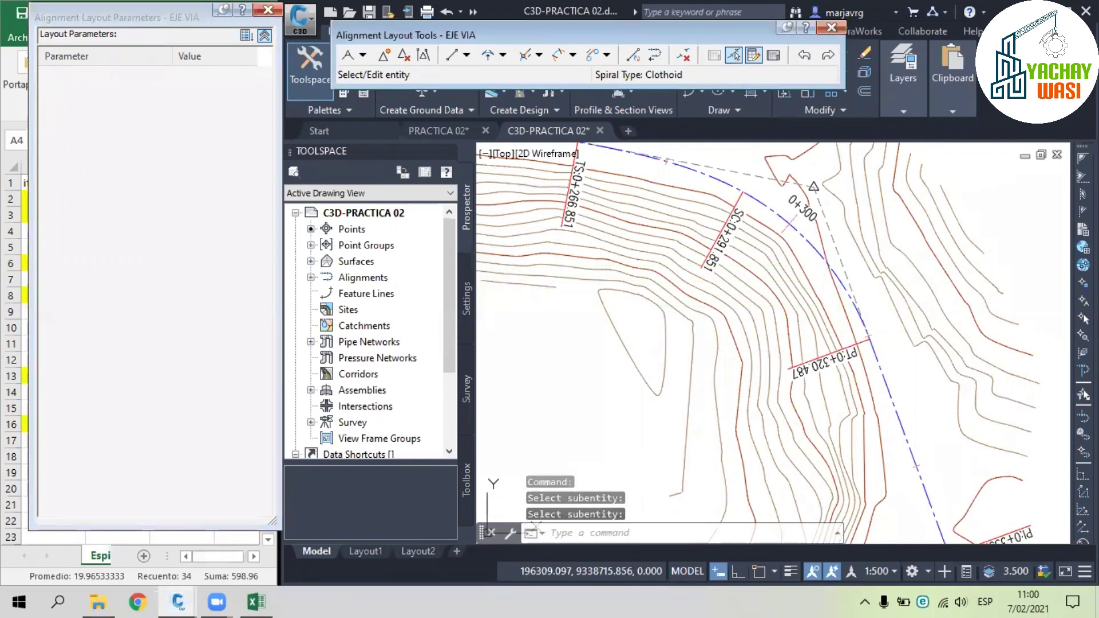
- Select the edited spiral-curve-spiral again and review its layout parameters
{"action": "scroll", "coordinate": [840, 255], "scroll_direction": "down", "scroll_amount": 2}
{"action": "left_click", "coordinate": [840, 255]}
{"action": "left_click", "coordinate": [799, 214]}
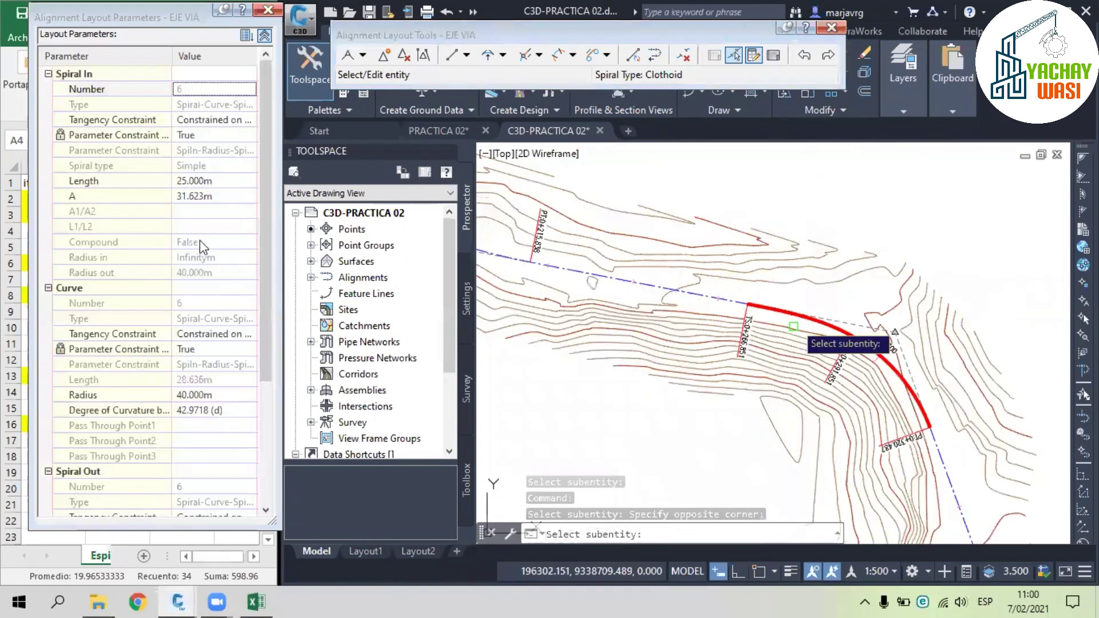
{"action": "key", "text": "Escape"}
- Mark items 3 and 4 of the curve table in bold in the spreadsheet
{"action": "left_click", "coordinate": [198, 226]}
{"action": "left_click_drag", "start_coordinate": [76, 220], "coordinate": [56, 249], "text": "shift"}
{"action": "key", "text": "Down"}
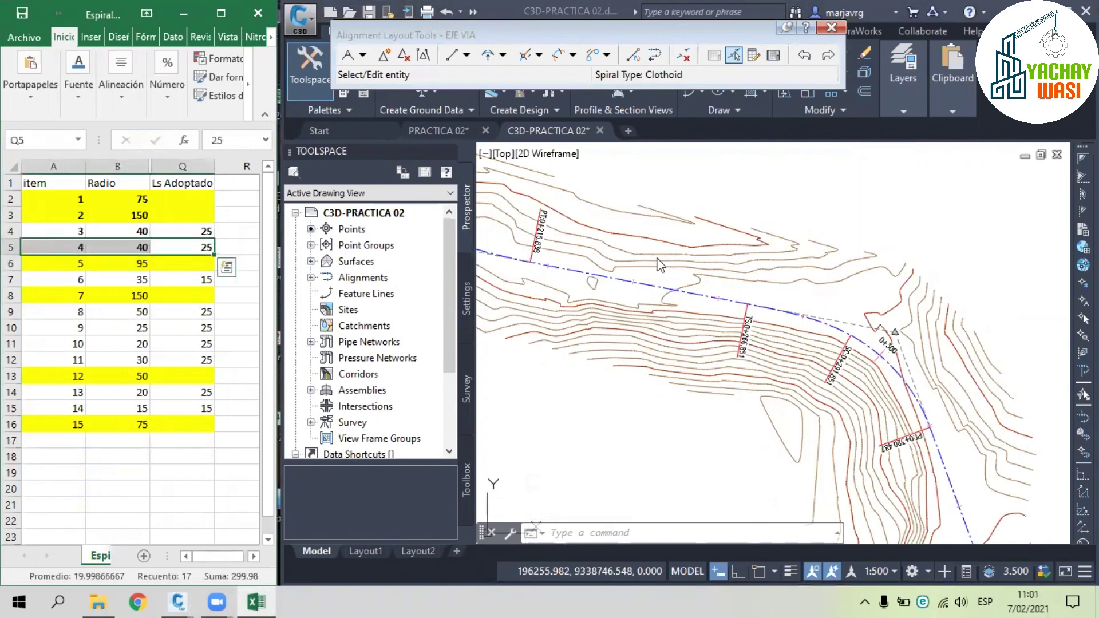
- Start a Free Spiral-Curve-Spiral between the tangents meeting at PI 0+353.702, using the Lessthan180 solution and a 40 m radius
{"action": "left_click", "coordinate": [819, 259]}
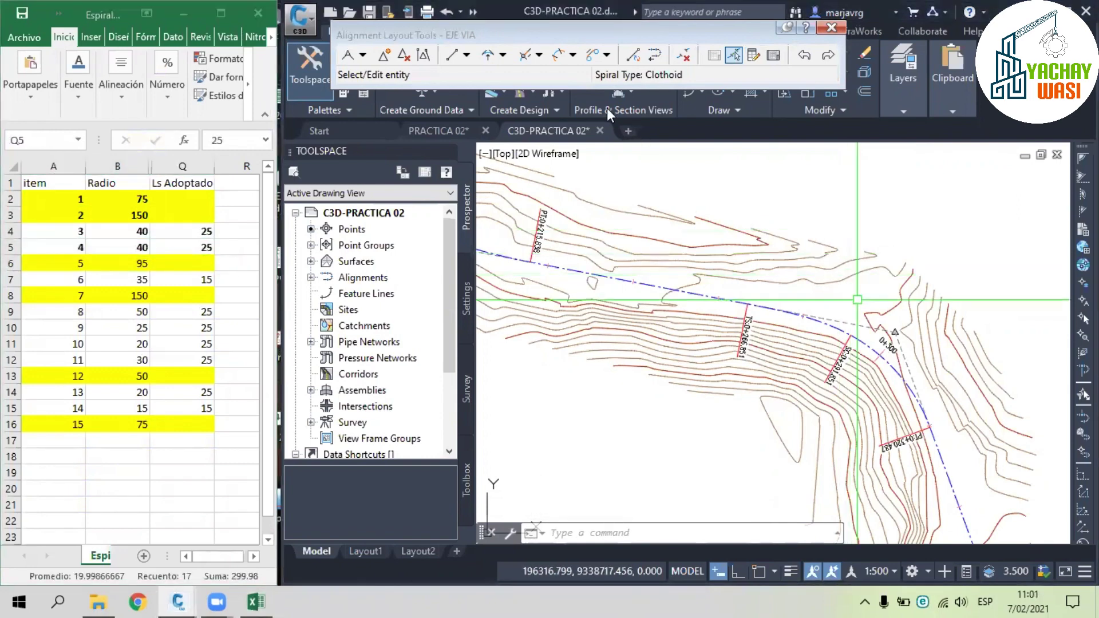
{"action": "middle_click_drag", "start_coordinate": [849, 300], "coordinate": [752, 175]}
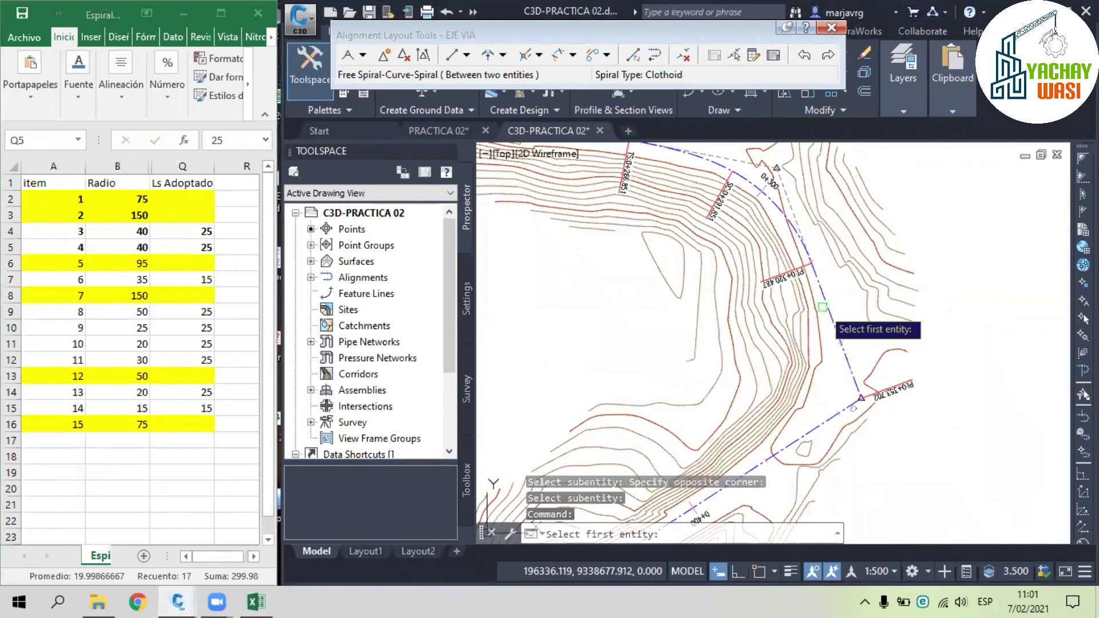
{"action": "middle_click_drag", "start_coordinate": [823, 307], "coordinate": [814, 243]}
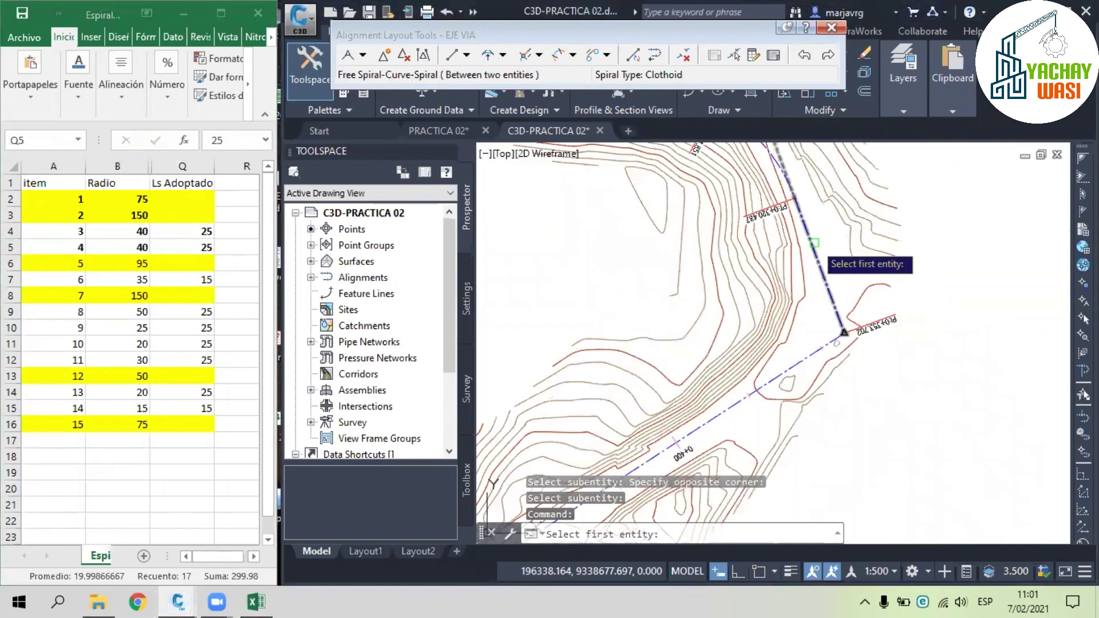
{"action": "left_click", "coordinate": [814, 242]}
{"action": "left_click", "coordinate": [831, 298]}
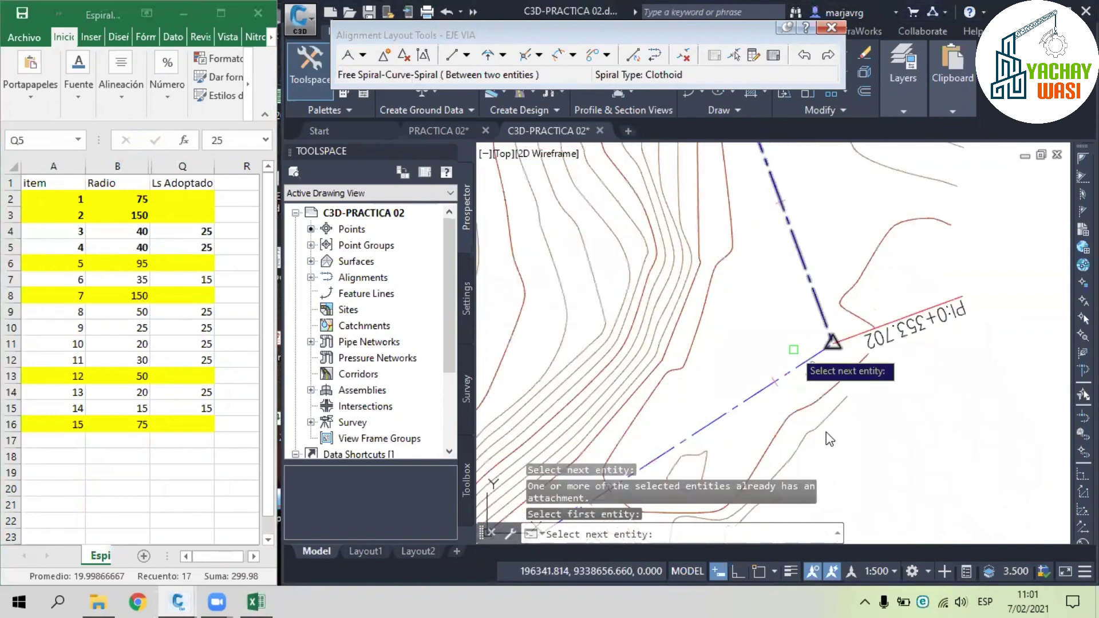
{"action": "left_click", "coordinate": [790, 369]}
{"action": "key", "text": "Return"}
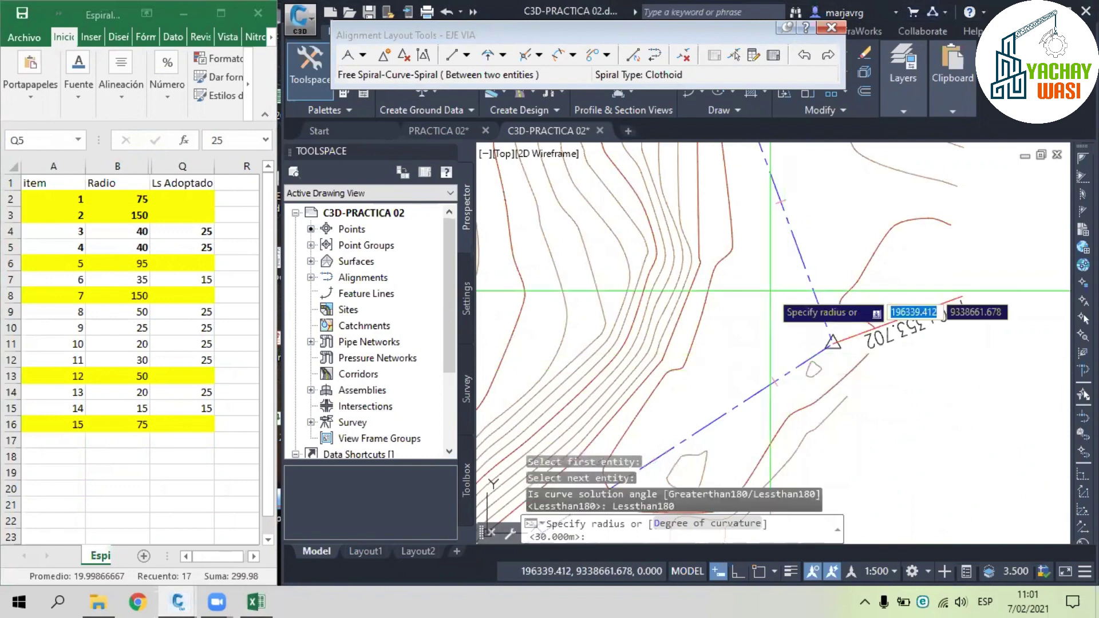
{"action": "type", "text": "40"}
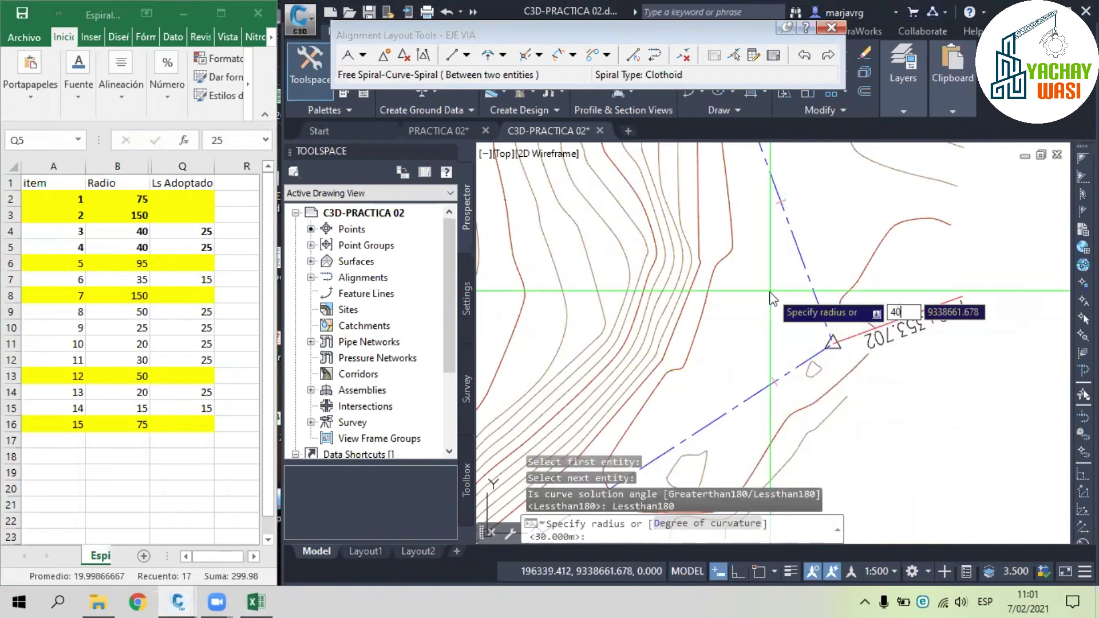
{"action": "key", "text": "Return"}
- Complete the second spiral-curve-spiral with a spiral-in length of 1 m and a spiral-out length of 25 m
{"action": "type", "text": "1"}
{"action": "key", "text": "Return"}
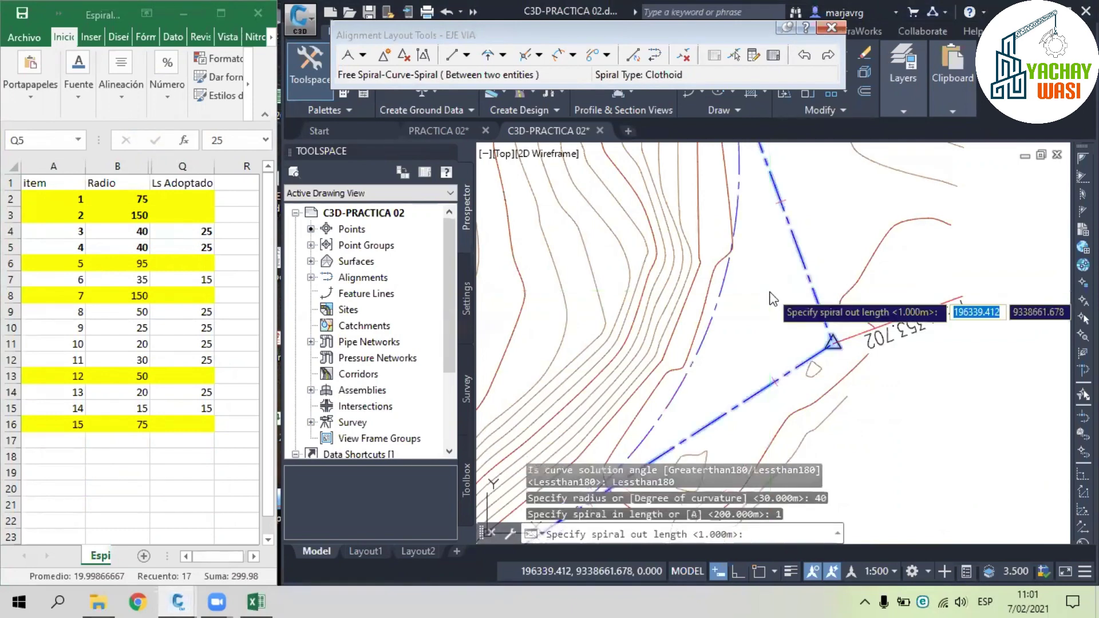
{"action": "type", "text": "25"}
{"action": "key", "text": "Return"}
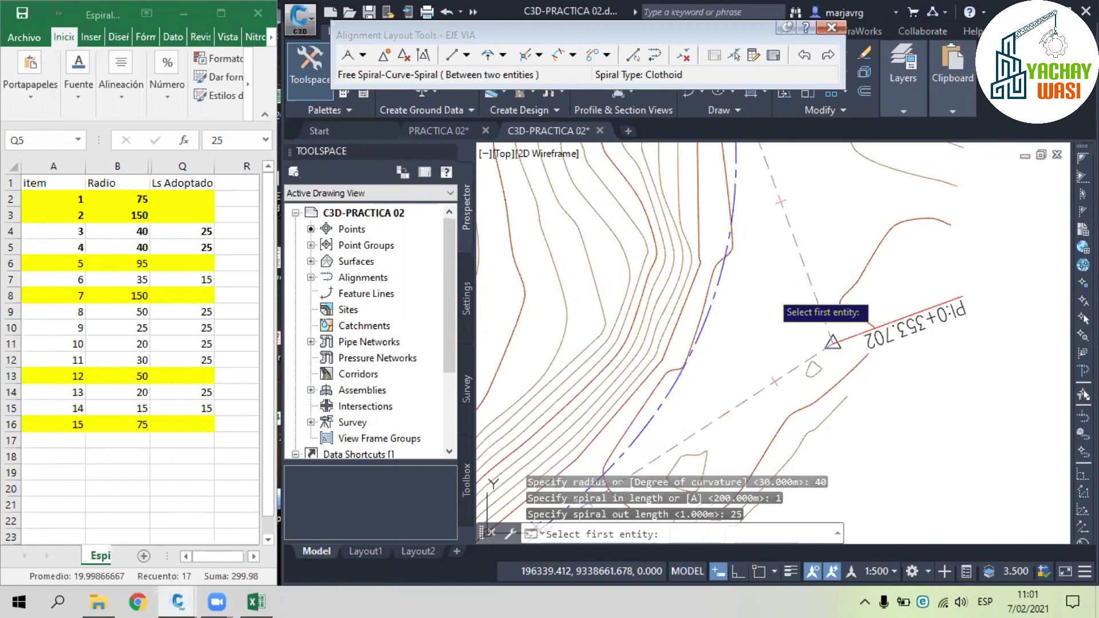
- Set the spiral-in length of the spiral-curve-spiral at PI 0+353.702 to 0 in the sub-entity parameters
{"action": "scroll", "coordinate": [778, 295], "scroll_direction": "down", "scroll_amount": 4}
{"action": "scroll", "coordinate": [782, 294], "scroll_direction": "up", "scroll_amount": 2}
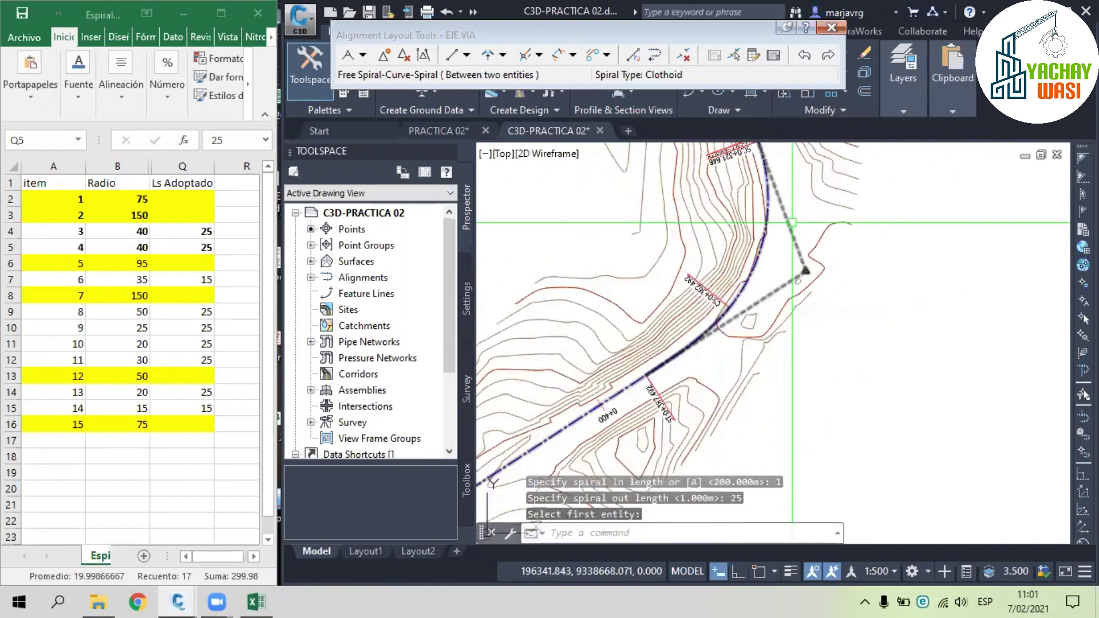
{"action": "left_click", "coordinate": [755, 55]}
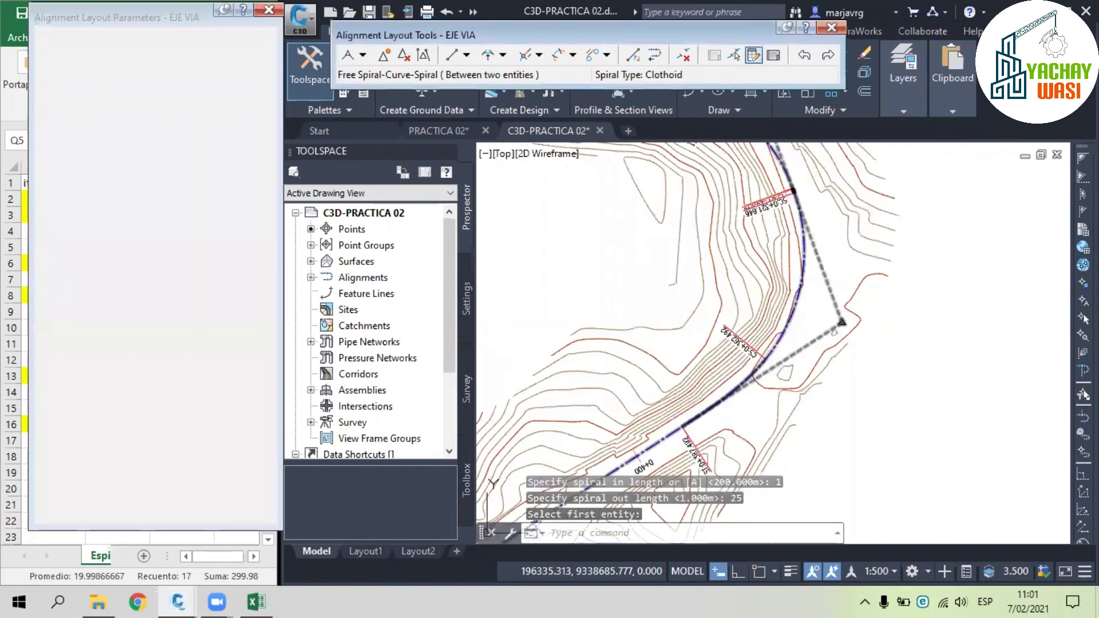
{"action": "left_click", "coordinate": [734, 55]}
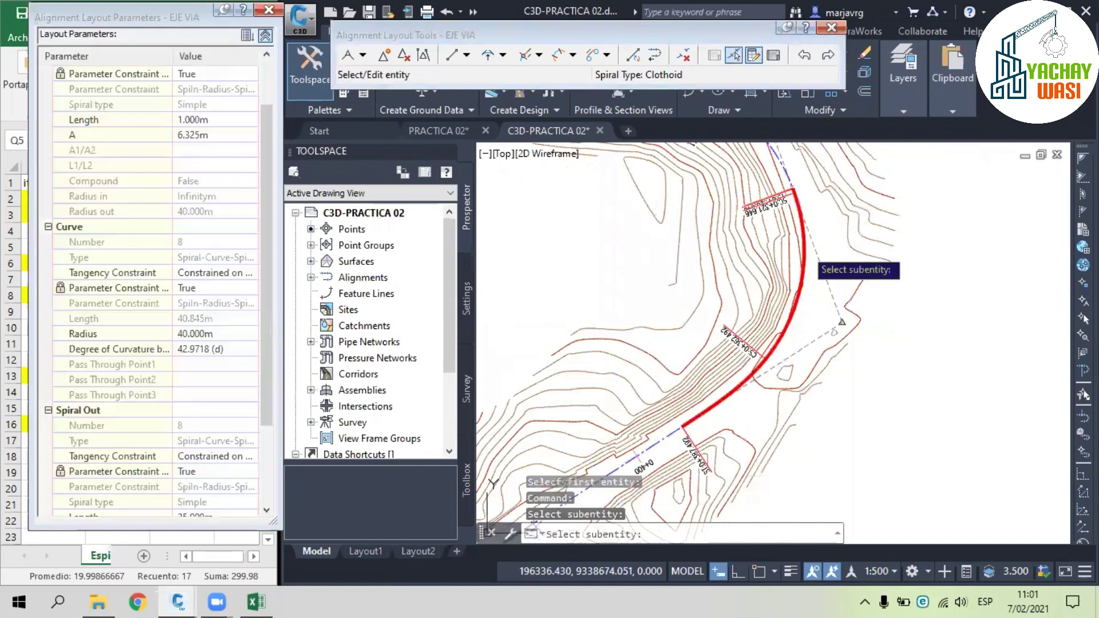
{"action": "scroll", "coordinate": [793, 189], "scroll_direction": "up", "scroll_amount": 6}
{"action": "left_click", "coordinate": [213, 121]}
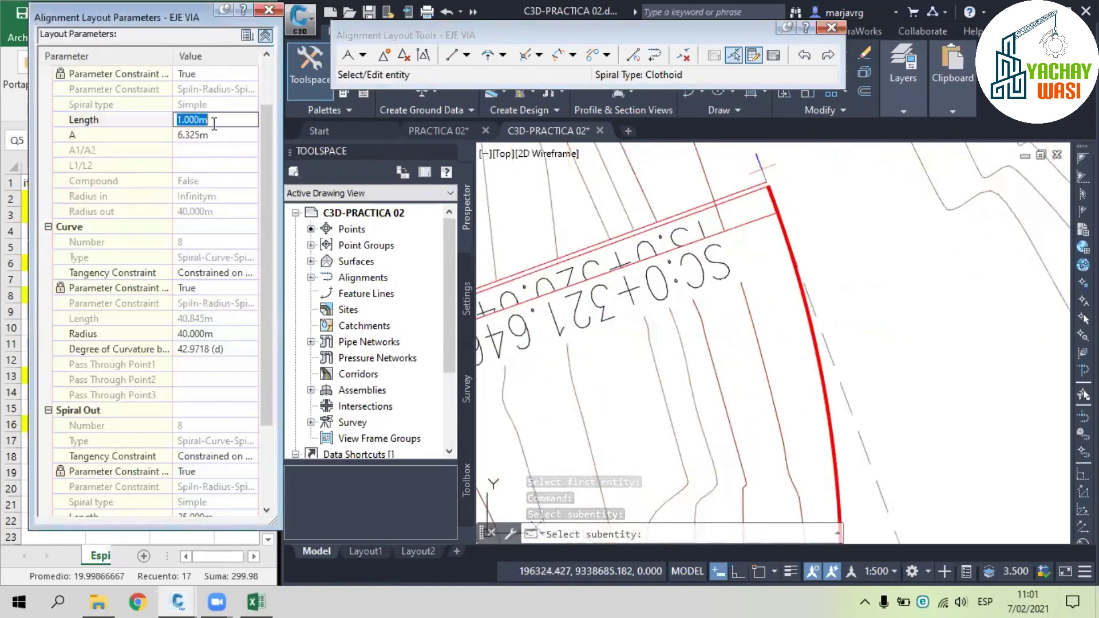
{"action": "type", "text": "0"}
{"action": "key", "text": "Return"}
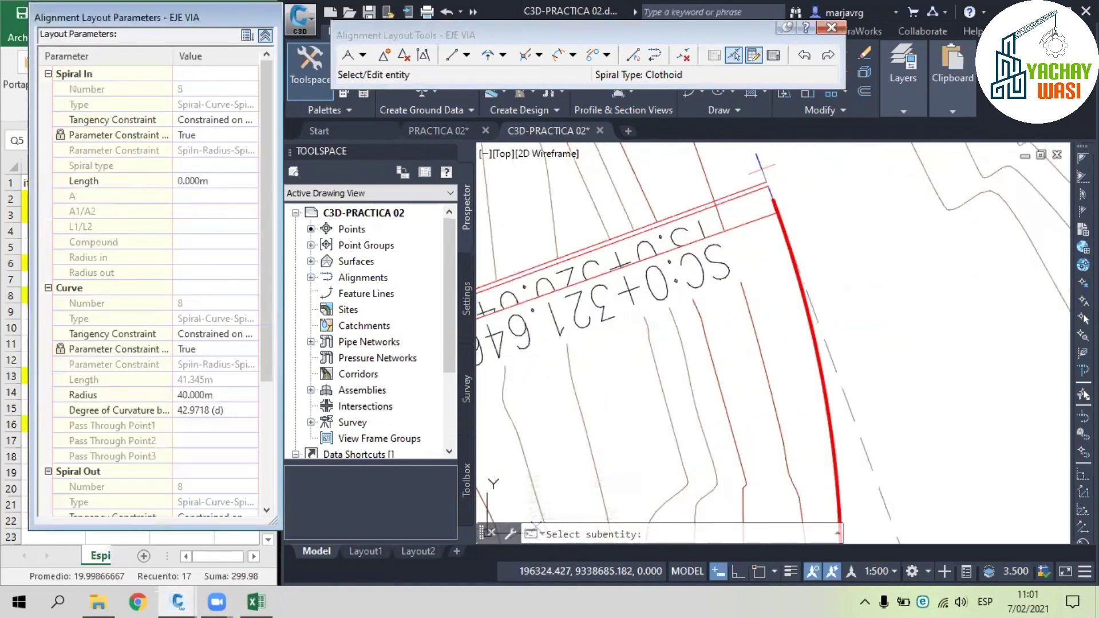
{"action": "scroll", "coordinate": [797, 343], "scroll_direction": "down", "scroll_amount": 2}
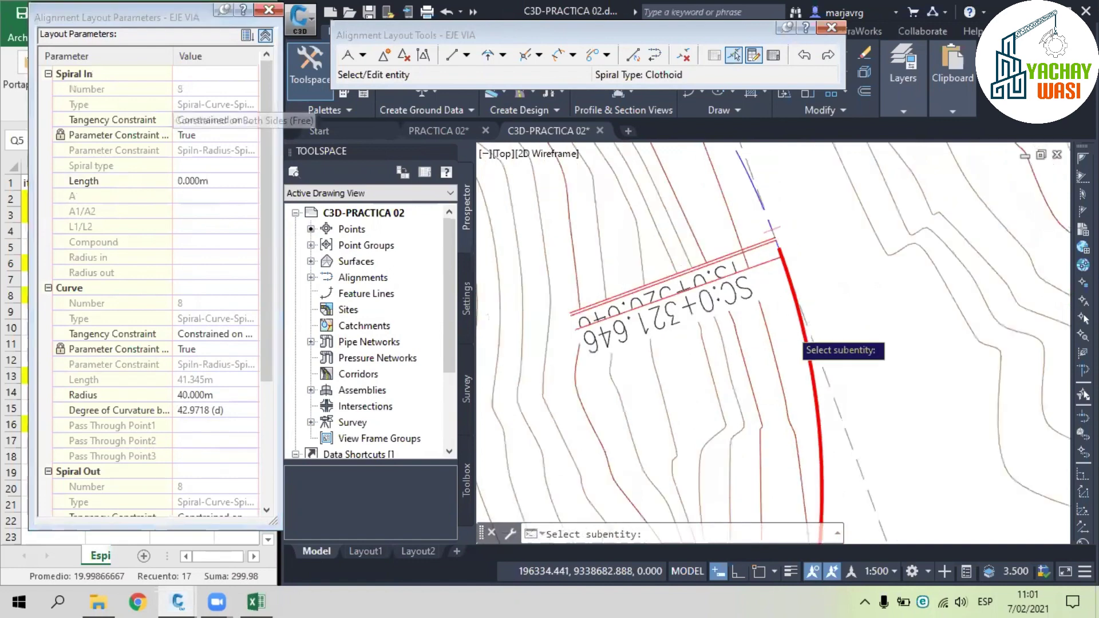
{"action": "key", "text": "Escape"}
- Examine the two adjoining 40 m spiral-curve-spirals, selecting each one to review its layout parameters
{"action": "scroll", "coordinate": [784, 298], "scroll_direction": "down", "scroll_amount": 4}
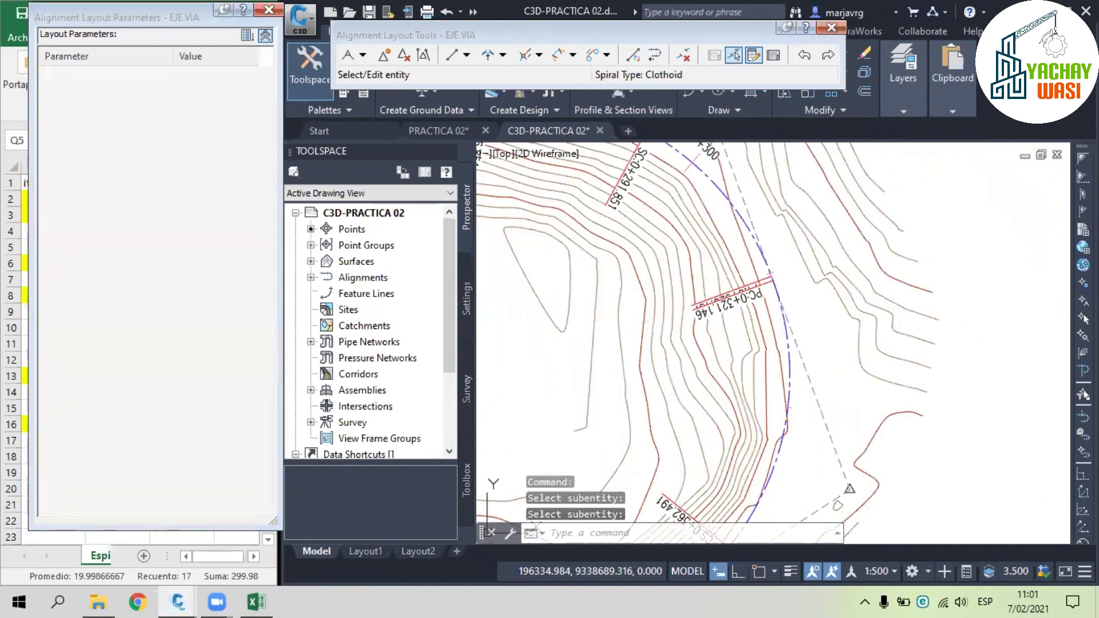
{"action": "scroll", "coordinate": [800, 302], "scroll_direction": "down", "scroll_amount": 2}
{"action": "mouse_move", "coordinate": [800, 301]}
{"action": "middle_mouse_down"}
{"action": "mouse_move", "coordinate": [842, 386]}
{"action": "mouse_move", "coordinate": [743, 285]}
{"action": "mouse_move", "coordinate": [885, 279]}
{"action": "middle_mouse_up"}
{"action": "scroll", "coordinate": [842, 384], "scroll_direction": "down", "scroll_amount": 2}
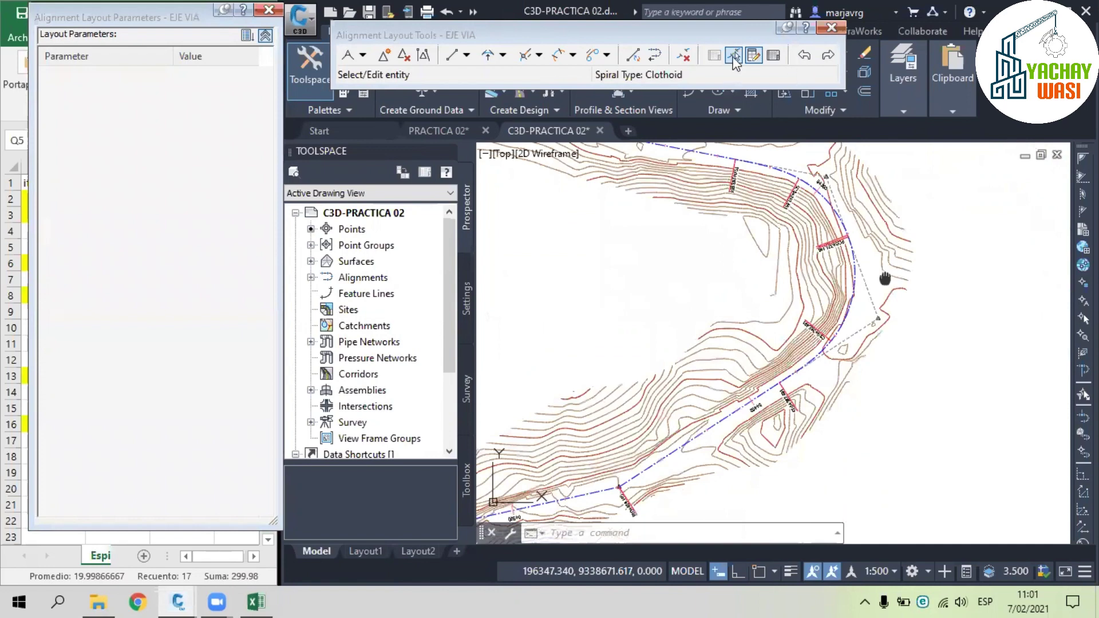
{"action": "middle_click_drag", "start_coordinate": [833, 235], "coordinate": [850, 262]}
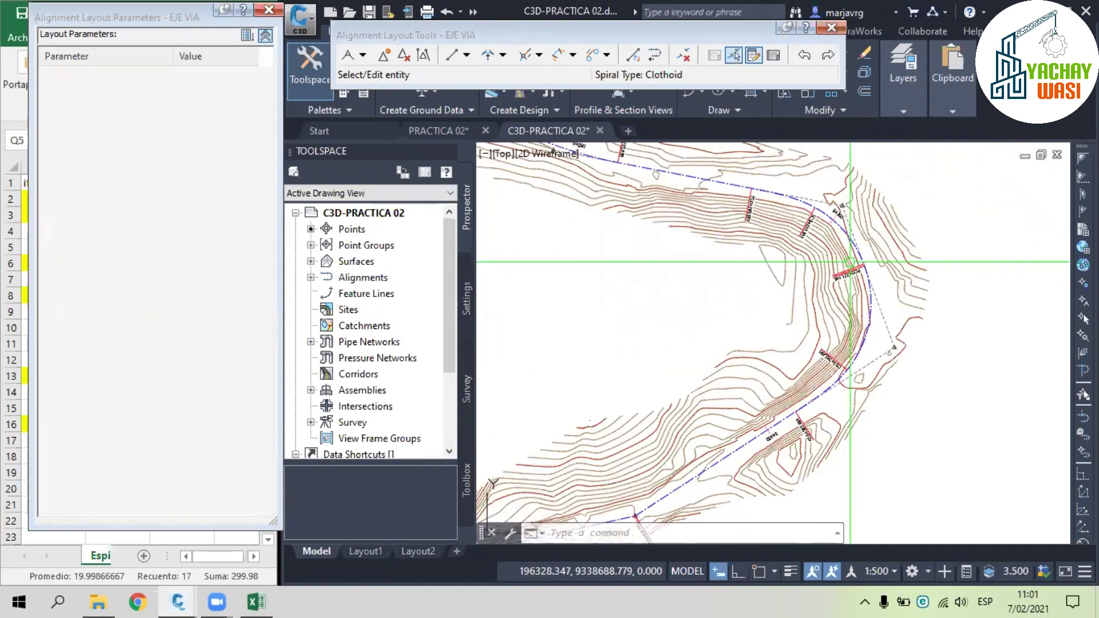
{"action": "middle_click_drag", "start_coordinate": [839, 202], "coordinate": [861, 227]}
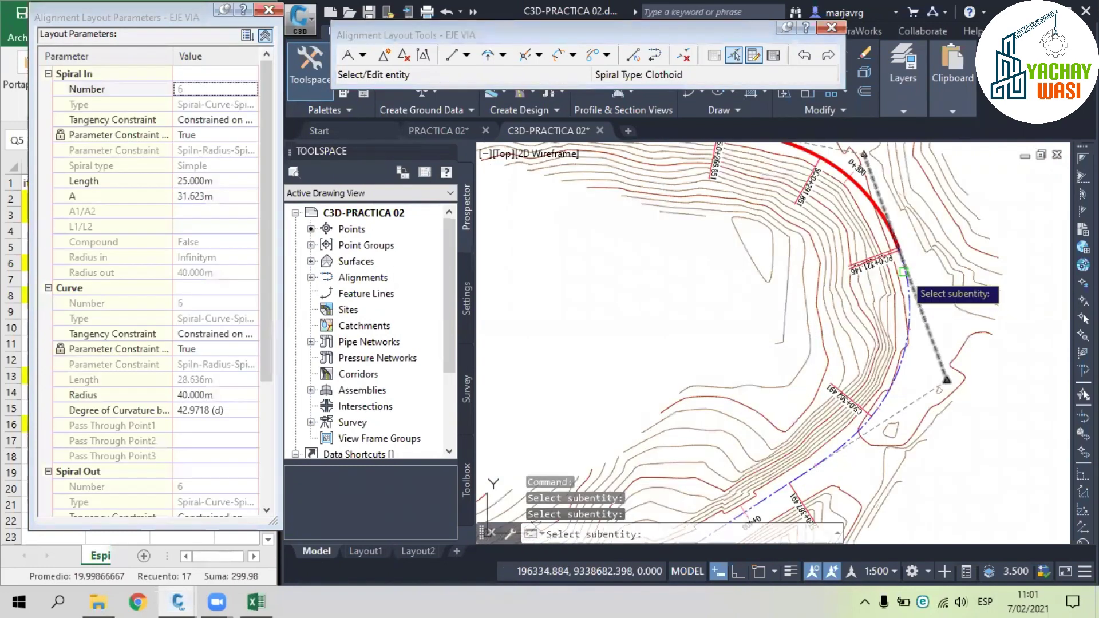
{"action": "left_click", "coordinate": [903, 272]}
{"action": "scroll", "coordinate": [821, 341], "scroll_direction": "down", "scroll_amount": 2}
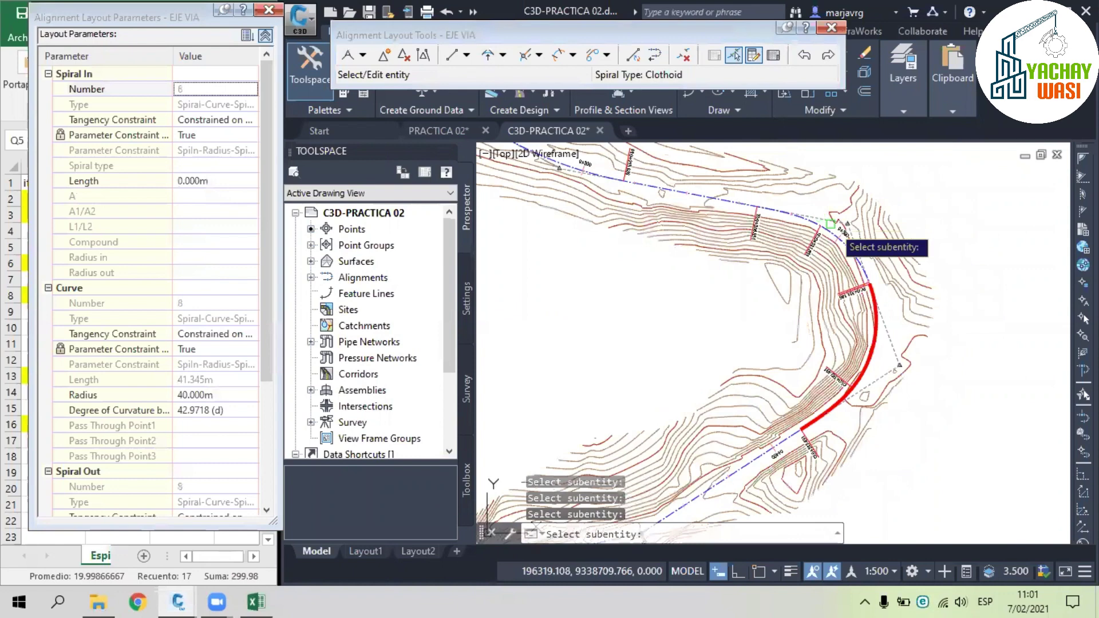
{"action": "key", "text": "Escape"}
- Examine the alignment vertices following the second 40 m curve and the item 5 row of the curve table
{"action": "scroll", "coordinate": [928, 368], "scroll_direction": "up", "scroll_amount": 3}
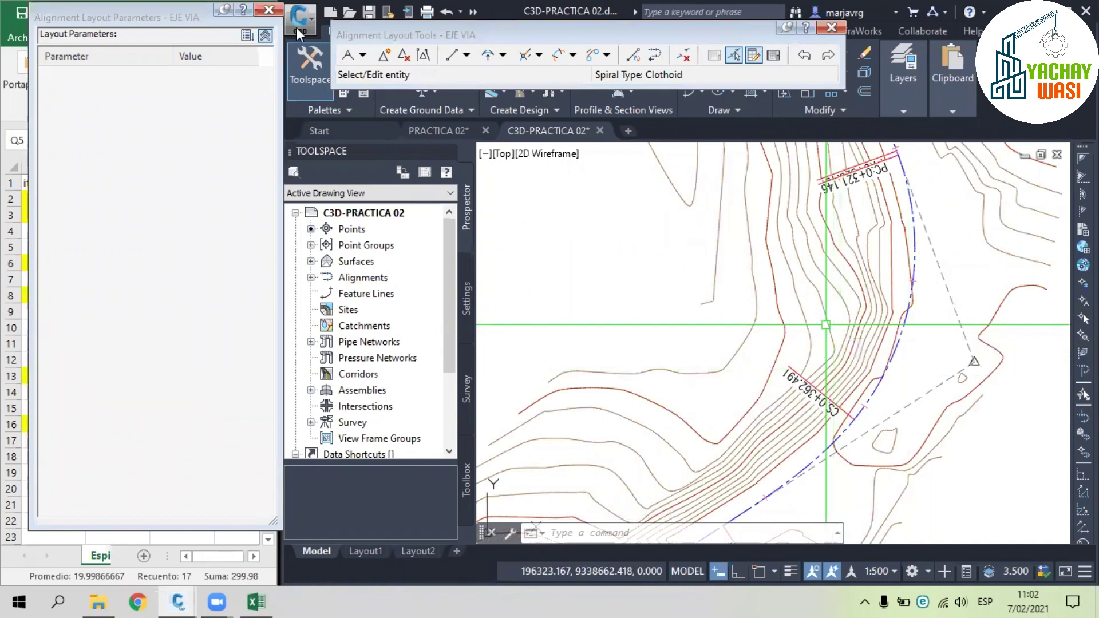
{"action": "scroll", "coordinate": [826, 324], "scroll_direction": "down", "scroll_amount": 4}
{"action": "middle_click_drag", "start_coordinate": [827, 334], "coordinate": [939, 166]}
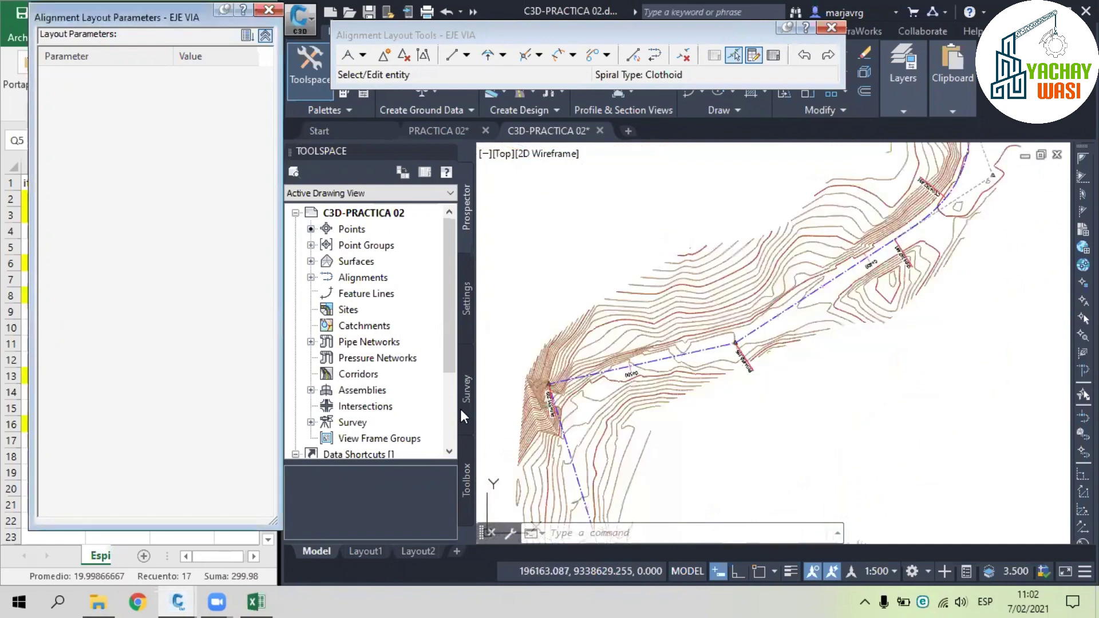
{"action": "key", "text": "Escape"}
{"action": "left_click_drag", "start_coordinate": [57, 260], "coordinate": [209, 264]}
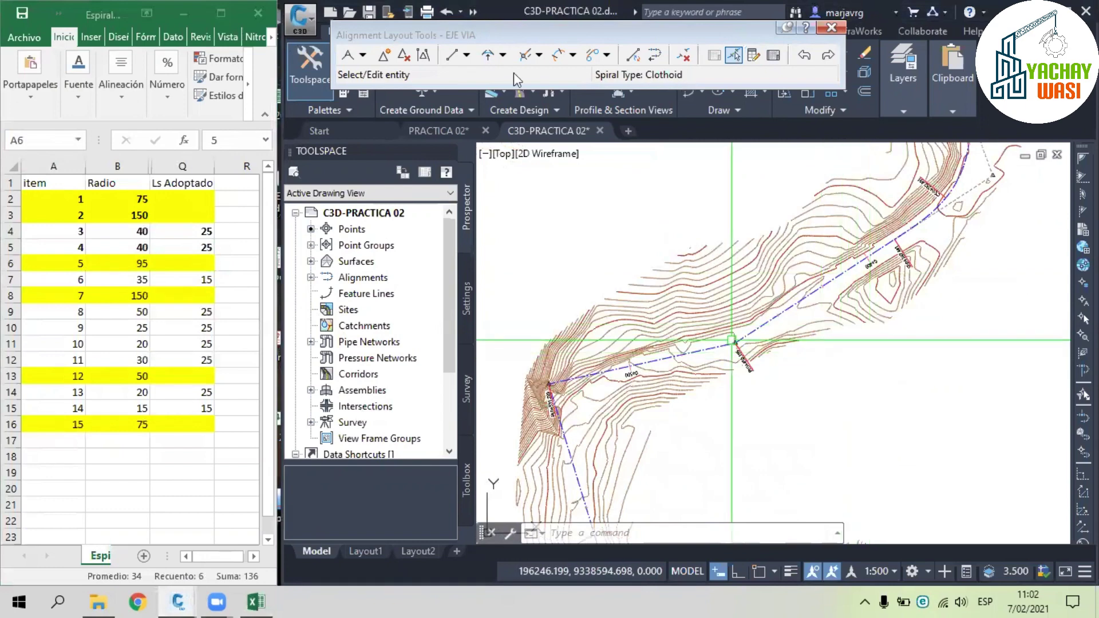
- Add a free curve fillet of 95 m radius at PI 0+459.195 and bold the item 5 row in the spreadsheet
{"action": "scroll", "coordinate": [522, 86], "scroll_direction": "up", "scroll_amount": 2}
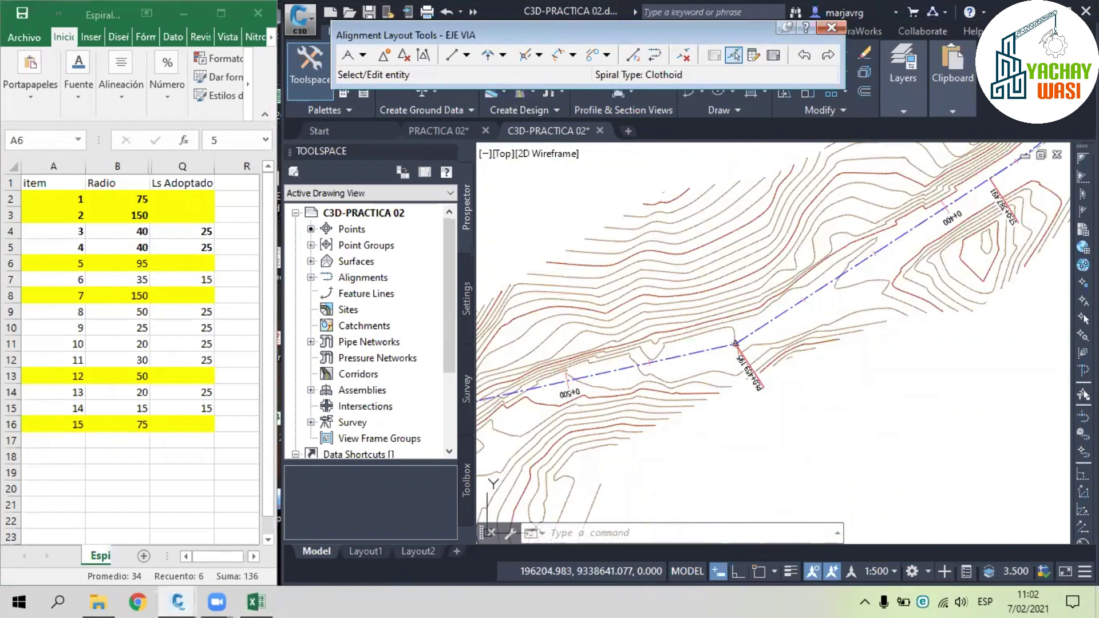
{"action": "left_click", "coordinate": [488, 55]}
{"action": "scroll", "coordinate": [885, 415], "scroll_direction": "up", "scroll_amount": 2}
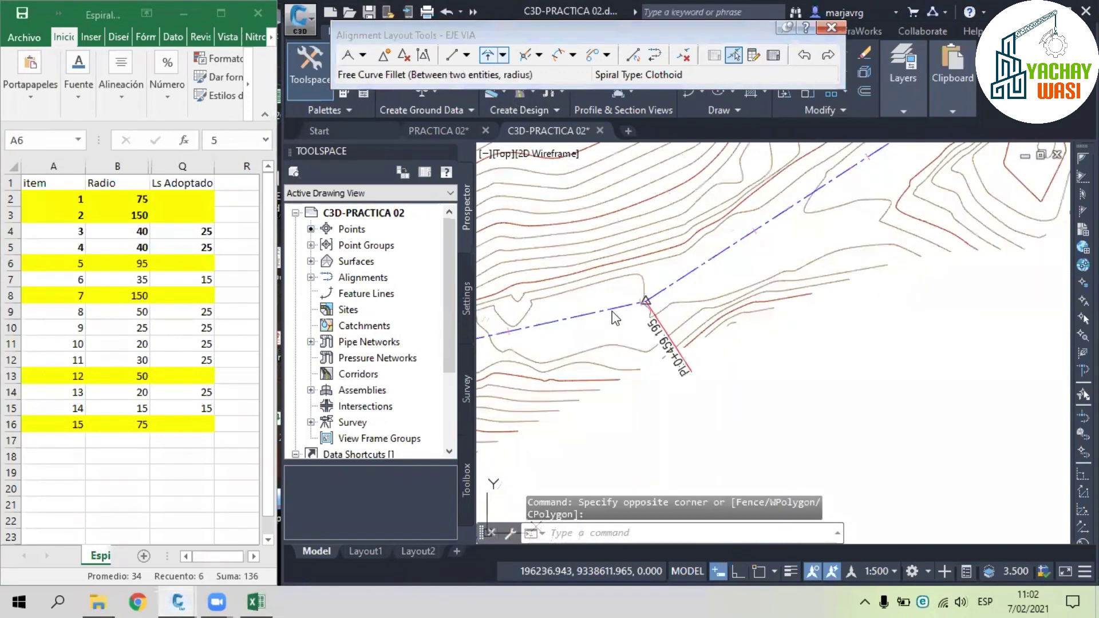
{"action": "left_click", "coordinate": [681, 278]}
{"action": "left_click", "coordinate": [614, 307]}
{"action": "left_click", "coordinate": [644, 364]}
{"action": "key", "text": "Return"}
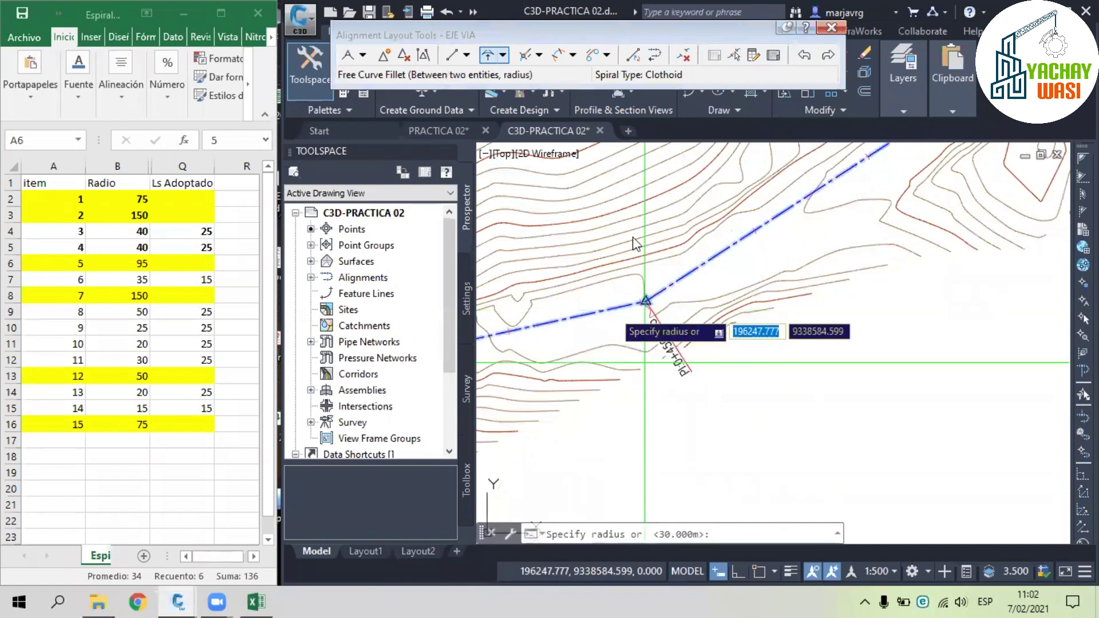
{"action": "type", "text": "95"}
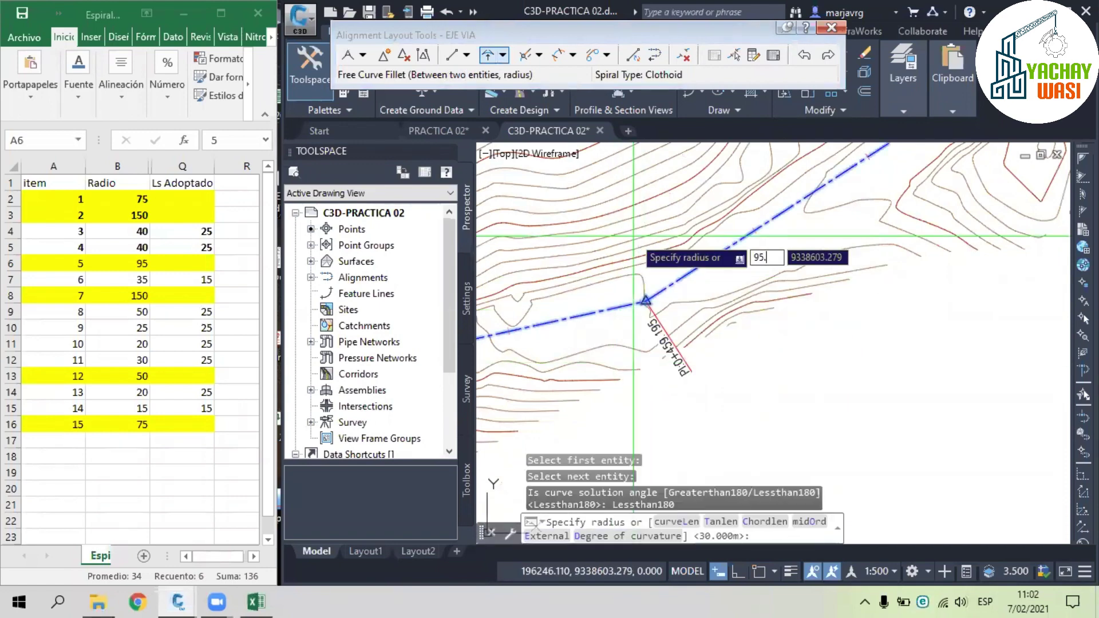
{"action": "key", "text": "Return"}
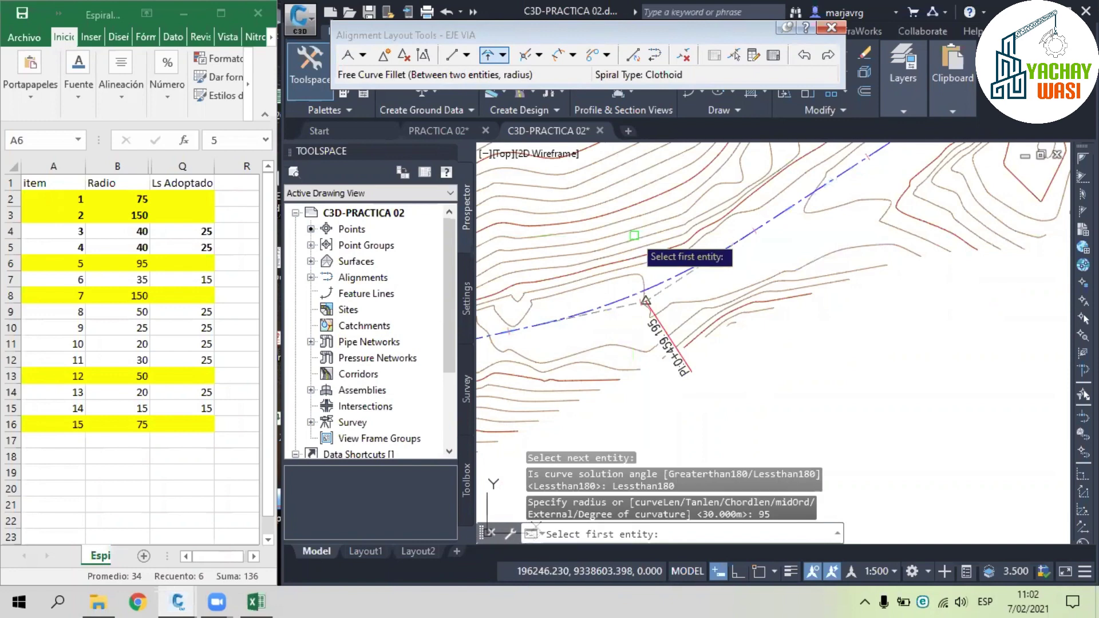
{"action": "scroll", "coordinate": [706, 286], "scroll_direction": "down", "scroll_amount": 3}
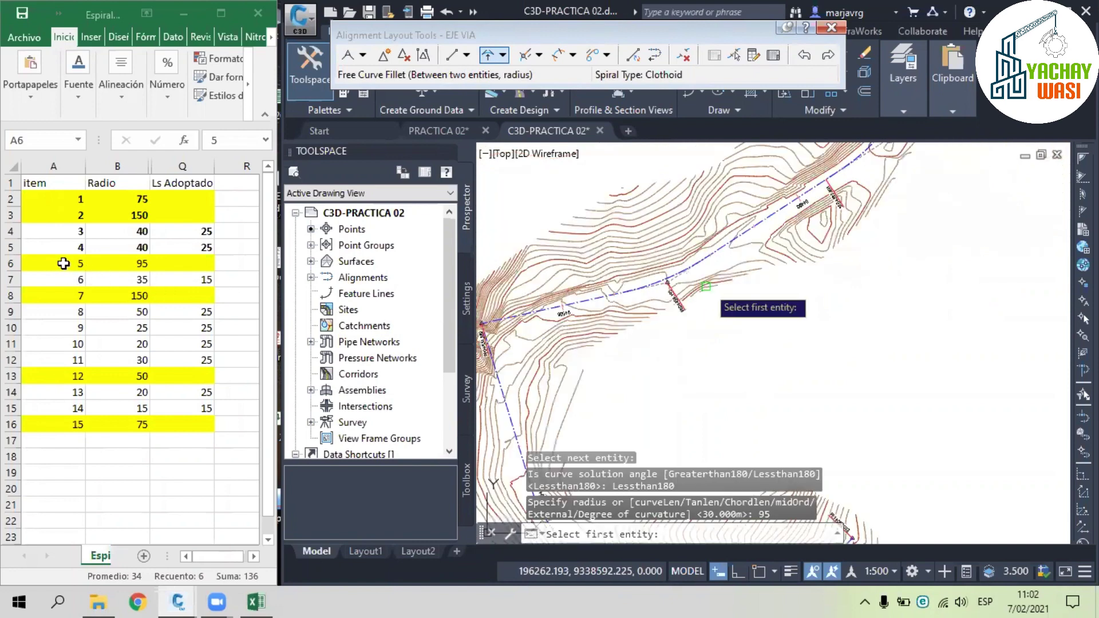
{"action": "left_click_drag", "start_coordinate": [62, 264], "coordinate": [192, 280]}
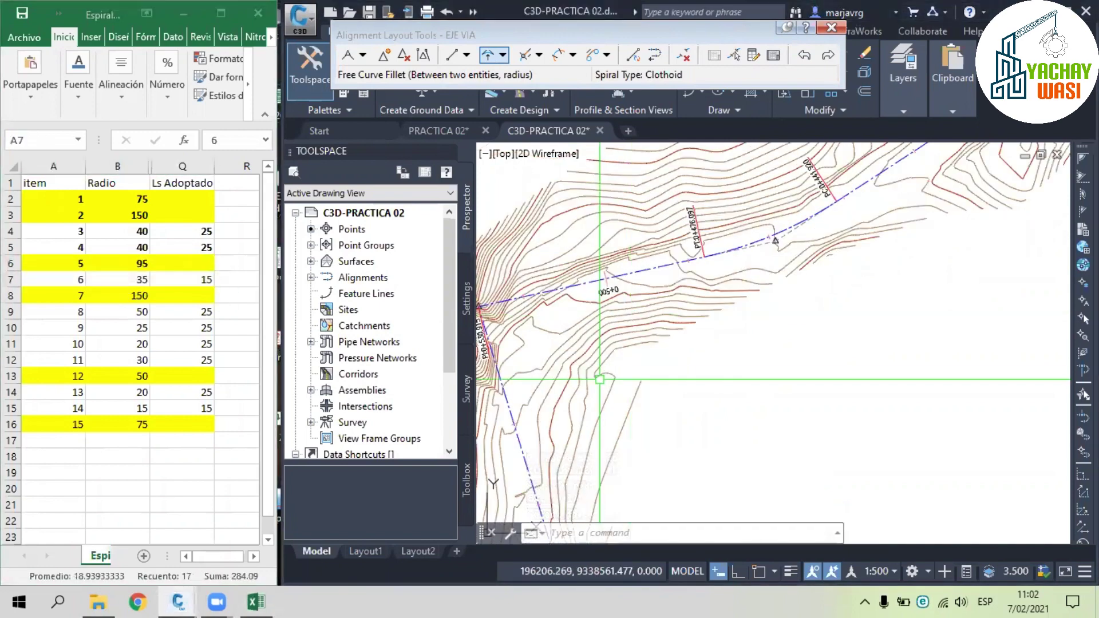
- Add a free spiral-curve-spiral at PI 0+530.915 with a 35 m radius and 15 m spiral-in and spiral-out lengths
{"action": "middle_click_drag", "start_coordinate": [628, 359], "coordinate": [801, 291]}
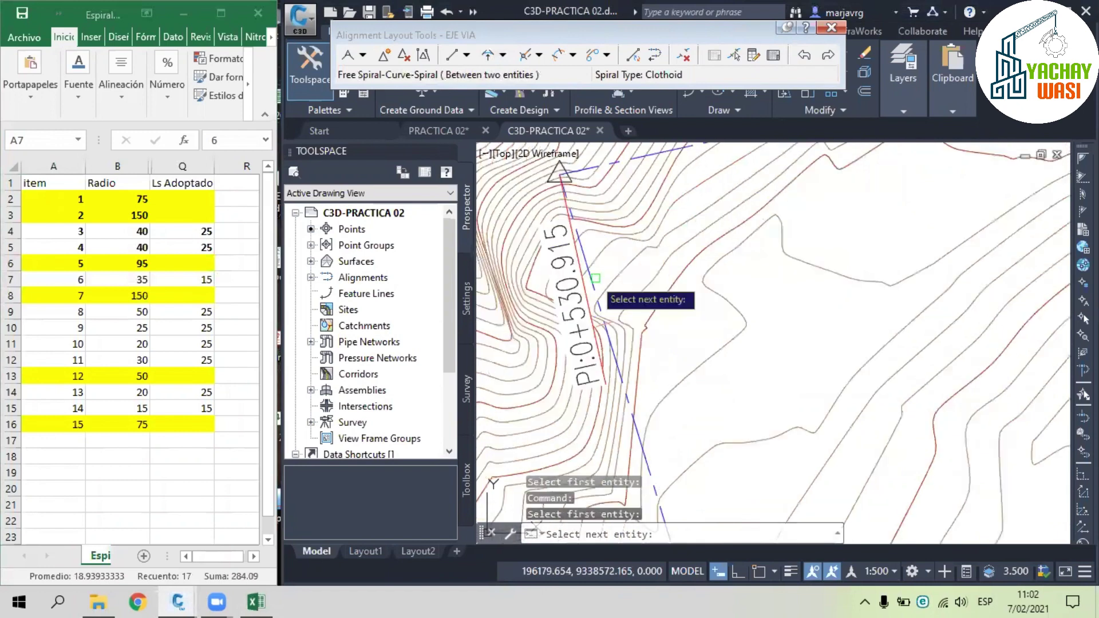
{"action": "type", "text": "3"}
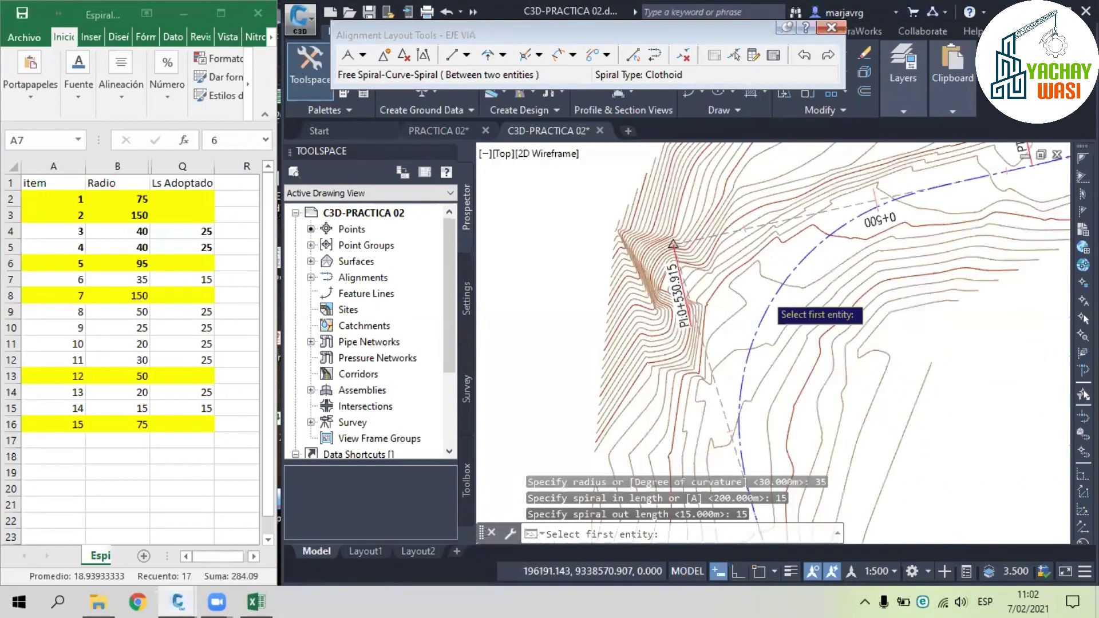
{"action": "middle_click_drag", "start_coordinate": [791, 295], "coordinate": [771, 261]}
{"action": "key", "text": "Return"}
{"action": "left_click", "coordinate": [787, 224]}
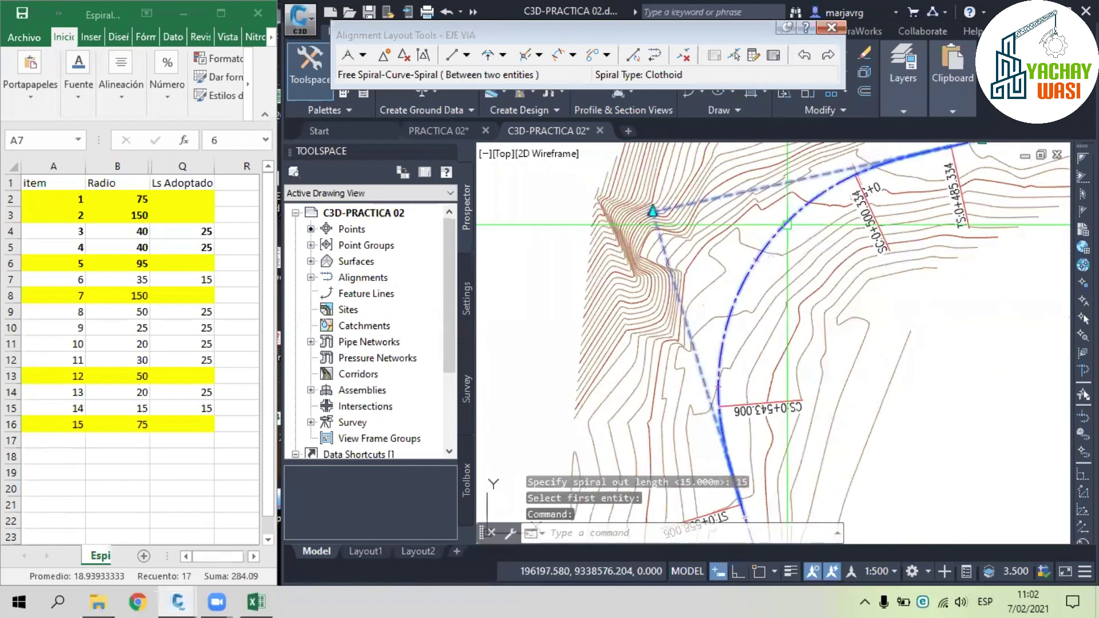
{"action": "scroll", "coordinate": [787, 223], "scroll_direction": "down", "scroll_amount": 2}
{"action": "mouse_move", "coordinate": [779, 309]}
{"action": "middle_mouse_down"}
{"action": "mouse_move", "coordinate": [791, 342]}
{"action": "mouse_move", "coordinate": [664, 424]}
{"action": "middle_mouse_up"}
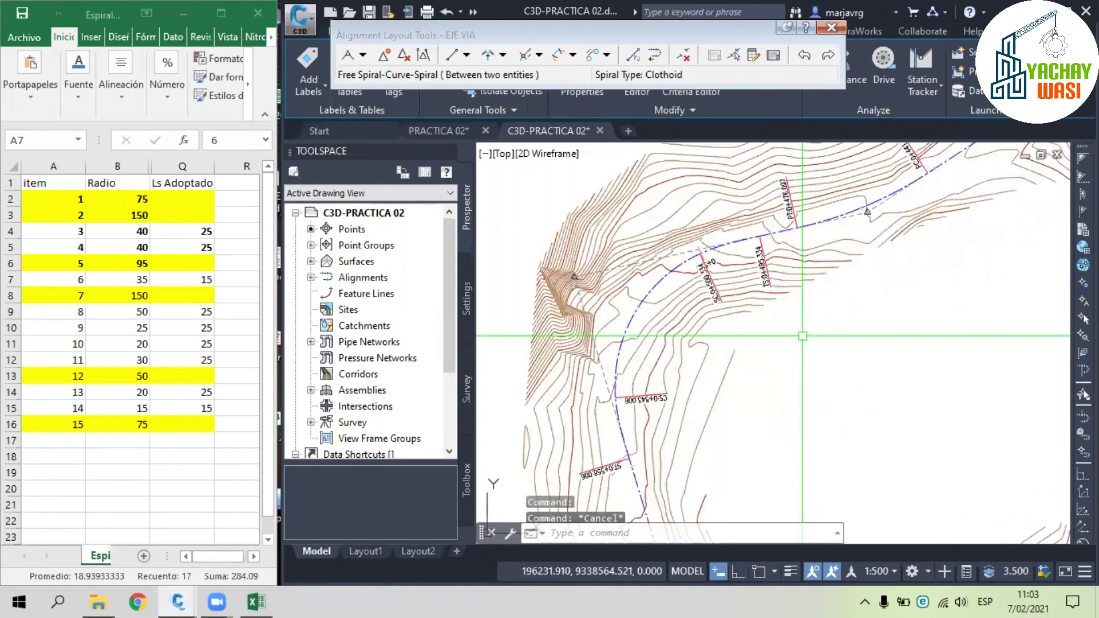
- Save the drawing and bold the item 6 row in the spreadsheet
{"action": "key", "text": "Escape"}
{"action": "key", "text": "ctrl+s"}
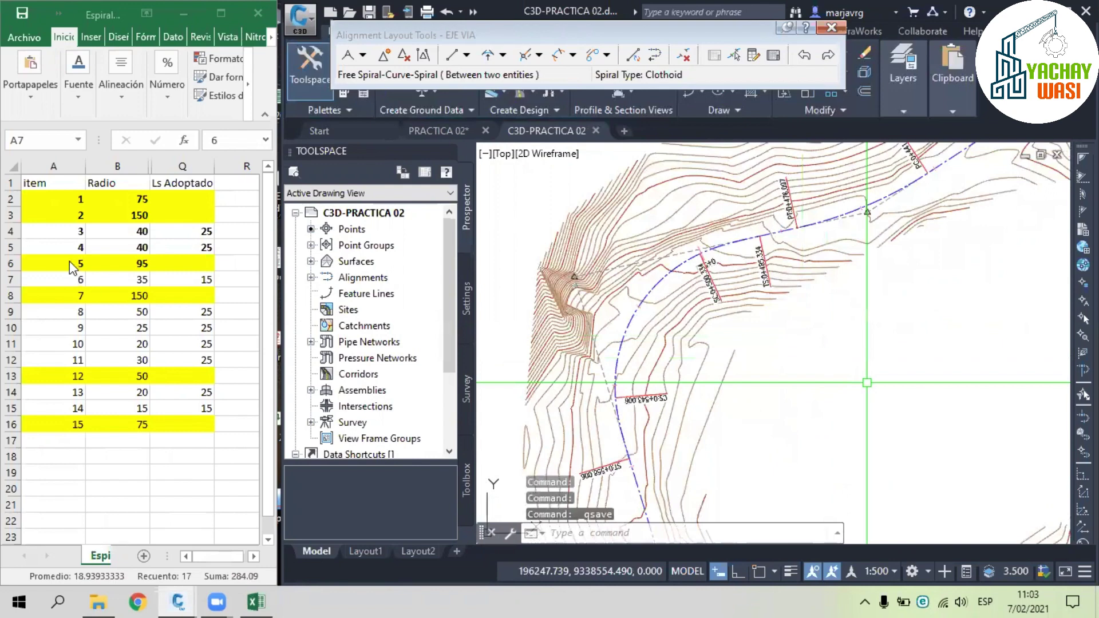
{"action": "scroll", "coordinate": [868, 392], "scroll_direction": "down", "scroll_amount": 2}
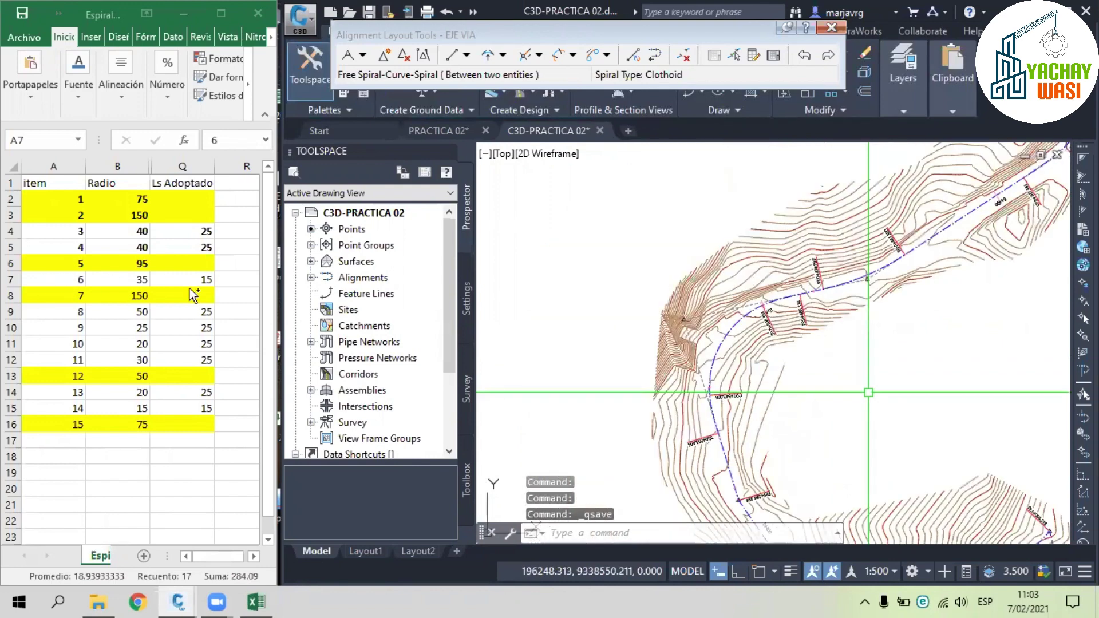
{"action": "key", "text": "ctrl+n"}
- Add the item 7 curve as a free fillet of 150 m radius at PI 0+584.924
{"action": "left_click_drag", "start_coordinate": [59, 296], "coordinate": [166, 297]}
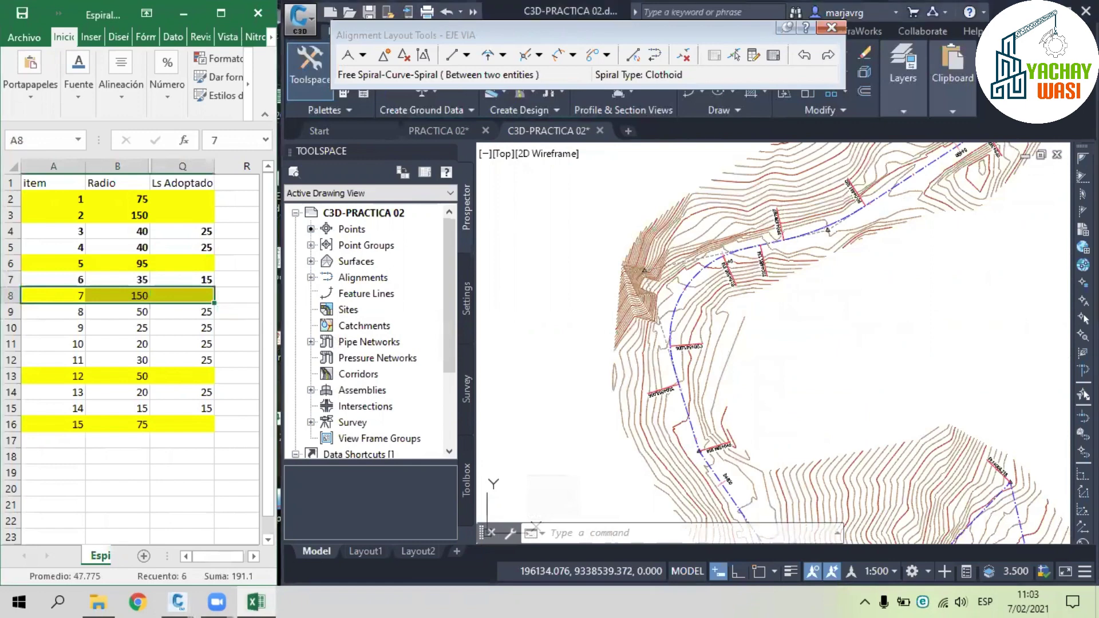
{"action": "left_click", "coordinate": [891, 402]}
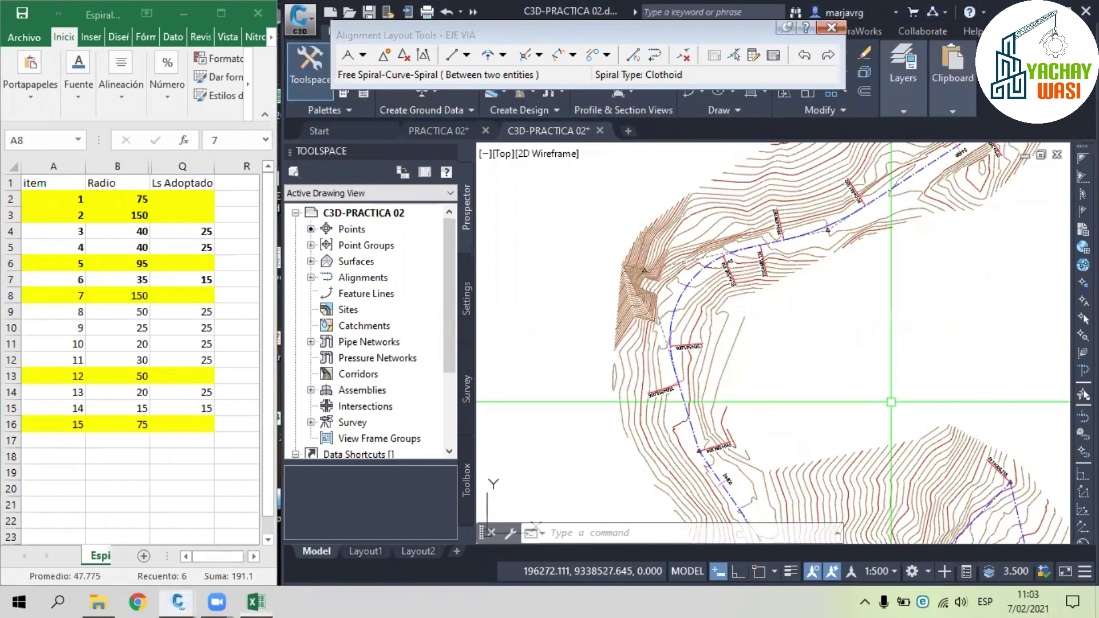
{"action": "middle_click_drag", "start_coordinate": [892, 402], "coordinate": [805, 298]}
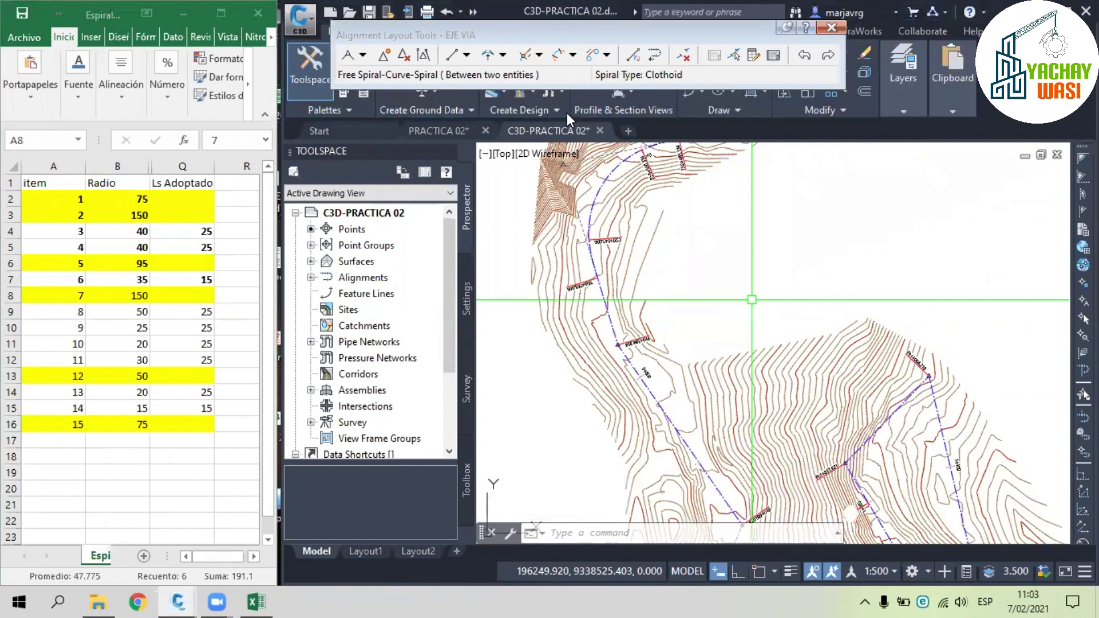
{"action": "left_click", "coordinate": [490, 57]}
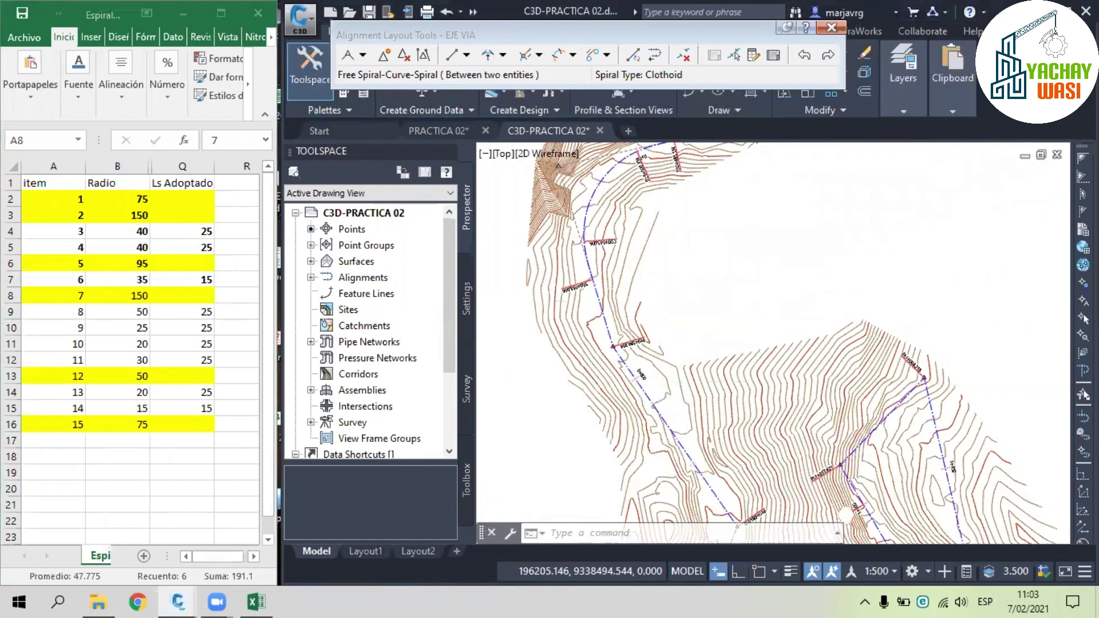
{"action": "scroll", "coordinate": [632, 380], "scroll_direction": "up", "scroll_amount": 2}
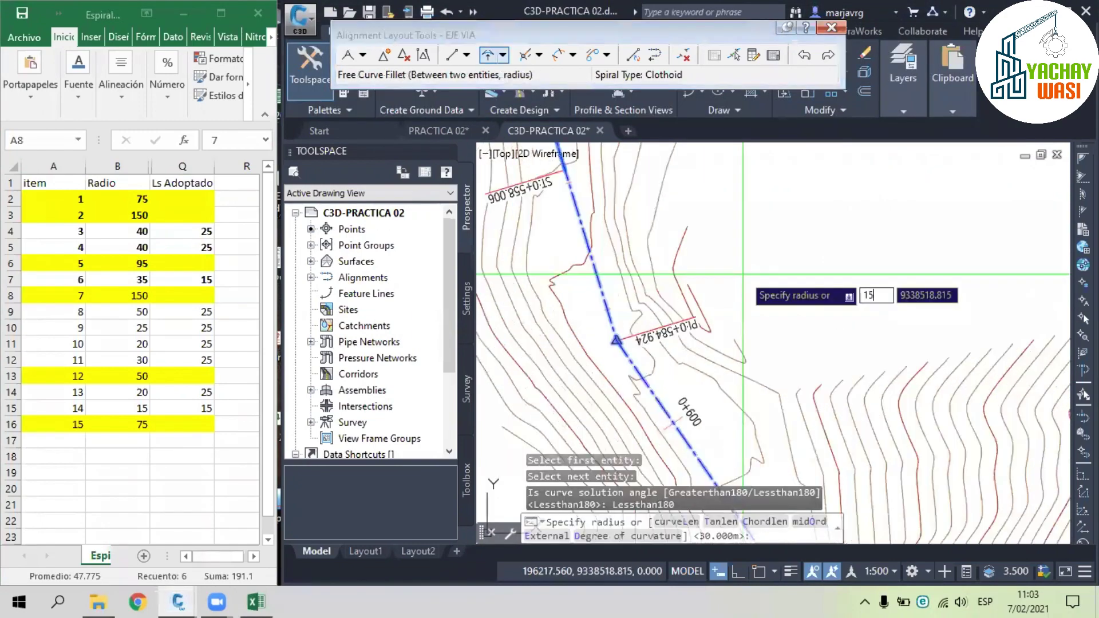
{"action": "type", "text": "0"}
{"action": "key", "text": "Return"}
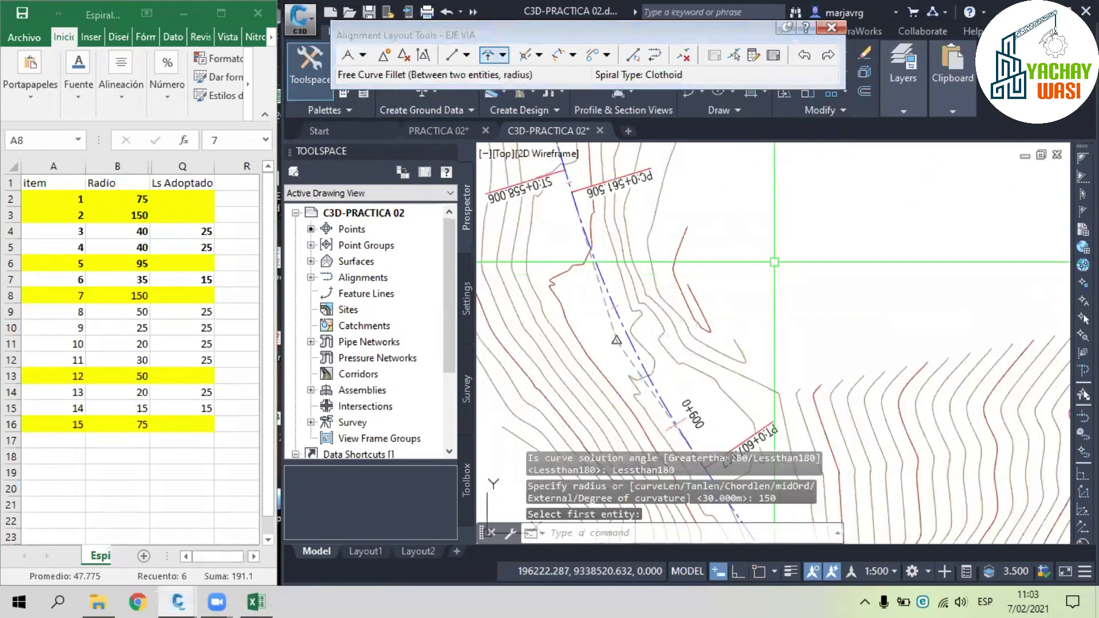
- Add a free spiral-curve-spiral at PI 0+668.644 with a 50 m radius and 25 m spiral-in and spiral-out lengths
{"action": "scroll", "coordinate": [774, 315], "scroll_direction": "down", "scroll_amount": 2}
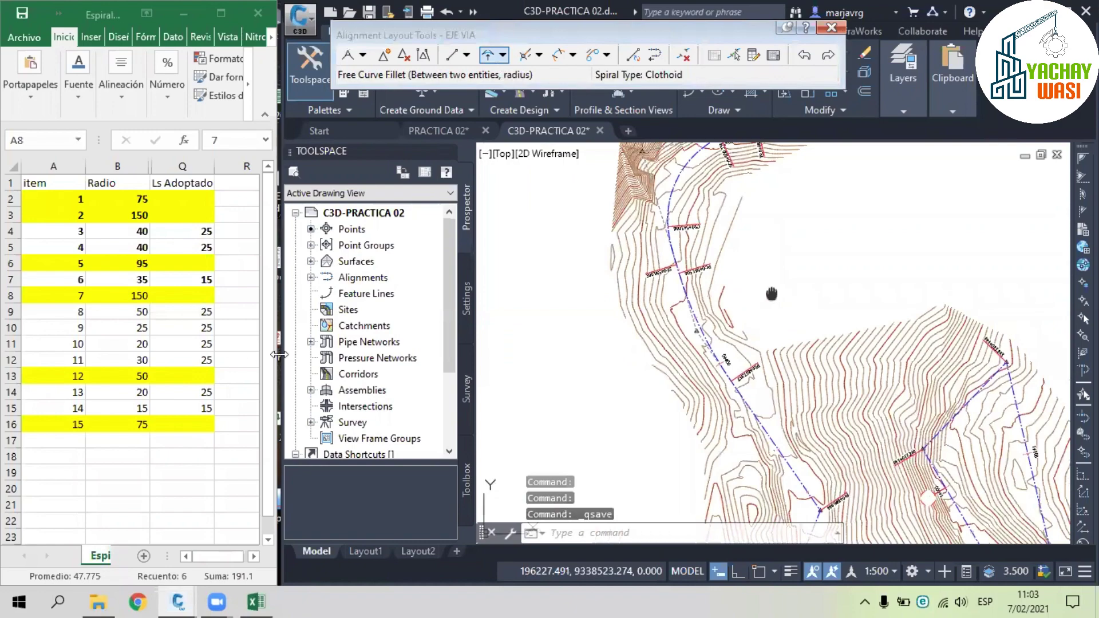
{"action": "middle_click_drag", "start_coordinate": [772, 294], "coordinate": [717, 120]}
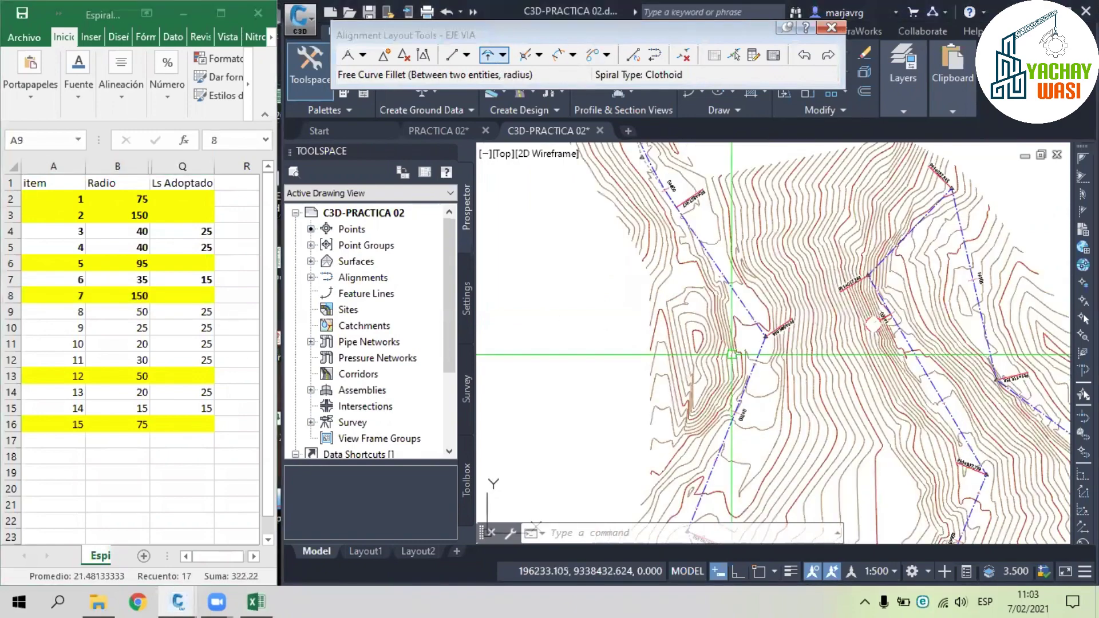
{"action": "middle_click_drag", "start_coordinate": [732, 354], "coordinate": [723, 298]}
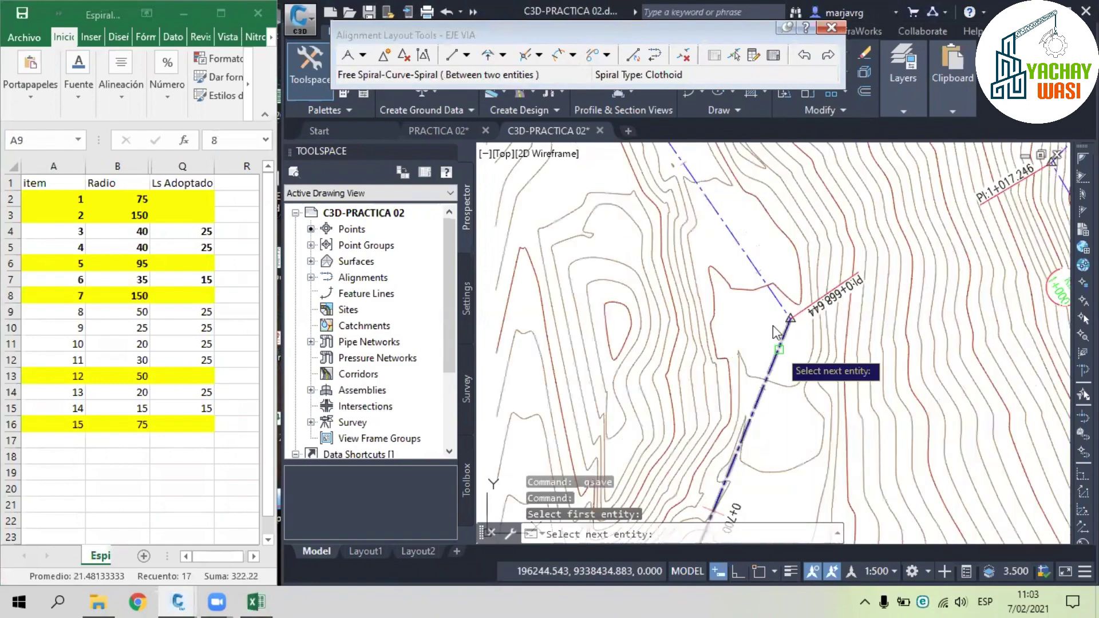
{"action": "left_click", "coordinate": [775, 329]}
{"action": "type", "text": "50"}
{"action": "key", "text": "Return"}
{"action": "type", "text": "25"}
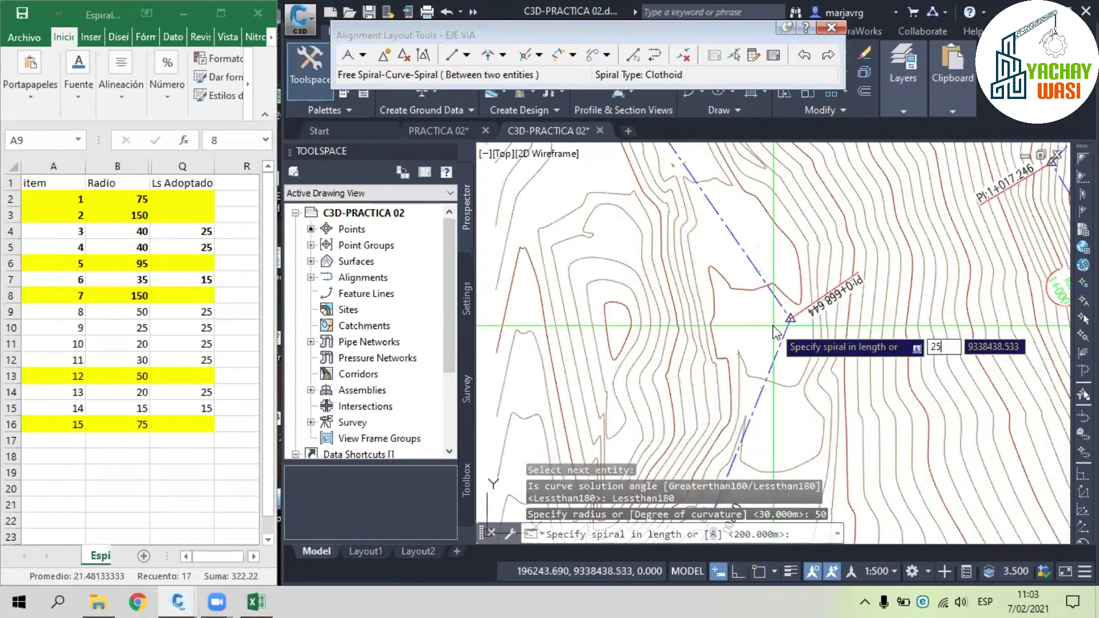
{"action": "key", "text": "Return"}
{"action": "key", "text": "Return"}
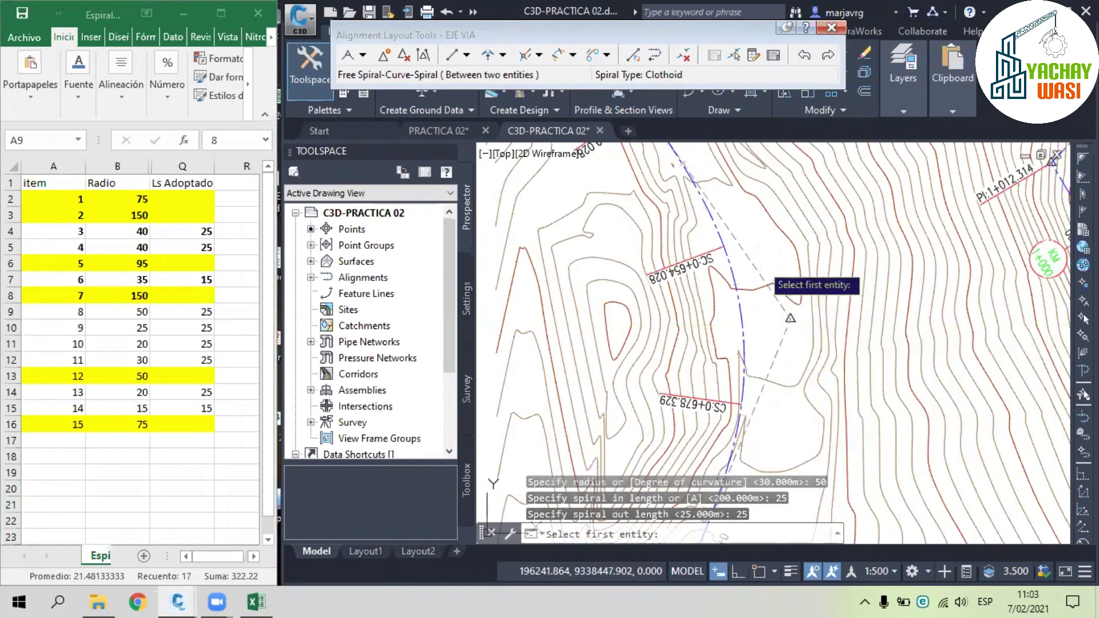
{"action": "key", "text": "Return"}
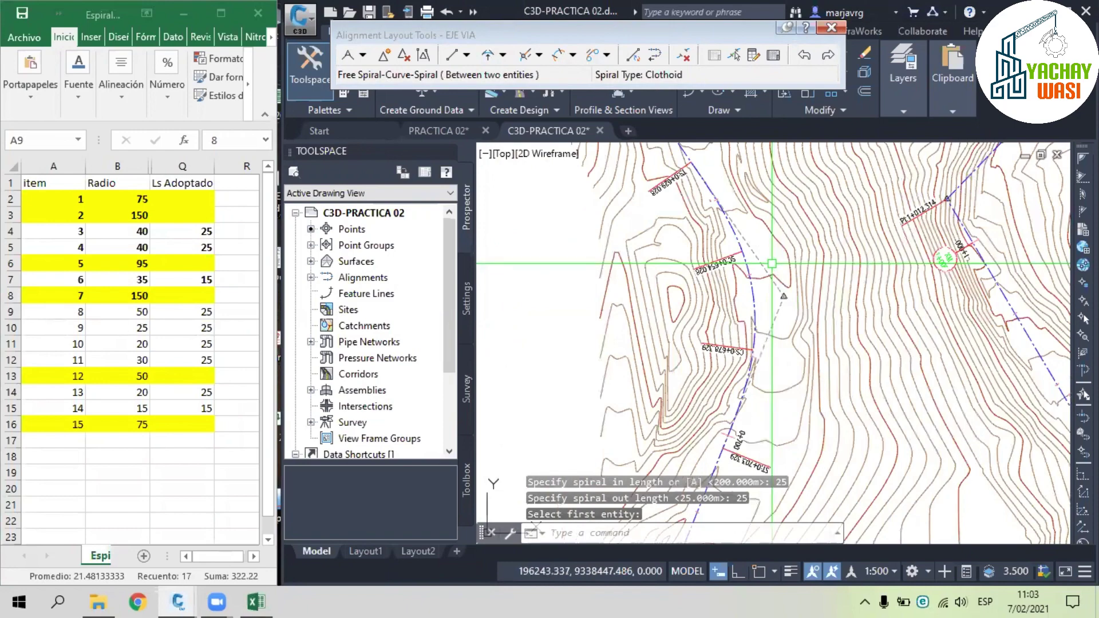
- Set the font colour of the item 9 and item 10 rows in the spreadsheet to red
{"action": "middle_click_drag", "start_coordinate": [772, 264], "coordinate": [763, 198]}
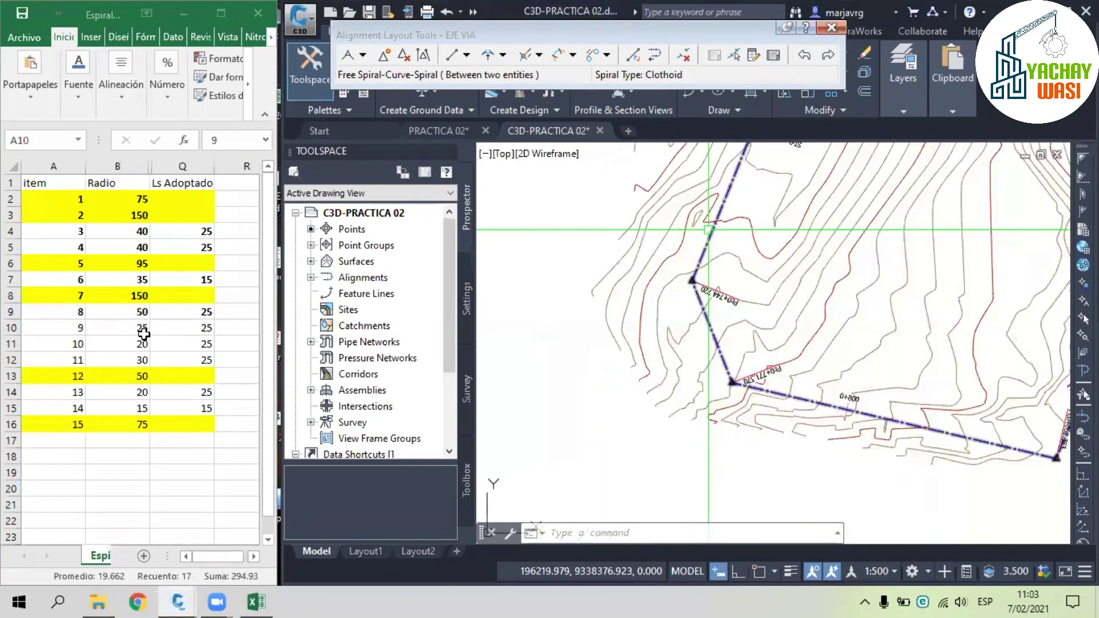
{"action": "left_click_drag", "start_coordinate": [69, 328], "coordinate": [203, 344]}
{"action": "left_click", "coordinate": [78, 101]}
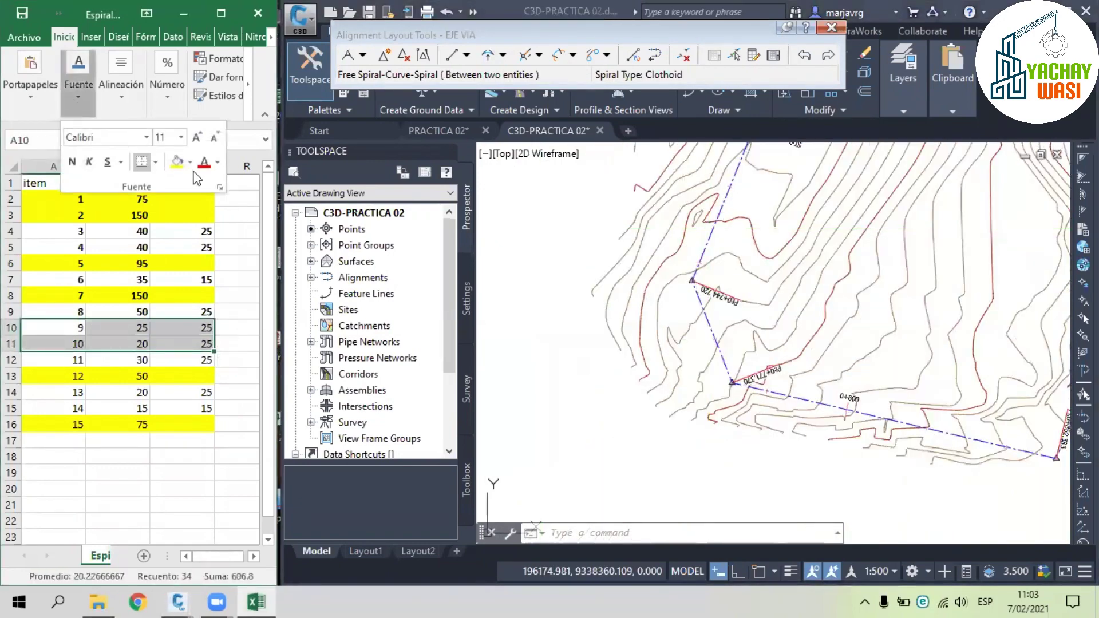
{"action": "left_click", "coordinate": [203, 162]}
{"action": "left_click", "coordinate": [232, 346]}
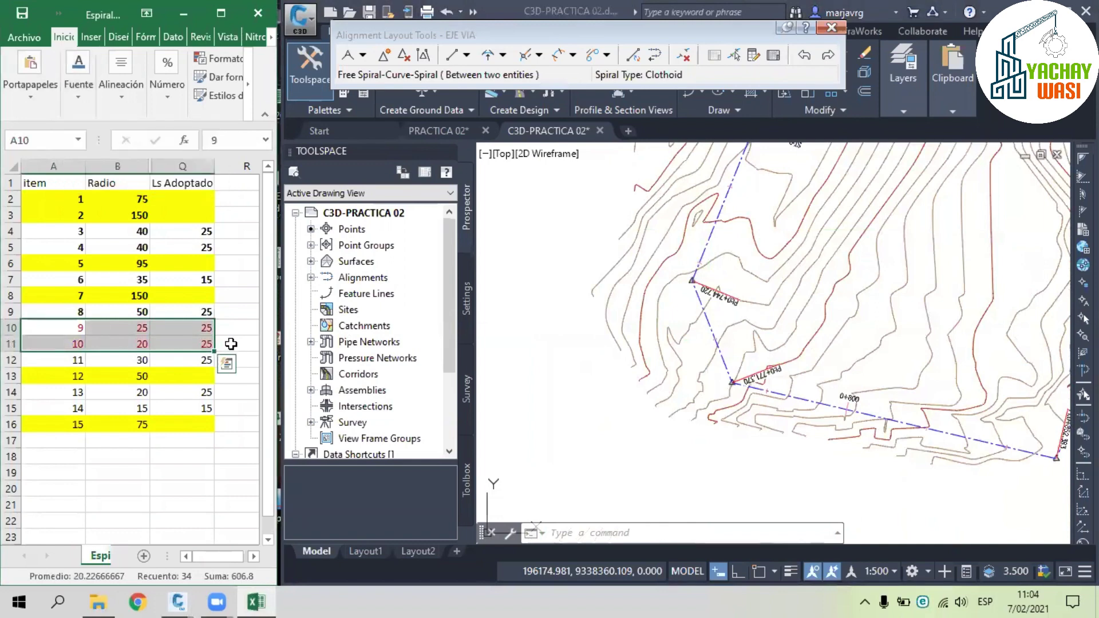
{"action": "left_click", "coordinate": [739, 266]}
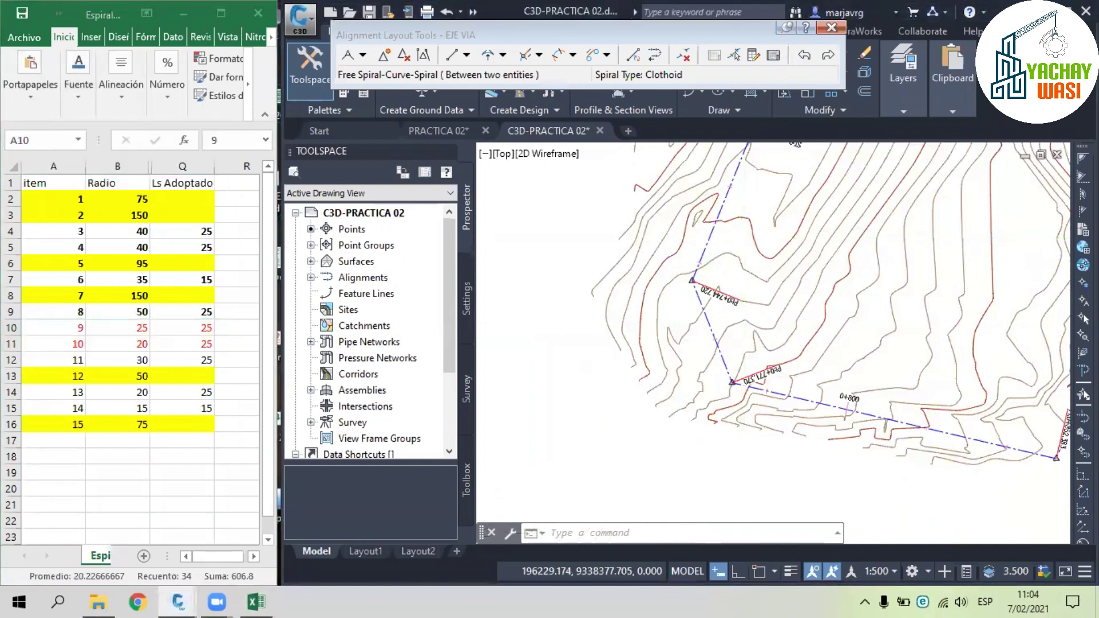
- Add a free spiral-curve-spiral at PI 0+744.720 with a 25 m radius, 25 m spiral-in length and 1 m spiral-out length
{"action": "scroll", "coordinate": [746, 225], "scroll_direction": "down", "scroll_amount": 2}
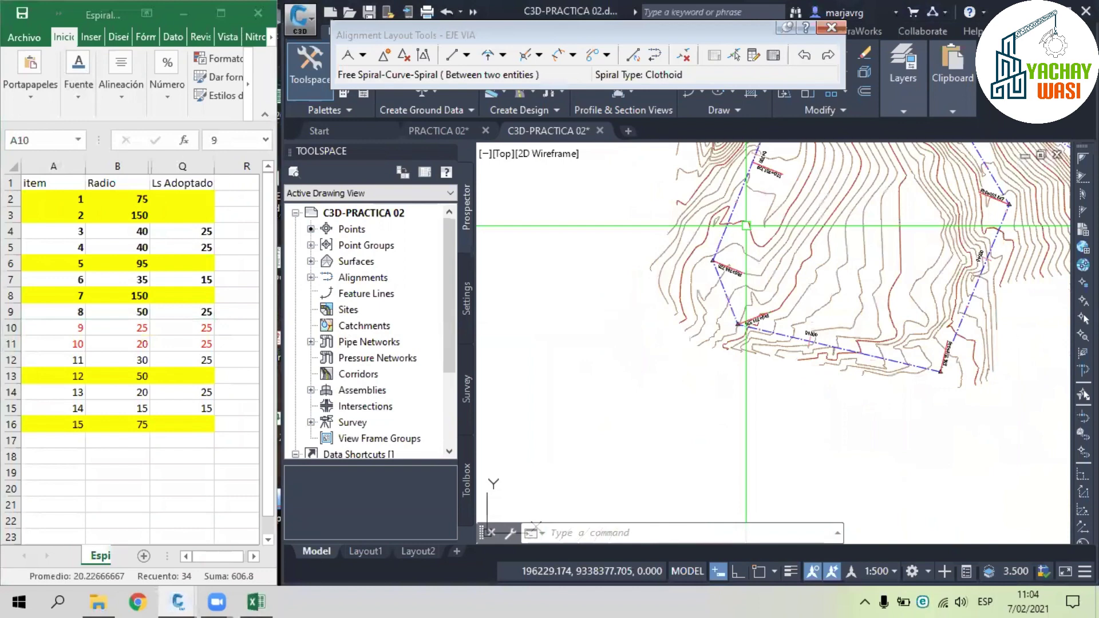
{"action": "scroll", "coordinate": [746, 225], "scroll_direction": "down", "scroll_amount": 2}
{"action": "mouse_move", "coordinate": [746, 225]}
{"action": "middle_mouse_down"}
{"action": "mouse_move", "coordinate": [756, 298]}
{"action": "mouse_move", "coordinate": [673, 465]}
{"action": "middle_mouse_up"}
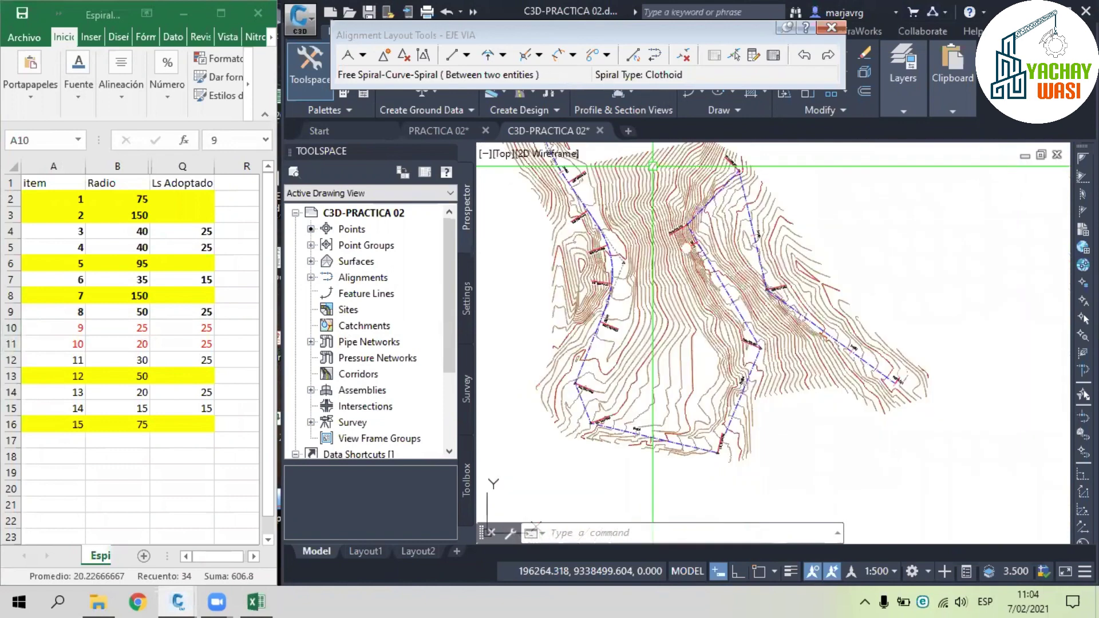
{"action": "scroll", "coordinate": [579, 401], "scroll_direction": "up", "scroll_amount": 4}
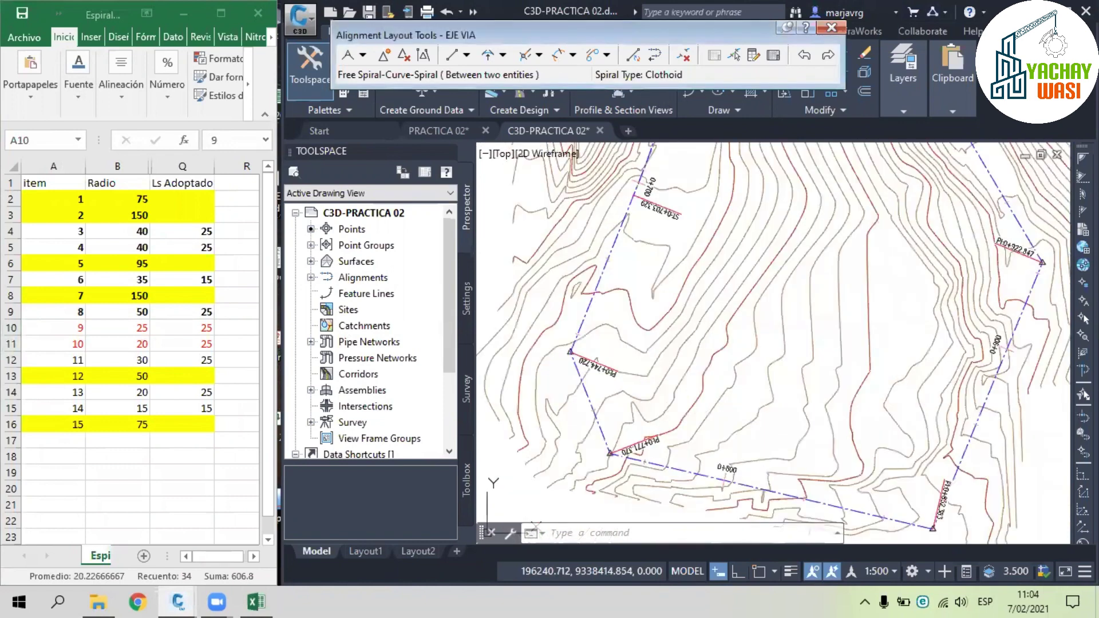
{"action": "scroll", "coordinate": [587, 362], "scroll_direction": "up", "scroll_amount": 2}
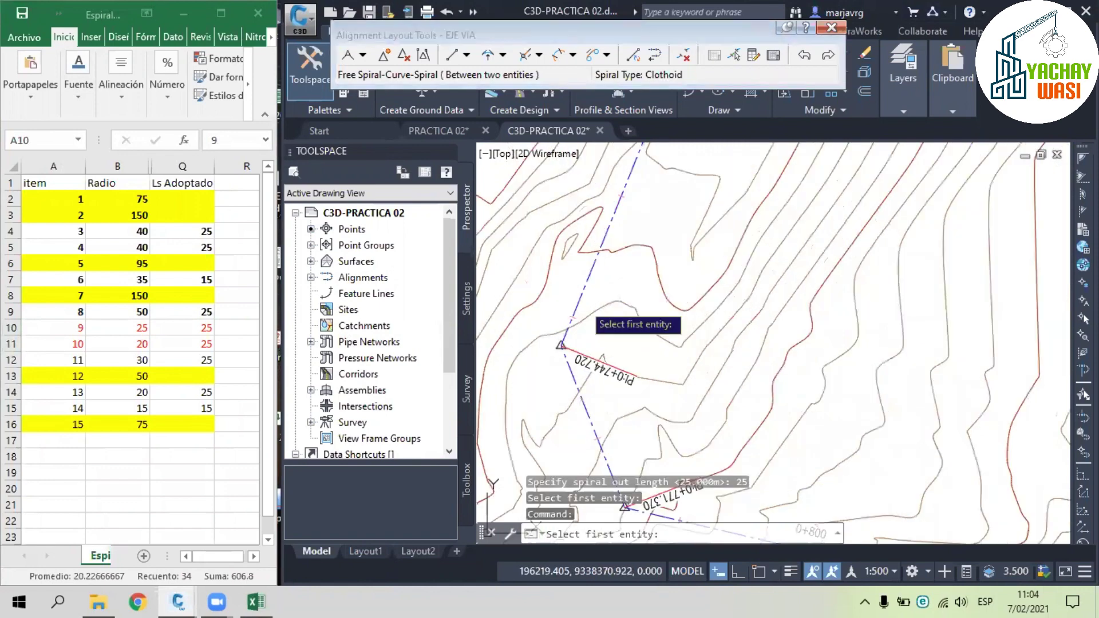
{"action": "left_click", "coordinate": [581, 303]}
{"action": "left_click", "coordinate": [572, 375]}
{"action": "left_click", "coordinate": [617, 433]}
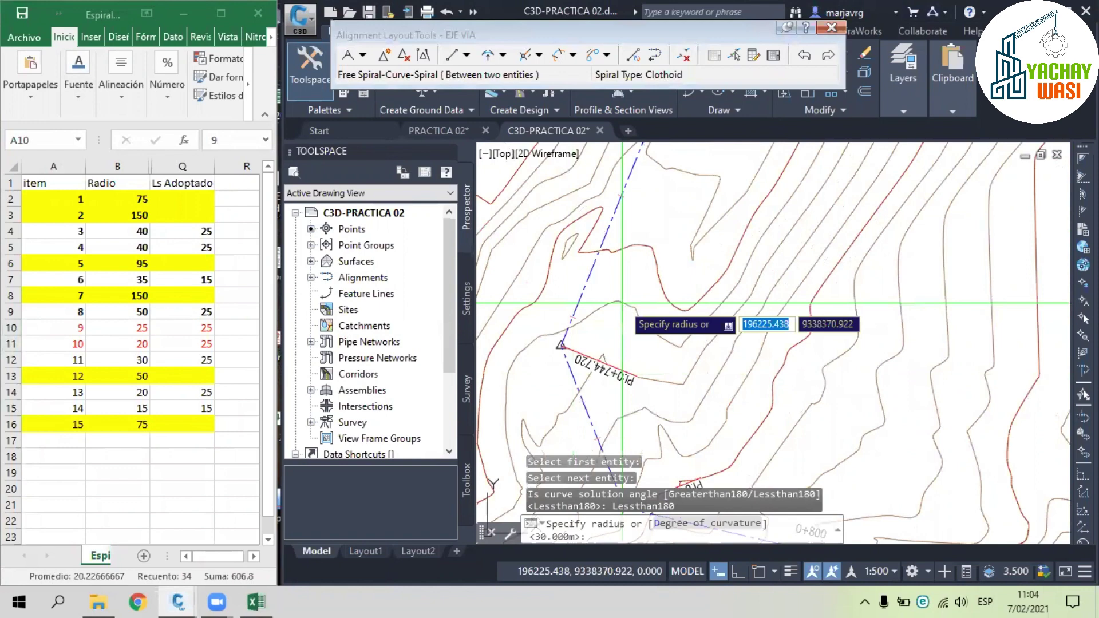
{"action": "type", "text": "25"}
{"action": "key", "text": "Return"}
{"action": "type", "text": "25"}
{"action": "key", "text": "Return"}
{"action": "key", "text": "Return"}
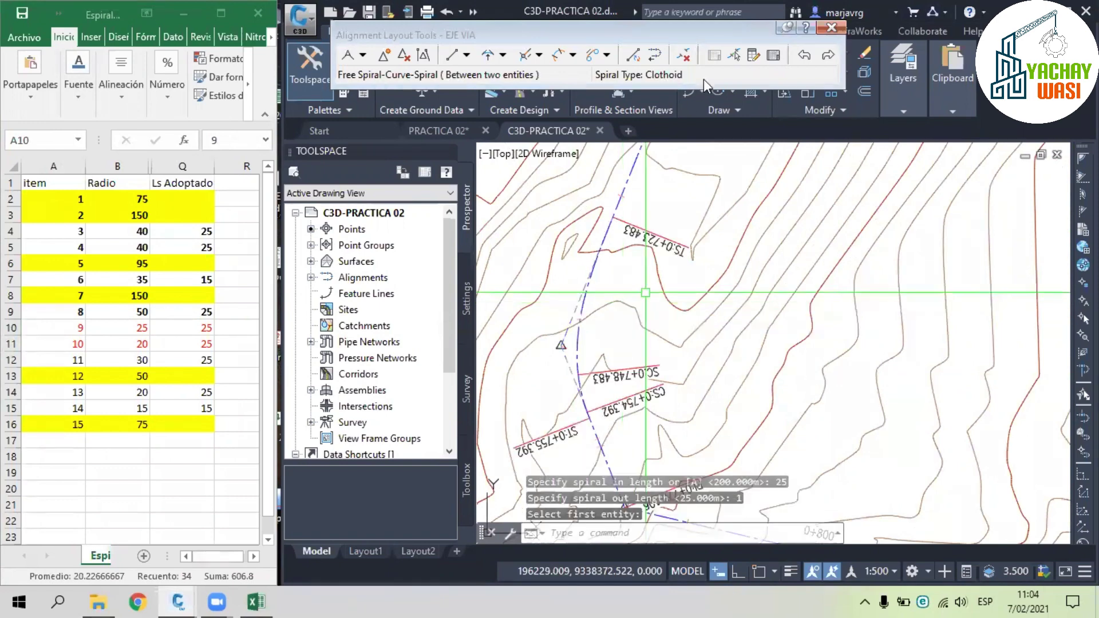
- Remove the 1 m spiral-out from the item 9 curve by setting its length to zero in the layout parameters
{"action": "left_click", "coordinate": [734, 55]}
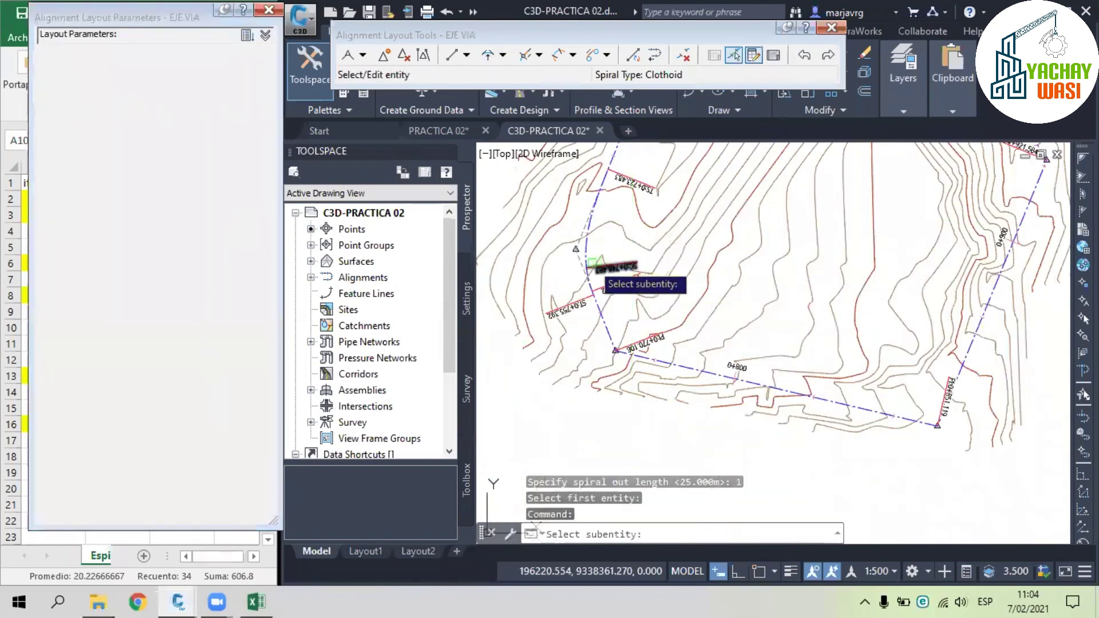
{"action": "left_click", "coordinate": [592, 261]}
{"action": "scroll", "coordinate": [593, 258], "scroll_direction": "up", "scroll_amount": 2}
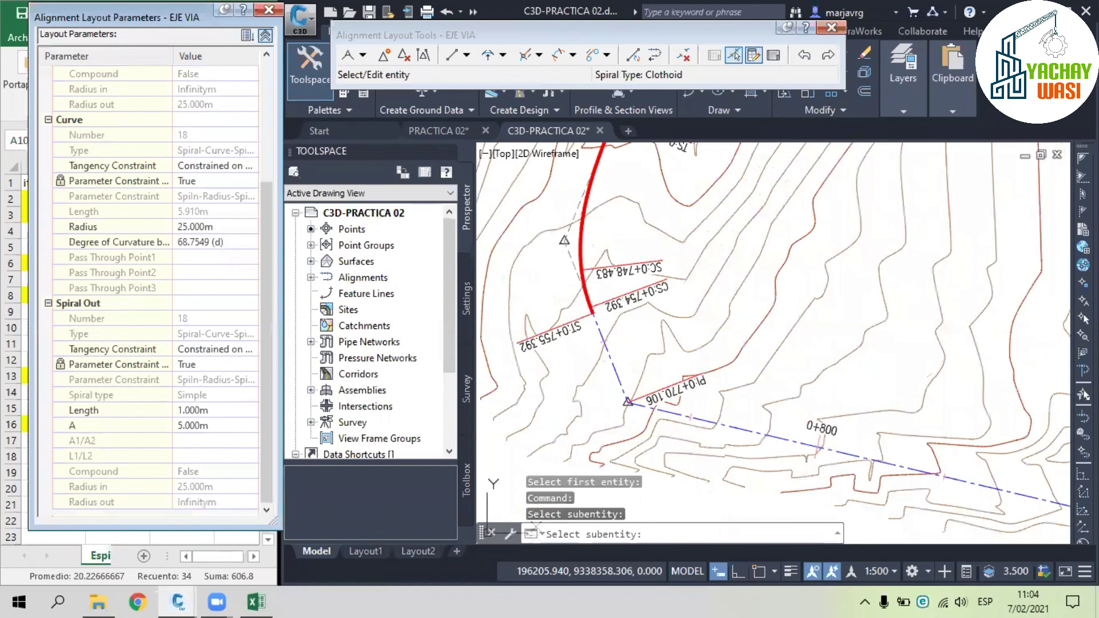
{"action": "key", "text": "Return"}
{"action": "scroll", "coordinate": [592, 237], "scroll_direction": "down", "scroll_amount": 2}
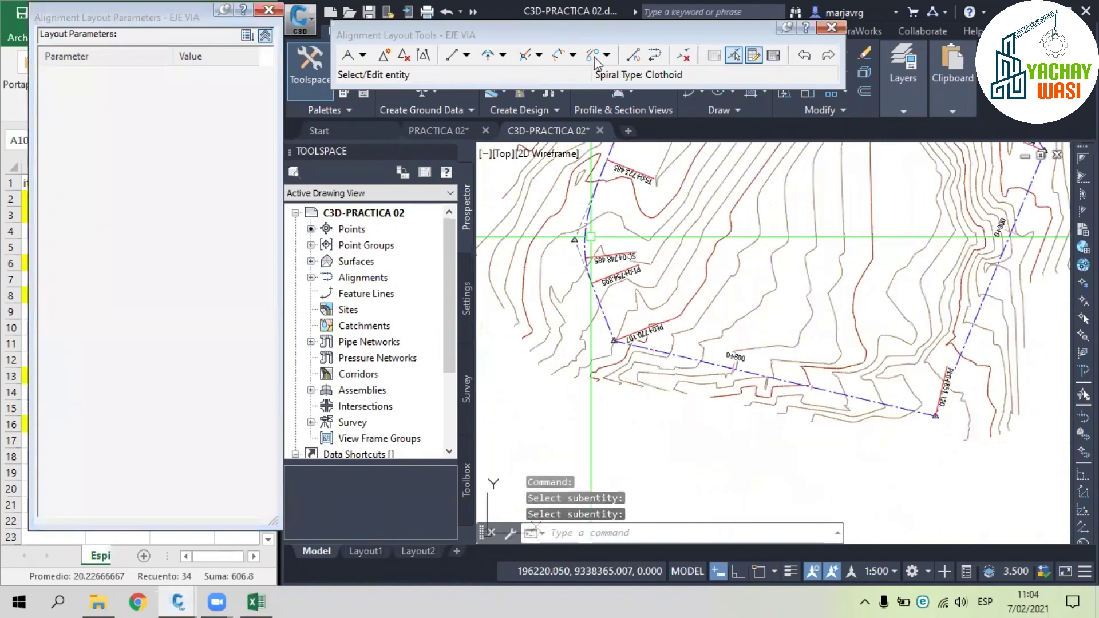
- Add a free spiral-curve-spiral at PI 0+770.107 with a 20 m radius, 1 m spiral-in length and 25 m spiral-out length
{"action": "key", "text": "Return"}
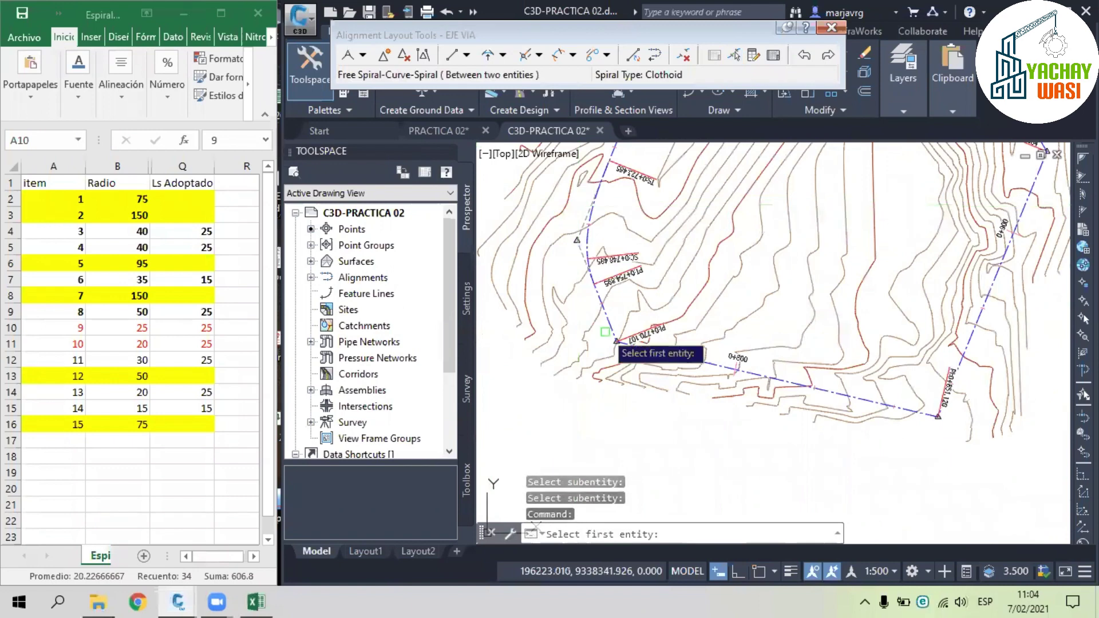
{"action": "scroll", "coordinate": [606, 331], "scroll_direction": "up", "scroll_amount": 2}
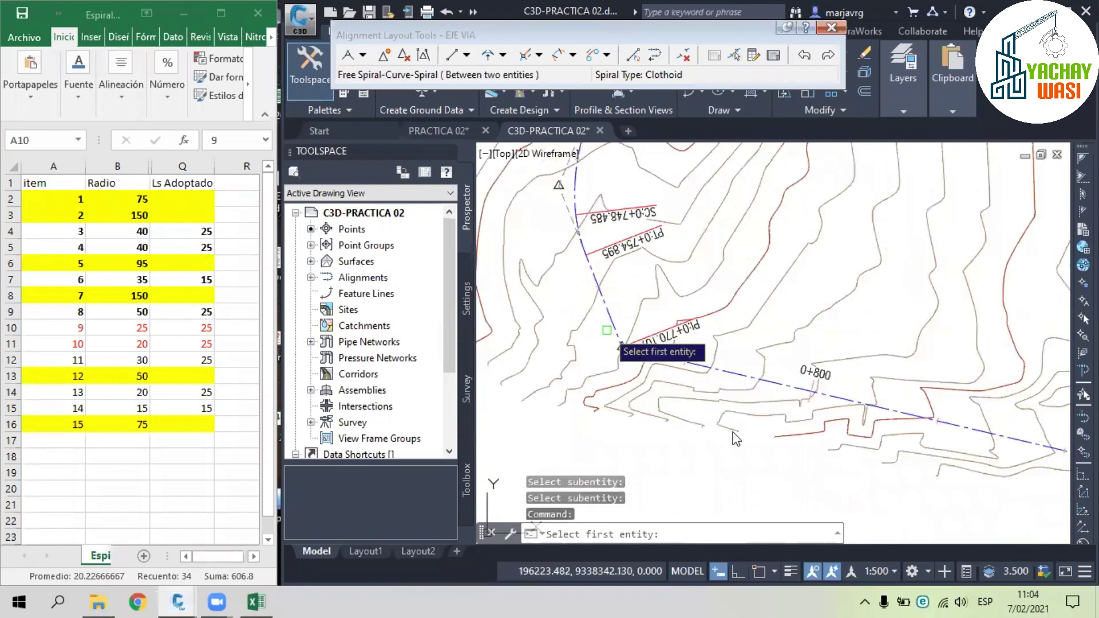
{"action": "scroll", "coordinate": [607, 330], "scroll_direction": "up", "scroll_amount": 2}
{"action": "left_click", "coordinate": [618, 322]}
{"action": "left_click", "coordinate": [694, 371]}
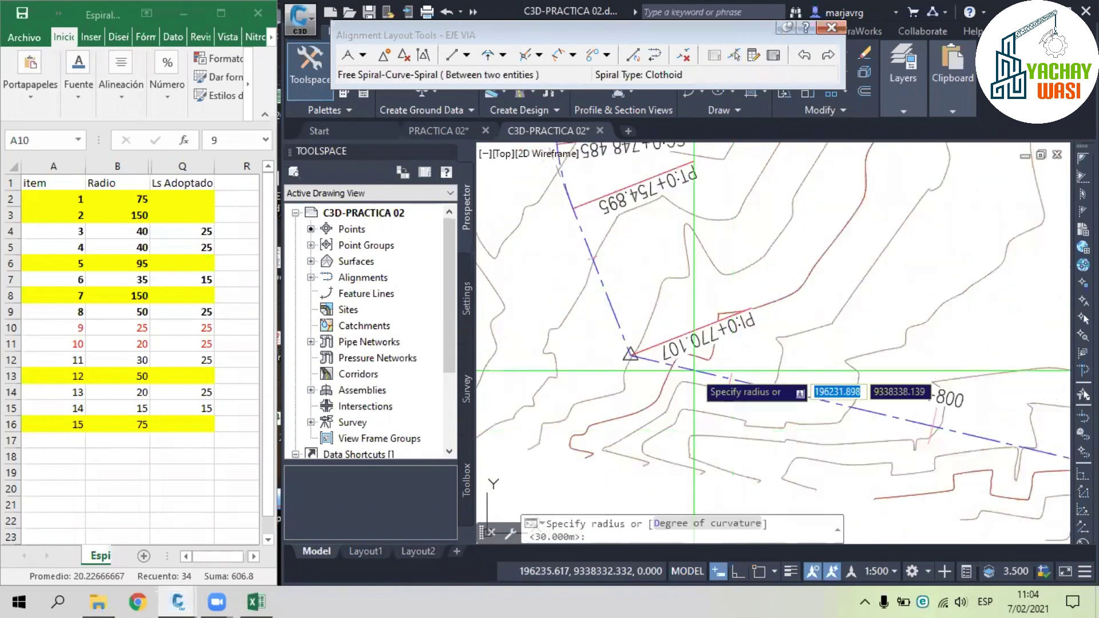
{"action": "type", "text": "20"}
{"action": "key", "text": "Return"}
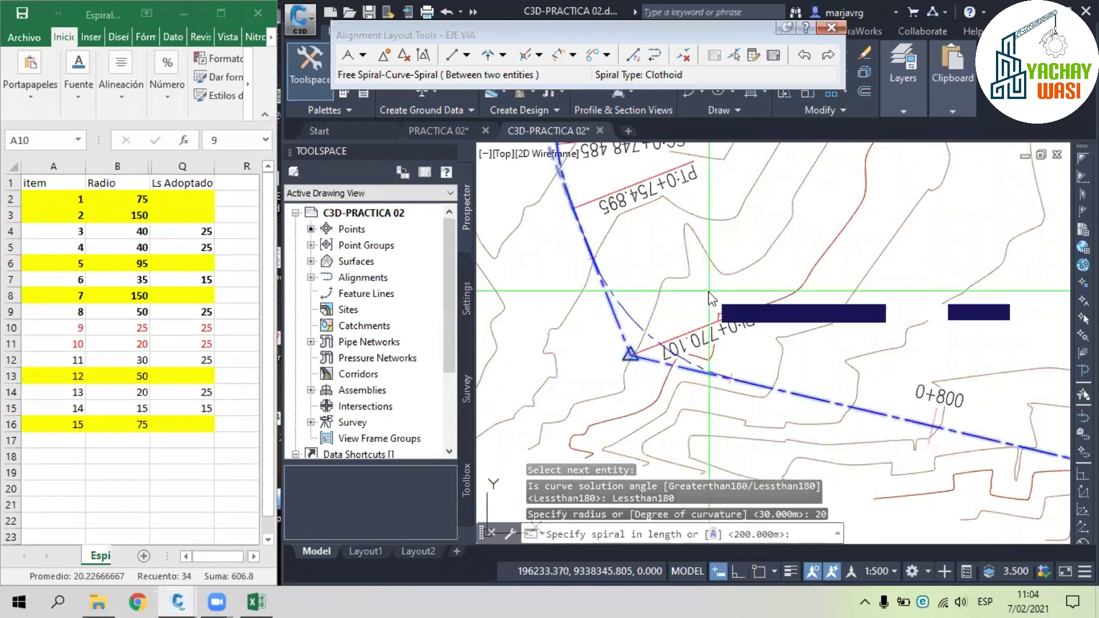
{"action": "type", "text": "1"}
{"action": "key", "text": "Return"}
{"action": "type", "text": "25"}
{"action": "key", "text": "Return"}
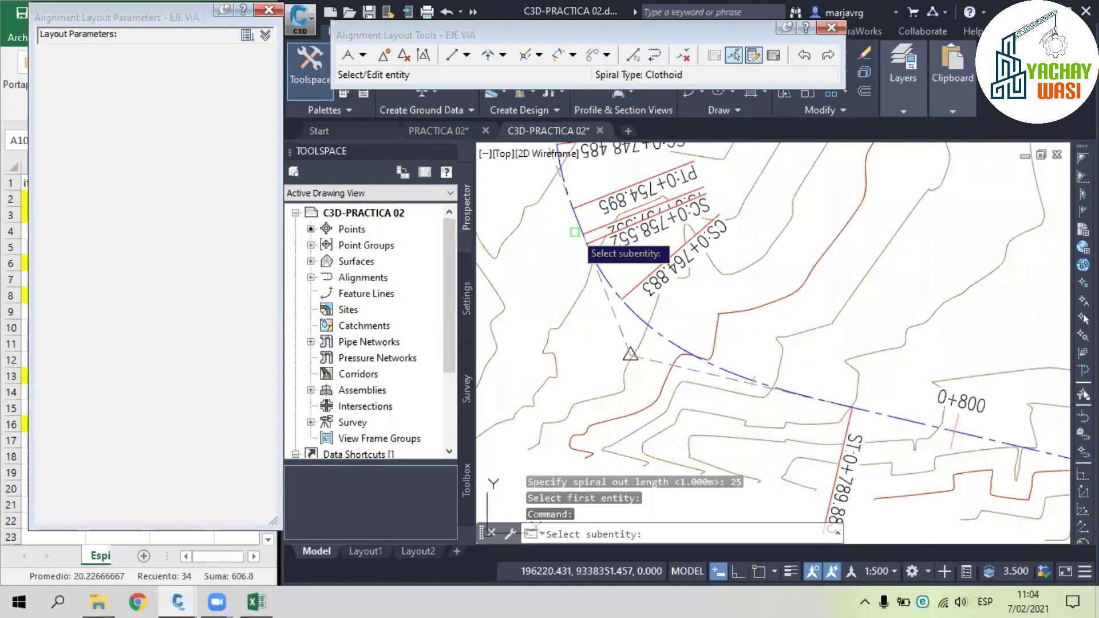
- Remove the 1 m spiral-in from the item 10 curve by zeroing its length, and close the layout parameters
{"action": "left_click", "coordinate": [575, 233]}
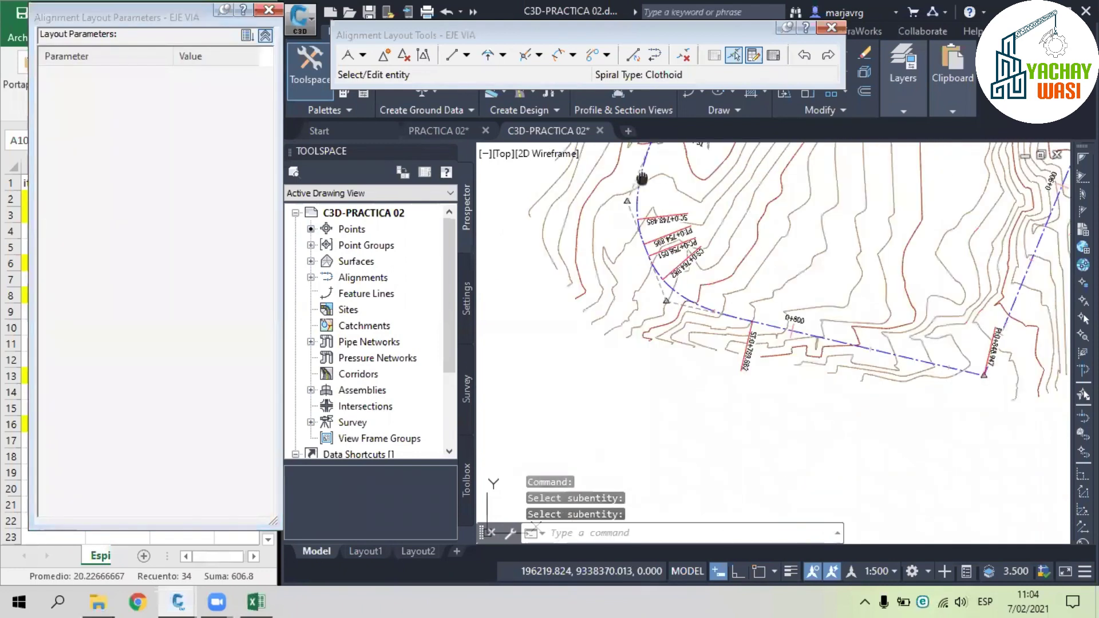
{"action": "middle_click_drag", "start_coordinate": [643, 178], "coordinate": [641, 230]}
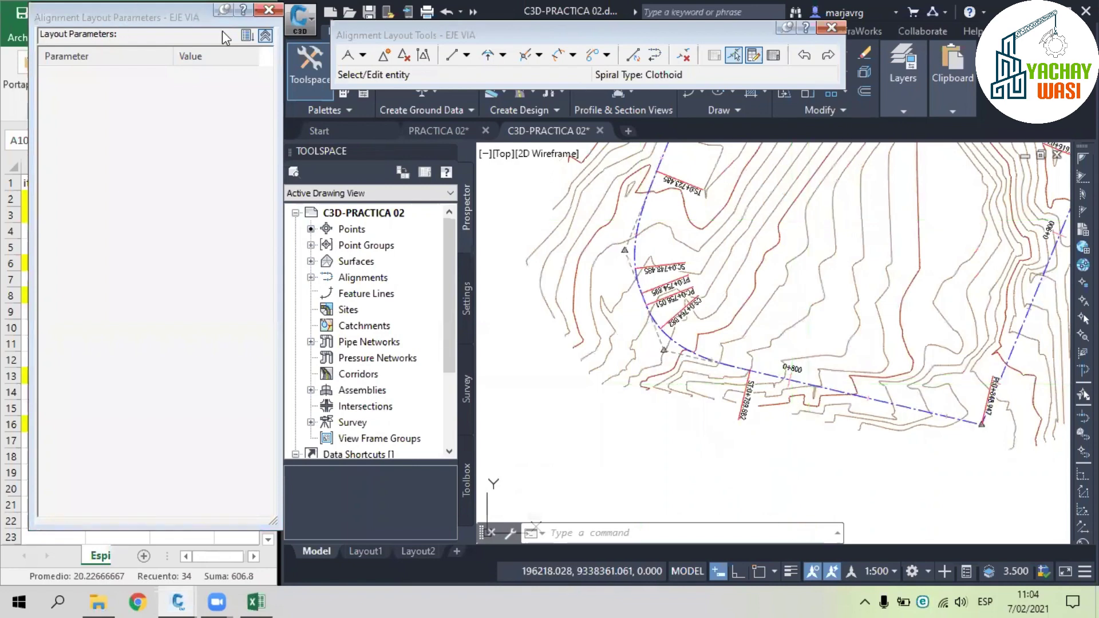
{"action": "left_click", "coordinate": [269, 10]}
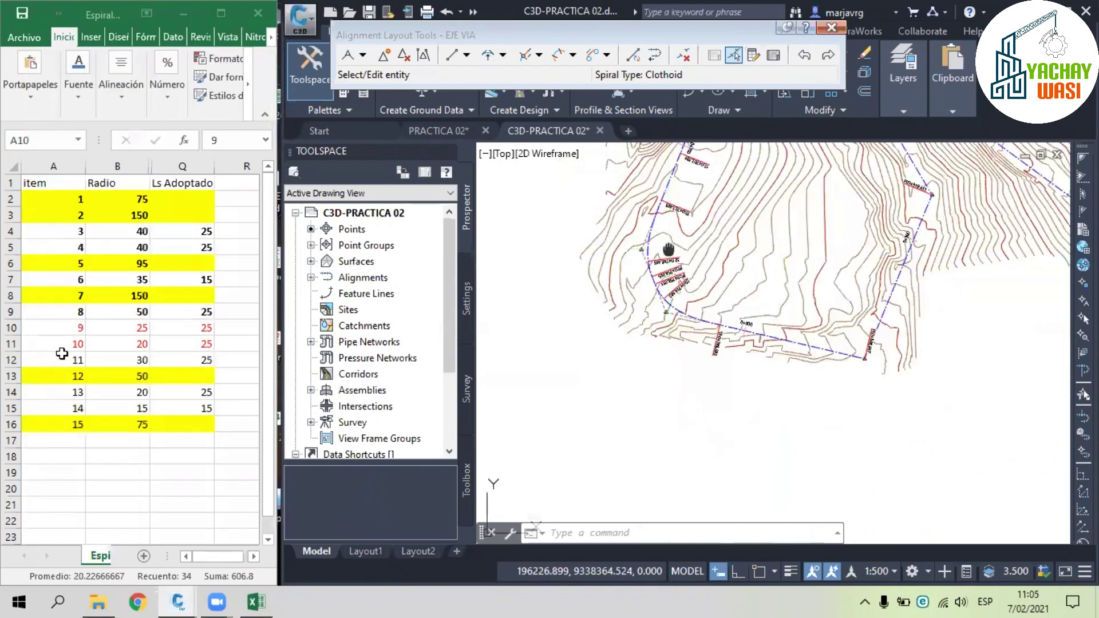
- Make the item 9 and item 10 rows bold in the spreadsheet and select the item 11 row
{"action": "left_click", "coordinate": [205, 344], "text": "shift"}
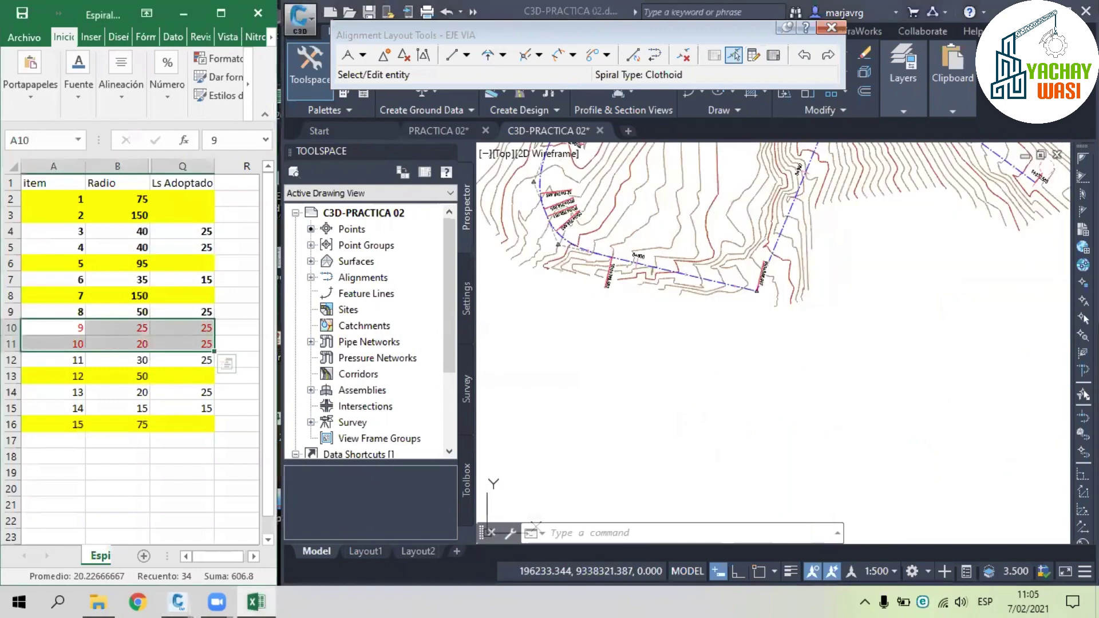
{"action": "left_click_drag", "start_coordinate": [53, 360], "coordinate": [183, 361]}
- Add a free spiral-curve-spiral at PI 0+848.947 with a 30 m radius and 25 m spiral-in and spiral-out lengths
{"action": "scroll", "coordinate": [732, 270], "scroll_direction": "up", "scroll_amount": 2}
{"action": "middle_click_drag", "start_coordinate": [732, 271], "coordinate": [708, 274]}
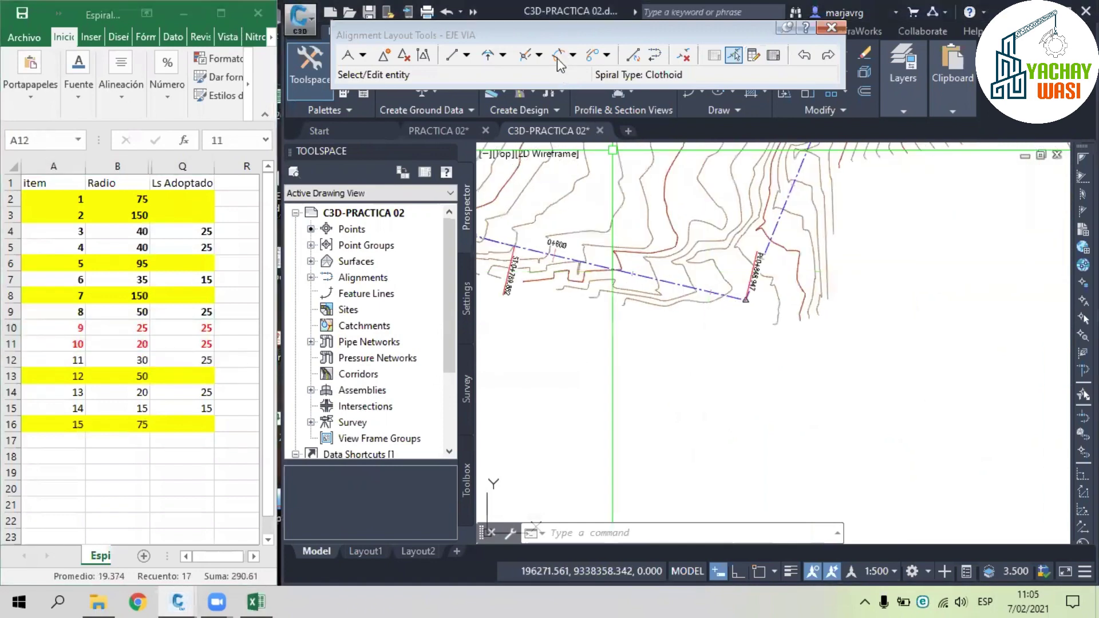
{"action": "left_click", "coordinate": [559, 57]}
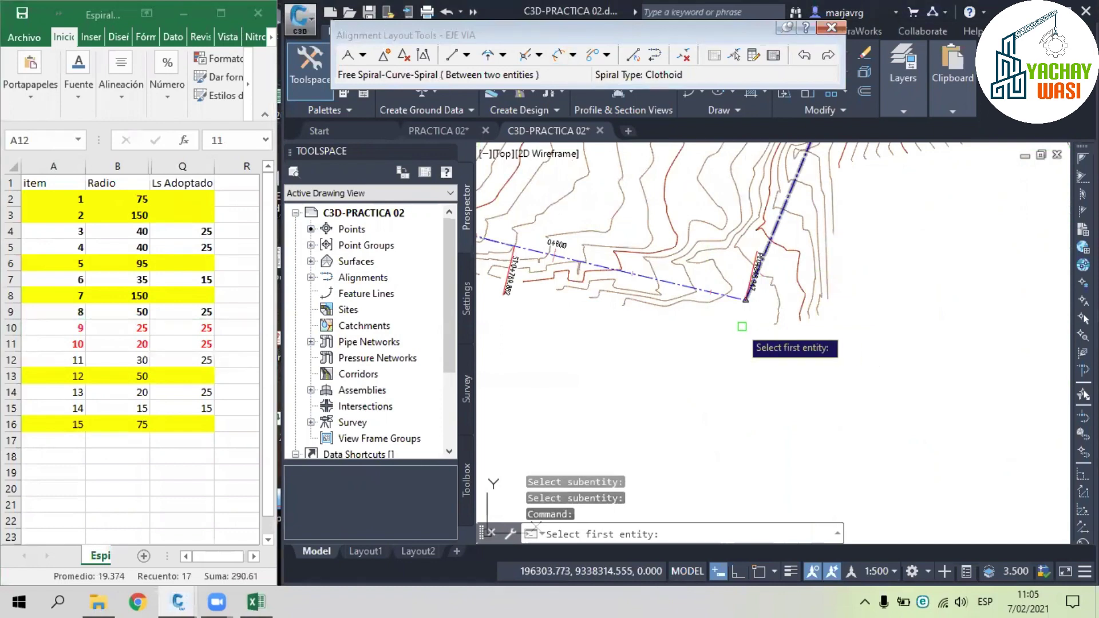
{"action": "scroll", "coordinate": [744, 323], "scroll_direction": "up", "scroll_amount": 4}
{"action": "left_click", "coordinate": [717, 257]}
{"action": "middle_click_drag", "start_coordinate": [726, 235], "coordinate": [711, 339]}
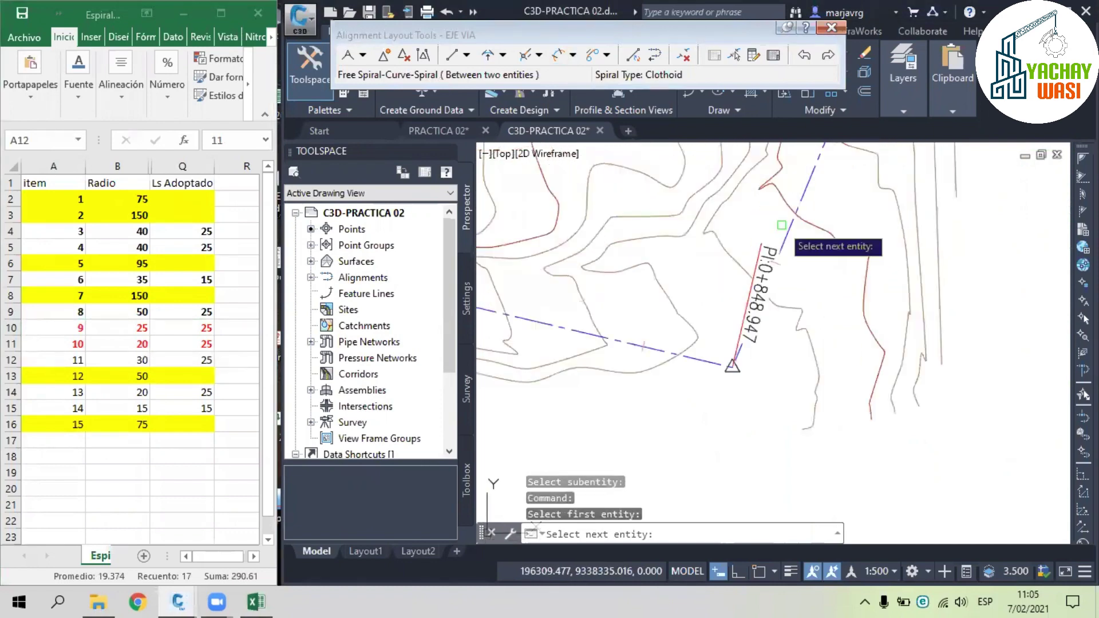
{"action": "left_click", "coordinate": [790, 224]}
{"action": "key", "text": "Return"}
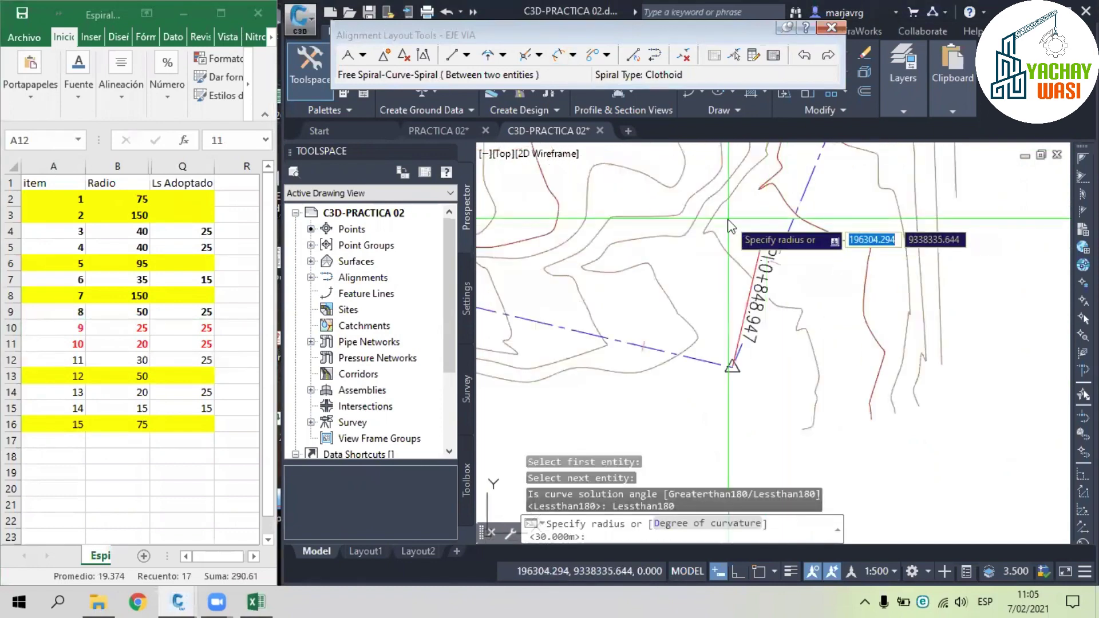
{"action": "type", "text": "30"}
{"action": "key", "text": "Return"}
{"action": "type", "text": "25"}
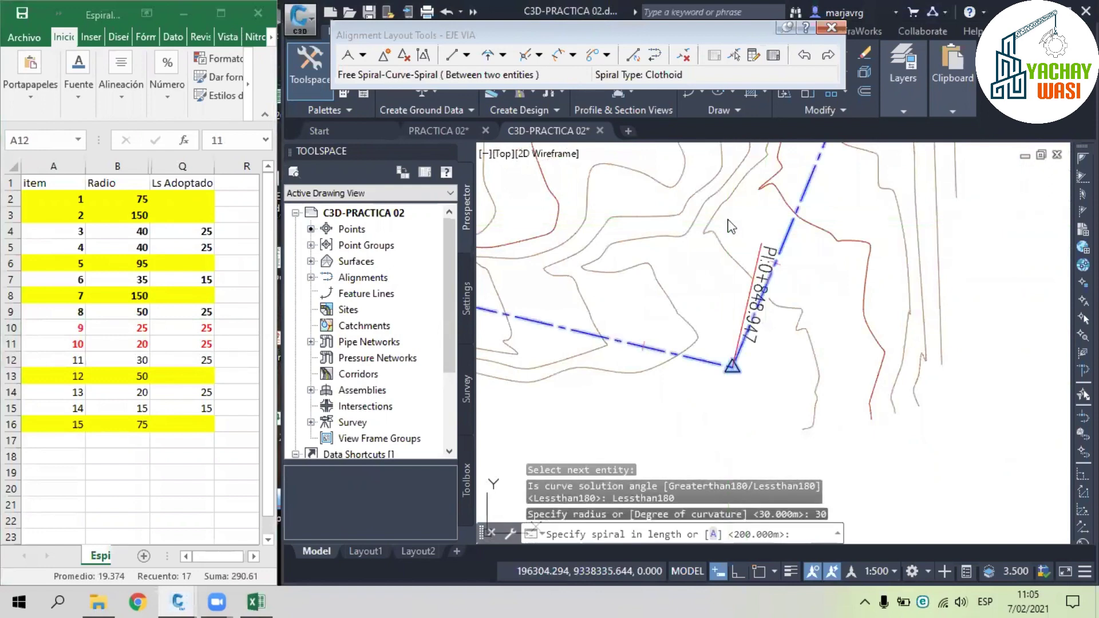
{"action": "key", "text": "Return"}
{"action": "type", "text": "25"}
{"action": "key", "text": "Return"}
{"action": "scroll", "coordinate": [729, 215], "scroll_direction": "down", "scroll_amount": 4}
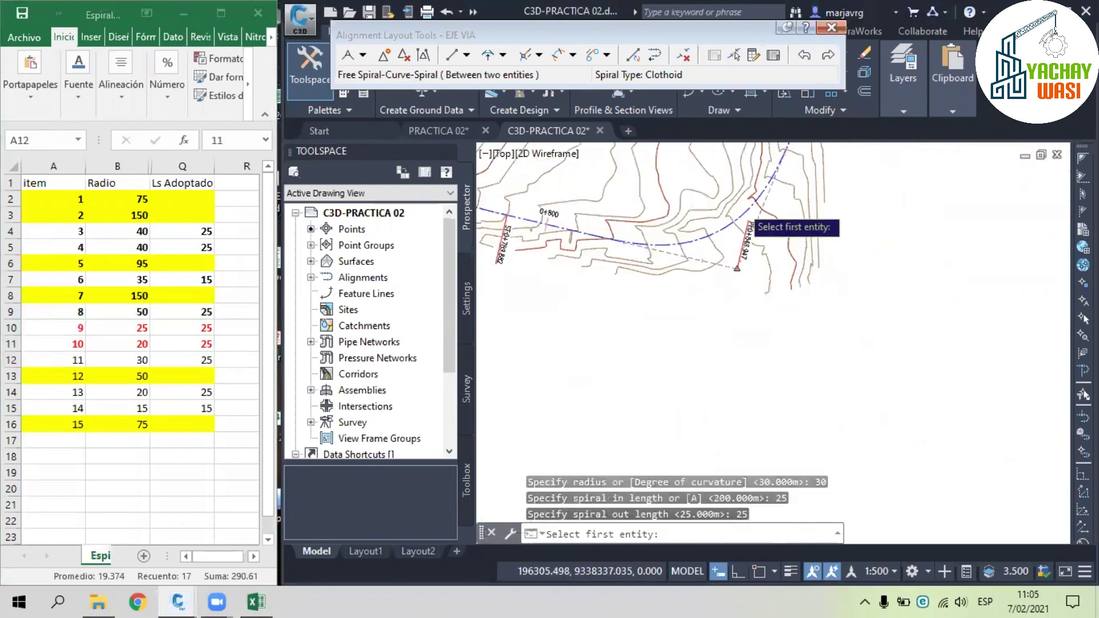
{"action": "scroll", "coordinate": [749, 221], "scroll_direction": "up", "scroll_amount": 4}
{"action": "middle_click_drag", "start_coordinate": [751, 253], "coordinate": [753, 269]}
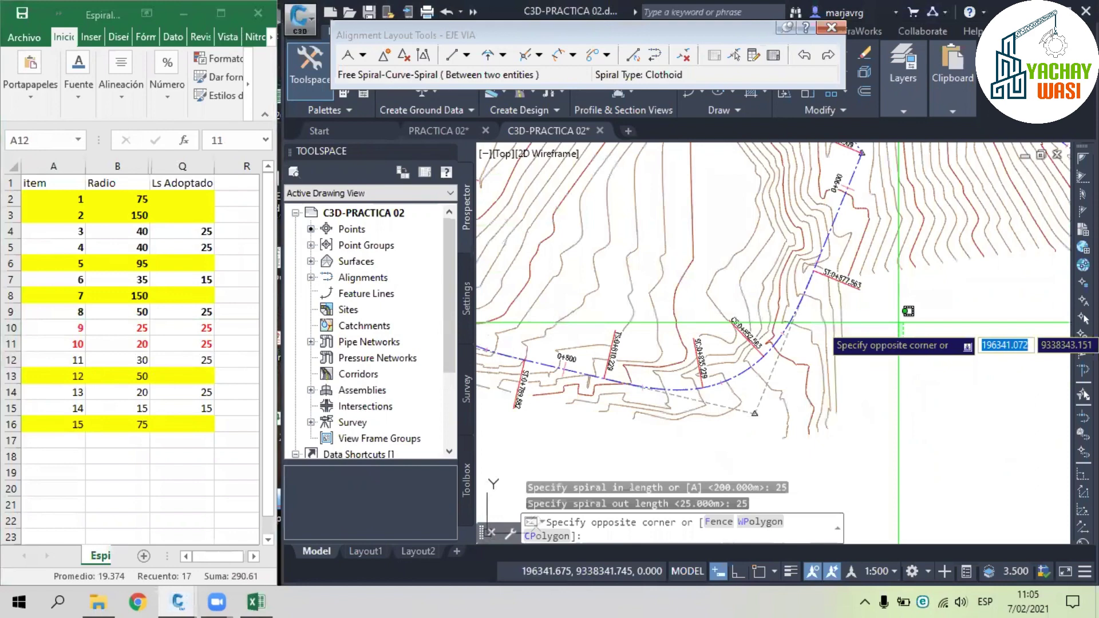
{"action": "key", "text": "Escape"}
- Save the drawing, make the item 11 row bold in the spreadsheet and select the item 12 row
{"action": "key", "text": "ctrl+s"}
{"action": "key", "text": "ctrl+n"}
{"action": "left_click_drag", "start_coordinate": [54, 376], "coordinate": [182, 376]}
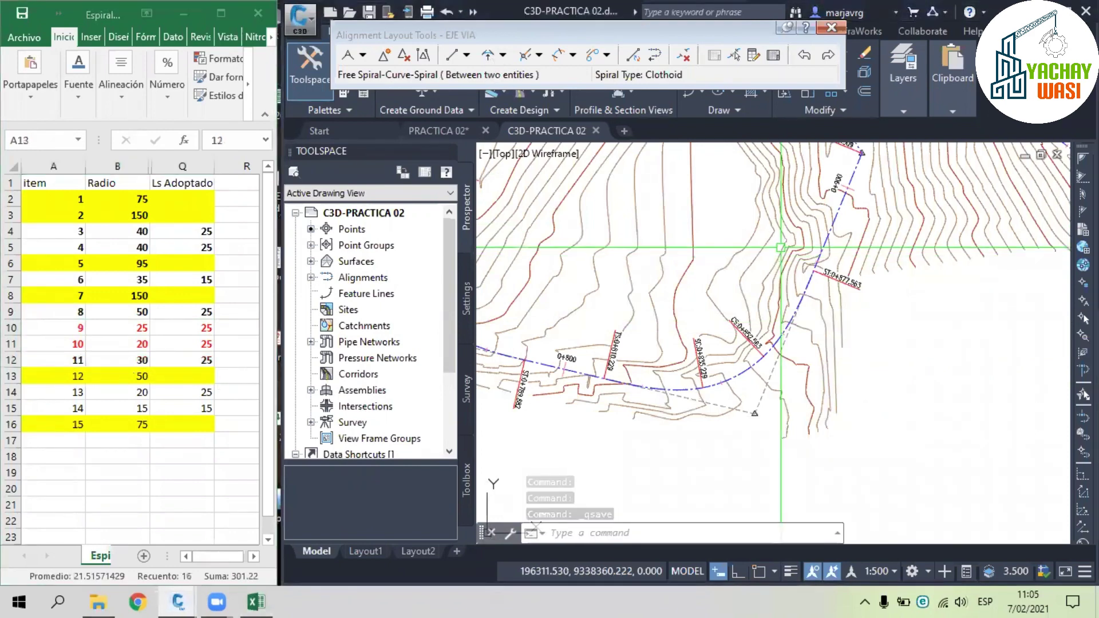
- Add the item 12 curve as a free fillet of 50 m radius at PI 0+909.309
{"action": "scroll", "coordinate": [708, 413], "scroll_direction": "down", "scroll_amount": 2}
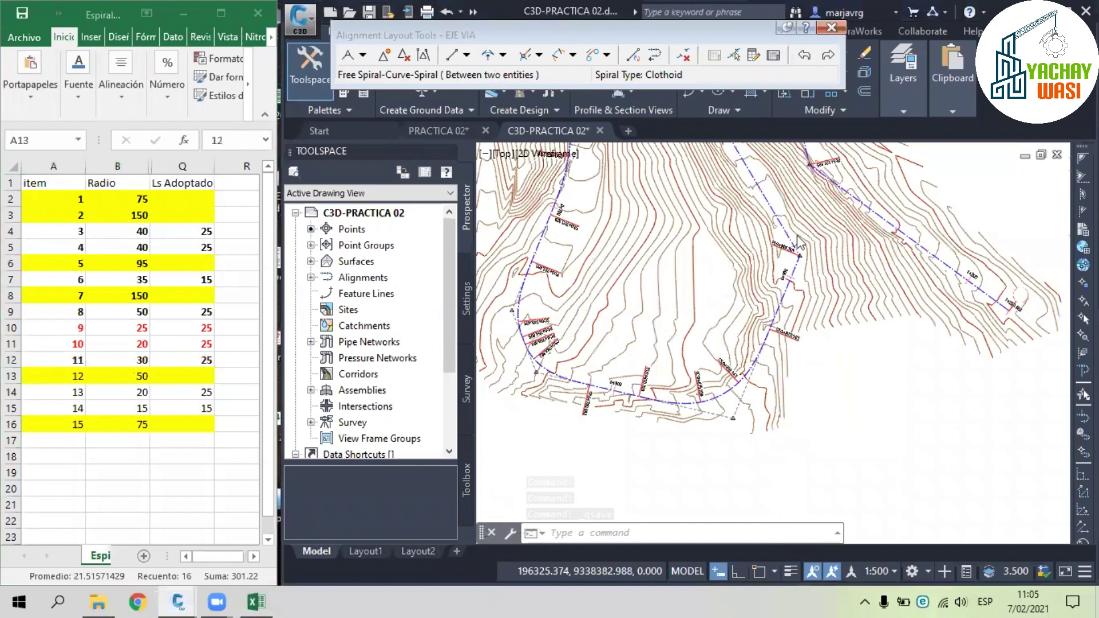
{"action": "scroll", "coordinate": [799, 243], "scroll_direction": "up", "scroll_amount": 2}
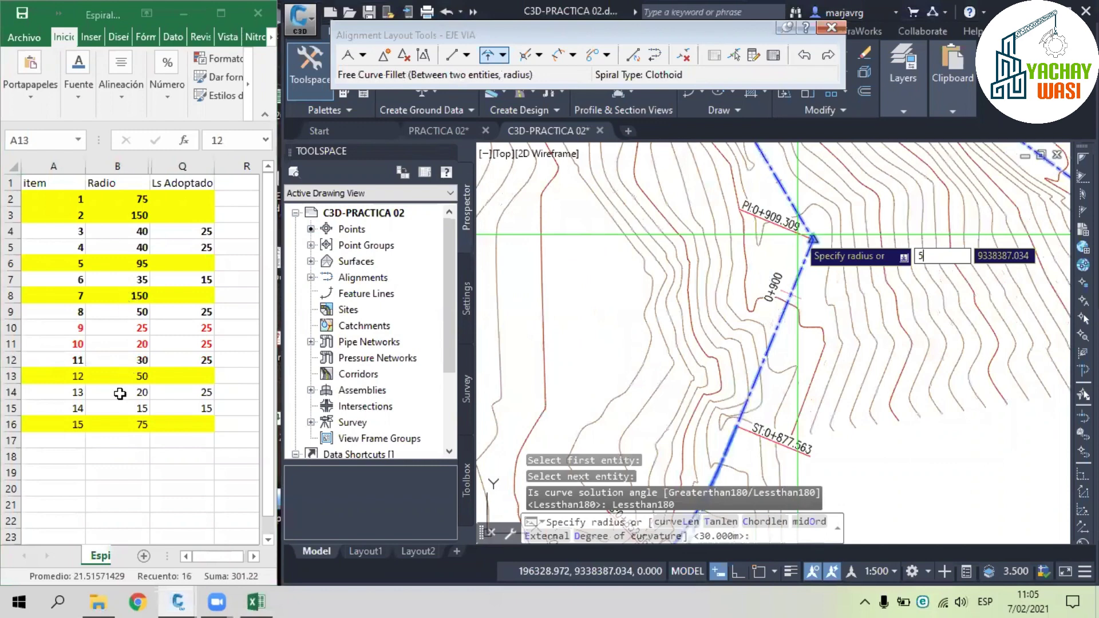
{"action": "type", "text": "0"}
{"action": "key", "text": "Return"}
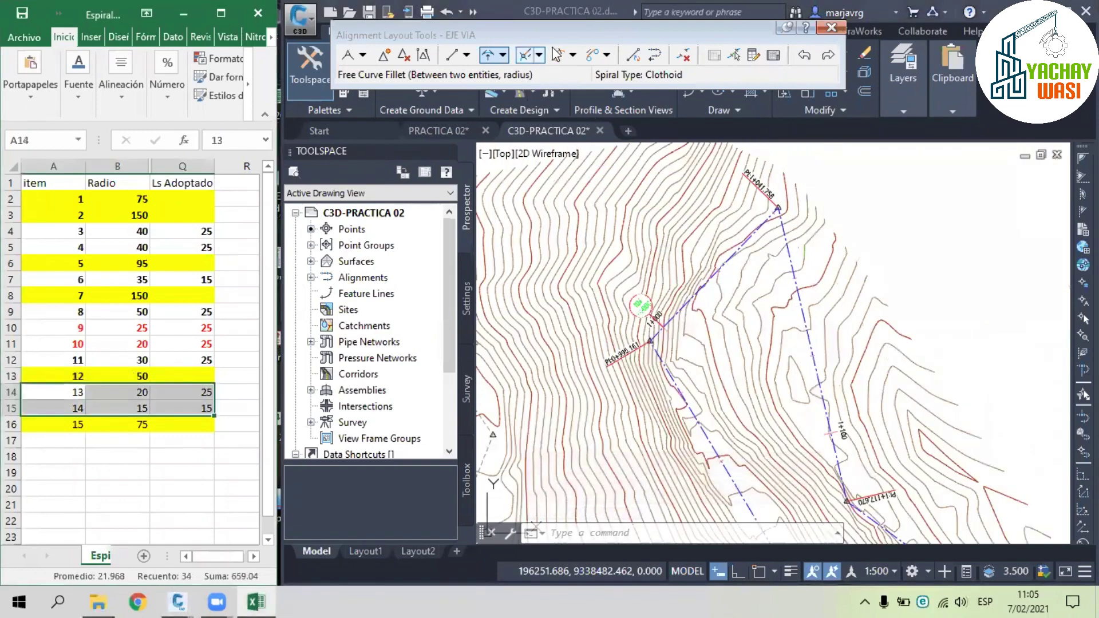
- Add the item 13 free spiral-curve-spiral at PI 0+995.161 with a 20 m radius, 25 m spiral-in and 1 m spiral-out
{"action": "left_click", "coordinate": [558, 55]}
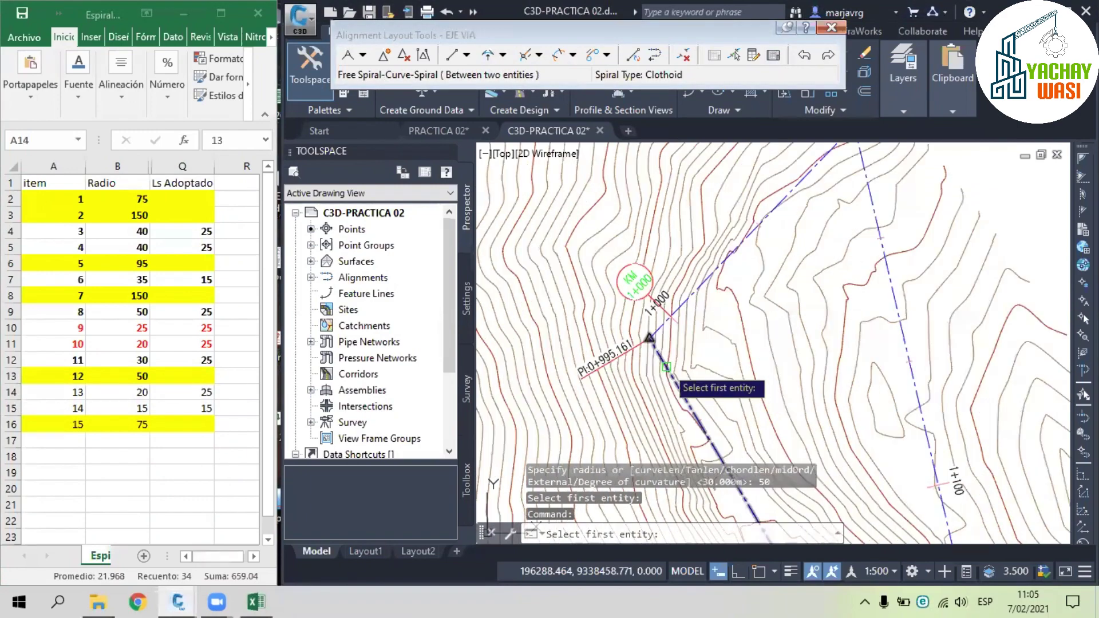
{"action": "key", "text": "Return"}
- Remove the 1 m spiral-out from the item 13 curve near KM 1+000 by setting its length to zero
{"action": "left_click", "coordinate": [753, 55]}
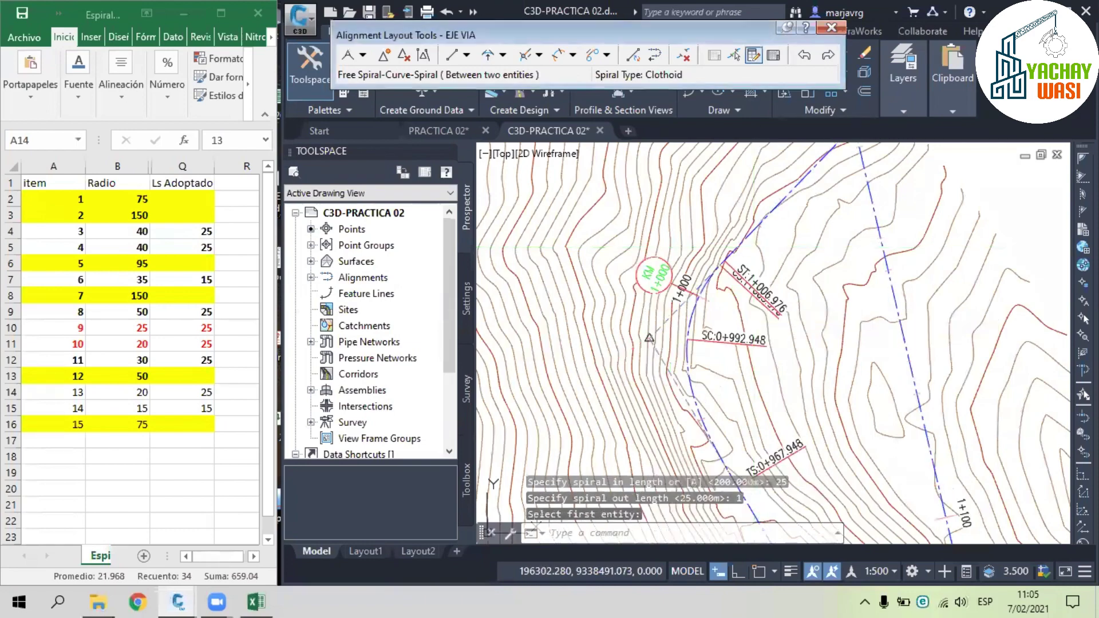
{"action": "scroll", "coordinate": [709, 301], "scroll_direction": "up", "scroll_amount": 2}
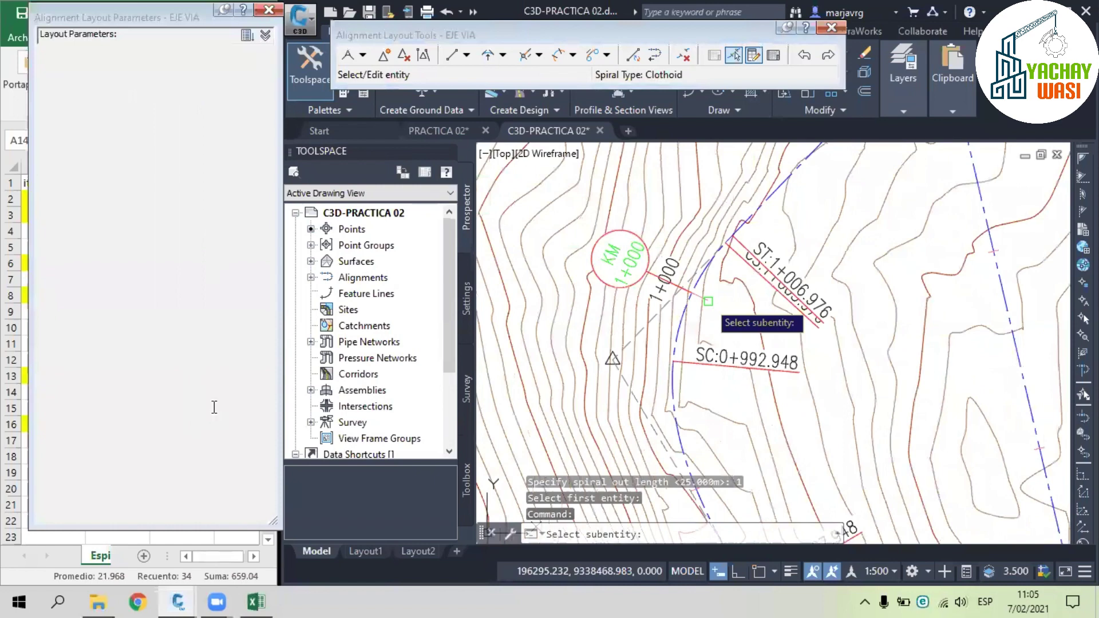
{"action": "scroll", "coordinate": [214, 408], "scroll_direction": "up", "scroll_amount": 2}
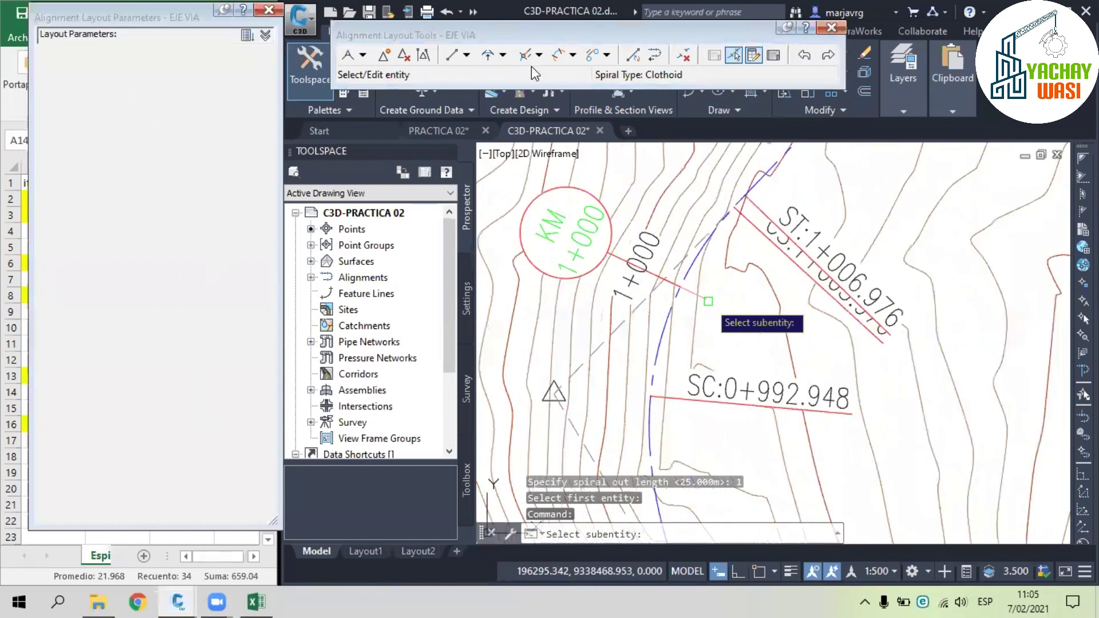
{"action": "left_click", "coordinate": [678, 292]}
{"action": "left_click", "coordinate": [215, 411]}
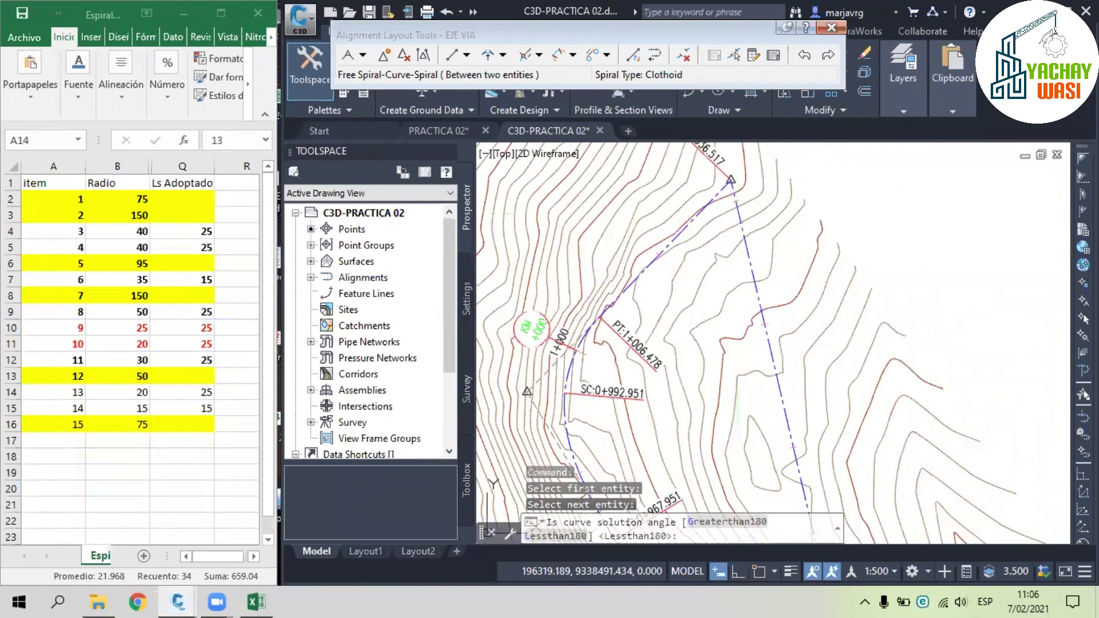
- Add the item 14 free spiral-curve-spiral at the PI following the item 13 curve with a 15 m radius, 1 m spiral-in and 15 m spiral-out
{"action": "key", "text": "Return"}
{"action": "type", "text": "15"}
{"action": "key", "text": "Return"}
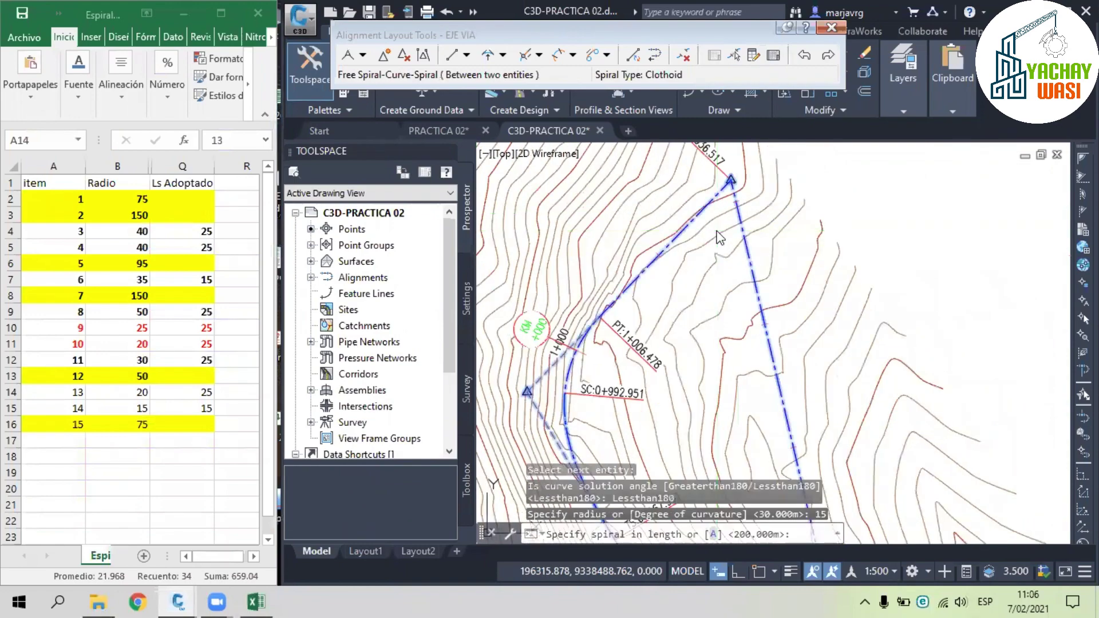
{"action": "type", "text": "1"}
{"action": "key", "text": "Return"}
{"action": "type", "text": "15"}
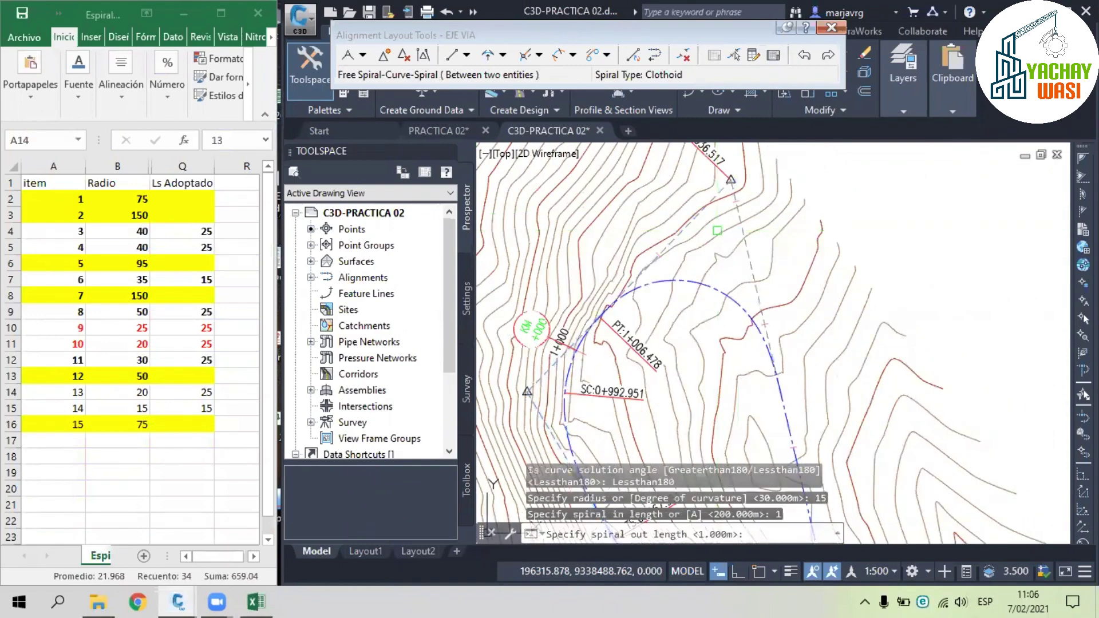
{"action": "key", "text": "Return"}
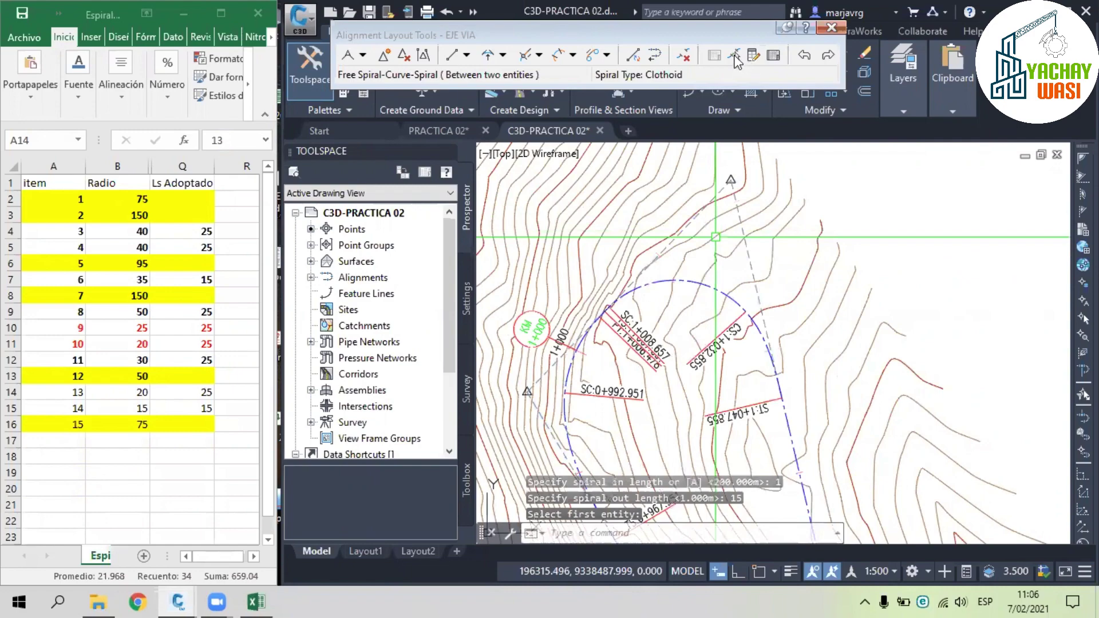
- Set the spiral-in length of the item 14 curve to 0 in the layout parameters
{"action": "middle_click_drag", "start_coordinate": [732, 228], "coordinate": [722, 183]}
{"action": "left_click", "coordinate": [734, 55]}
{"action": "left_click", "coordinate": [656, 236]}
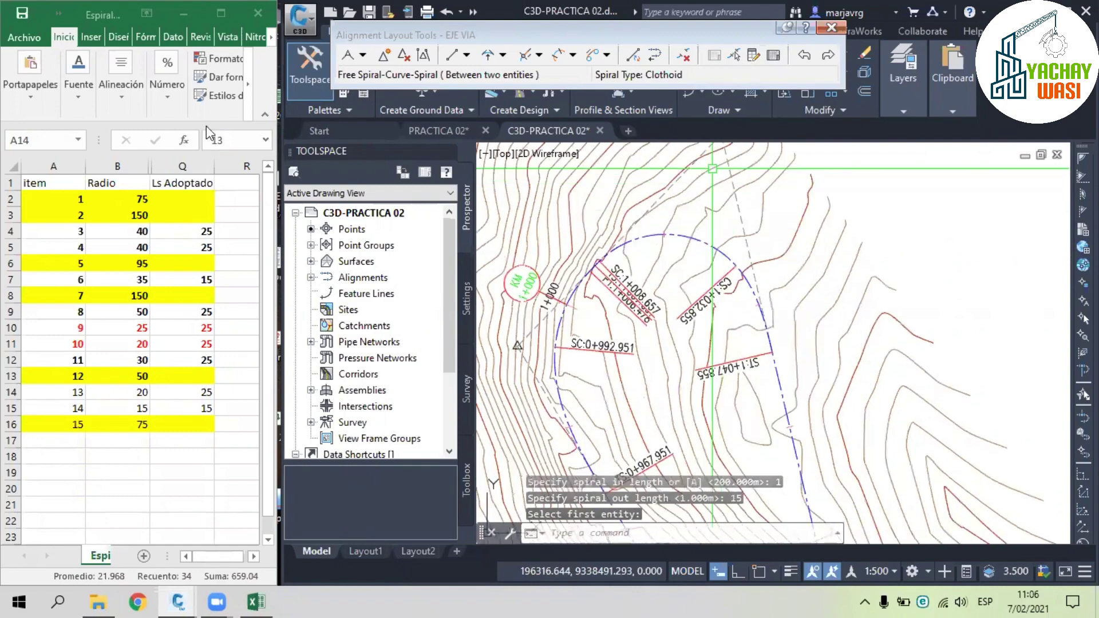
{"action": "left_click", "coordinate": [216, 121]}
{"action": "type", "text": "0"}
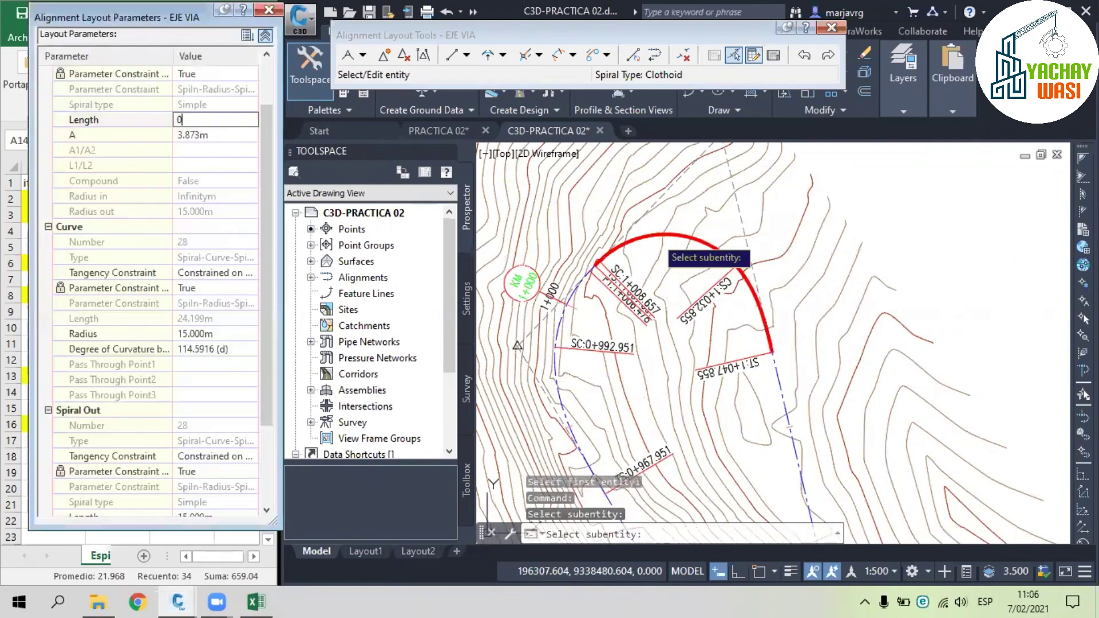
{"action": "key", "text": "Return"}
{"action": "key", "text": "Escape"}
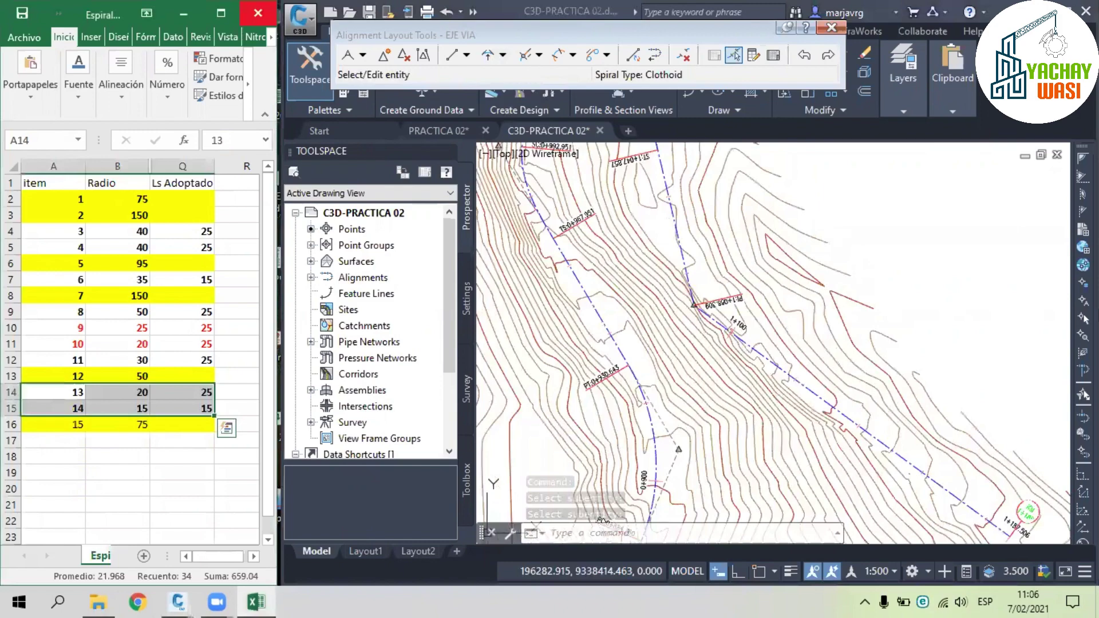
- Add the item 15 free curve fillet with a 75 m radius and a solution angle less than 180 at the alignment's last PI
{"action": "left_click", "coordinate": [680, 237]}
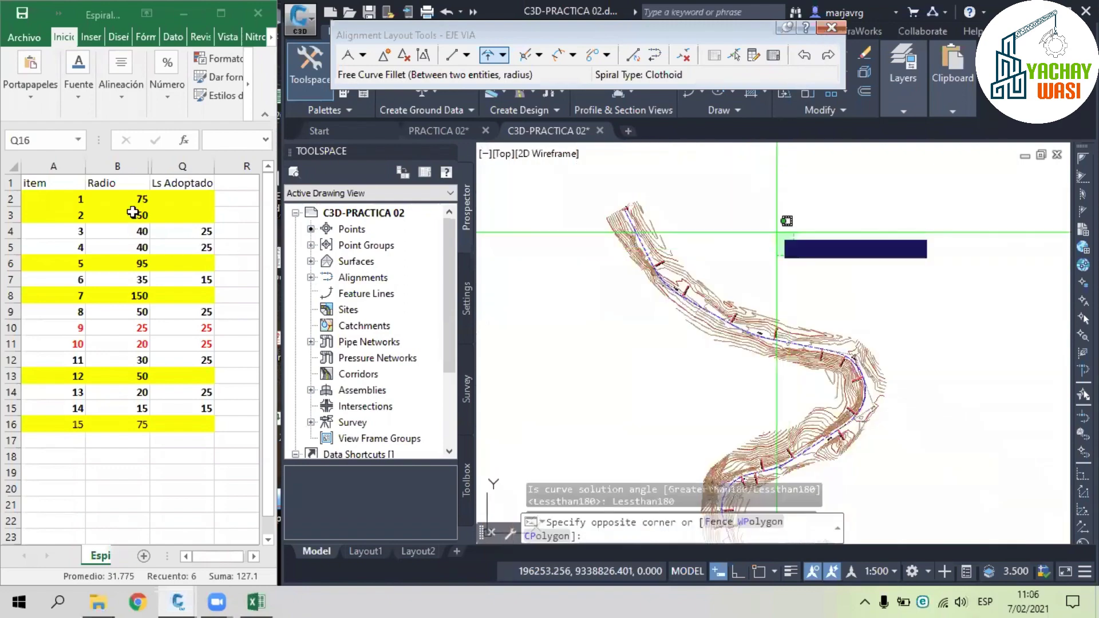
{"action": "key", "text": "Escape"}
{"action": "key", "text": "Escape"}
- Save the curve data spreadsheet, keeping its current CSV format
{"action": "left_click", "coordinate": [185, 420]}
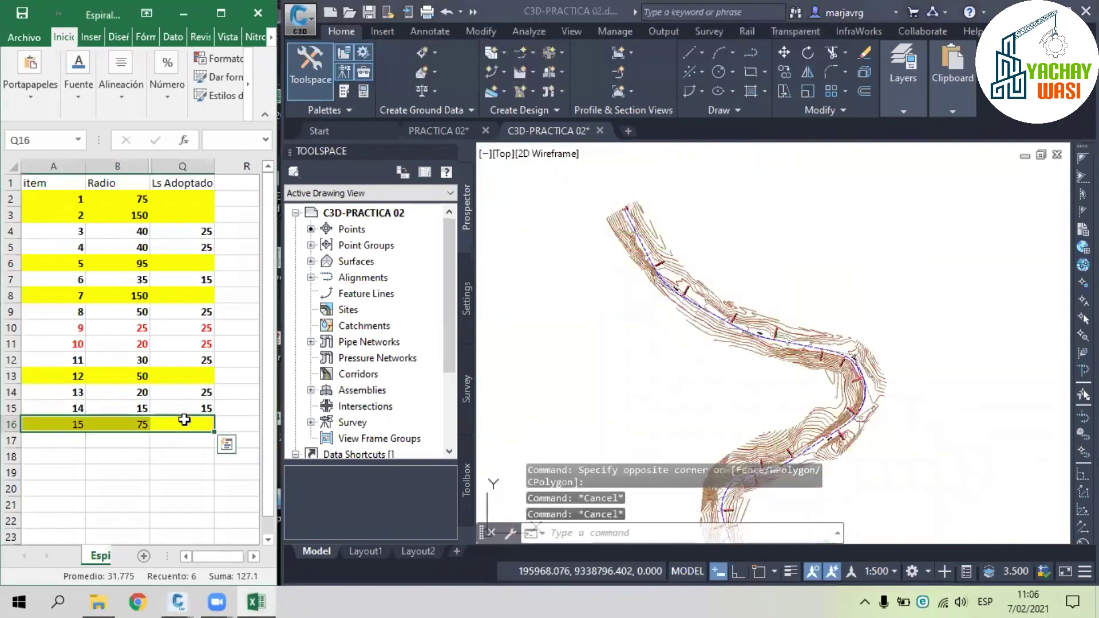
{"action": "left_click", "coordinate": [184, 392]}
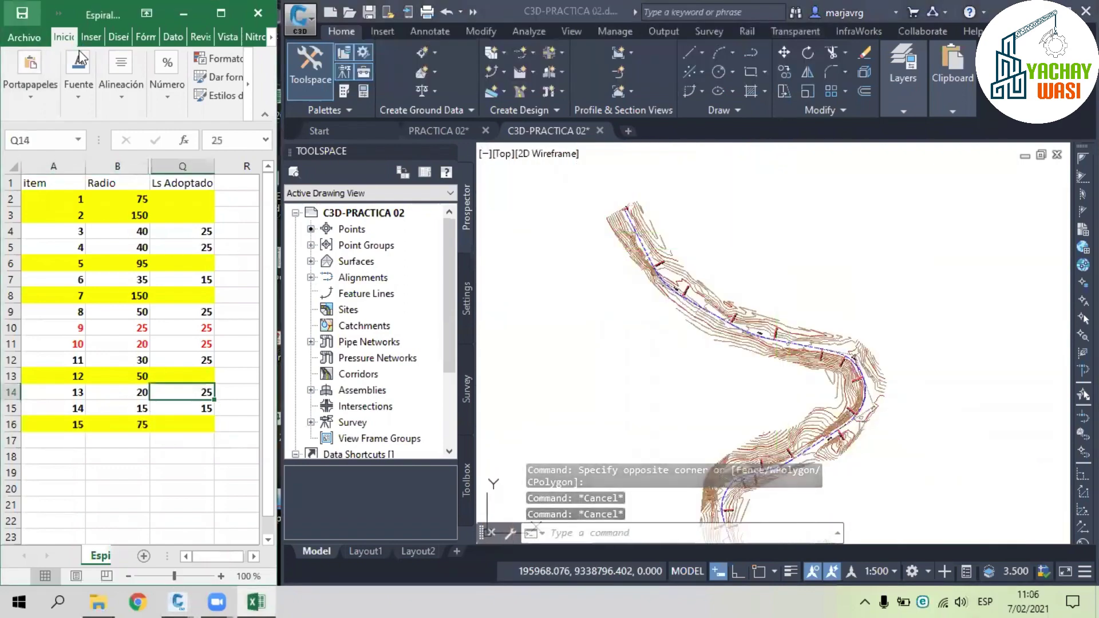
{"action": "left_click", "coordinate": [944, 316]}
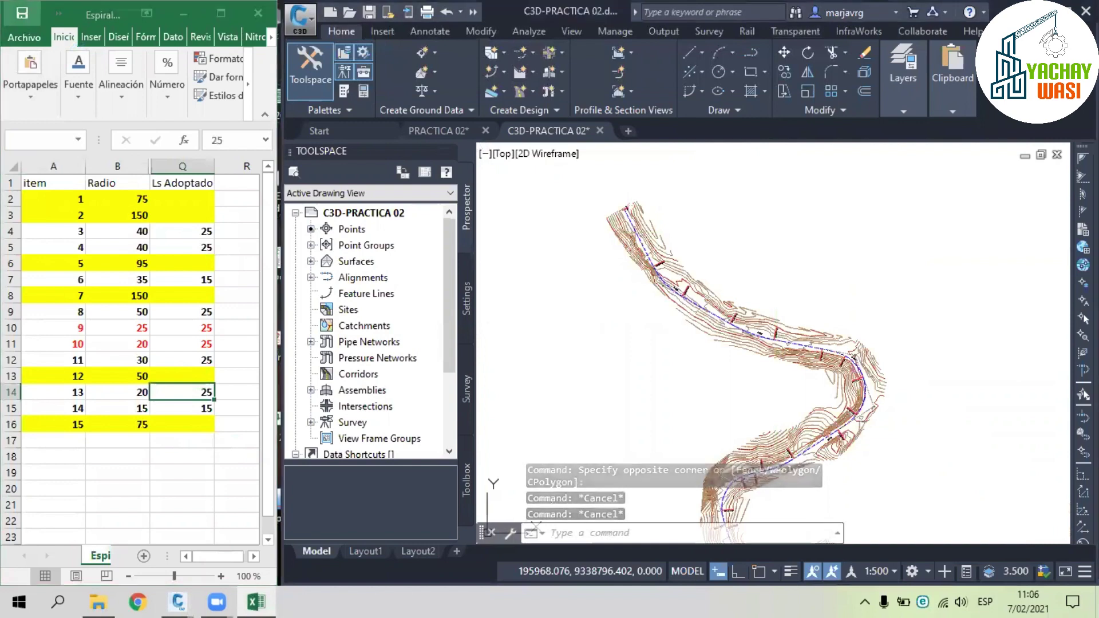
{"action": "left_click", "coordinate": [483, 351]}
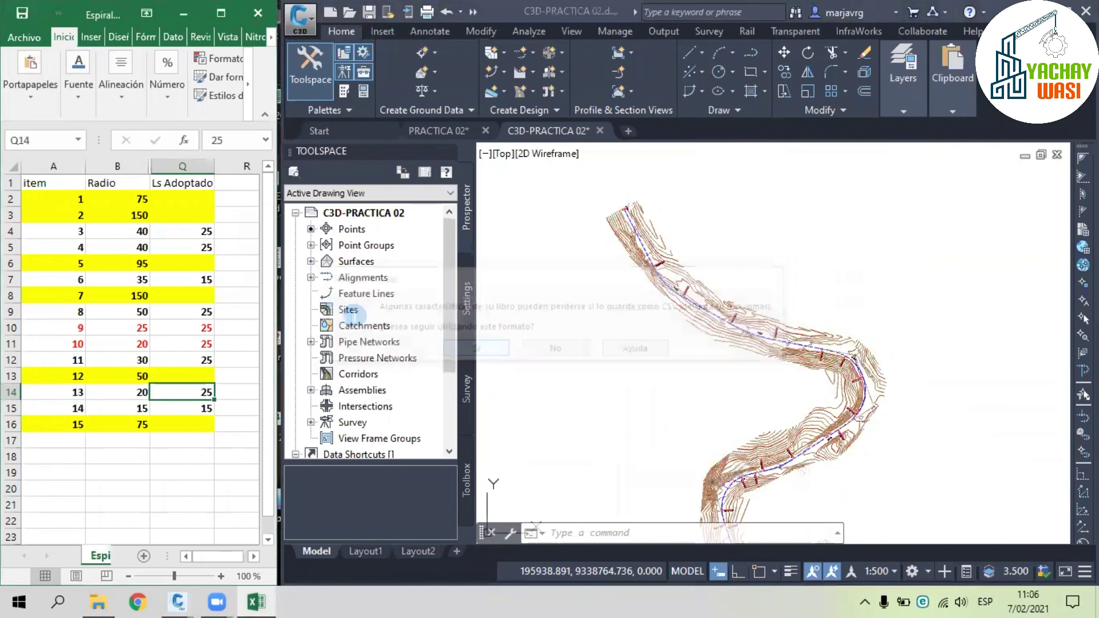
{"action": "left_click", "coordinate": [855, 305]}
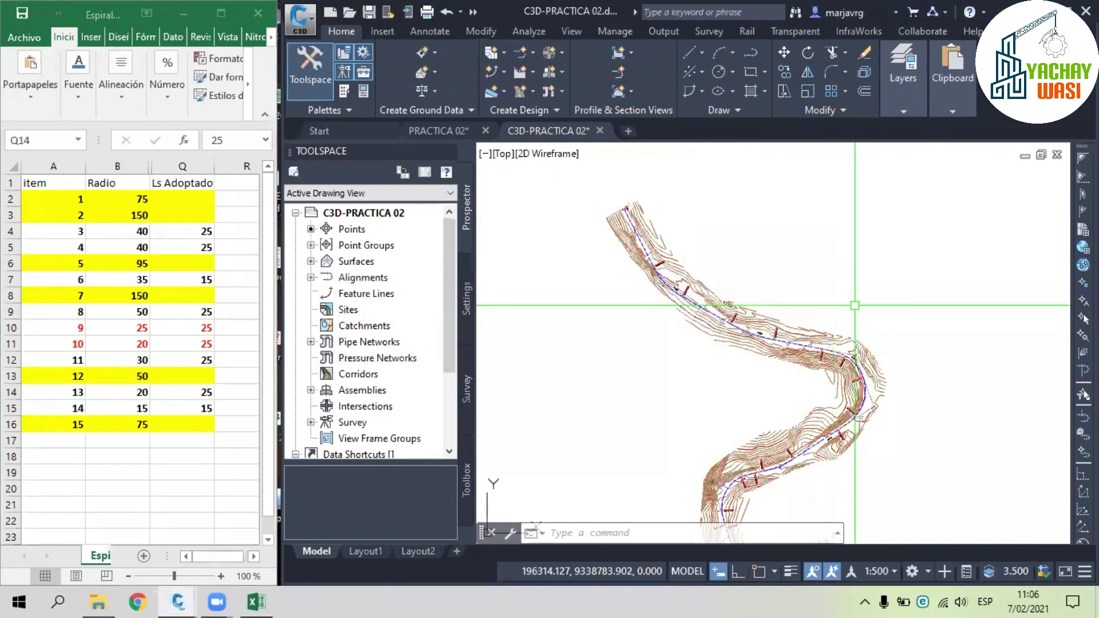
- Examine the EJE VIA alignment's entity table with its types, tangency constraints and lengths, and close the geometry editor
{"action": "scroll", "coordinate": [821, 473], "scroll_direction": "up", "scroll_amount": 2}
{"action": "middle_click_drag", "start_coordinate": [820, 473], "coordinate": [816, 237]}
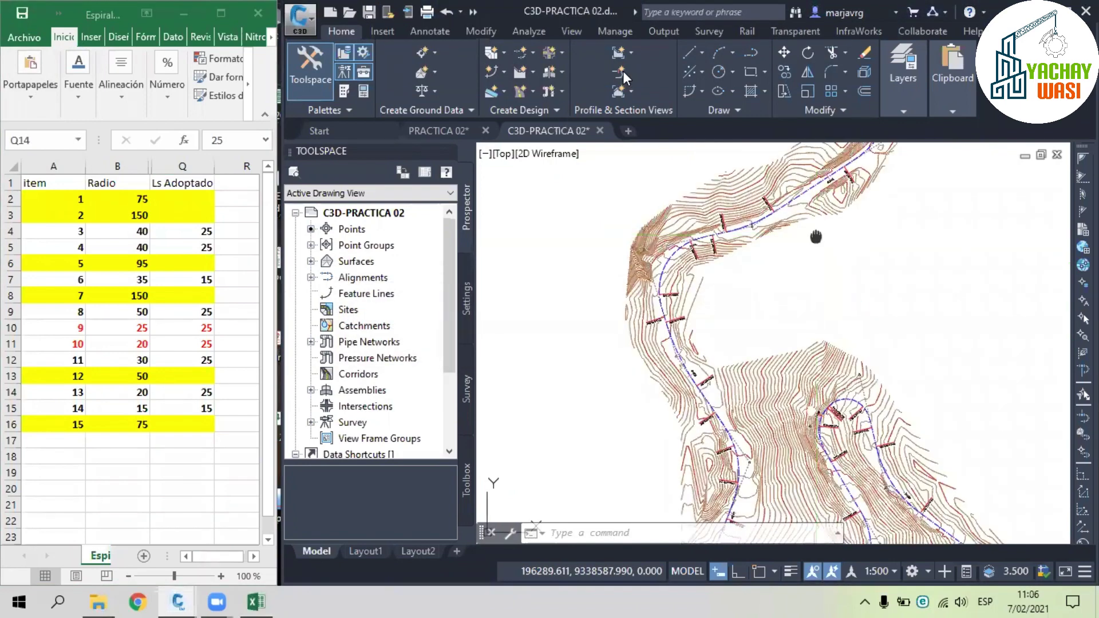
{"action": "left_click", "coordinate": [637, 70]}
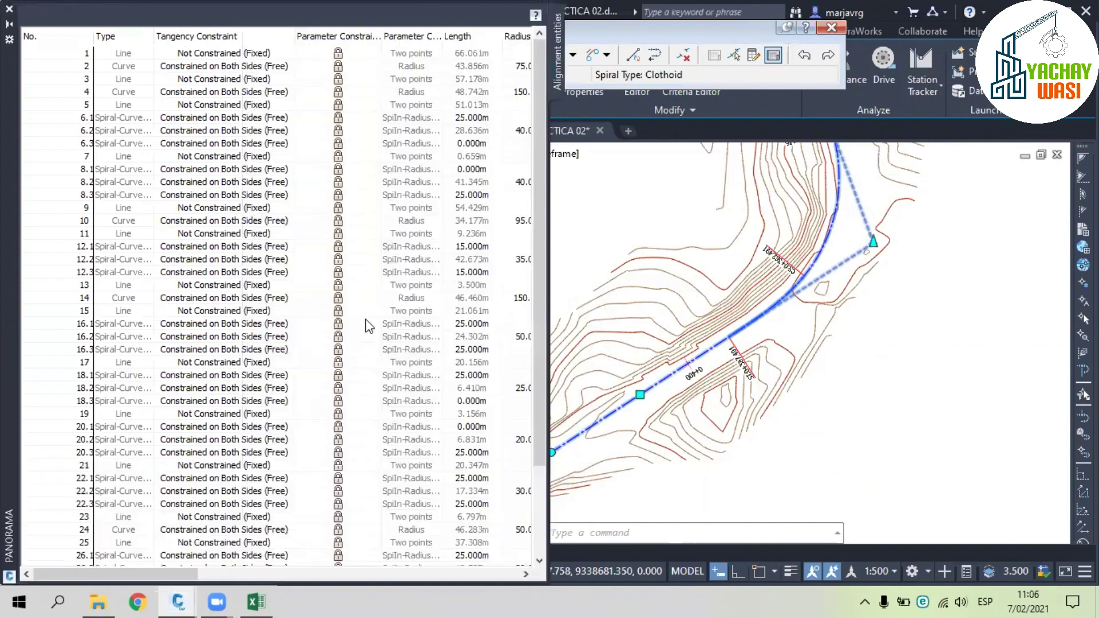
{"action": "left_click", "coordinate": [796, 68]}
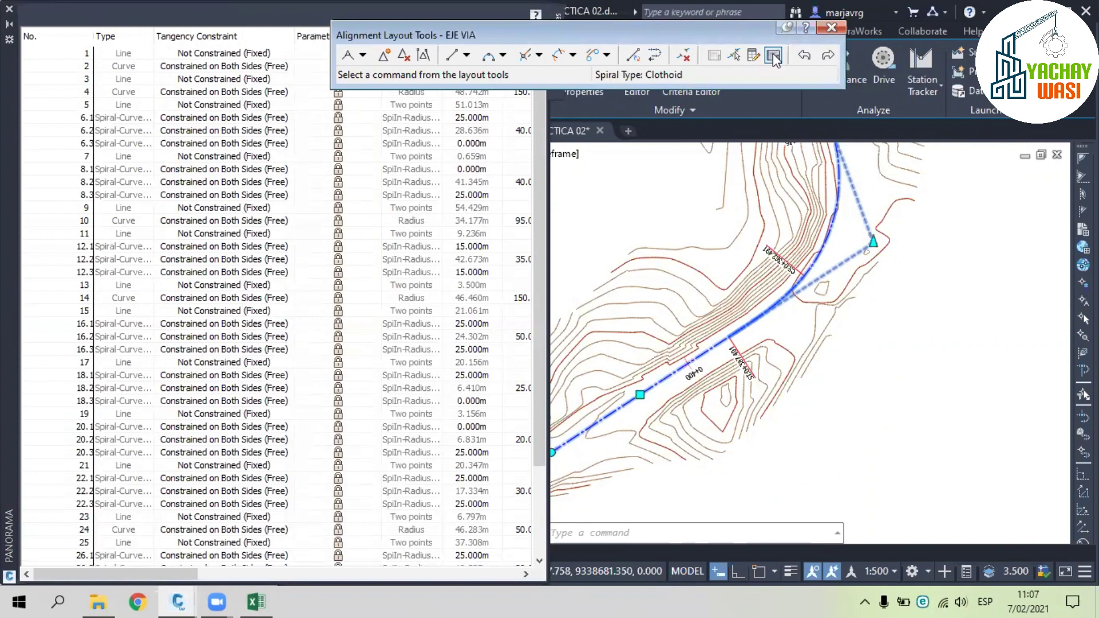
{"action": "left_click_drag", "start_coordinate": [763, 43], "coordinate": [989, 44]}
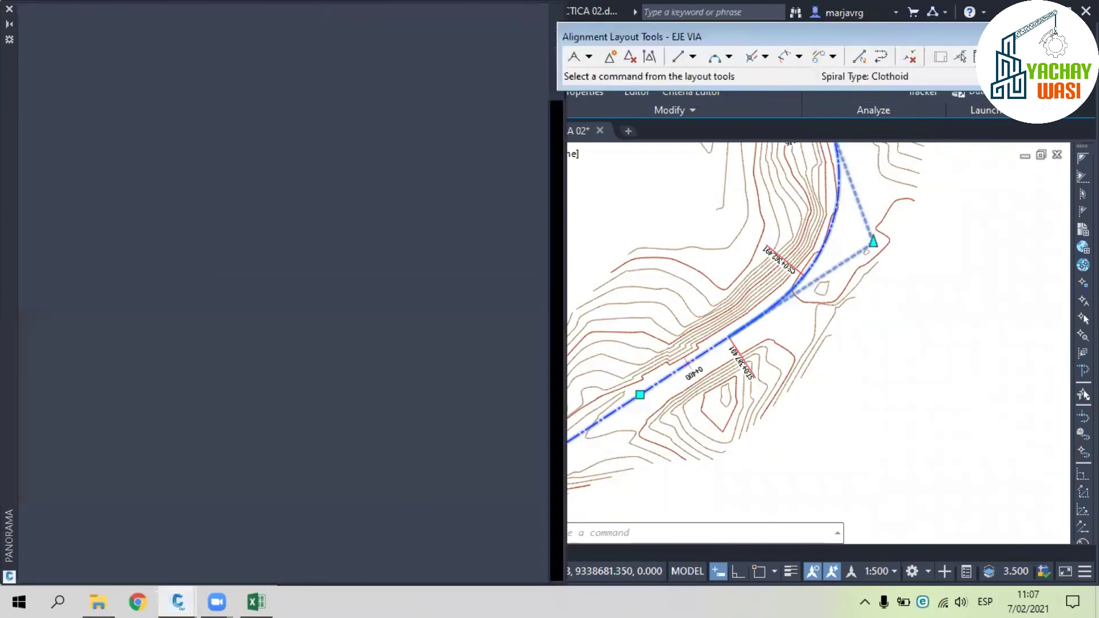
{"action": "key", "text": "Escape"}
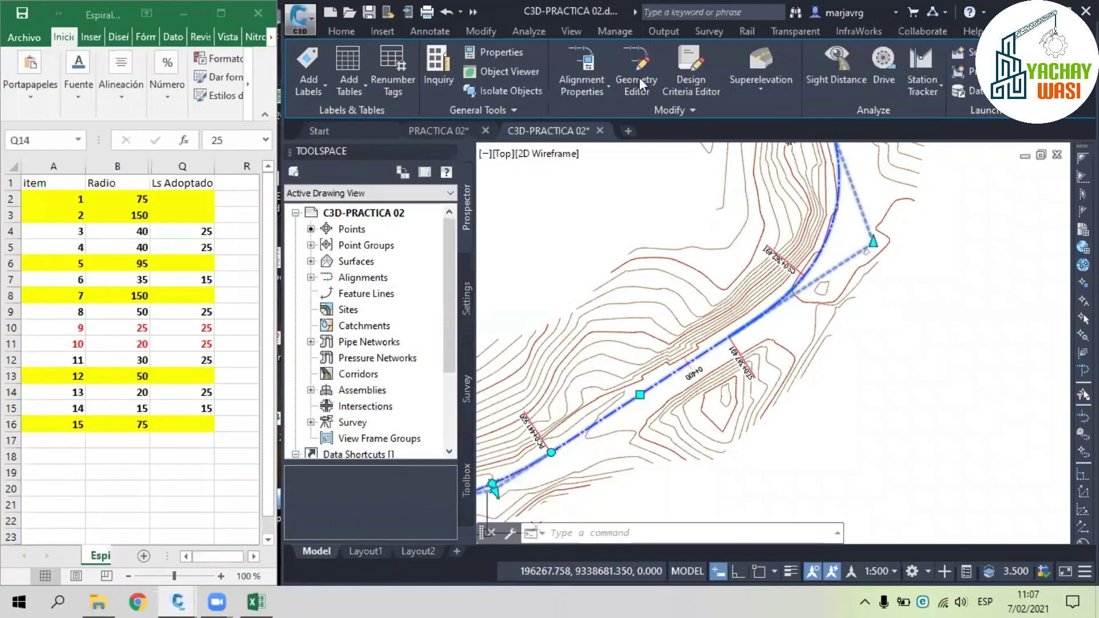
{"action": "key", "text": "Escape"}
{"action": "key", "text": "Escape"}
{"action": "scroll", "coordinate": [825, 260], "scroll_direction": "up", "scroll_amount": 2}
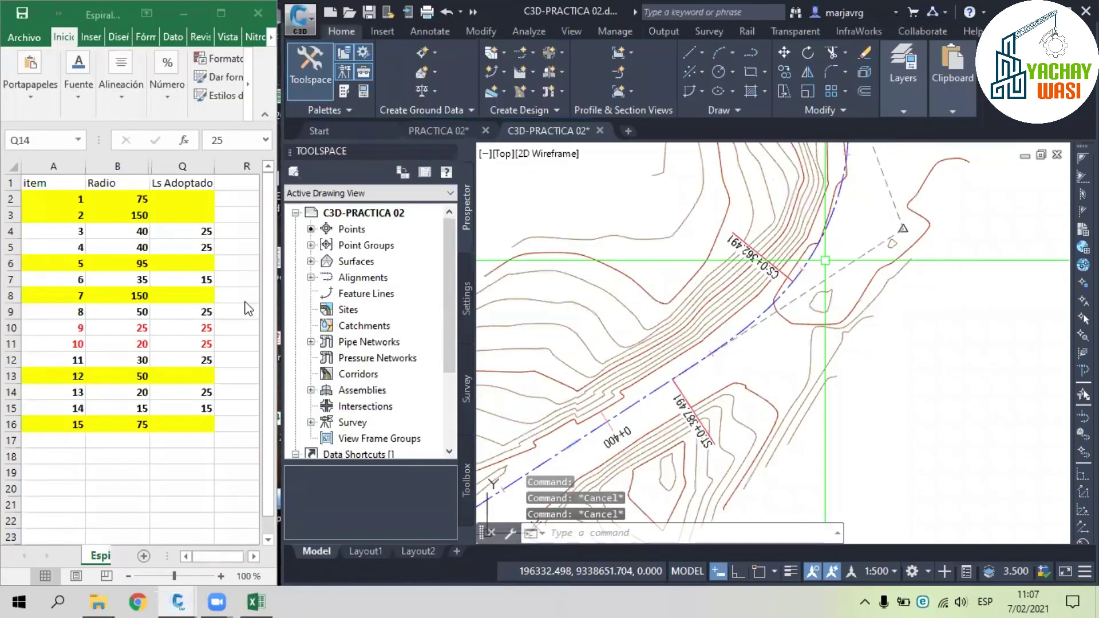
{"action": "key", "text": "Return"}
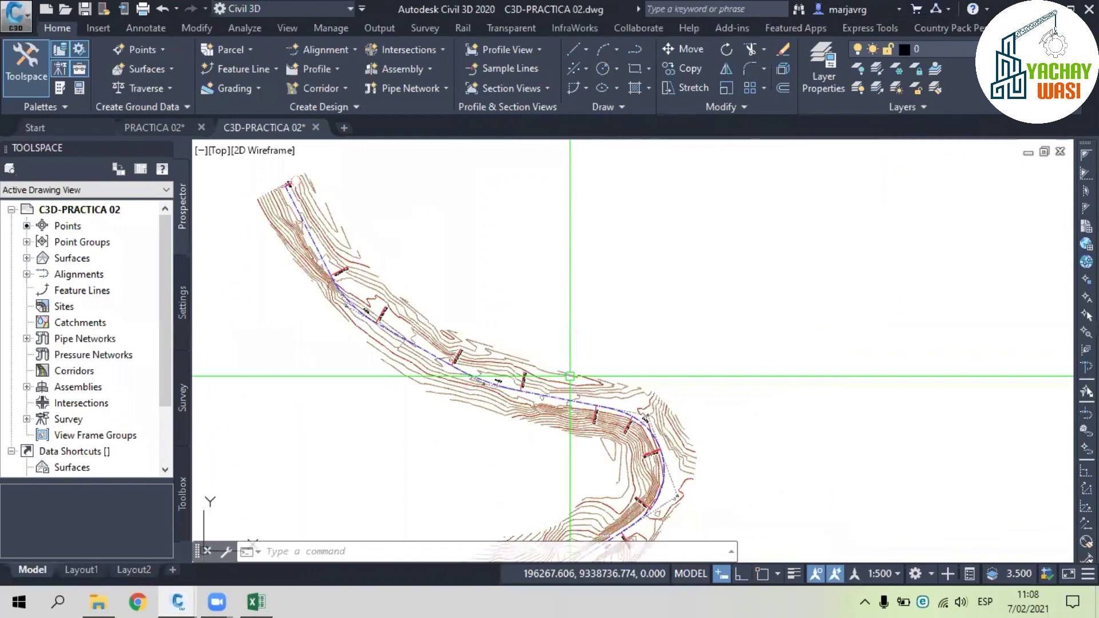
{"action": "middle_click_drag", "start_coordinate": [569, 376], "coordinate": [516, 203]}
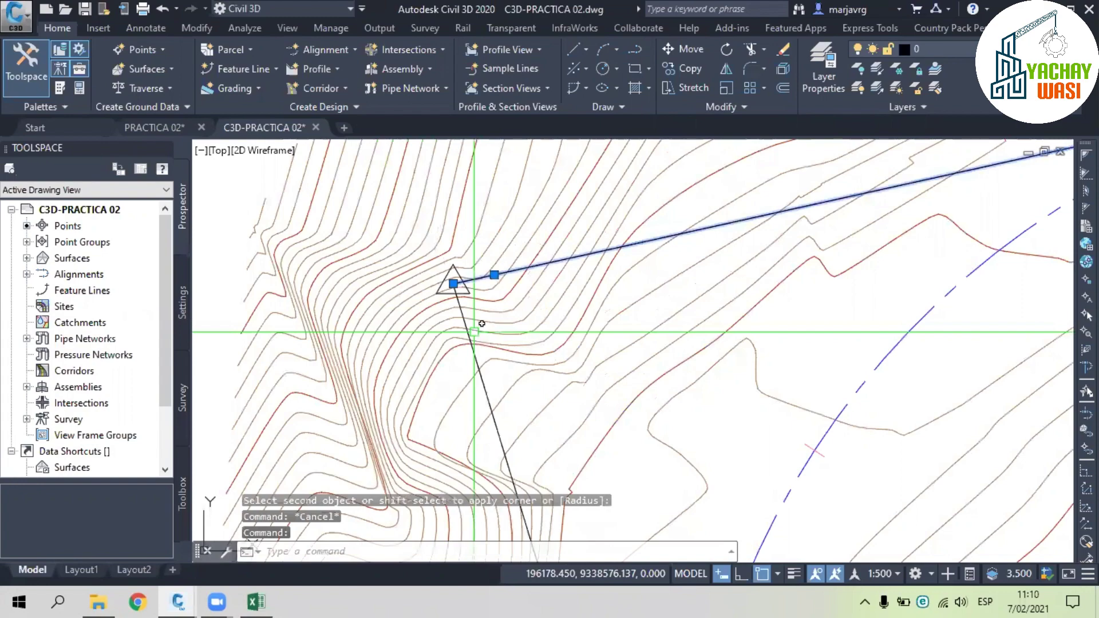
- Open the EJE VIA geometry editor, collapse its entity table and select the spiral between TS 0+485.334 and SC 0+500.334
{"action": "scroll", "coordinate": [531, 353], "scroll_direction": "down", "scroll_amount": 4}
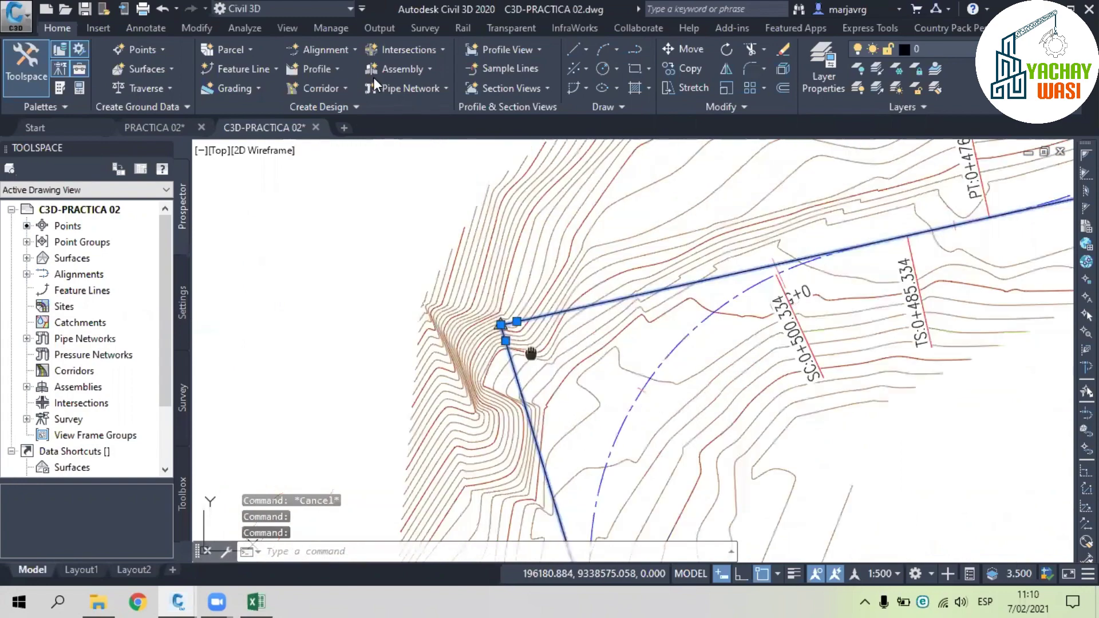
{"action": "middle_click_drag", "start_coordinate": [532, 354], "coordinate": [502, 288]}
{"action": "scroll", "coordinate": [502, 288], "scroll_direction": "down", "scroll_amount": 2}
{"action": "key", "text": "Escape"}
{"action": "left_click", "coordinate": [589, 282]}
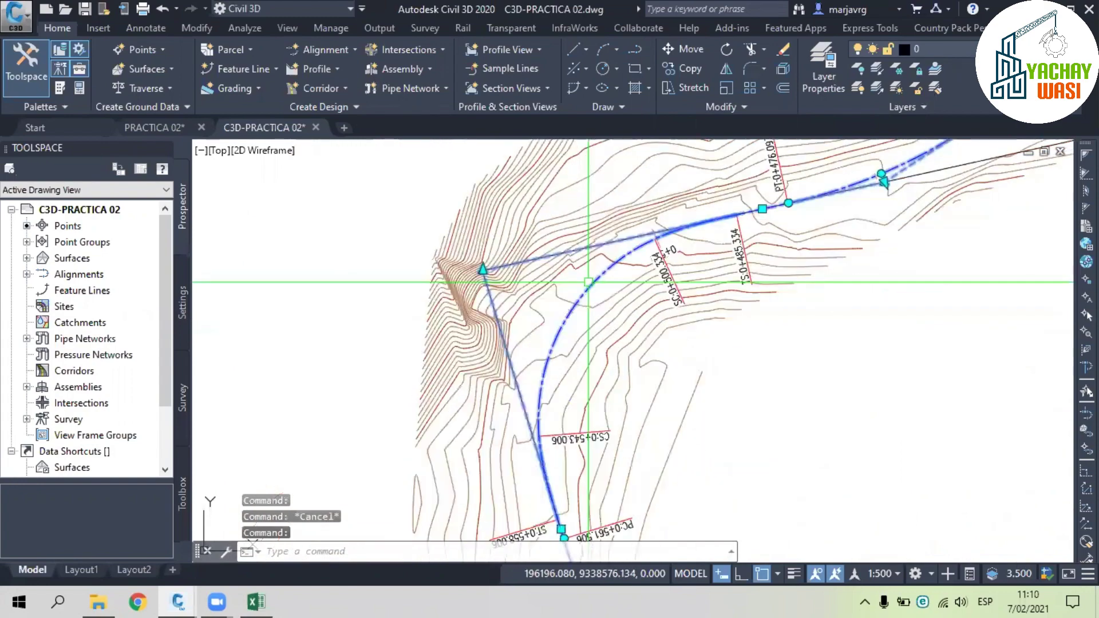
{"action": "double_click", "coordinate": [589, 282]}
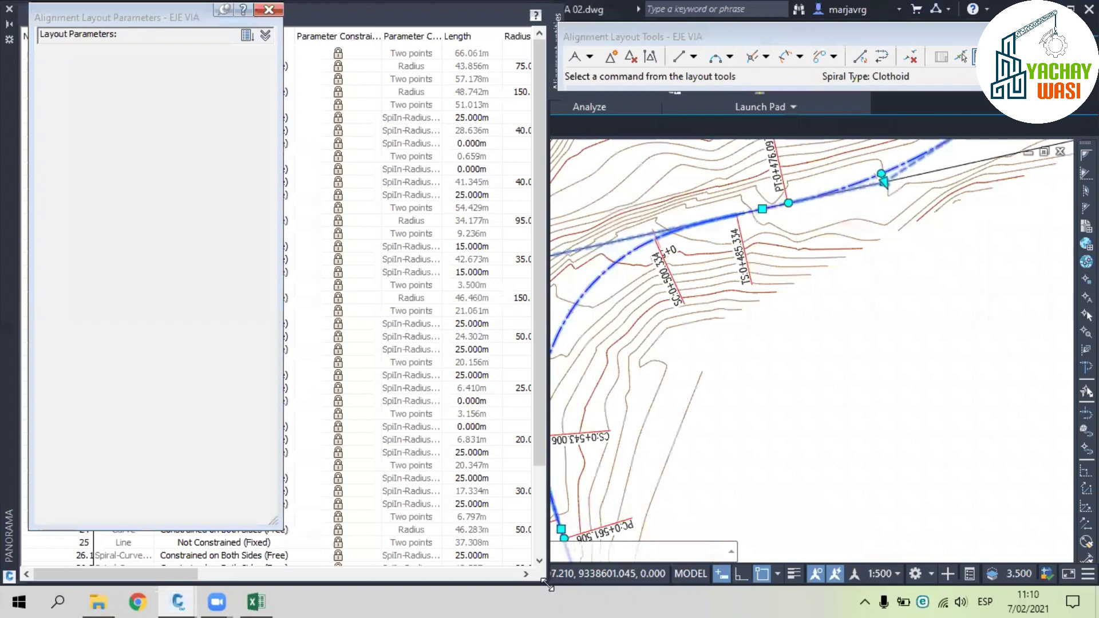
{"action": "left_click_drag", "start_coordinate": [548, 585], "coordinate": [3, 21]}
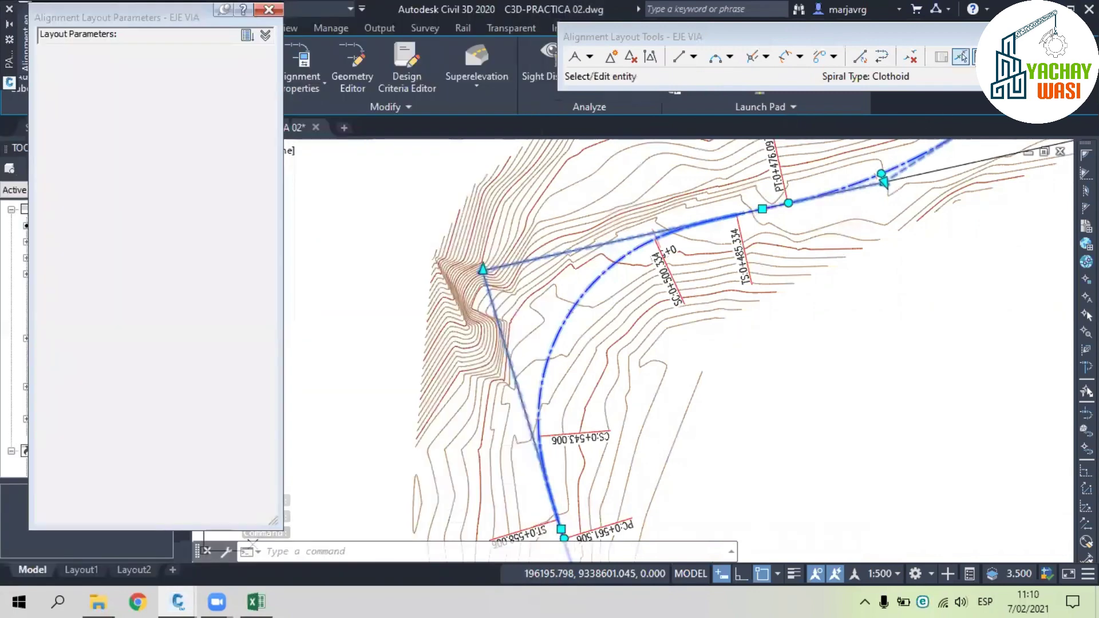
{"action": "left_click", "coordinate": [585, 277]}
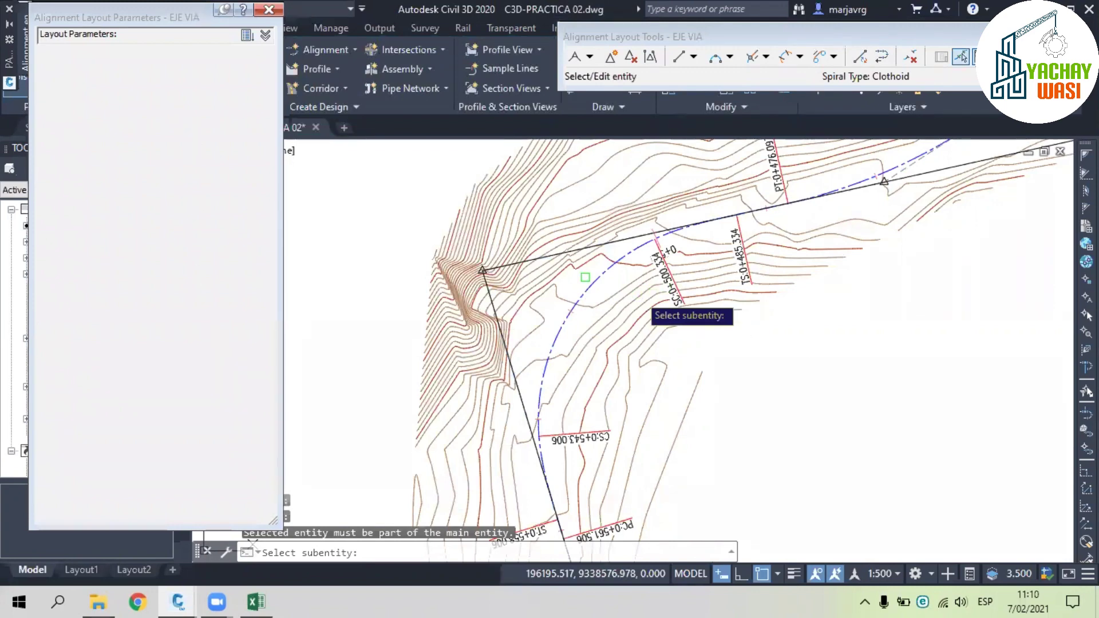
{"action": "left_click", "coordinate": [695, 225]}
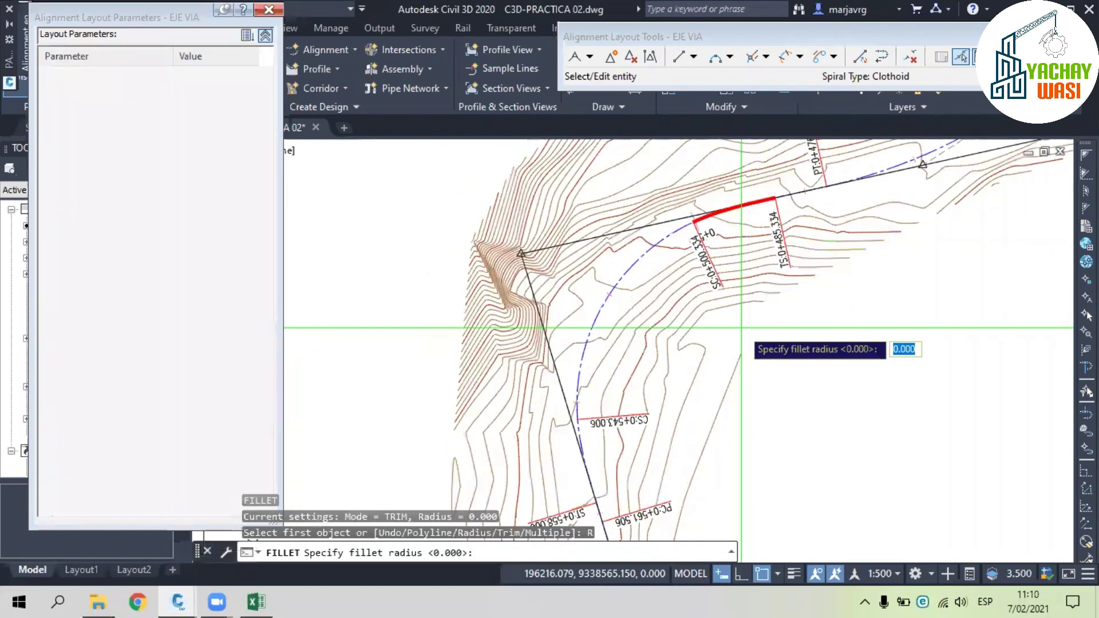
- Fillet the two construction lines along the tangents of the TS 0+485.334 curve with a radius of 35
{"action": "type", "text": "35"}
{"action": "key", "text": "Return"}
{"action": "left_click", "coordinate": [644, 257]}
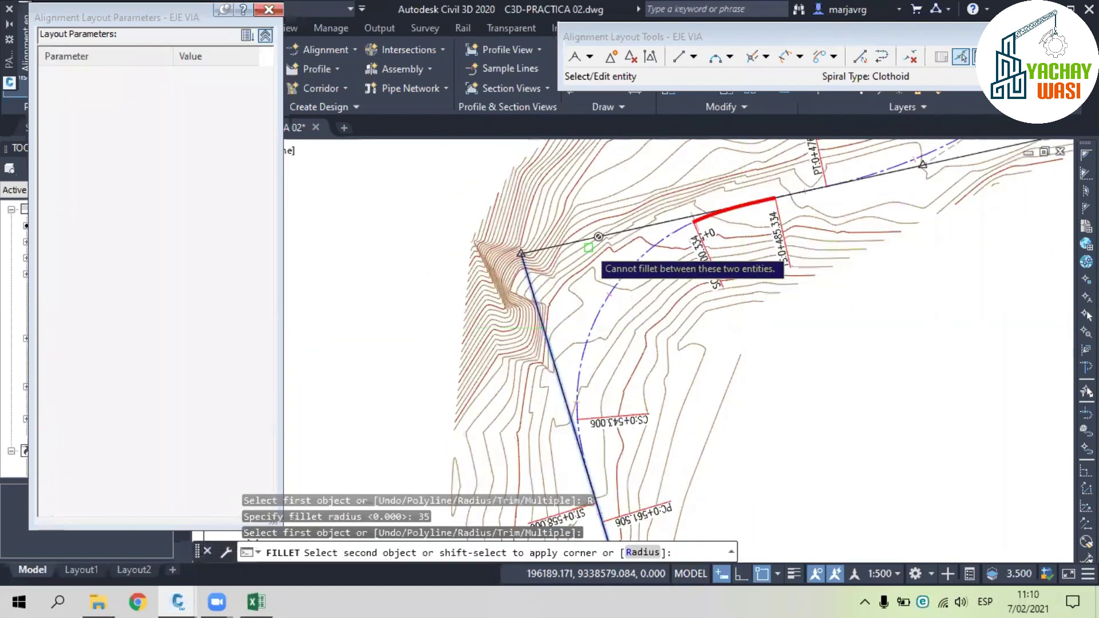
{"action": "left_click", "coordinate": [594, 234]}
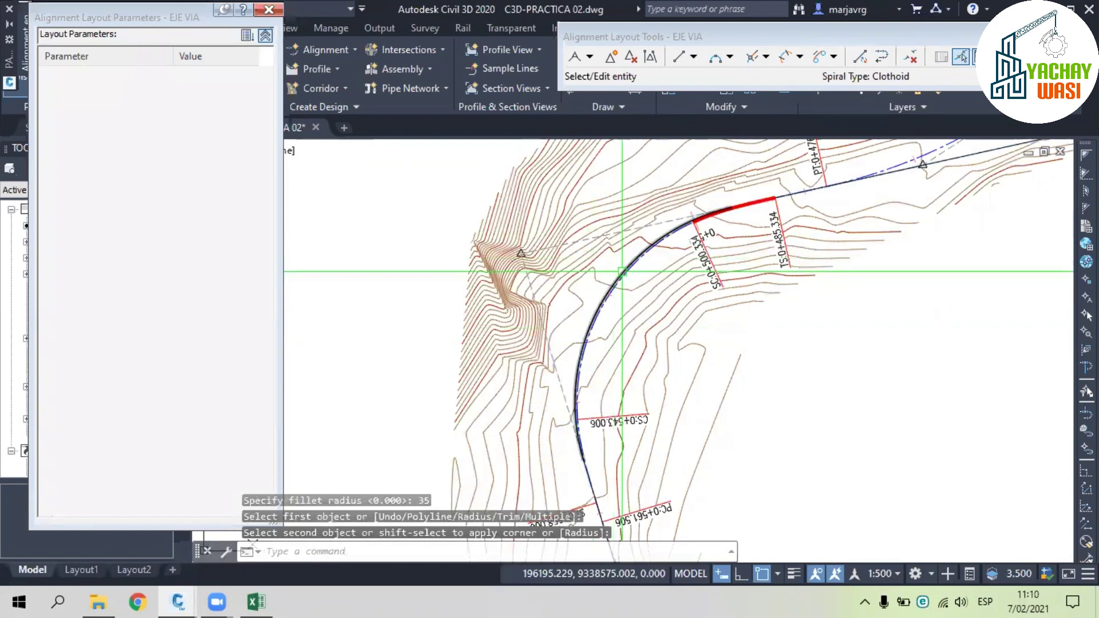
- Compare the plain filleted arc with the alignment's spiral-curve-spiral between TS 0+485.334 and ST 0+558.006, checking both ends and the offset
{"action": "scroll", "coordinate": [623, 271], "scroll_direction": "up", "scroll_amount": 4}
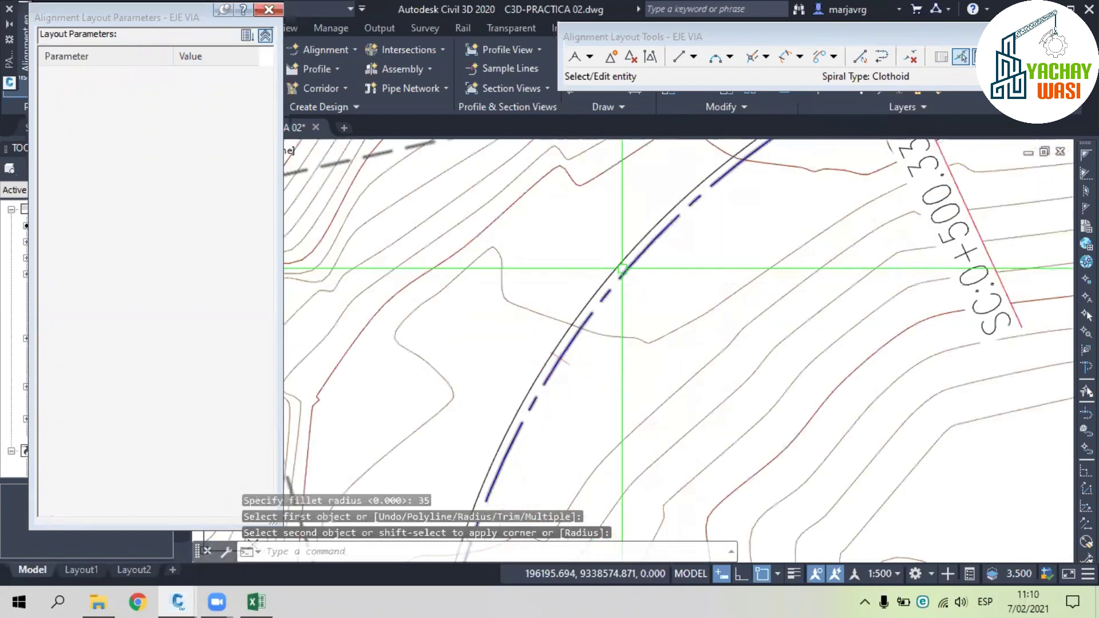
{"action": "scroll", "coordinate": [623, 269], "scroll_direction": "down", "scroll_amount": 2}
{"action": "middle_click_drag", "start_coordinate": [622, 268], "coordinate": [468, 400]}
{"action": "left_click", "coordinate": [475, 394]}
{"action": "scroll", "coordinate": [740, 239], "scroll_direction": "up", "scroll_amount": 5}
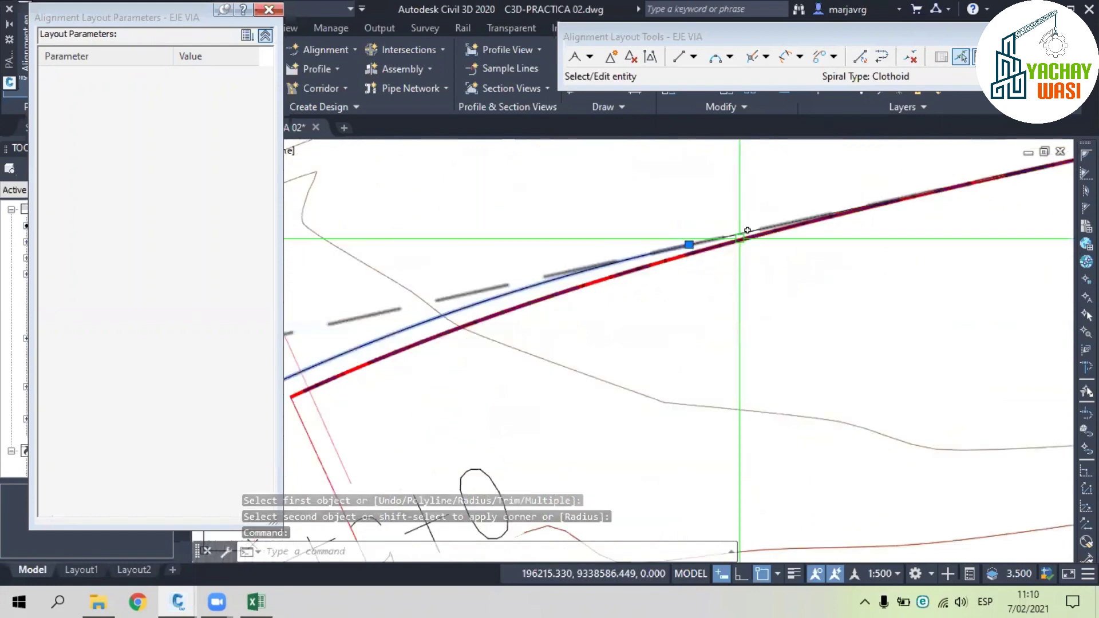
{"action": "scroll", "coordinate": [739, 237], "scroll_direction": "down", "scroll_amount": 5}
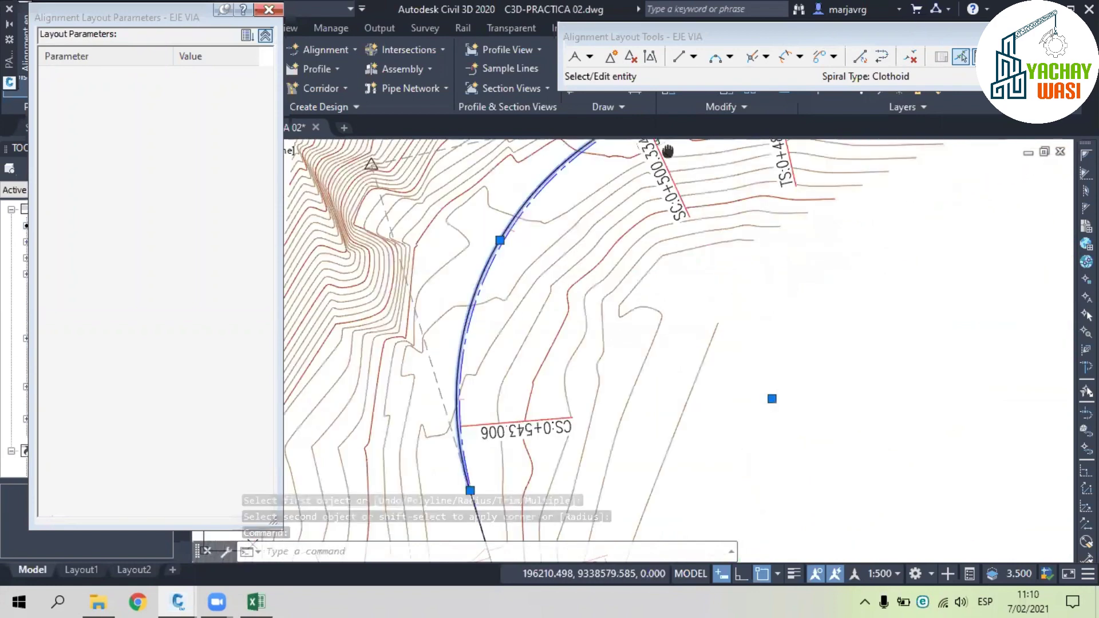
{"action": "scroll", "coordinate": [523, 302], "scroll_direction": "up", "scroll_amount": 5}
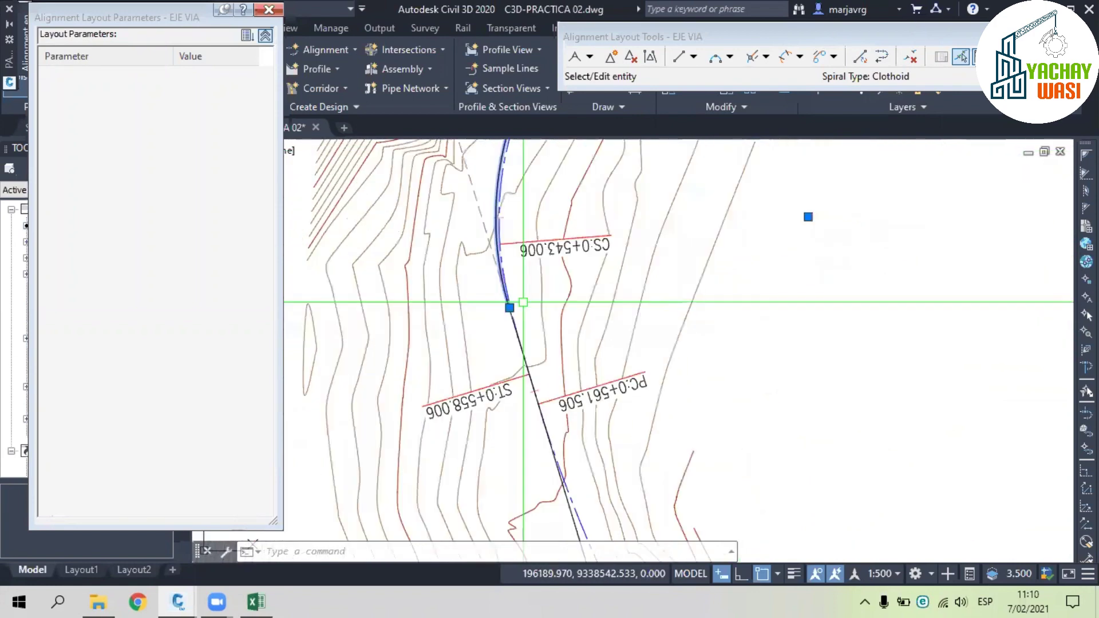
{"action": "scroll", "coordinate": [523, 303], "scroll_direction": "down", "scroll_amount": 2}
{"action": "middle_click_drag", "start_coordinate": [523, 303], "coordinate": [535, 440]}
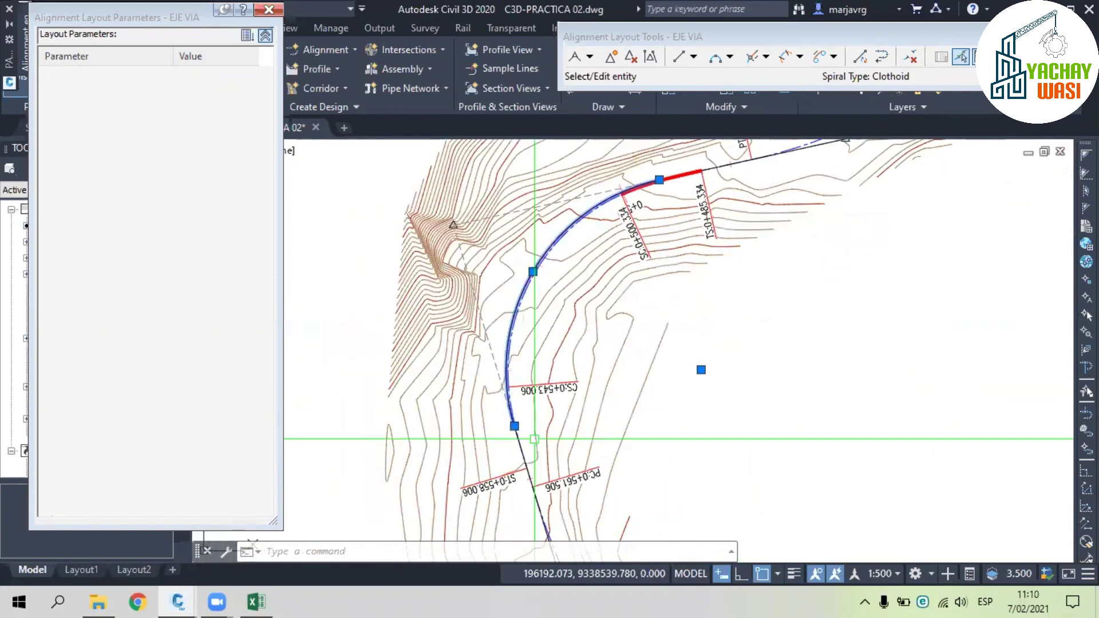
{"action": "scroll", "coordinate": [678, 167], "scroll_direction": "up", "scroll_amount": 6}
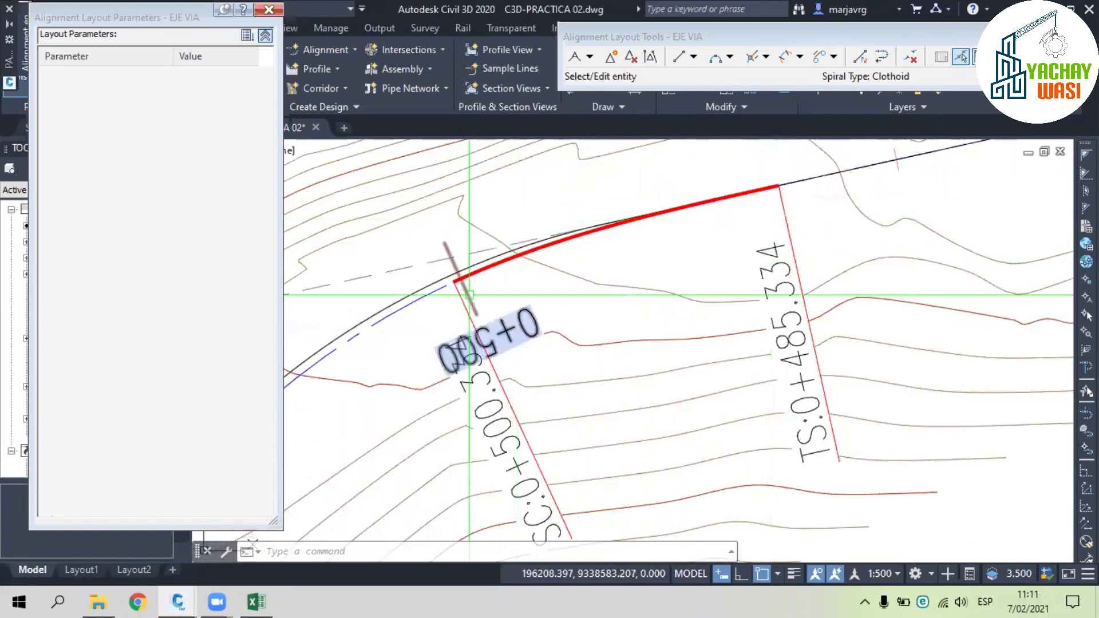
{"action": "scroll", "coordinate": [469, 295], "scroll_direction": "down", "scroll_amount": 2}
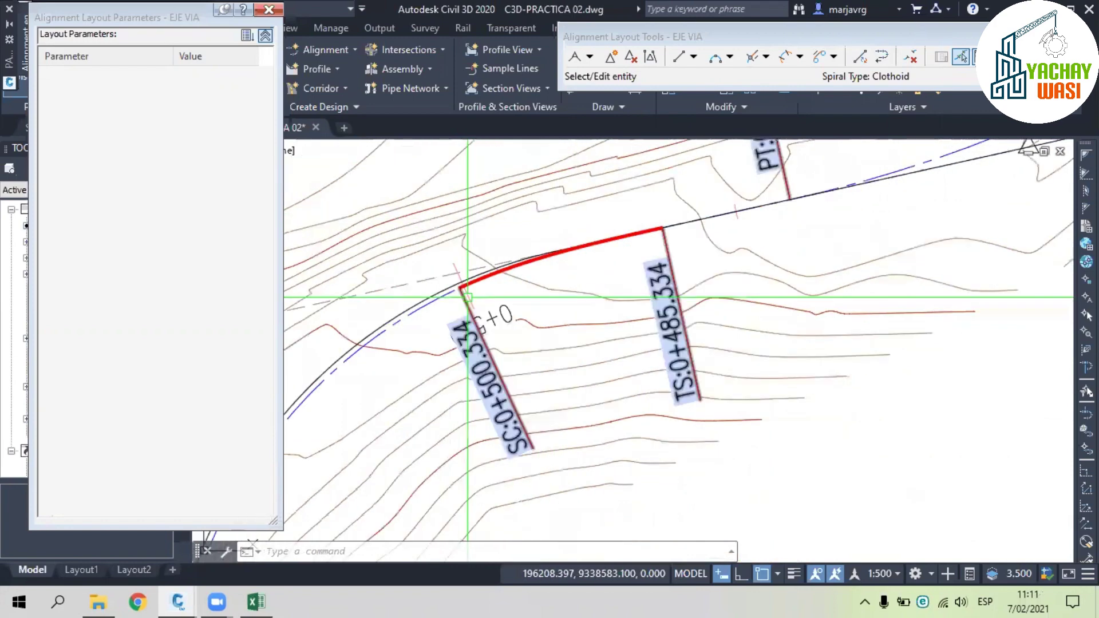
{"action": "middle_click_drag", "start_coordinate": [469, 296], "coordinate": [492, 252]}
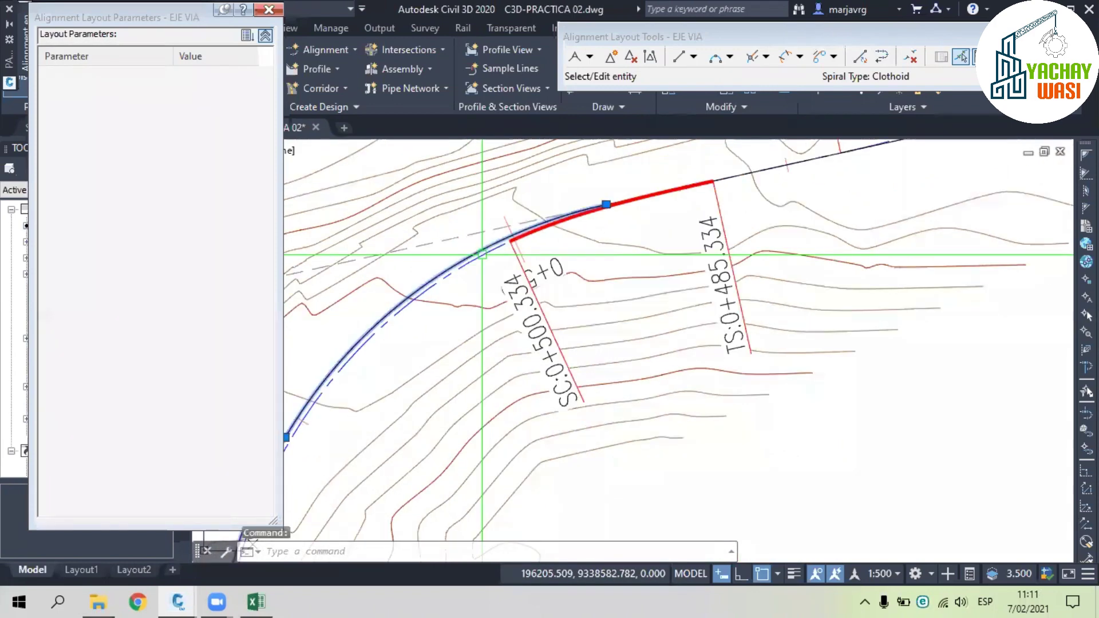
{"action": "left_click", "coordinate": [492, 252]}
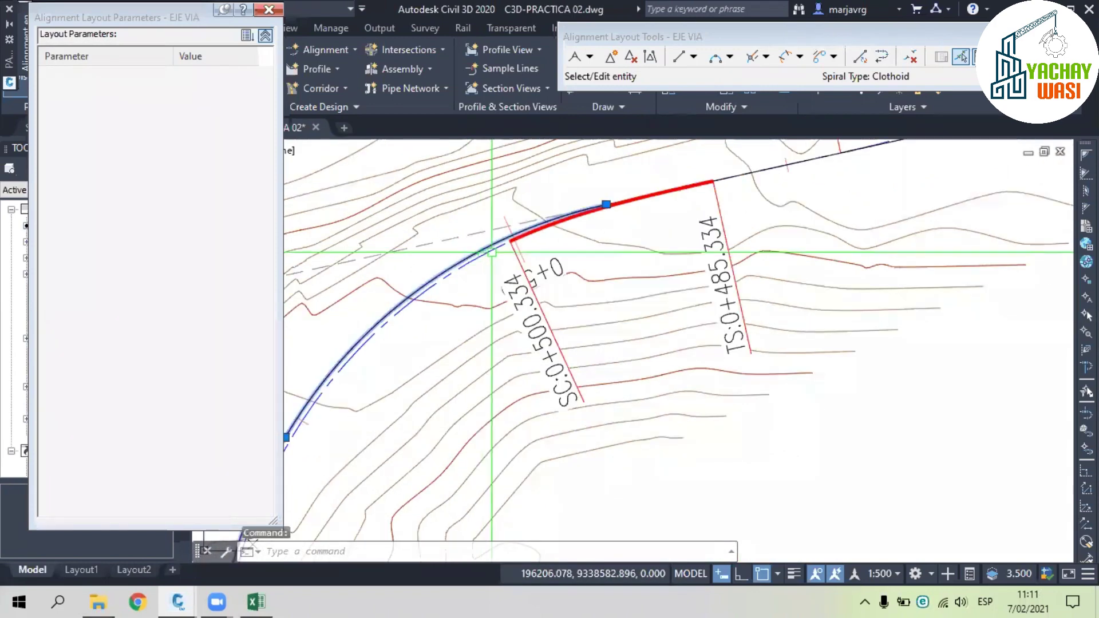
{"action": "scroll", "coordinate": [492, 252], "scroll_direction": "down", "scroll_amount": 3}
{"action": "mouse_move", "coordinate": [408, 535]}
{"action": "middle_mouse_down"}
{"action": "mouse_move", "coordinate": [473, 421]}
{"action": "mouse_move", "coordinate": [470, 517]}
{"action": "middle_mouse_up"}
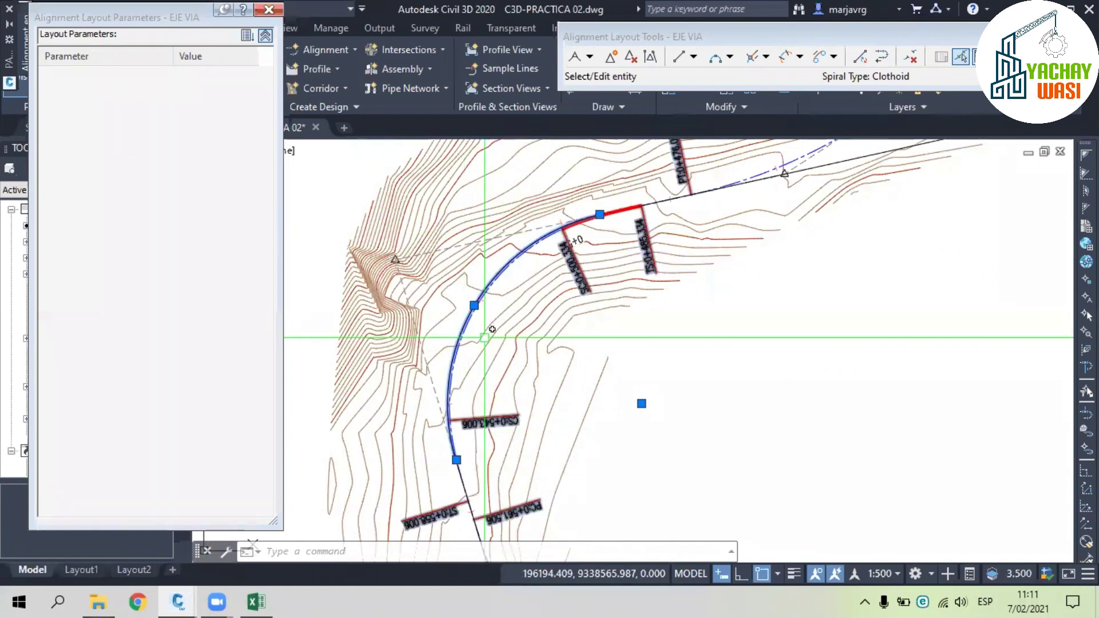
- Save the drawing and close the alignment layout tools
{"action": "scroll", "coordinate": [492, 329], "scroll_direction": "down", "scroll_amount": 5}
{"action": "key", "text": "Escape"}
{"action": "key", "text": "ctrl+s"}
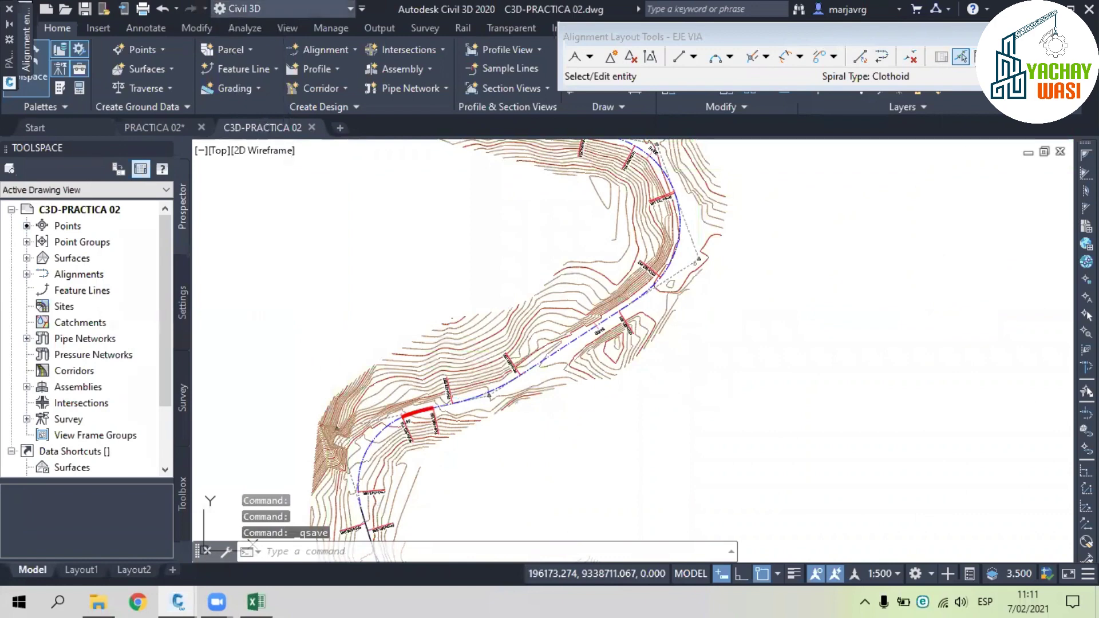
{"action": "middle_click_drag", "start_coordinate": [494, 493], "coordinate": [486, 351]}
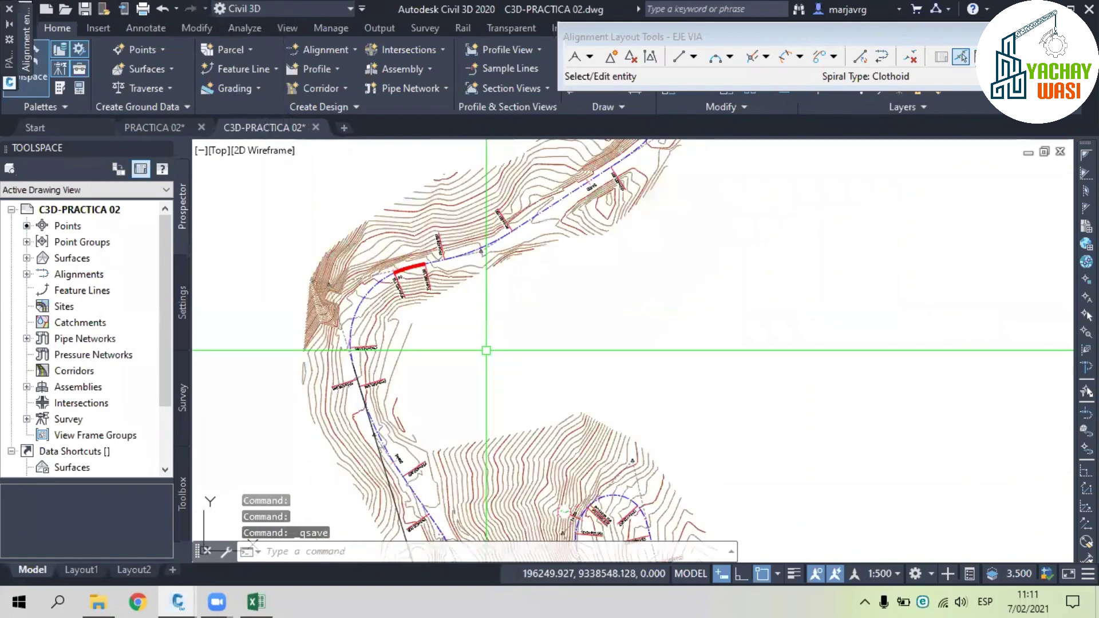
{"action": "key", "text": "Escape"}
{"action": "key", "text": "Escape"}
{"action": "scroll", "coordinate": [704, 225], "scroll_direction": "down", "scroll_amount": 2}
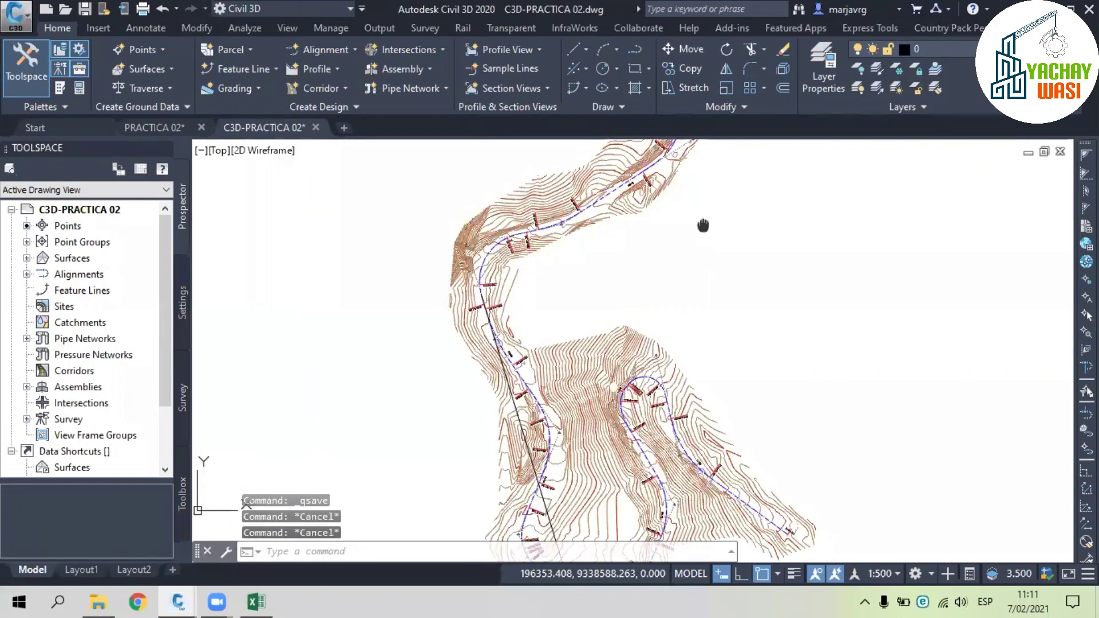
- Erase the leftover construction line beside the alignment's curves and save the C3D-PRACTICA 02 drawing
{"action": "mouse_move", "coordinate": [704, 226]}
{"action": "middle_mouse_down"}
{"action": "mouse_move", "coordinate": [701, 209]}
{"action": "mouse_move", "coordinate": [537, 479]}
{"action": "middle_mouse_up"}
{"action": "left_click", "coordinate": [518, 401]}
{"action": "key", "text": "Delete"}
{"action": "scroll", "coordinate": [546, 221], "scroll_direction": "down", "scroll_amount": 2}
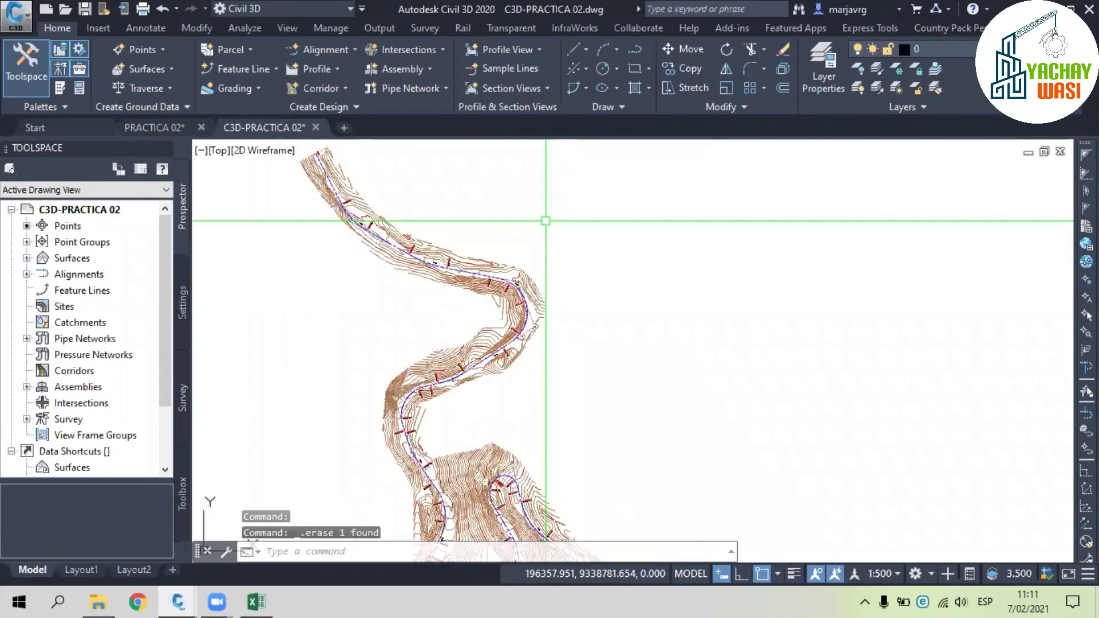
{"action": "middle_click_drag", "start_coordinate": [546, 221], "coordinate": [571, 284]}
{"action": "double_click", "coordinate": [503, 183]}
{"action": "key", "text": "ctrl+s"}
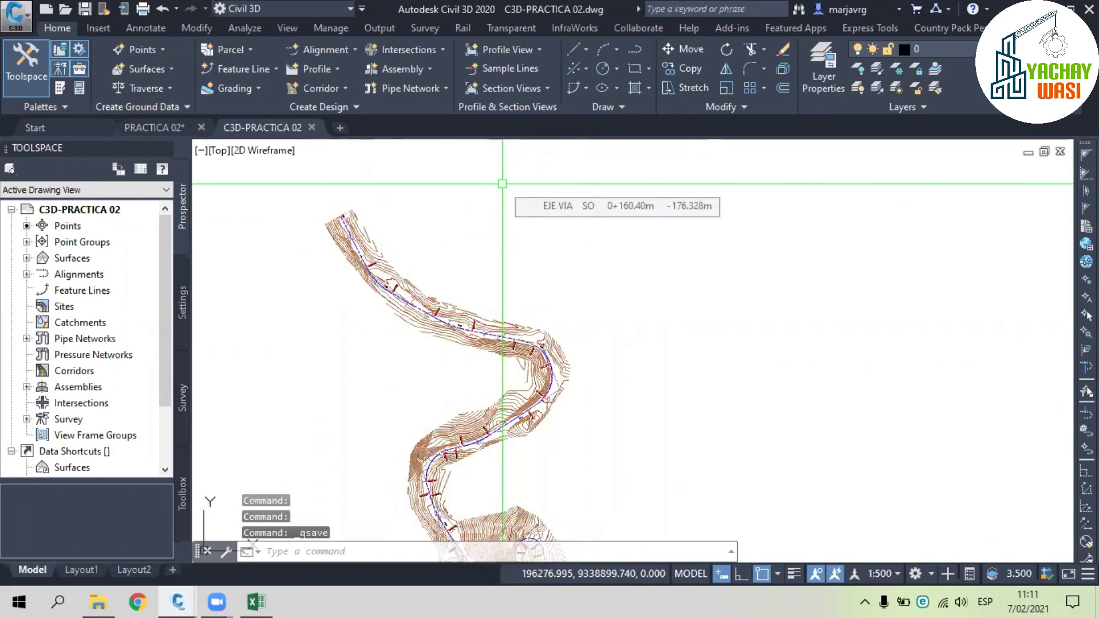
- Switch to Excel and view the Long_Minima_CurvaVertical_3ra_clase.csv table of minimum vertical curve lengths in a maximized window
{"action": "left_click", "coordinate": [256, 602]}
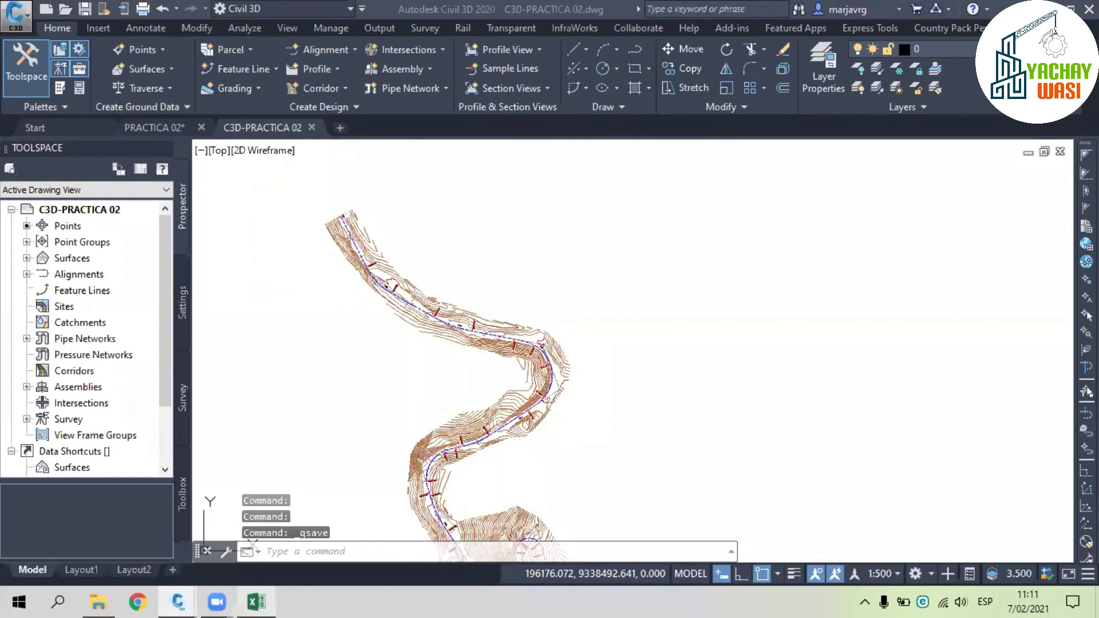
{"action": "left_click", "coordinate": [549, 320]}
{"action": "left_click", "coordinate": [107, 602]}
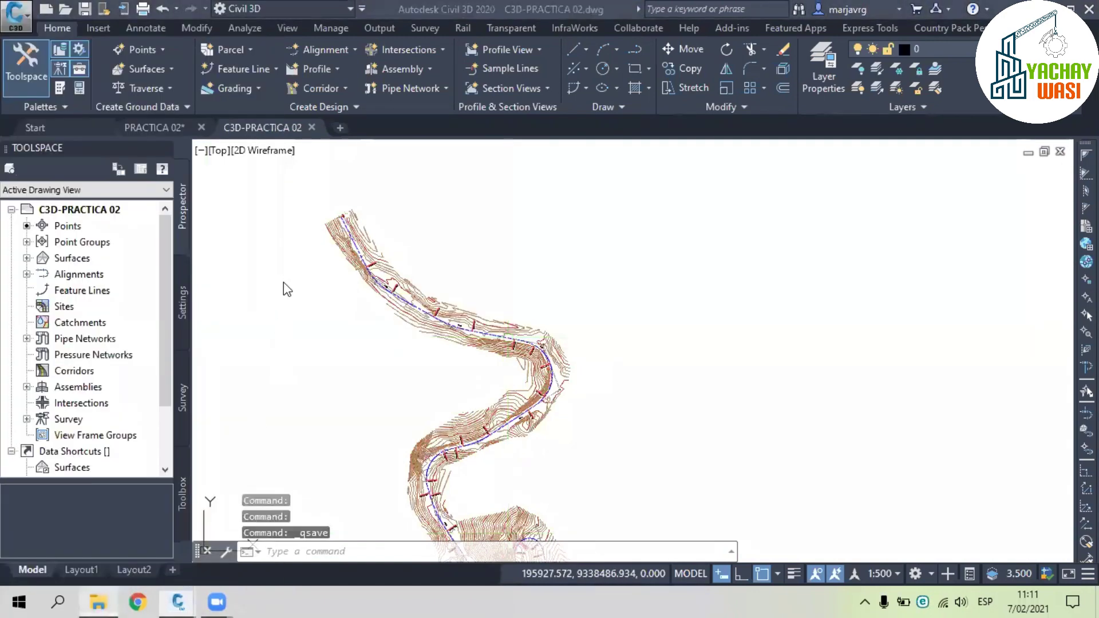
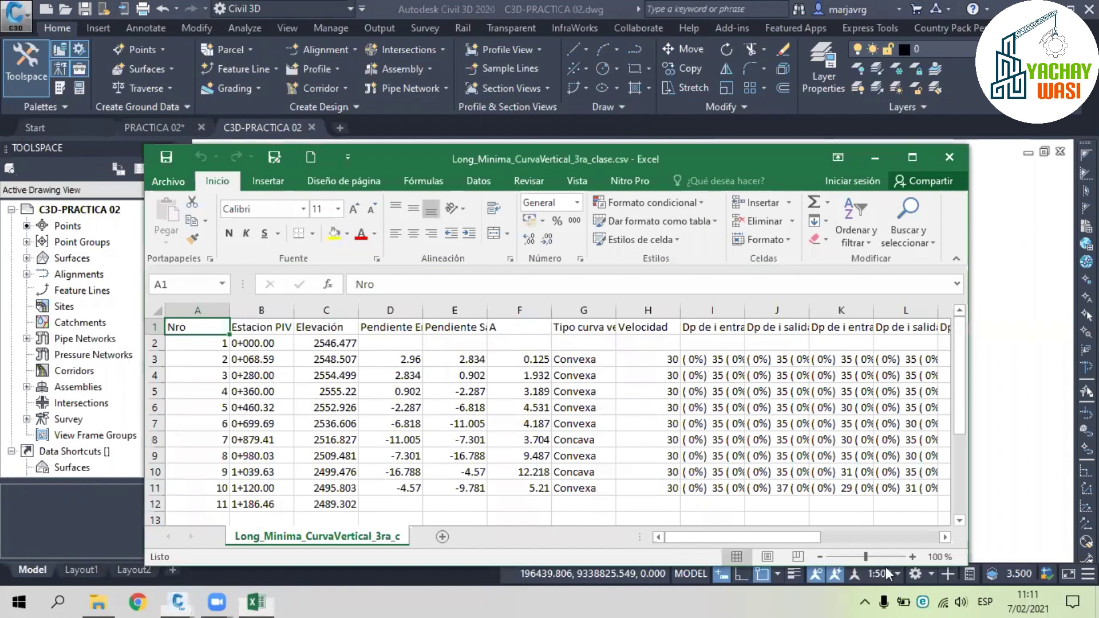
{"action": "left_click", "coordinate": [913, 157]}
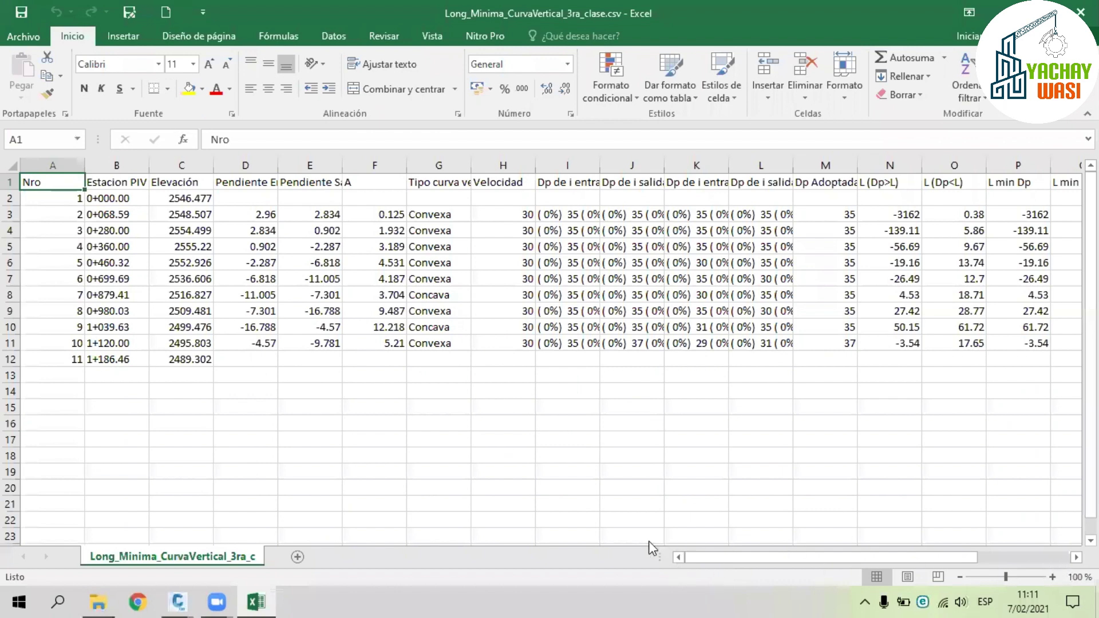
{"action": "left_click", "coordinate": [358, 461]}
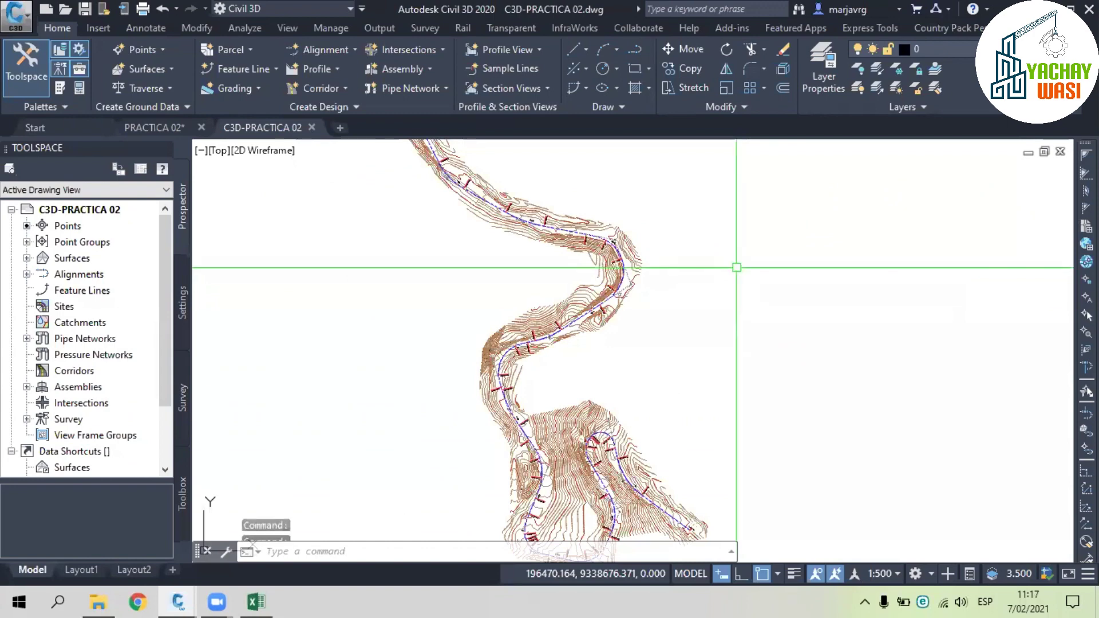
- Save the drawing and export it to LandXML in the AVANZADO folder as C3D-PRACTICA 02_AVANCE 01.xml
{"action": "key", "text": "ctrl+s"}
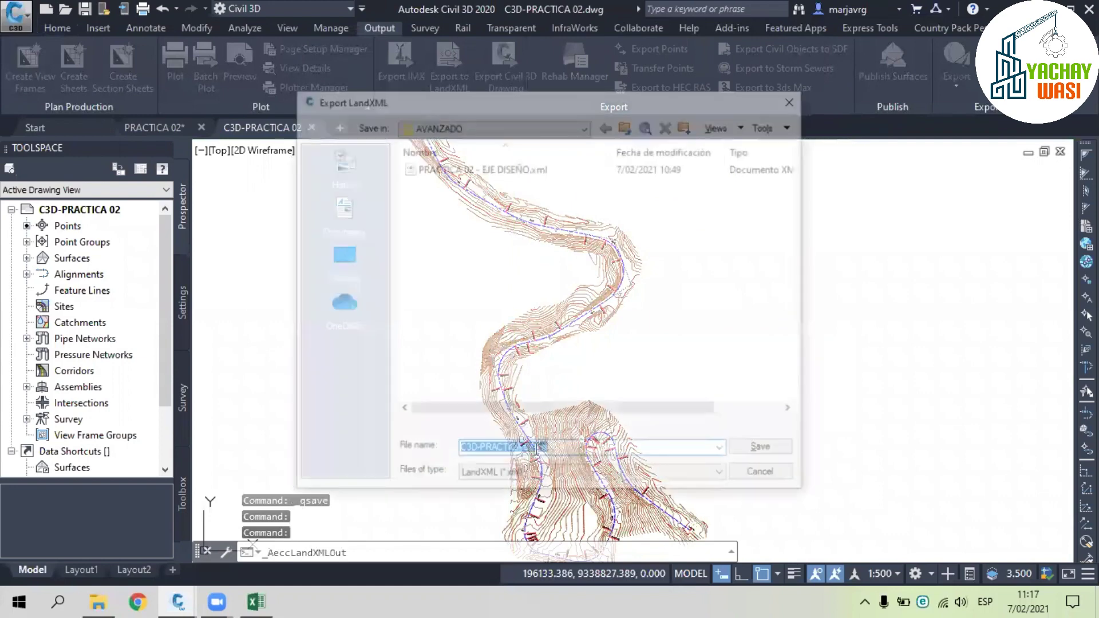
{"action": "left_click", "coordinate": [534, 453]}
{"action": "type", "text": "_"}
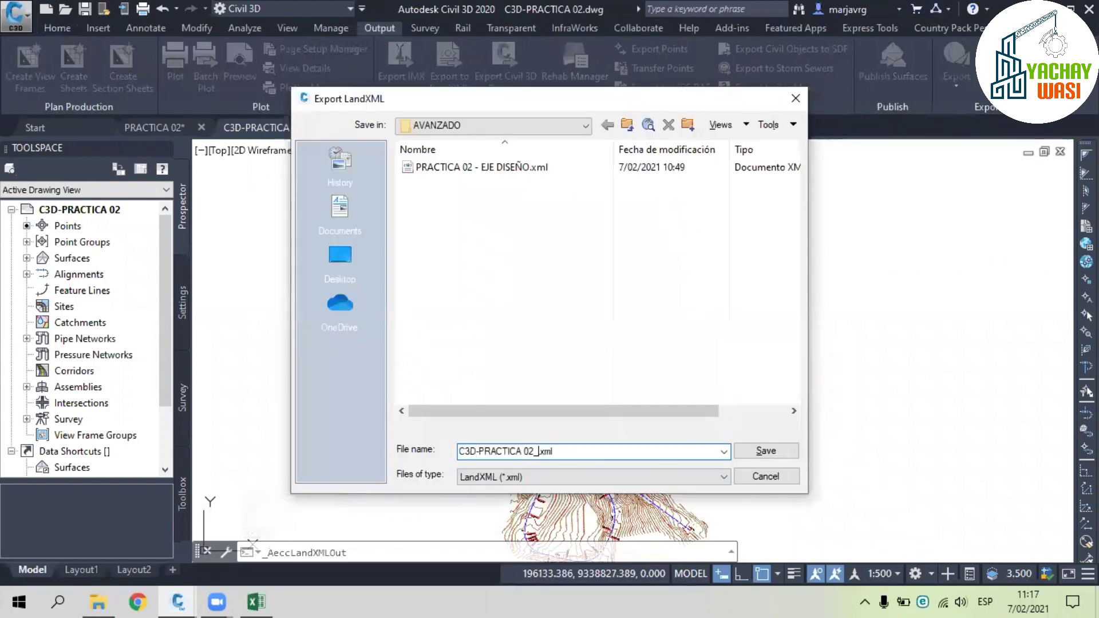
{"action": "type", "text": "AVANCE 01"}
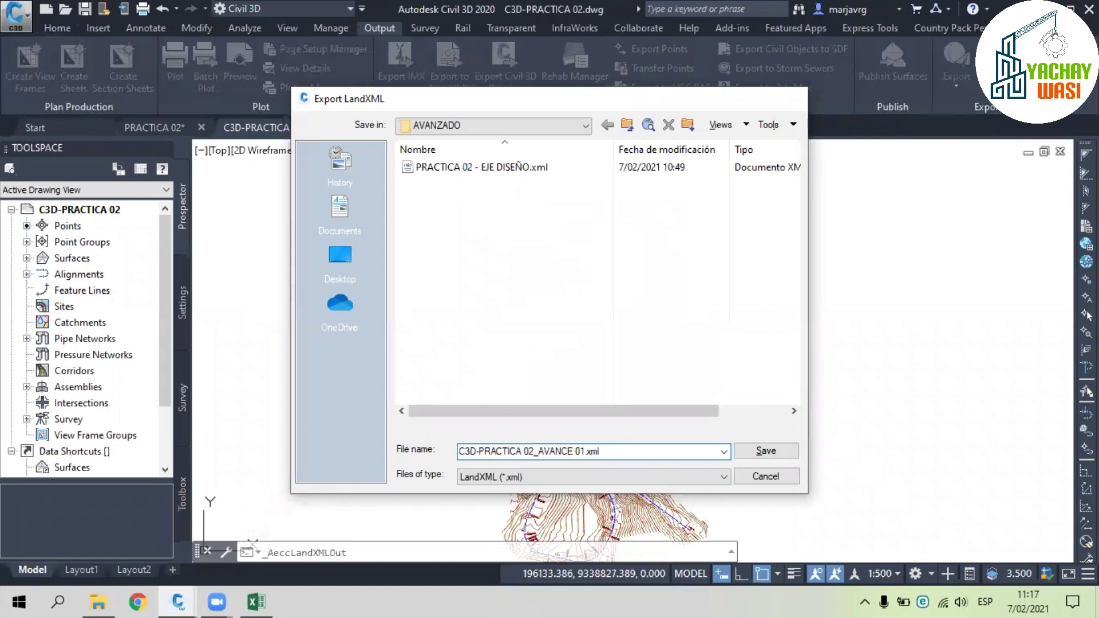
{"action": "key", "text": "Return"}
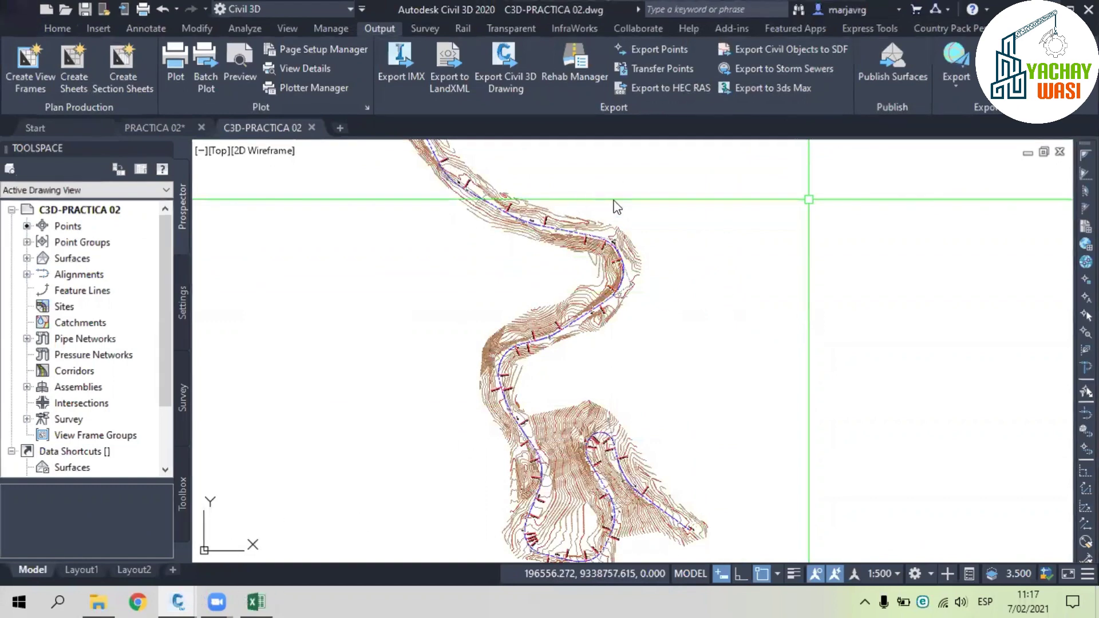
- Open the EJE VIA geometry editor and inspect the layout parameters of the spiral-curve-spiral near station 0+500
{"action": "key", "text": "super+d"}
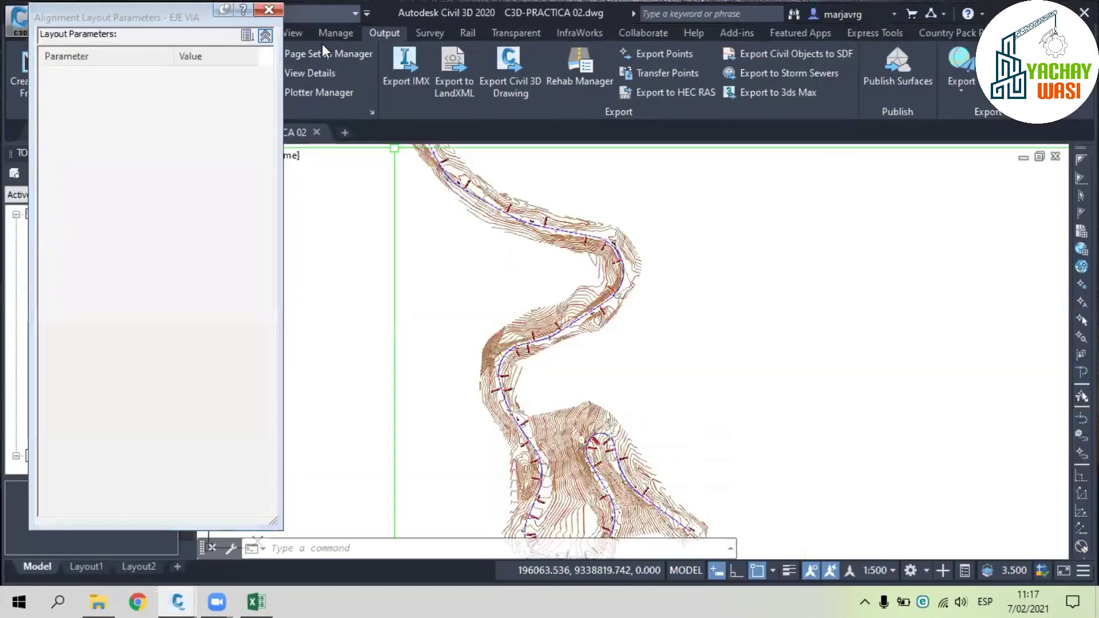
{"action": "mouse_move", "coordinate": [404, 210]}
{"action": "middle_mouse_down"}
{"action": "mouse_move", "coordinate": [469, 271]}
{"action": "mouse_move", "coordinate": [516, 292]}
{"action": "middle_mouse_up"}
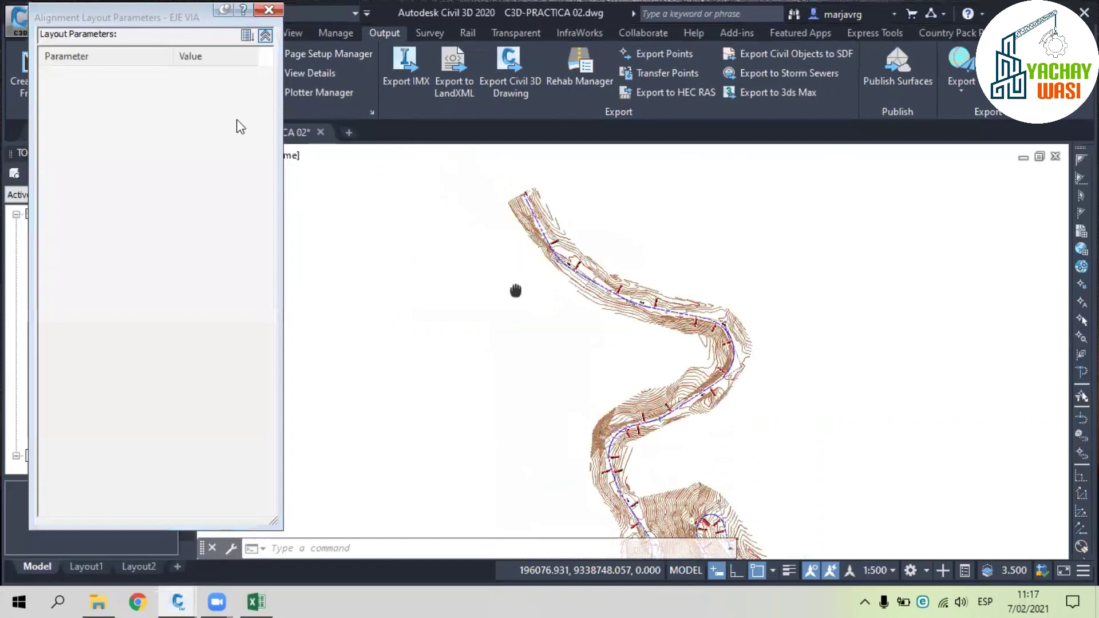
{"action": "left_click_drag", "start_coordinate": [239, 18], "coordinate": [203, 130]}
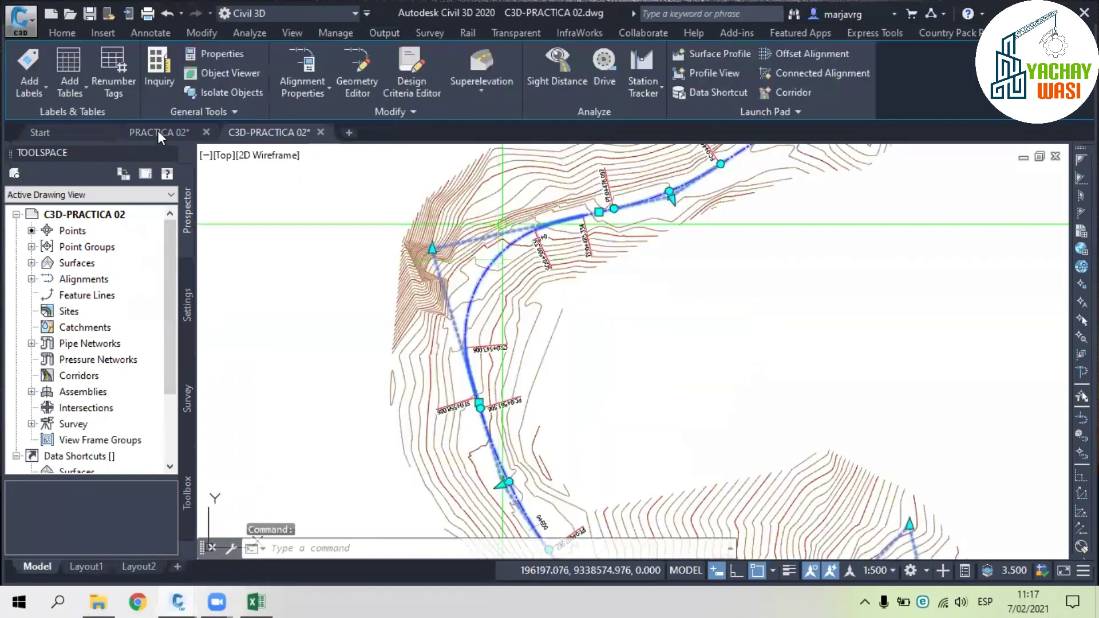
{"action": "left_click", "coordinate": [961, 56]}
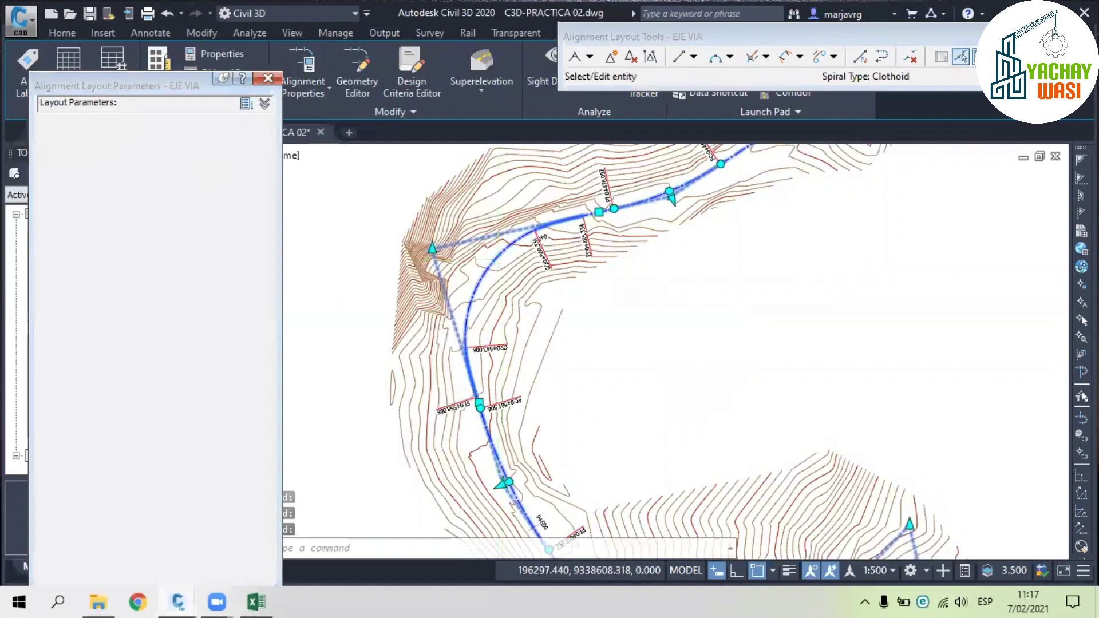
{"action": "left_click", "coordinate": [499, 255]}
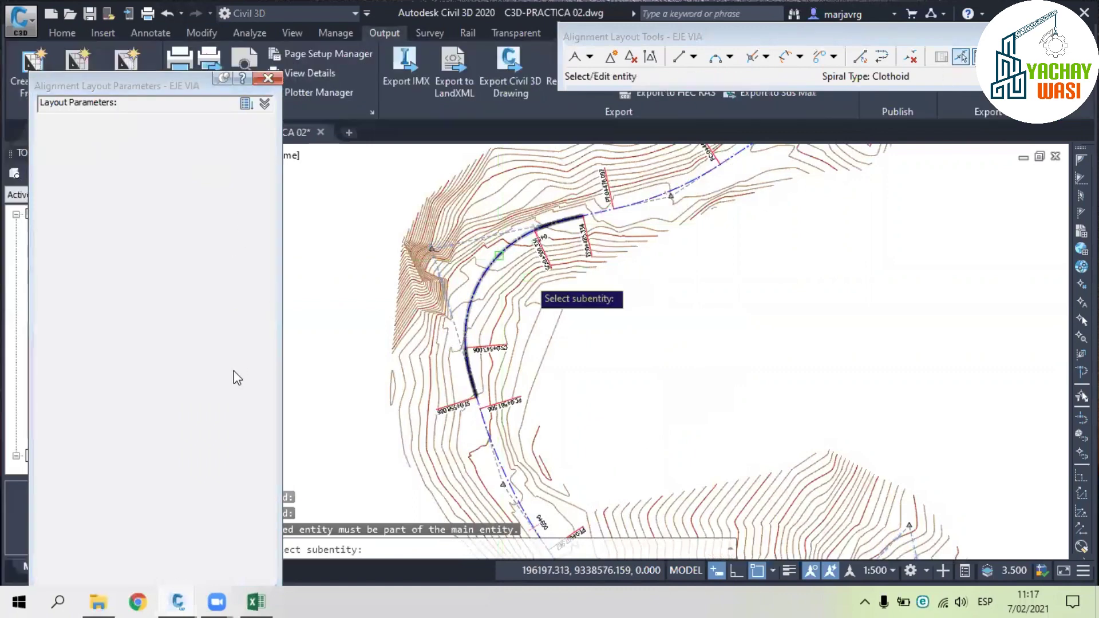
{"action": "left_click", "coordinate": [513, 252]}
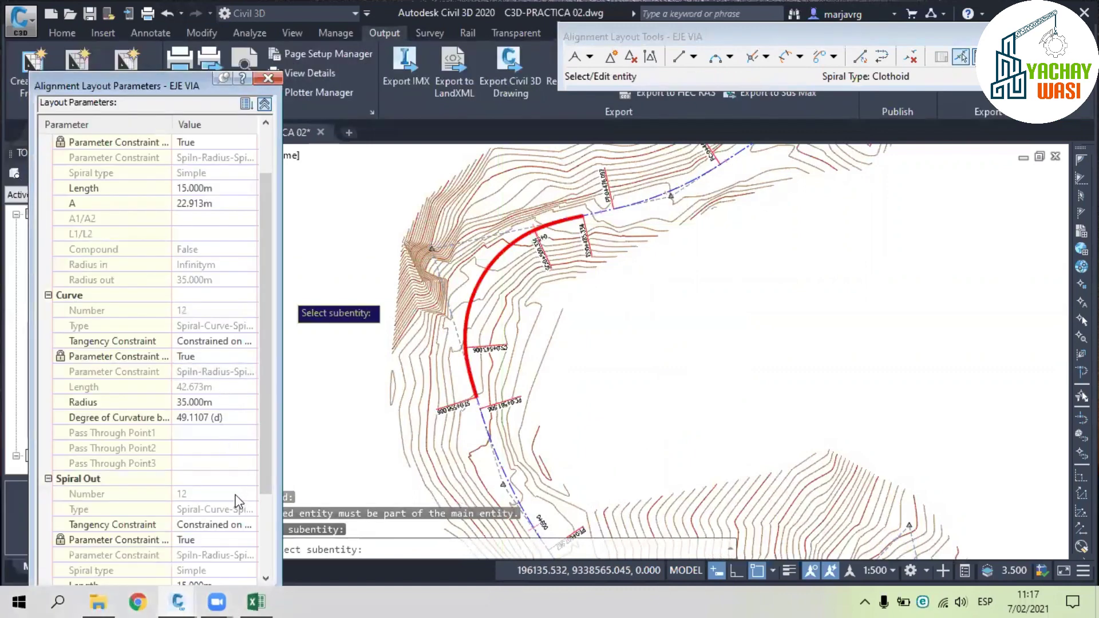
{"action": "scroll", "coordinate": [238, 501], "scroll_direction": "down", "scroll_amount": 3}
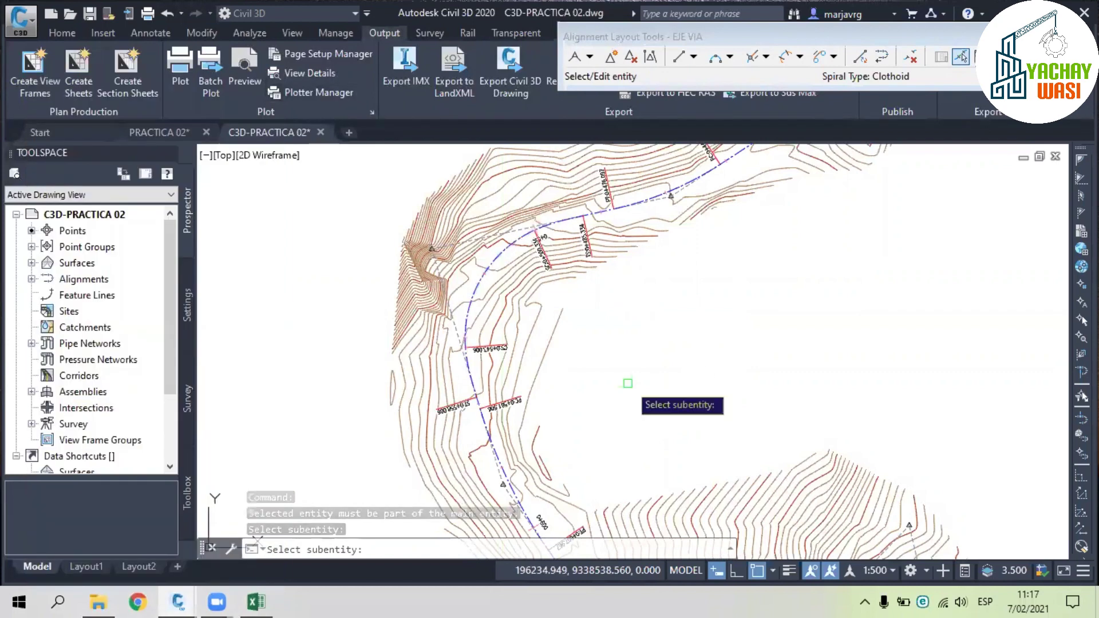
{"action": "key", "text": "Escape"}
- Delete the spiral-curve-spiral sub-entity near station 0+500 from the EJE VIA alignment
{"action": "left_click", "coordinate": [962, 56]}
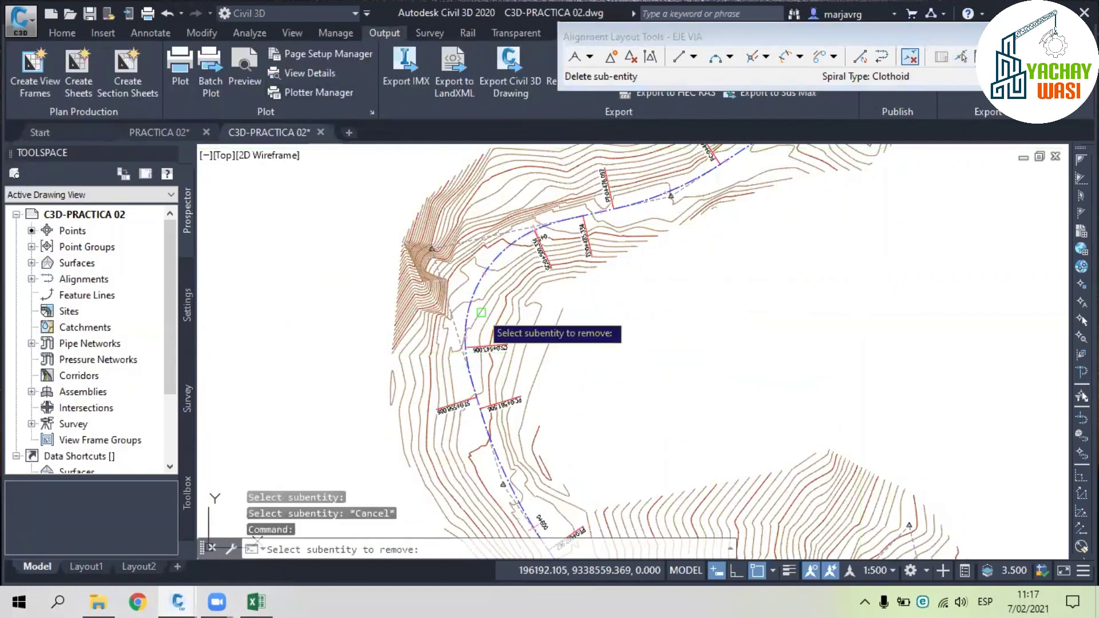
{"action": "left_click", "coordinate": [487, 269]}
{"action": "key", "text": "Escape"}
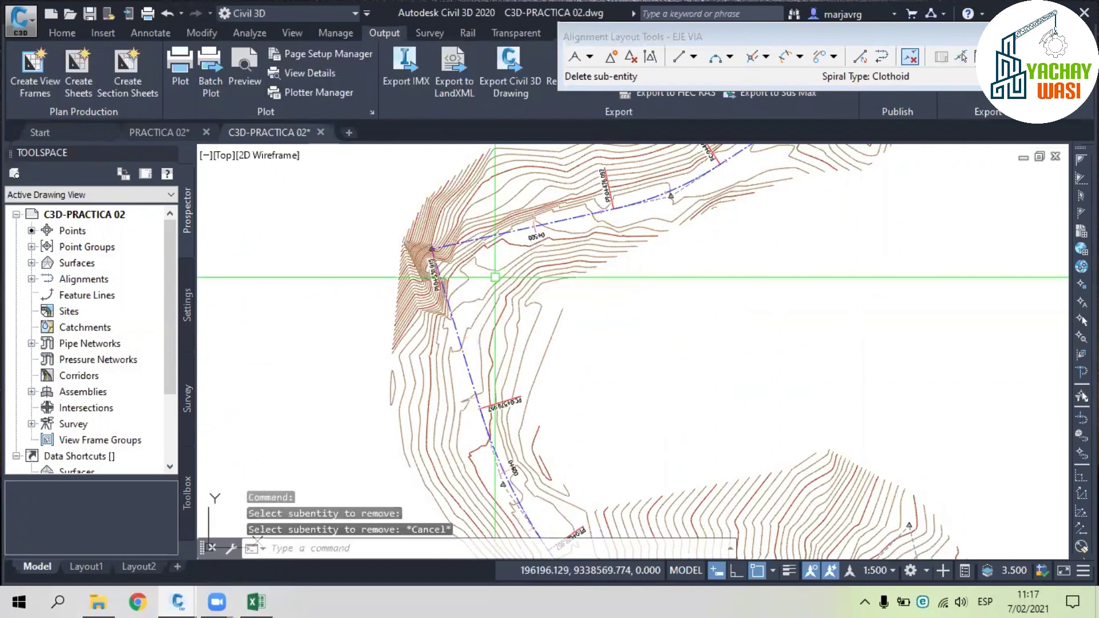
{"action": "middle_click_drag", "start_coordinate": [526, 304], "coordinate": [471, 262]}
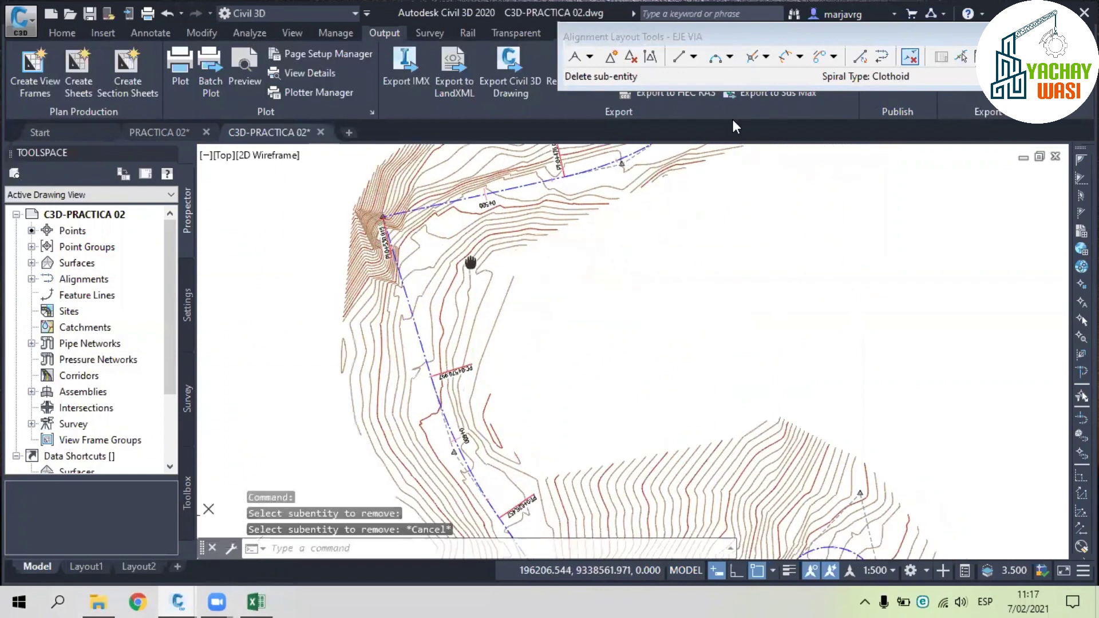
{"action": "left_click", "coordinate": [730, 56]}
{"action": "left_click", "coordinate": [773, 188]}
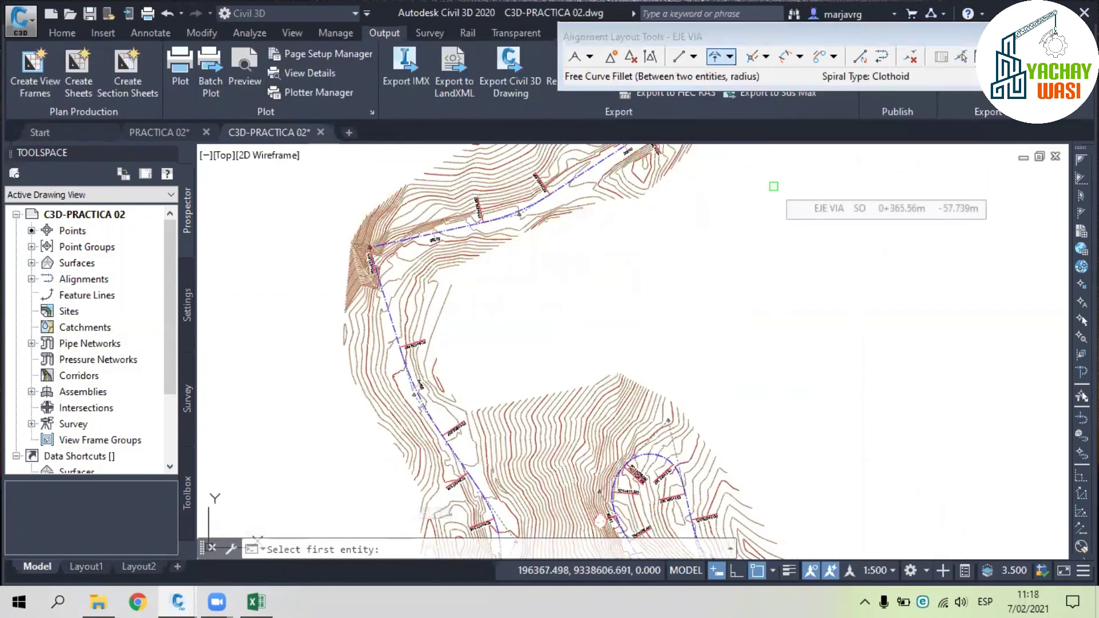
{"action": "key", "text": "Escape"}
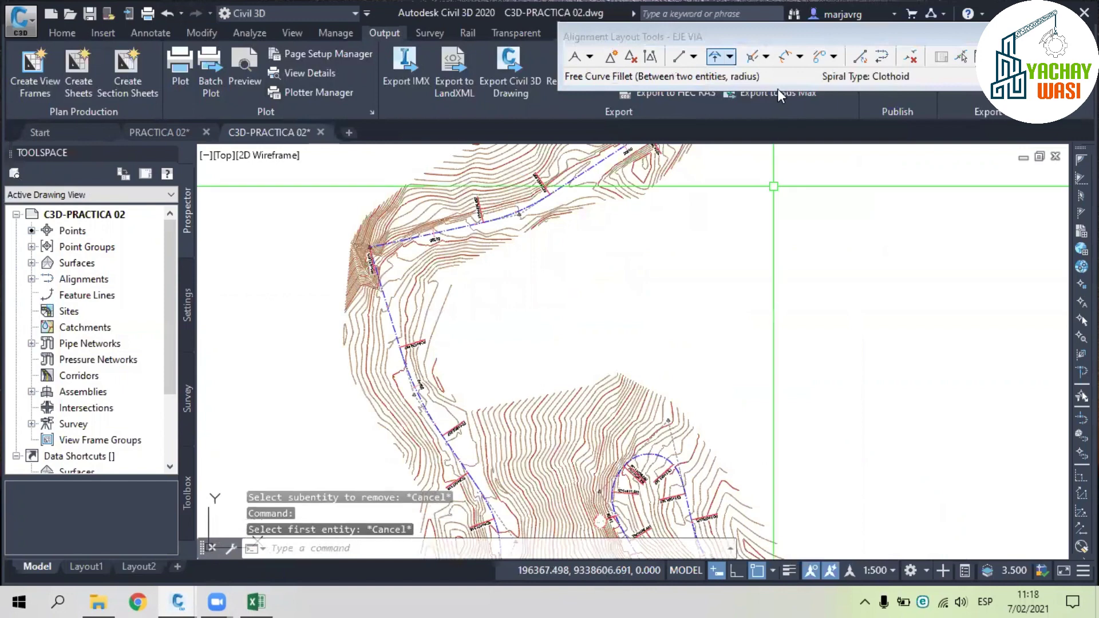
- Add a free spiral-curve-spiral between the tangents meeting at PI 0+530.915: solution angle less than 180, radius 35, spirals in and out 15
{"action": "left_click", "coordinate": [786, 58]}
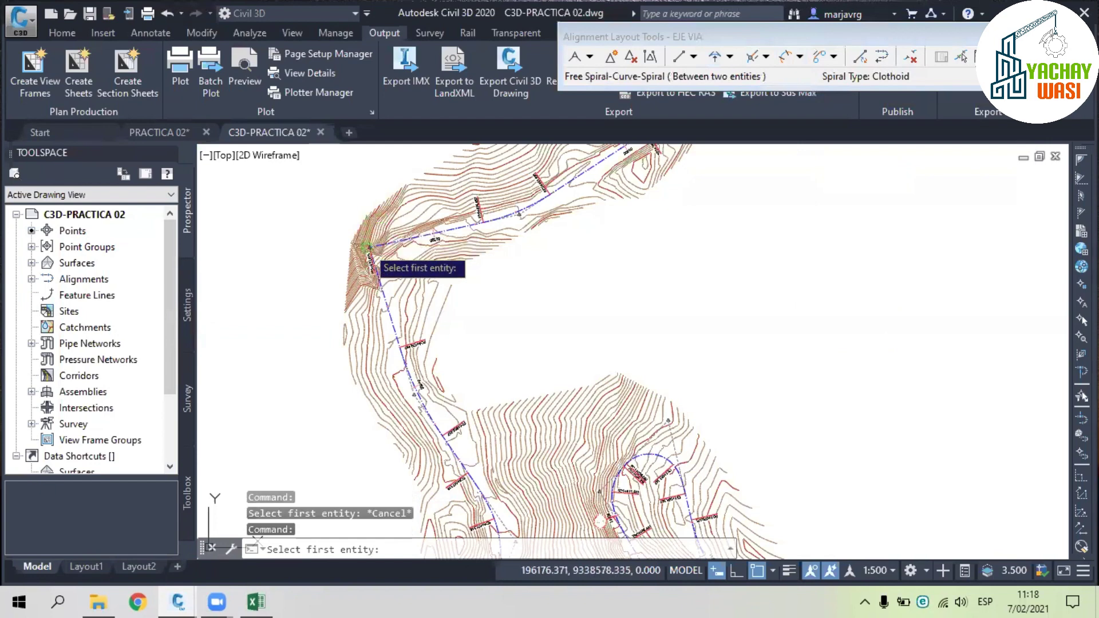
{"action": "scroll", "coordinate": [366, 248], "scroll_direction": "up", "scroll_amount": 2}
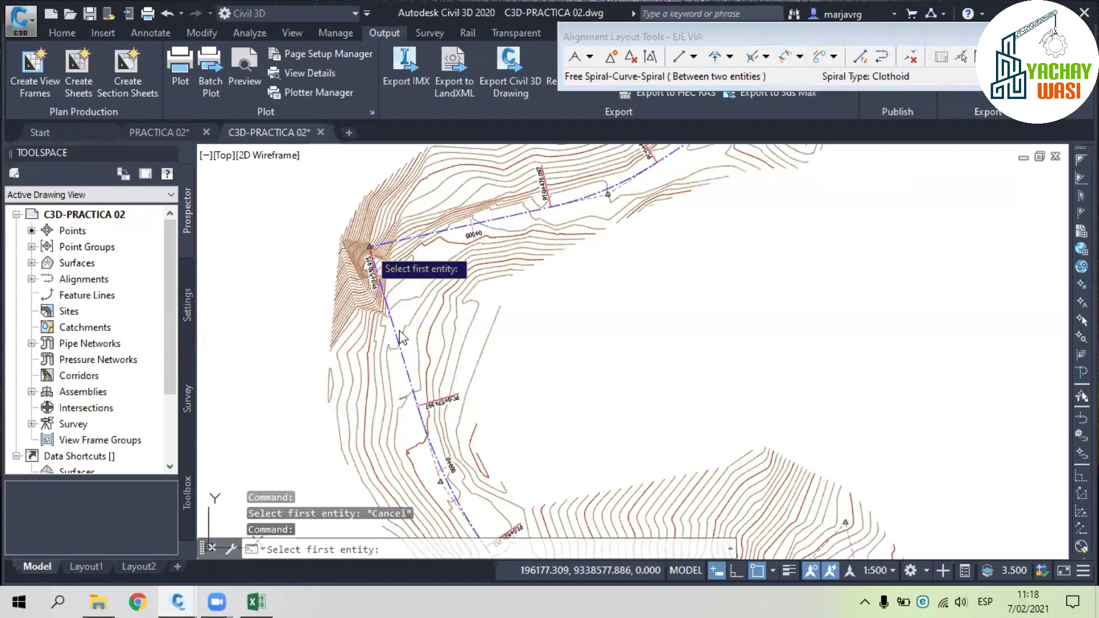
{"action": "scroll", "coordinate": [480, 395], "scroll_direction": "up", "scroll_amount": 2}
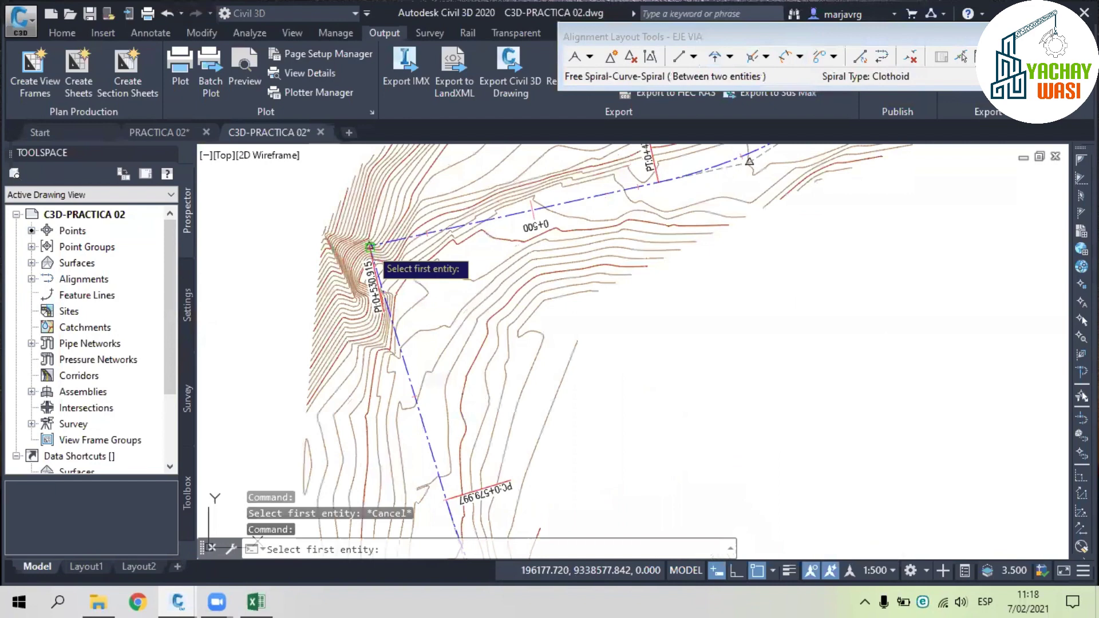
{"action": "scroll", "coordinate": [371, 248], "scroll_direction": "up", "scroll_amount": 2}
{"action": "left_click", "coordinate": [431, 231]}
{"action": "left_click", "coordinate": [398, 330]}
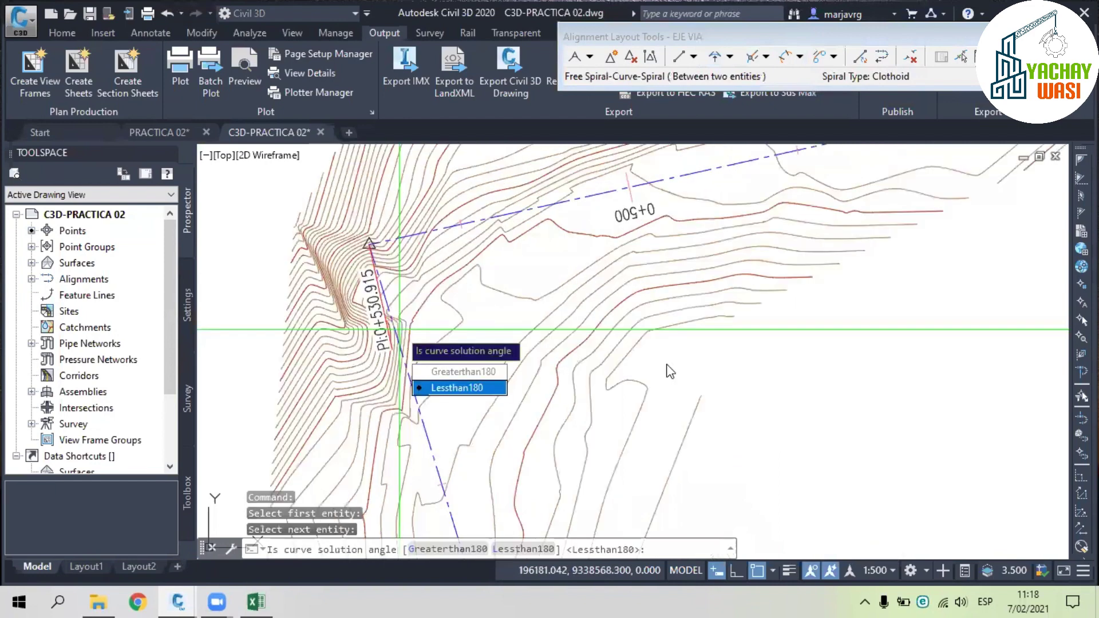
{"action": "key", "text": "Return"}
{"action": "scroll", "coordinate": [399, 329], "scroll_direction": "down", "scroll_amount": 2}
{"action": "type", "text": "35"}
{"action": "key", "text": "Return"}
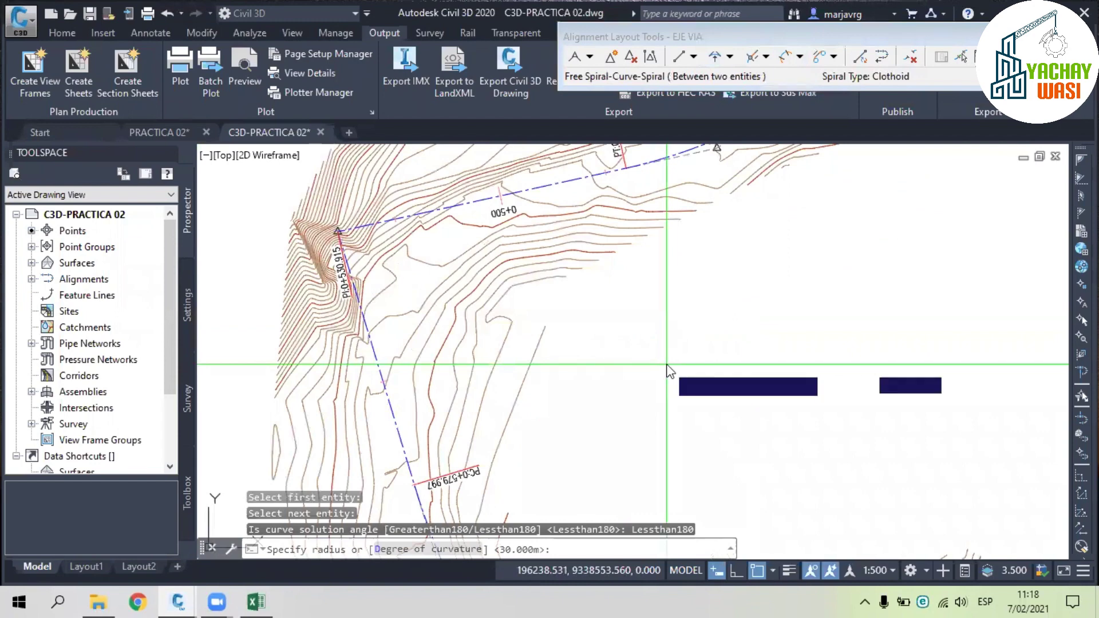
{"action": "type", "text": "30"}
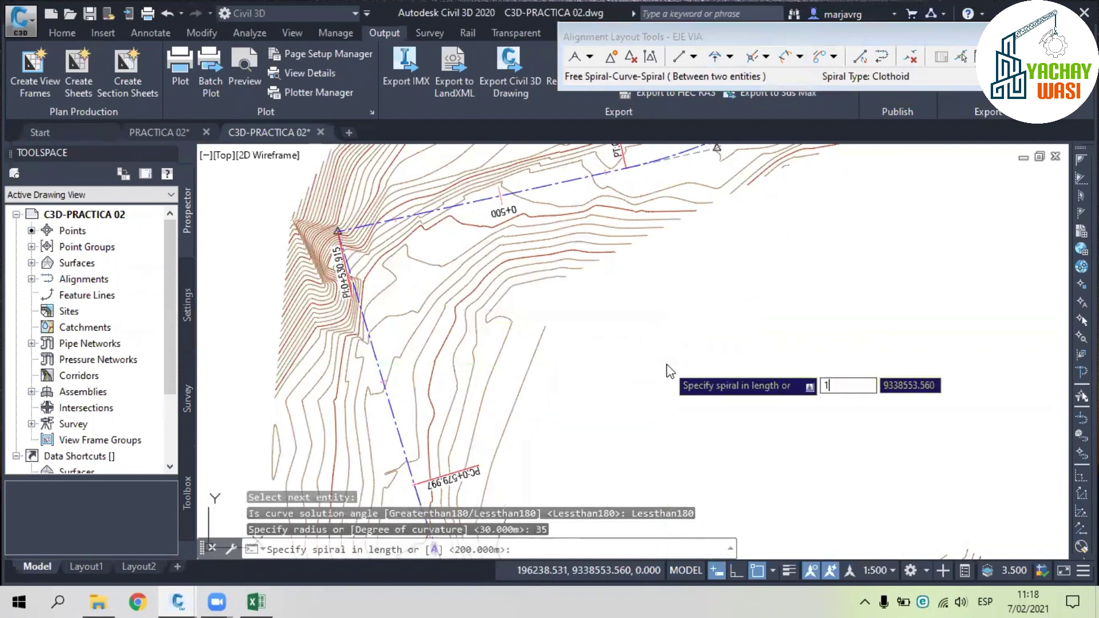
{"action": "key", "text": "Return"}
{"action": "key", "text": "Return"}
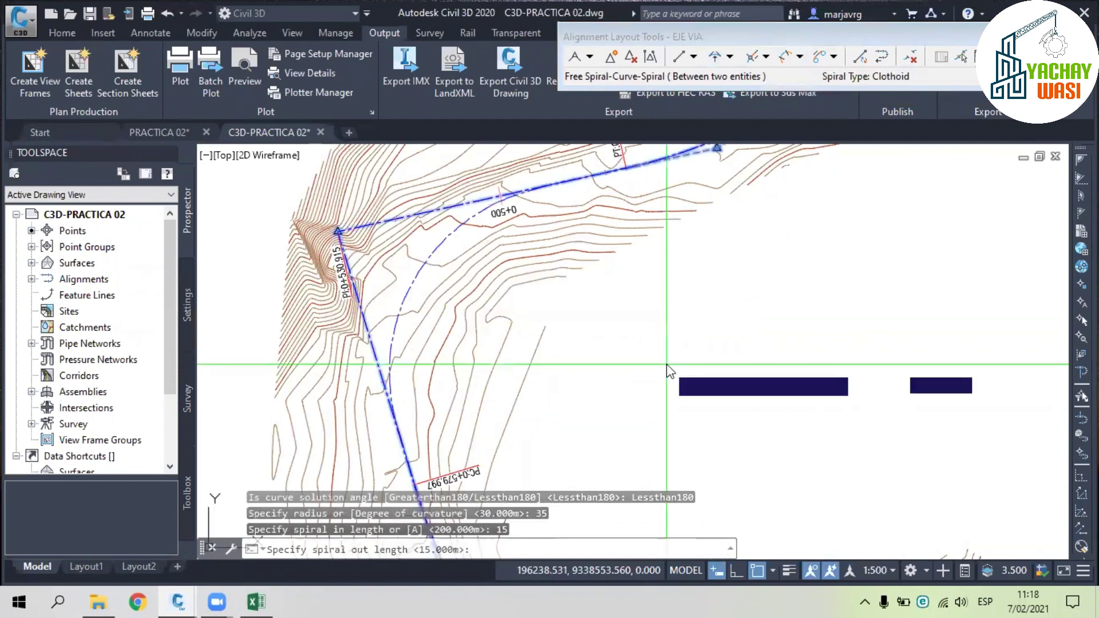
{"action": "key", "text": "Return"}
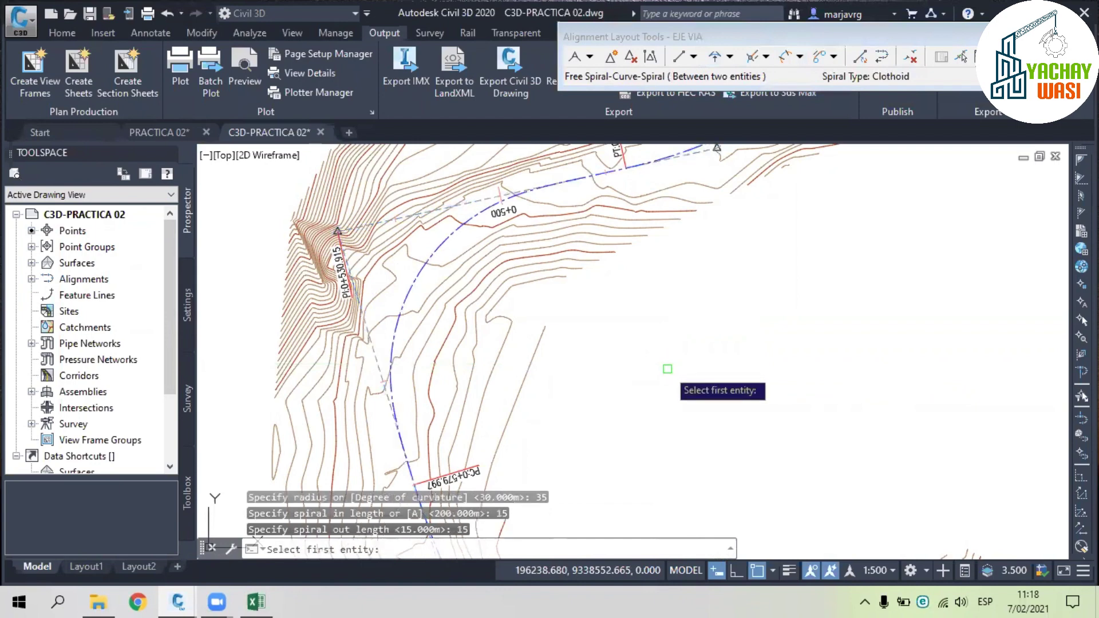
{"action": "scroll", "coordinate": [668, 369], "scroll_direction": "down", "scroll_amount": 2}
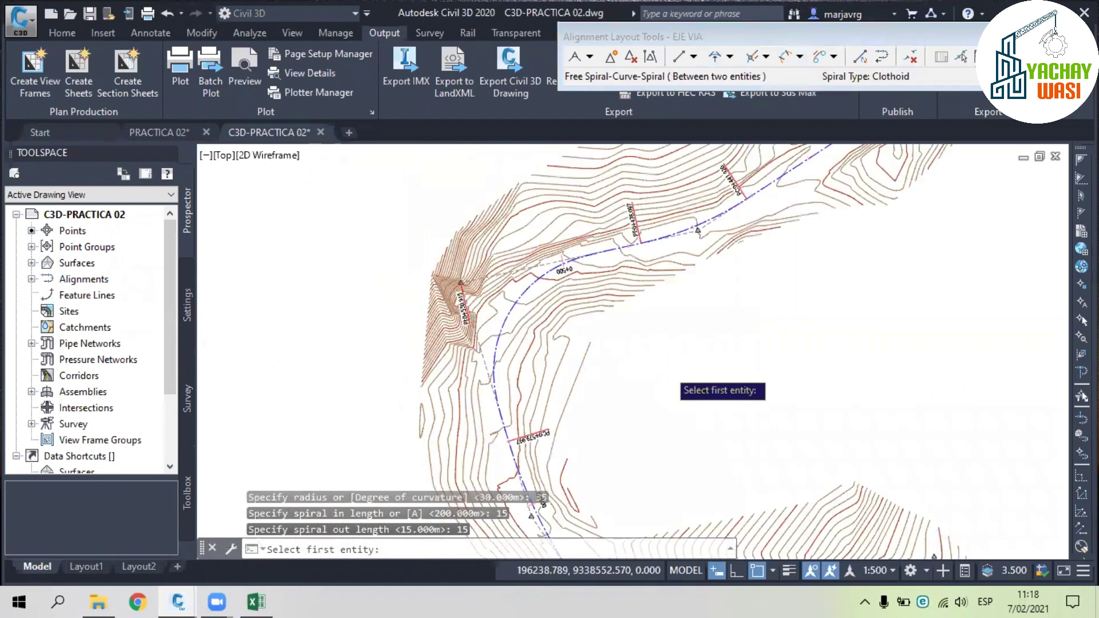
{"action": "scroll", "coordinate": [668, 369], "scroll_direction": "down", "scroll_amount": 2}
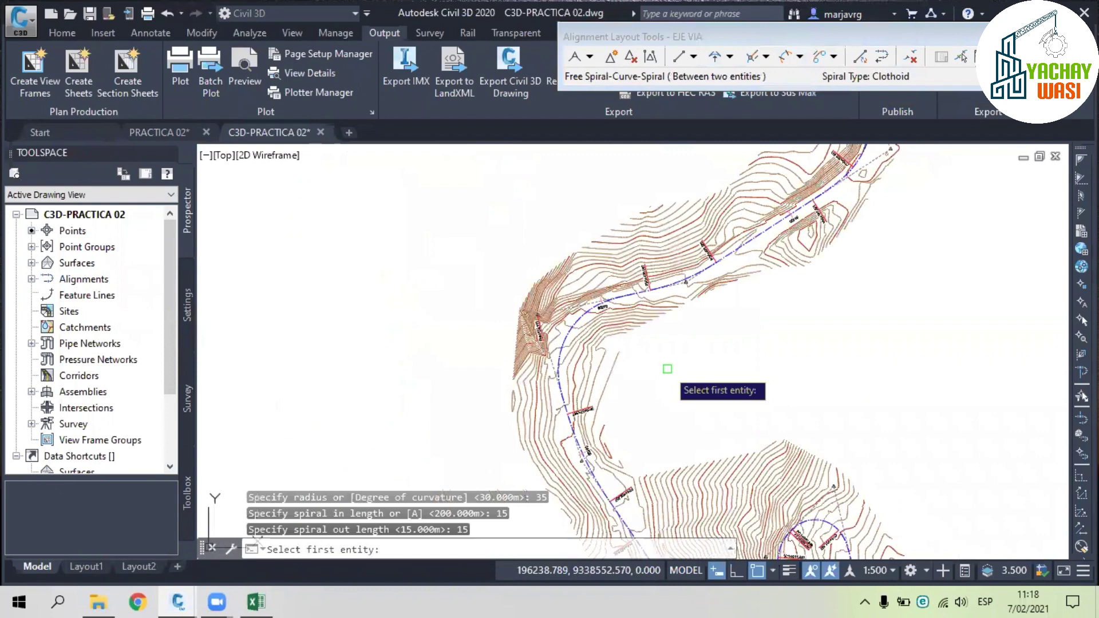
{"action": "scroll", "coordinate": [493, 200], "scroll_direction": "up", "scroll_amount": 3}
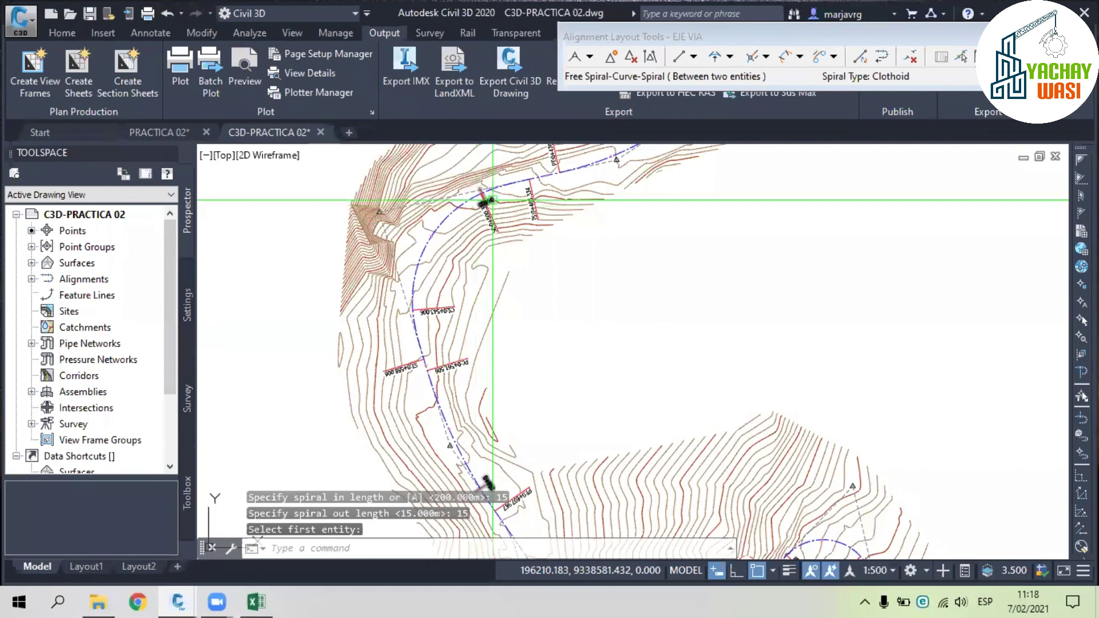
{"action": "mouse_move", "coordinate": [493, 200]}
{"action": "middle_mouse_down"}
{"action": "mouse_move", "coordinate": [588, 351]}
{"action": "mouse_move", "coordinate": [568, 288]}
{"action": "middle_mouse_up"}
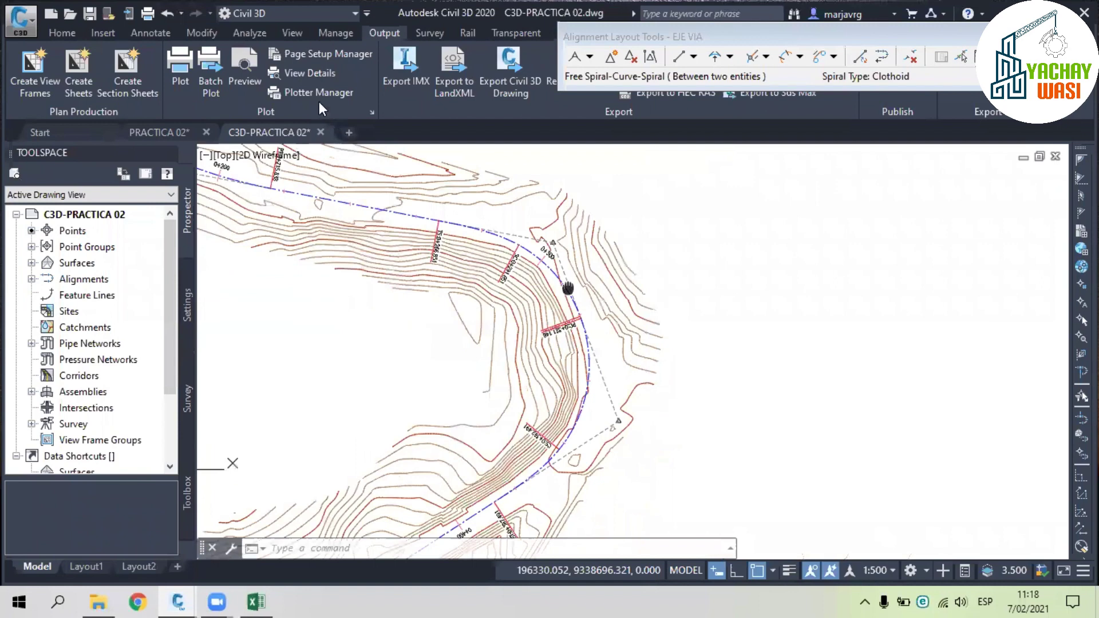
- Edit the ALIG_DISEÑO alignment style of EJE VIA and set the Curve component's plan display color to red
{"action": "key", "text": "Escape"}
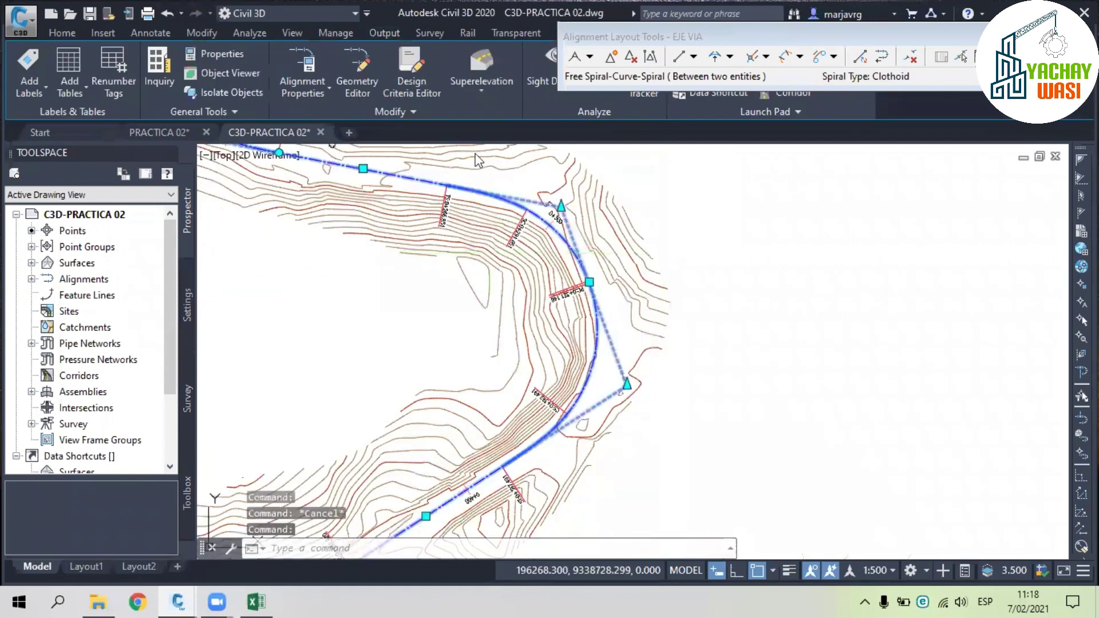
{"action": "double_click", "coordinate": [439, 187]}
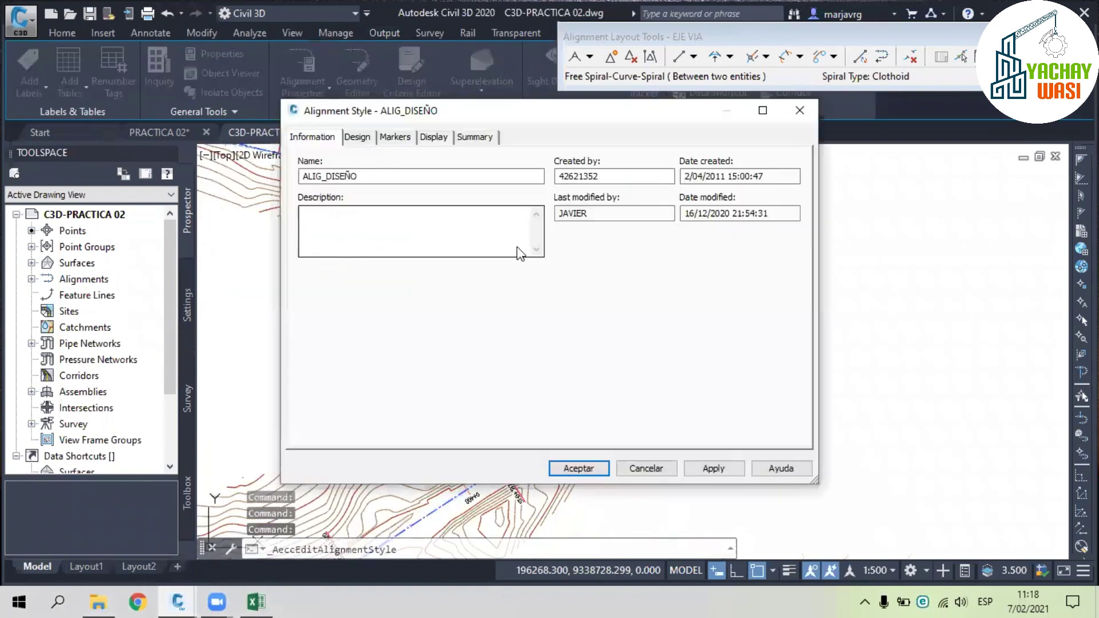
{"action": "left_click", "coordinate": [433, 137]}
{"action": "left_click", "coordinate": [504, 244]}
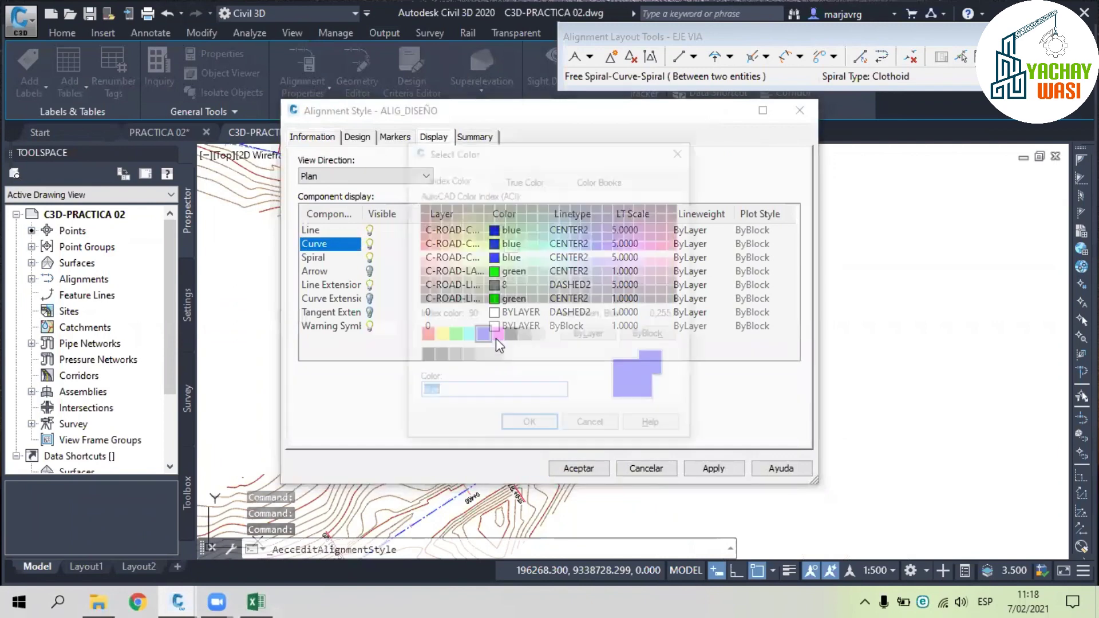
{"action": "left_click", "coordinate": [427, 336]}
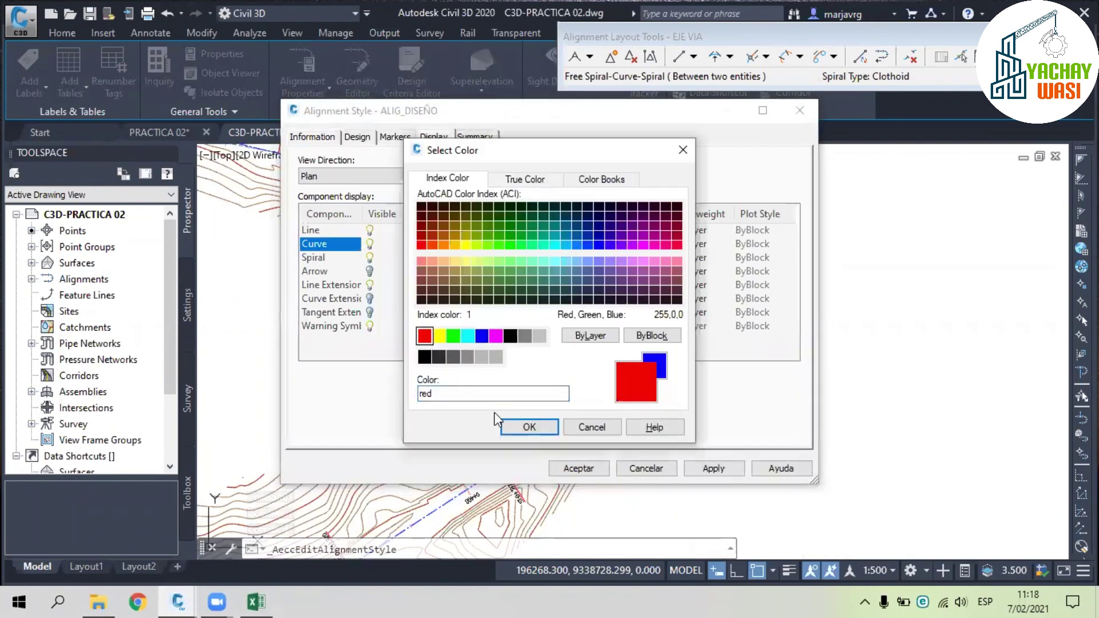
{"action": "left_click", "coordinate": [512, 425]}
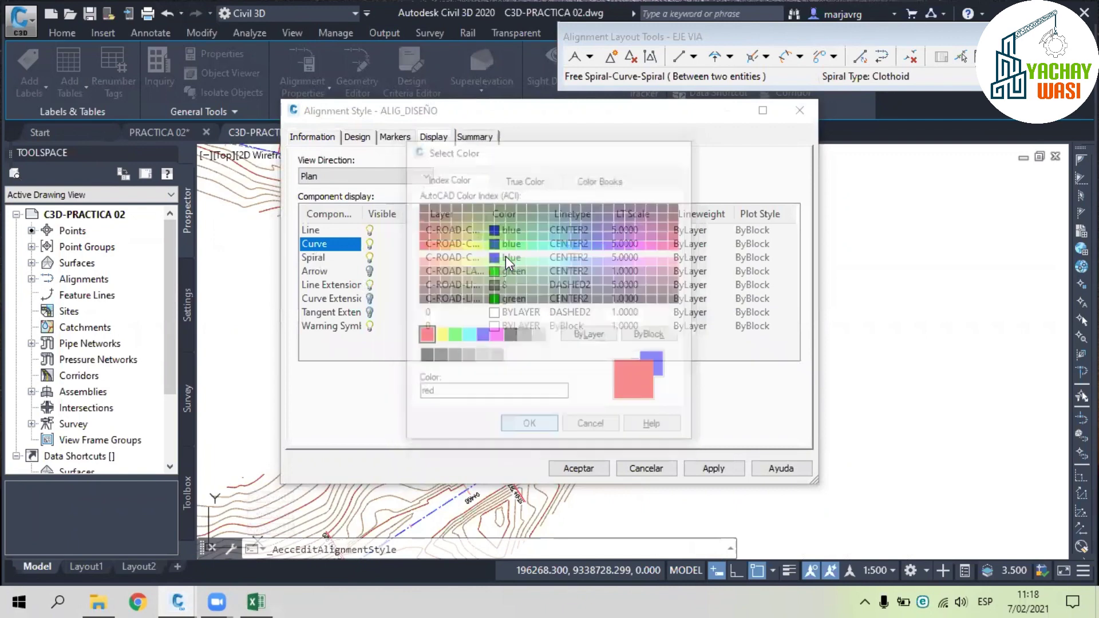
- Set the Spiral component's color to green in the ALIG_DISEÑO style, accept the style and deselect the alignment
{"action": "left_click", "coordinate": [506, 257]}
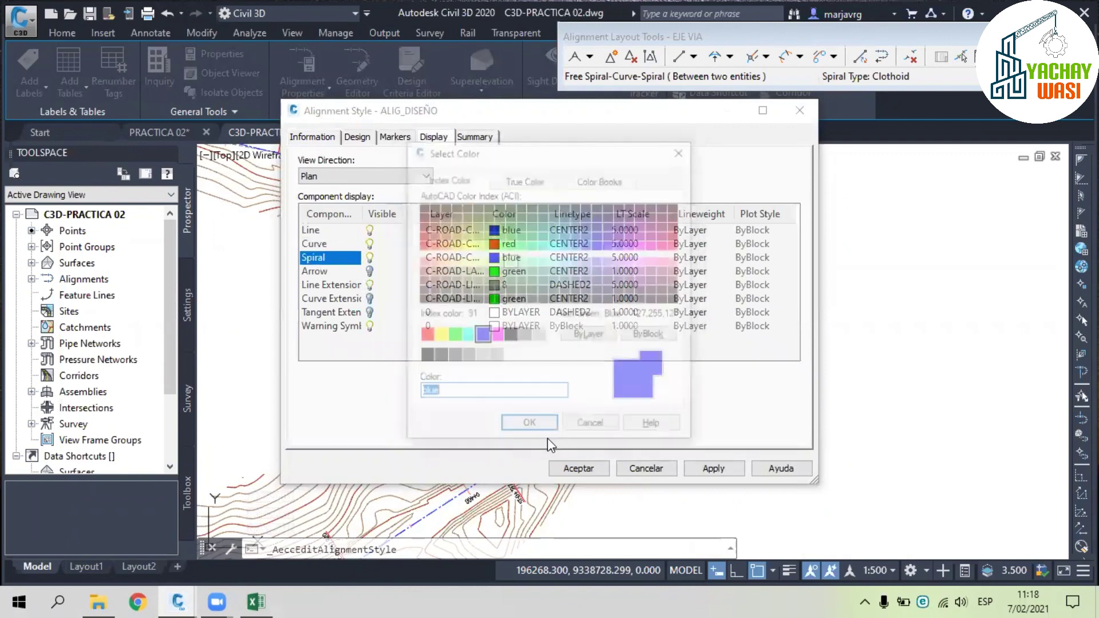
{"action": "left_click", "coordinate": [455, 334]}
{"action": "left_click", "coordinate": [530, 422]}
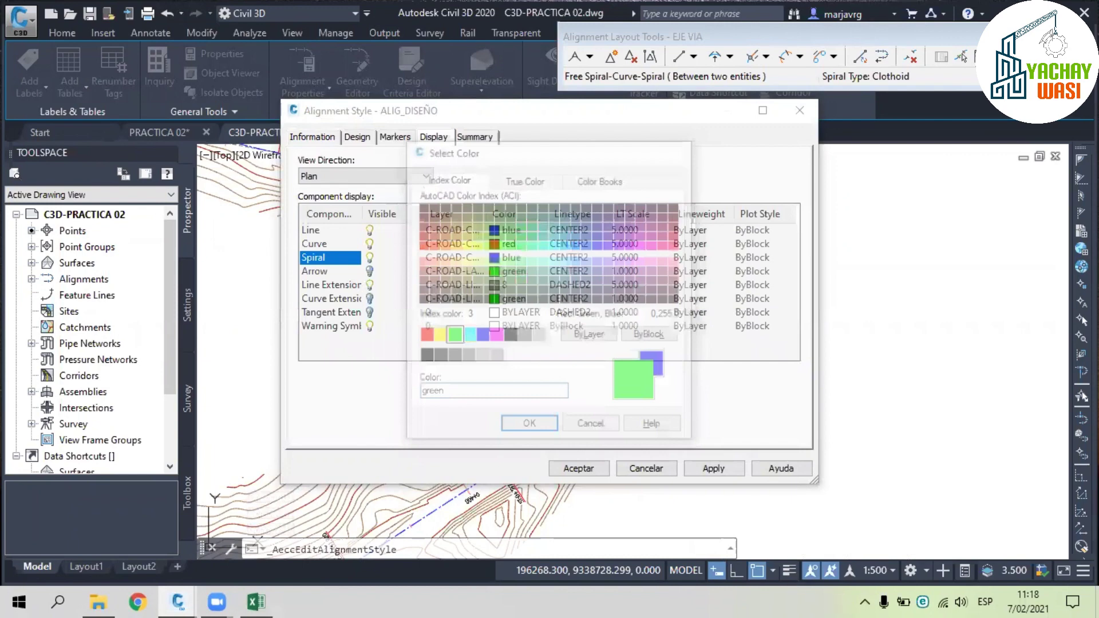
{"action": "key", "text": "Return"}
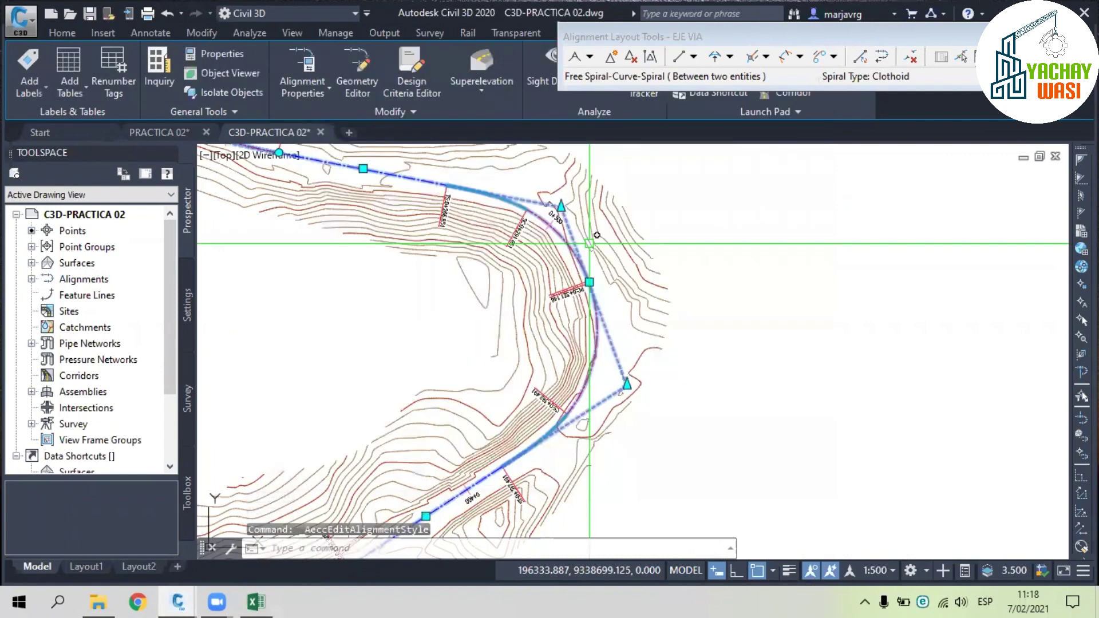
{"action": "key", "text": "Escape"}
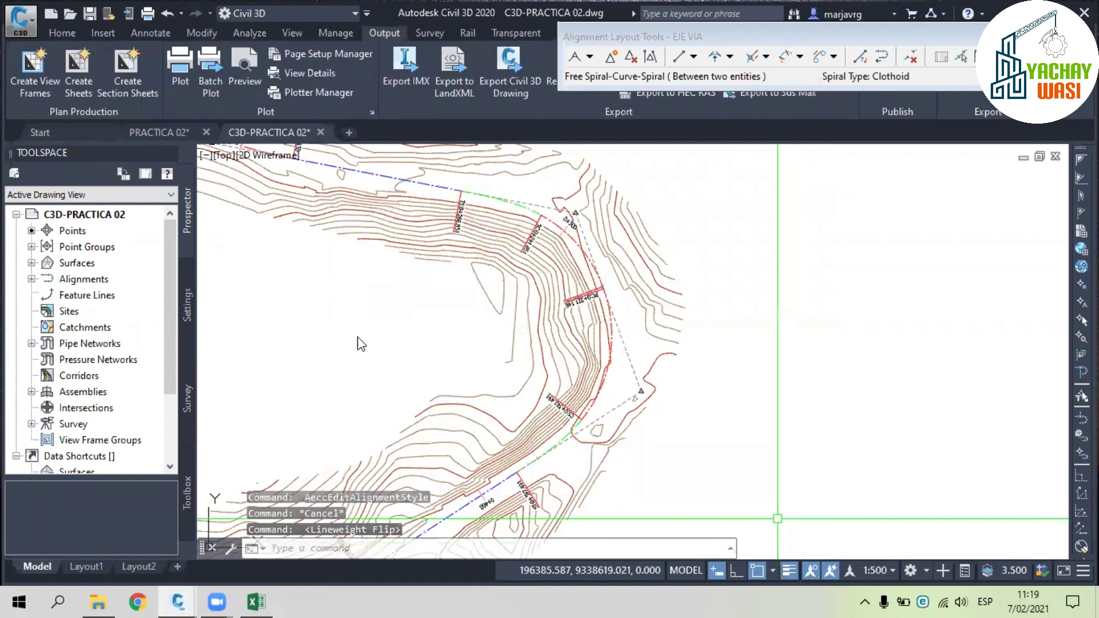
- Set the lineweight of the ALIG_DISEÑO style's plan display components to 0.30 mm, apply it and deselect the alignment
{"action": "left_click", "coordinate": [551, 224]}
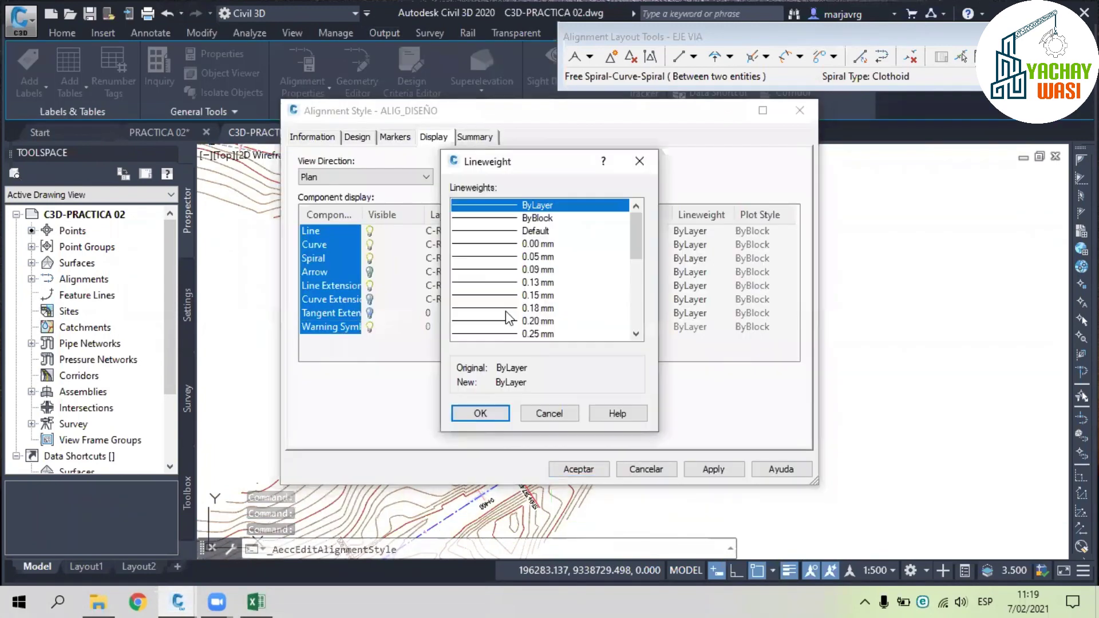
{"action": "scroll", "coordinate": [506, 311], "scroll_direction": "down", "scroll_amount": 1}
{"action": "left_click", "coordinate": [500, 309]}
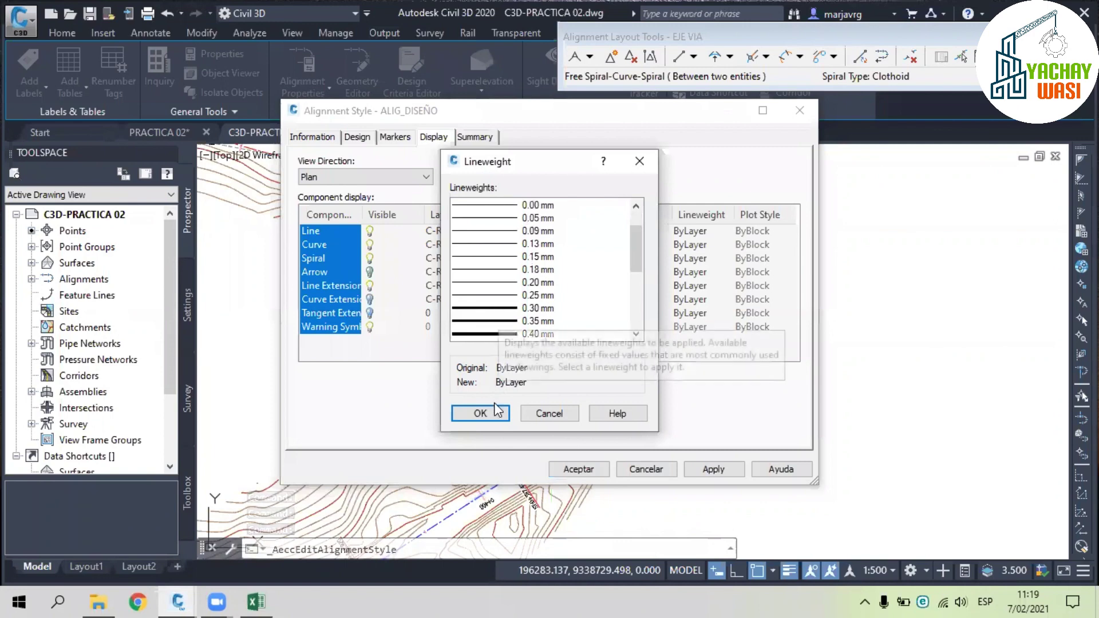
{"action": "left_click", "coordinate": [495, 413]}
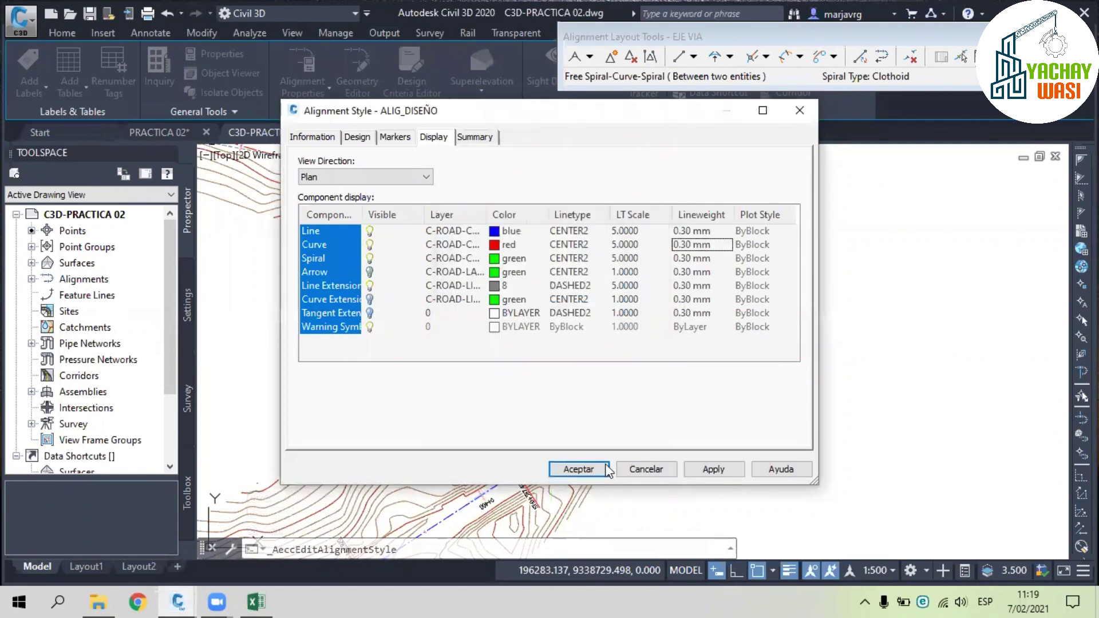
{"action": "left_click", "coordinate": [702, 470]}
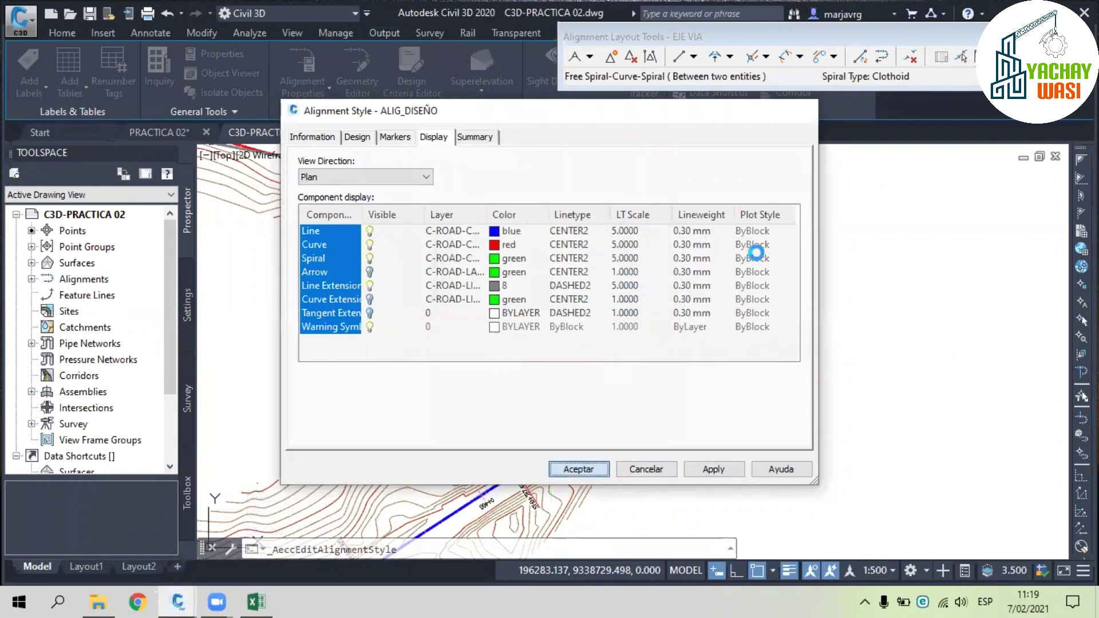
{"action": "key", "text": "Return"}
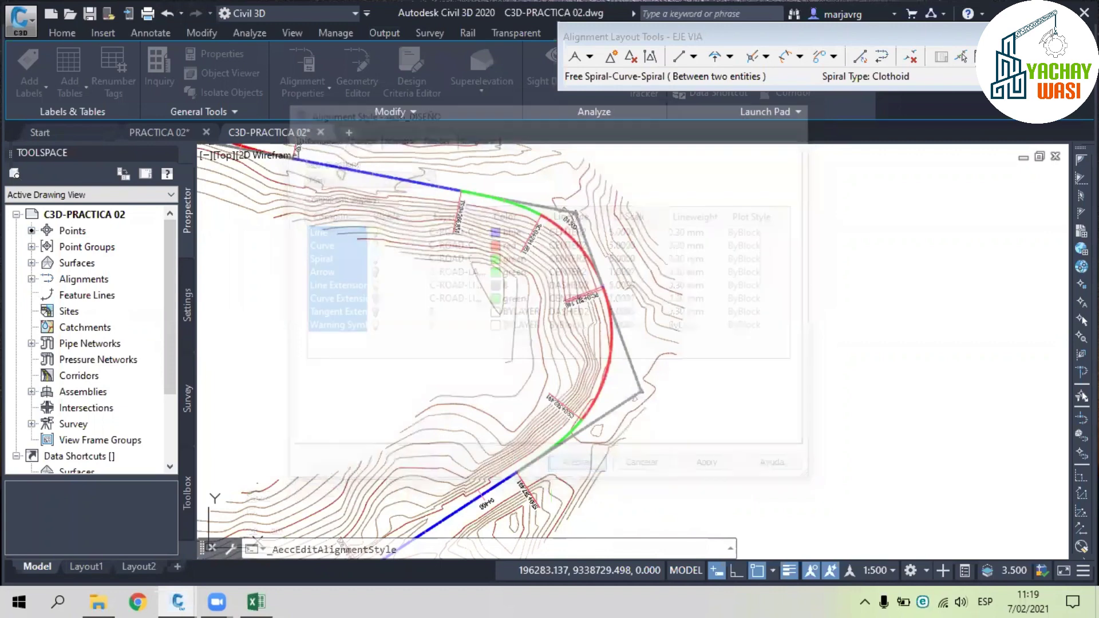
{"action": "key", "text": "Escape"}
{"action": "key", "text": "Escape"}
- Examine the tangent, spiral and curve transitions of EJE VIA around station 0+300, between TS 0+266.851 and CS 0+362.491
{"action": "middle_click_drag", "start_coordinate": [674, 246], "coordinate": [734, 263]}
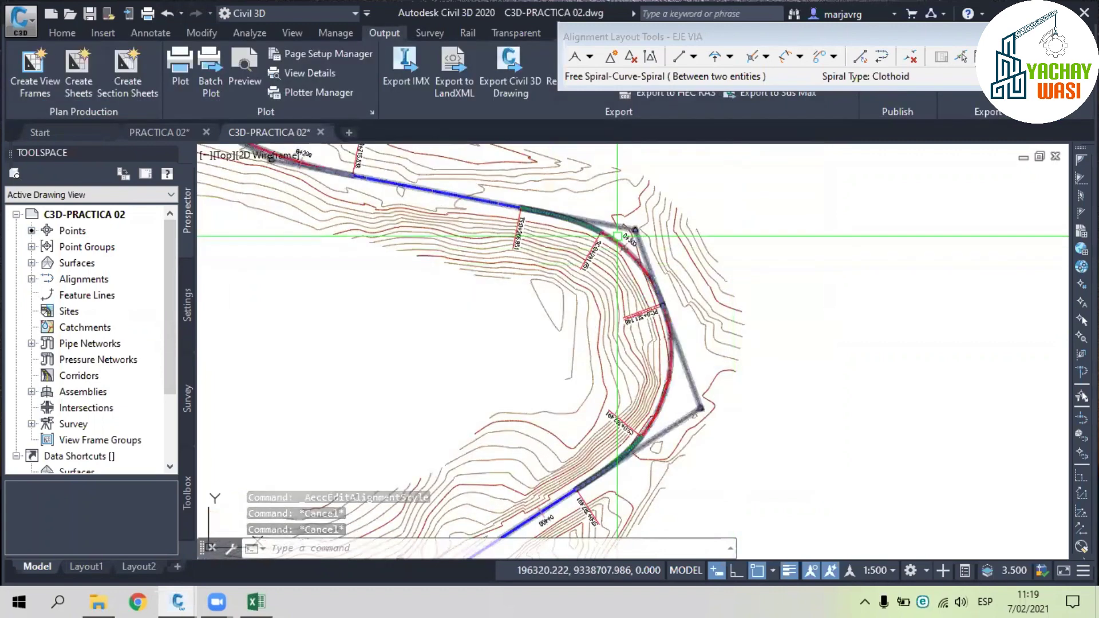
{"action": "middle_click_drag", "start_coordinate": [618, 235], "coordinate": [650, 297]}
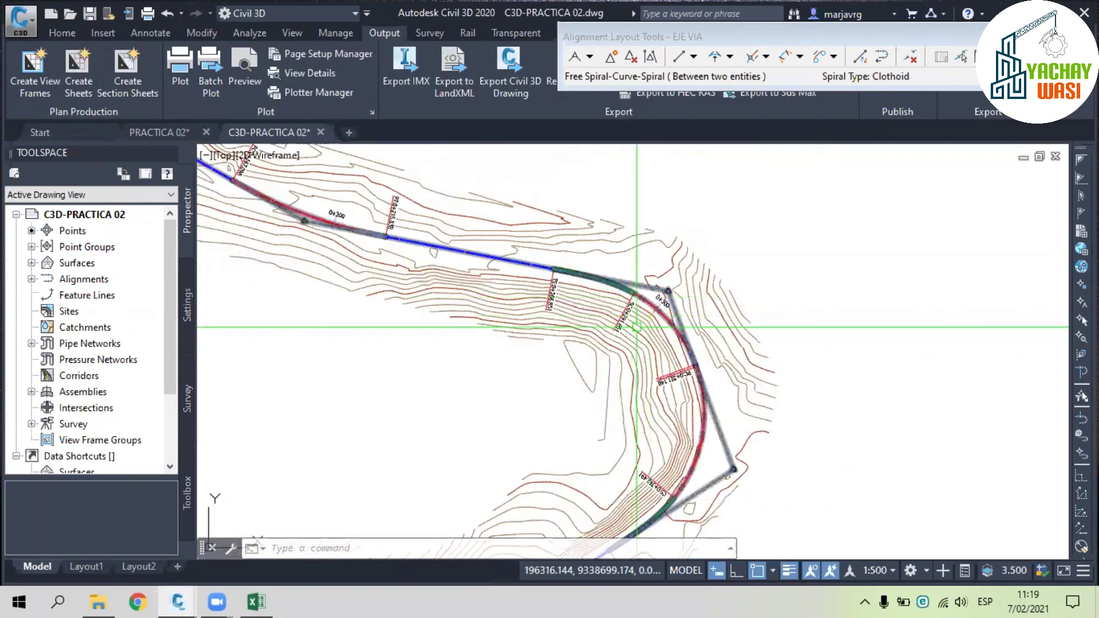
{"action": "mouse_move", "coordinate": [637, 327]}
{"action": "middle_mouse_down"}
{"action": "mouse_move", "coordinate": [563, 219]}
{"action": "mouse_move", "coordinate": [570, 212]}
{"action": "middle_mouse_up"}
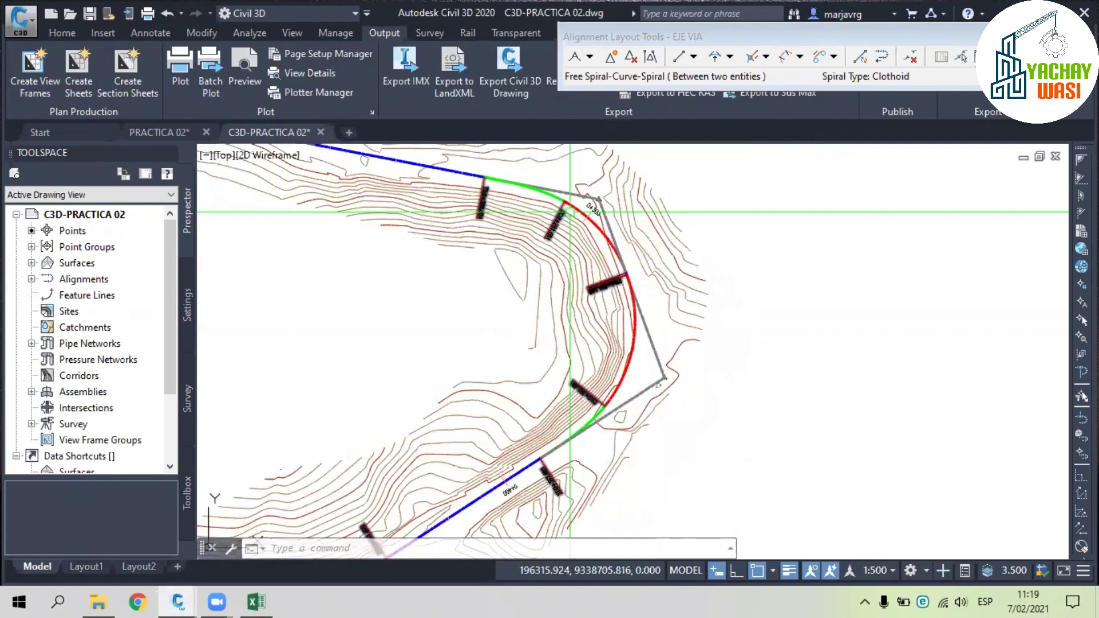
{"action": "scroll", "coordinate": [630, 272], "scroll_direction": "up", "scroll_amount": 1}
{"action": "scroll", "coordinate": [639, 268], "scroll_direction": "down", "scroll_amount": 1}
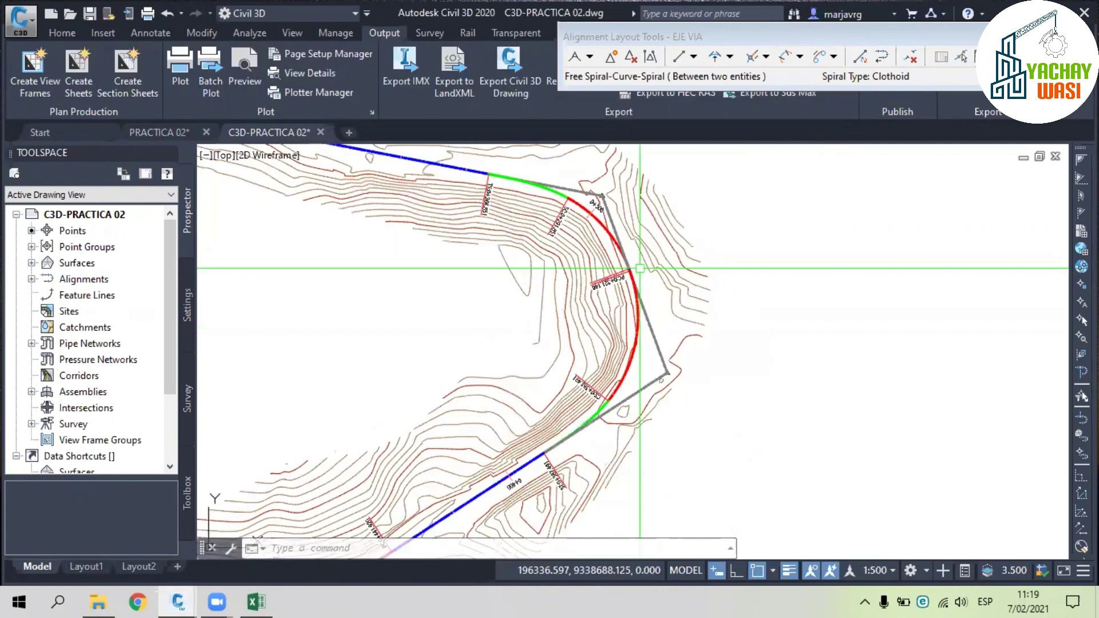
{"action": "middle_click_drag", "start_coordinate": [594, 218], "coordinate": [598, 225]}
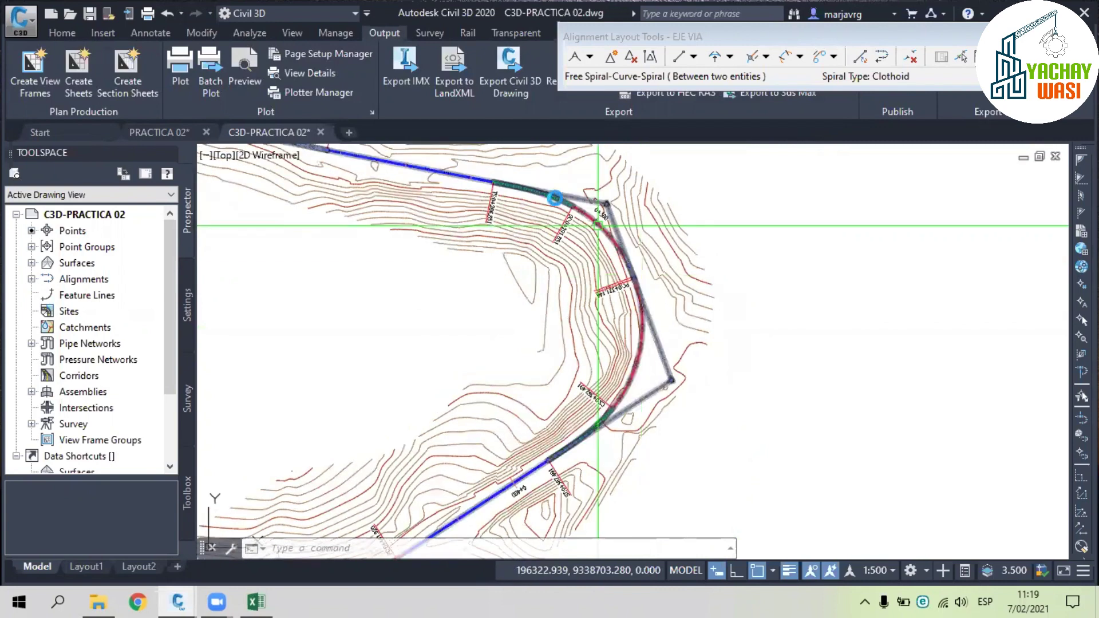
{"action": "scroll", "coordinate": [598, 226], "scroll_direction": "up", "scroll_amount": 3}
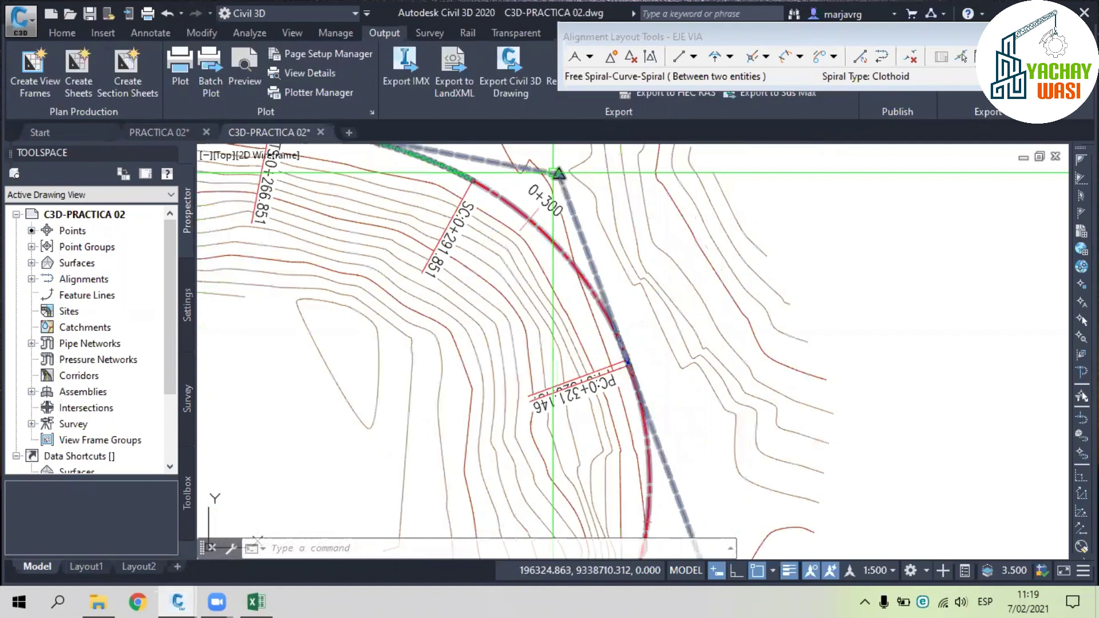
{"action": "scroll", "coordinate": [587, 256], "scroll_direction": "down", "scroll_amount": 4}
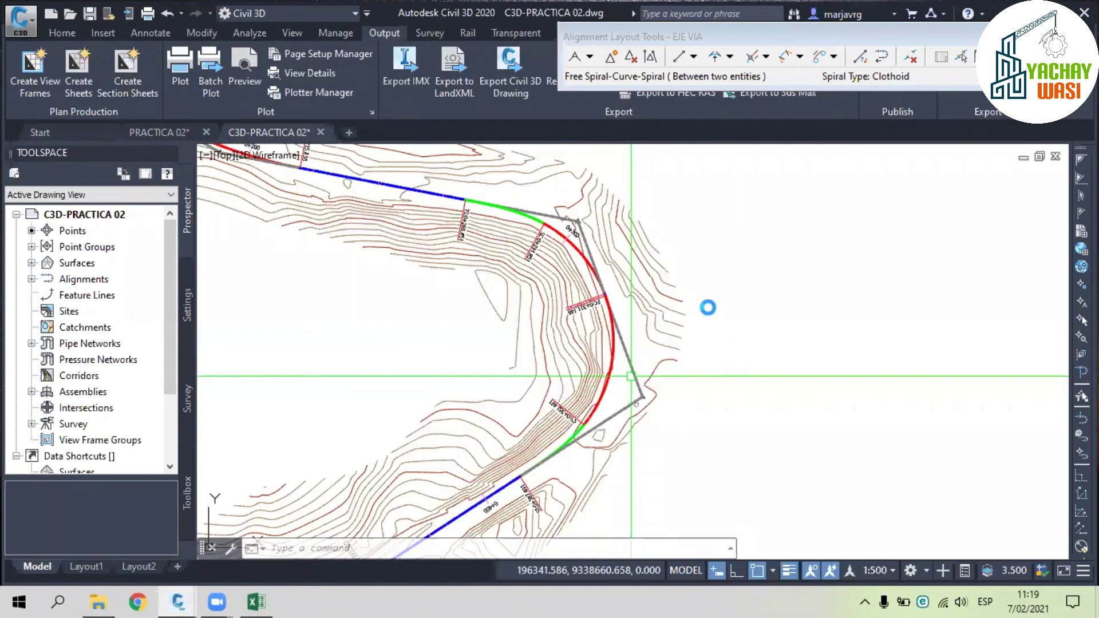
{"action": "scroll", "coordinate": [757, 366], "scroll_direction": "up", "scroll_amount": 3}
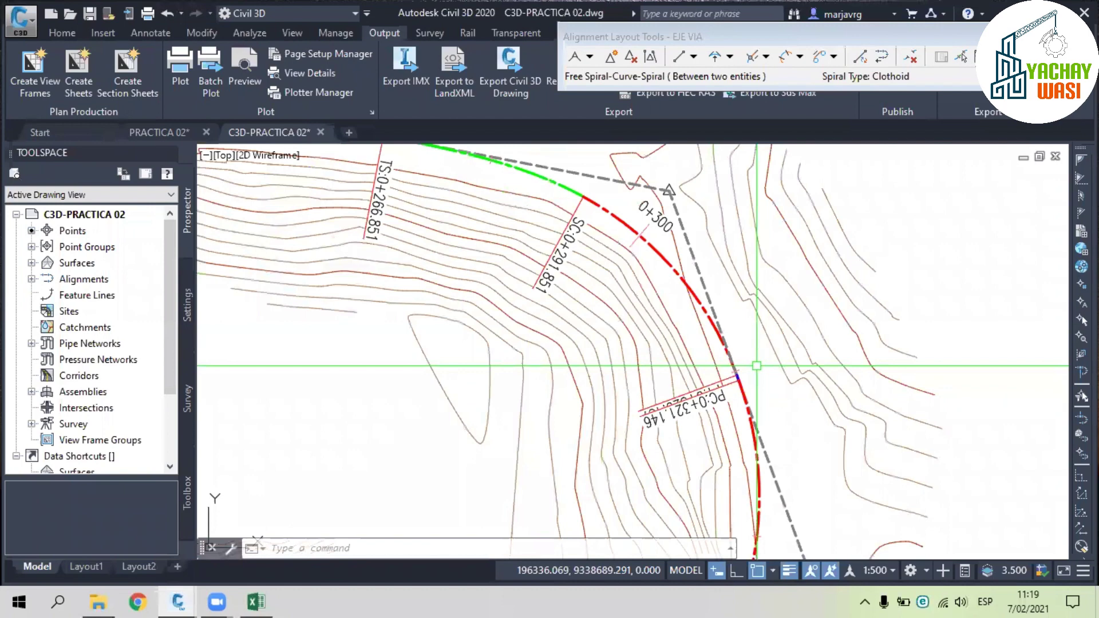
{"action": "scroll", "coordinate": [756, 366], "scroll_direction": "down", "scroll_amount": 2}
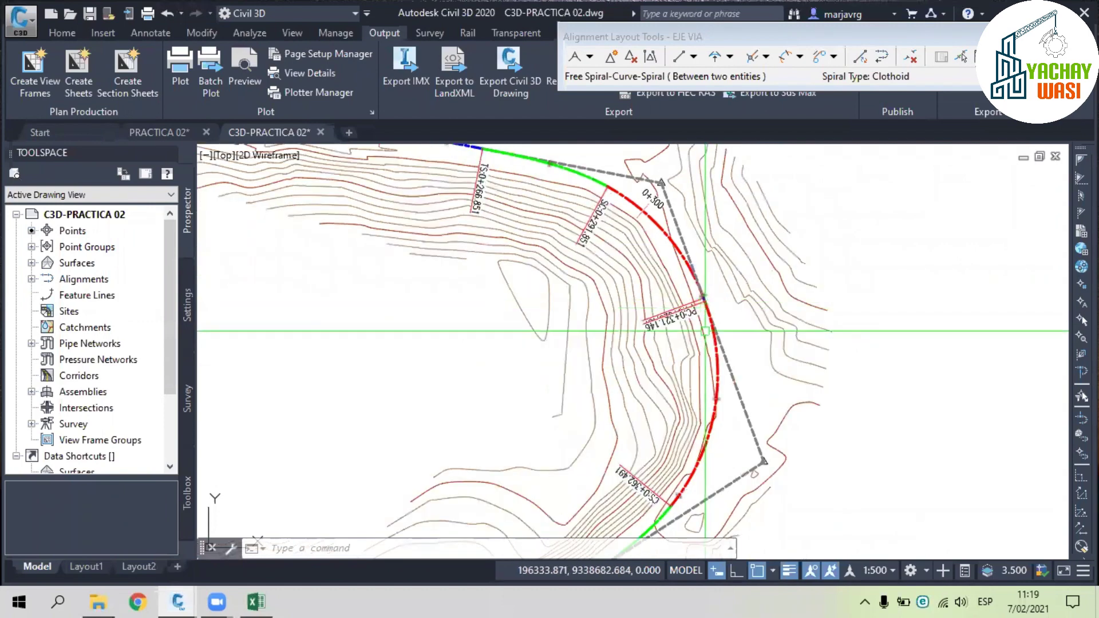
- Review the rest of the EJE VIA alignment from the 0+400 tangent through the curves near 1+000 and its final tangent
{"action": "mouse_move", "coordinate": [705, 336]}
{"action": "middle_mouse_down"}
{"action": "mouse_move", "coordinate": [693, 260]}
{"action": "mouse_move", "coordinate": [705, 129]}
{"action": "middle_mouse_up"}
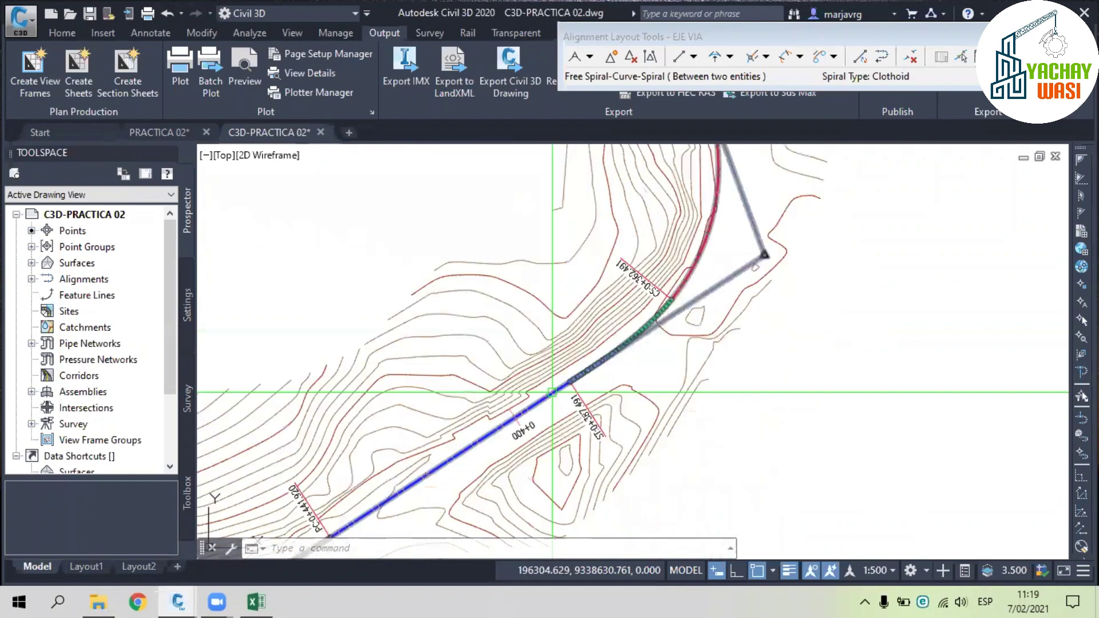
{"action": "scroll", "coordinate": [552, 393], "scroll_direction": "down", "scroll_amount": 5}
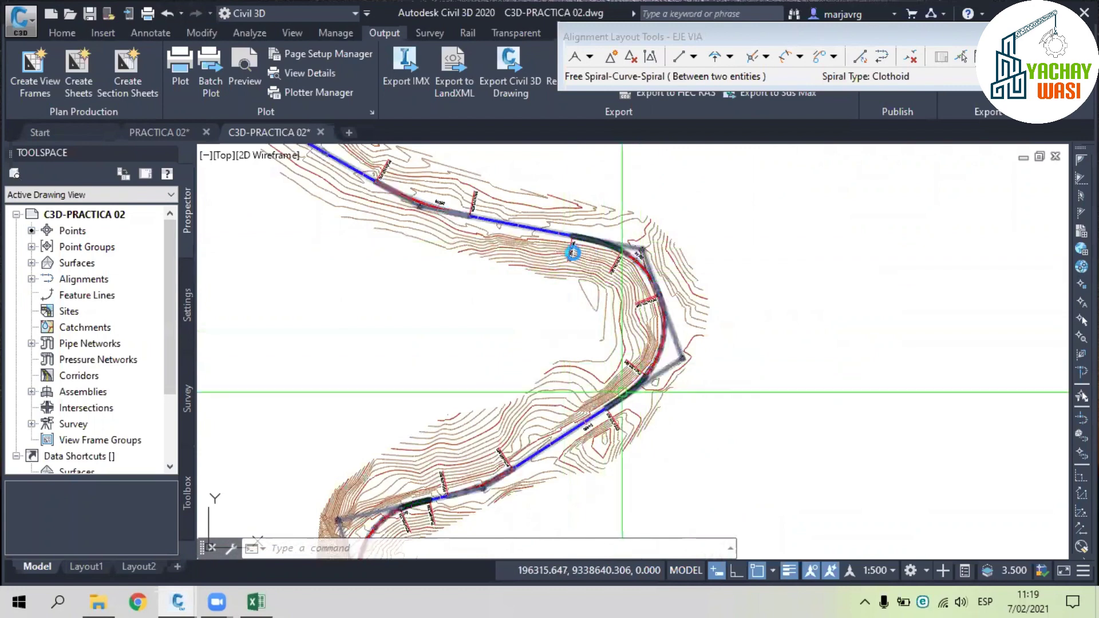
{"action": "middle_click_drag", "start_coordinate": [621, 392], "coordinate": [642, 171]}
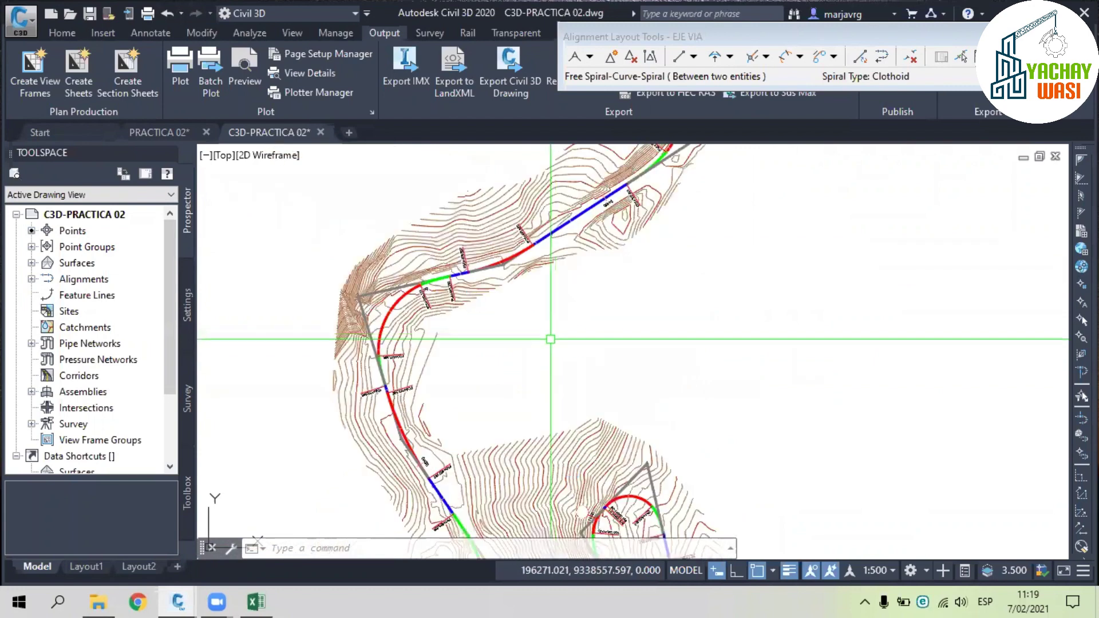
{"action": "middle_click_drag", "start_coordinate": [595, 504], "coordinate": [586, 230]}
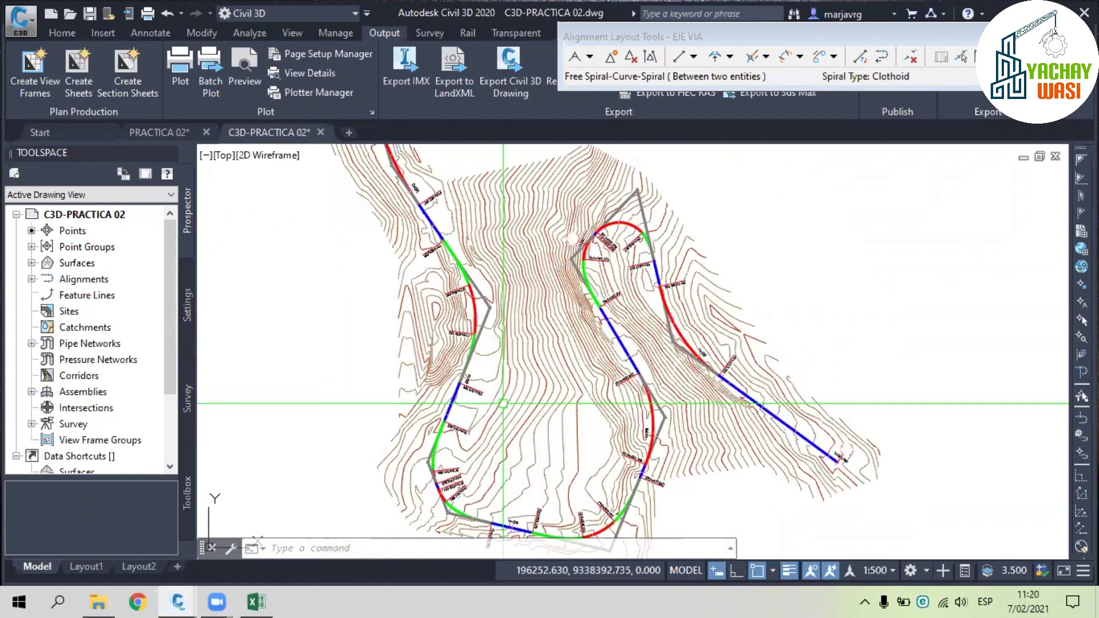
{"action": "scroll", "coordinate": [573, 398], "scroll_direction": "up", "scroll_amount": 3}
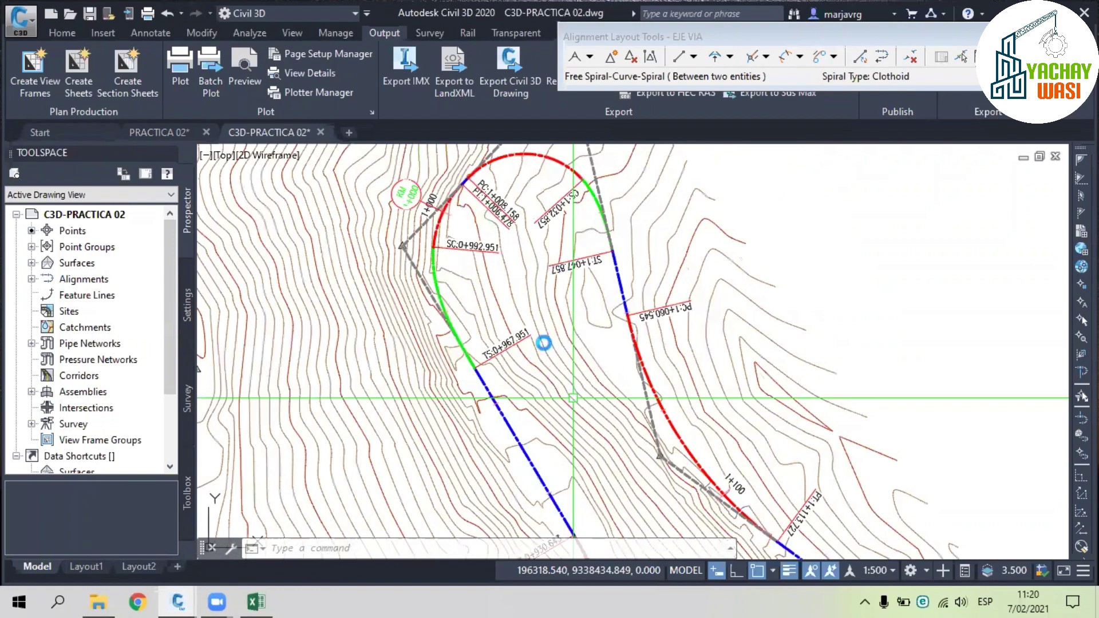
{"action": "middle_click_drag", "start_coordinate": [586, 156], "coordinate": [584, 184]}
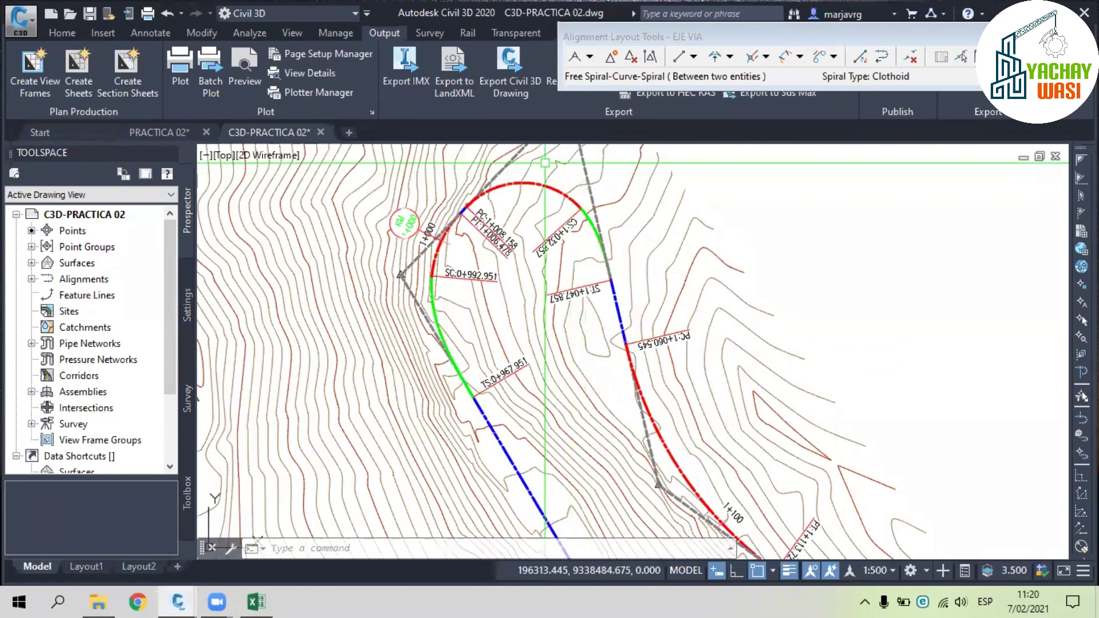
{"action": "scroll", "coordinate": [545, 163], "scroll_direction": "down", "scroll_amount": 5}
{"action": "mouse_move", "coordinate": [636, 335]}
{"action": "middle_mouse_down"}
{"action": "mouse_move", "coordinate": [663, 358]}
{"action": "mouse_move", "coordinate": [634, 172]}
{"action": "middle_mouse_up"}
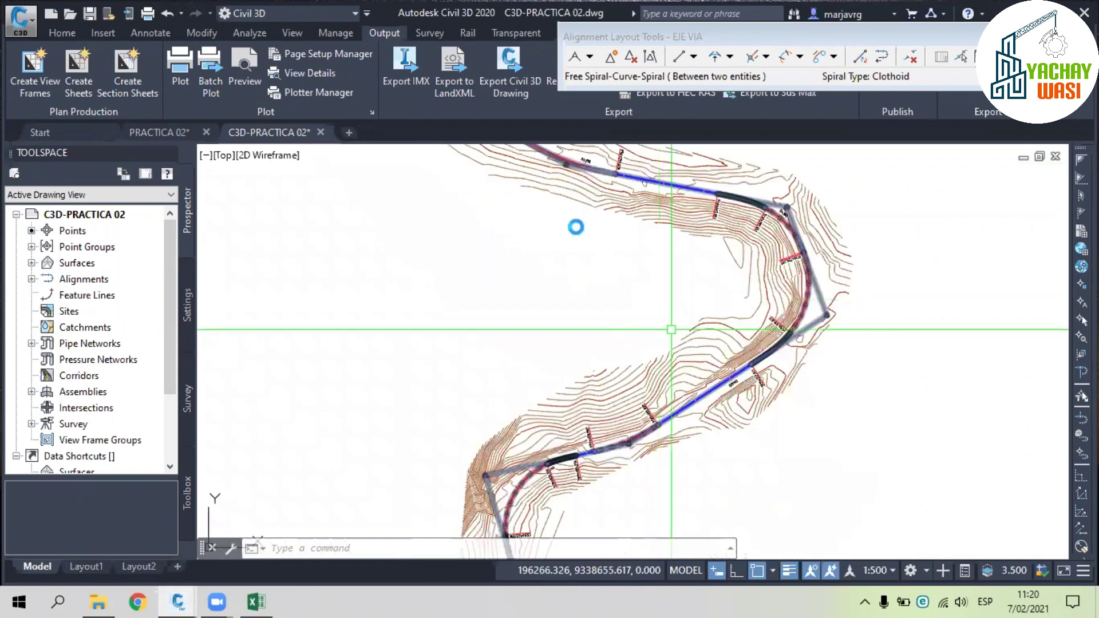
{"action": "scroll", "coordinate": [668, 241], "scroll_direction": "up", "scroll_amount": 2}
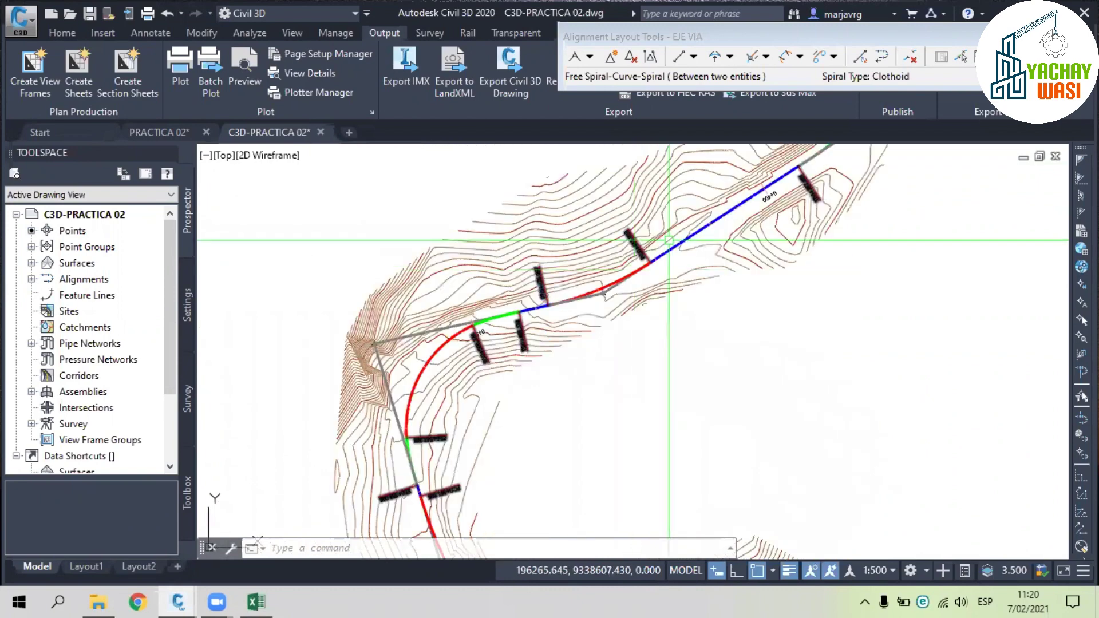
{"action": "scroll", "coordinate": [668, 241], "scroll_direction": "down", "scroll_amount": 4}
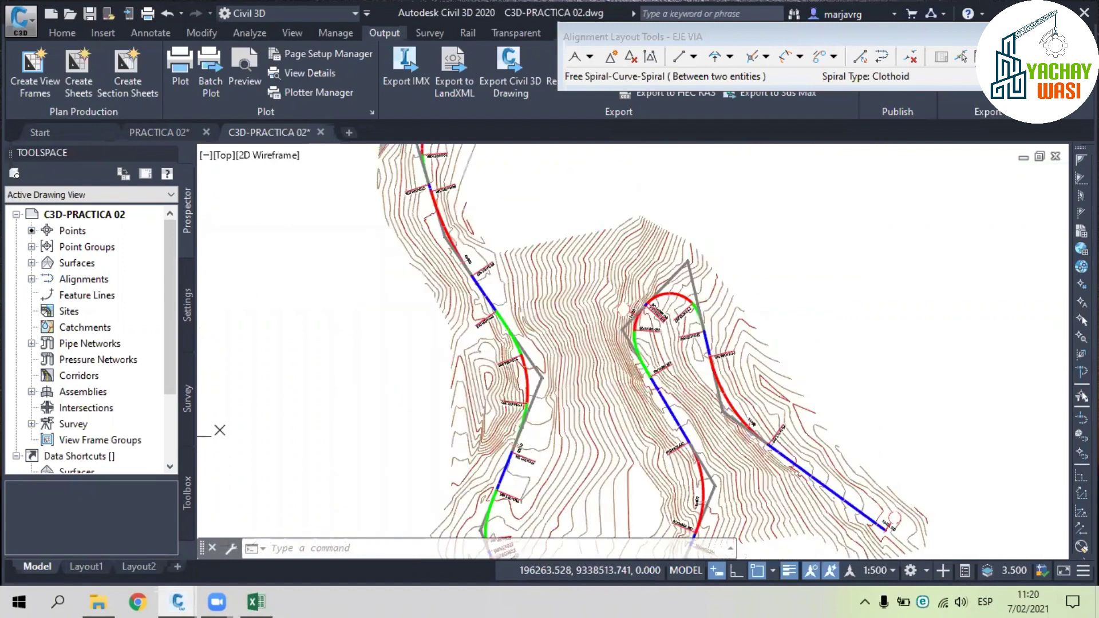
{"action": "middle_click_drag", "start_coordinate": [938, 327], "coordinate": [878, 215]}
{"action": "left_click", "coordinate": [878, 215]}
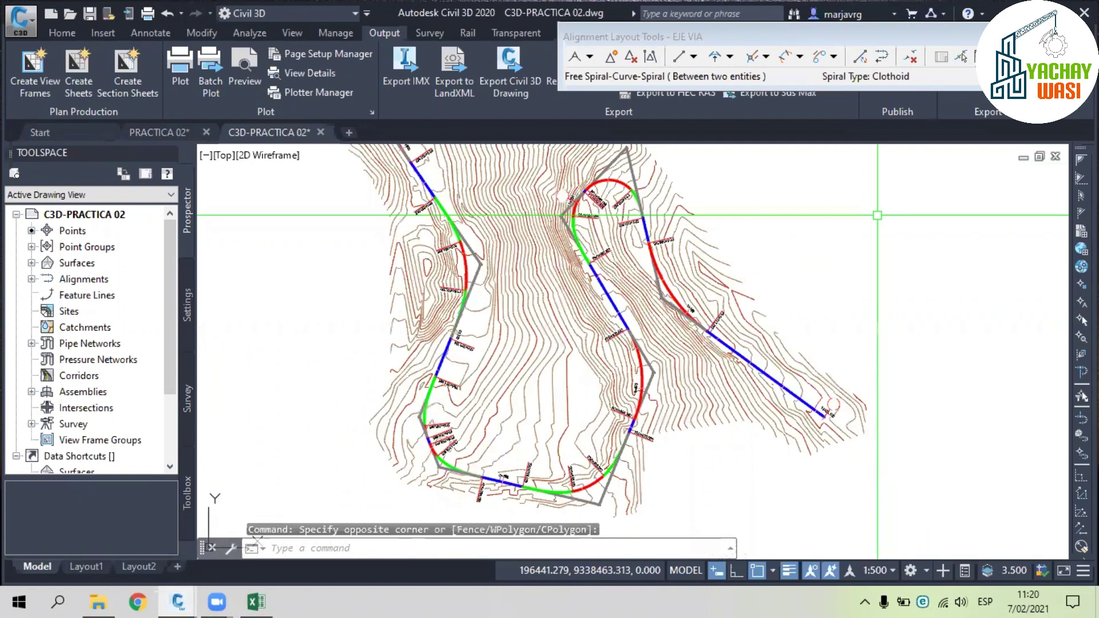
- Save the C3D-PRACTICA 02 drawing and view the closely spaced curves around station 0+755
{"action": "key", "text": "Escape"}
{"action": "scroll", "coordinate": [462, 466], "scroll_direction": "up", "scroll_amount": 5}
{"action": "key", "text": "ctrl+s"}
{"action": "left_click", "coordinate": [344, 409]}
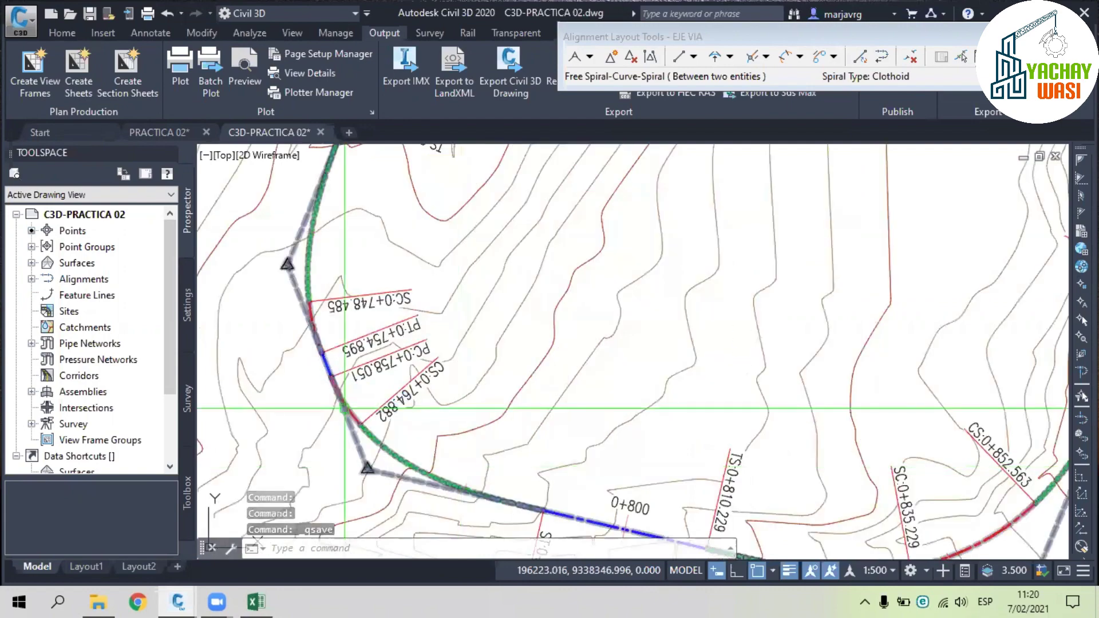
{"action": "scroll", "coordinate": [345, 409], "scroll_direction": "down", "scroll_amount": 2}
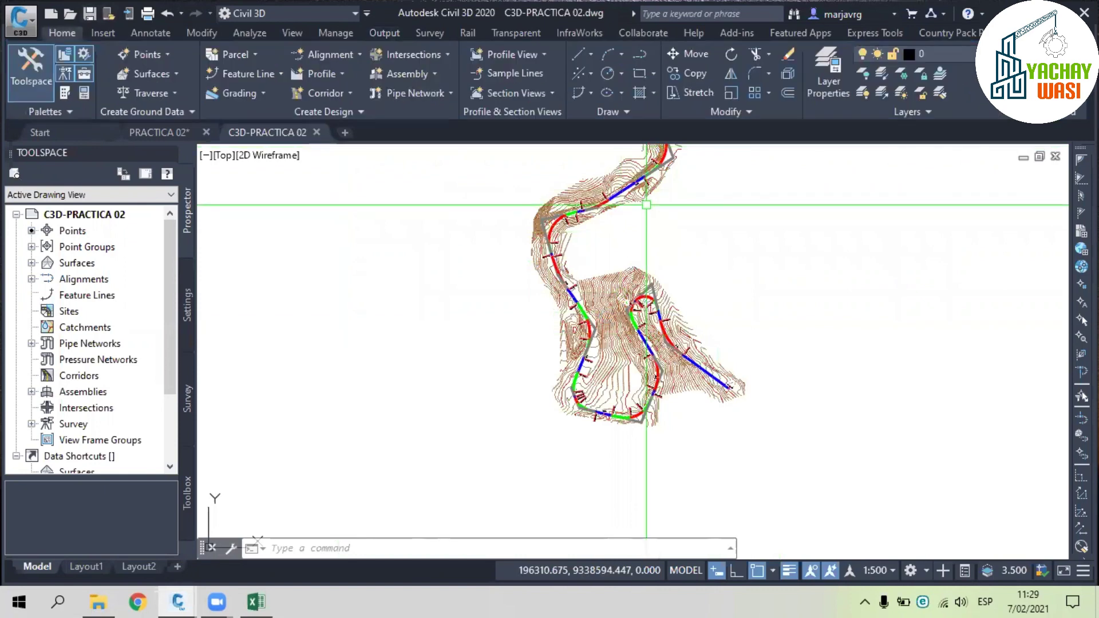
- Sample the TERRENO NATURAL surface along the full length of the EJE VIA alignment as a surface profile
{"action": "scroll", "coordinate": [646, 205], "scroll_direction": "up", "scroll_amount": 5}
{"action": "left_click", "coordinate": [609, 163]}
{"action": "scroll", "coordinate": [618, 314], "scroll_direction": "down", "scroll_amount": 10}
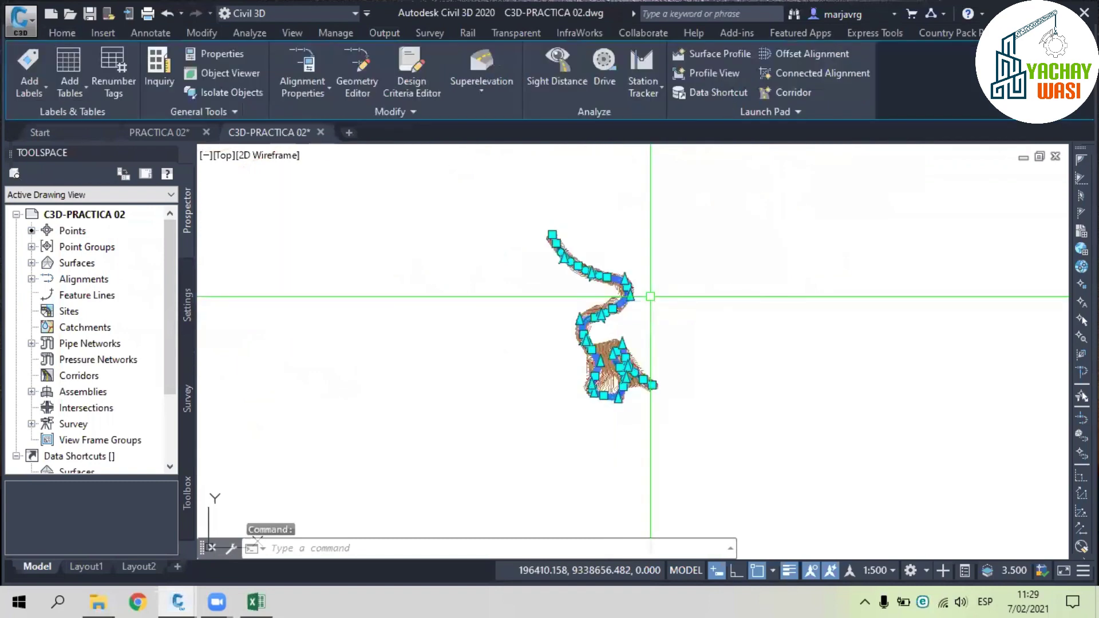
{"action": "middle_click_drag", "start_coordinate": [621, 261], "coordinate": [560, 250]}
{"action": "left_click", "coordinate": [700, 56]}
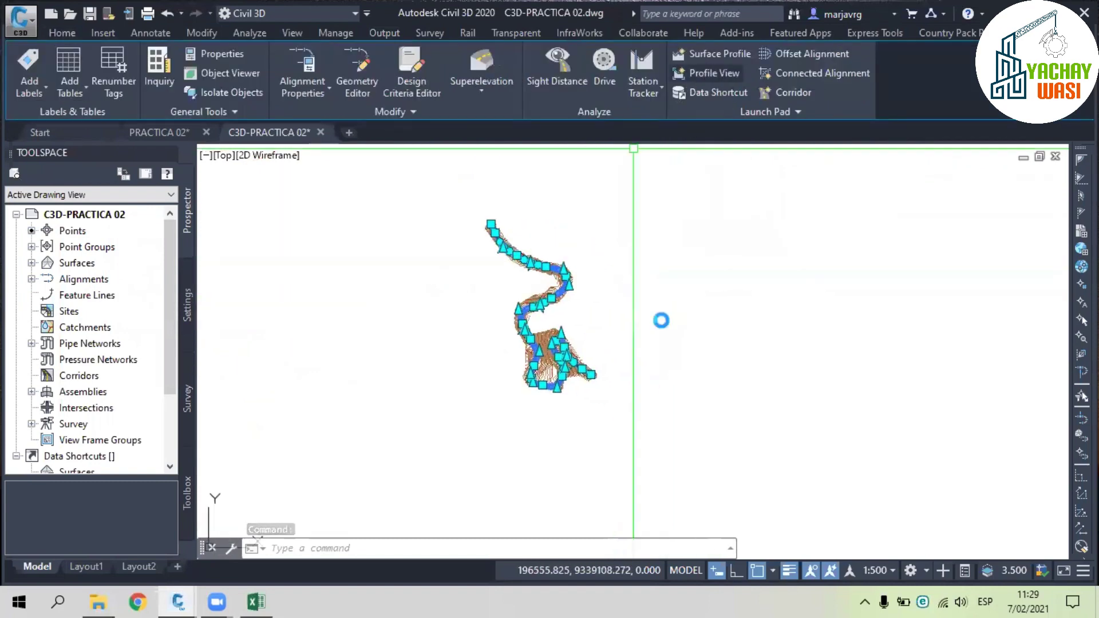
{"action": "left_click", "coordinate": [713, 53]}
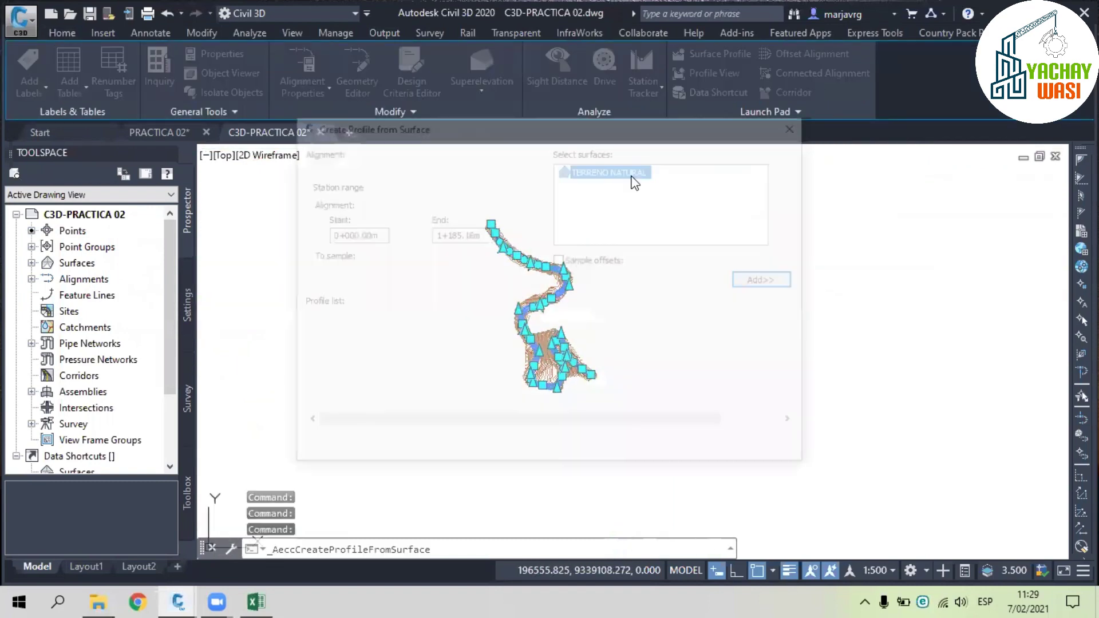
{"action": "left_click", "coordinate": [770, 281]}
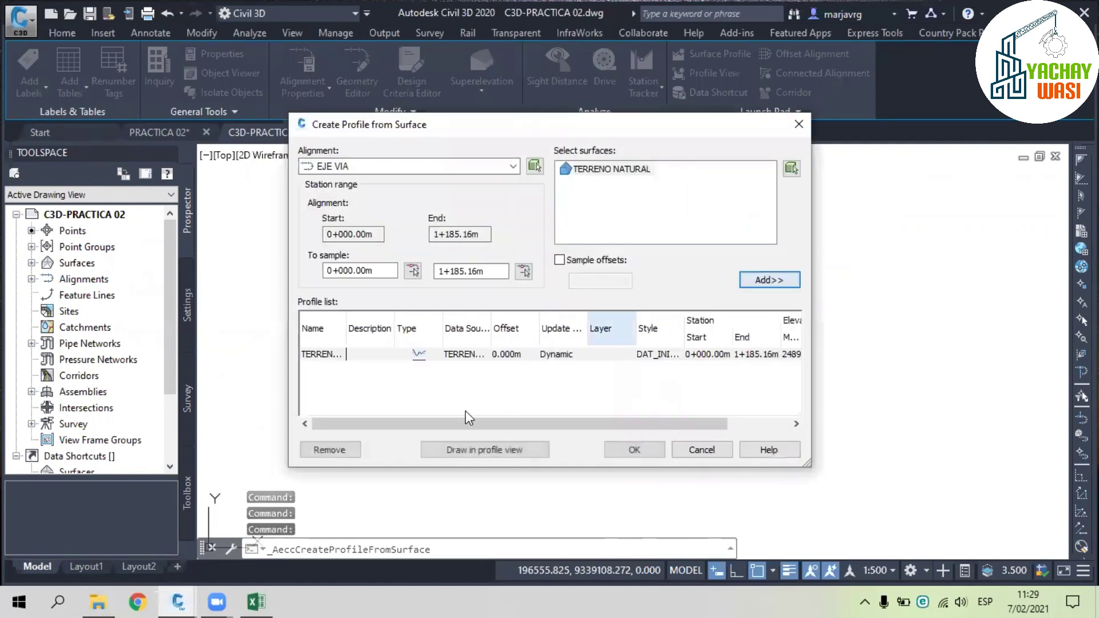
- Draw the sampled terrain profile in a new profile view placed to the right of the alignment plan, with object snap off
{"action": "left_click", "coordinate": [491, 450]}
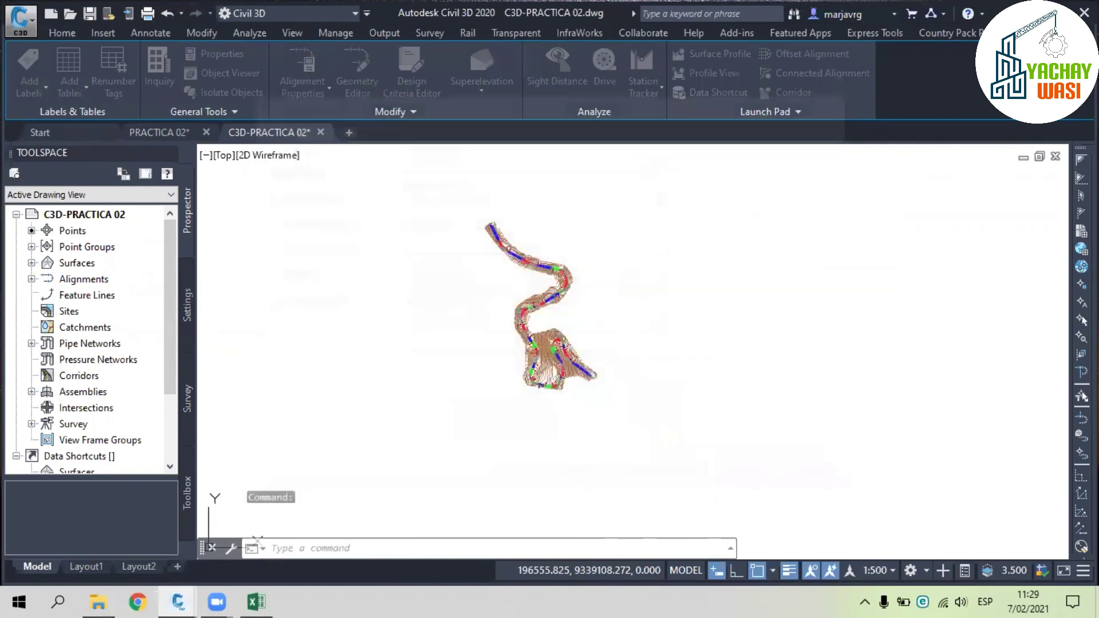
{"action": "middle_click_drag", "start_coordinate": [660, 451], "coordinate": [518, 492]}
{"action": "key", "text": "F3"}
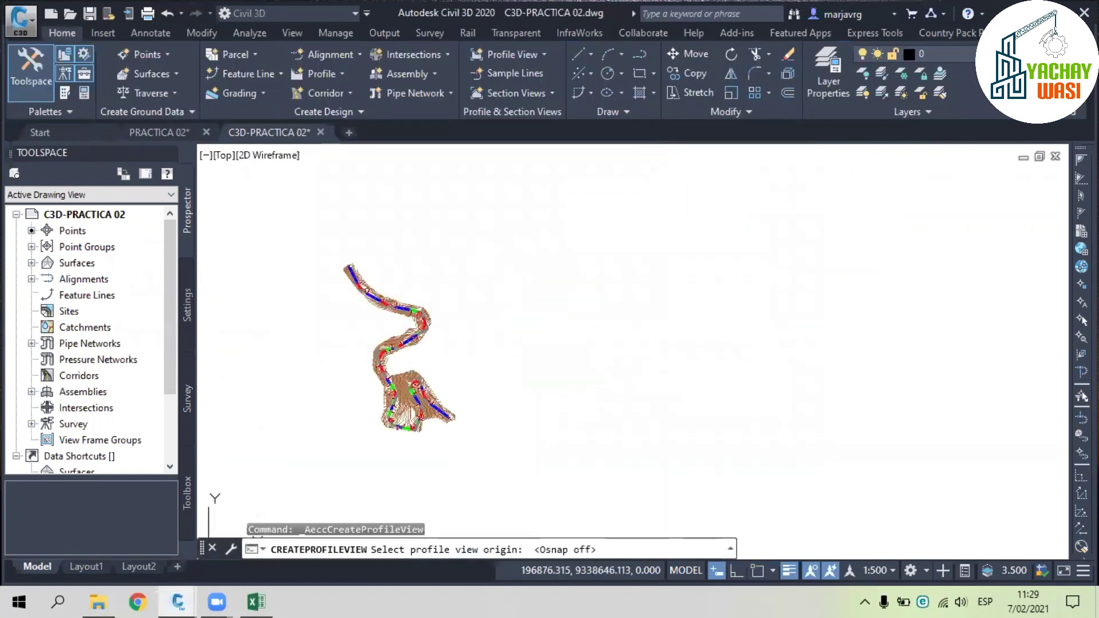
{"action": "left_click", "coordinate": [587, 347]}
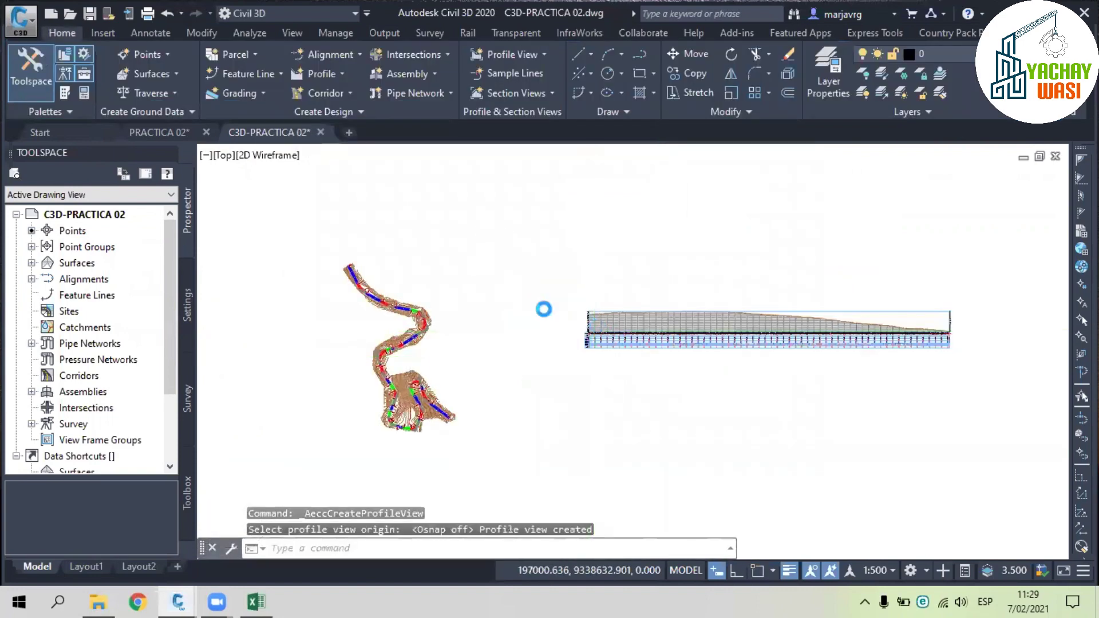
{"action": "scroll", "coordinate": [548, 360], "scroll_direction": "up", "scroll_amount": 5}
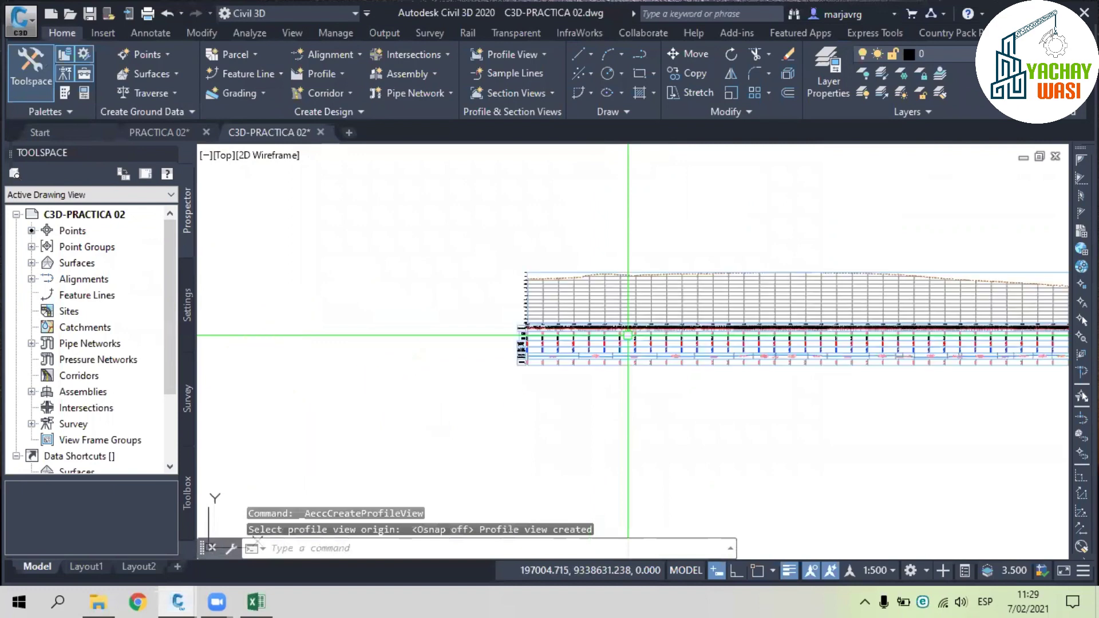
{"action": "key", "text": "Escape"}
{"action": "key", "text": "Escape"}
{"action": "key", "text": "Escape"}
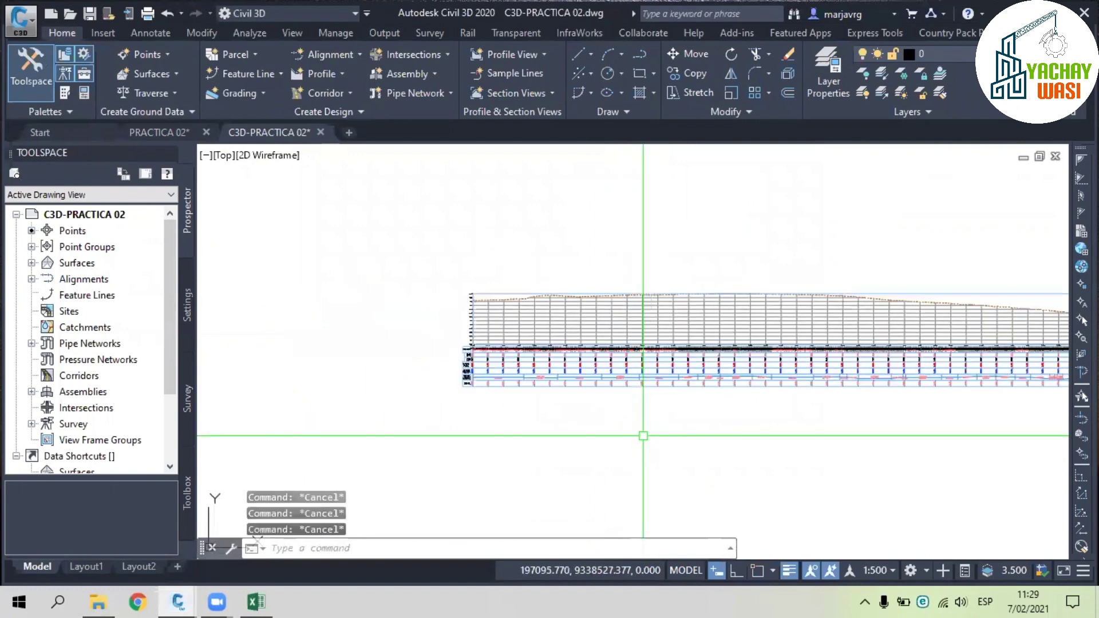
- Give the profile view a user-specified elevation range from 2480 m to 2570 m
{"action": "middle_click_drag", "start_coordinate": [761, 358], "coordinate": [469, 300]}
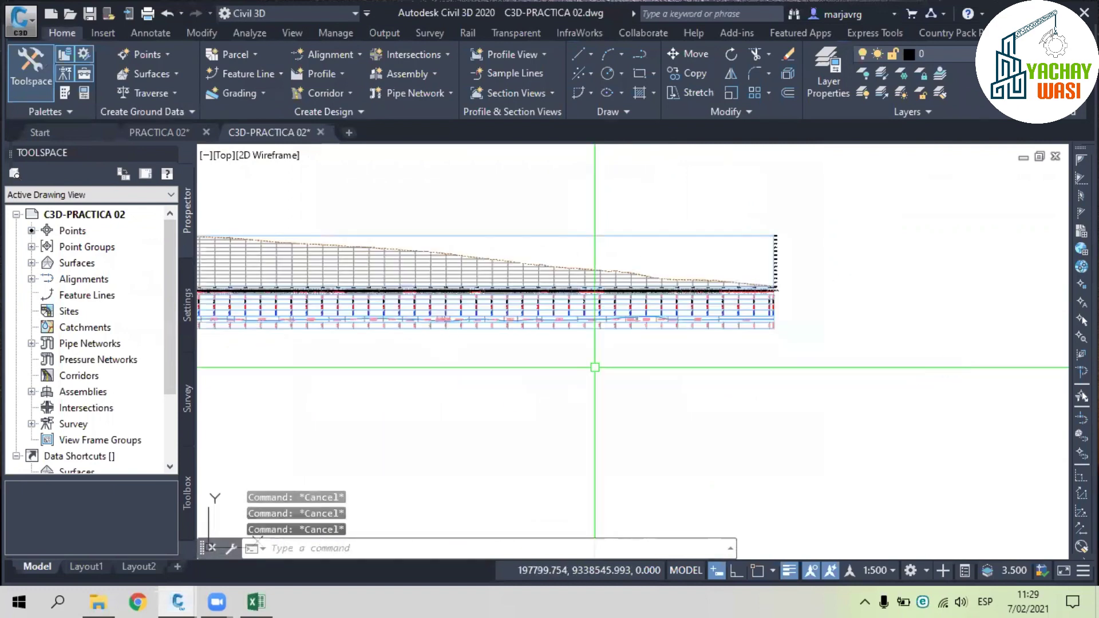
{"action": "scroll", "coordinate": [644, 371], "scroll_direction": "down", "scroll_amount": 2}
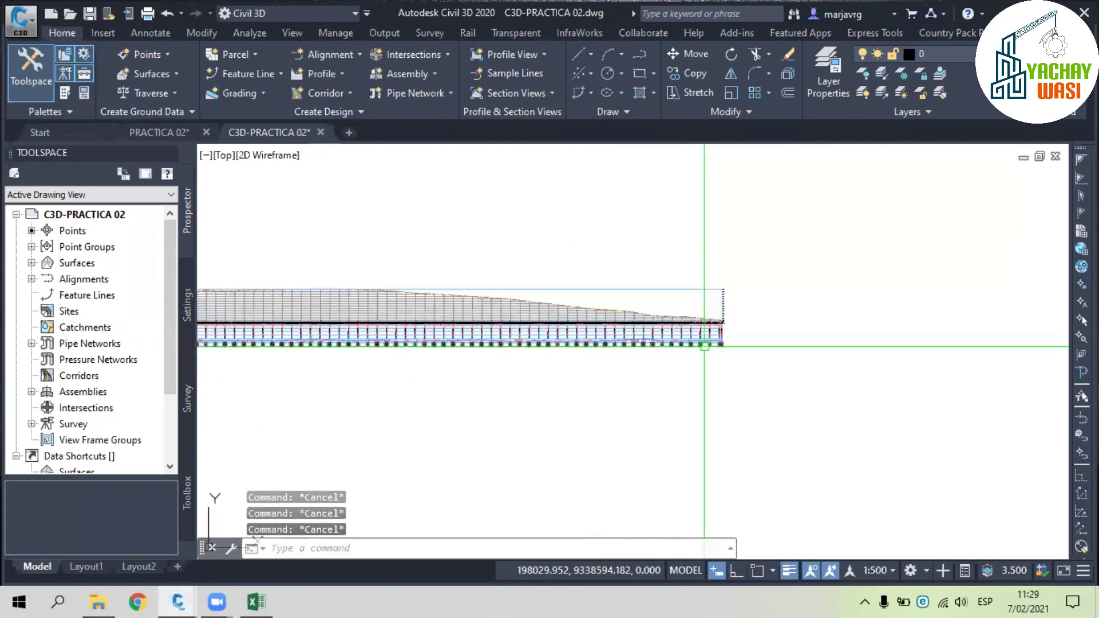
{"action": "scroll", "coordinate": [437, 292], "scroll_direction": "up", "scroll_amount": 5}
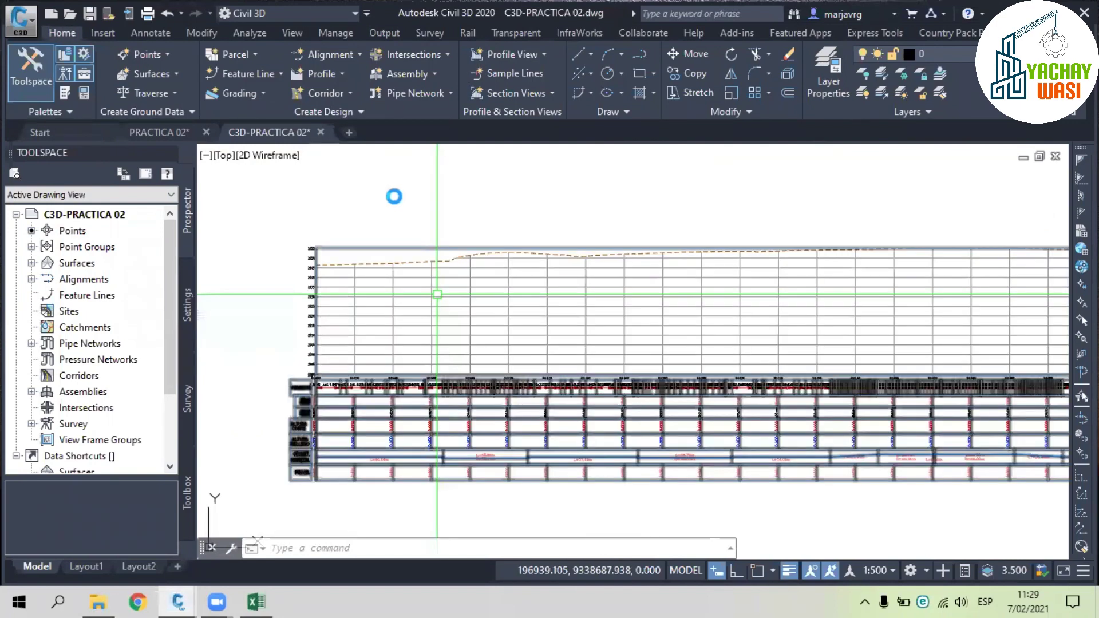
{"action": "key", "text": "ctrl+a"}
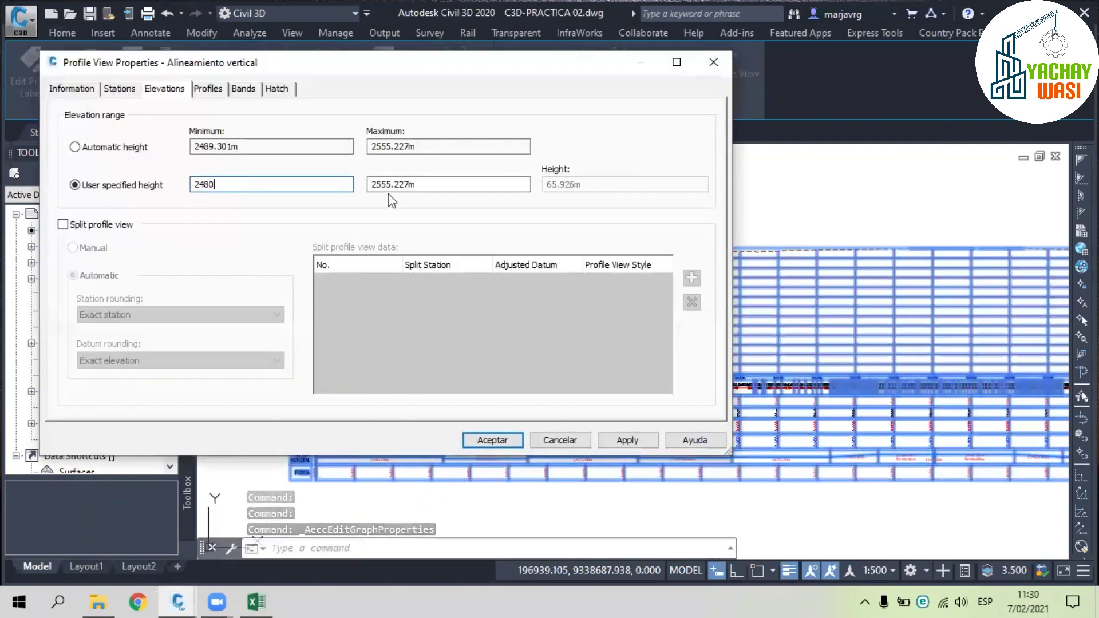
{"action": "left_click", "coordinate": [388, 185]}
{"action": "double_click", "coordinate": [387, 185]}
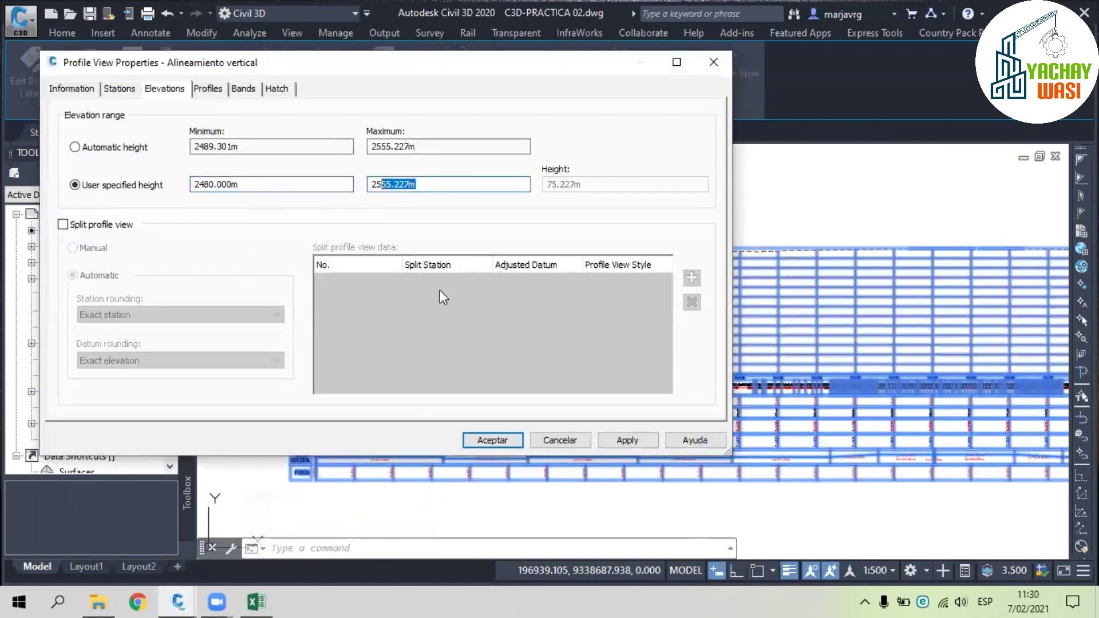
{"action": "type", "text": "2570"}
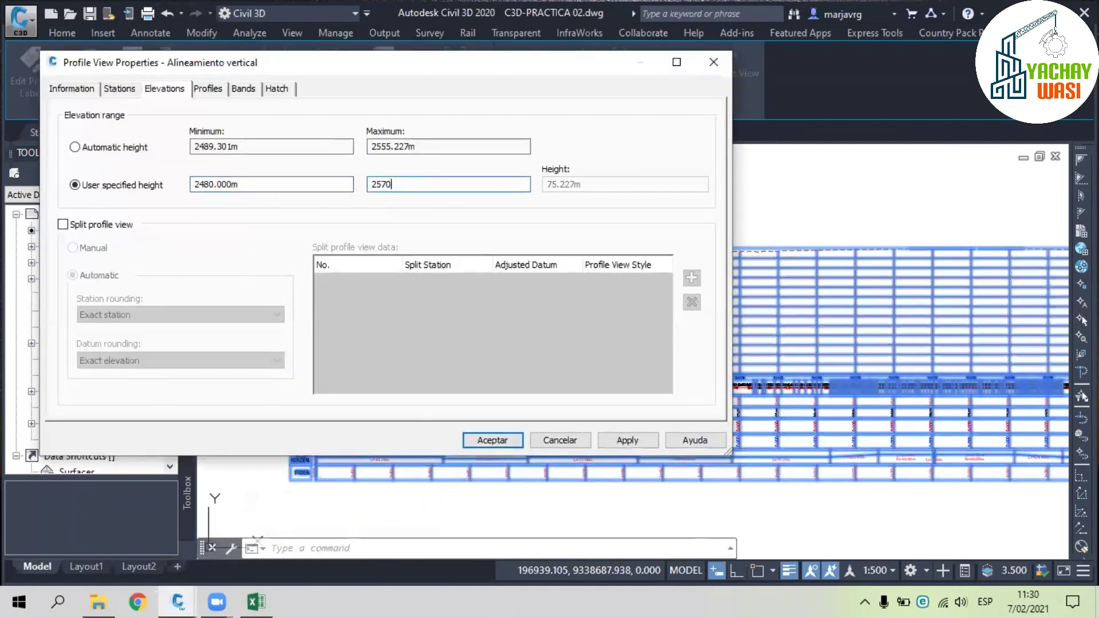
{"action": "left_click", "coordinate": [627, 440]}
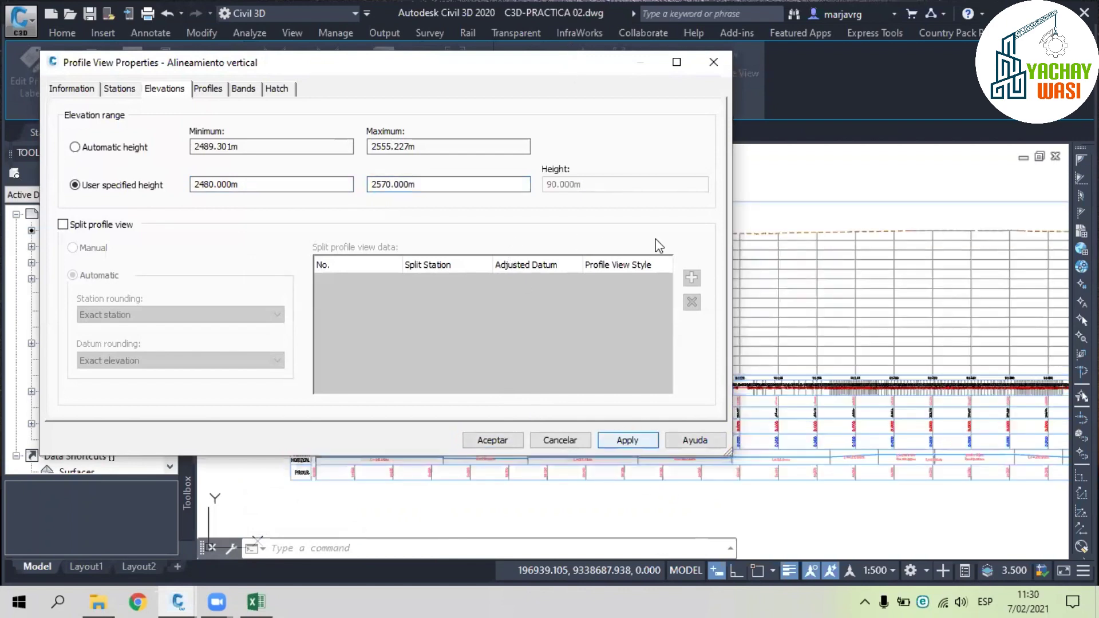
{"action": "left_click_drag", "start_coordinate": [536, 63], "coordinate": [499, 125]}
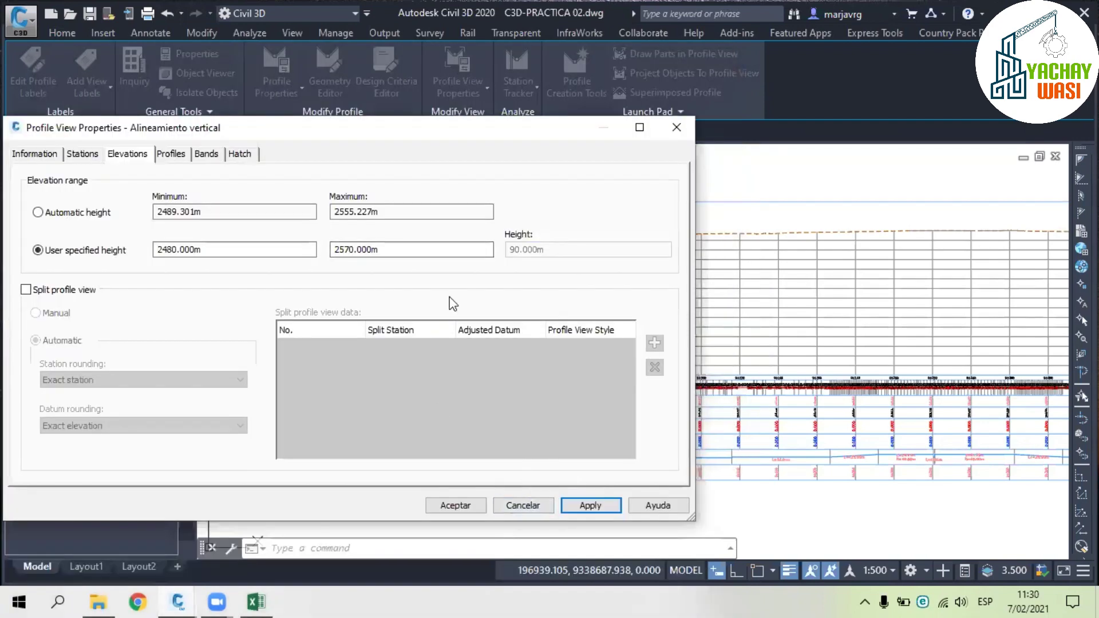
{"action": "left_click", "coordinate": [472, 506]}
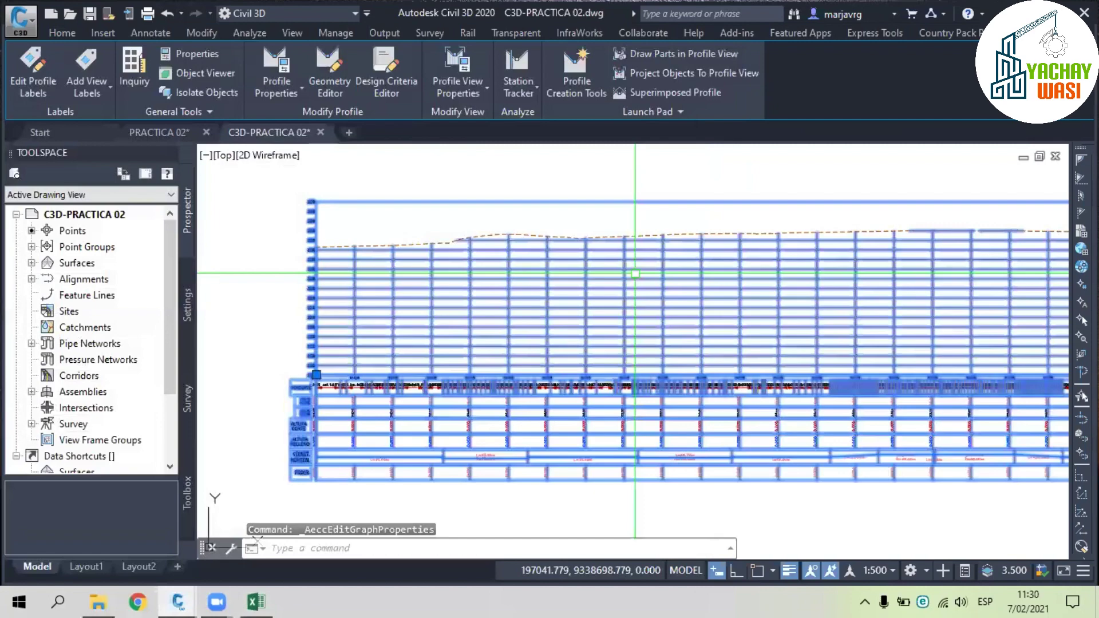
- Deselect the profile view and inspect the terrain line at its end, around stations 1+100 to 1+180
{"action": "scroll", "coordinate": [846, 303], "scroll_direction": "up", "scroll_amount": 5}
{"action": "middle_click_drag", "start_coordinate": [860, 223], "coordinate": [871, 262]}
{"action": "key", "text": "Escape"}
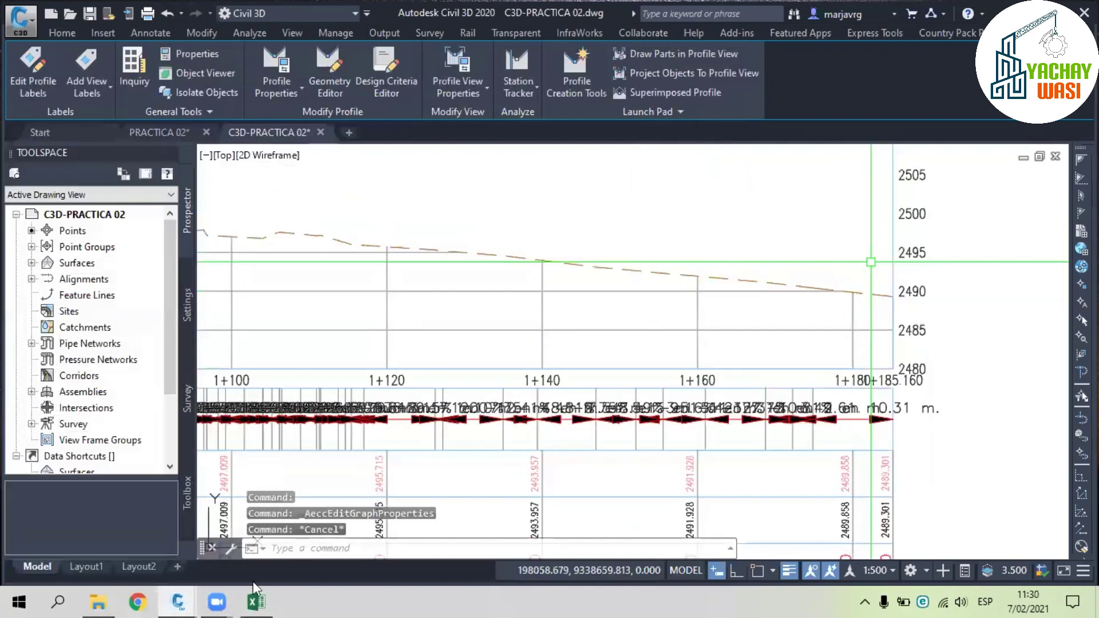
{"action": "scroll", "coordinate": [870, 263], "scroll_direction": "down", "scroll_amount": 5}
{"action": "scroll", "coordinate": [869, 298], "scroll_direction": "down", "scroll_amount": 2}
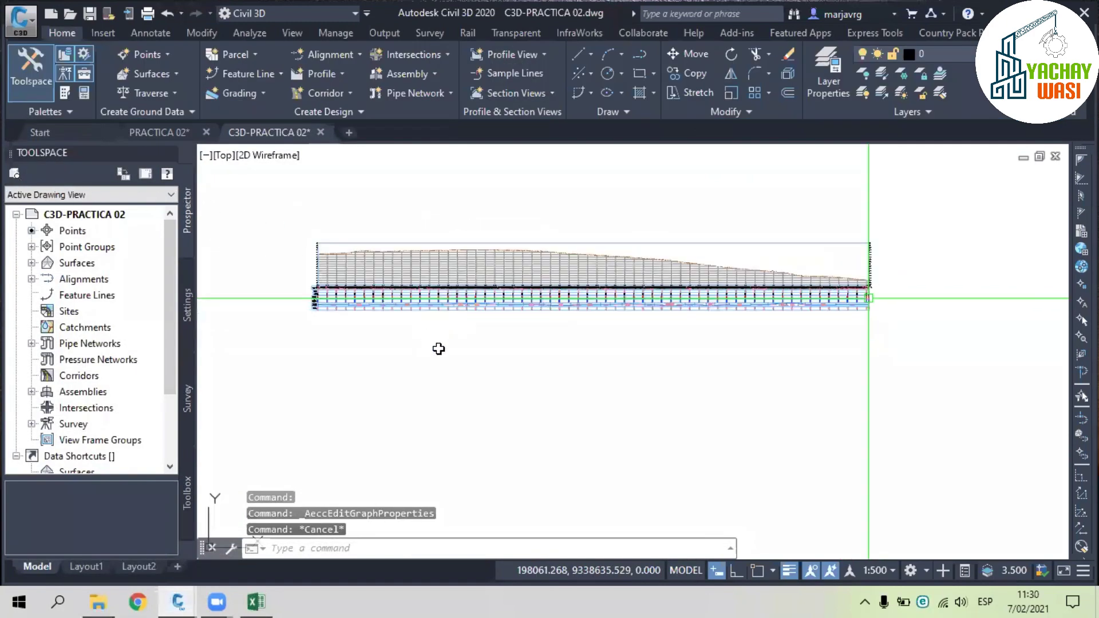
- Switch to the Long_Minima_CurvaVertical_3ra_clase.csv workbook in Excel and autofit the width of all its columns
{"action": "key", "text": "alt+Tab"}
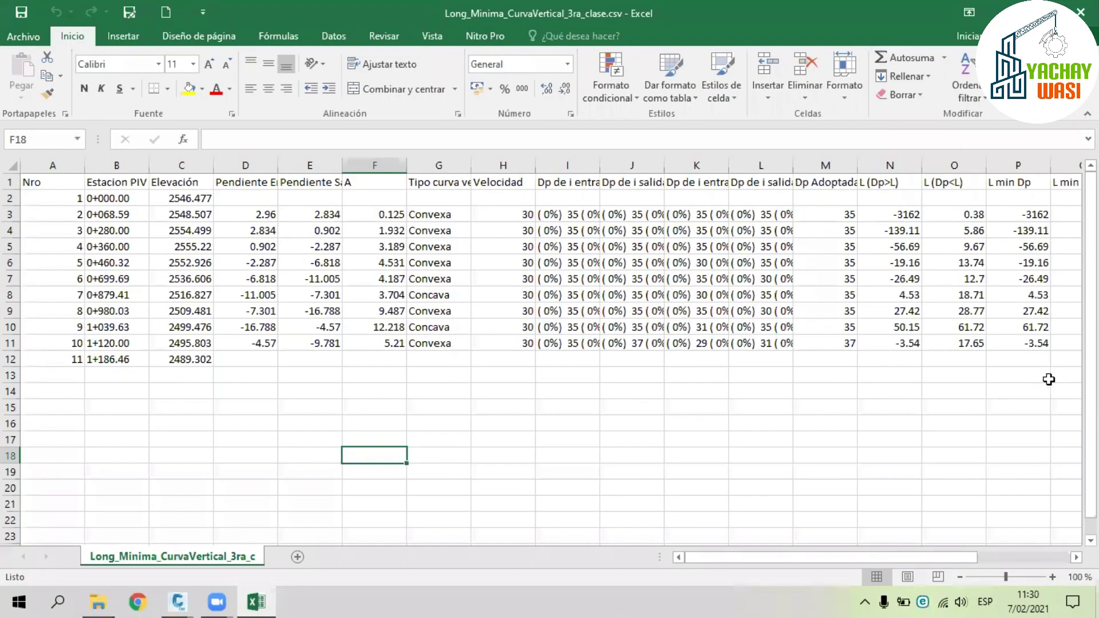
{"action": "left_click_drag", "start_coordinate": [53, 198], "coordinate": [977, 351]}
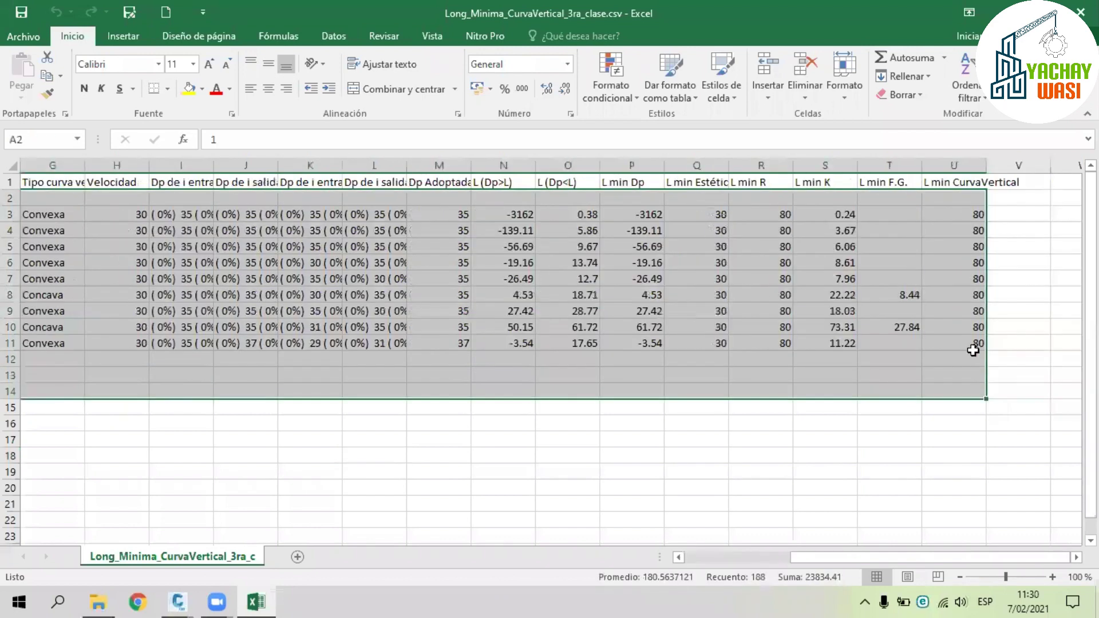
{"action": "left_click", "coordinate": [11, 170]}
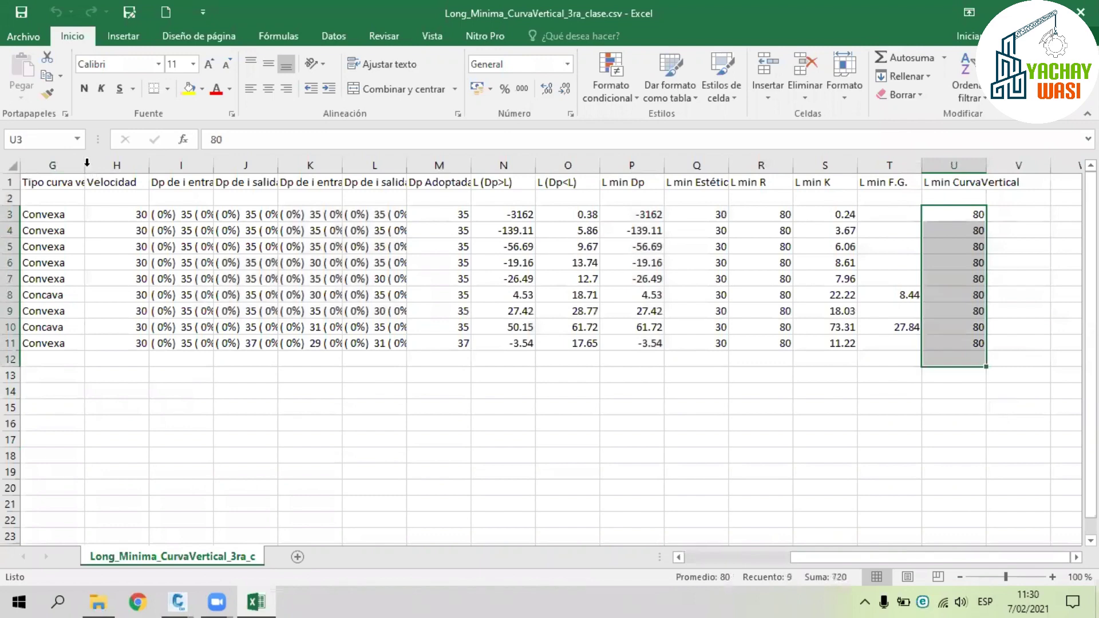
{"action": "key", "text": "alt+h"}
{"action": "key", "text": "o"}
{"action": "key", "text": "i"}
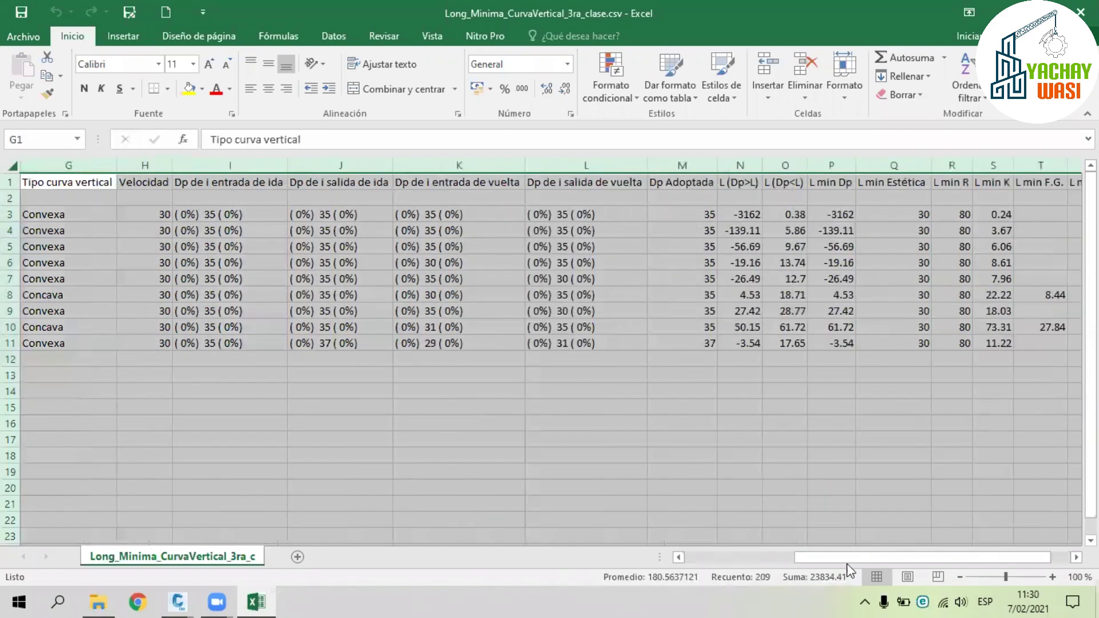
{"action": "left_click", "coordinate": [459, 344]}
- Review the minimum vertical curve lengths and PIV elevations in the table, and return to Civil 3D to view the profile
{"action": "left_click_drag", "start_coordinate": [855, 554], "coordinate": [916, 553]}
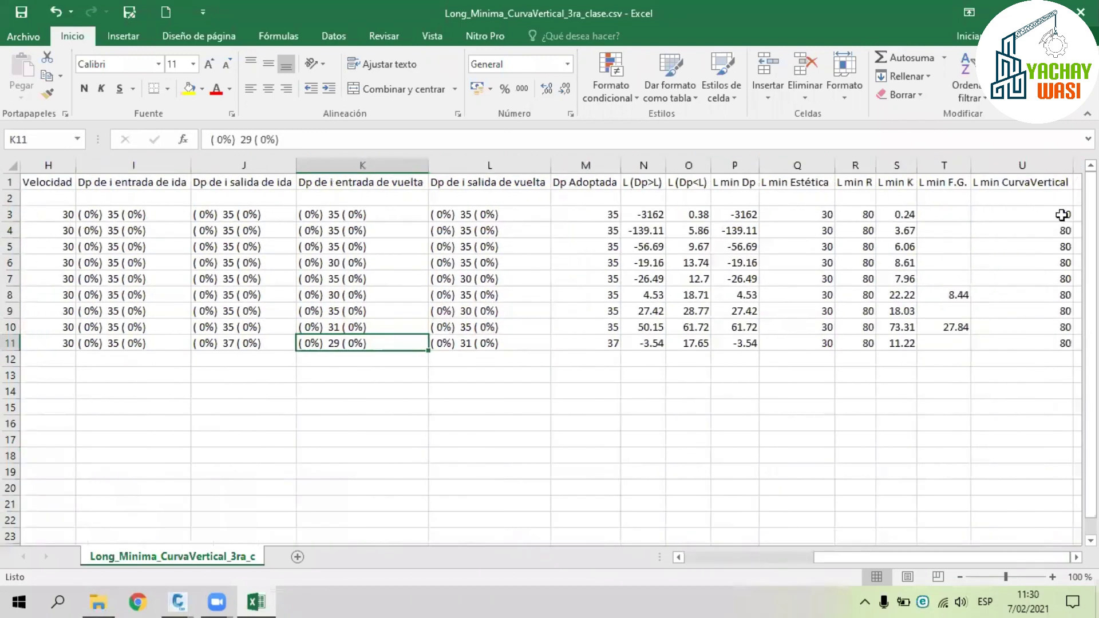
{"action": "left_click_drag", "start_coordinate": [1064, 215], "coordinate": [1068, 344]}
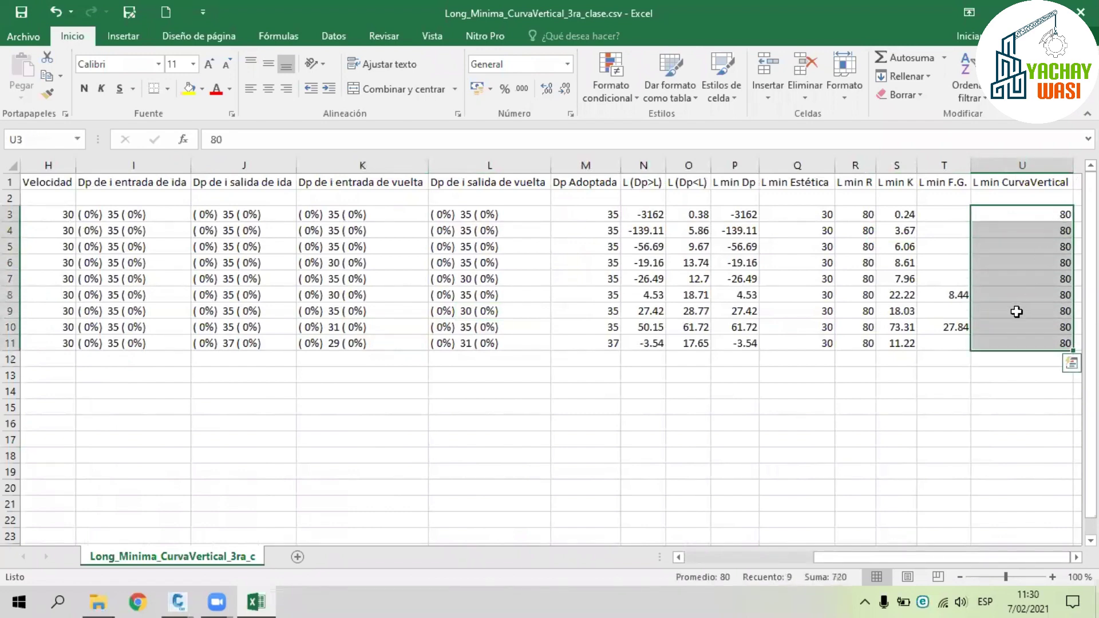
{"action": "left_click_drag", "start_coordinate": [936, 558], "coordinate": [922, 557]}
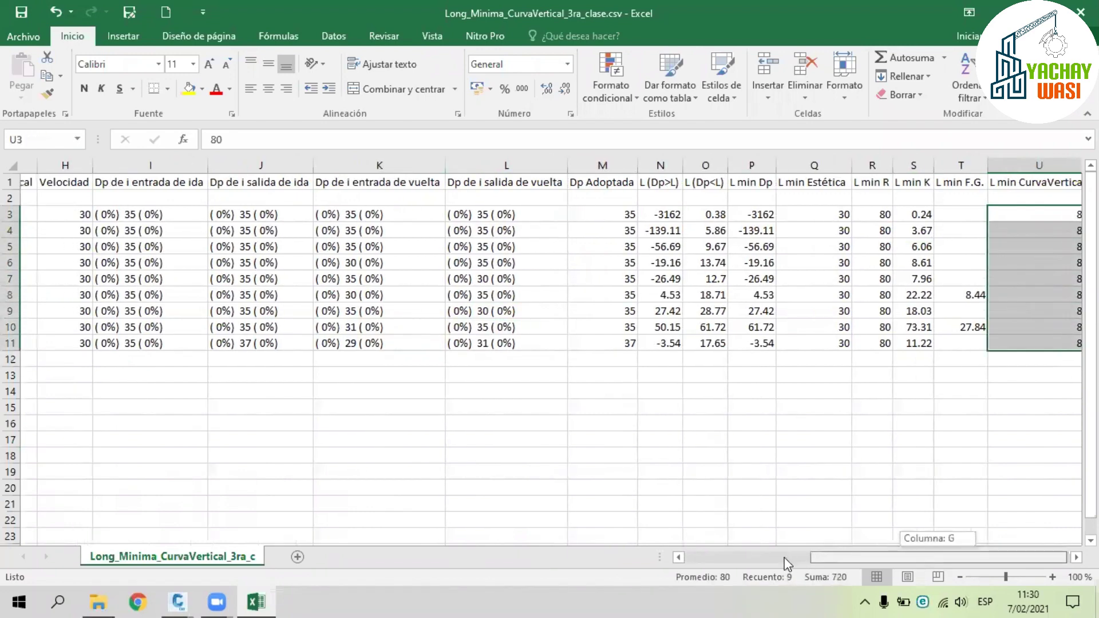
{"action": "scroll", "coordinate": [115, 241], "scroll_direction": "left", "scroll_amount": 3}
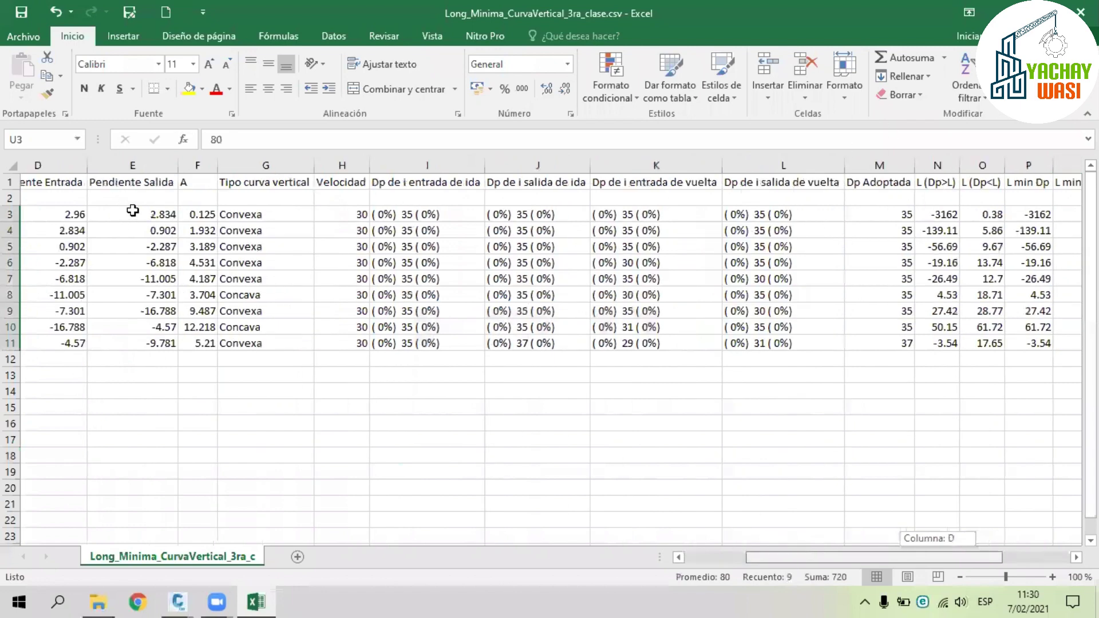
{"action": "left_click_drag", "start_coordinate": [874, 557], "coordinate": [813, 558]}
{"action": "left_click_drag", "start_coordinate": [143, 198], "coordinate": [147, 358]}
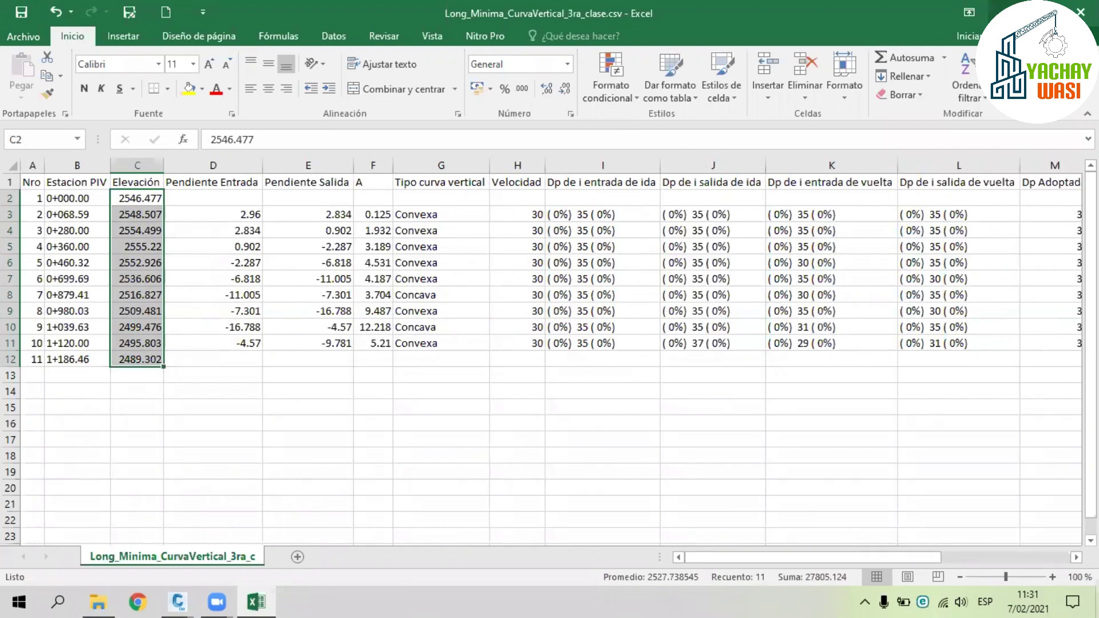
{"action": "key", "text": "alt+Tab"}
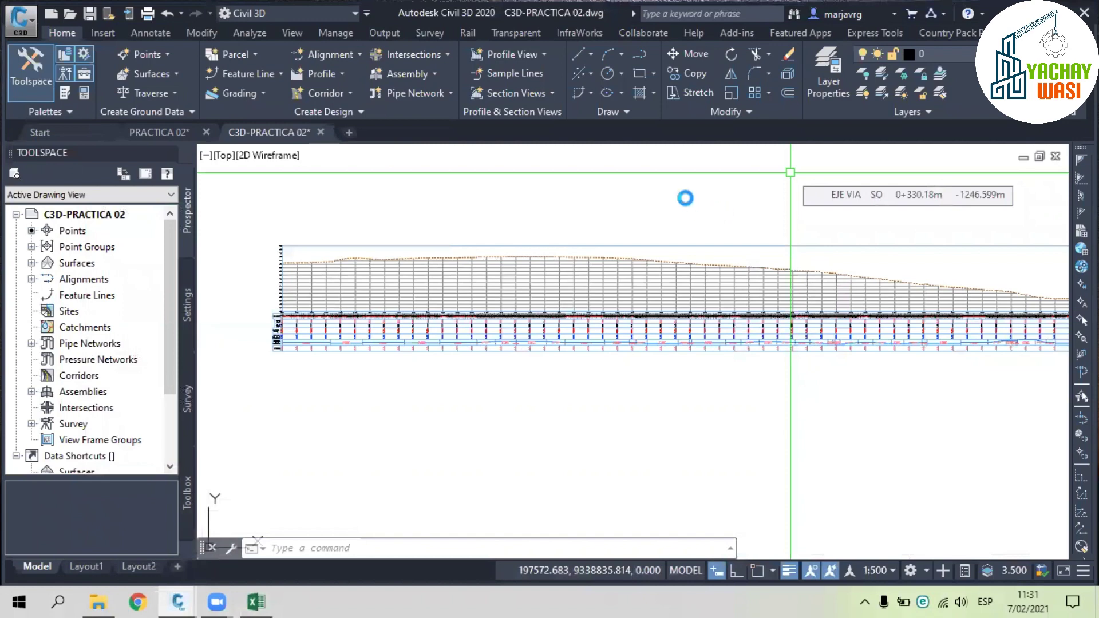
{"action": "middle_click_drag", "start_coordinate": [749, 218], "coordinate": [697, 203]}
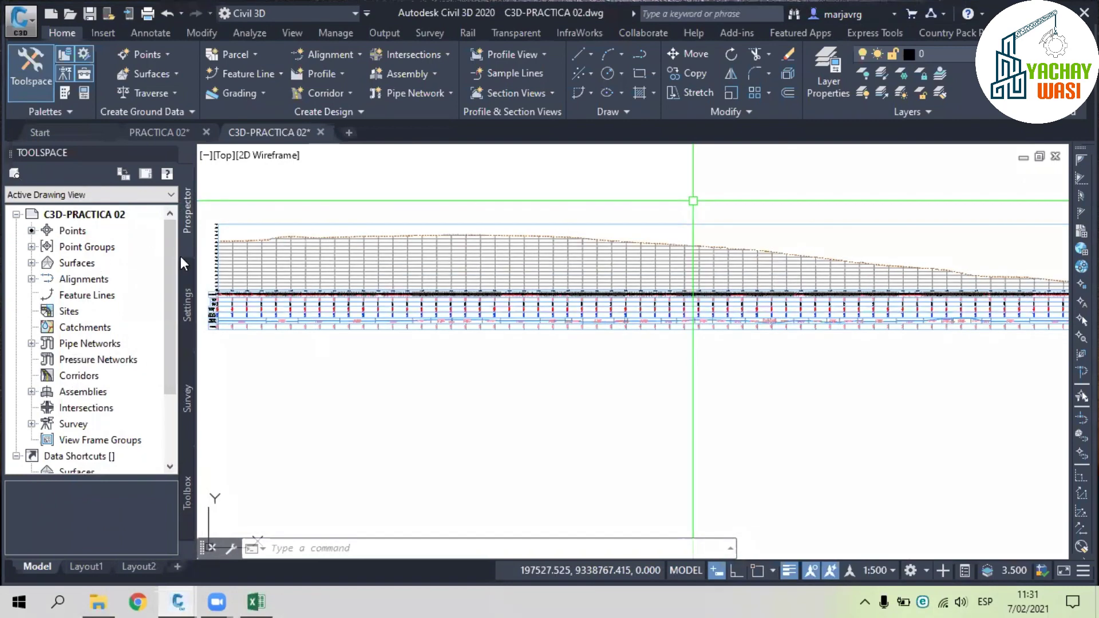
- Switch to Excel and remove every "+" from the Estacion PIV values in B2:B12 with find and replace
{"action": "key", "text": "alt+Tab"}
{"action": "key", "text": "ctrl+shift+Down"}
{"action": "key", "text": "ctrl+b"}
{"action": "left_click", "coordinate": [214, 273]}
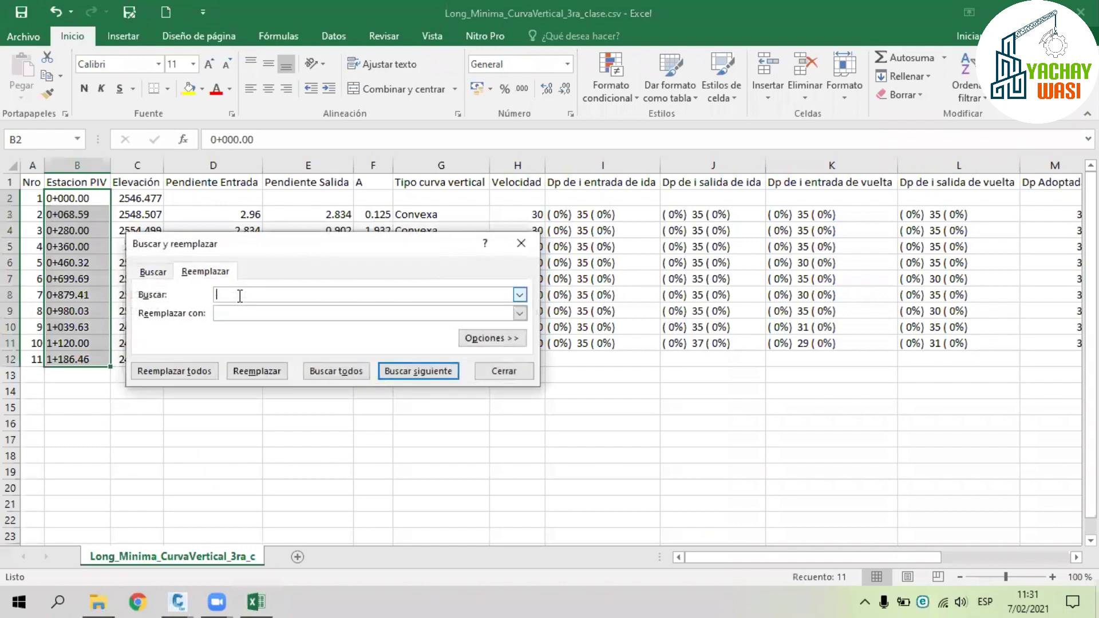
{"action": "type", "text": "+"}
{"action": "left_click", "coordinate": [173, 376]}
{"action": "left_click", "coordinate": [173, 372]}
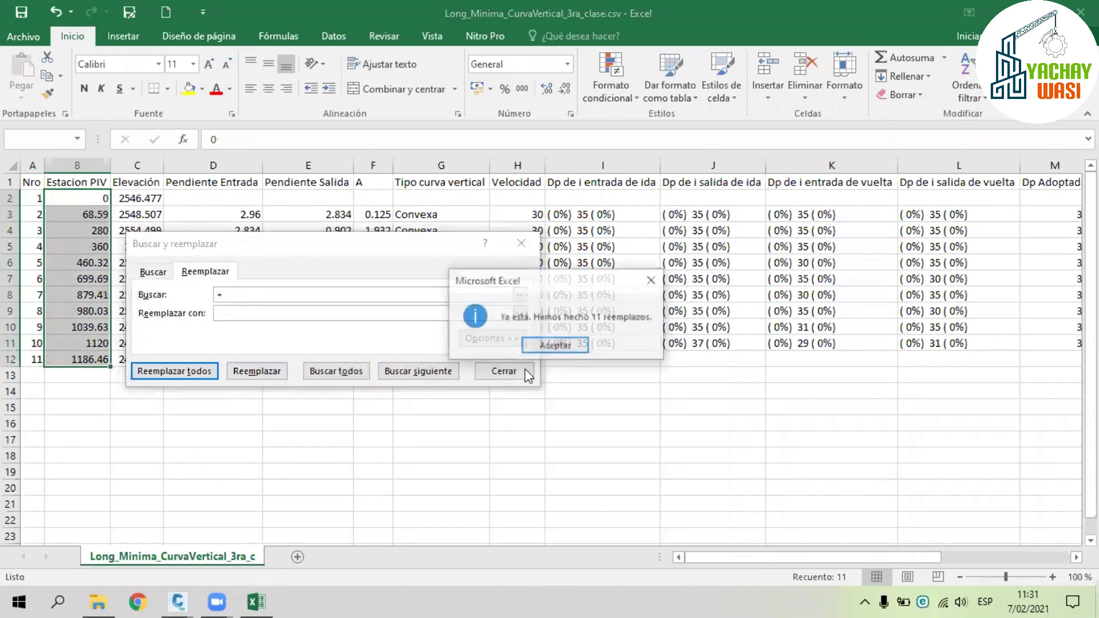
{"action": "key", "text": "Return"}
{"action": "key", "text": "Return"}
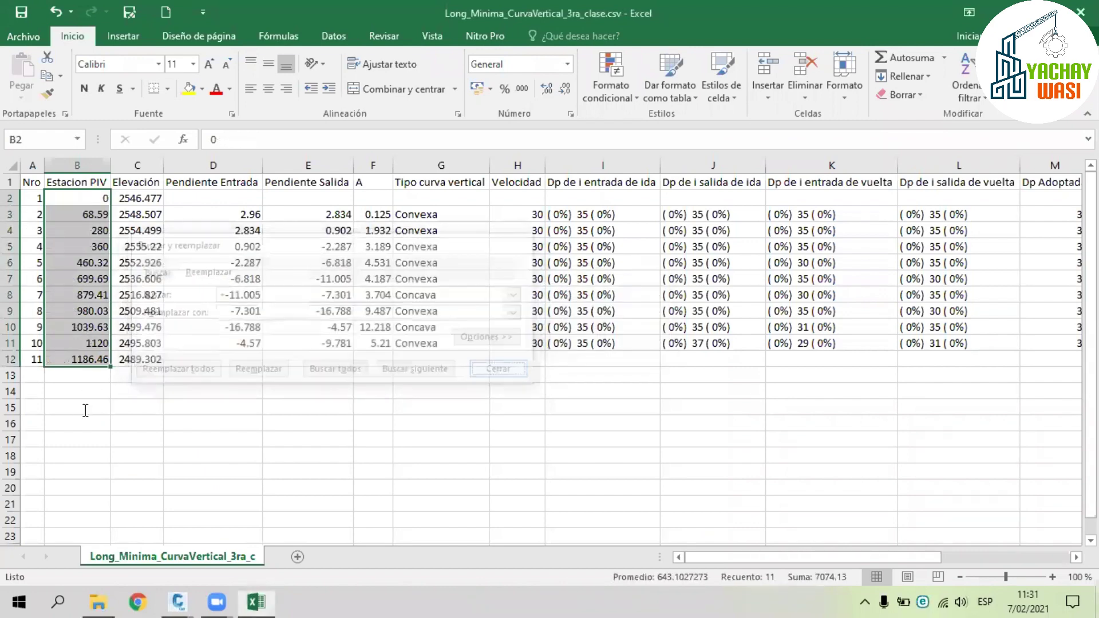
- Enter a CONCATENAR formula in cell B15 that joins B2 with a comma separator
{"action": "left_click", "coordinate": [86, 409]}
{"action": "type", "text": "+CONC"}
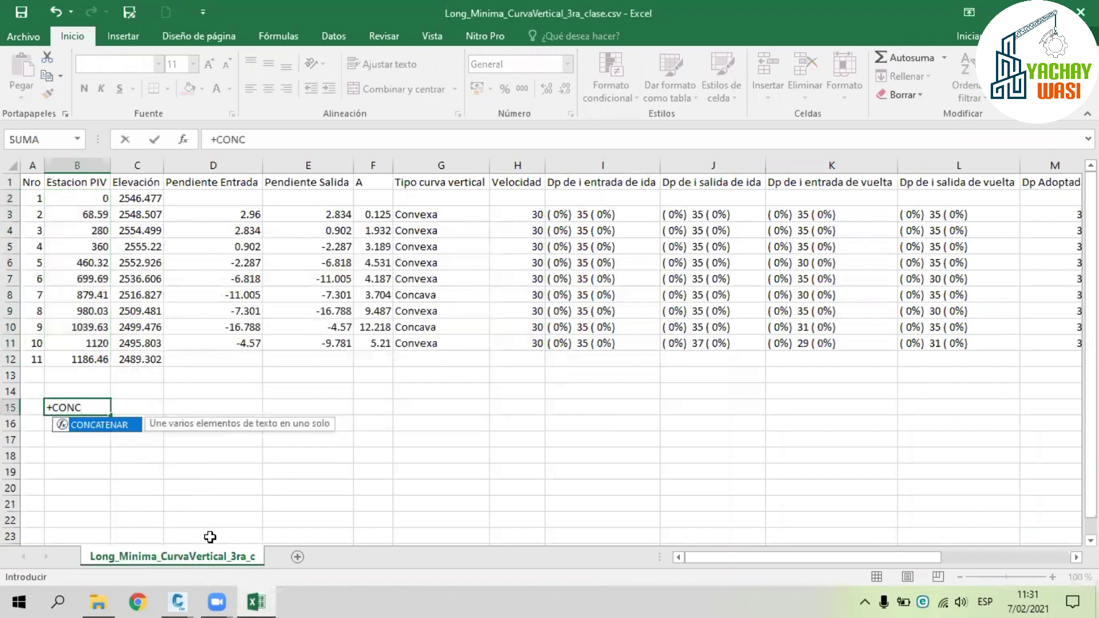
{"action": "double_click", "coordinate": [114, 426]}
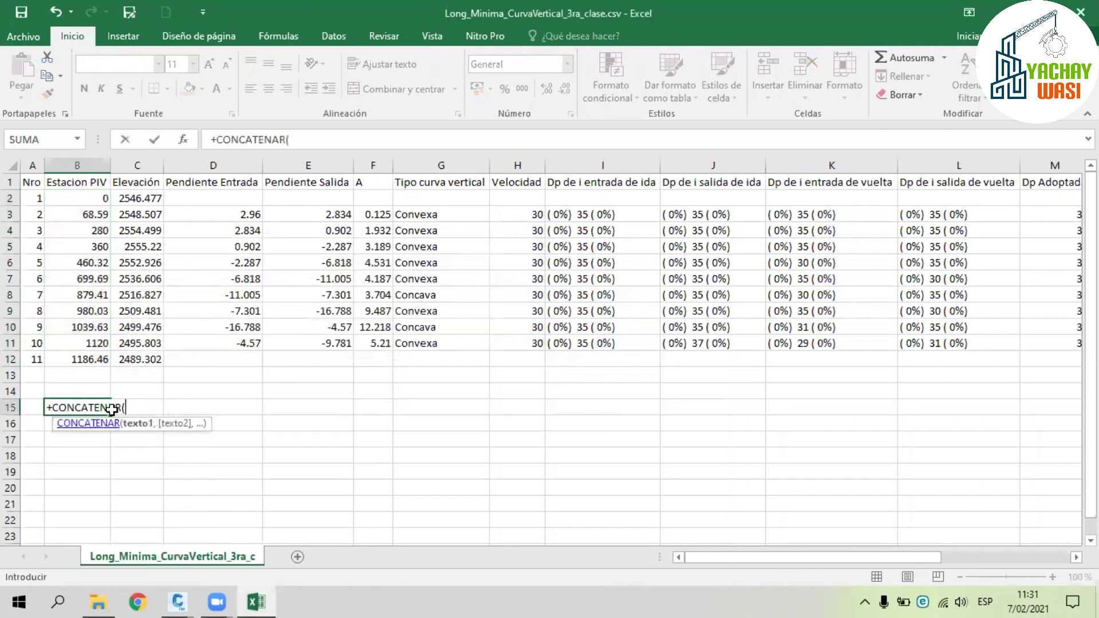
{"action": "left_click", "coordinate": [97, 197]}
{"action": "type", "text": ",\","}
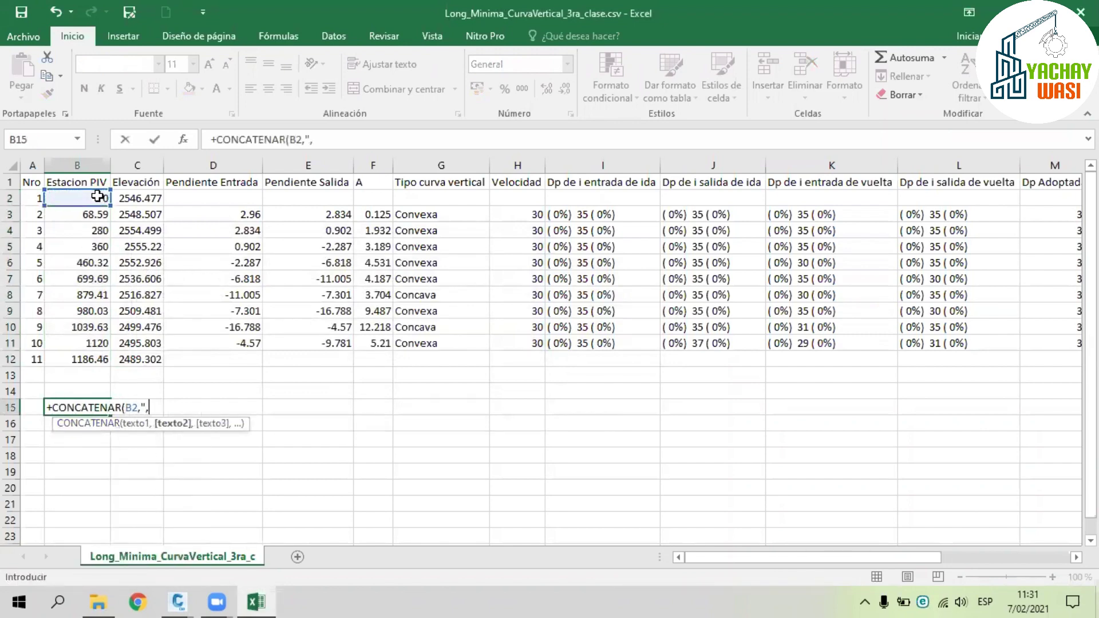
{"action": "left_click", "coordinate": [144, 198]}
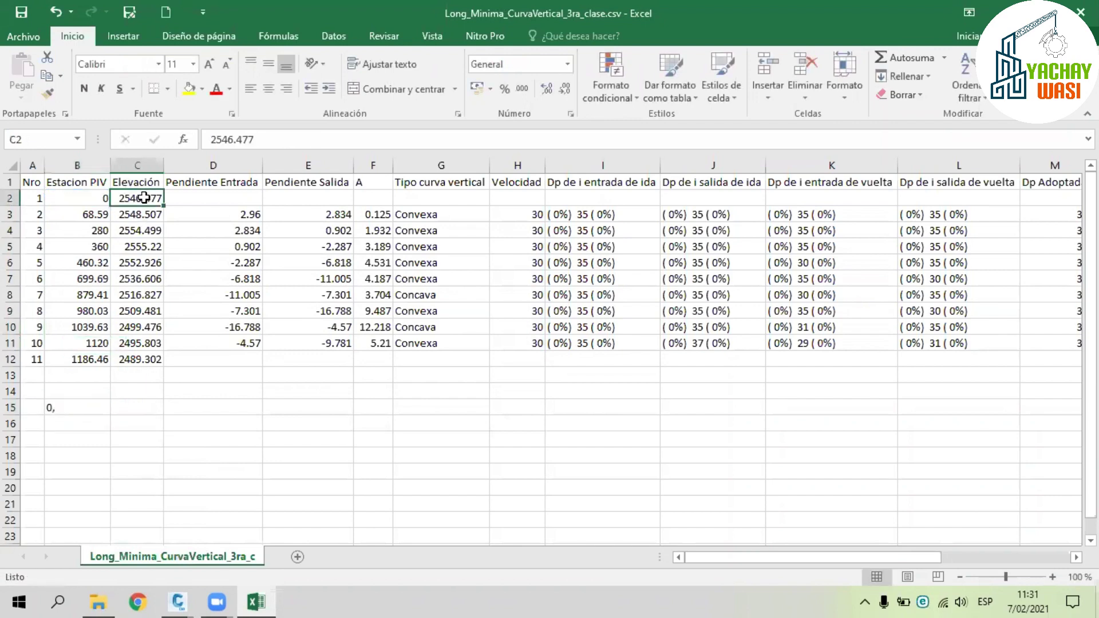
- Extend the B15 formula with the elevation in C2 as the third CONCATENAR argument
{"action": "left_click", "coordinate": [54, 407]}
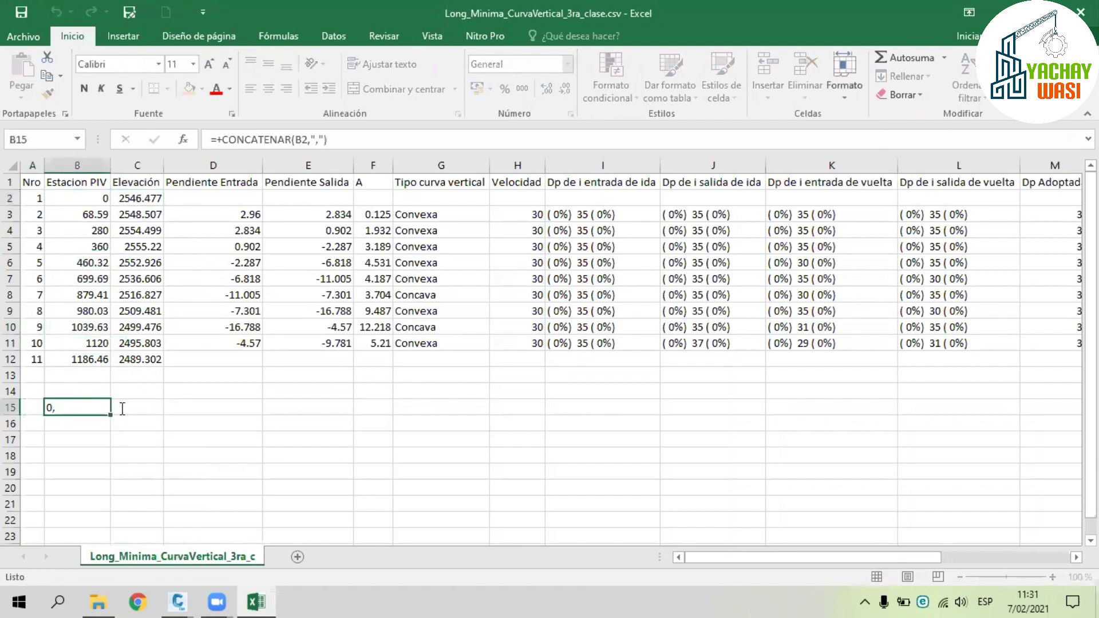
{"action": "double_click", "coordinate": [58, 408]}
{"action": "left_click", "coordinate": [157, 408]}
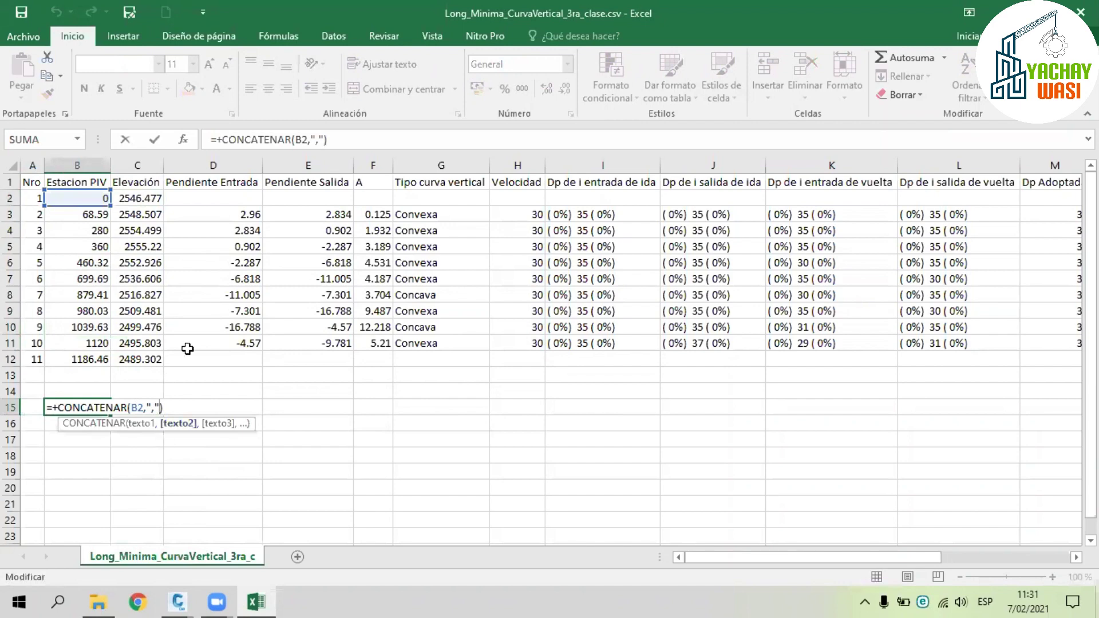
{"action": "type", "text": ","}
{"action": "left_click", "coordinate": [141, 198]}
{"action": "key", "text": "Return"}
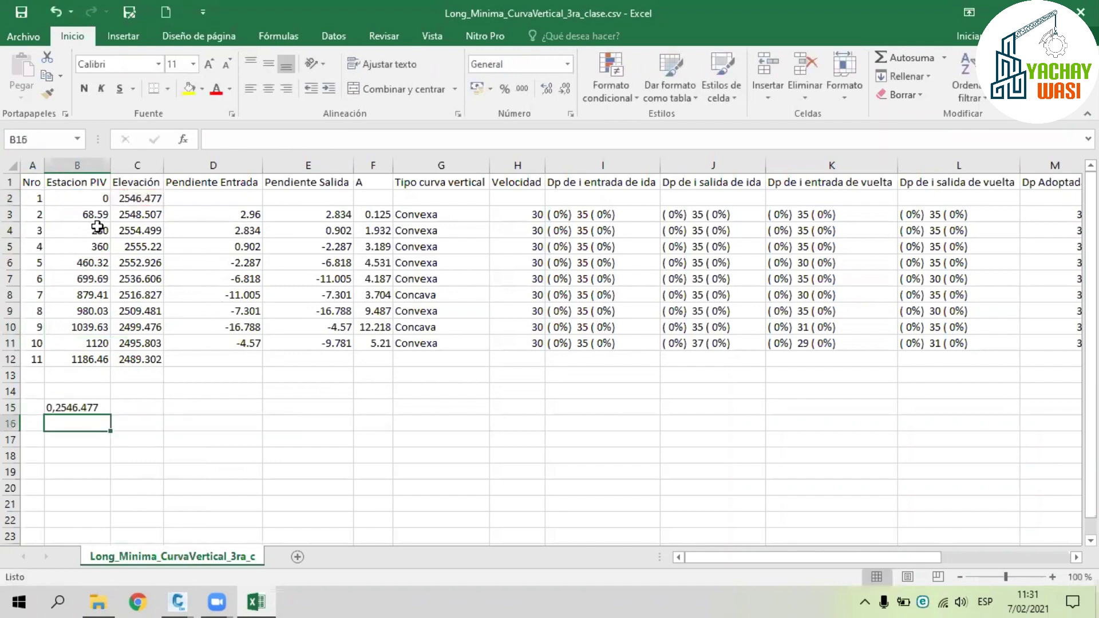
- Fill the B15 formula down through B25 and clear the surplus results in B26:B28
{"action": "left_click", "coordinate": [104, 407]}
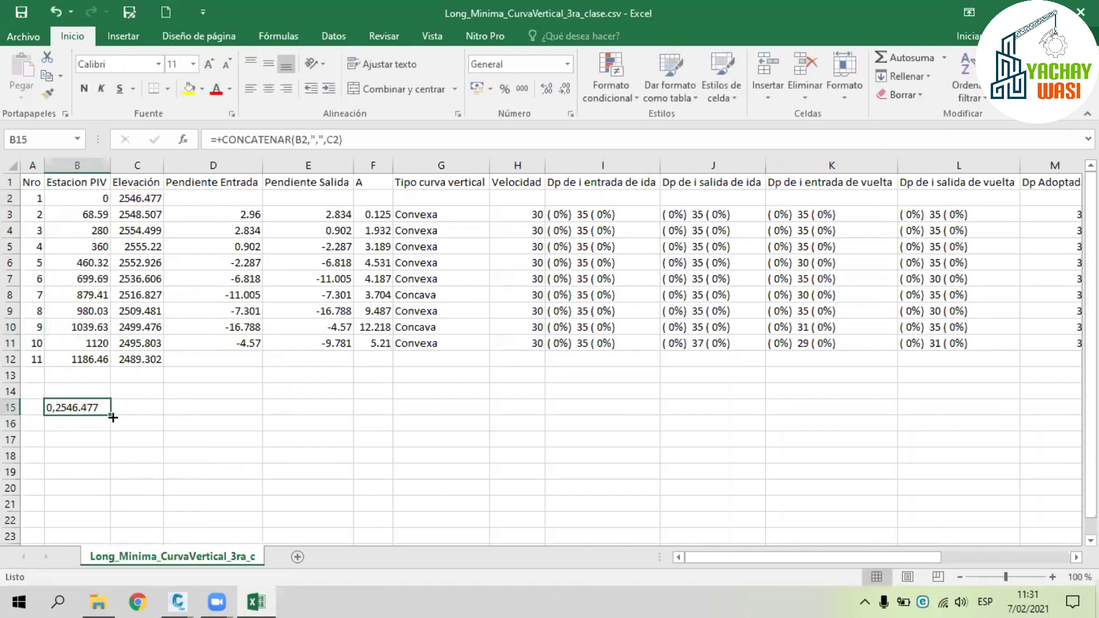
{"action": "left_click_drag", "start_coordinate": [112, 417], "coordinate": [113, 536]}
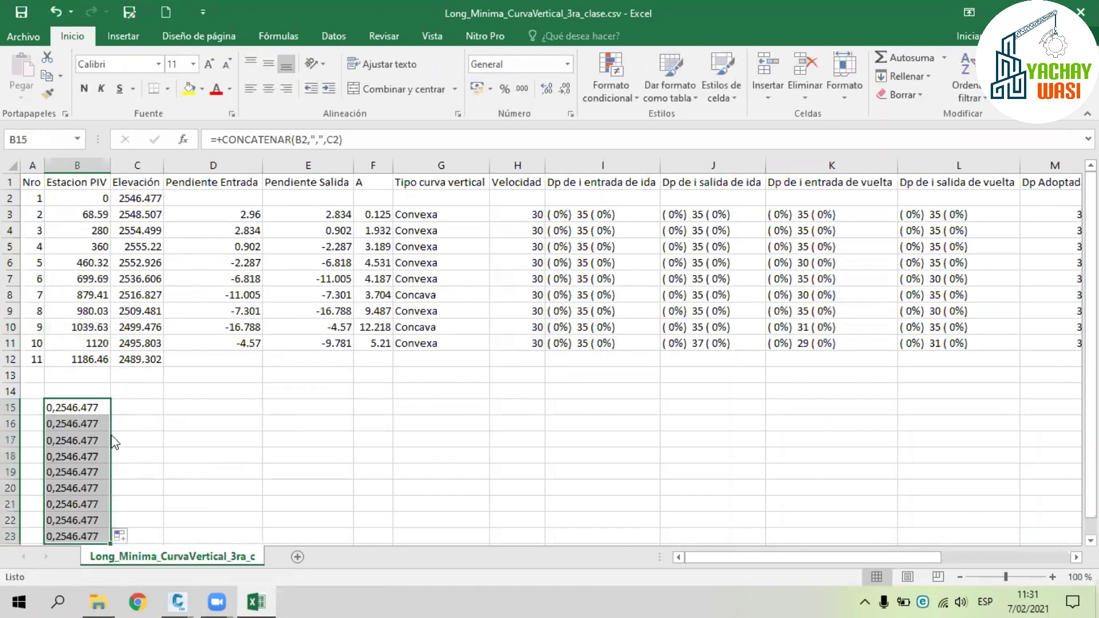
{"action": "left_click_drag", "start_coordinate": [110, 543], "coordinate": [98, 474]}
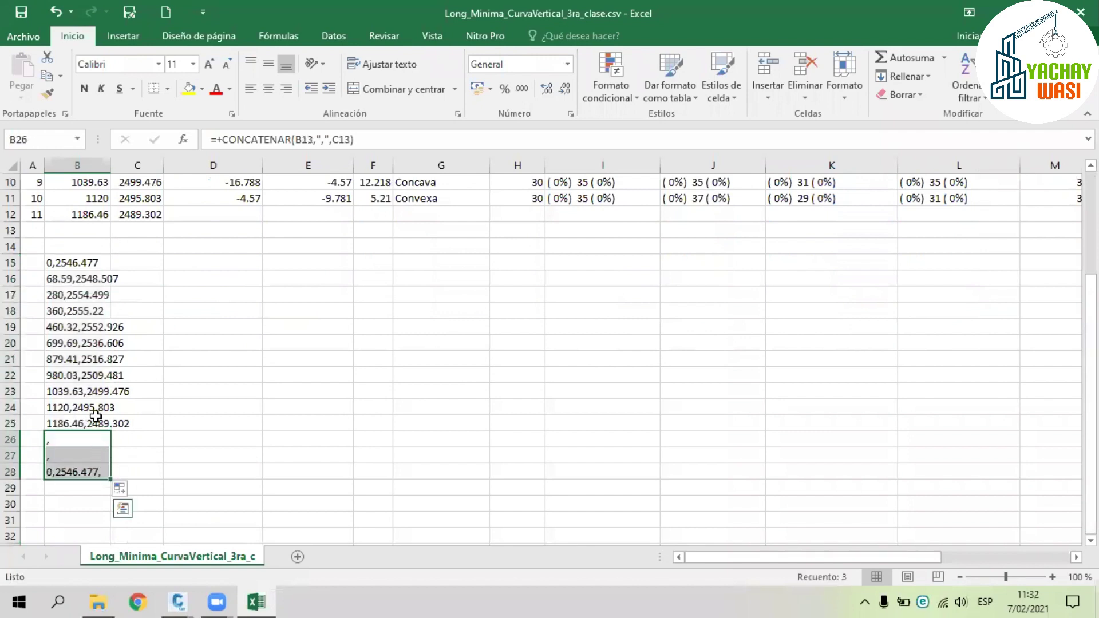
{"action": "key", "text": "Delete"}
{"action": "double_click", "coordinate": [89, 424]}
{"action": "key", "text": "Escape"}
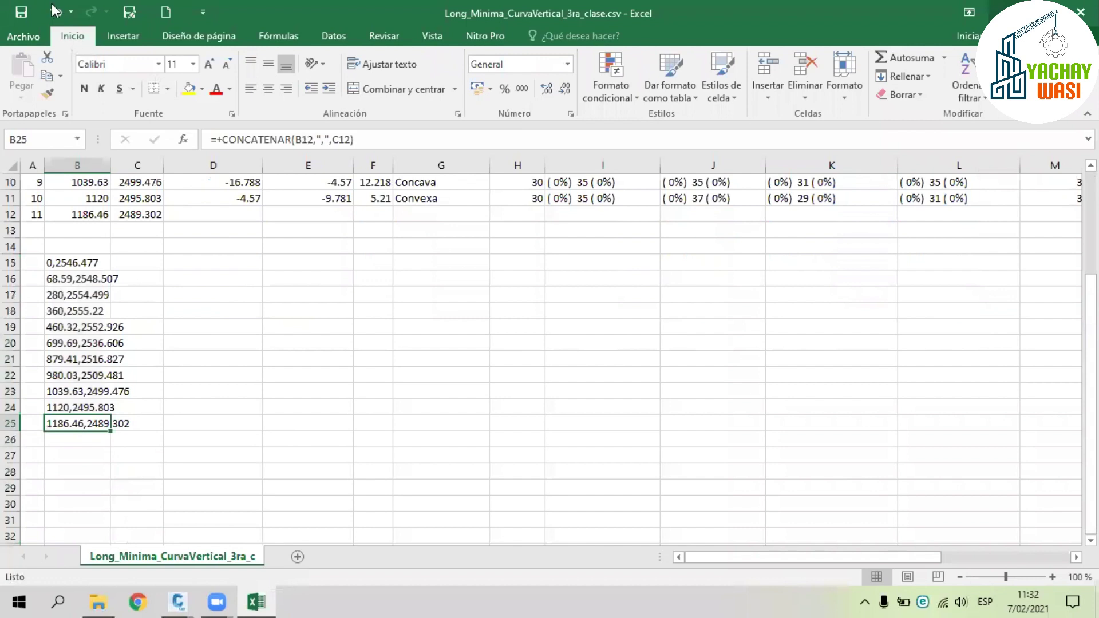
- Copy the coordinate pairs in B15:B25 and switch to Drawing2 in Civil 3D
{"action": "left_click_drag", "start_coordinate": [77, 263], "coordinate": [91, 425]}
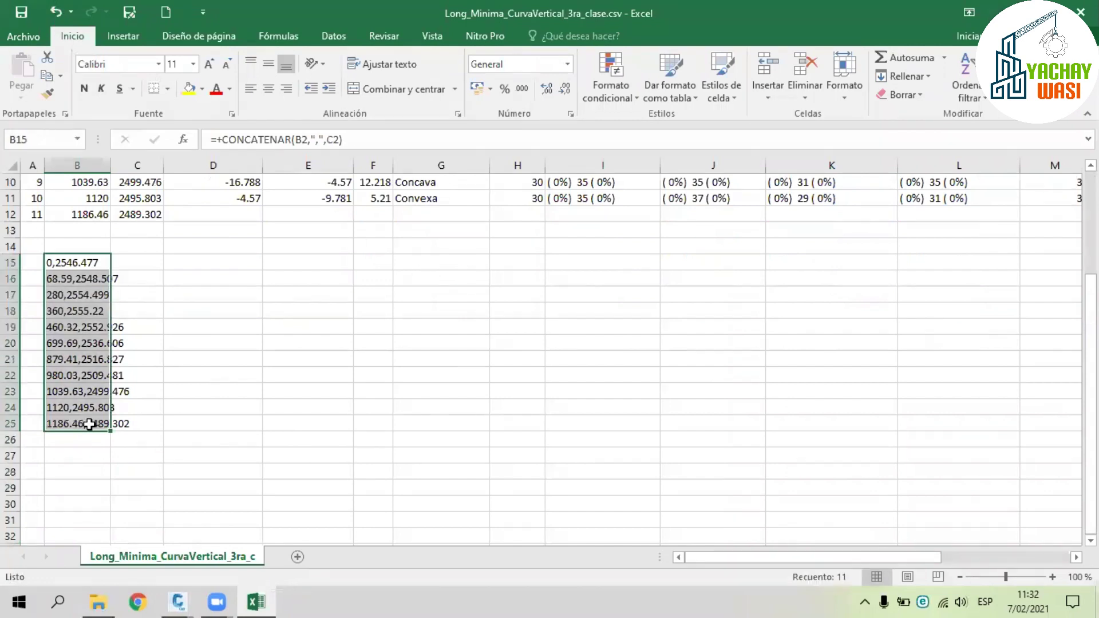
{"action": "key", "text": "ctrl+c"}
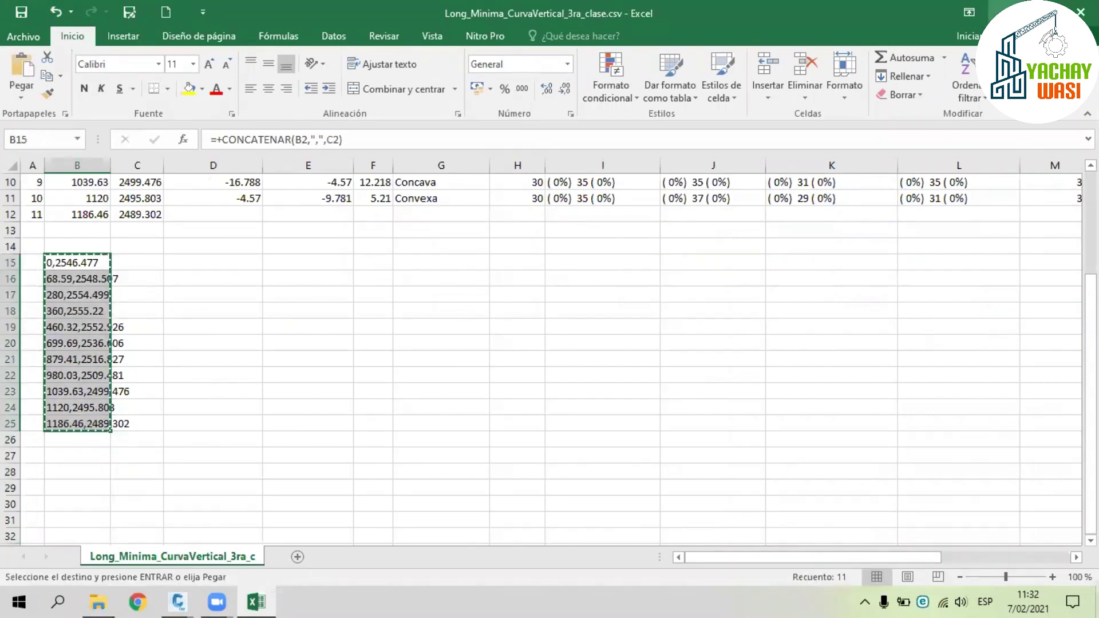
{"action": "left_click", "coordinate": [969, 12]}
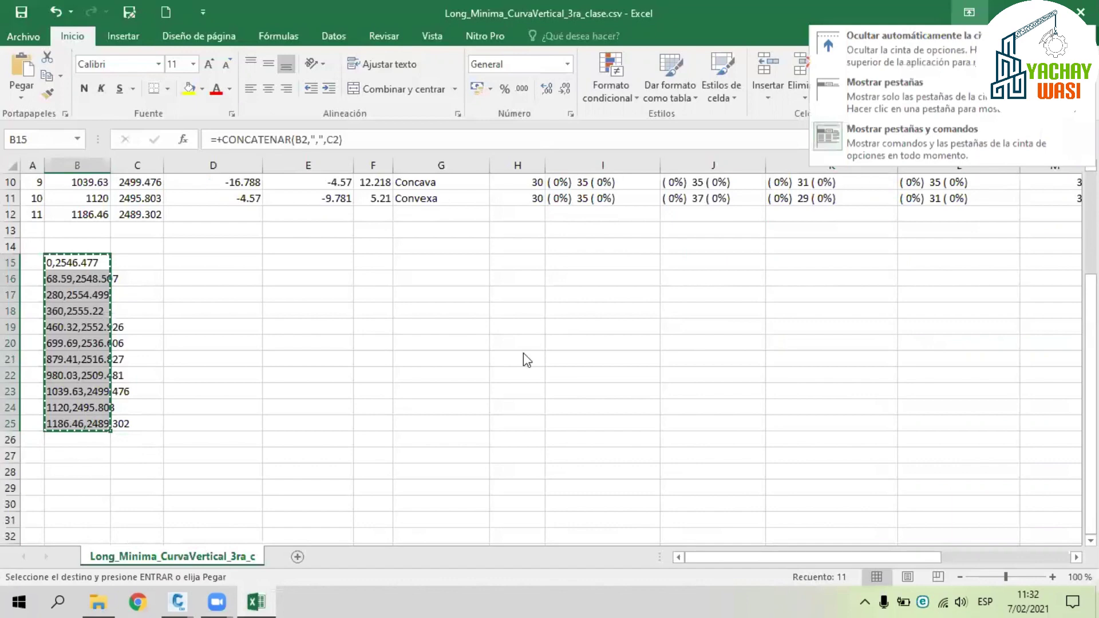
{"action": "left_click", "coordinate": [1006, 12]}
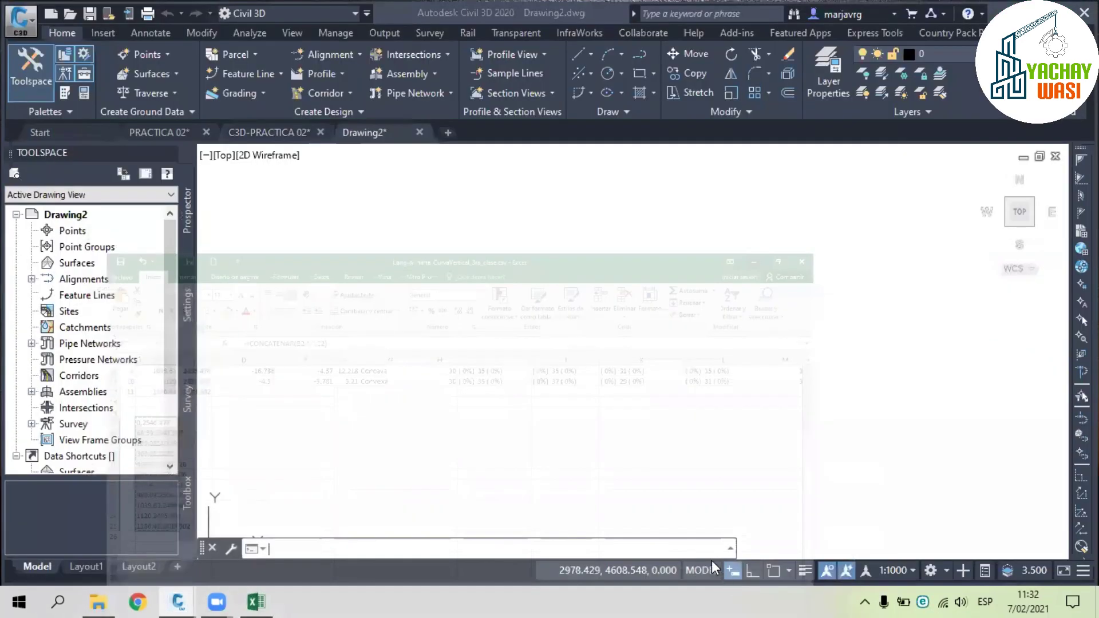
- Draw a polyline in Drawing2 using the copied station and elevation pairs as its vertices
{"action": "type", "text": "pl"}
{"action": "key", "text": "Return"}
{"action": "key", "text": "ctrl+v"}
{"action": "left_click", "coordinate": [336, 429]}
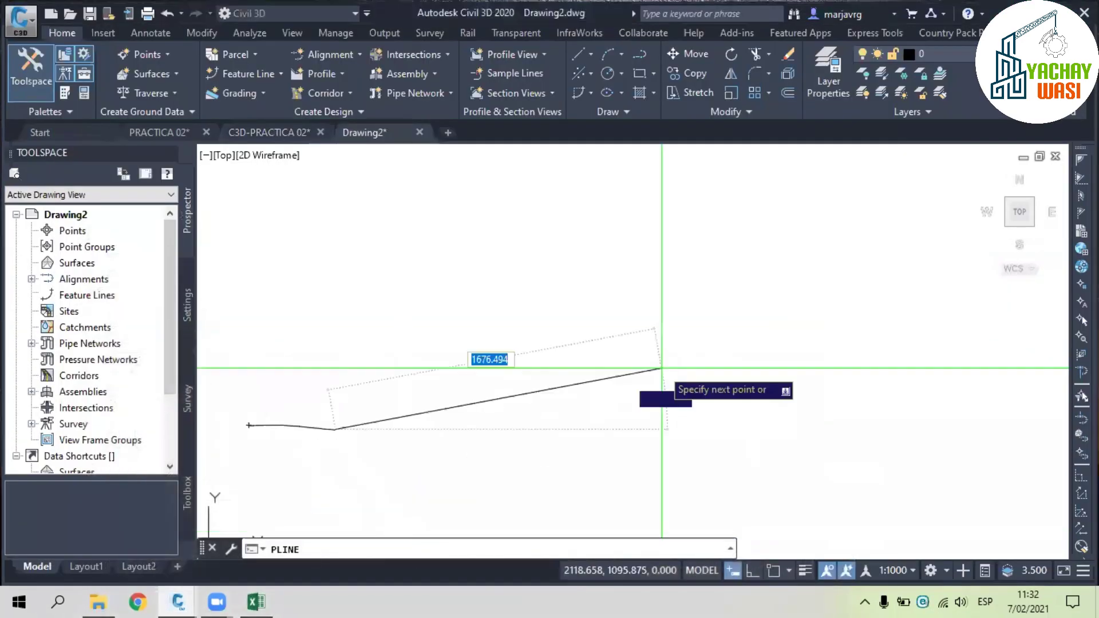
{"action": "key", "text": "Escape"}
- Hide the ViewCube in the Drawing2 viewport
{"action": "scroll", "coordinate": [301, 422], "scroll_direction": "up", "scroll_amount": 5}
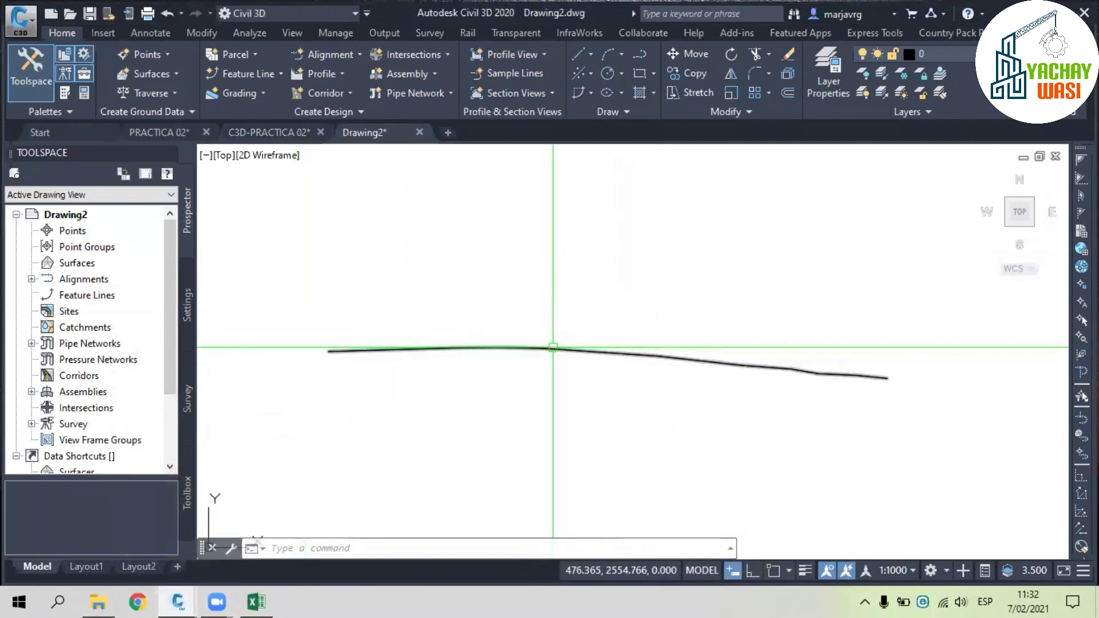
{"action": "middle_click_drag", "start_coordinate": [554, 347], "coordinate": [562, 329]}
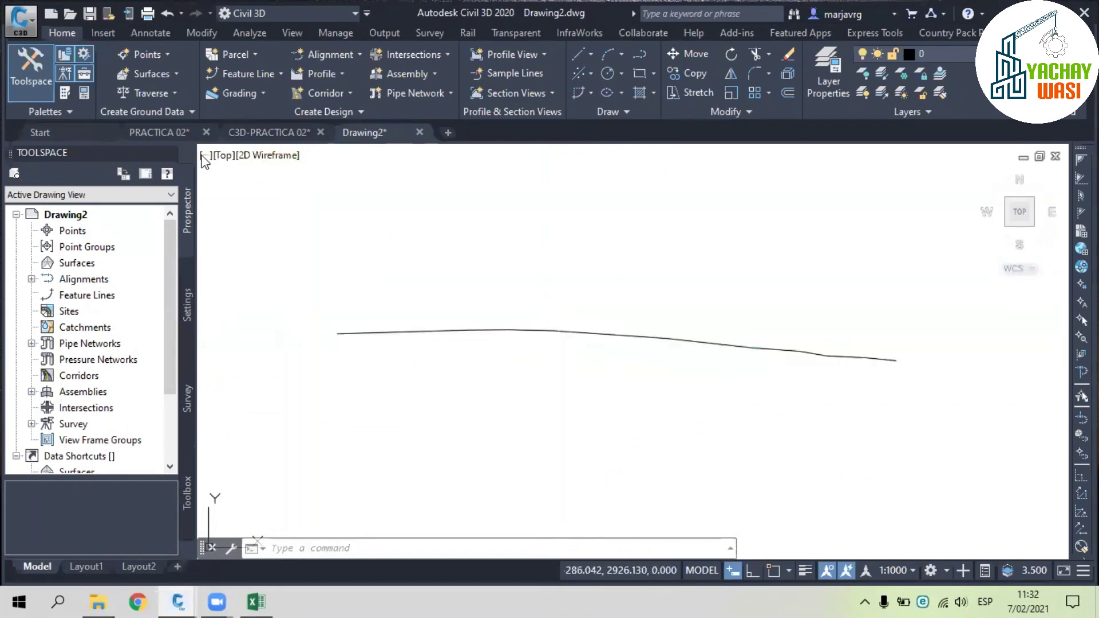
{"action": "left_click", "coordinate": [205, 155]}
{"action": "left_click", "coordinate": [251, 213]}
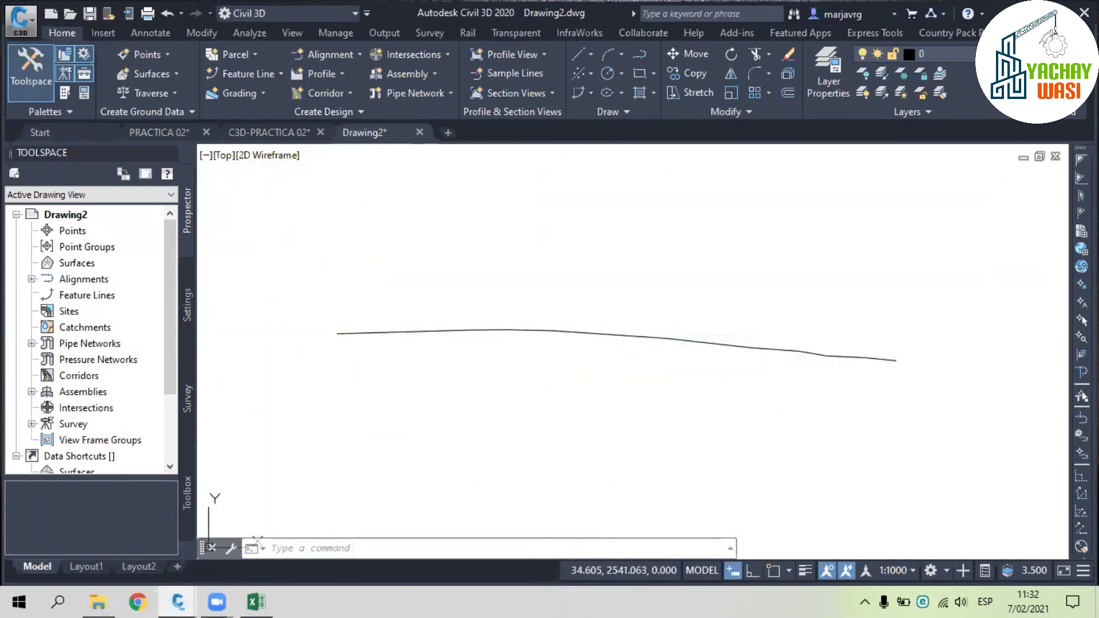
- Copy the polyline with its starting endpoint as base point and switch to the C3D-PRACTICA 02 drawing
{"action": "left_click", "coordinate": [337, 334]}
{"action": "key", "text": "ctrl+shift+c"}
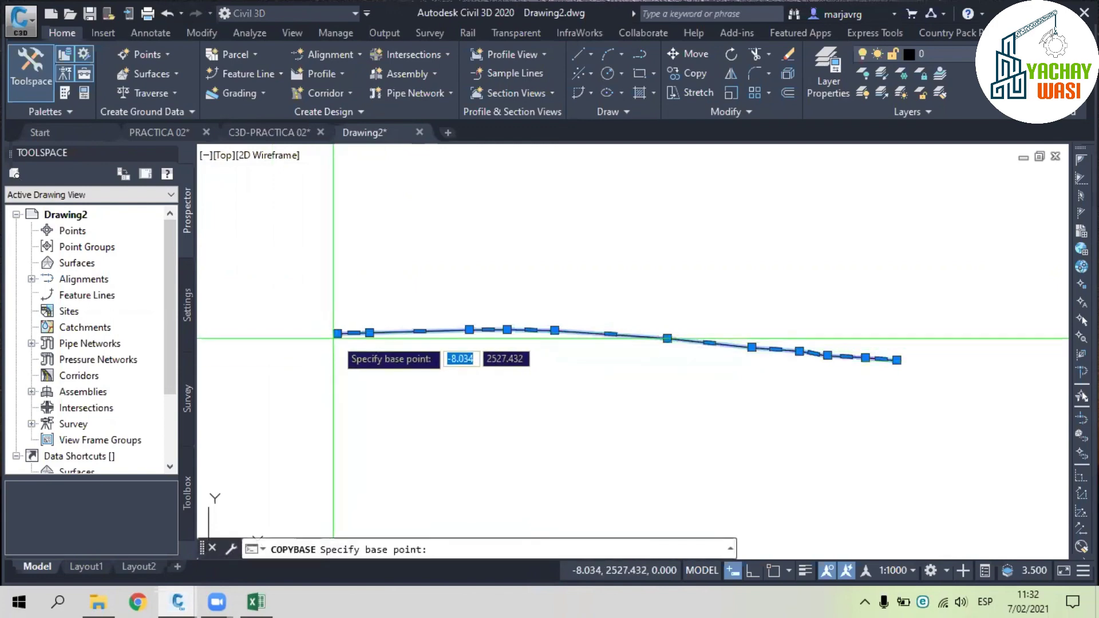
{"action": "left_click", "coordinate": [337, 334]}
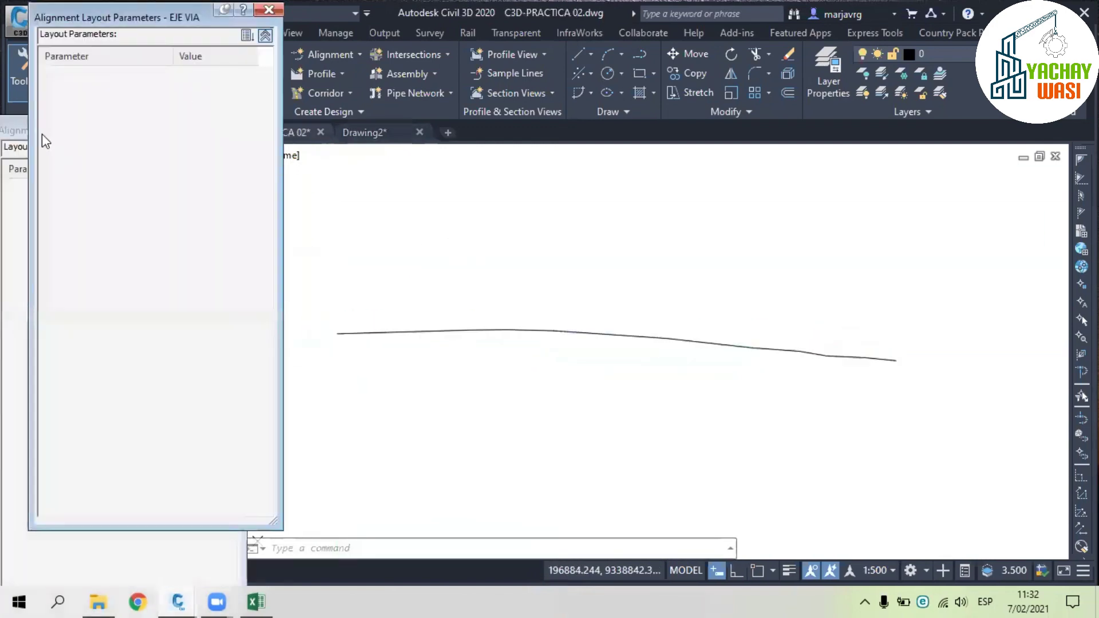
- Close both Alignment Layout Parameters windows for EJE VIA
{"action": "left_click", "coordinate": [8, 129]}
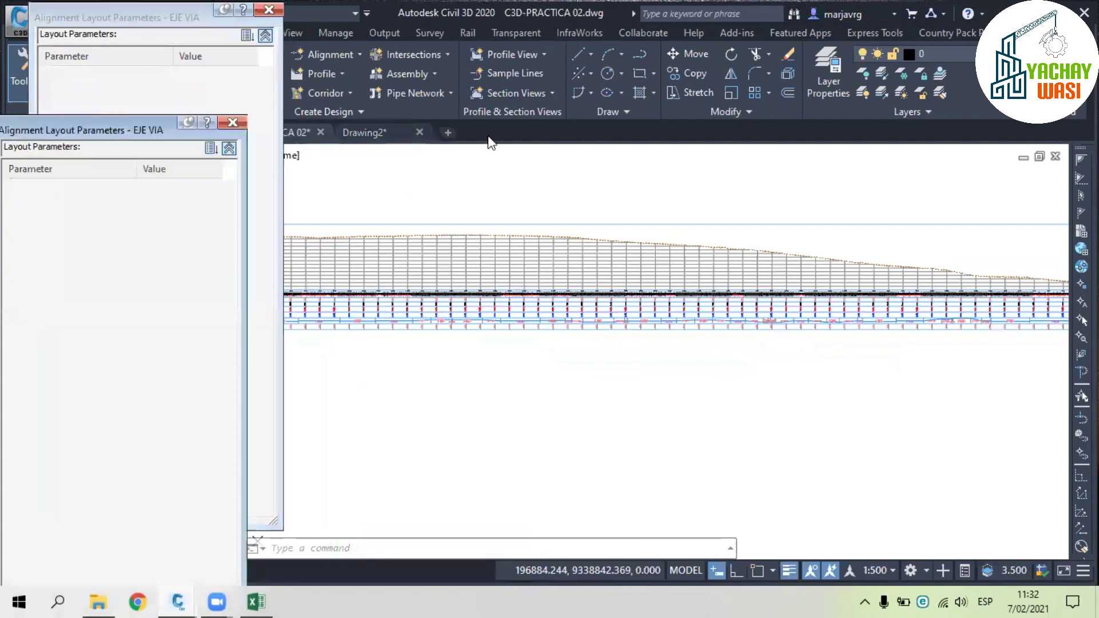
{"action": "left_click_drag", "start_coordinate": [515, 139], "coordinate": [516, 139]}
{"action": "left_click", "coordinate": [527, 131]}
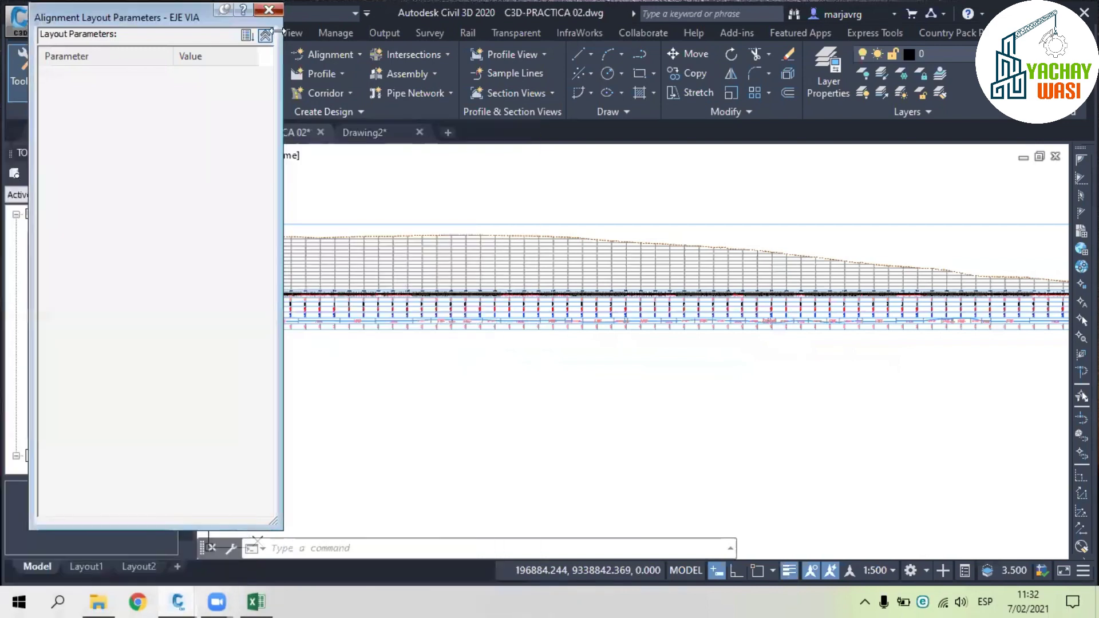
{"action": "left_click_drag", "start_coordinate": [279, 32], "coordinate": [278, 32]}
{"action": "left_click", "coordinate": [268, 10]}
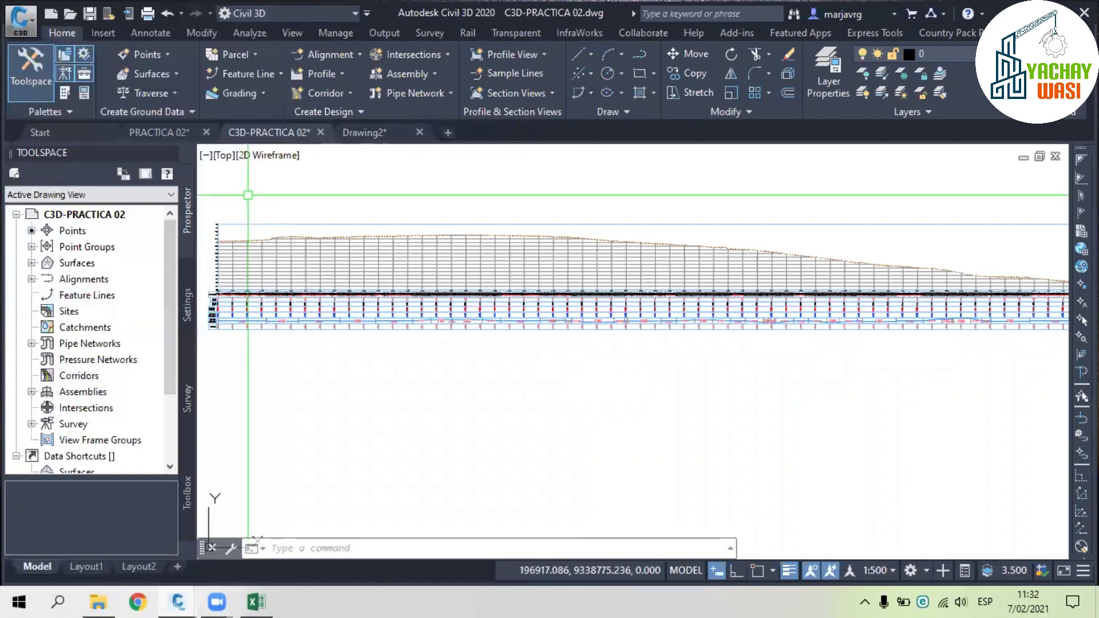
- Paste the polyline into the profile view with object snap on, inserting it at the ground profile's start at station 0+000
{"action": "key", "text": "ctrl+v"}
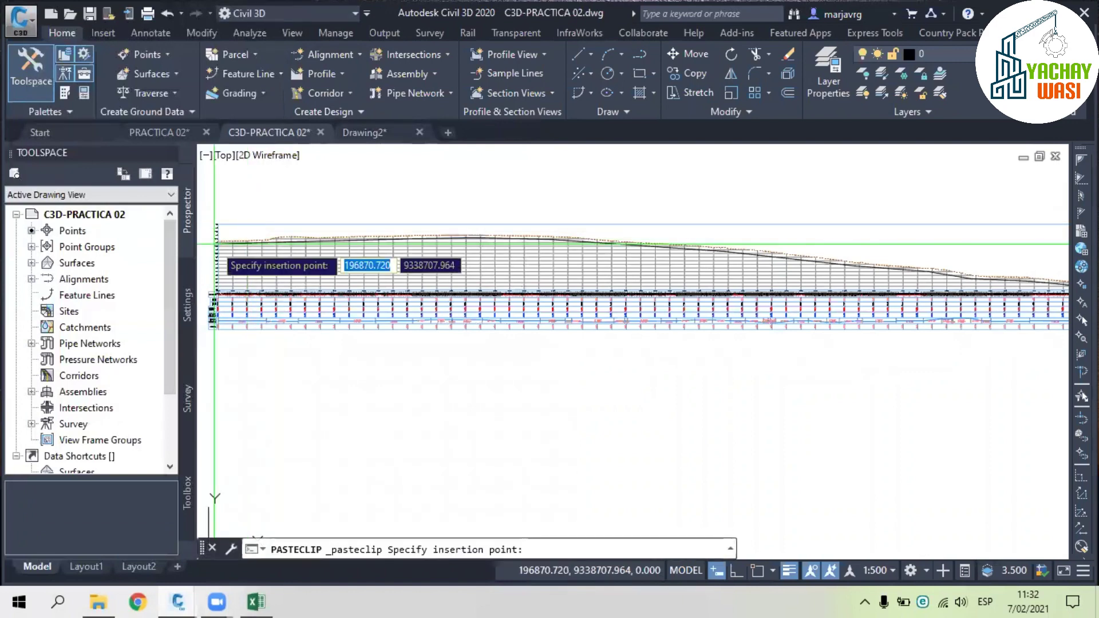
{"action": "scroll", "coordinate": [215, 243], "scroll_direction": "up", "scroll_amount": 5}
{"action": "key", "text": "F3"}
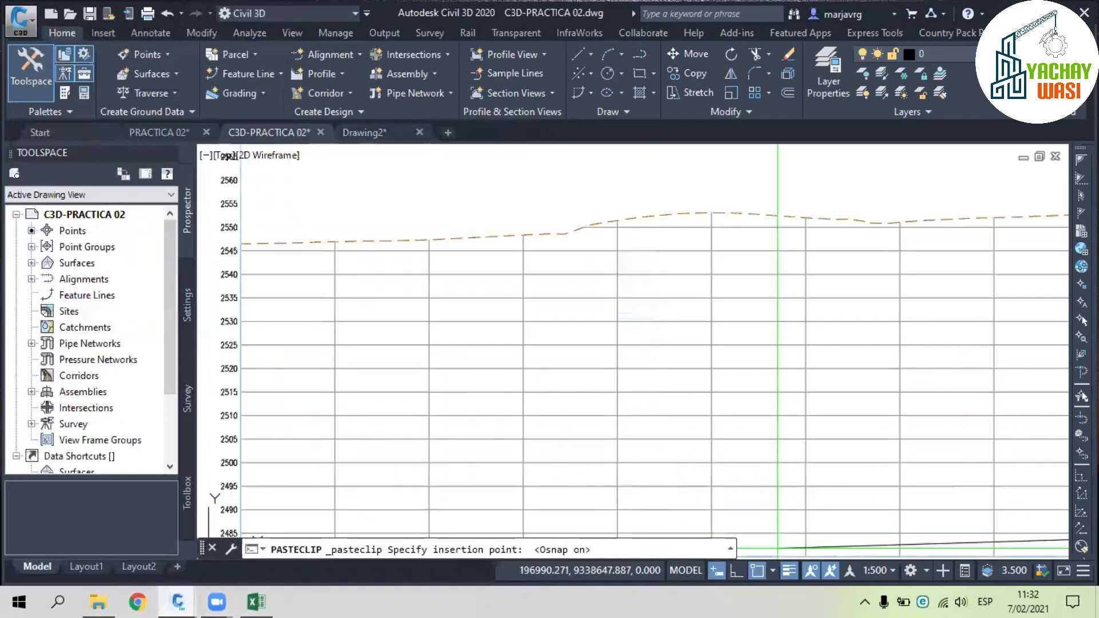
{"action": "scroll", "coordinate": [253, 235], "scroll_direction": "up", "scroll_amount": 2}
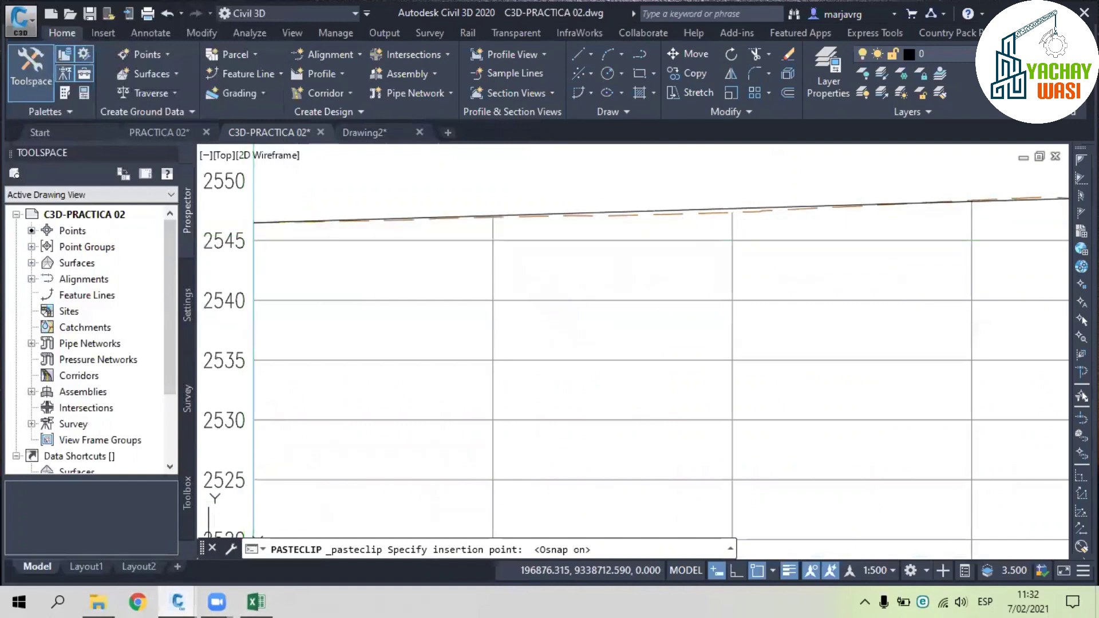
{"action": "left_click", "coordinate": [254, 223]}
- Try to change the pasted polyline's color to Red in its properties
{"action": "left_click", "coordinate": [623, 210]}
{"action": "scroll", "coordinate": [640, 283], "scroll_direction": "down", "scroll_amount": 6}
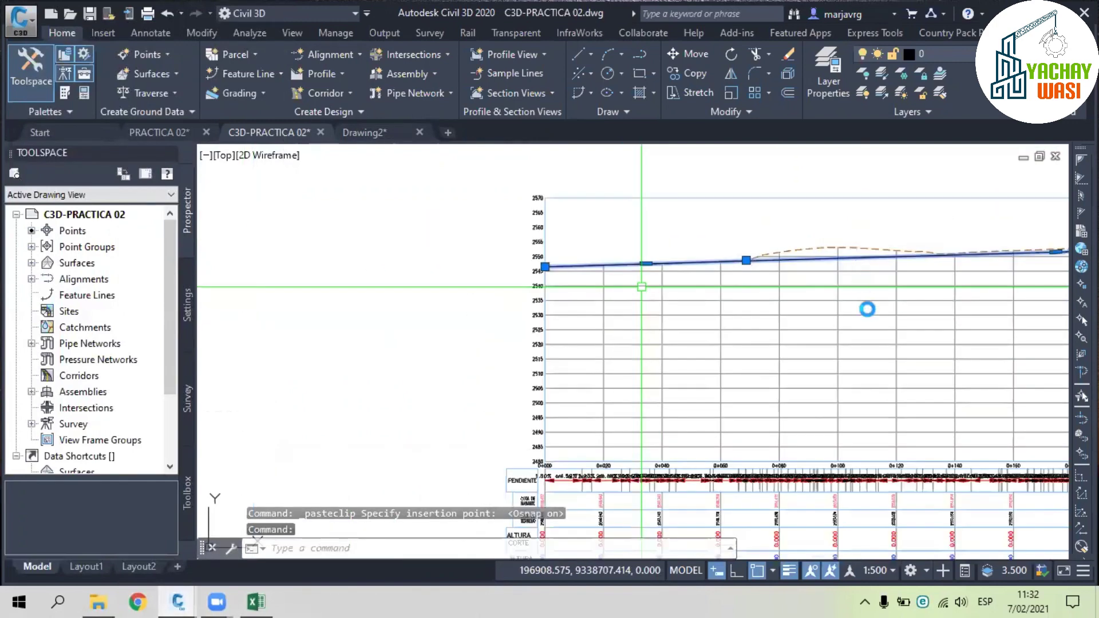
{"action": "scroll", "coordinate": [683, 292], "scroll_direction": "down", "scroll_amount": 4}
{"action": "scroll", "coordinate": [830, 279], "scroll_direction": "up", "scroll_amount": 8}
{"action": "mouse_move", "coordinate": [829, 279]}
{"action": "middle_mouse_down"}
{"action": "mouse_move", "coordinate": [863, 283]}
{"action": "mouse_move", "coordinate": [868, 307]}
{"action": "middle_mouse_up"}
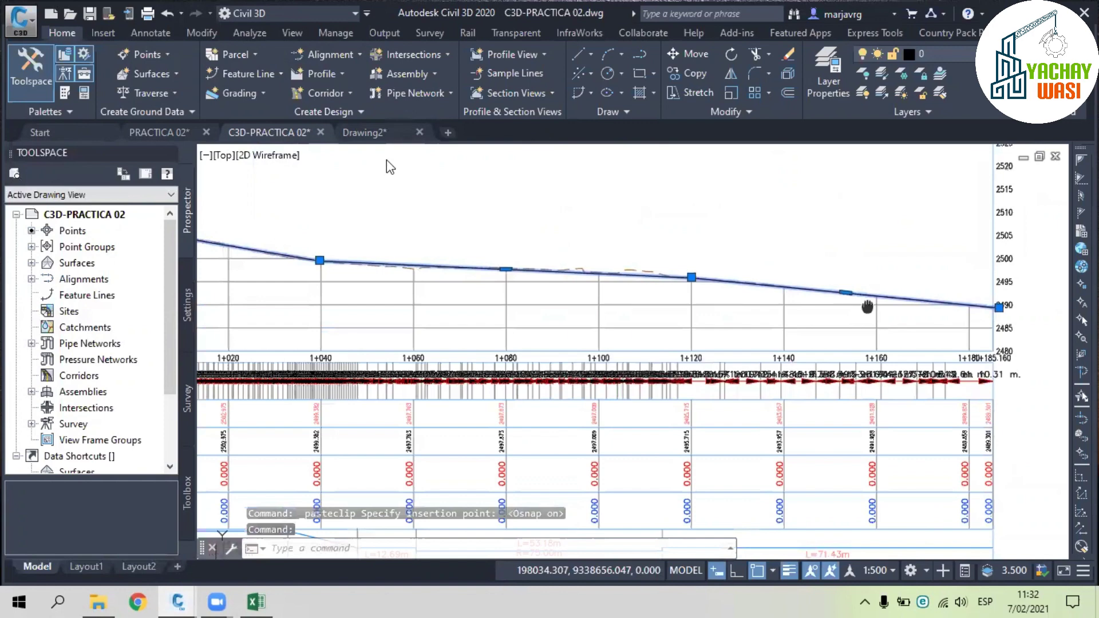
{"action": "key", "text": "Escape"}
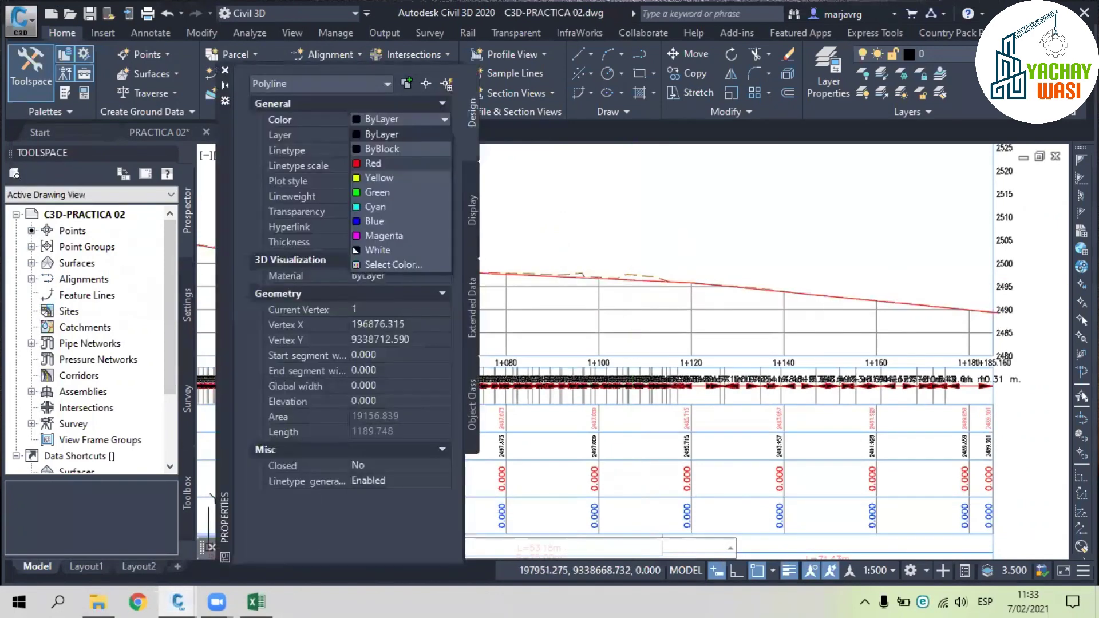
{"action": "left_click", "coordinate": [373, 162]}
{"action": "key", "text": "Escape"}
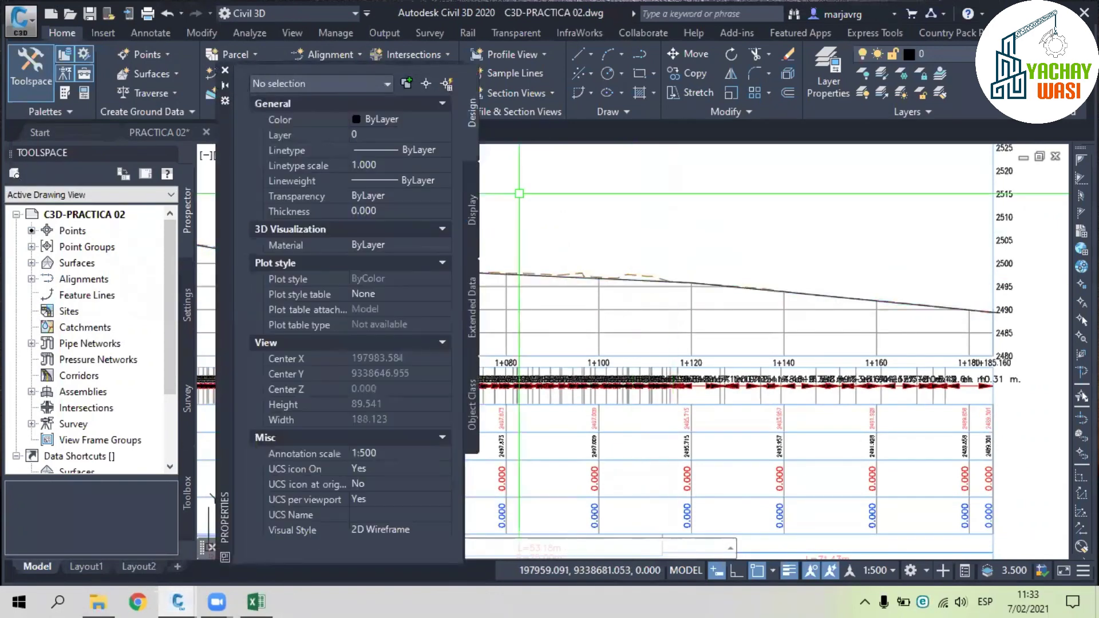
{"action": "left_click", "coordinate": [225, 70]}
- Examine how the pasted polyline follows the dashed ground profile along the whole profile view
{"action": "scroll", "coordinate": [472, 214], "scroll_direction": "down", "scroll_amount": 2}
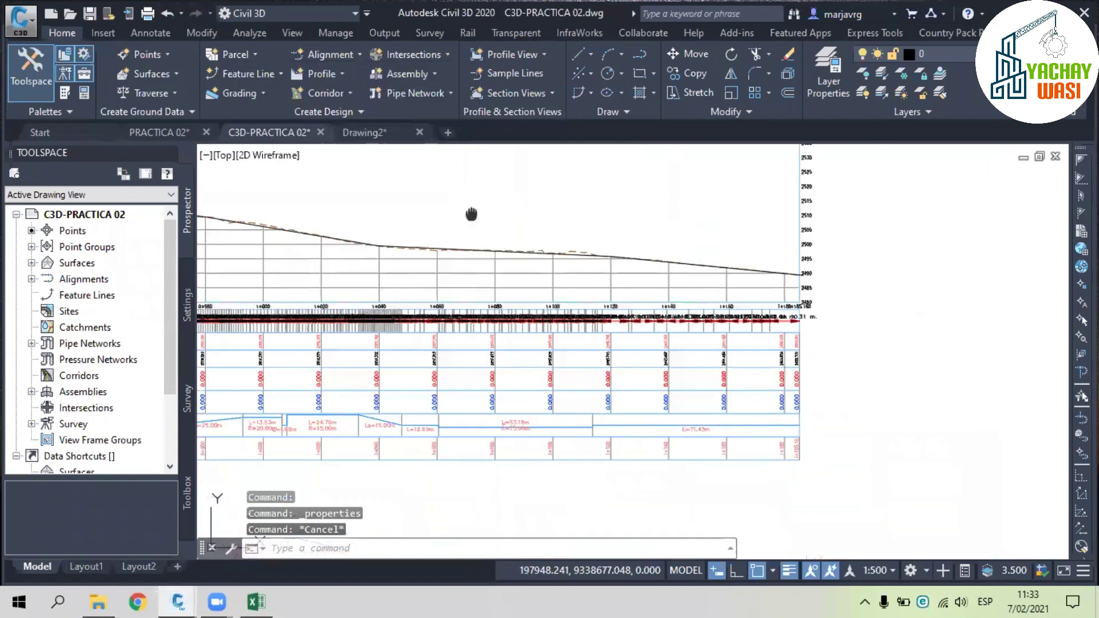
{"action": "scroll", "coordinate": [472, 214], "scroll_direction": "down", "scroll_amount": 2}
{"action": "middle_click_drag", "start_coordinate": [471, 215], "coordinate": [820, 346]}
{"action": "middle_click_drag", "start_coordinate": [304, 318], "coordinate": [440, 305]}
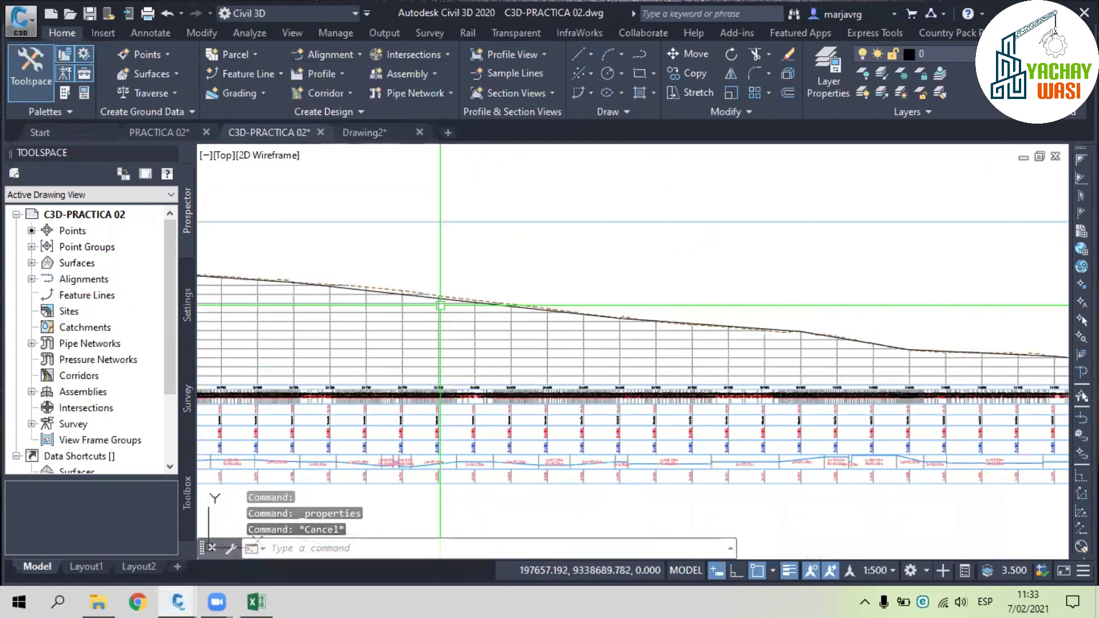
{"action": "scroll", "coordinate": [394, 334], "scroll_direction": "down", "scroll_amount": 2}
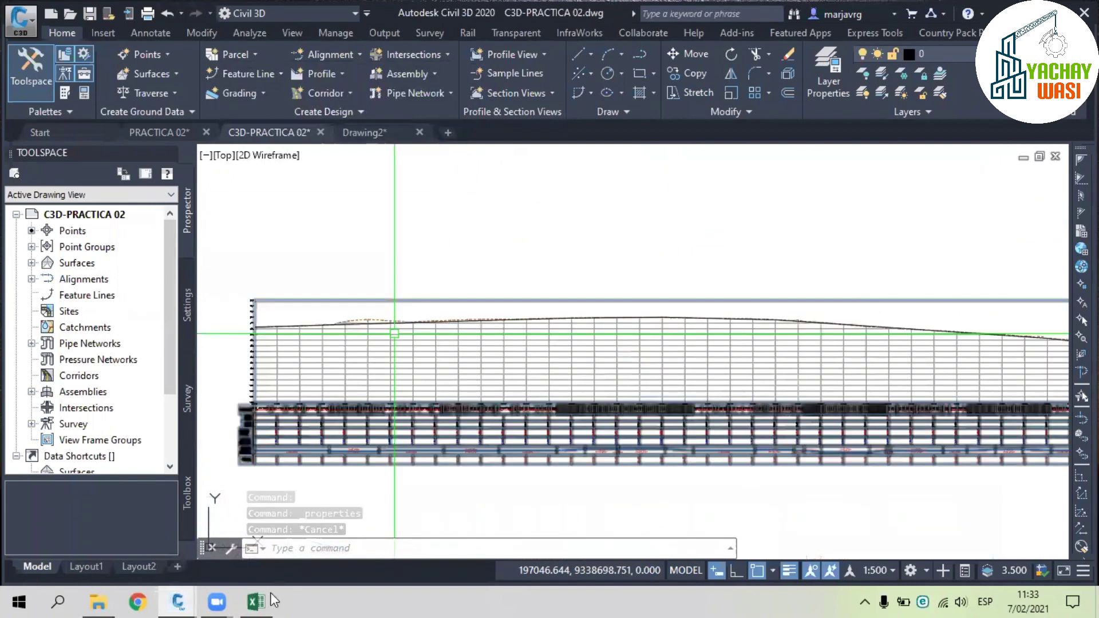
{"action": "scroll", "coordinate": [418, 273], "scroll_direction": "up", "scroll_amount": 2}
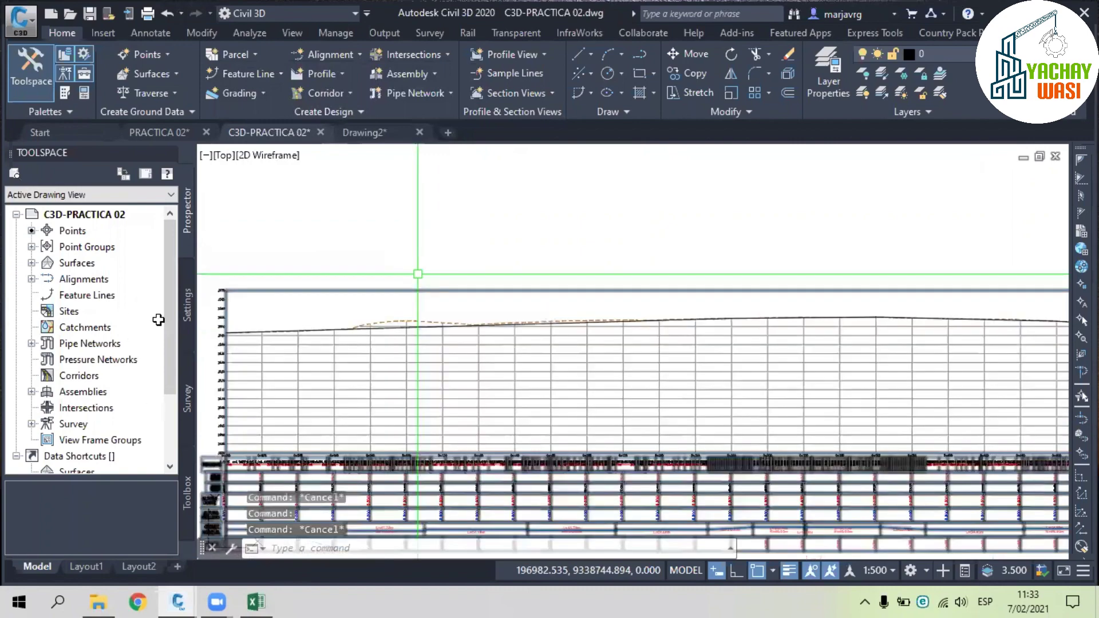
- Review the PIV table and concatenated pairs in Excel, and check the profile view in the C3D-PRACTICA 02 drawing
{"action": "key", "text": "alt+Tab"}
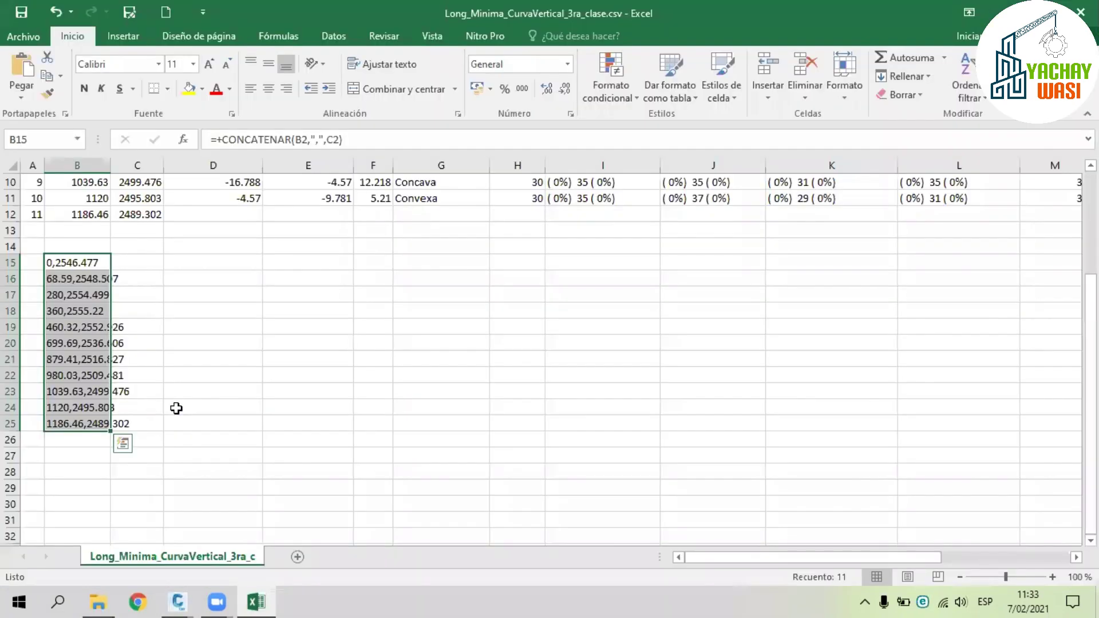
{"action": "scroll", "coordinate": [176, 408], "scroll_direction": "up", "scroll_amount": 3}
{"action": "left_click", "coordinate": [177, 409]}
{"action": "left_click", "coordinate": [184, 595]}
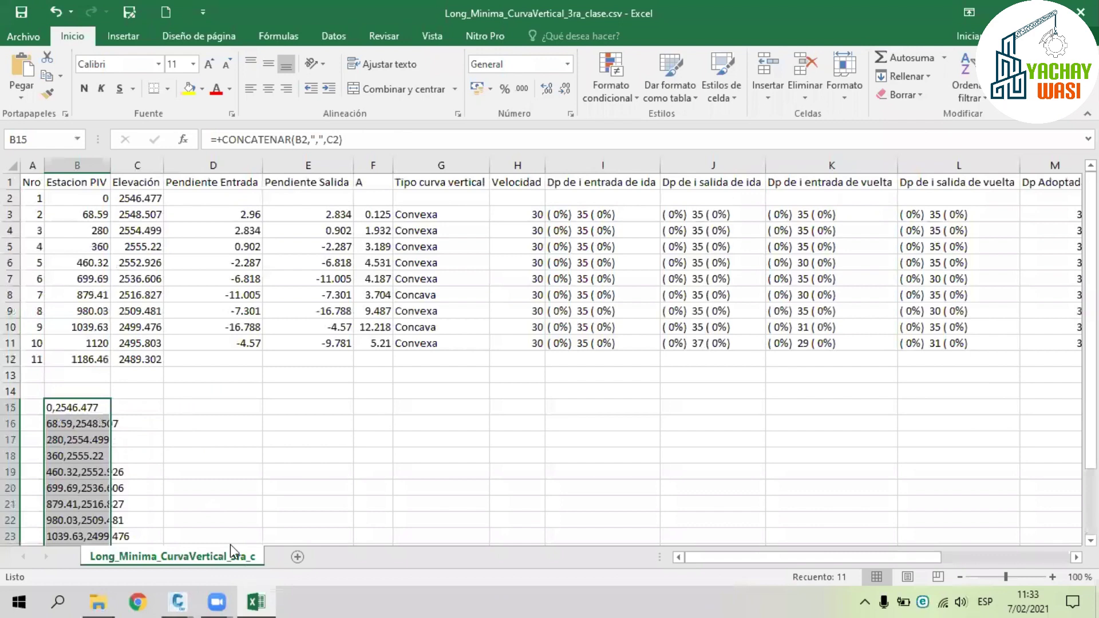
{"action": "left_click", "coordinate": [256, 492]}
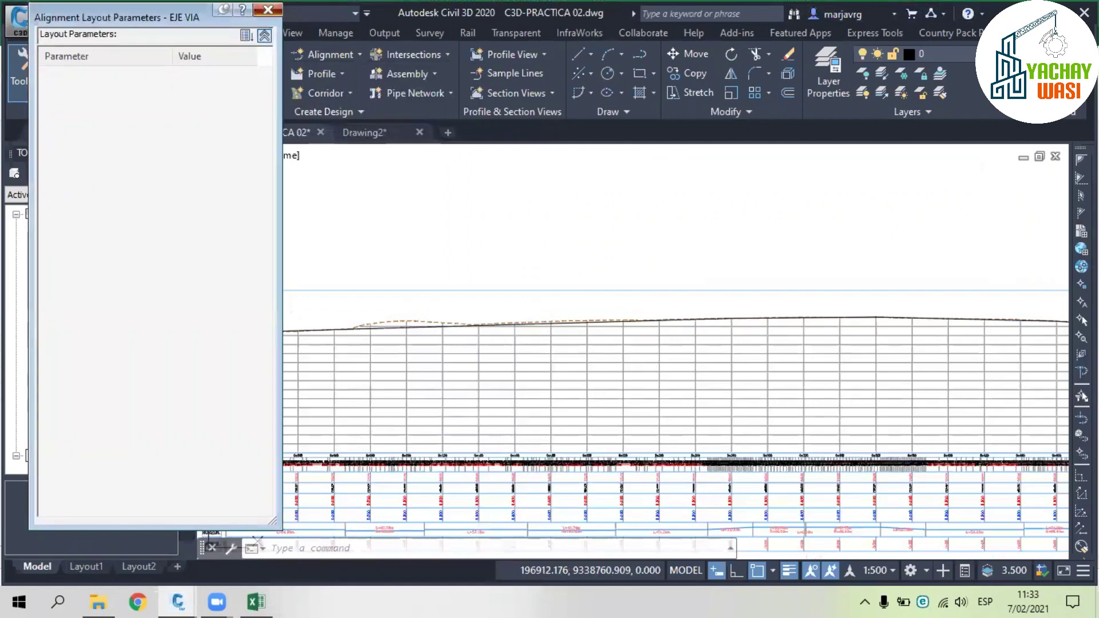
{"action": "key", "text": "Escape"}
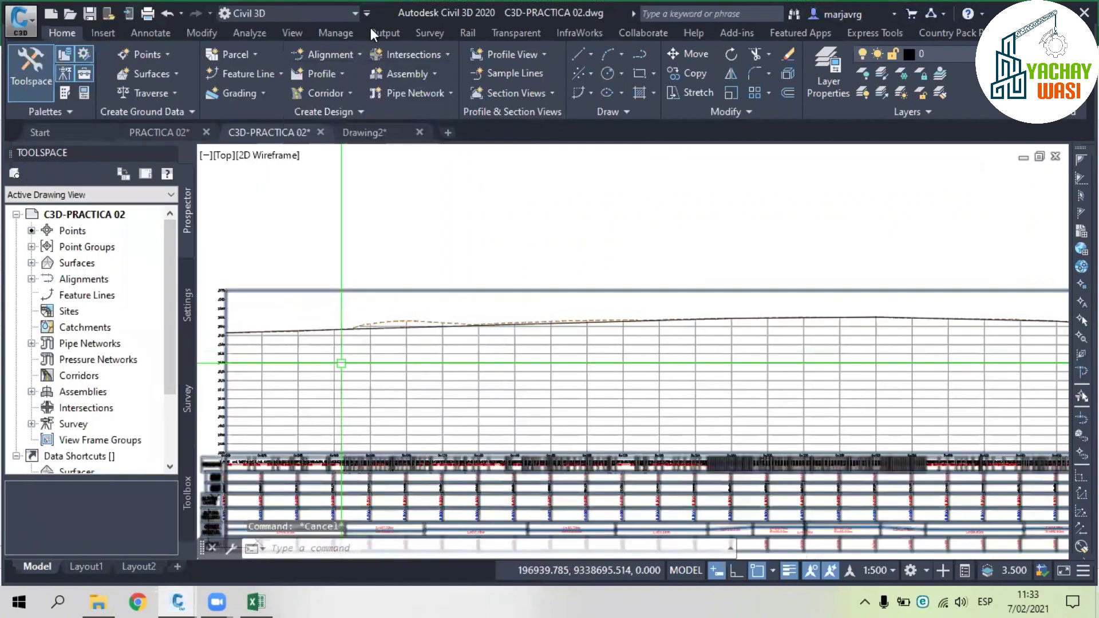
{"action": "left_click", "coordinate": [342, 363]}
{"action": "middle_click_drag", "start_coordinate": [483, 207], "coordinate": [480, 166]}
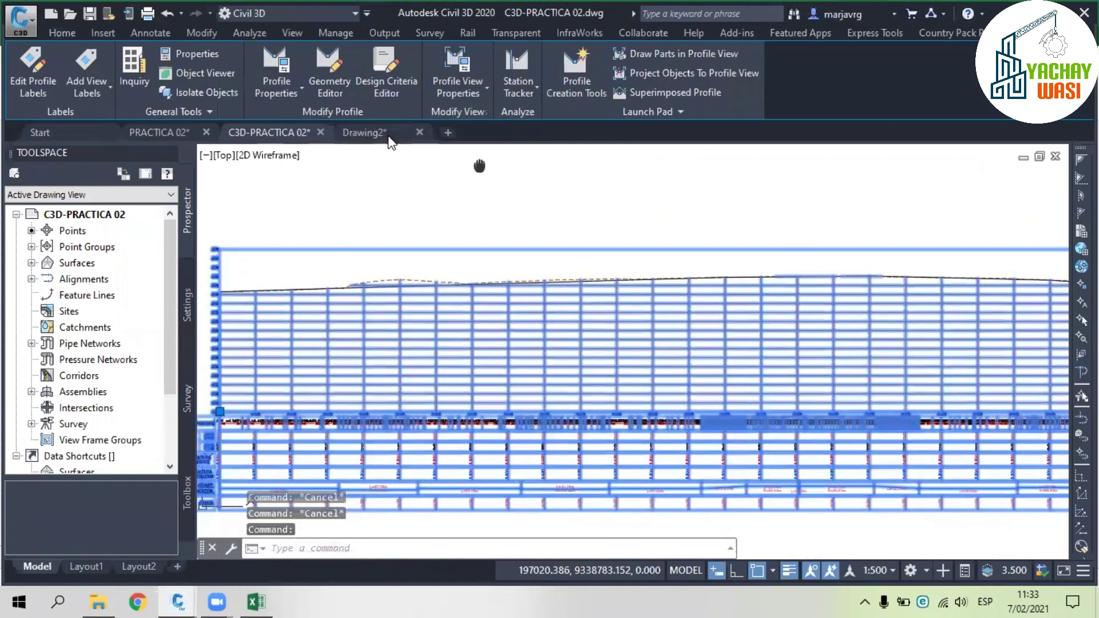
{"action": "key", "text": "Escape"}
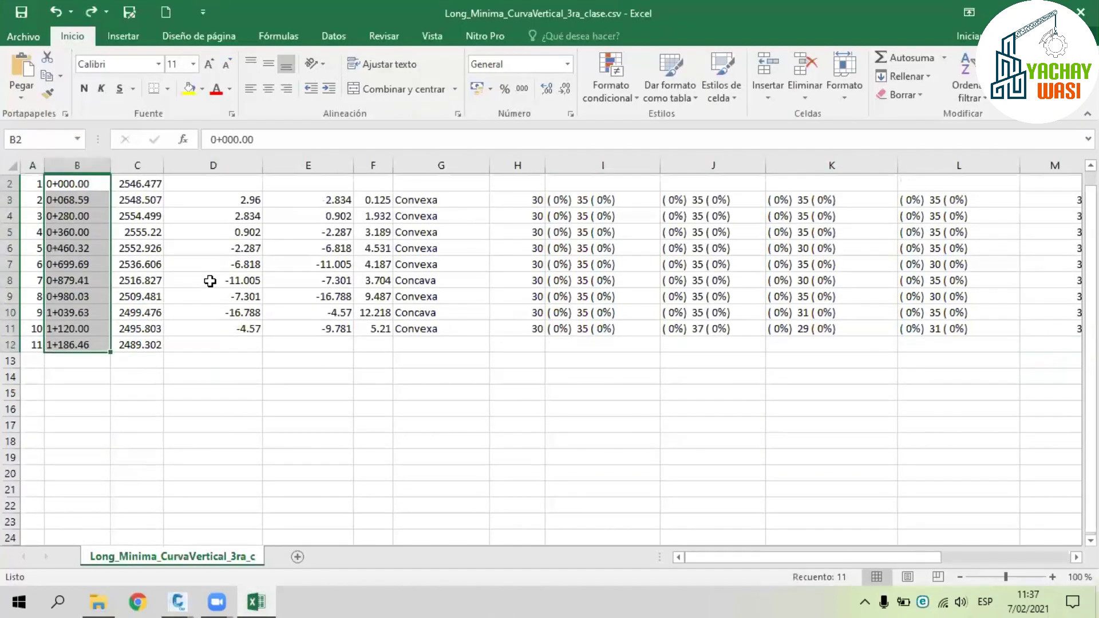
- Remove every "+" from the Estacion PIV values in B2:B12 in Excel by replacing all occurrences with nothing
{"action": "left_click", "coordinate": [208, 278]}
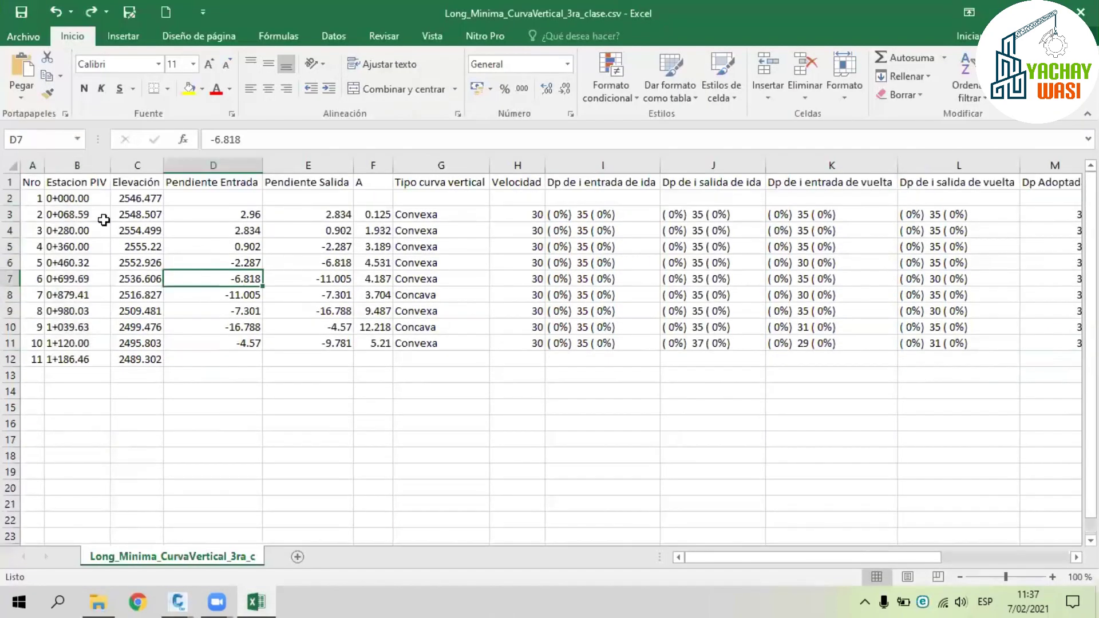
{"action": "left_click_drag", "start_coordinate": [30, 199], "coordinate": [140, 359]}
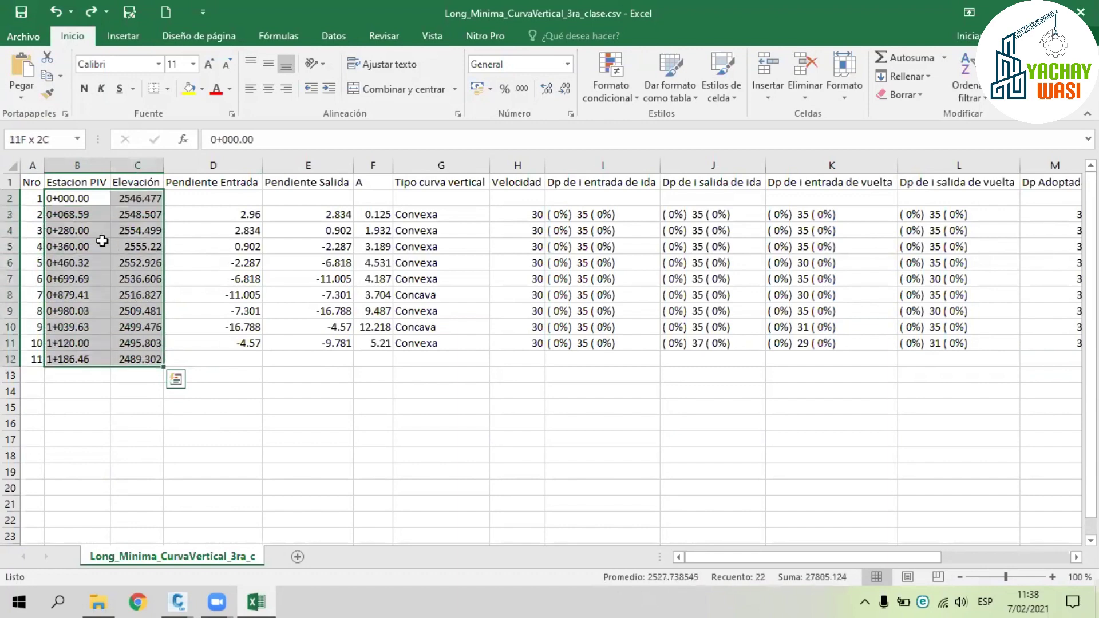
{"action": "left_click", "coordinate": [80, 206]}
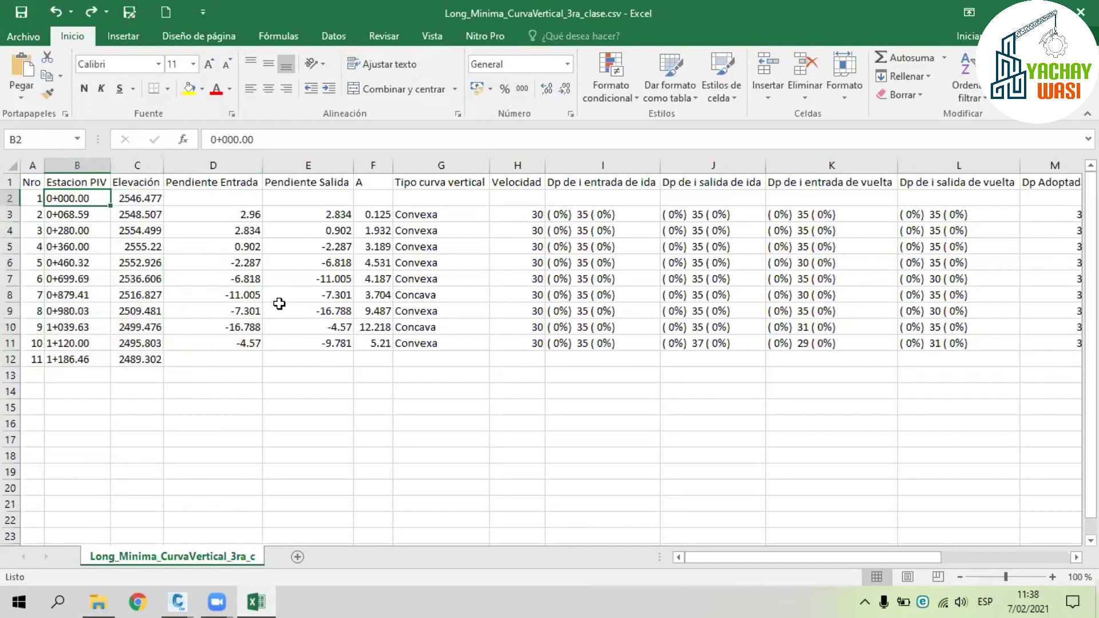
{"action": "key", "text": "ctrl+shift+Down"}
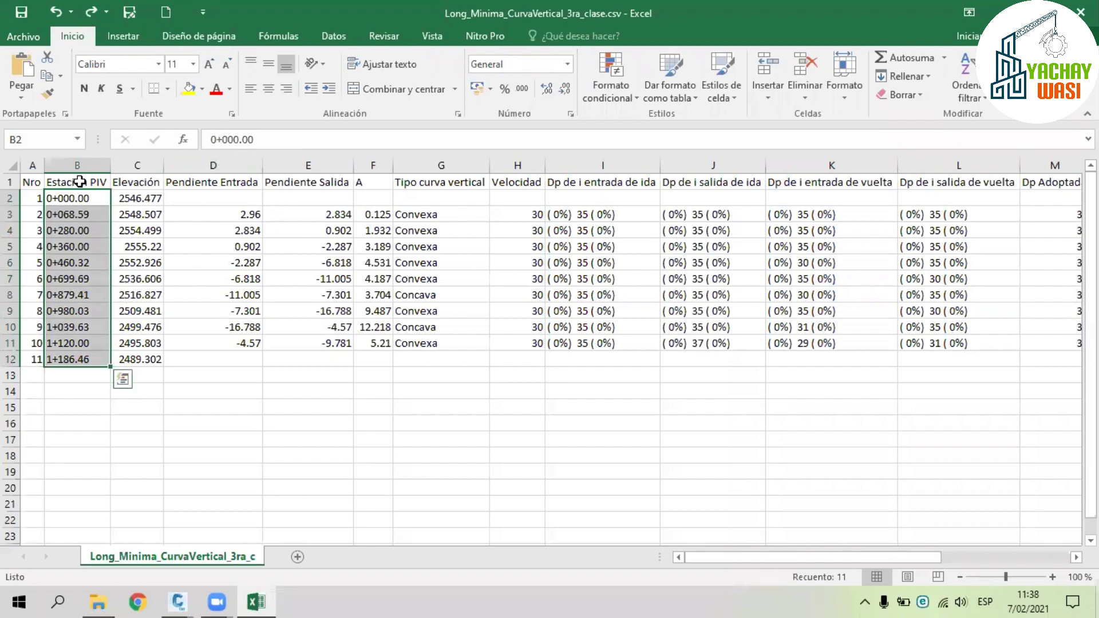
{"action": "left_click_drag", "start_coordinate": [80, 201], "coordinate": [75, 350]}
{"action": "key", "text": "ctrl+b"}
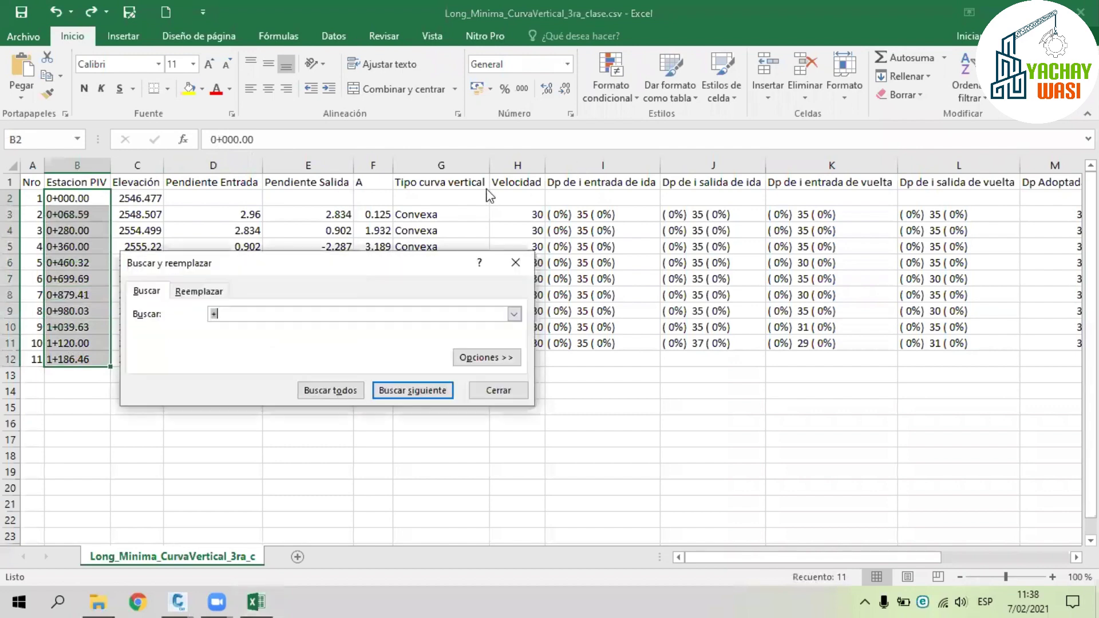
{"action": "left_click", "coordinate": [446, 178]}
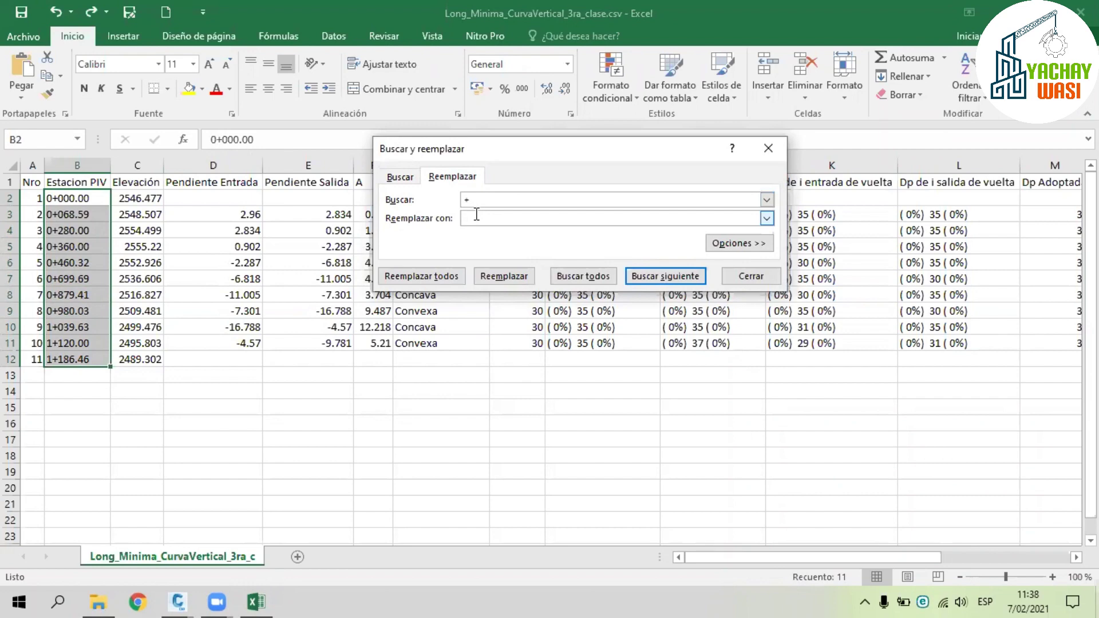
{"action": "left_click", "coordinate": [448, 270]}
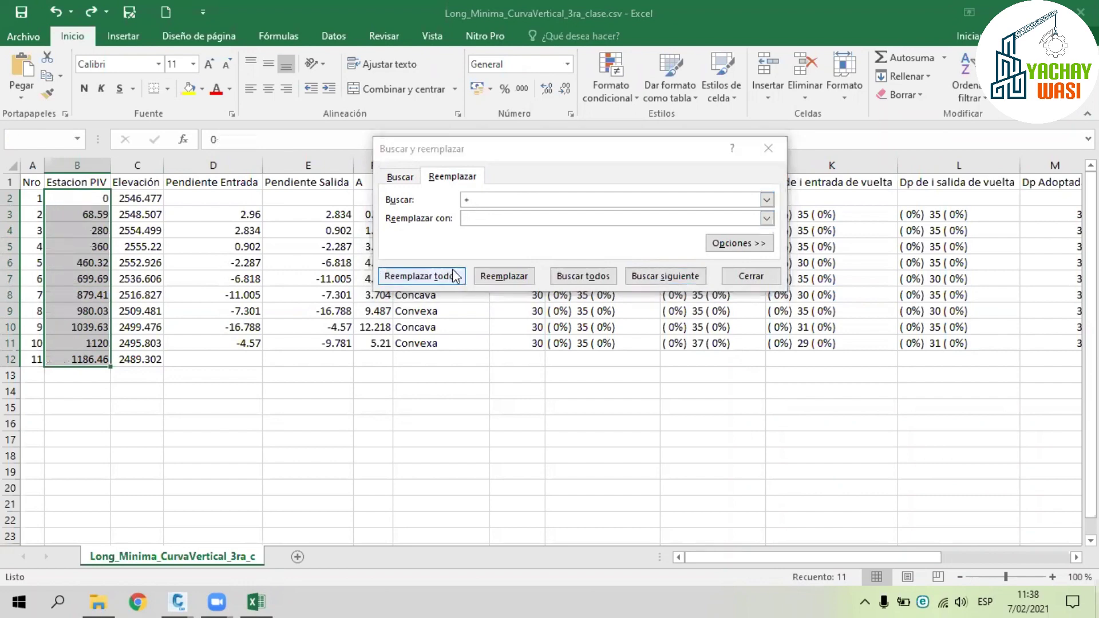
{"action": "left_click", "coordinate": [564, 343]}
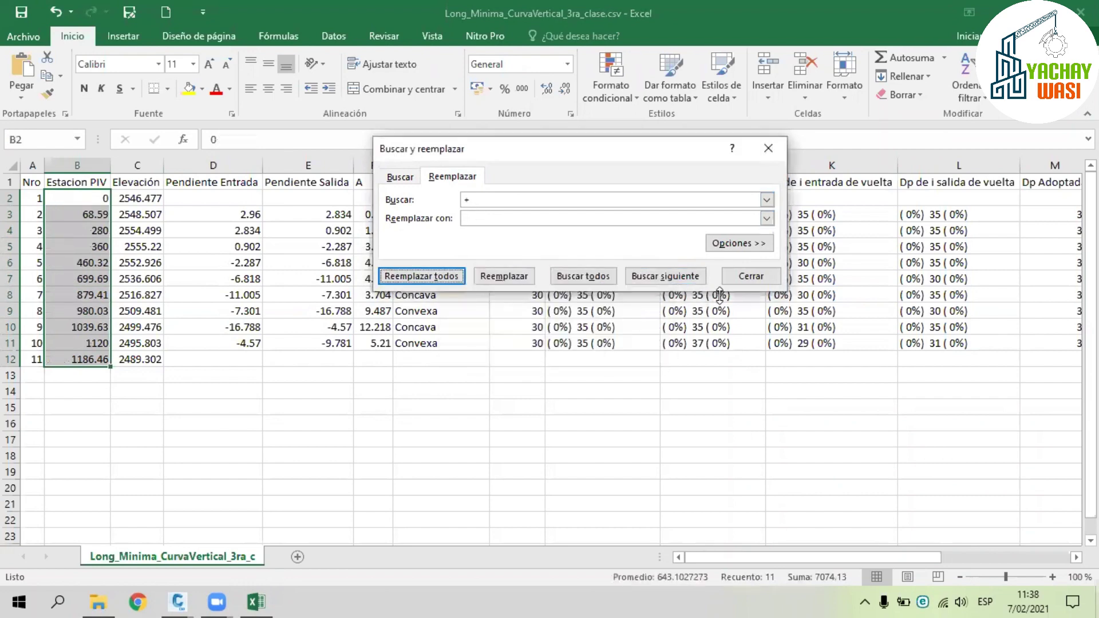
{"action": "left_click", "coordinate": [749, 277]}
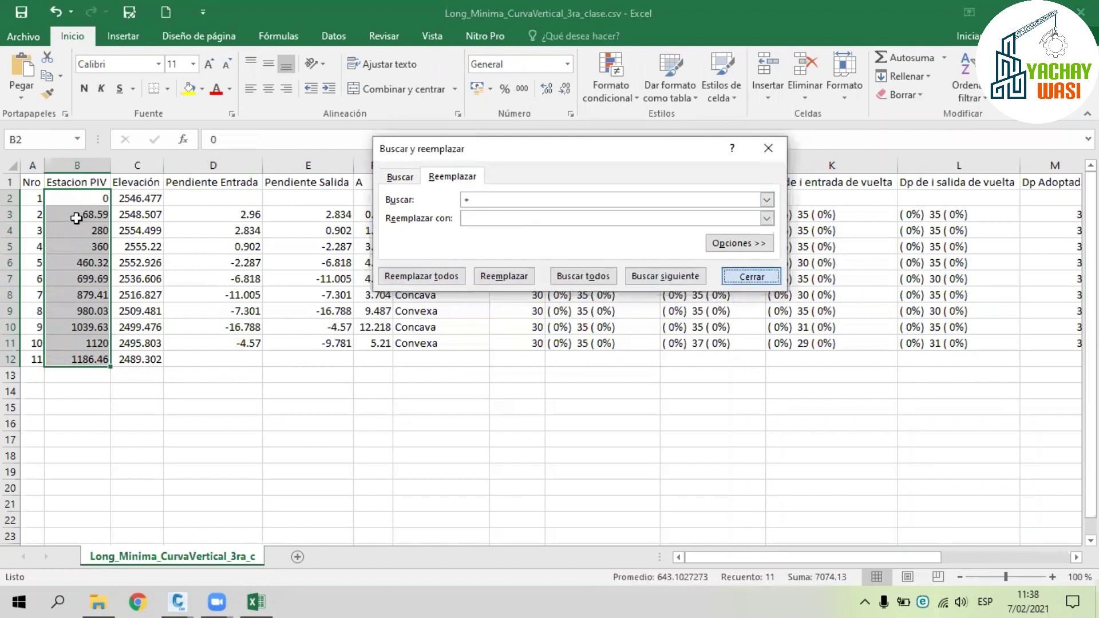
- Check the numeric stations in B2:B12 and examine the blue line on the Civil 3D profile view
{"action": "left_click_drag", "start_coordinate": [90, 217], "coordinate": [92, 295]}
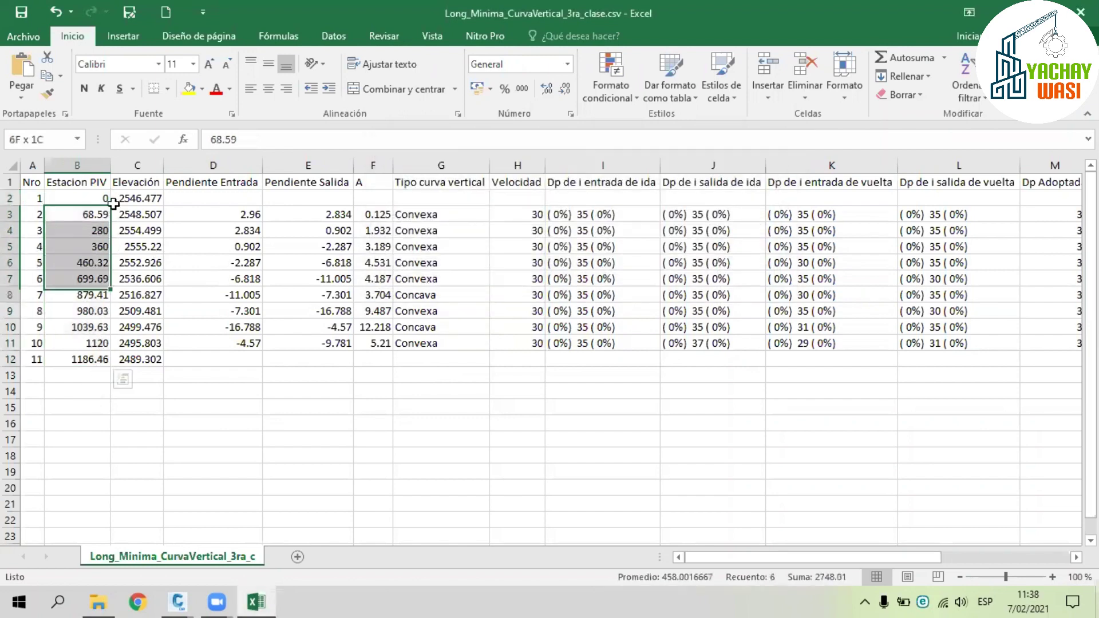
{"action": "left_click_drag", "start_coordinate": [102, 277], "coordinate": [96, 344]}
{"action": "left_click_drag", "start_coordinate": [91, 199], "coordinate": [96, 359]}
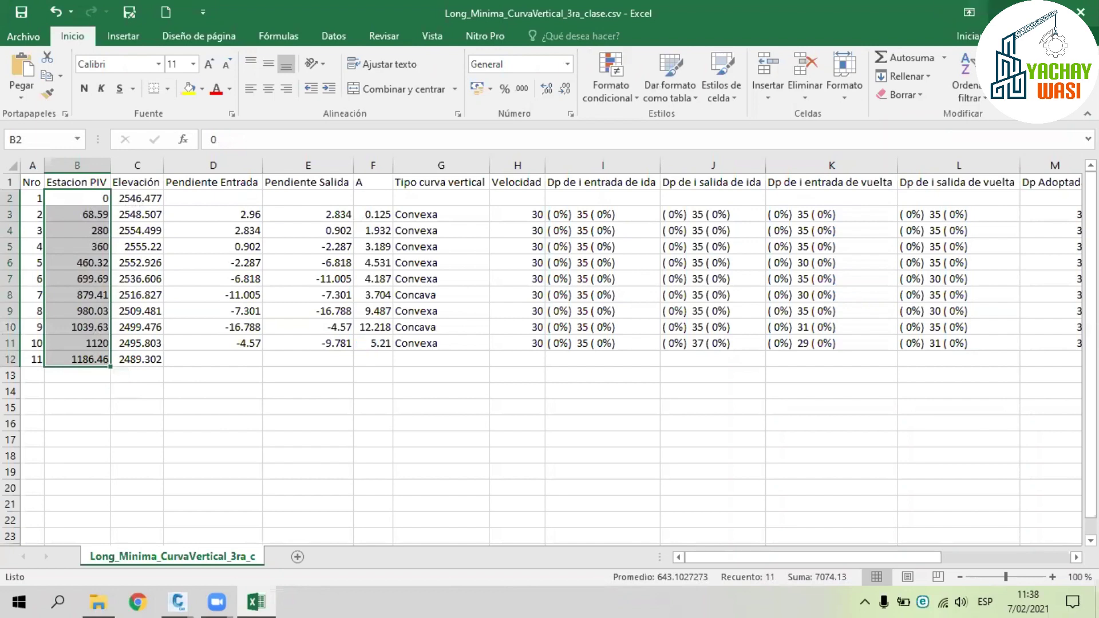
{"action": "left_click", "coordinate": [1006, 12]}
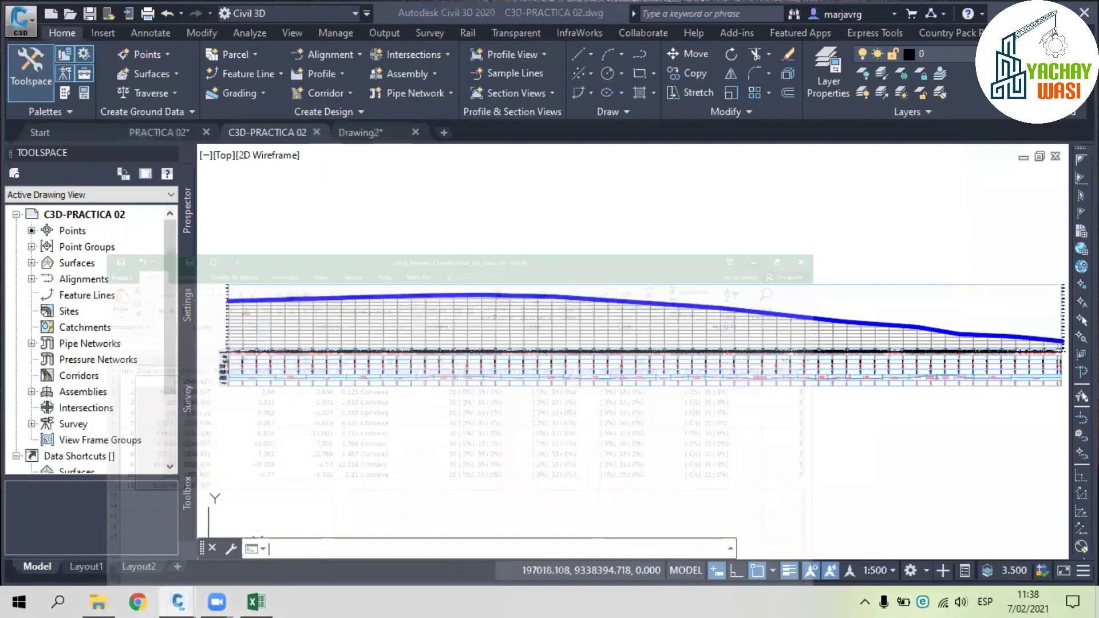
{"action": "middle_click_drag", "start_coordinate": [581, 307], "coordinate": [572, 294]}
{"action": "key", "text": "Escape"}
{"action": "key", "text": "Escape"}
{"action": "left_click", "coordinate": [571, 288]}
{"action": "key", "text": "Escape"}
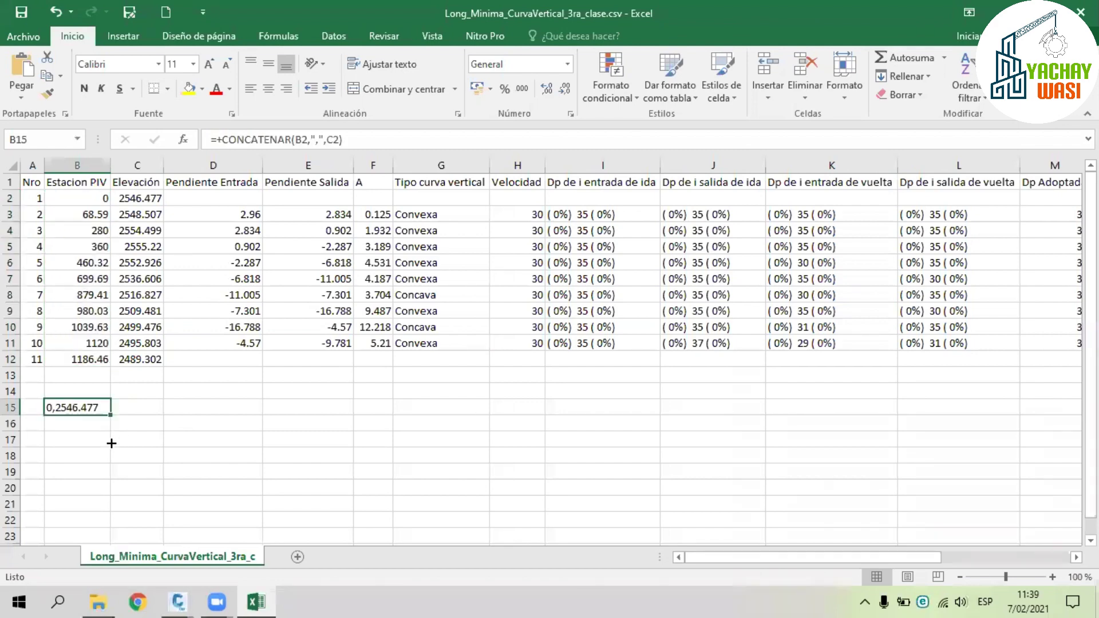
- Fill the station-elevation CONCATENAR formula in Excel from B15 down to B25, clear B26 and slightly widen column B
{"action": "left_click_drag", "start_coordinate": [112, 443], "coordinate": [88, 440]}
{"action": "left_click", "coordinate": [88, 439]}
{"action": "key", "text": "Delete"}
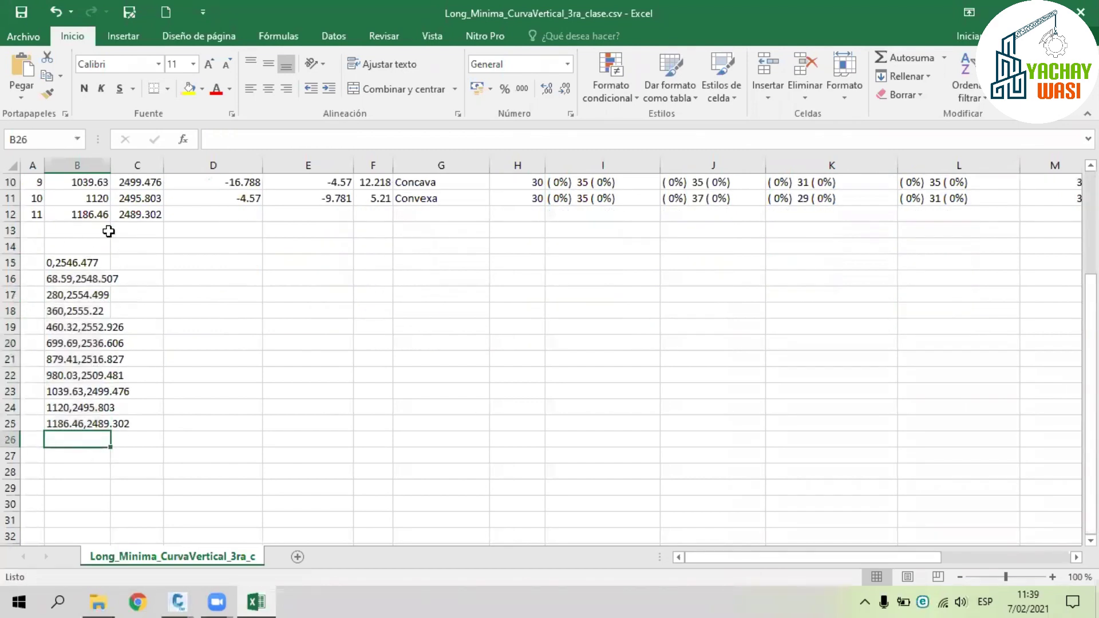
{"action": "left_click_drag", "start_coordinate": [110, 165], "coordinate": [113, 165]}
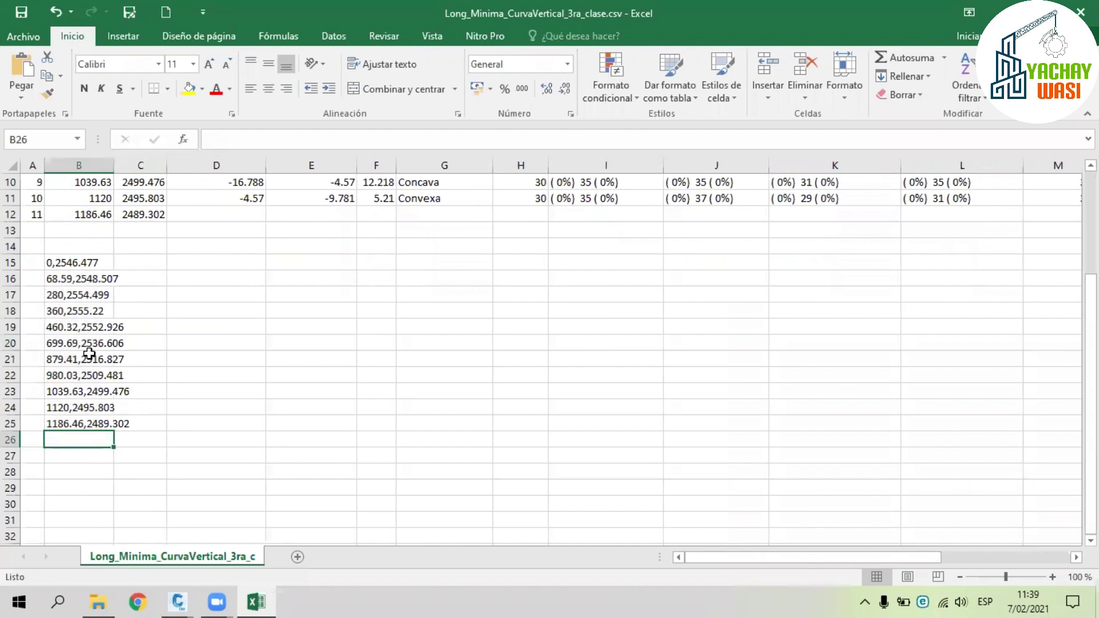
- Copy the concatenated station and elevation pairs in B15:B25
{"action": "left_click_drag", "start_coordinate": [81, 263], "coordinate": [88, 424]}
{"action": "scroll", "coordinate": [131, 305], "scroll_direction": "up", "scroll_amount": 1}
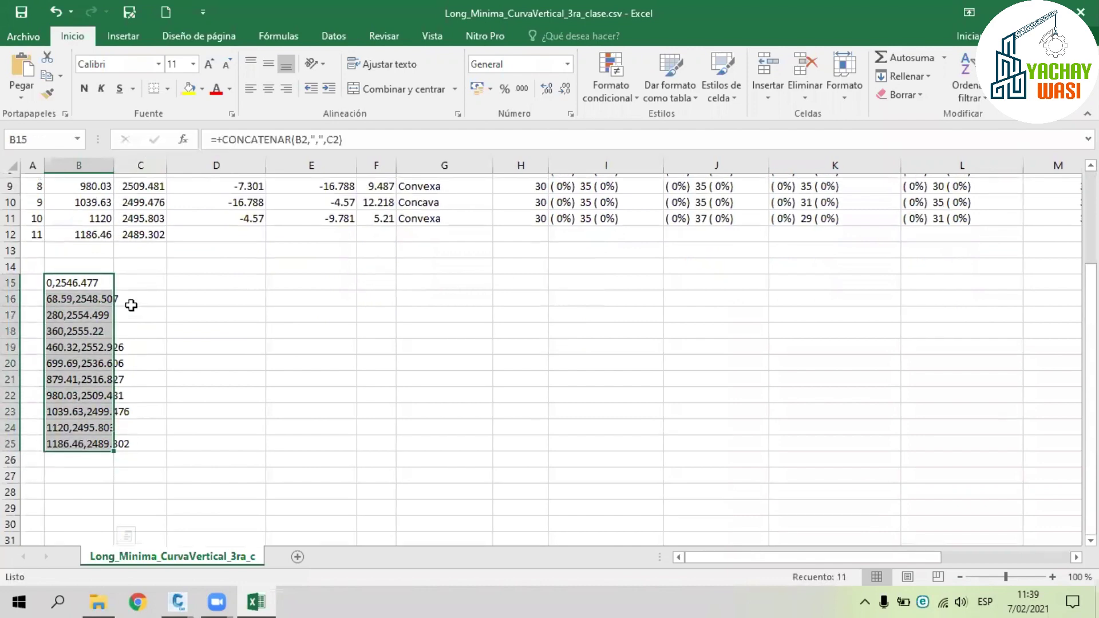
{"action": "scroll", "coordinate": [163, 383], "scroll_direction": "up", "scroll_amount": 3}
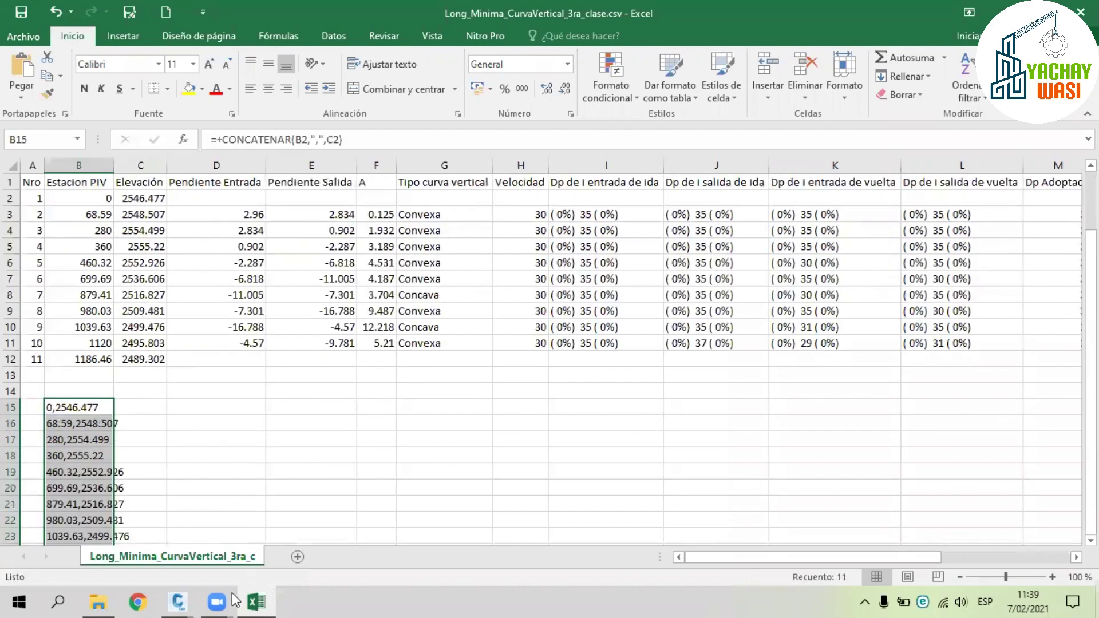
{"action": "scroll", "coordinate": [315, 552], "scroll_direction": "down", "scroll_amount": 3}
{"action": "key", "text": "ctrl+c"}
- Switch to the Drawing2 drawing in Civil 3D and erase the existing polyline
{"action": "left_click", "coordinate": [179, 602]}
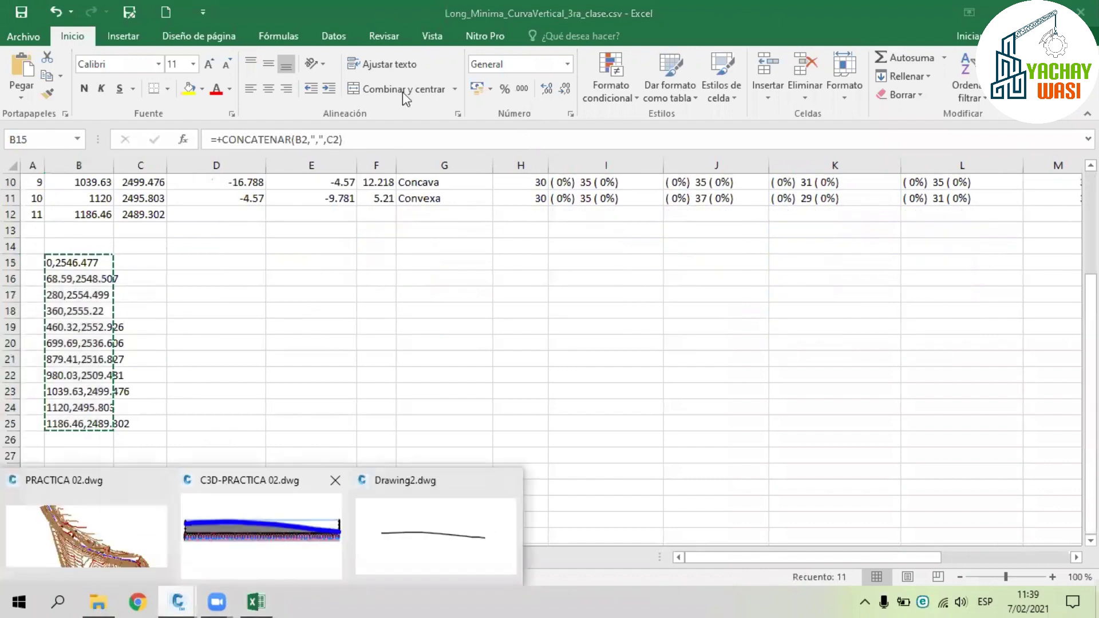
{"action": "left_click", "coordinate": [262, 532]}
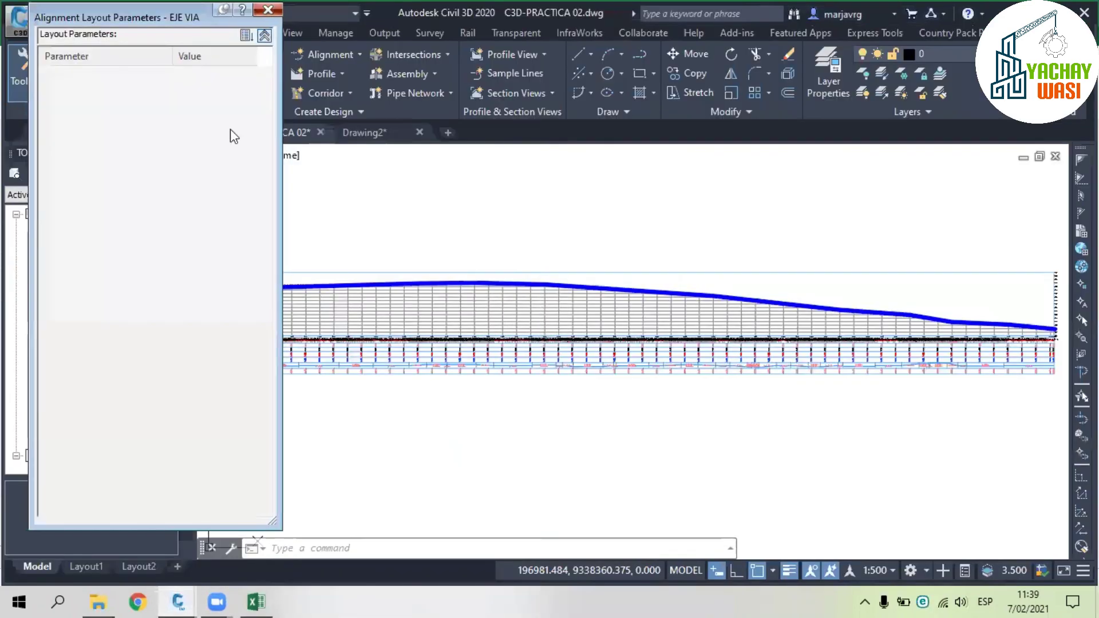
{"action": "key", "text": "ctrl+Tab"}
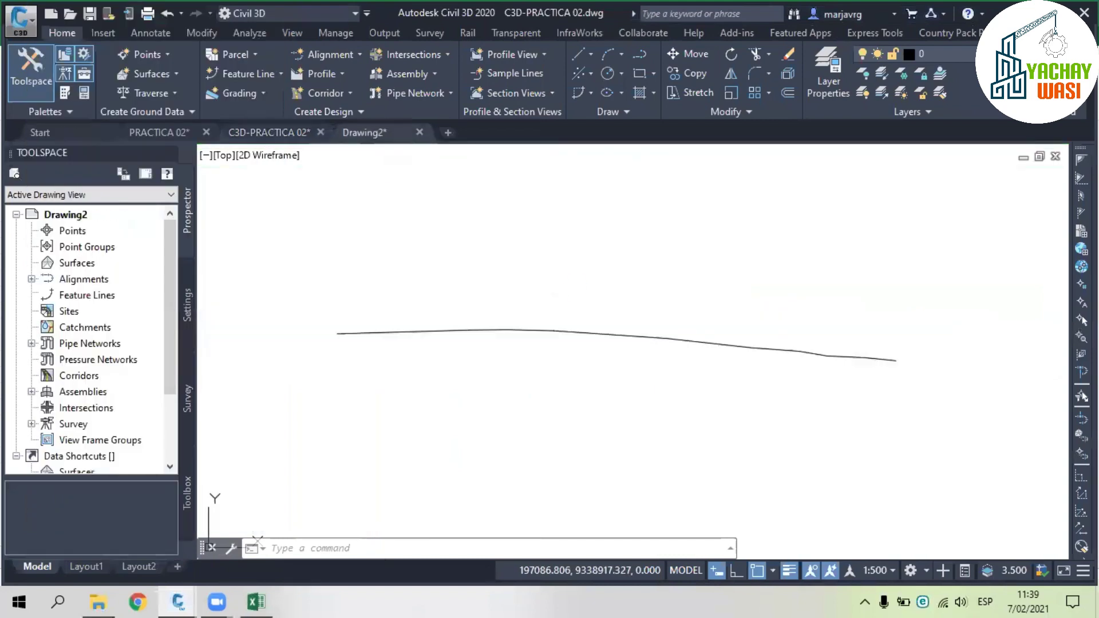
{"action": "left_click", "coordinate": [633, 274]}
{"action": "left_click", "coordinate": [503, 388]}
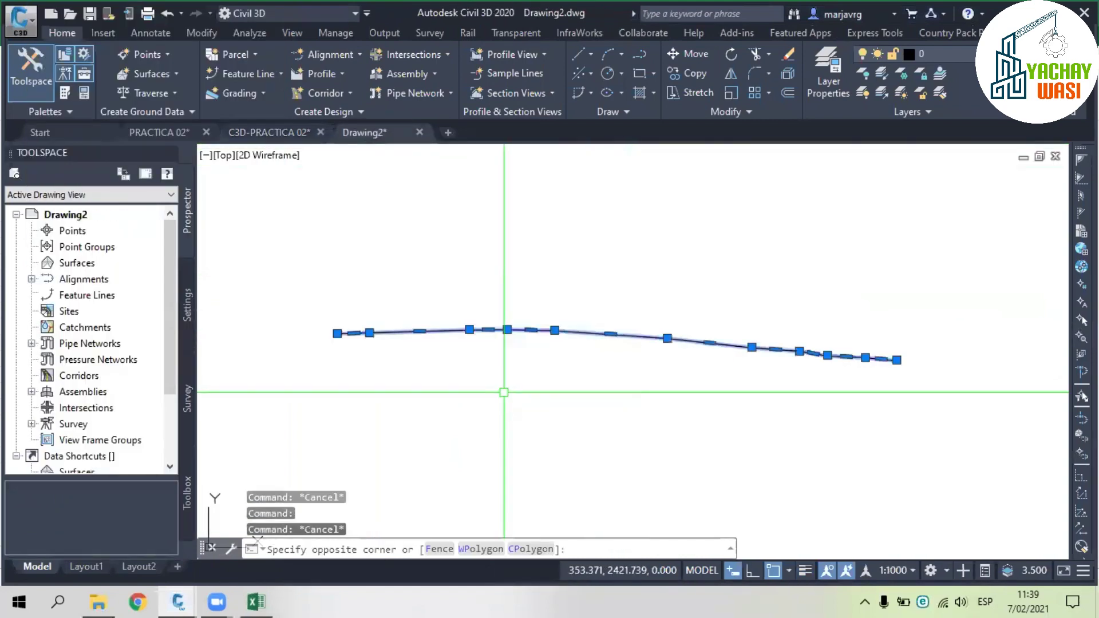
{"action": "type", "text": "e"}
{"action": "key", "text": "Return"}
- Draw a polyline through the copied station-elevation coordinates, ending at 1186.46,2489.302
{"action": "type", "text": "pl"}
{"action": "key", "text": "Return"}
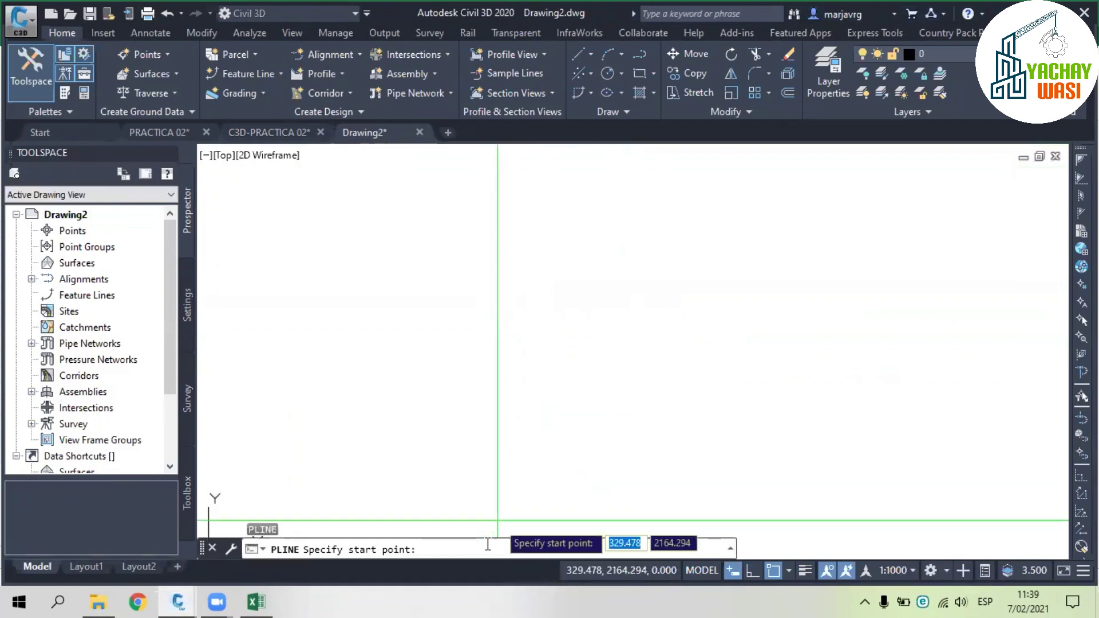
{"action": "key", "text": "ctrl+v"}
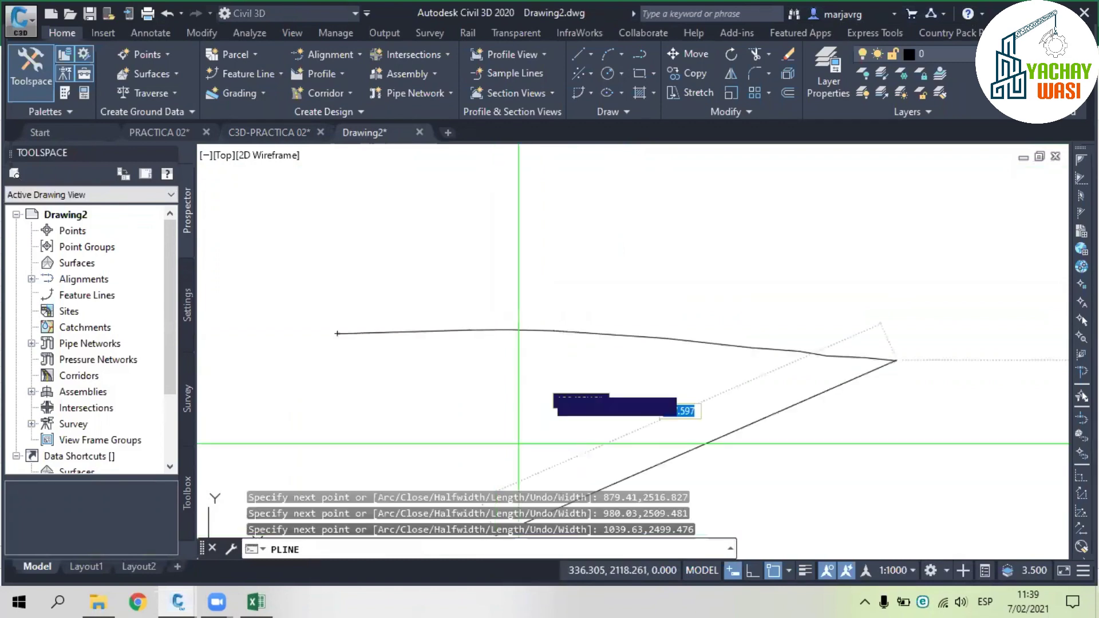
{"action": "key", "text": "Escape"}
- Copy the new polyline with its starting vertex as the base point, and deselect it
{"action": "left_click", "coordinate": [572, 332]}
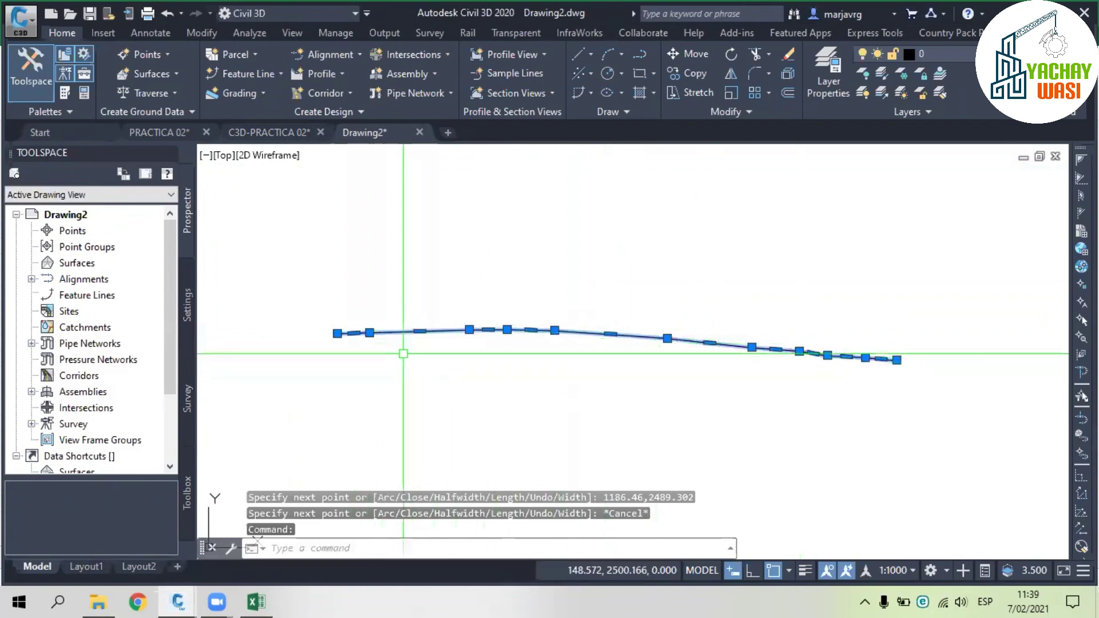
{"action": "scroll", "coordinate": [318, 318], "scroll_direction": "up", "scroll_amount": 6}
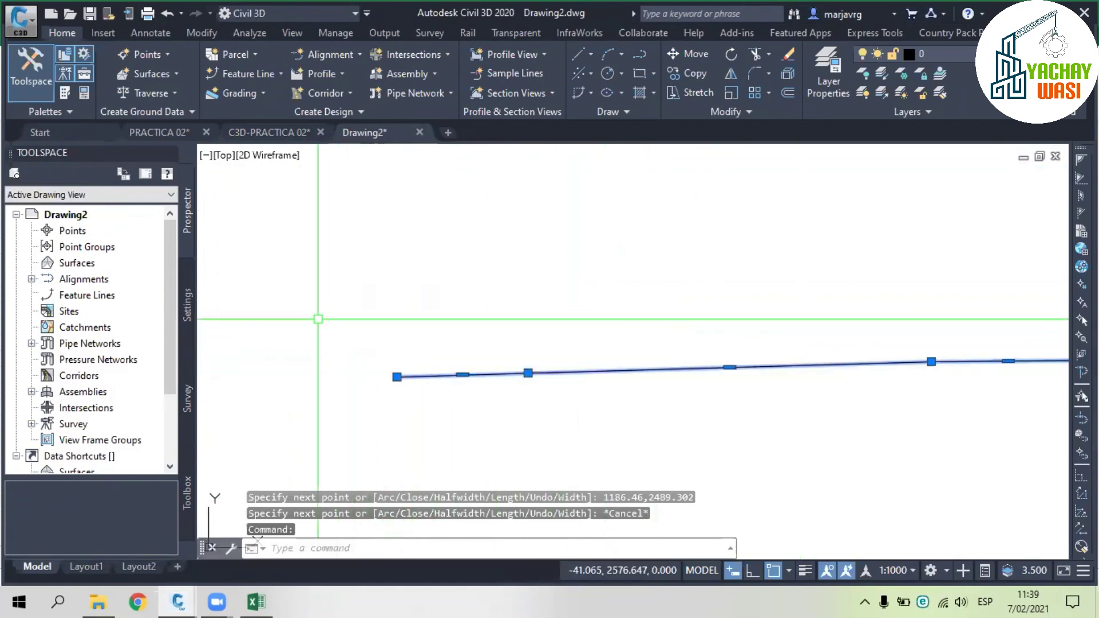
{"action": "key", "text": "ctrl+shift+c"}
{"action": "left_click", "coordinate": [352, 328]}
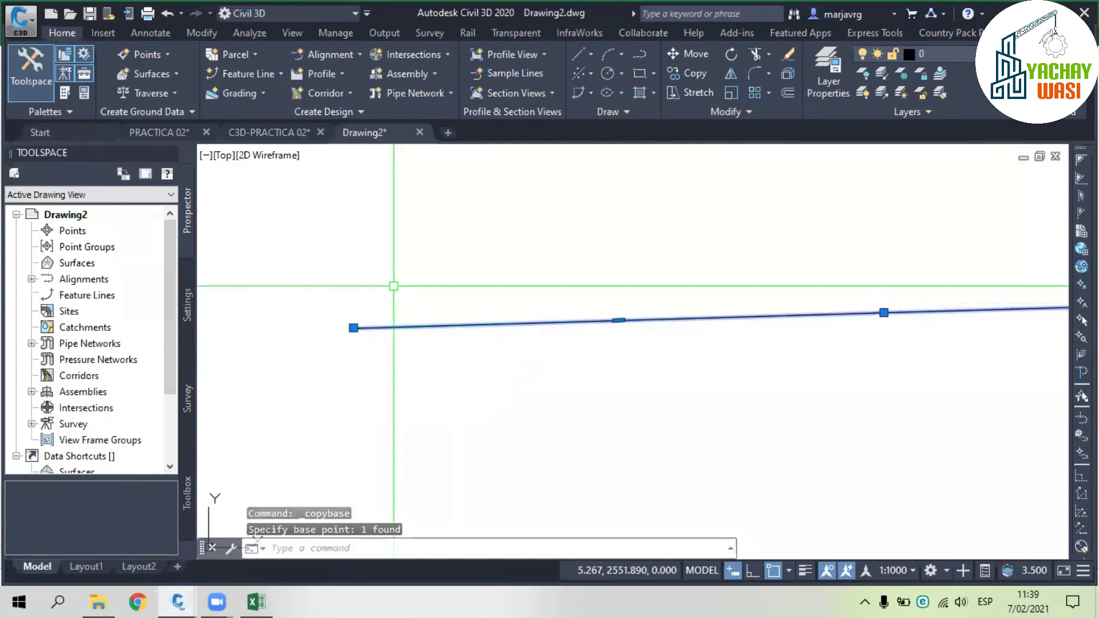
{"action": "key", "text": "Escape"}
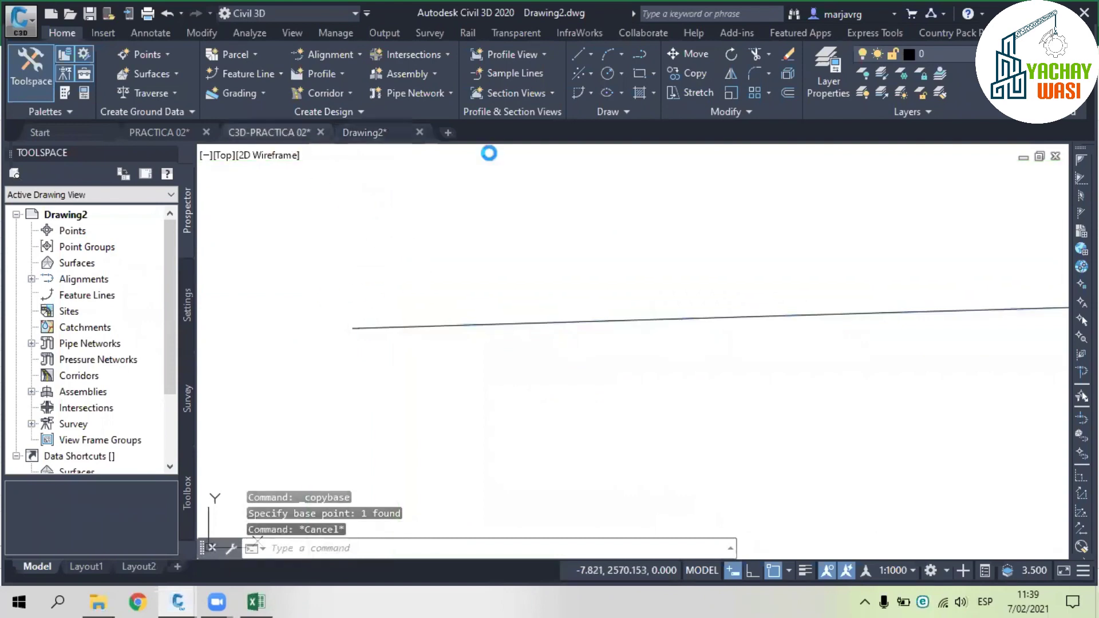
- Switch to the C3D-PRACTICA 02 drawing and try to paste the copied polyline at the start of the profile view
{"action": "key", "text": "ctrl+z"}
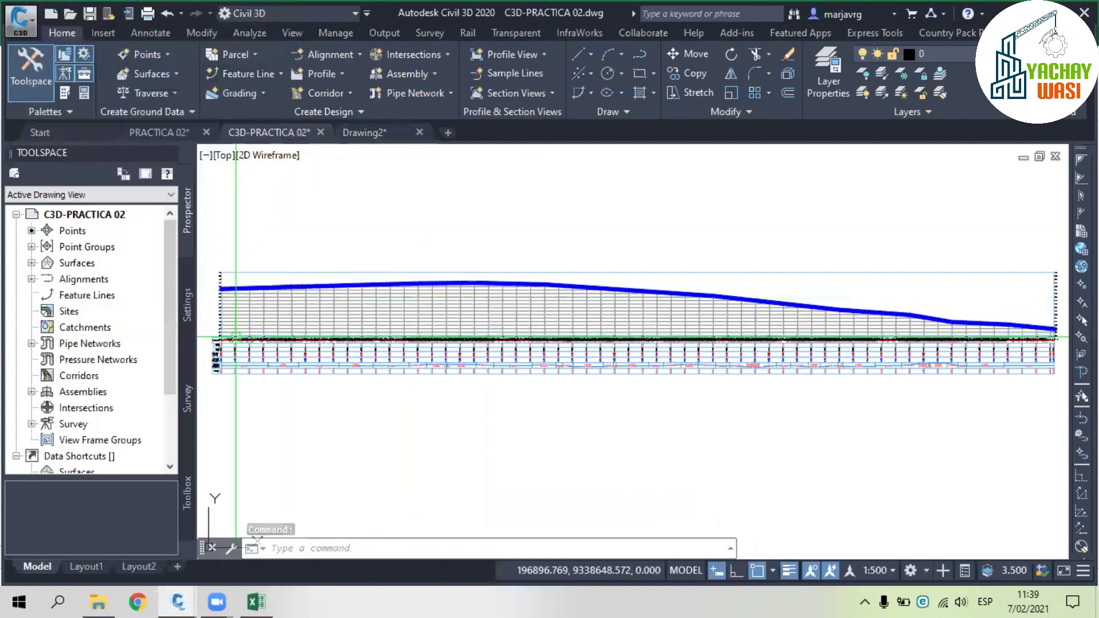
{"action": "scroll", "coordinate": [236, 336], "scroll_direction": "up", "scroll_amount": 8}
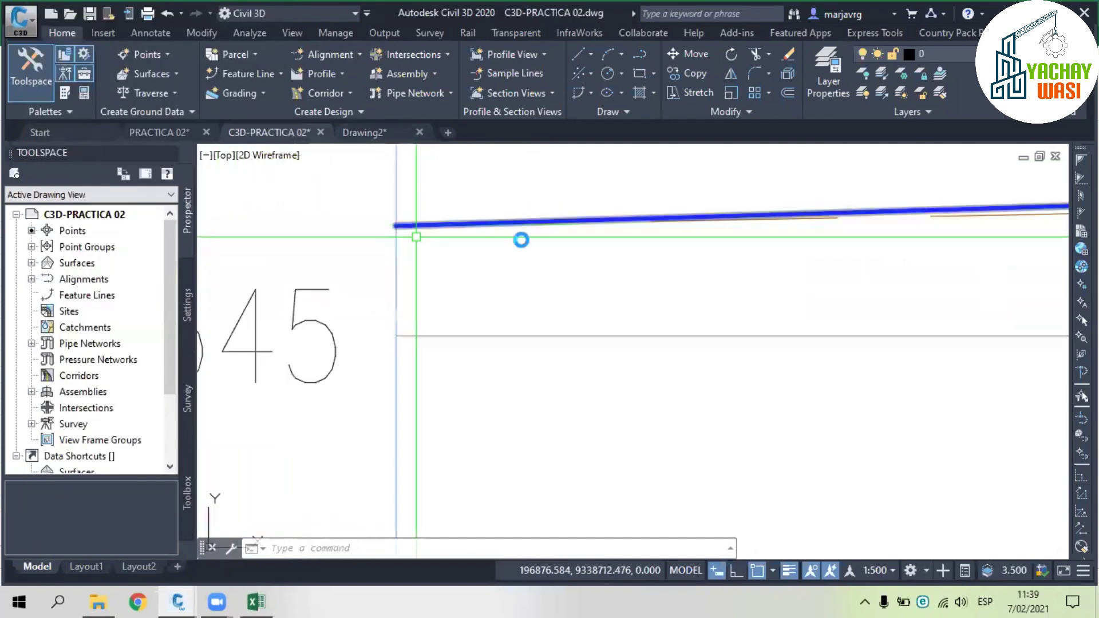
{"action": "scroll", "coordinate": [427, 238], "scroll_direction": "down", "scroll_amount": 5}
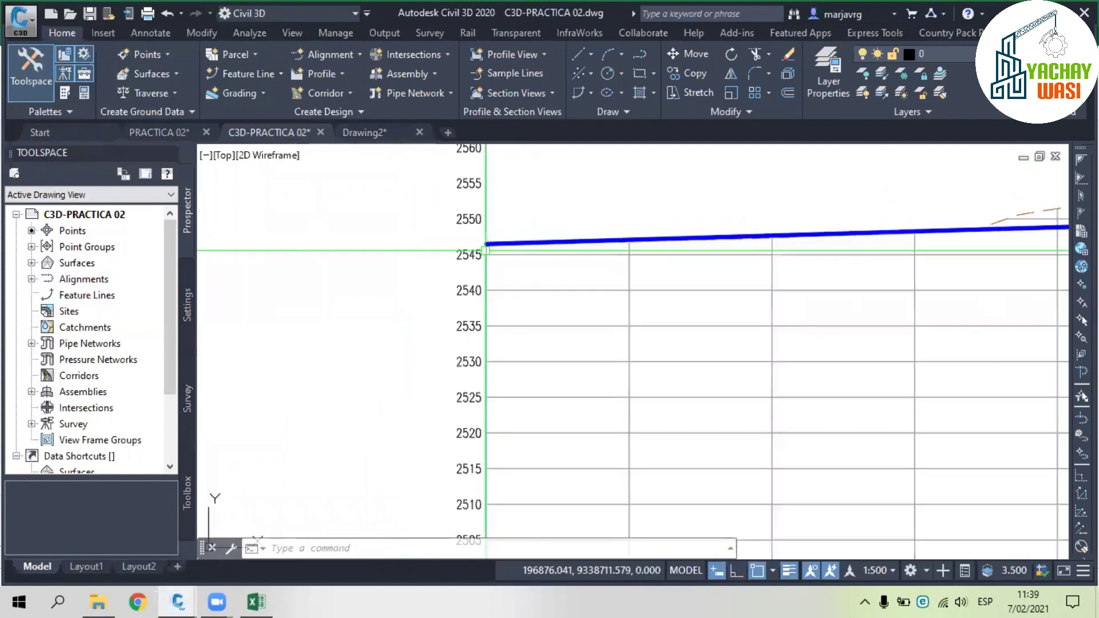
{"action": "key", "text": "ctrl+v"}
{"action": "key", "text": "Escape"}
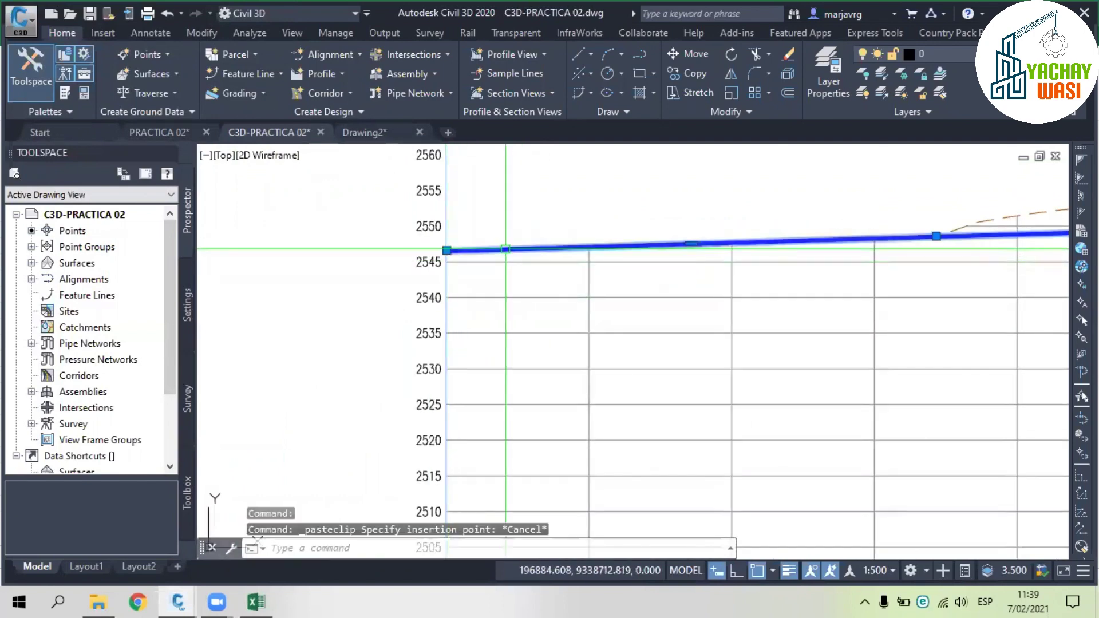
{"action": "scroll", "coordinate": [530, 286], "scroll_direction": "down", "scroll_amount": 2}
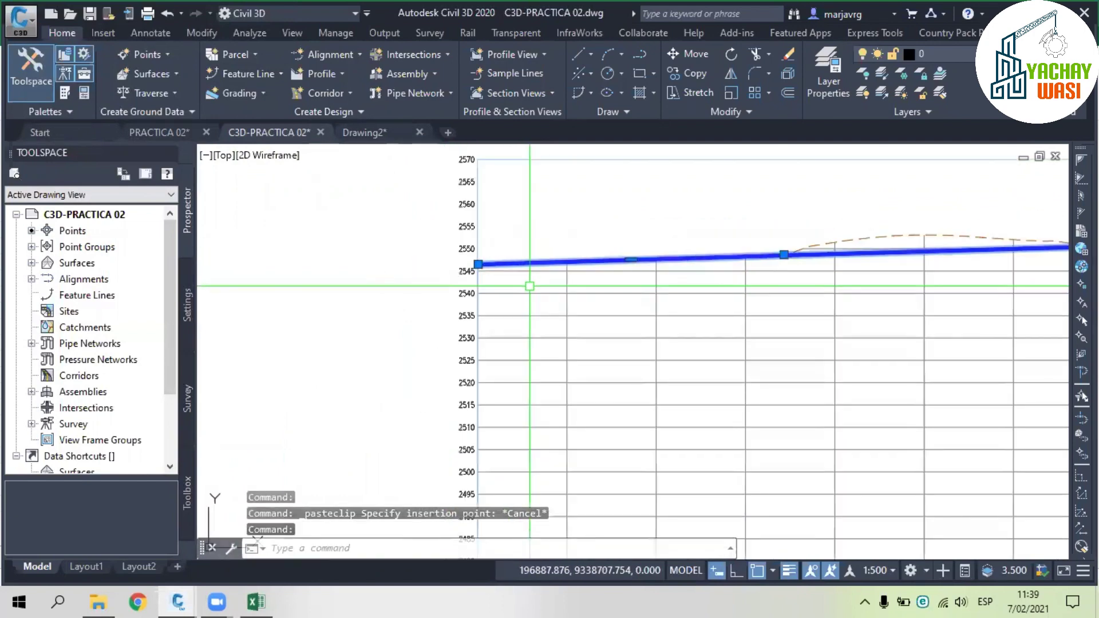
{"action": "scroll", "coordinate": [529, 286], "scroll_direction": "down", "scroll_amount": 2}
{"action": "scroll", "coordinate": [530, 286], "scroll_direction": "down", "scroll_amount": 6}
{"action": "key", "text": "Escape"}
{"action": "key", "text": "Escape"}
{"action": "left_click", "coordinate": [651, 179]}
{"action": "left_click", "coordinate": [592, 179]}
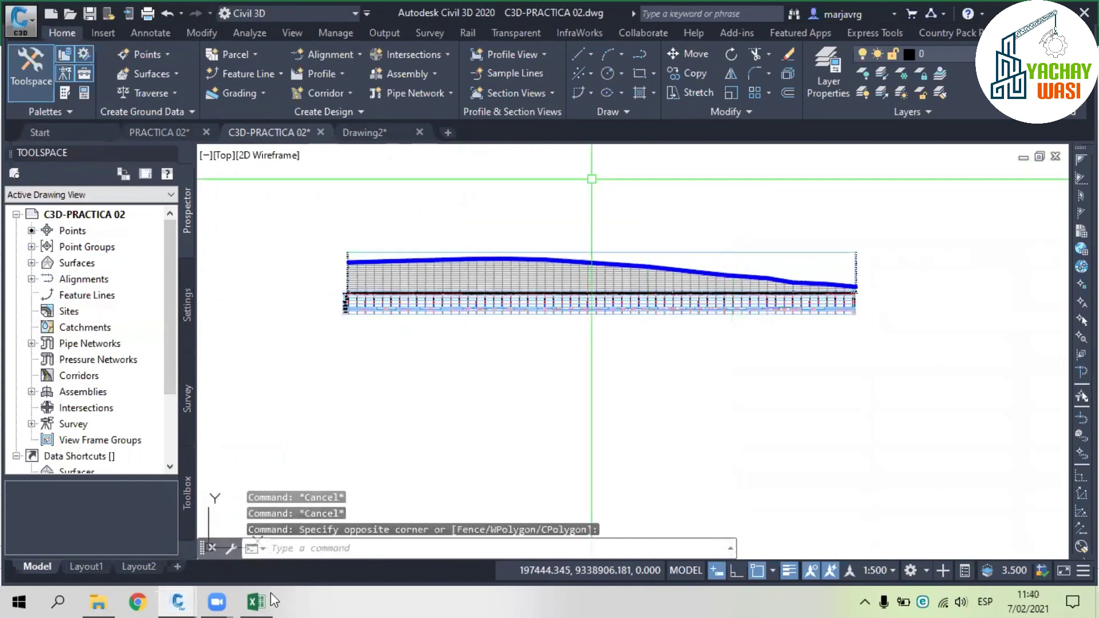
- Switch to Excel and review the station-elevation pairs in B15:B25 together with the PIV table above them
{"action": "left_click", "coordinate": [266, 596]}
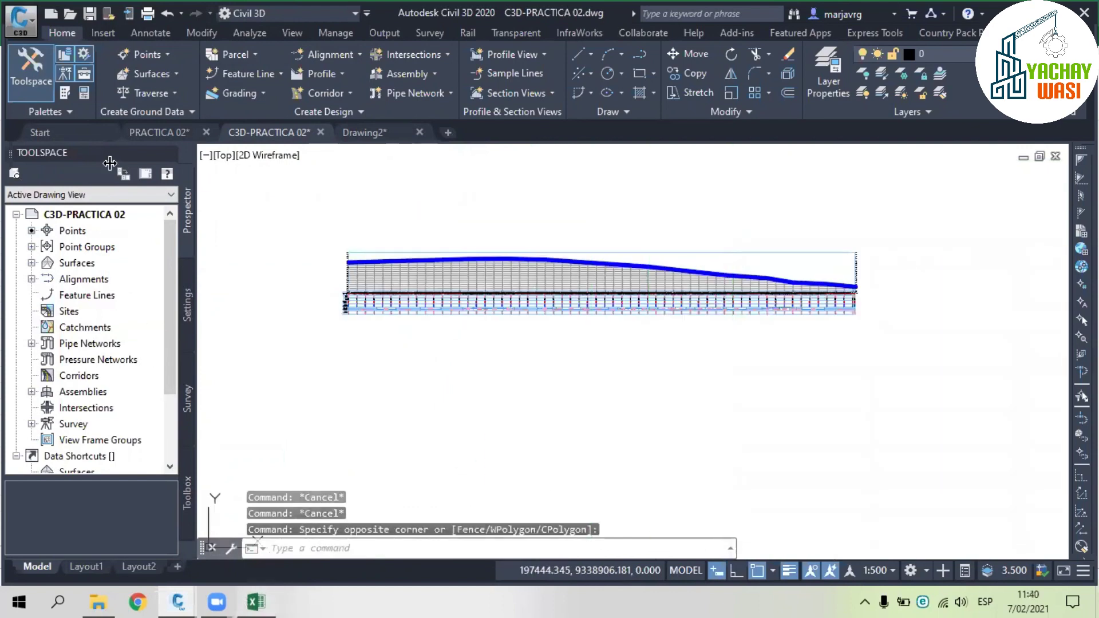
{"action": "key", "text": "alt+Tab"}
{"action": "left_click_drag", "start_coordinate": [101, 261], "coordinate": [104, 425]}
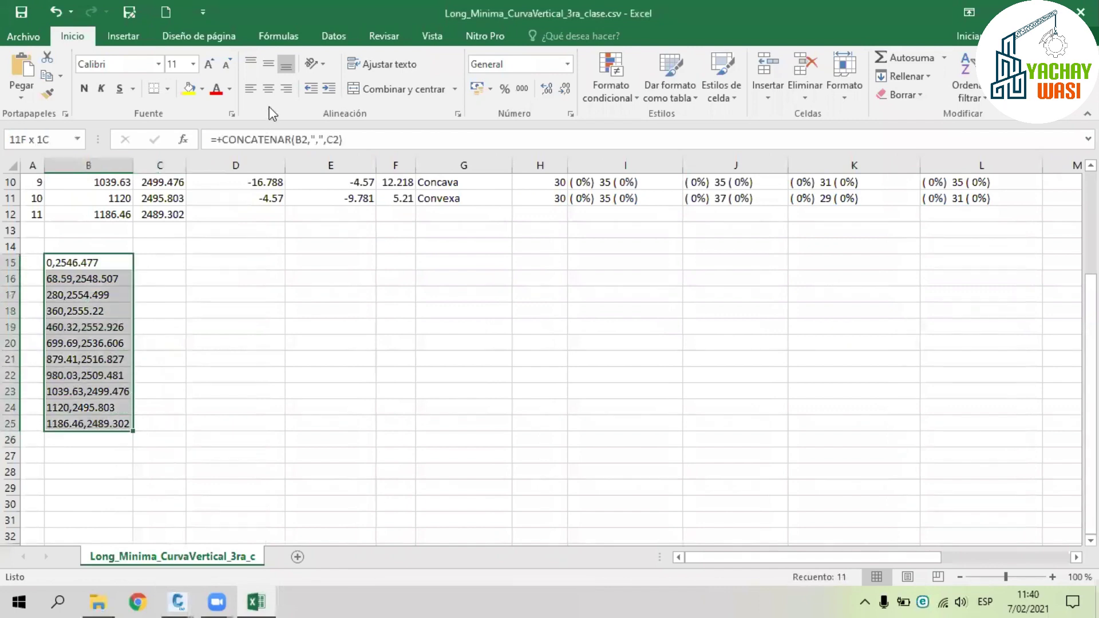
{"action": "left_click", "coordinate": [246, 356]}
{"action": "scroll", "coordinate": [128, 343], "scroll_direction": "up", "scroll_amount": 1}
{"action": "scroll", "coordinate": [238, 600], "scroll_direction": "up", "scroll_amount": 2}
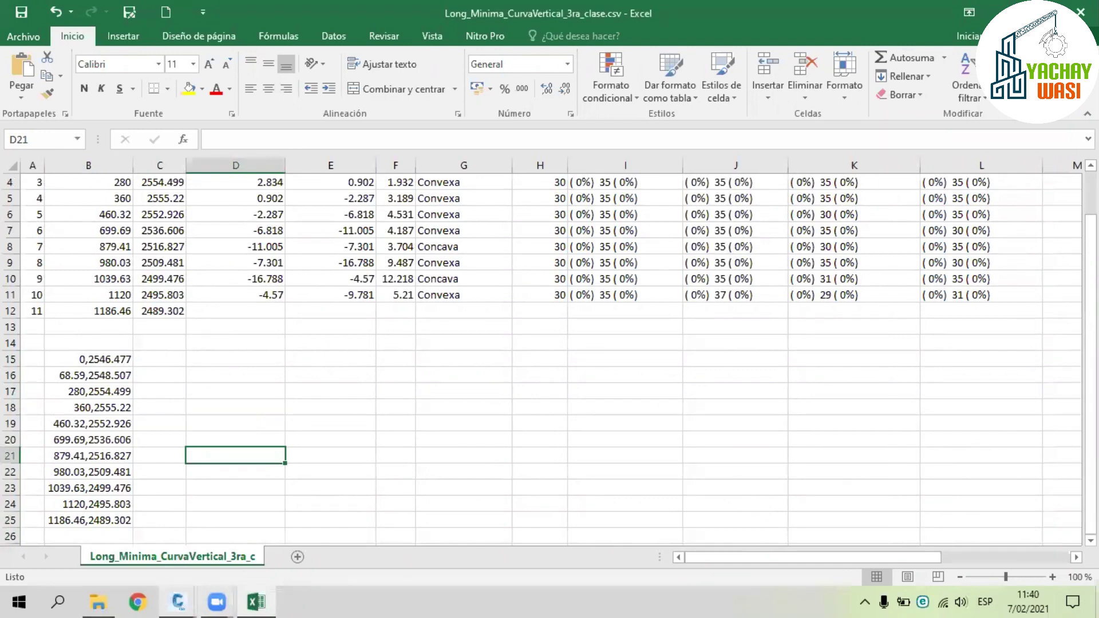
- Switch back to Civil 3D and save the C3D-PRACTICA 02 drawing
{"action": "left_click", "coordinate": [177, 602]}
{"action": "key", "text": "Escape"}
{"action": "key", "text": "Escape"}
{"action": "key", "text": "ctrl+s"}
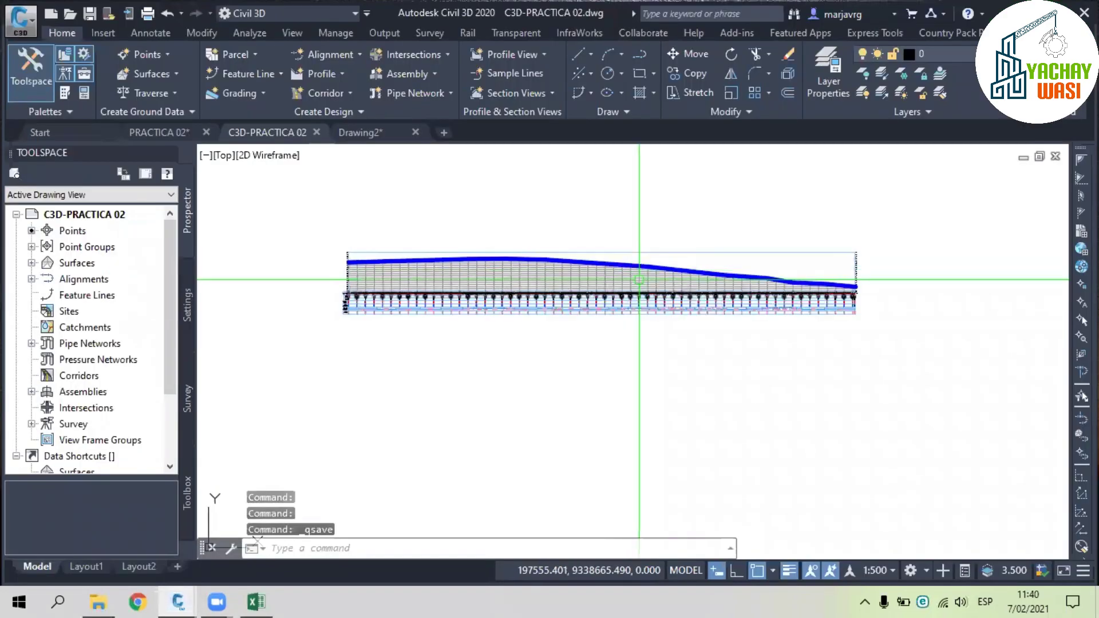
- Examine the grade-line polyline and its vertices along the profile view, comparing it with the ground profile
{"action": "scroll", "coordinate": [639, 280], "scroll_direction": "up", "scroll_amount": 2}
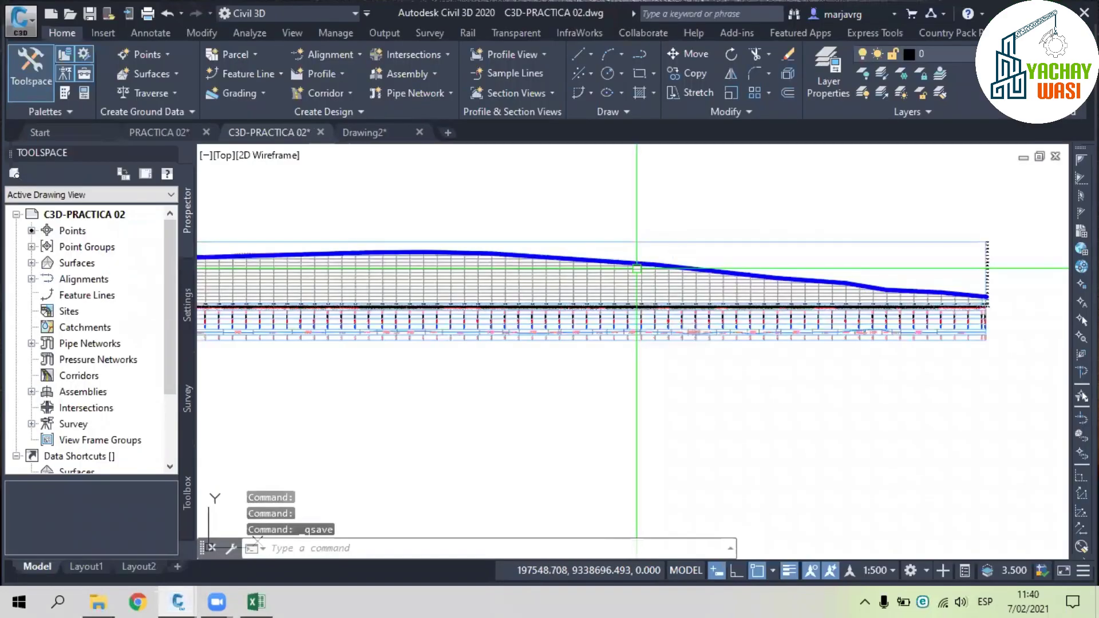
{"action": "scroll", "coordinate": [638, 268], "scroll_direction": "up", "scroll_amount": 4}
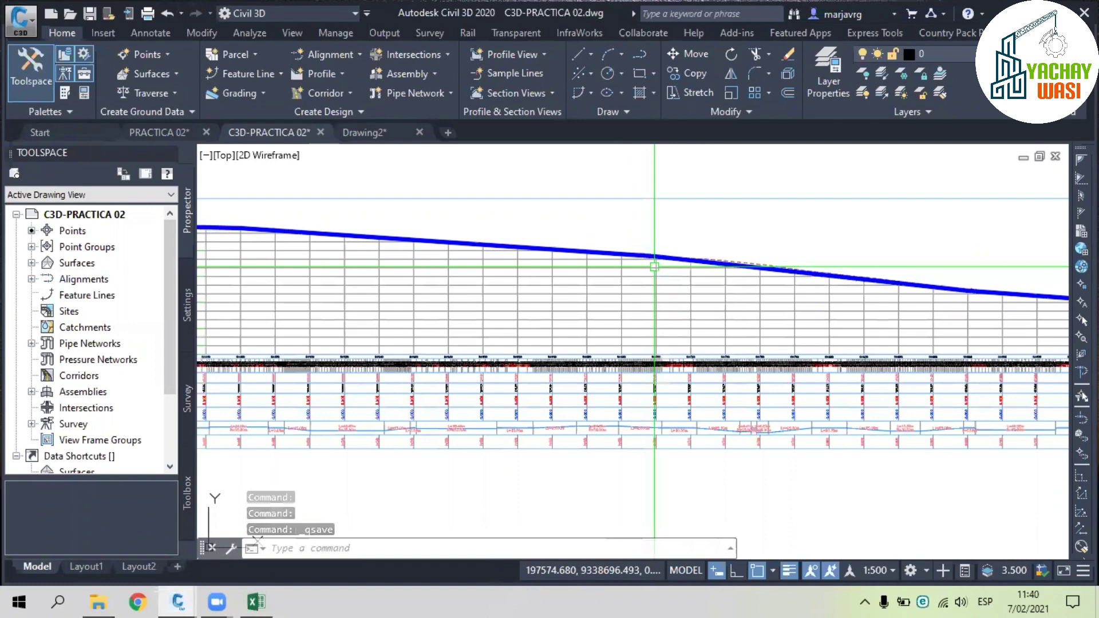
{"action": "scroll", "coordinate": [670, 268], "scroll_direction": "up", "scroll_amount": 4}
{"action": "scroll", "coordinate": [724, 287], "scroll_direction": "down", "scroll_amount": 6}
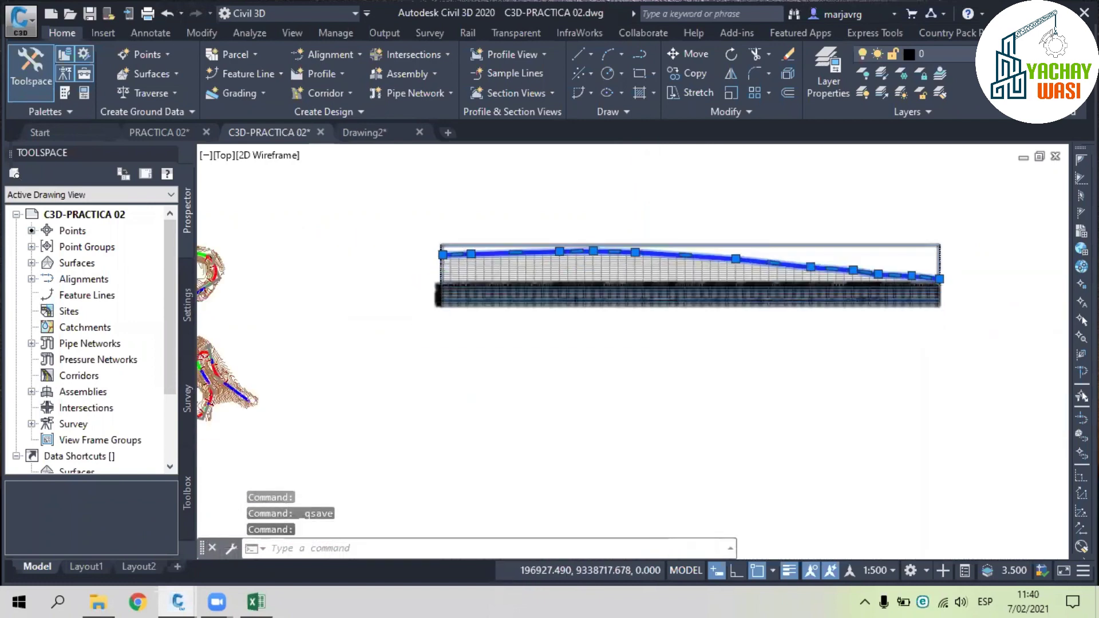
{"action": "scroll", "coordinate": [461, 251], "scroll_direction": "up", "scroll_amount": 4}
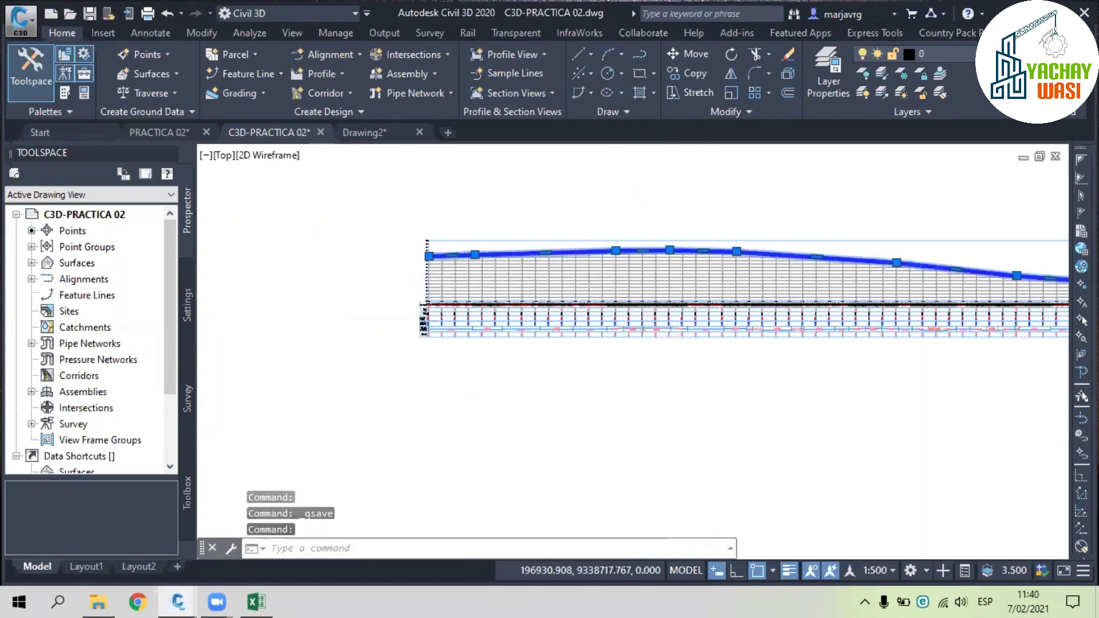
{"action": "key", "text": "Escape"}
{"action": "scroll", "coordinate": [478, 263], "scroll_direction": "up", "scroll_amount": 2}
{"action": "mouse_move", "coordinate": [478, 264]}
{"action": "middle_mouse_down"}
{"action": "mouse_move", "coordinate": [557, 273]}
{"action": "mouse_move", "coordinate": [512, 287]}
{"action": "middle_mouse_up"}
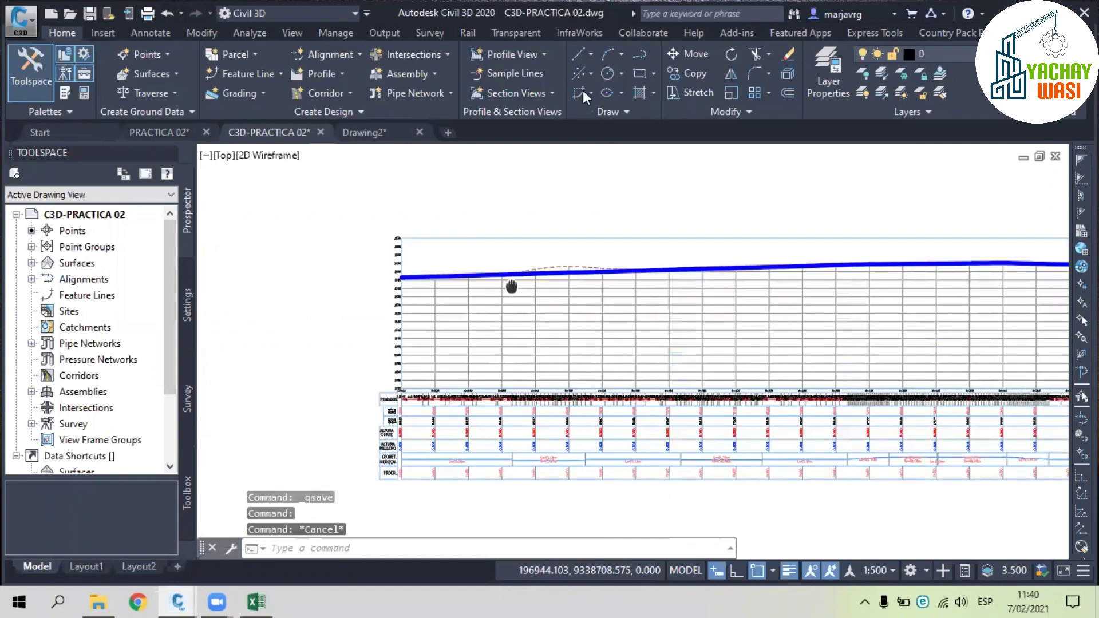
{"action": "middle_click_drag", "start_coordinate": [511, 287], "coordinate": [410, 293]}
- Create a layout profile for the EJE VIA alignment from the profile view, naming it SUB-RASANTE
{"action": "left_click", "coordinate": [541, 345]}
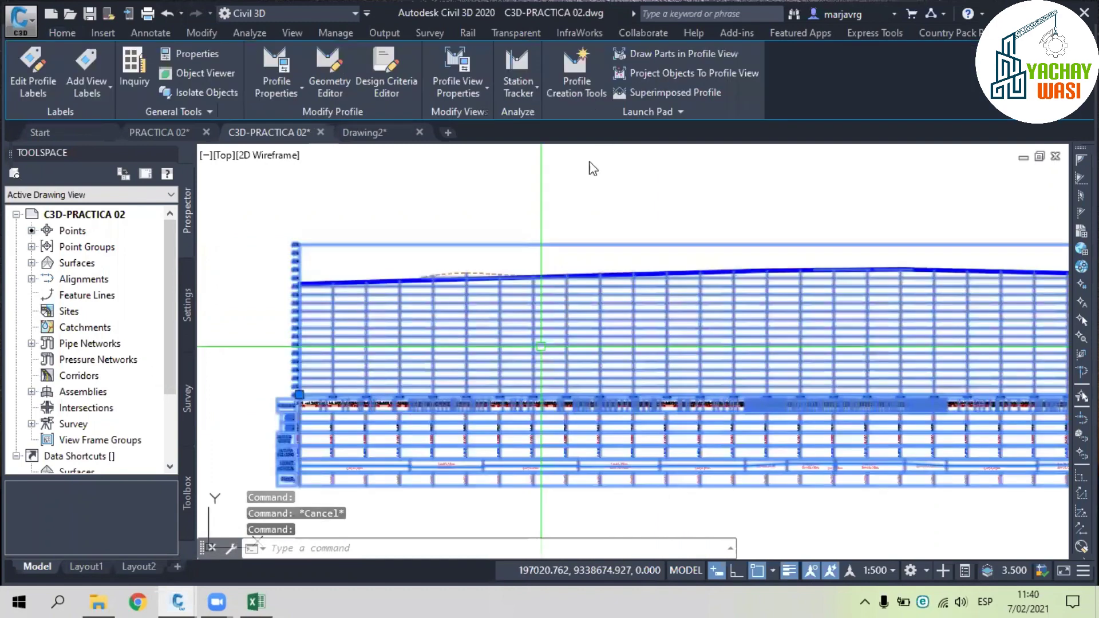
{"action": "left_click", "coordinate": [577, 74]}
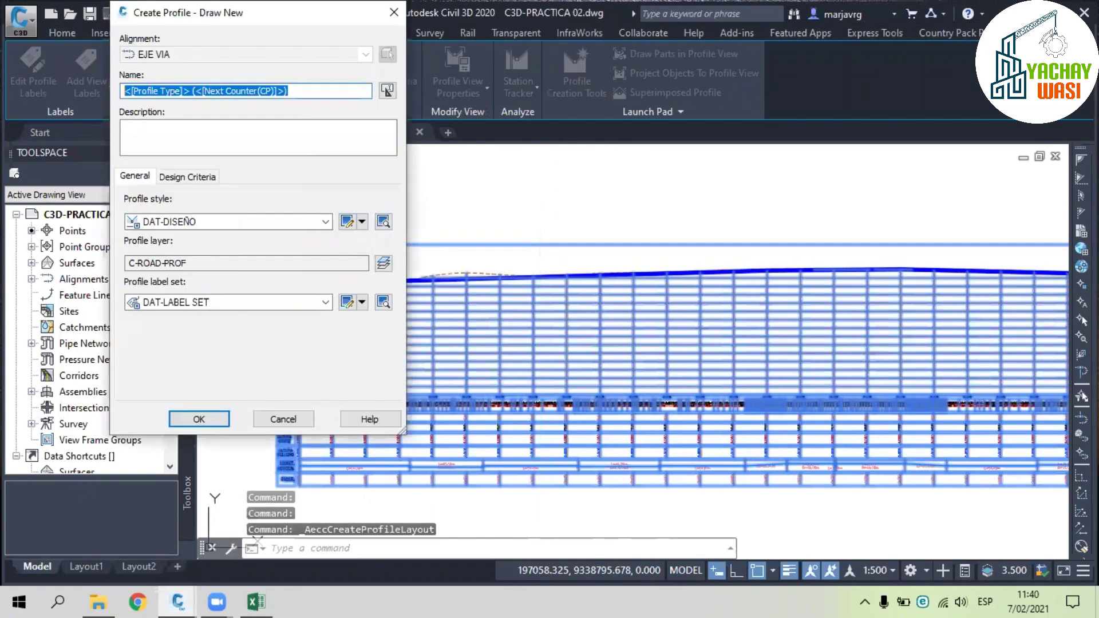
{"action": "type", "text": "SUB-RASANTE"}
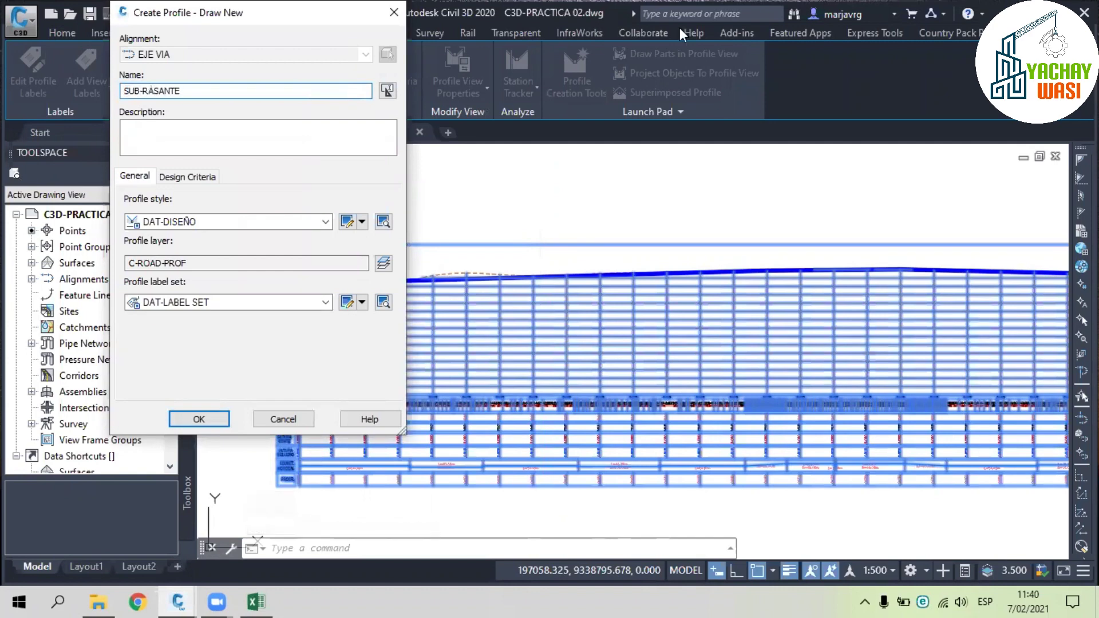
{"action": "left_click", "coordinate": [183, 423]}
{"action": "left_click", "coordinate": [199, 419]}
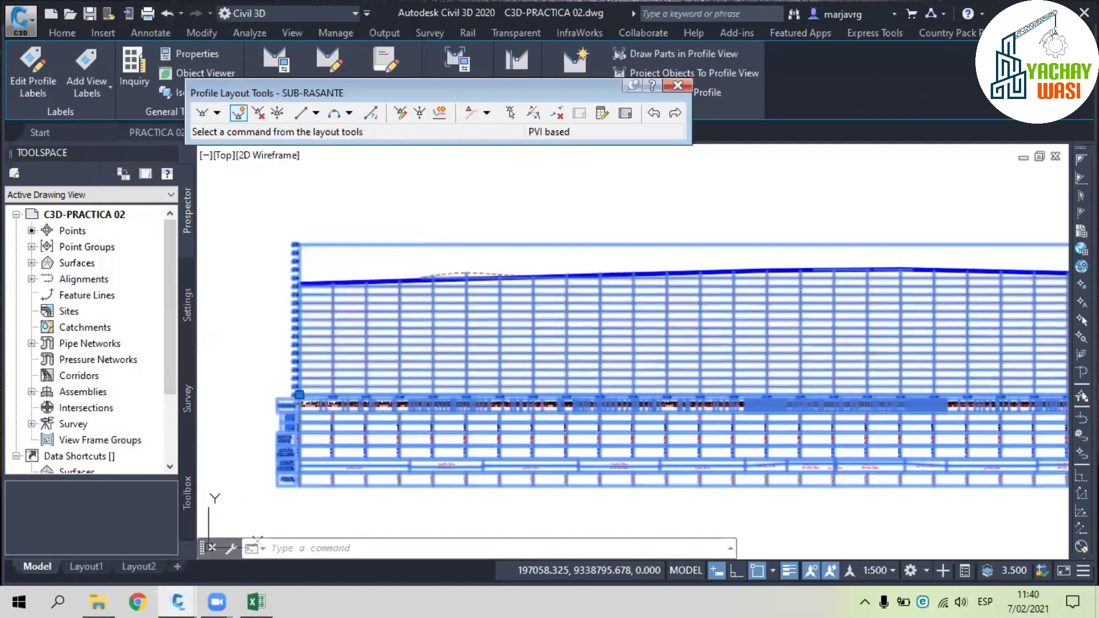
- Insert the first two PVIs of SUB-RASANTE at the polyline's start and at the end of the profile view
{"action": "left_click", "coordinate": [239, 113]}
{"action": "scroll", "coordinate": [301, 299], "scroll_direction": "up", "scroll_amount": 6}
{"action": "scroll", "coordinate": [290, 252], "scroll_direction": "up", "scroll_amount": 6}
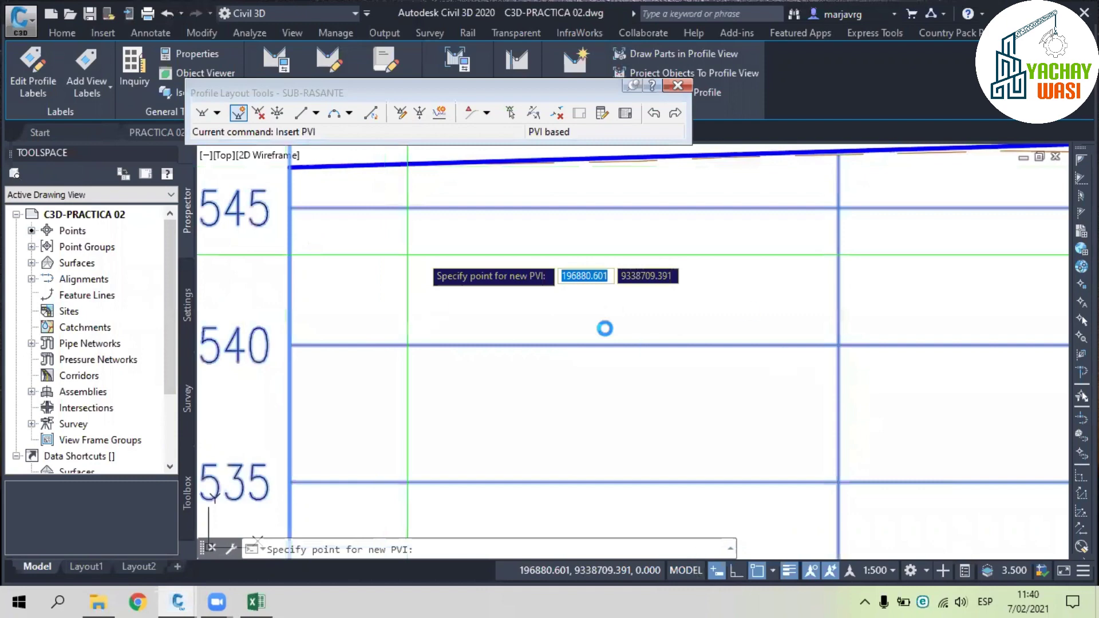
{"action": "scroll", "coordinate": [476, 269], "scroll_direction": "down", "scroll_amount": 5}
{"action": "scroll", "coordinate": [573, 312], "scroll_direction": "up", "scroll_amount": 8}
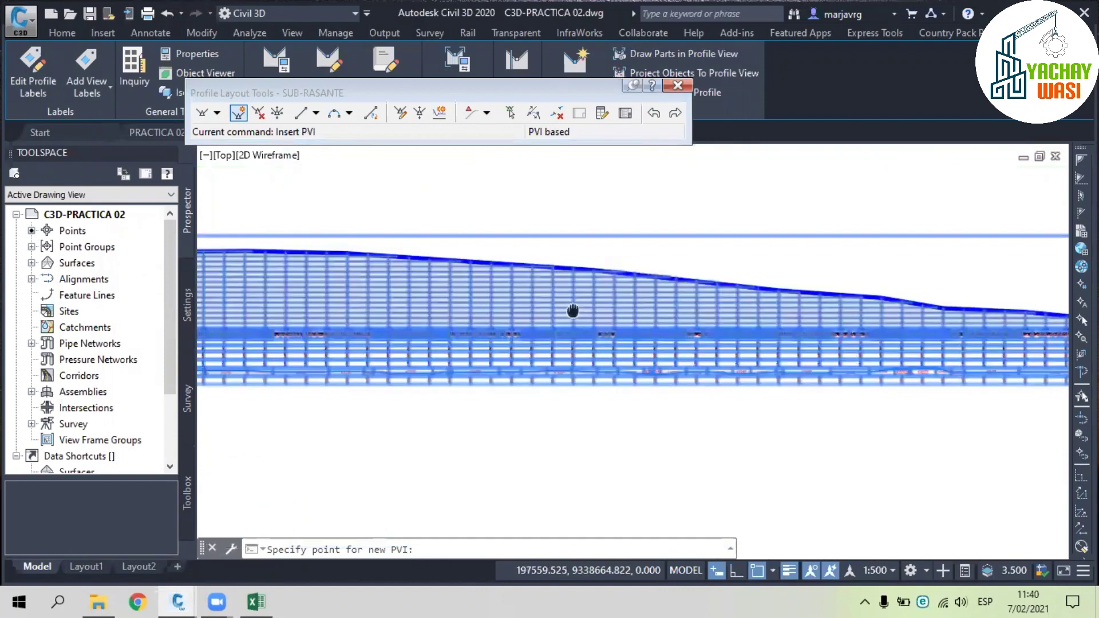
{"action": "scroll", "coordinate": [635, 229], "scroll_direction": "up", "scroll_amount": 3}
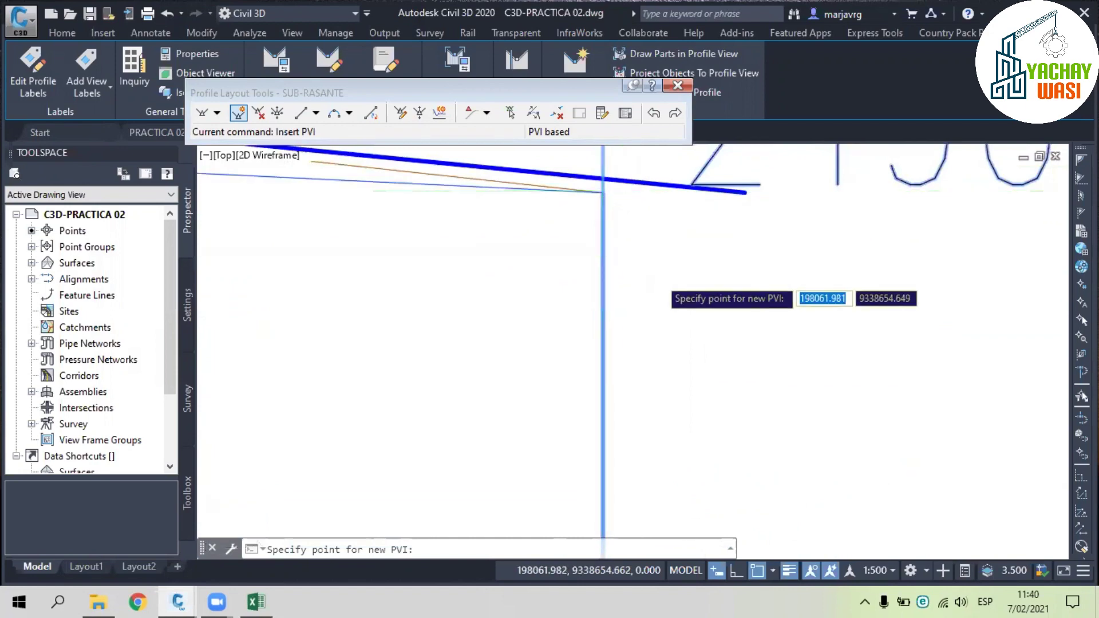
{"action": "scroll", "coordinate": [603, 286], "scroll_direction": "down", "scroll_amount": 2}
{"action": "scroll", "coordinate": [715, 307], "scroll_direction": "down", "scroll_amount": 10}
{"action": "key", "text": "Escape"}
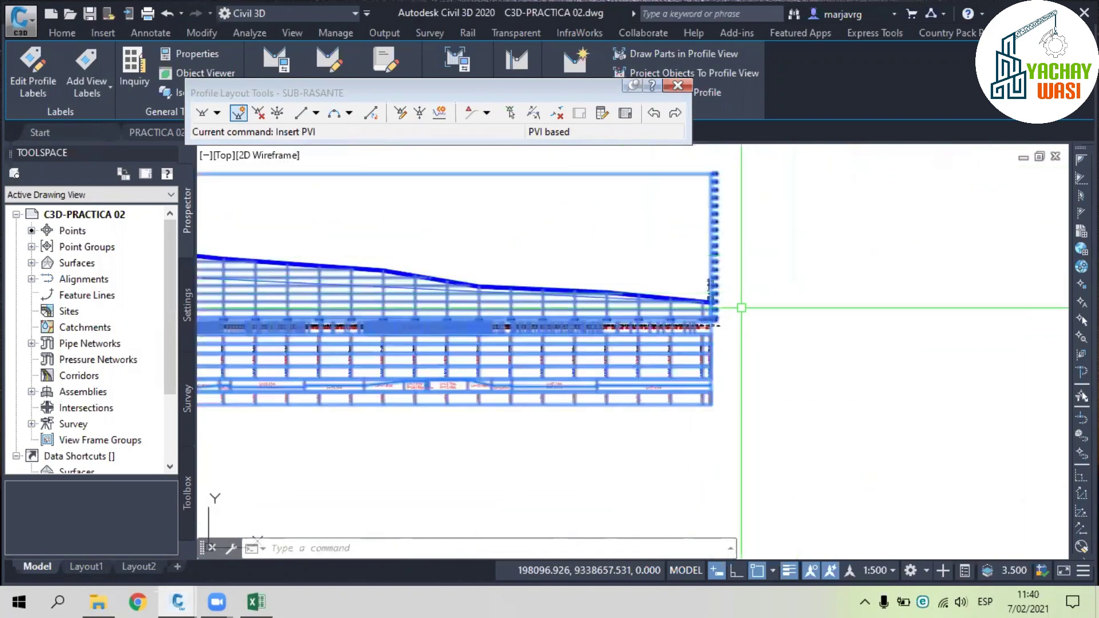
- Compare the straight SUB-RASANTE tangent with the grade-line polyline at the end and start of the profile view
{"action": "scroll", "coordinate": [726, 314], "scroll_direction": "up", "scroll_amount": 5}
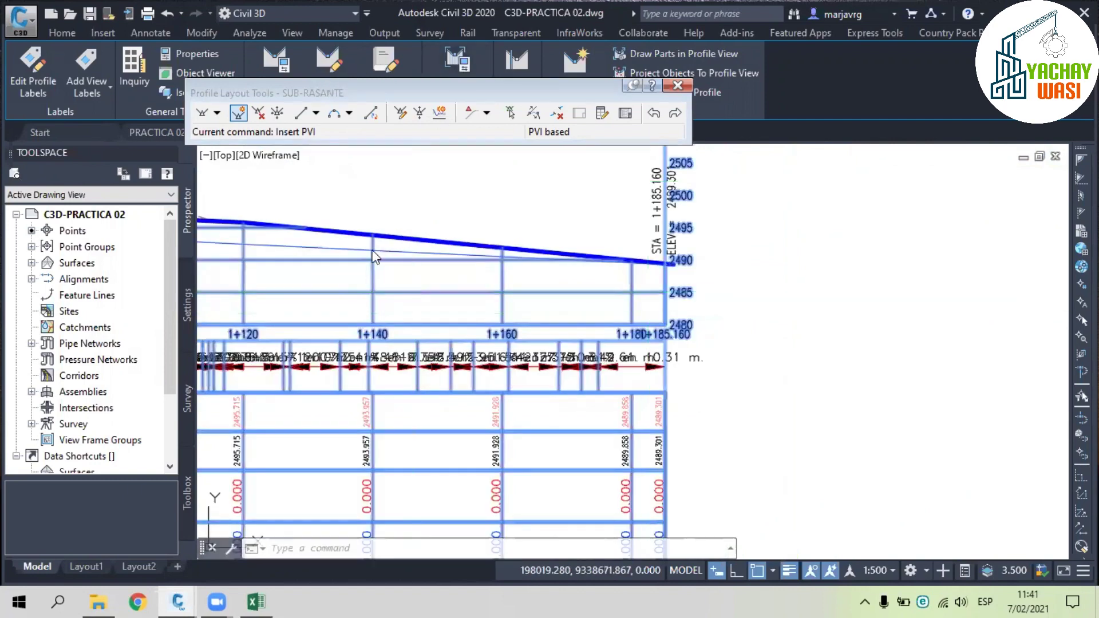
{"action": "left_click", "coordinate": [374, 235]}
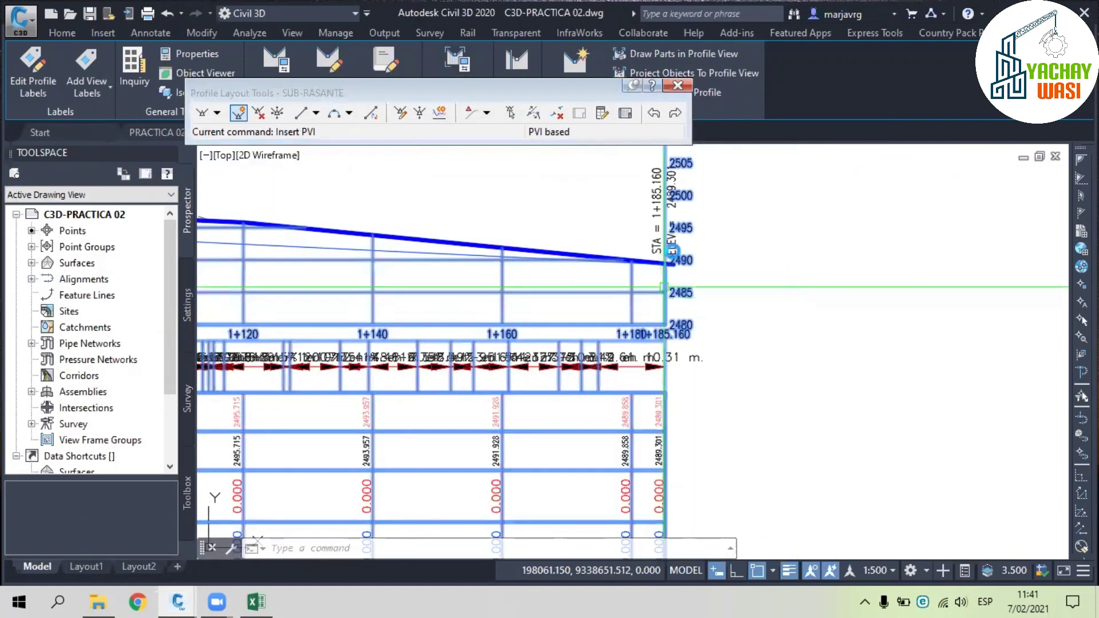
{"action": "scroll", "coordinate": [664, 287], "scroll_direction": "down", "scroll_amount": 2}
{"action": "scroll", "coordinate": [669, 270], "scroll_direction": "down", "scroll_amount": 2}
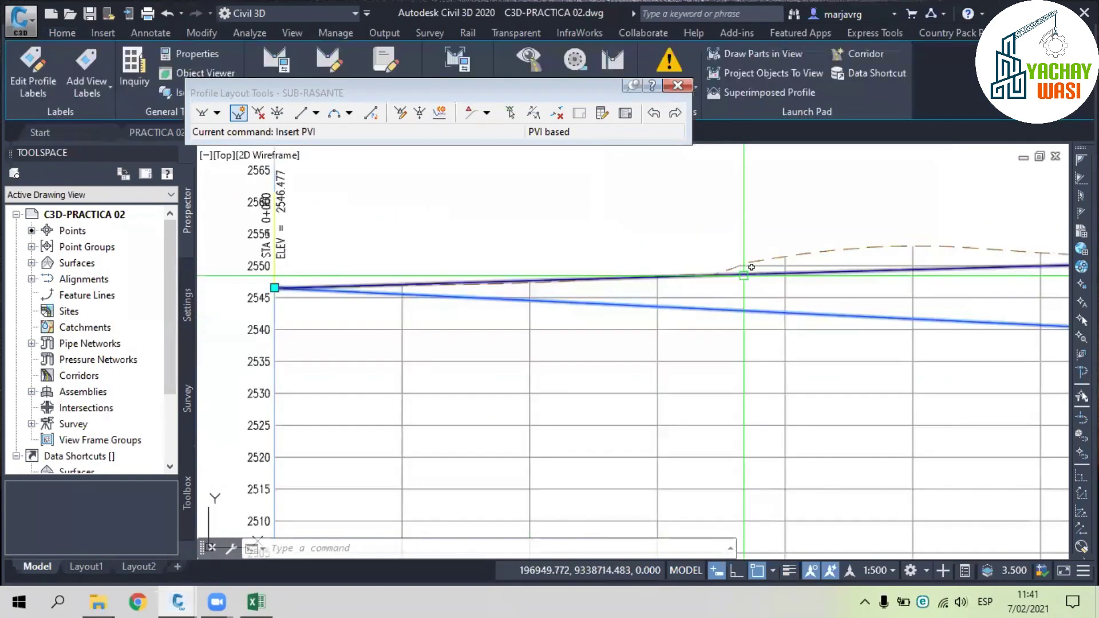
{"action": "left_click", "coordinate": [747, 274]}
{"action": "middle_click_drag", "start_coordinate": [711, 309], "coordinate": [613, 306]}
{"action": "key", "text": "Escape"}
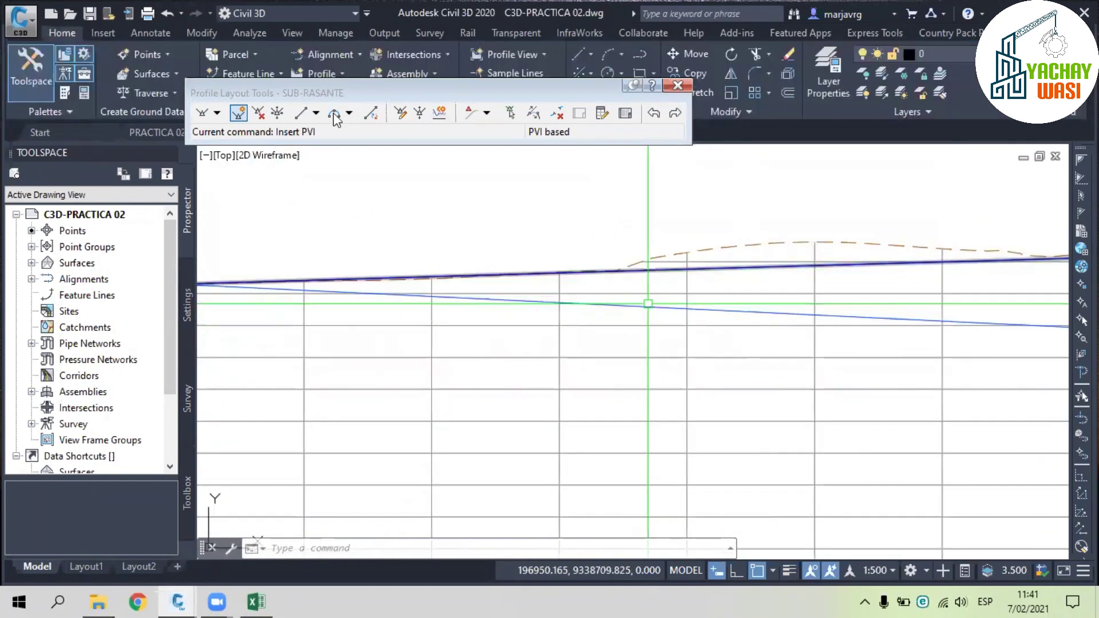
- Insert a SUB-RASANTE PVI at the polyline's second vertex
{"action": "left_click", "coordinate": [238, 112]}
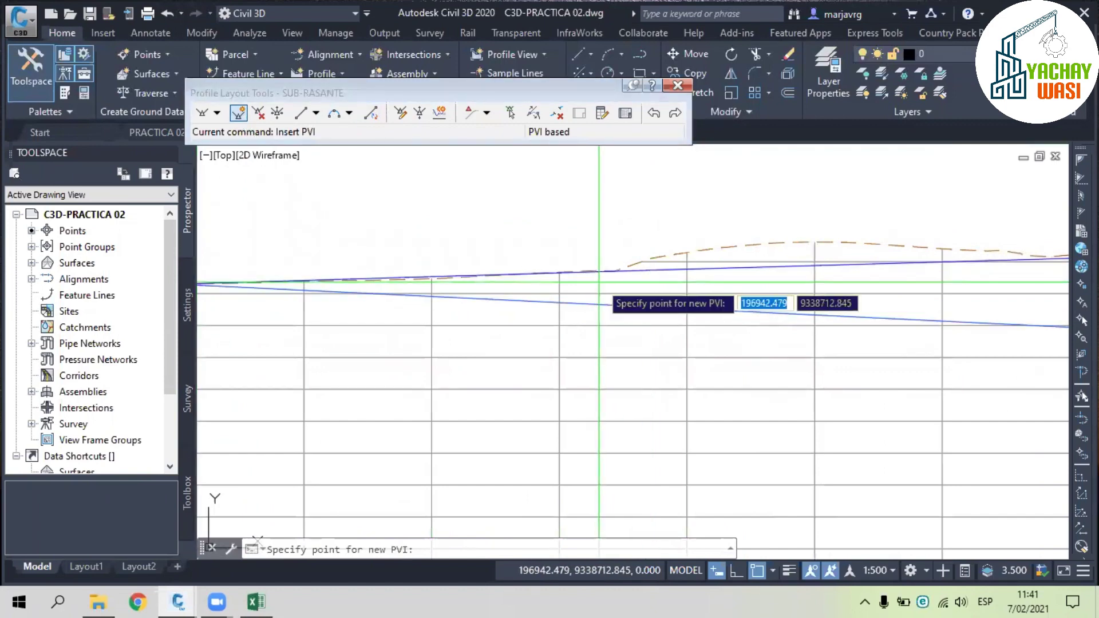
{"action": "left_click", "coordinate": [615, 270]}
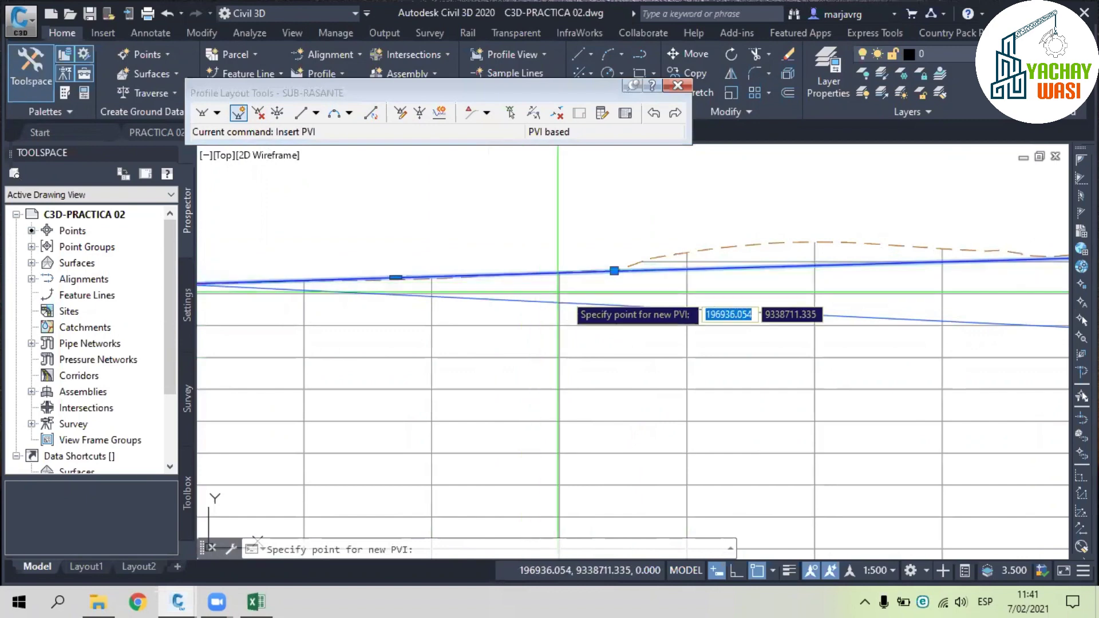
{"action": "left_click", "coordinate": [615, 271]}
- Insert SUB-RASANTE PVIs at the grade-line polyline's vertices at stations 0+280, 0+360, 0+460 and 0+700
{"action": "scroll", "coordinate": [651, 321], "scroll_direction": "down", "scroll_amount": 2}
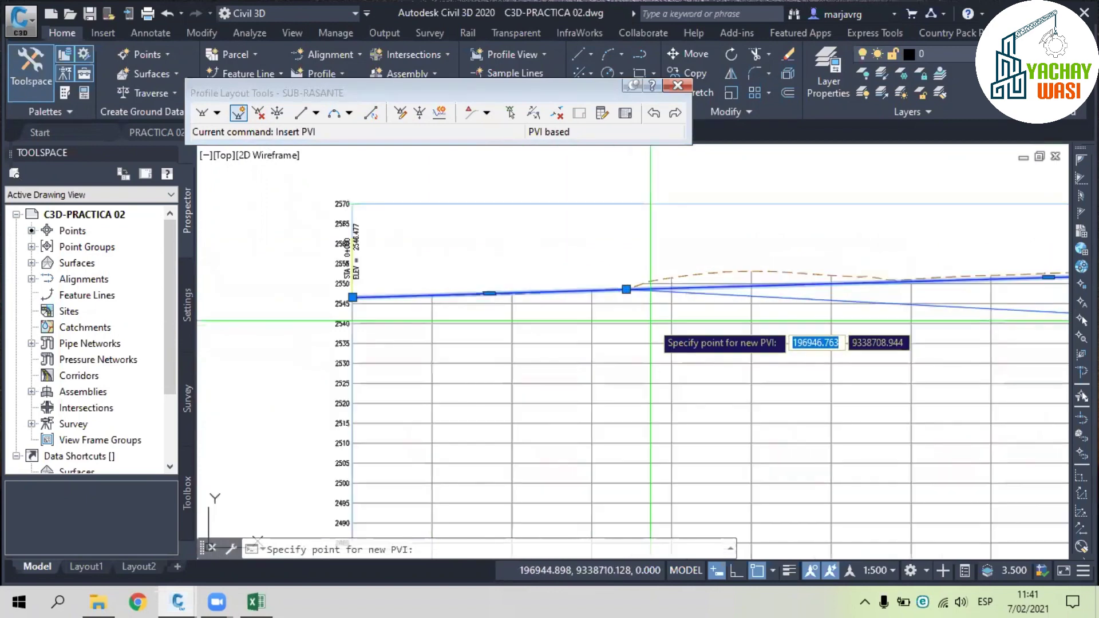
{"action": "scroll", "coordinate": [779, 320], "scroll_direction": "down", "scroll_amount": 2}
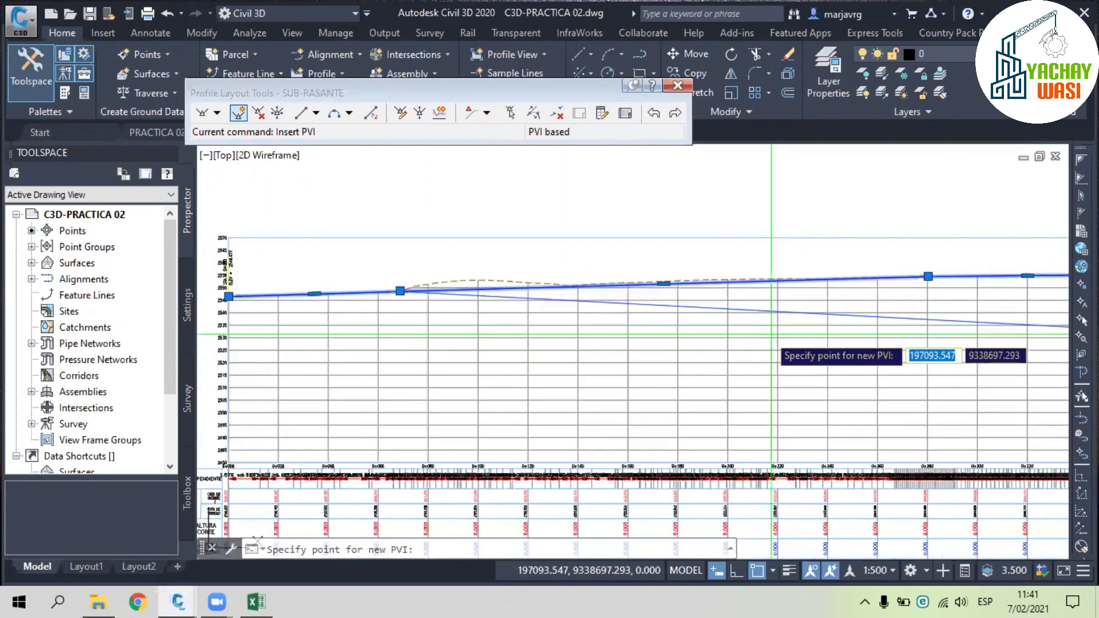
{"action": "scroll", "coordinate": [777, 319], "scroll_direction": "up", "scroll_amount": 4}
{"action": "middle_click_drag", "start_coordinate": [777, 319], "coordinate": [260, 301]}
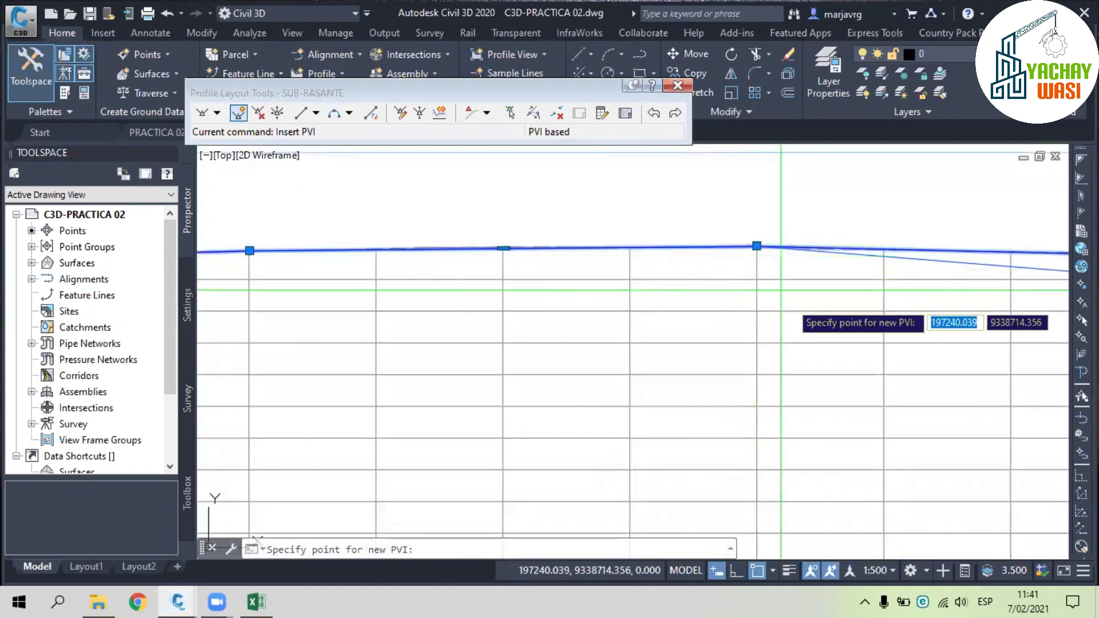
{"action": "scroll", "coordinate": [781, 291], "scroll_direction": "down", "scroll_amount": 4}
{"action": "middle_click_drag", "start_coordinate": [781, 290], "coordinate": [464, 309]}
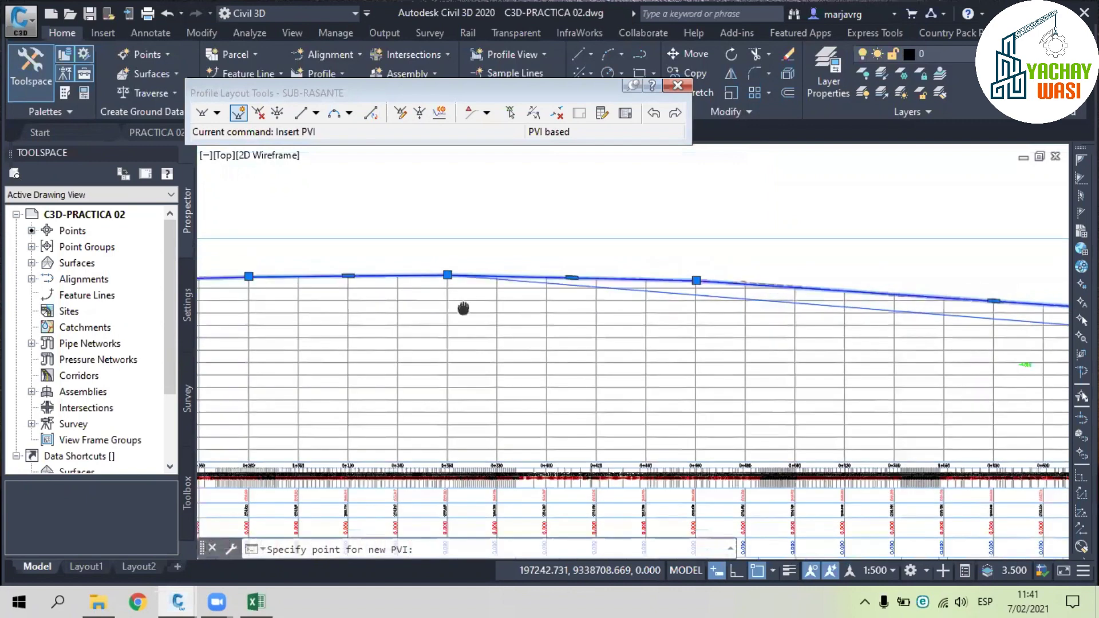
{"action": "scroll", "coordinate": [464, 309], "scroll_direction": "up", "scroll_amount": 4}
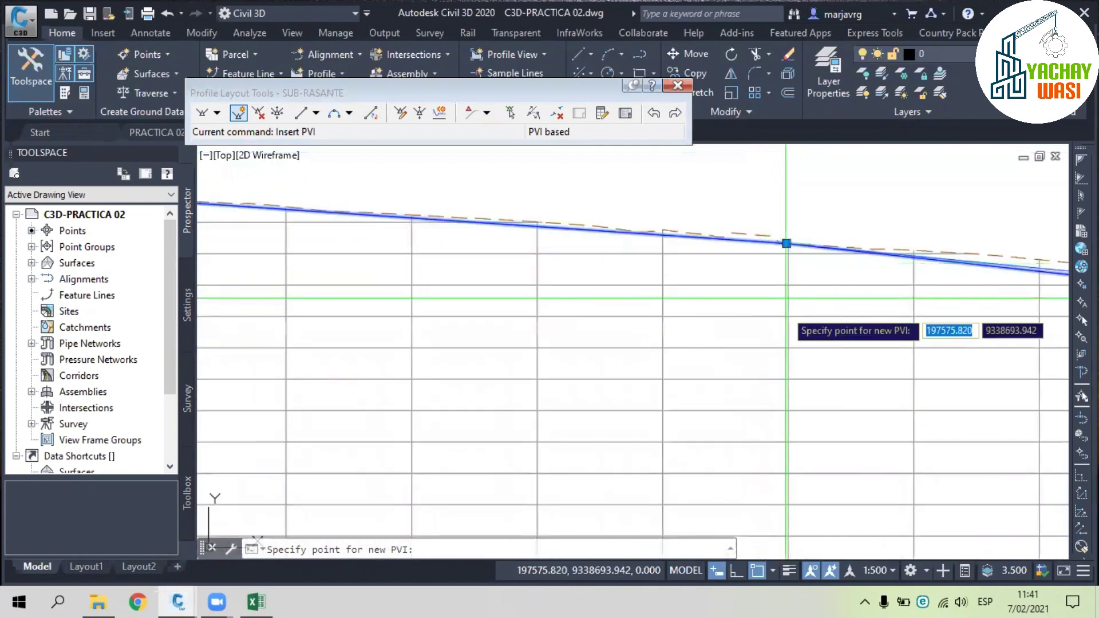
- Insert the remaining SUB-RASANTE PVIs at the polyline vertices at stations 0+880, 0+980, 1+040 and 1+120, and end the PVI insertion
{"action": "scroll", "coordinate": [412, 272], "scroll_direction": "down", "scroll_amount": 4}
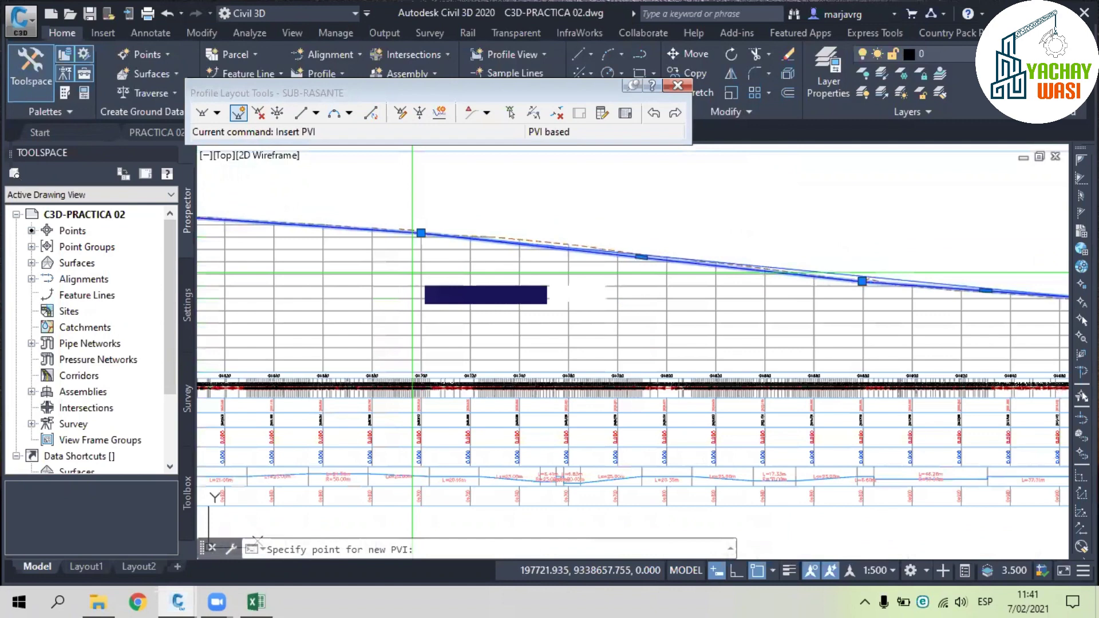
{"action": "scroll", "coordinate": [625, 222], "scroll_direction": "up", "scroll_amount": 4}
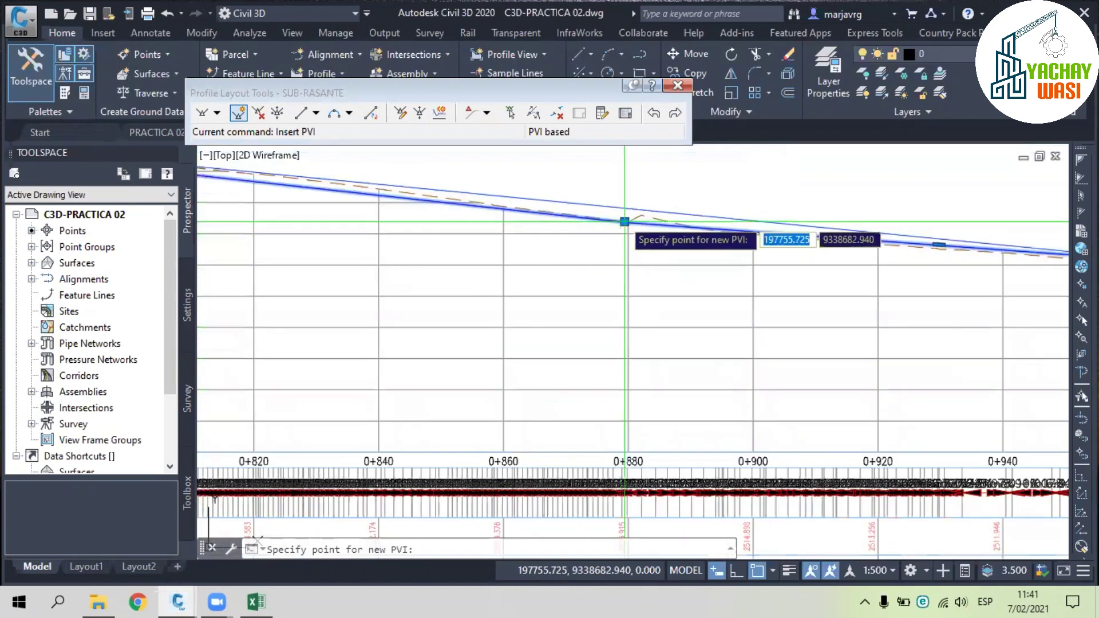
{"action": "scroll", "coordinate": [624, 222], "scroll_direction": "down", "scroll_amount": 5}
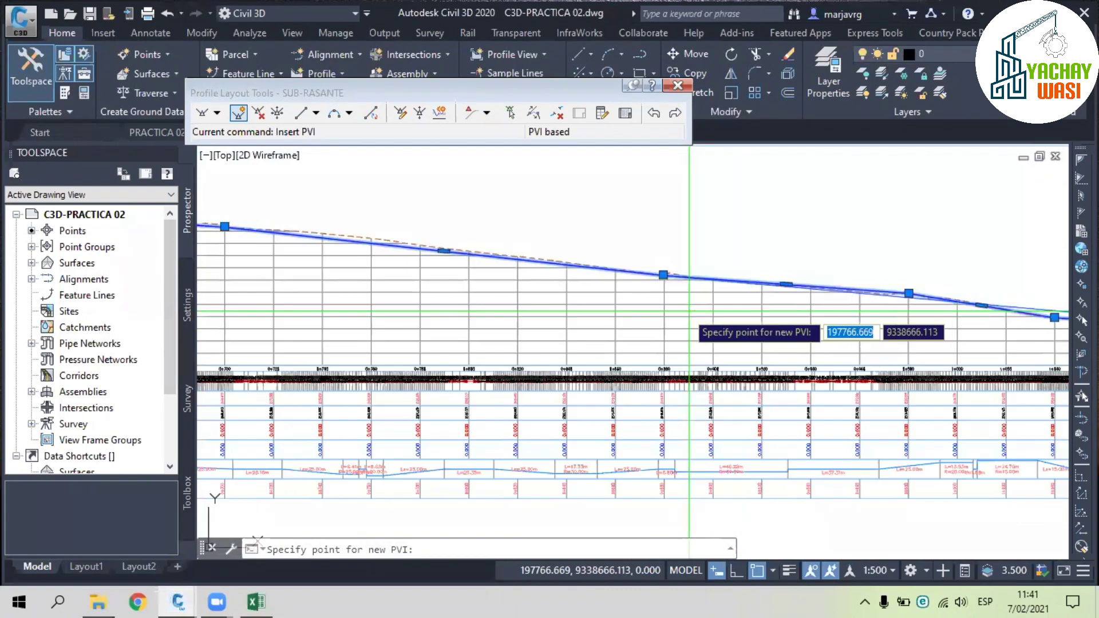
{"action": "scroll", "coordinate": [689, 312], "scroll_direction": "up", "scroll_amount": 2}
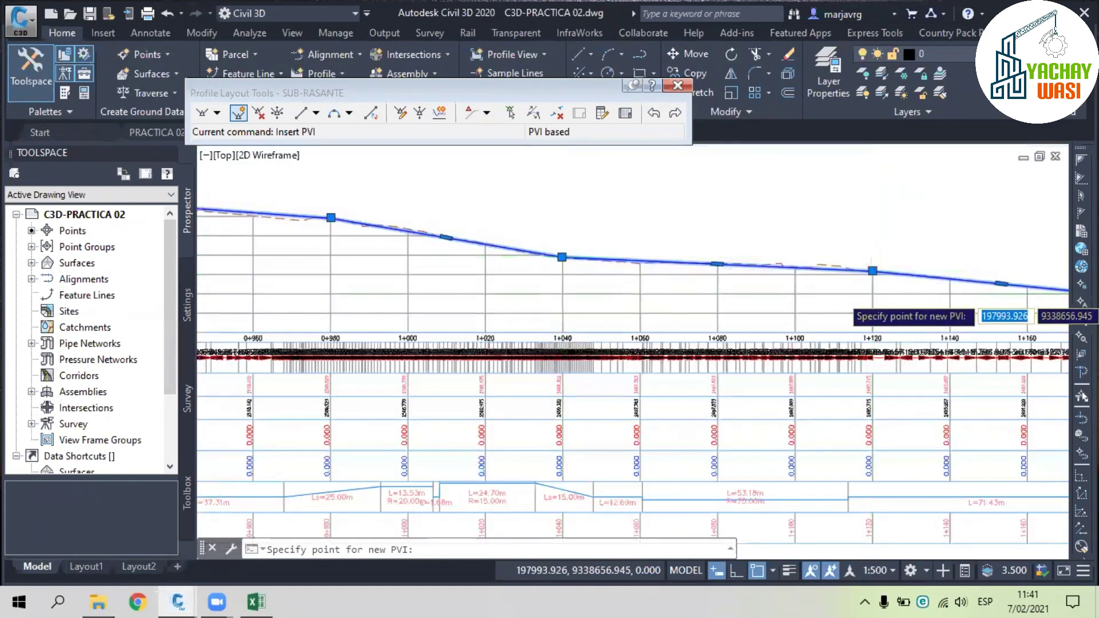
{"action": "scroll", "coordinate": [861, 296], "scroll_direction": "down", "scroll_amount": 2}
{"action": "middle_click_drag", "start_coordinate": [862, 296], "coordinate": [663, 284]}
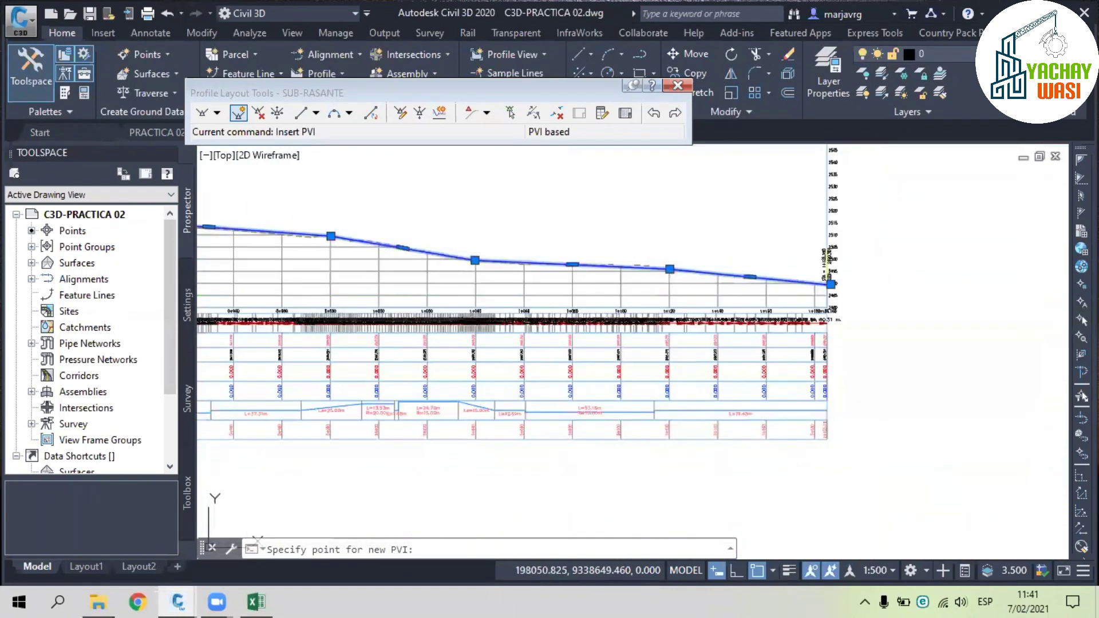
{"action": "key", "text": "Escape"}
- Inspect the SUB-RASANTE profile and its PVIs against the grade-line polyline, from the end of the profile view back to the start
{"action": "scroll", "coordinate": [832, 285], "scroll_direction": "up", "scroll_amount": 8}
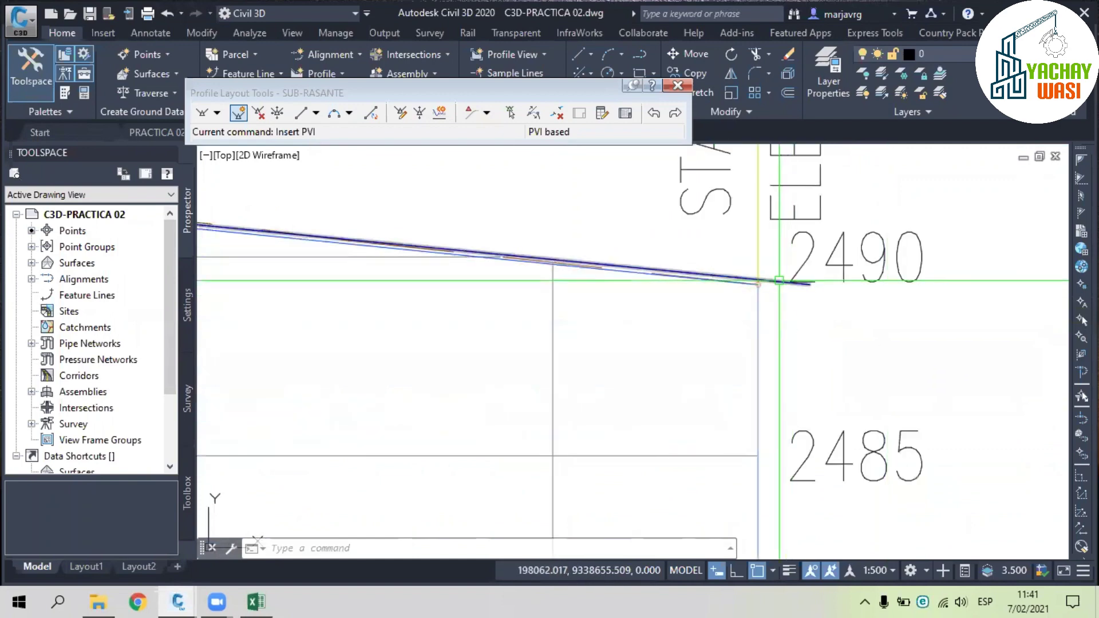
{"action": "left_click", "coordinate": [781, 280]}
{"action": "scroll", "coordinate": [785, 318], "scroll_direction": "down", "scroll_amount": 3}
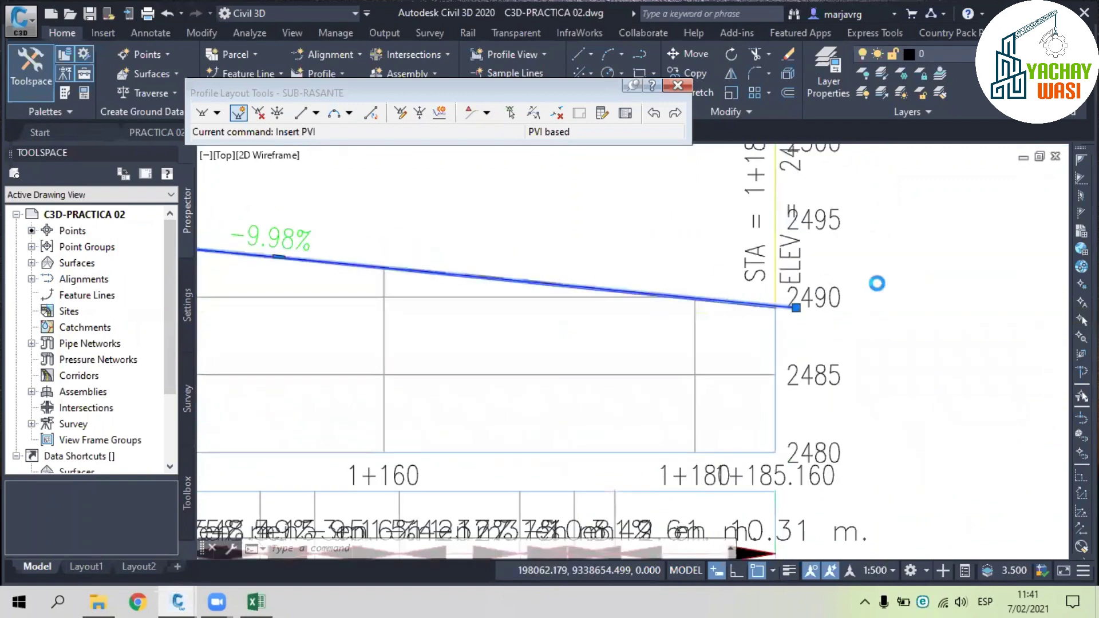
{"action": "scroll", "coordinate": [789, 321], "scroll_direction": "down", "scroll_amount": 2}
{"action": "scroll", "coordinate": [789, 324], "scroll_direction": "down", "scroll_amount": 3}
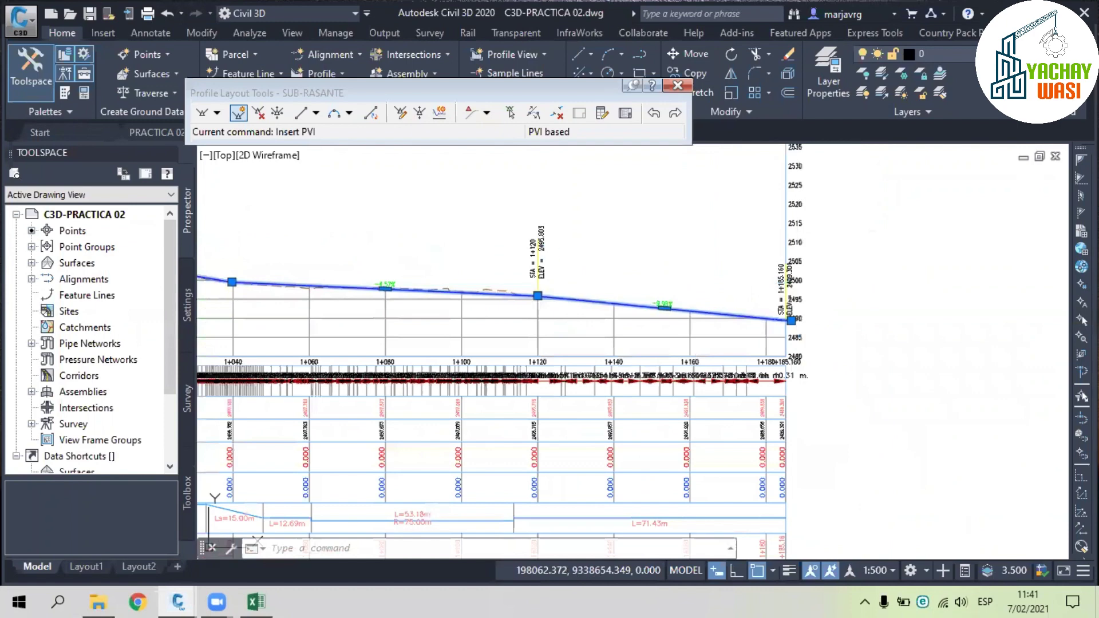
{"action": "scroll", "coordinate": [790, 321], "scroll_direction": "down", "scroll_amount": 2}
{"action": "scroll", "coordinate": [540, 250], "scroll_direction": "up", "scroll_amount": 6}
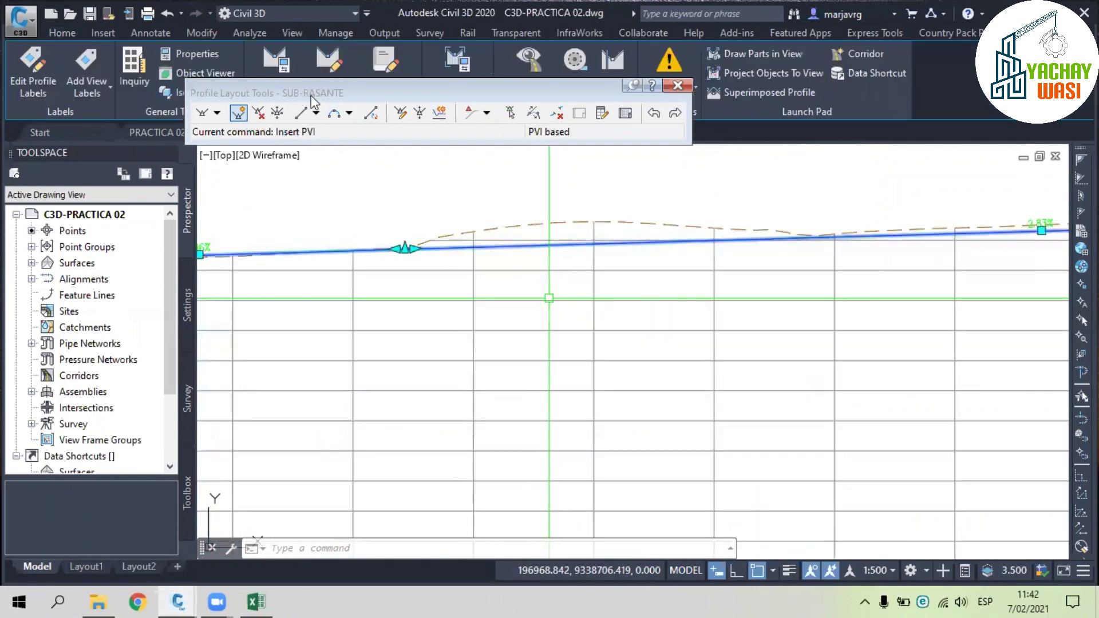
{"action": "scroll", "coordinate": [553, 300], "scroll_direction": "down", "scroll_amount": 6}
{"action": "scroll", "coordinate": [263, 246], "scroll_direction": "down", "scroll_amount": 2}
{"action": "left_click_drag", "start_coordinate": [311, 95], "coordinate": [316, 66]}
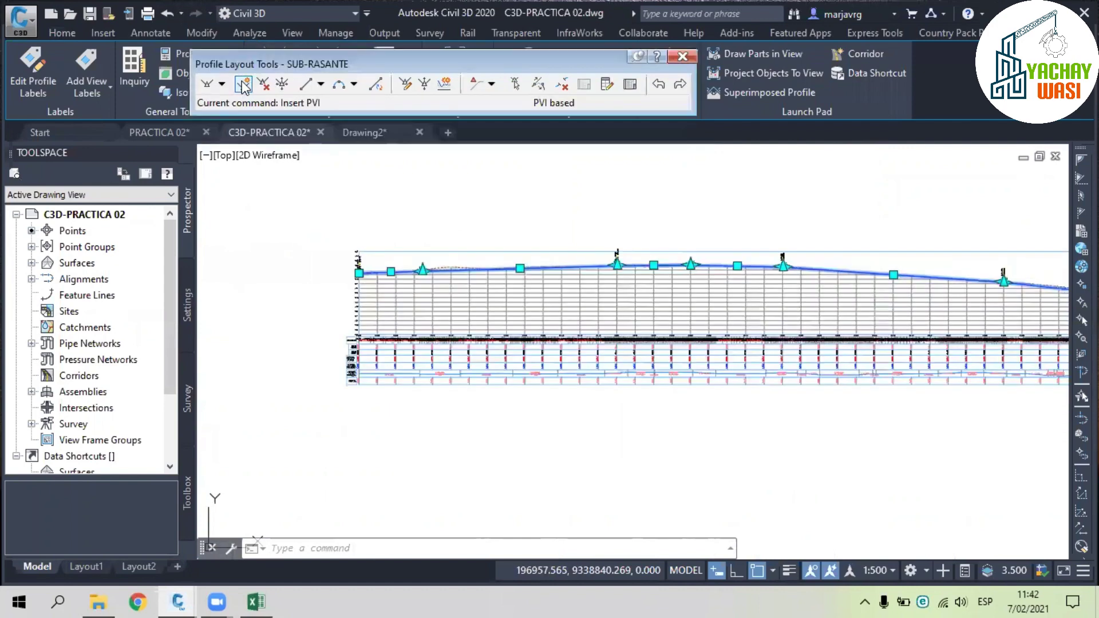
{"action": "left_click", "coordinate": [242, 85]}
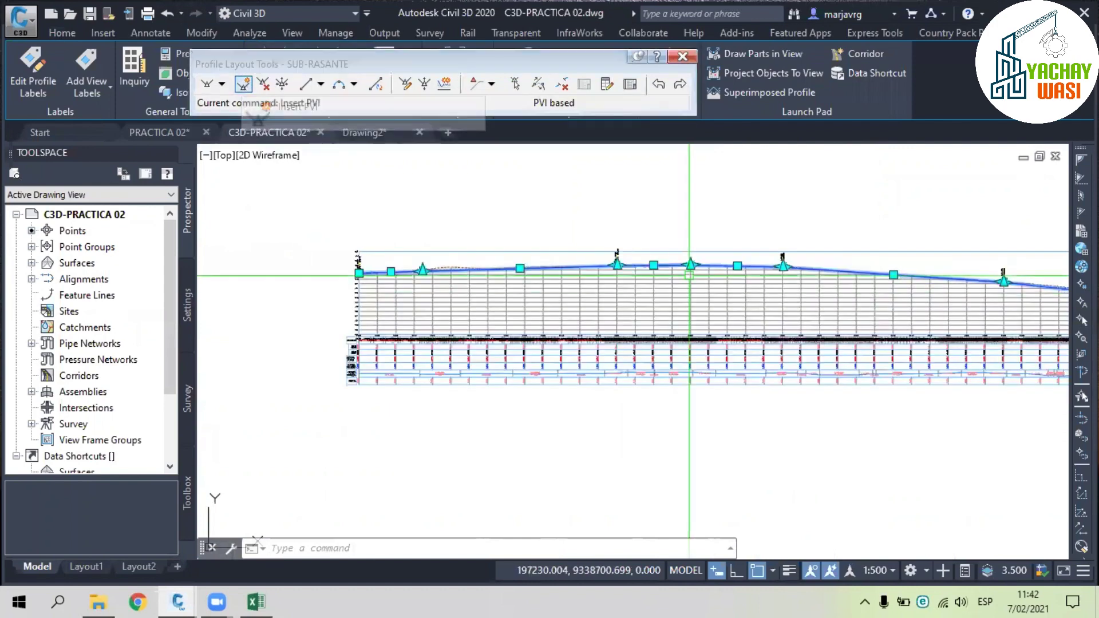
{"action": "key", "text": "Escape"}
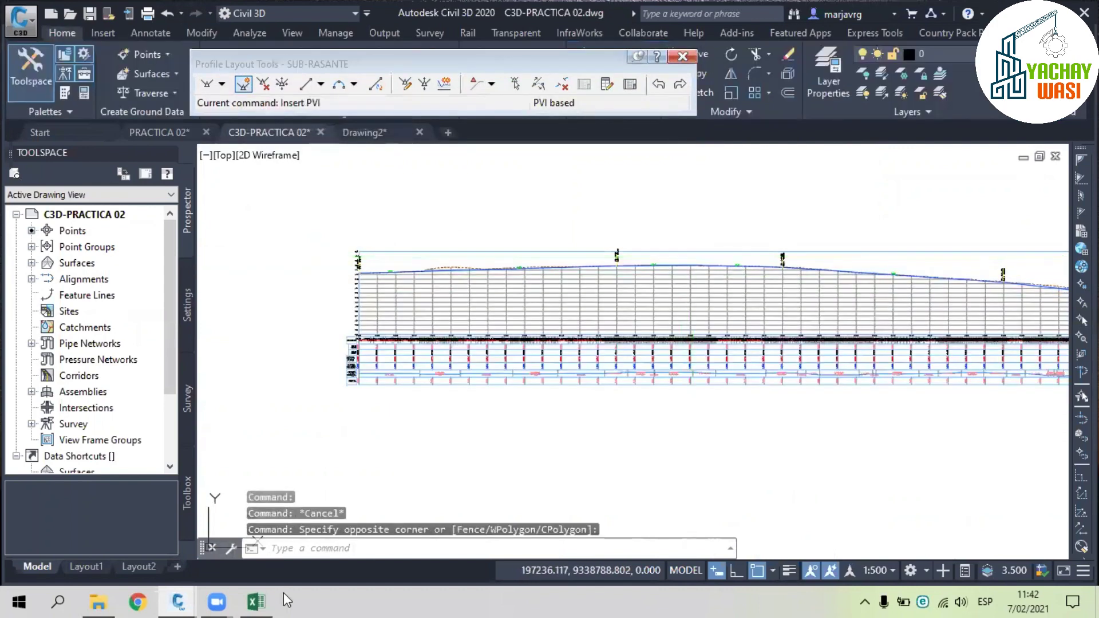
- Consult the Excel workbook and add an 80 m free parabolic vertical curve at the first PVI after the start of SUB-RASANTE
{"action": "left_click", "coordinate": [260, 601]}
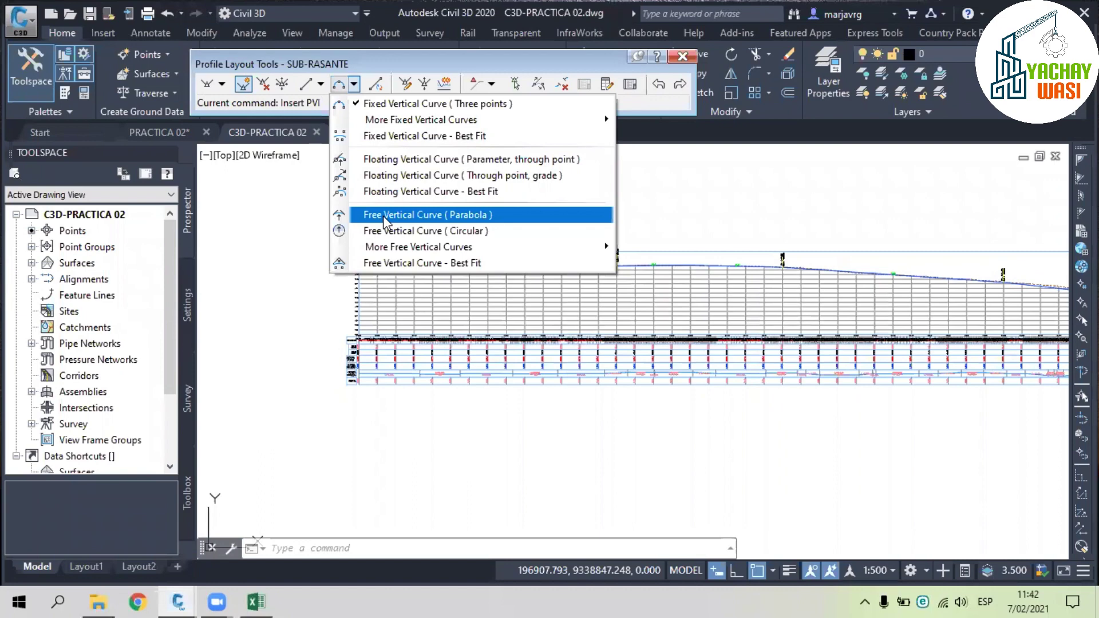
{"action": "left_click", "coordinate": [383, 216]}
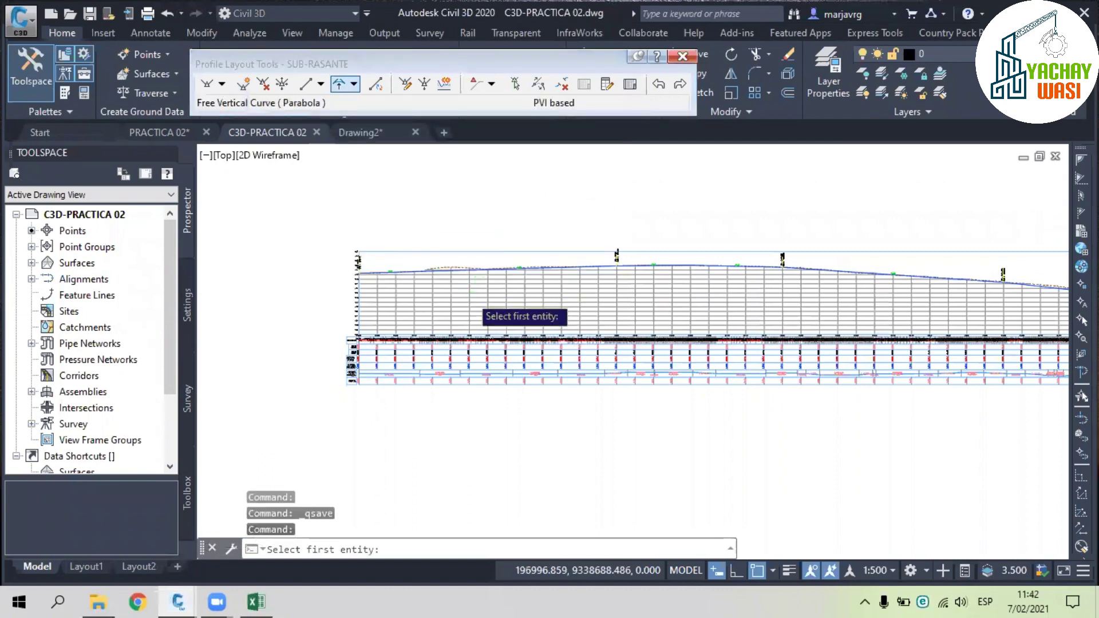
{"action": "scroll", "coordinate": [361, 274], "scroll_direction": "up", "scroll_amount": 10}
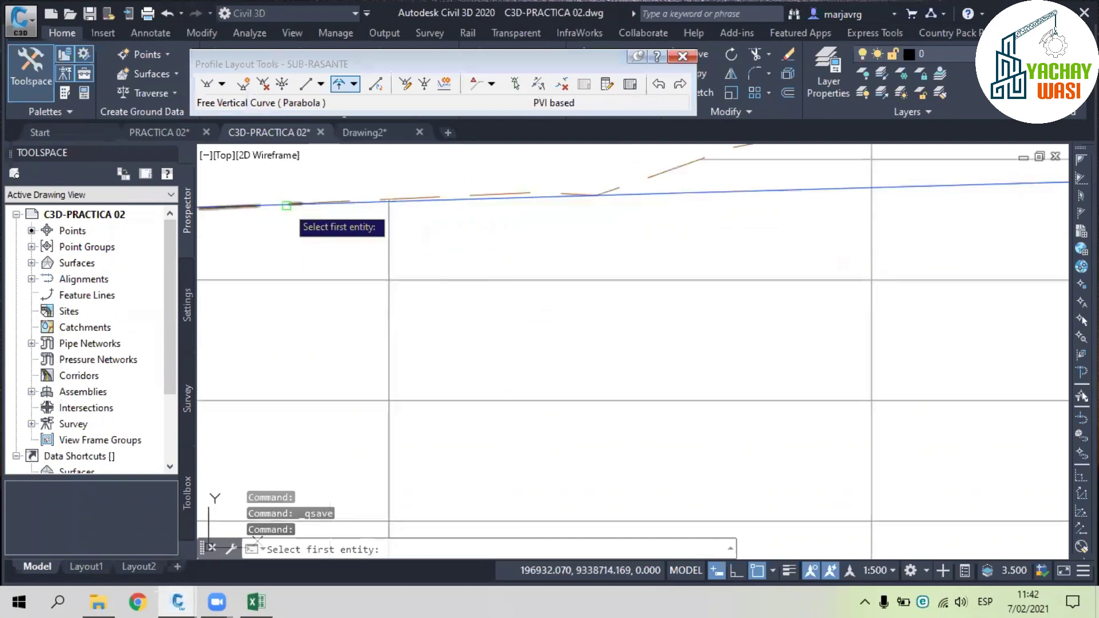
{"action": "left_click", "coordinate": [553, 197]}
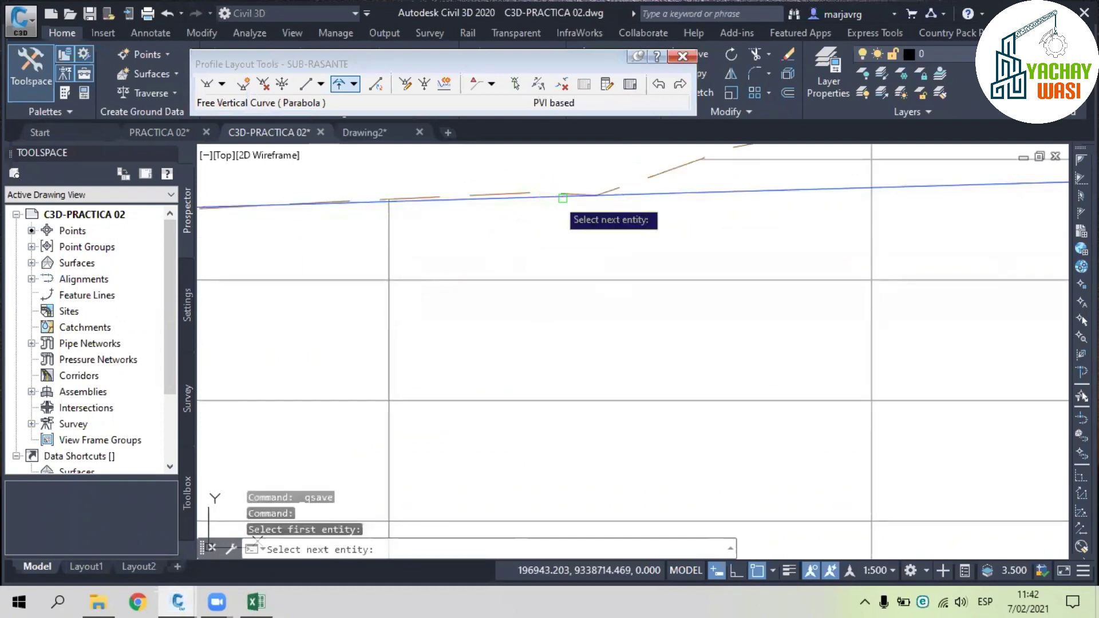
{"action": "left_click", "coordinate": [636, 193]}
{"action": "type", "text": "80"}
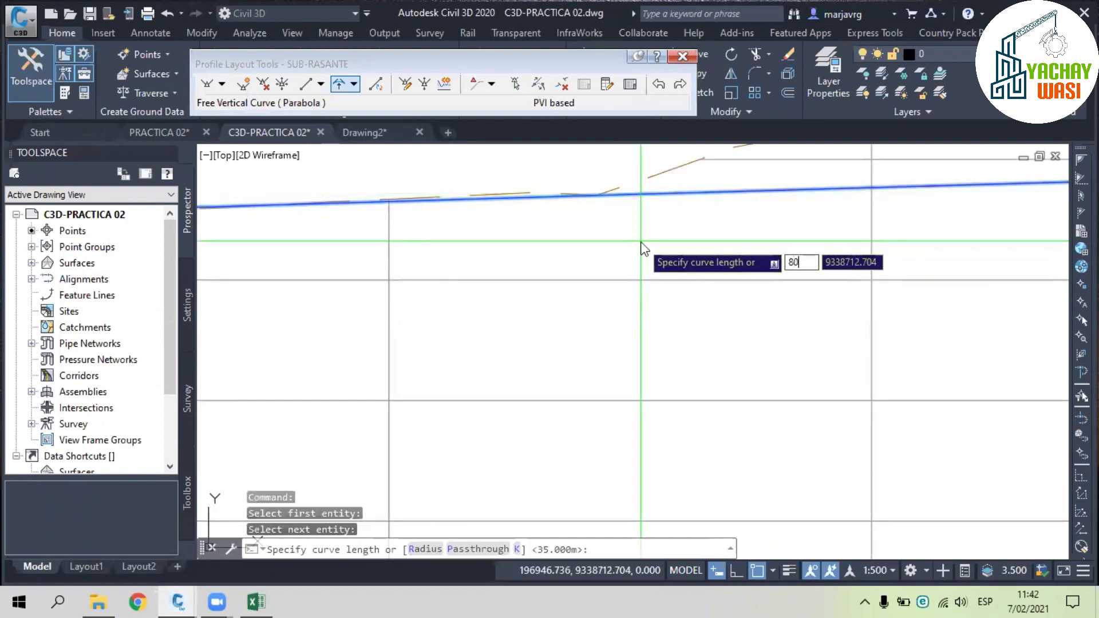
{"action": "key", "text": "Return"}
{"action": "scroll", "coordinate": [642, 244], "scroll_direction": "down", "scroll_amount": 5}
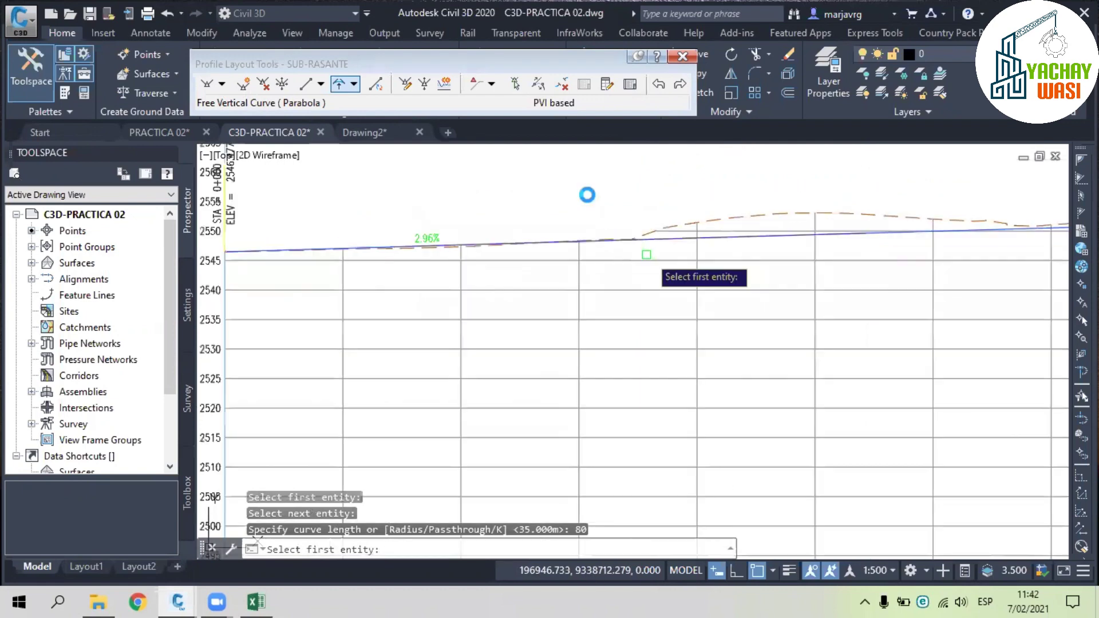
{"action": "scroll", "coordinate": [503, 294], "scroll_direction": "down", "scroll_amount": 5}
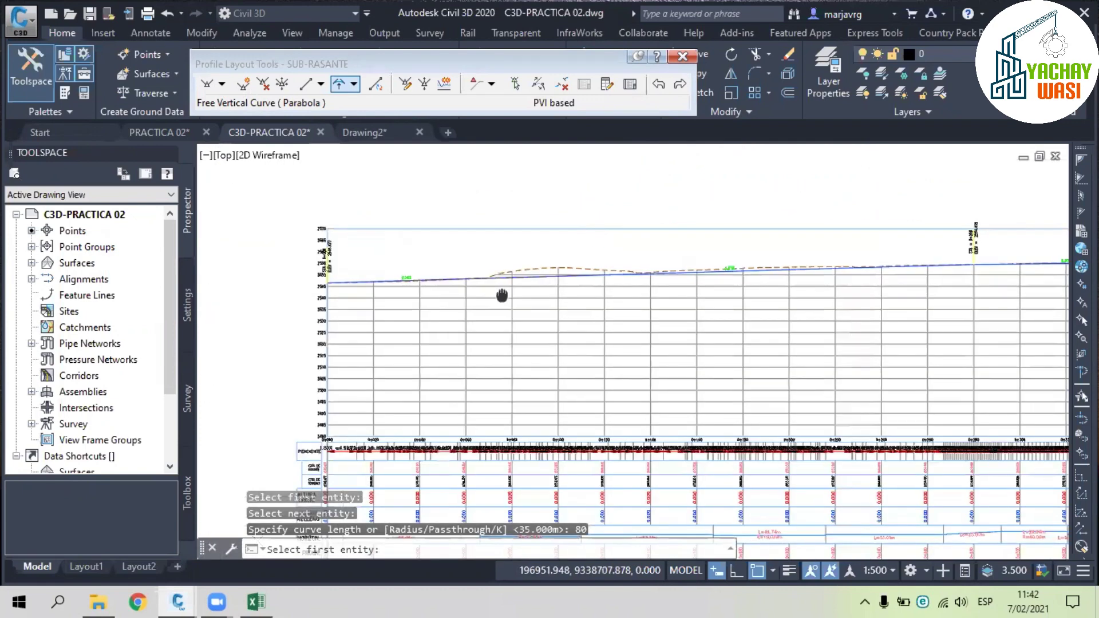
{"action": "middle_click_drag", "start_coordinate": [502, 295], "coordinate": [412, 275]}
{"action": "key", "text": "Return"}
- Examine the first vertical curve and the following PVIs in the profile view, and consult the Excel workbook for the next curve
{"action": "scroll", "coordinate": [689, 320], "scroll_direction": "up", "scroll_amount": 5}
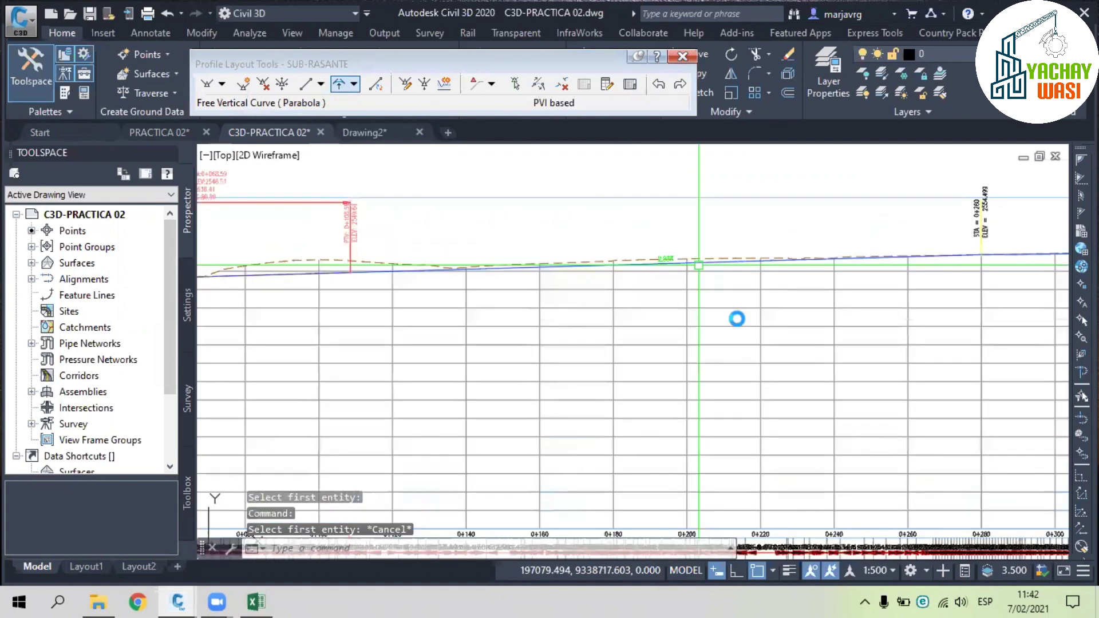
{"action": "key", "text": "Escape"}
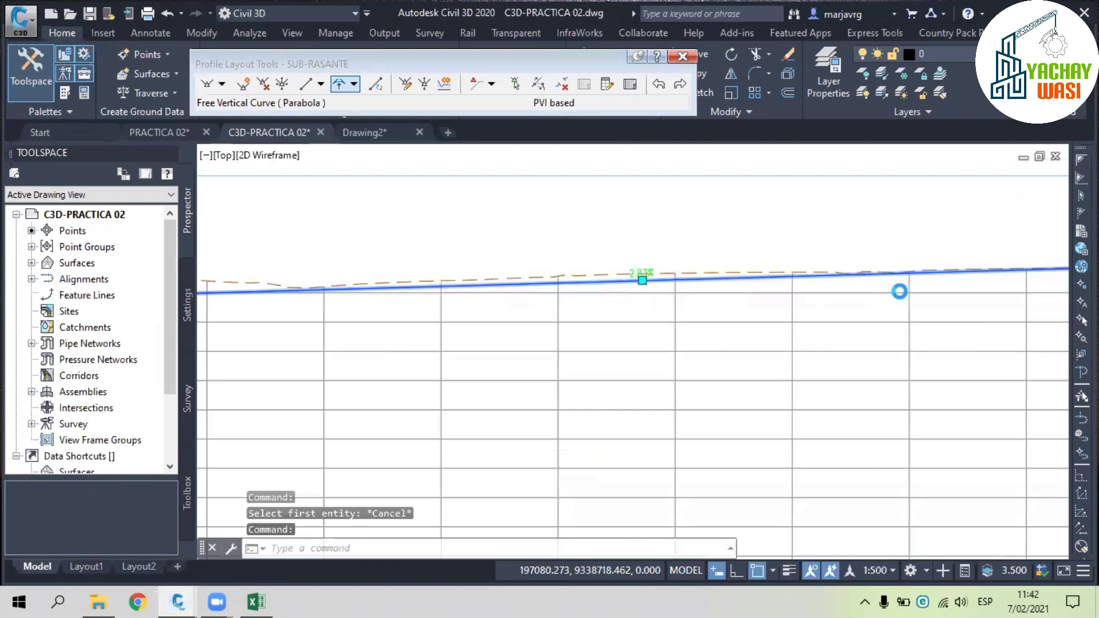
{"action": "scroll", "coordinate": [718, 320], "scroll_direction": "down", "scroll_amount": 4}
{"action": "middle_click_drag", "start_coordinate": [737, 319], "coordinate": [729, 321]}
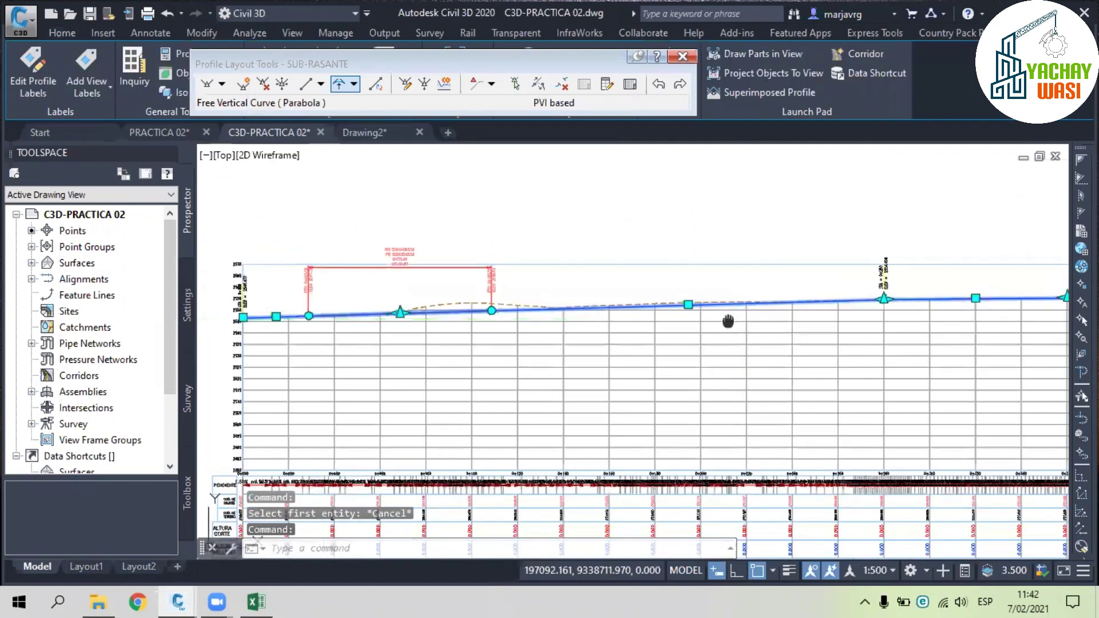
{"action": "middle_click_drag", "start_coordinate": [729, 321], "coordinate": [729, 311]}
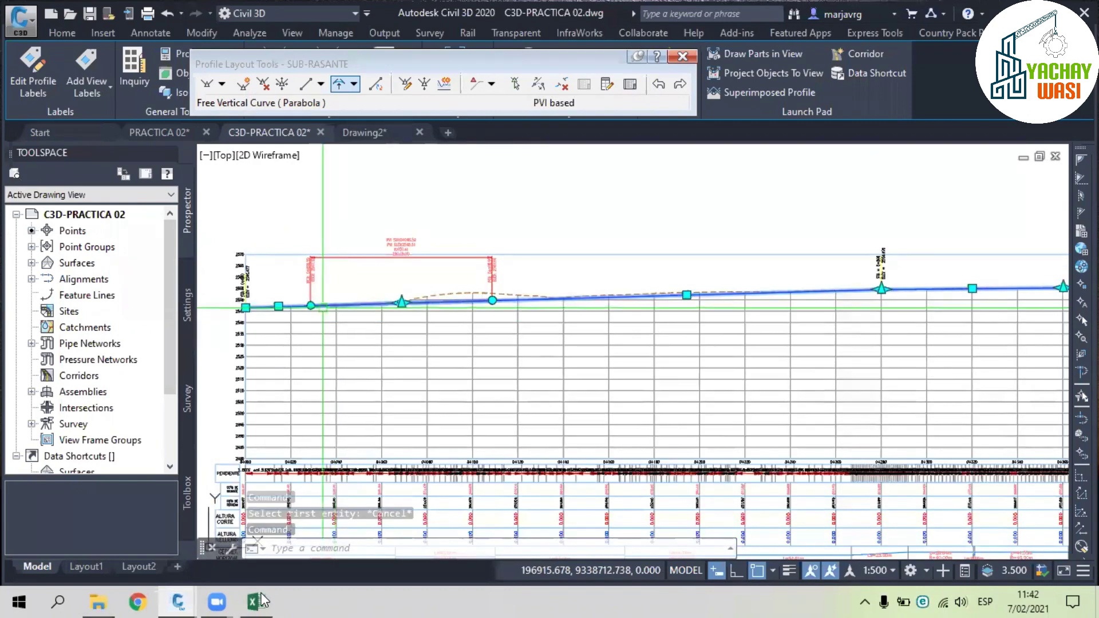
{"action": "key", "text": "Escape"}
{"action": "scroll", "coordinate": [728, 269], "scroll_direction": "down", "scroll_amount": 2}
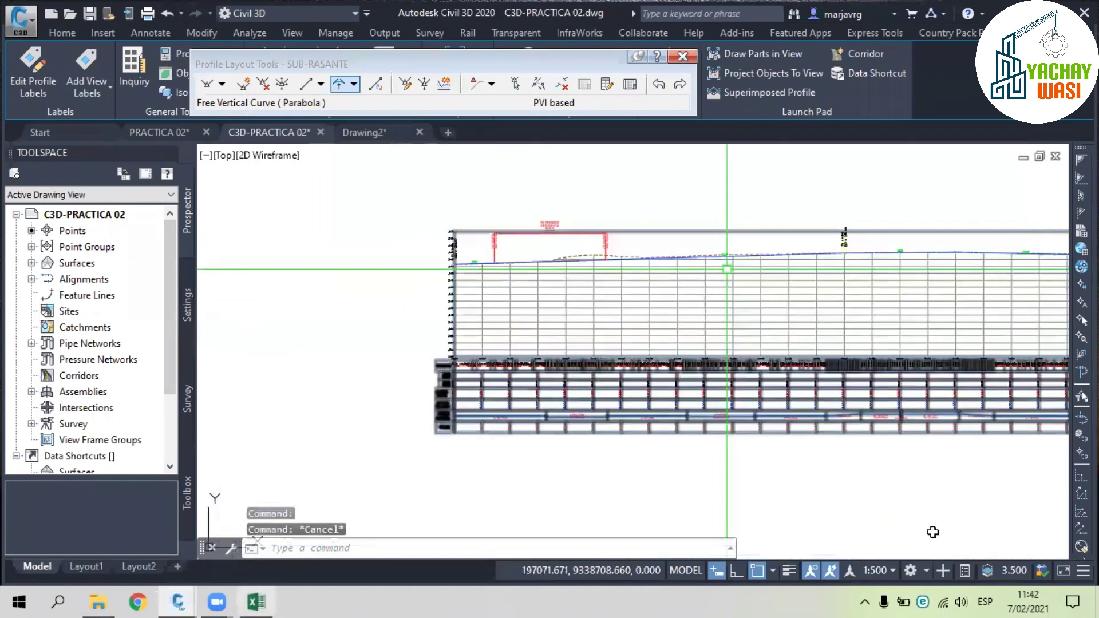
{"action": "key", "text": "alt+Tab"}
{"action": "left_click_drag", "start_coordinate": [919, 556], "coordinate": [1082, 550]}
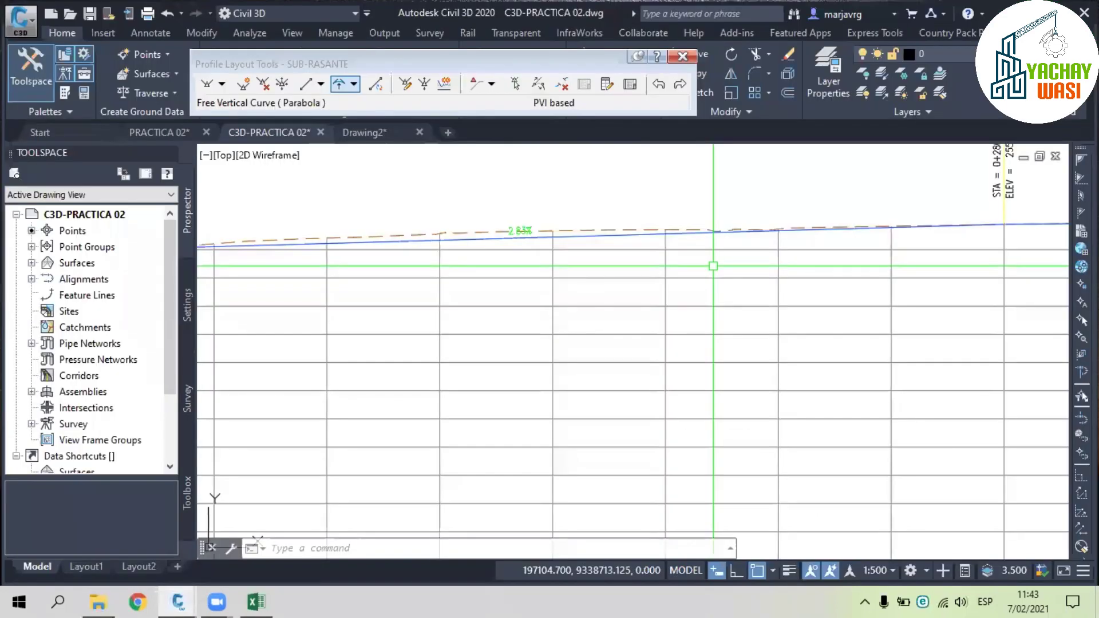
- Add an 80 m free parabolic vertical curve between the SUB-RASANTE tangents meeting at the PVI at station 0+280
{"action": "left_click", "coordinate": [339, 85]}
{"action": "left_click", "coordinate": [427, 267]}
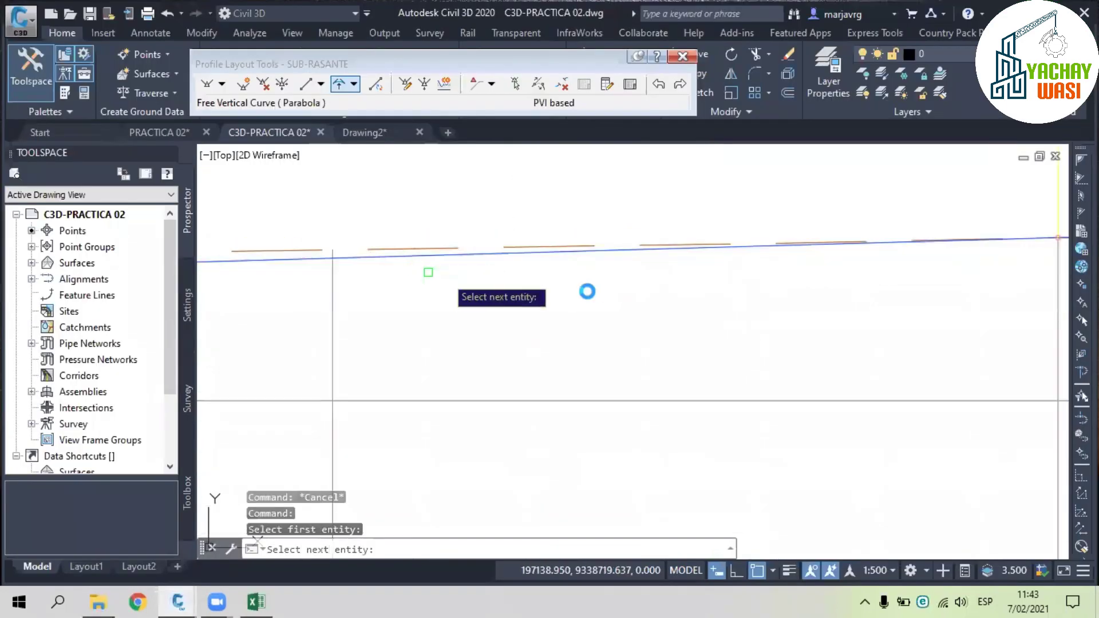
{"action": "scroll", "coordinate": [582, 293], "scroll_direction": "down", "scroll_amount": 1}
{"action": "middle_click_drag", "start_coordinate": [582, 293], "coordinate": [152, 318]}
{"action": "scroll", "coordinate": [748, 285], "scroll_direction": "up", "scroll_amount": 4}
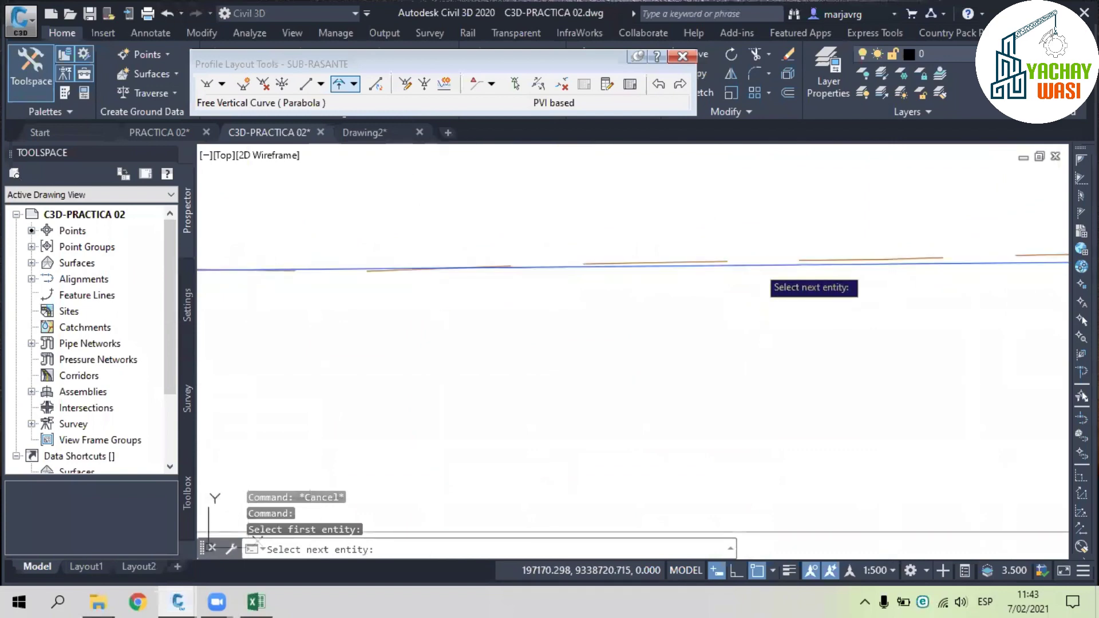
{"action": "left_click", "coordinate": [758, 265]}
{"action": "type", "text": "80"}
{"action": "key", "text": "Return"}
{"action": "scroll", "coordinate": [739, 352], "scroll_direction": "up", "scroll_amount": 3}
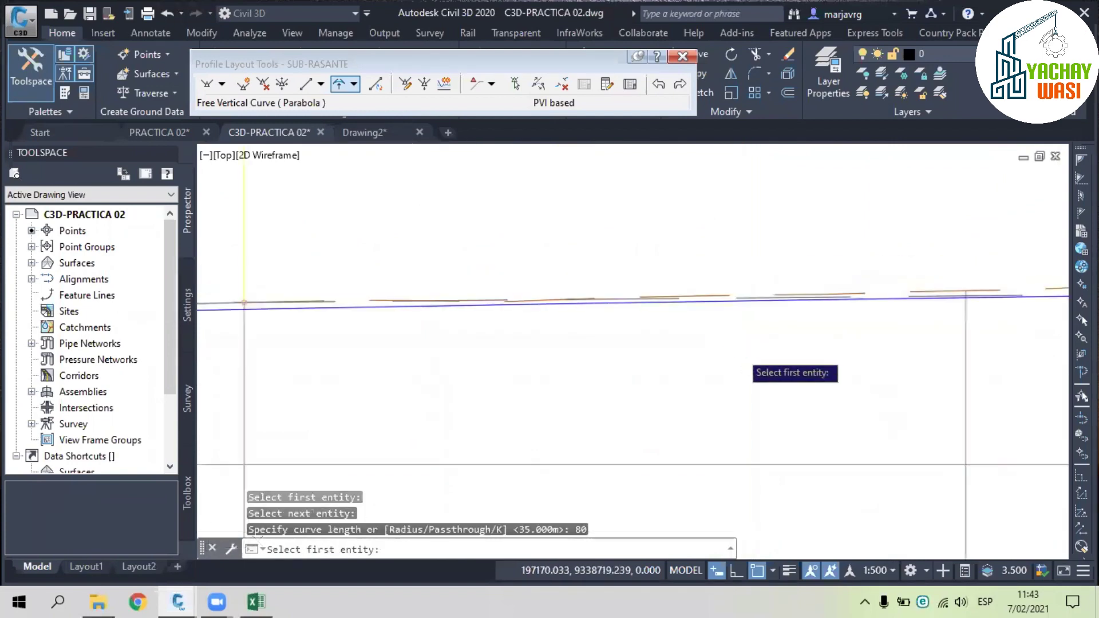
{"action": "scroll", "coordinate": [698, 346], "scroll_direction": "down", "scroll_amount": 2}
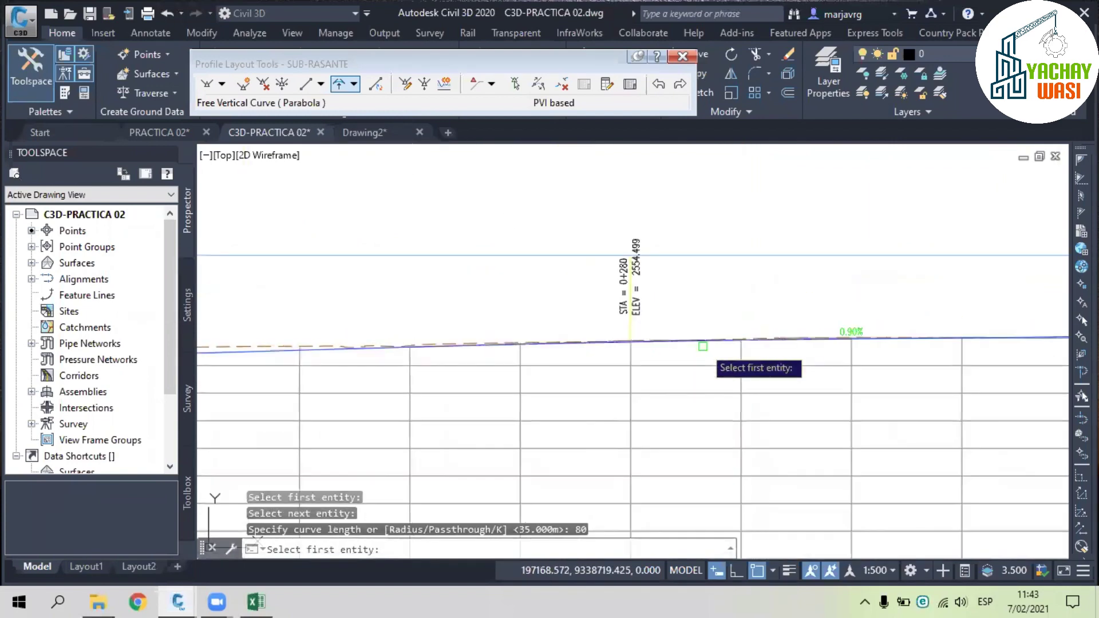
{"action": "scroll", "coordinate": [703, 347], "scroll_direction": "down", "scroll_amount": 5}
{"action": "middle_click_drag", "start_coordinate": [703, 346], "coordinate": [648, 260]}
{"action": "key", "text": "Return"}
{"action": "scroll", "coordinate": [648, 258], "scroll_direction": "up", "scroll_amount": 8}
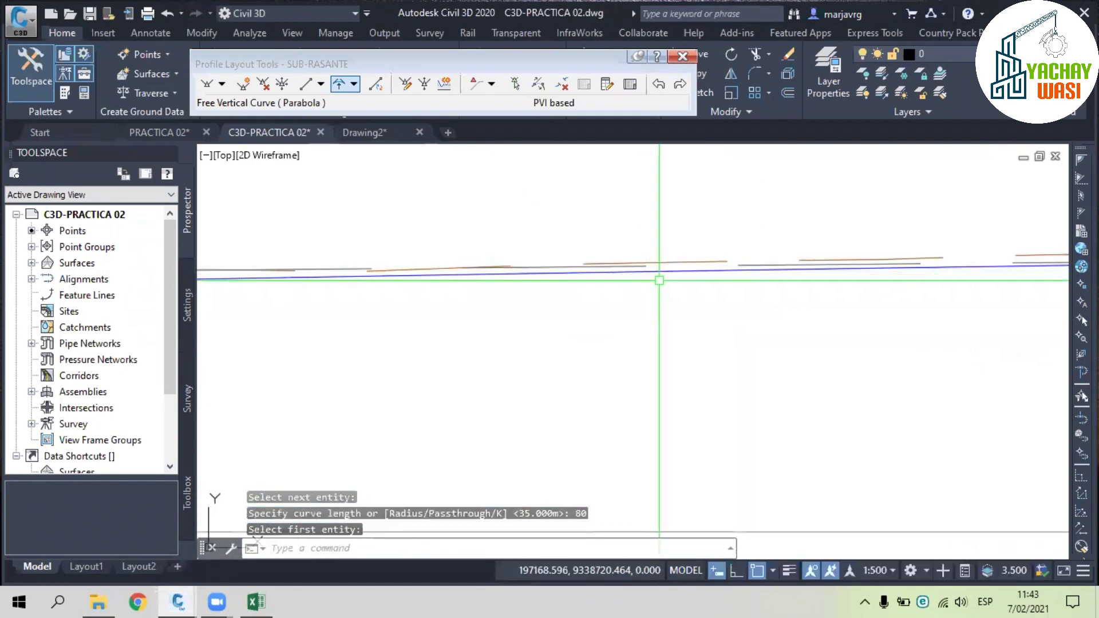
- Add an 80 m free parabolic vertical curve between the SUB-RASANTE tangents meeting at the PVI at station 0+360
{"action": "left_click", "coordinate": [657, 274]}
{"action": "scroll", "coordinate": [652, 308], "scroll_direction": "down", "scroll_amount": 2}
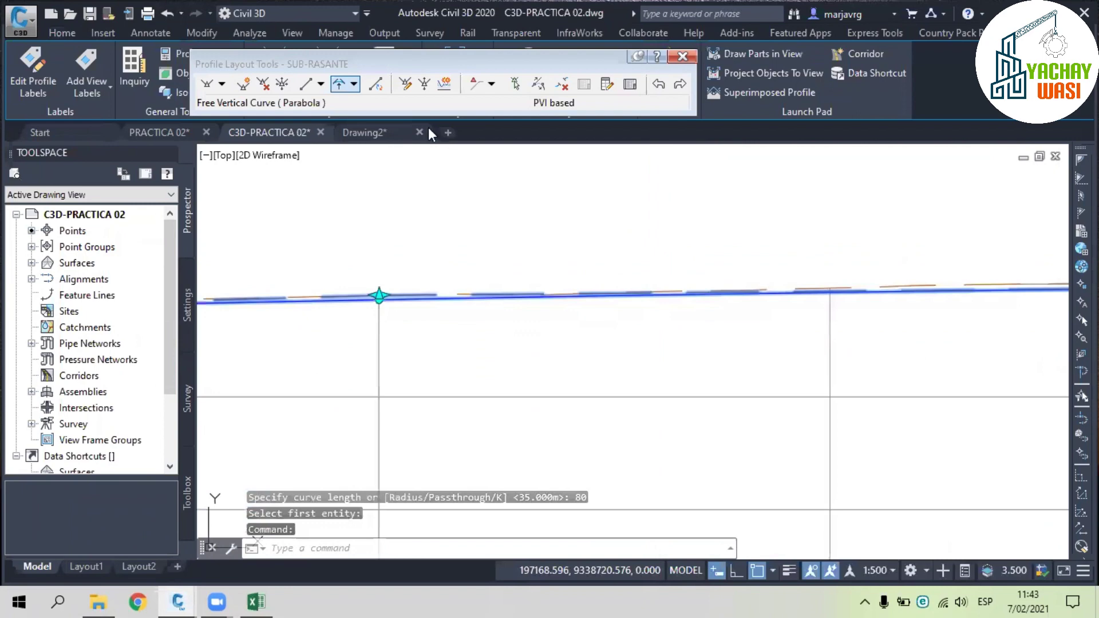
{"action": "scroll", "coordinate": [529, 328], "scroll_direction": "down", "scroll_amount": 10}
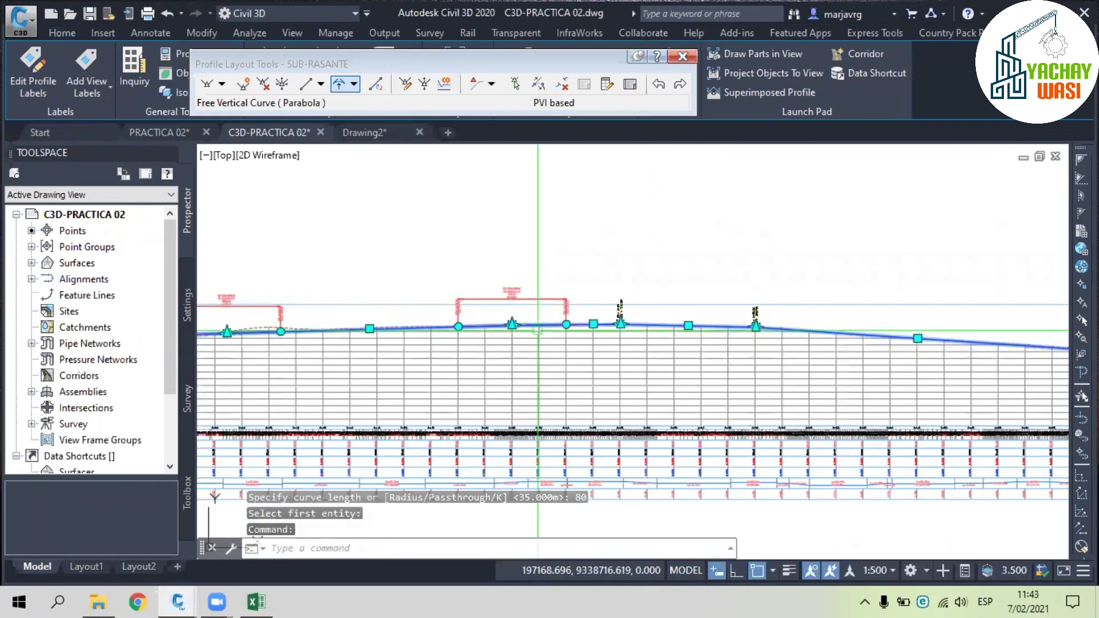
{"action": "key", "text": "Escape"}
{"action": "scroll", "coordinate": [606, 327], "scroll_direction": "up", "scroll_amount": 6}
{"action": "left_click", "coordinate": [339, 85]}
{"action": "left_click", "coordinate": [572, 319]}
{"action": "scroll", "coordinate": [691, 322], "scroll_direction": "up", "scroll_amount": 7}
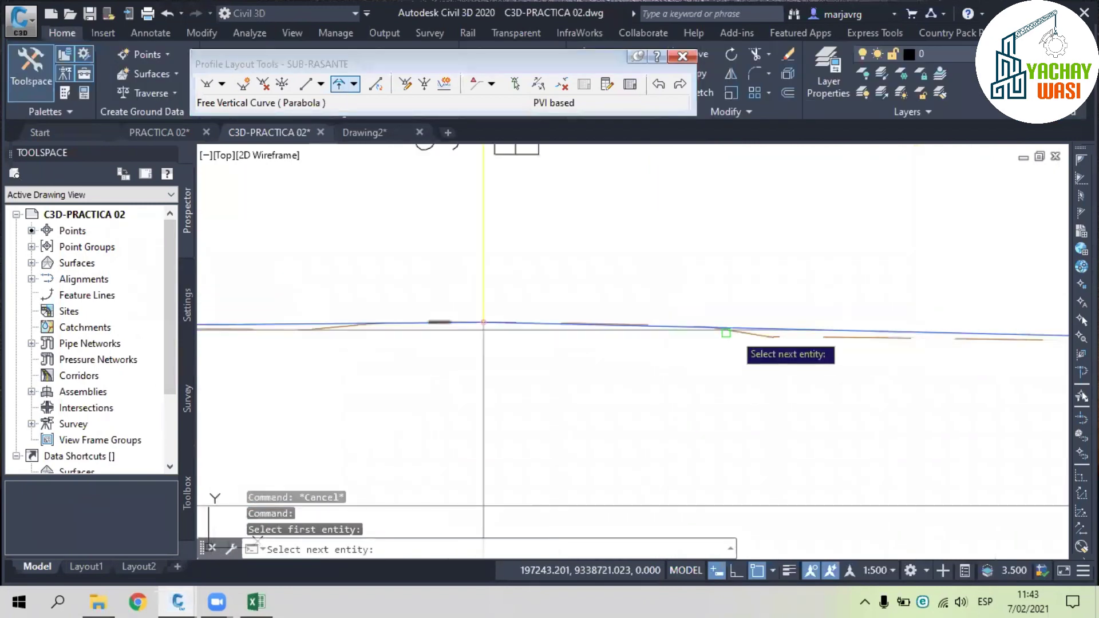
{"action": "scroll", "coordinate": [812, 327], "scroll_direction": "up", "scroll_amount": 5}
{"action": "scroll", "coordinate": [659, 341], "scroll_direction": "up", "scroll_amount": 4}
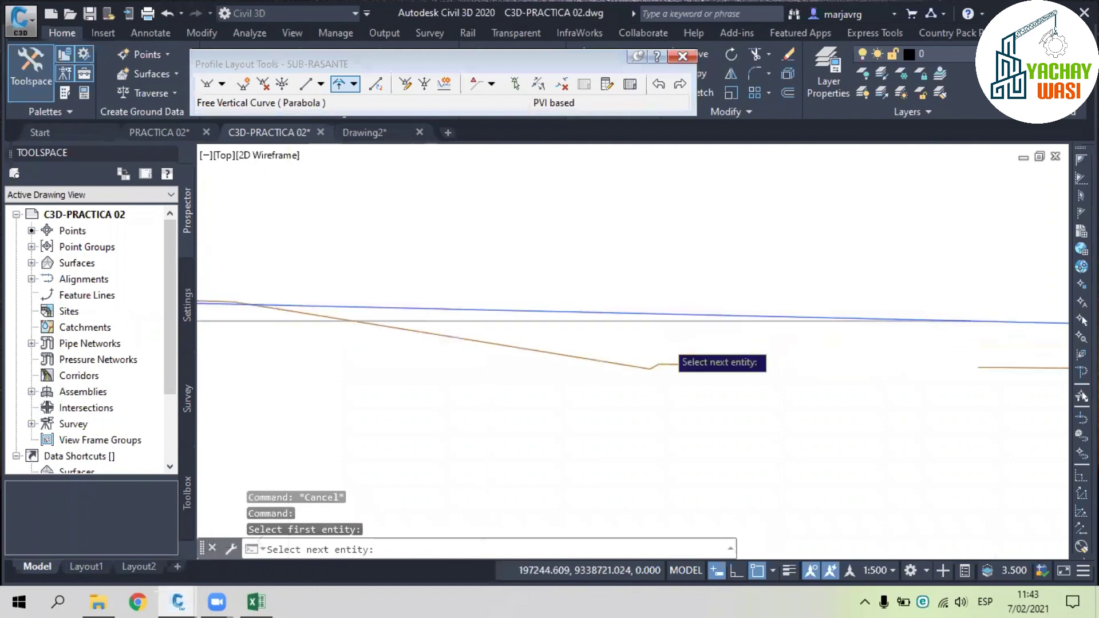
{"action": "left_click", "coordinate": [653, 296]}
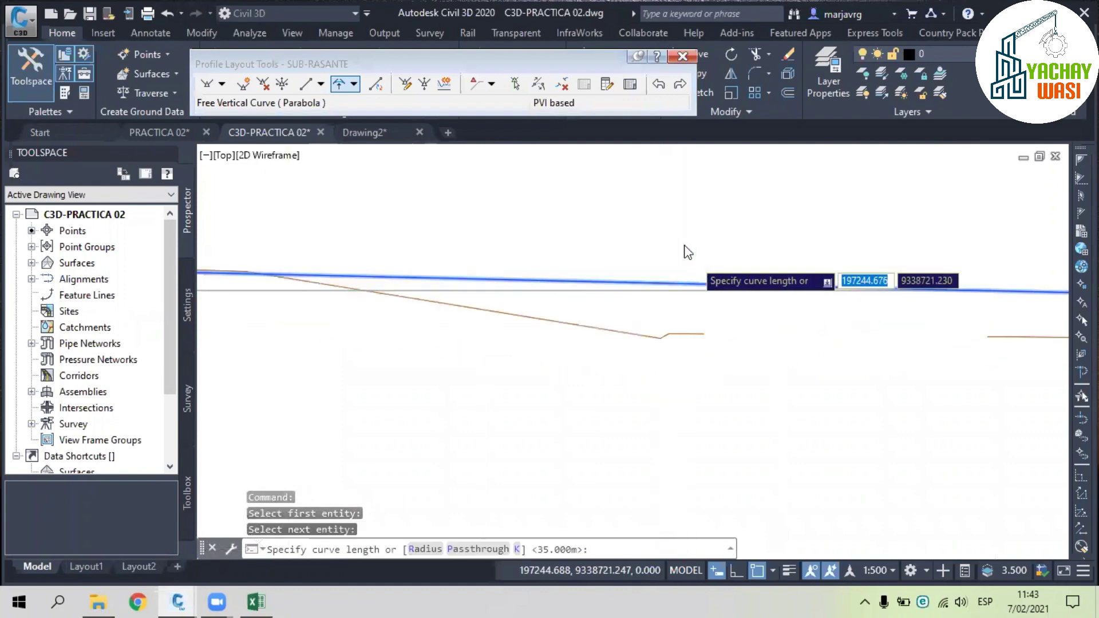
{"action": "type", "text": "80"}
{"action": "key", "text": "Return"}
{"action": "scroll", "coordinate": [634, 287], "scroll_direction": "down", "scroll_amount": 3}
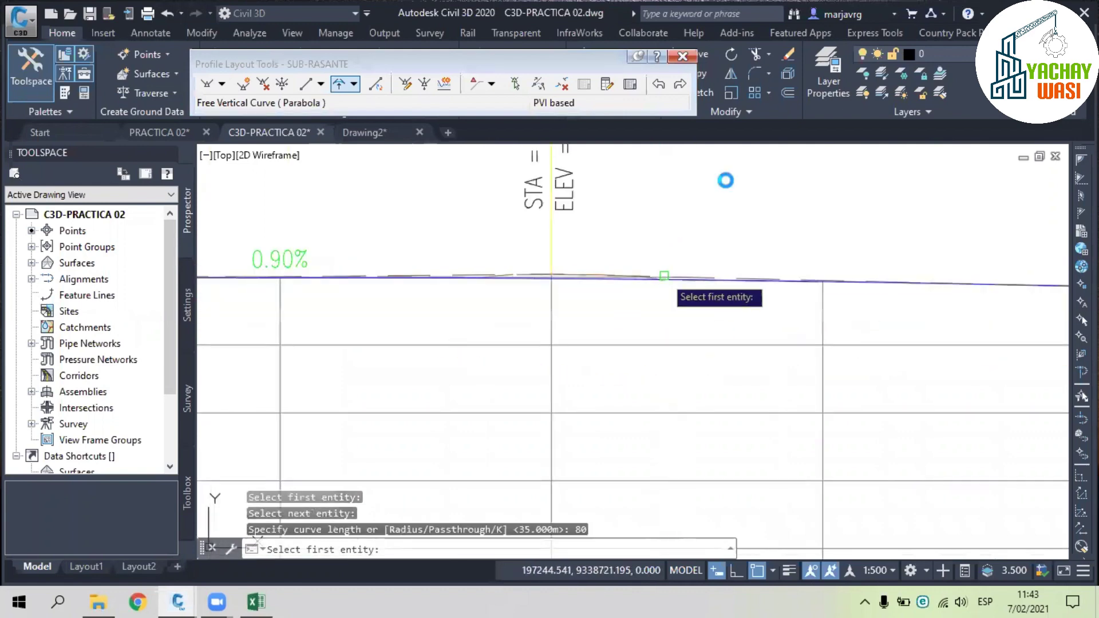
{"action": "scroll", "coordinate": [664, 276], "scroll_direction": "down", "scroll_amount": 5}
{"action": "scroll", "coordinate": [664, 276], "scroll_direction": "up", "scroll_amount": 10}
{"action": "key", "text": "Escape"}
- Add an 80 m free parabolic vertical curve between the SUB-RASANTE tangents meeting at the PVI at station 0+460.320
{"action": "scroll", "coordinate": [726, 180], "scroll_direction": "down", "scroll_amount": 4}
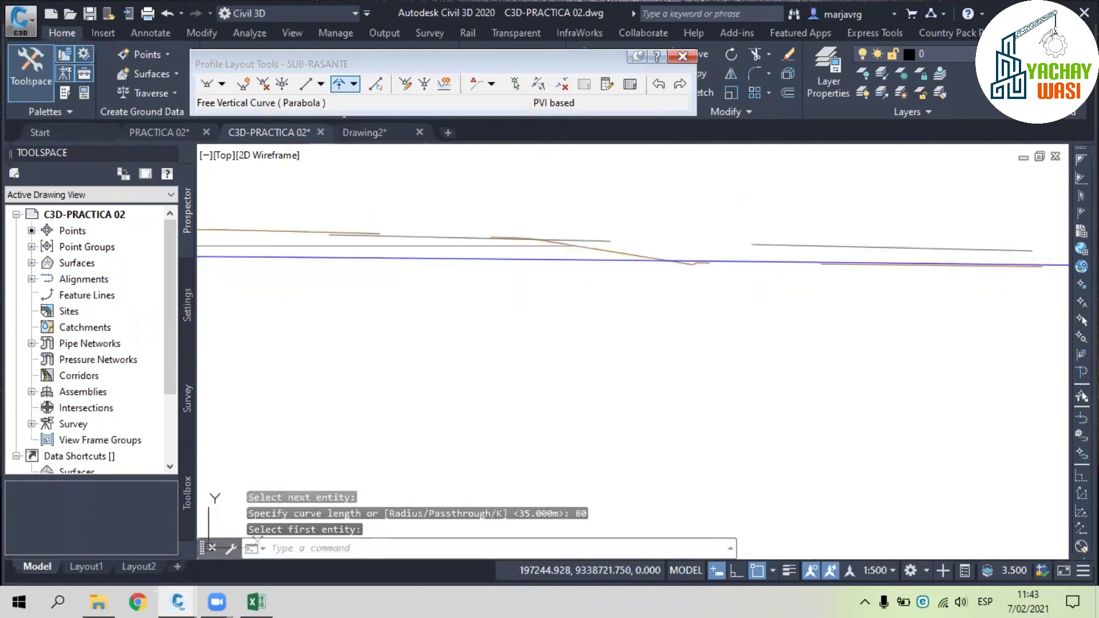
{"action": "scroll", "coordinate": [726, 296], "scroll_direction": "down", "scroll_amount": 3}
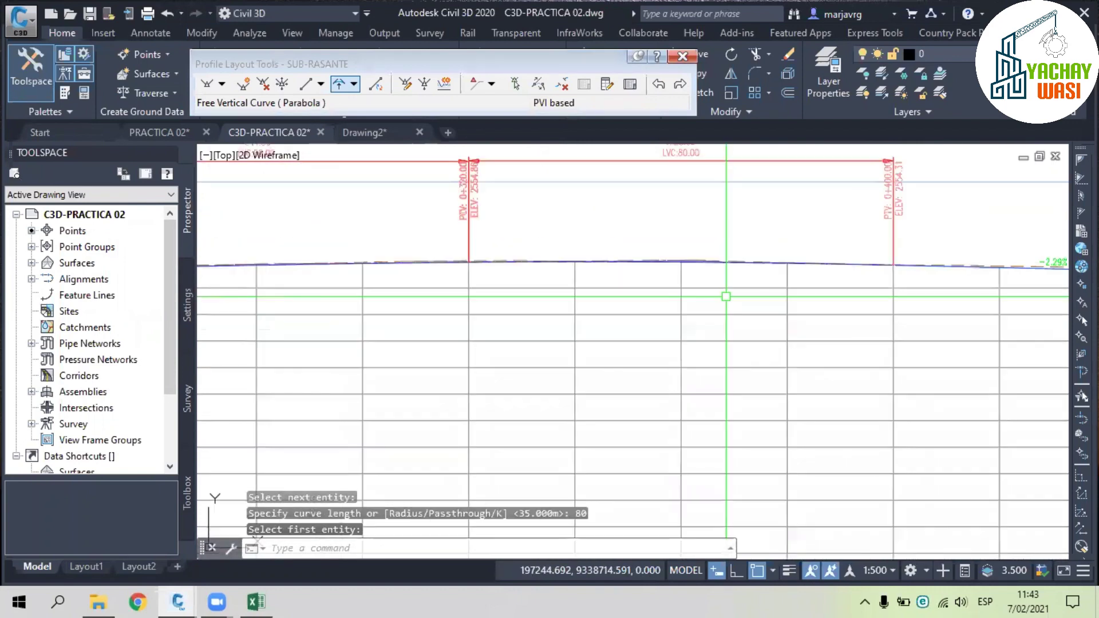
{"action": "scroll", "coordinate": [726, 297], "scroll_direction": "down", "scroll_amount": 2}
{"action": "middle_click_drag", "start_coordinate": [726, 297], "coordinate": [718, 310]}
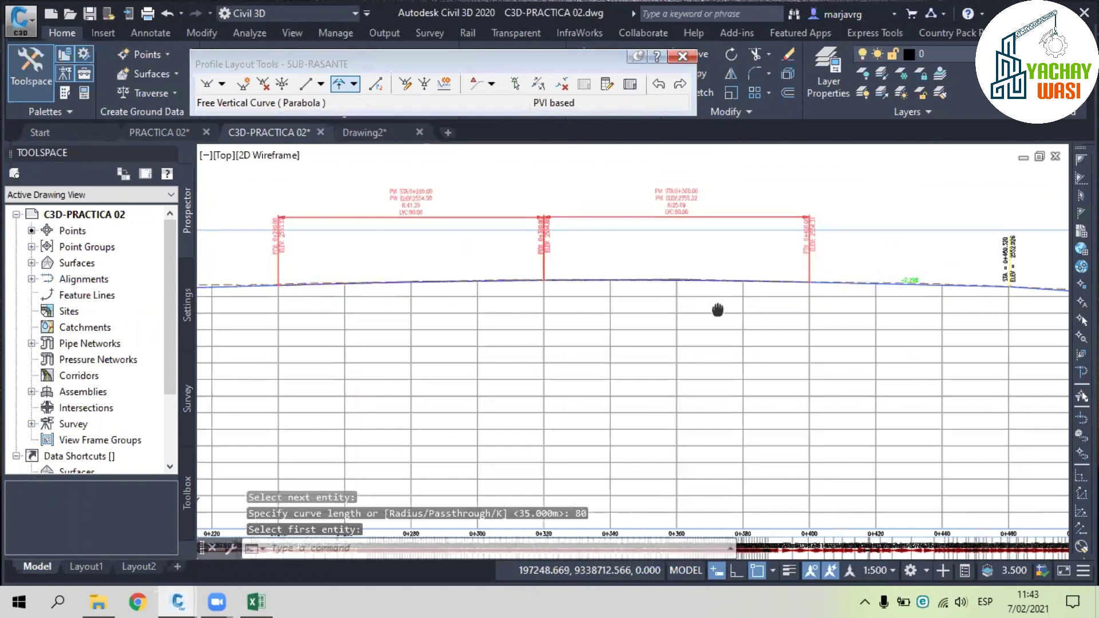
{"action": "scroll", "coordinate": [718, 310], "scroll_direction": "up", "scroll_amount": 3}
{"action": "scroll", "coordinate": [607, 291], "scroll_direction": "up", "scroll_amount": 3}
{"action": "left_click", "coordinate": [460, 294]}
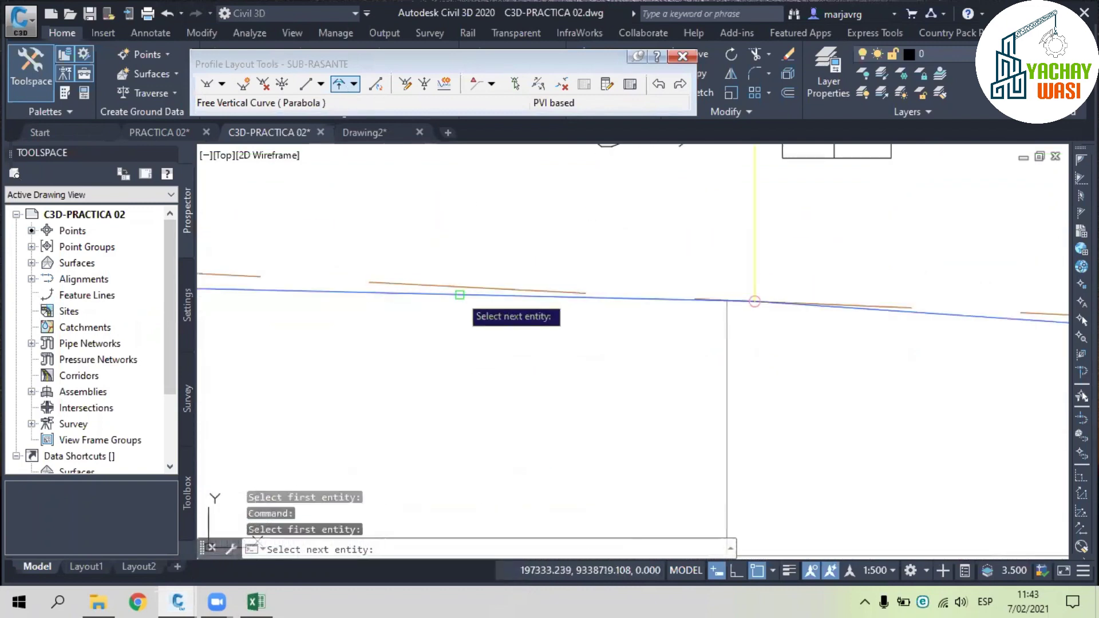
{"action": "middle_click_drag", "start_coordinate": [939, 388], "coordinate": [684, 368]}
{"action": "left_click", "coordinate": [729, 290]}
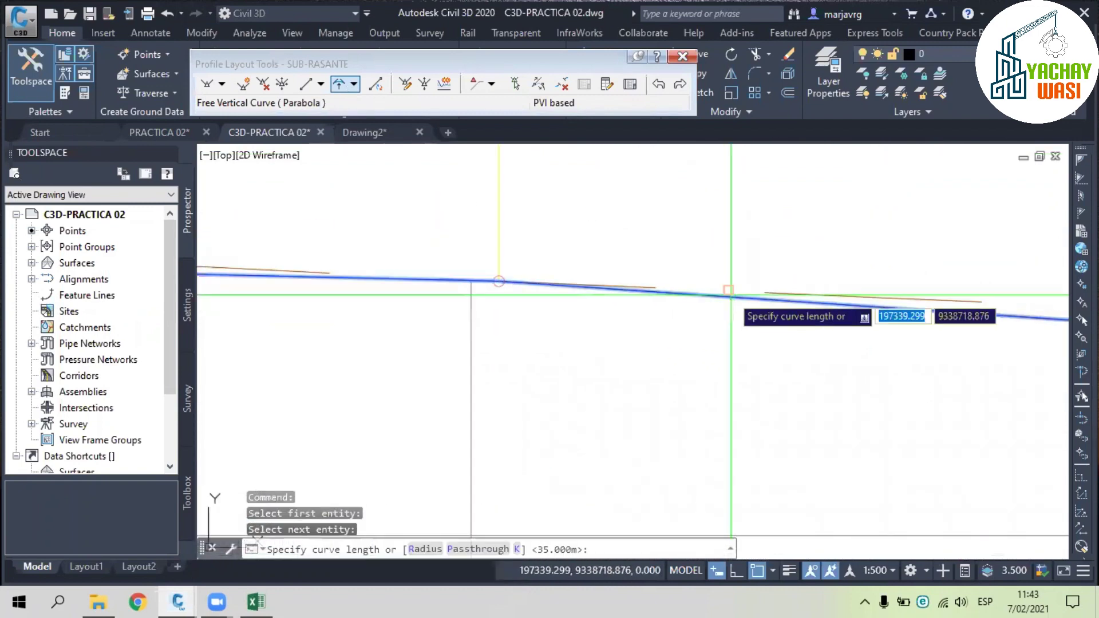
{"action": "type", "text": "80"}
{"action": "key", "text": "Return"}
{"action": "scroll", "coordinate": [697, 379], "scroll_direction": "up", "scroll_amount": 3}
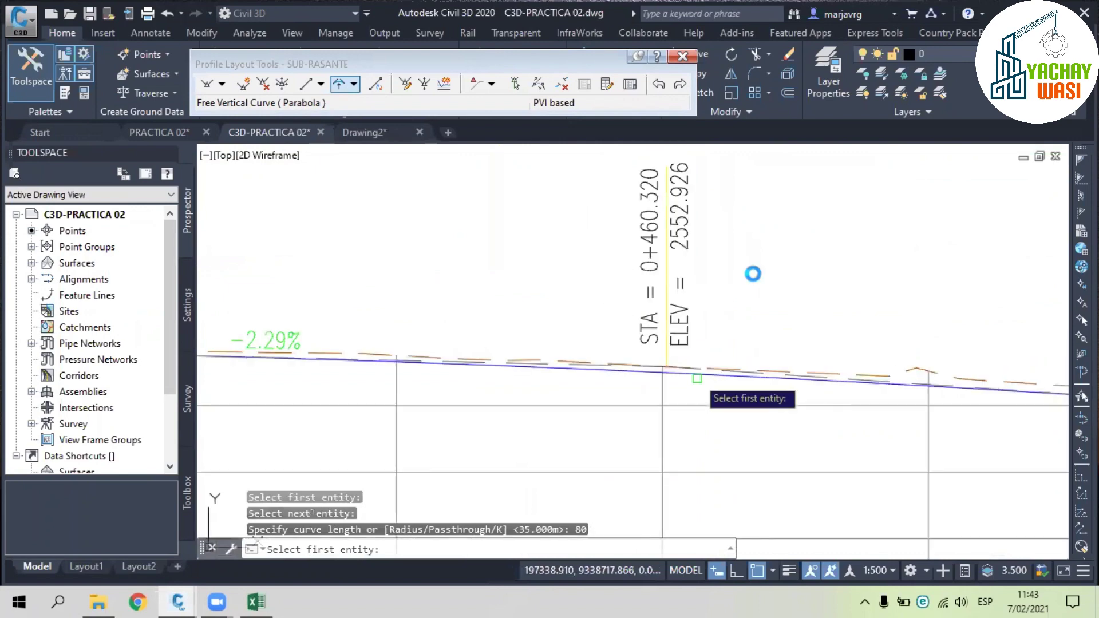
{"action": "scroll", "coordinate": [697, 378], "scroll_direction": "down", "scroll_amount": 4}
{"action": "scroll", "coordinate": [697, 379], "scroll_direction": "up", "scroll_amount": 10}
{"action": "key", "text": "Return"}
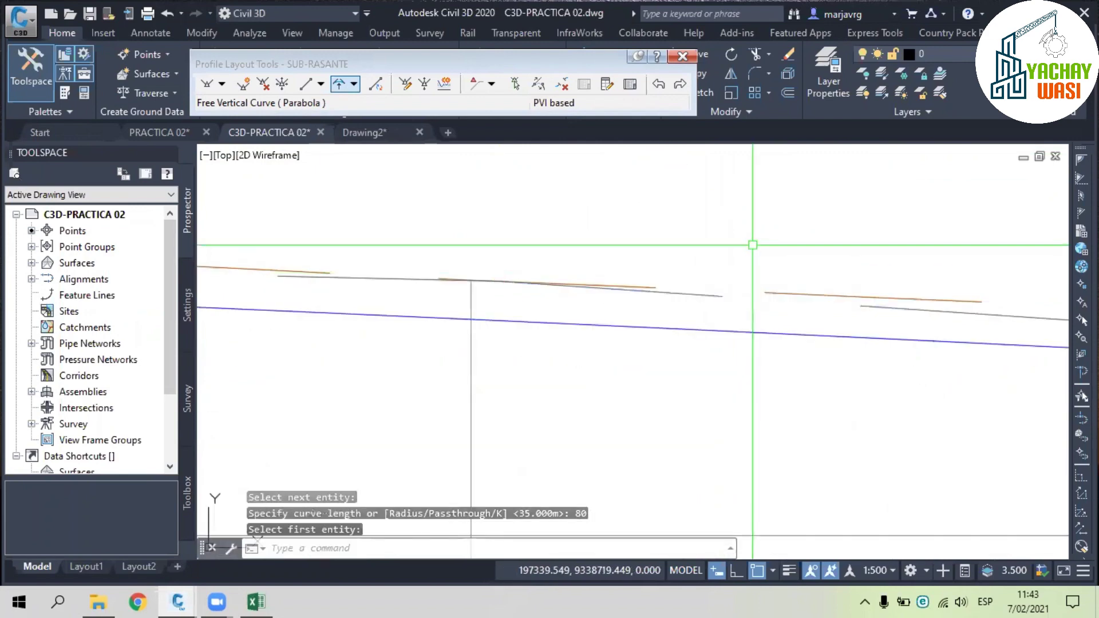
- Add an 80 m free parabolic vertical curve at the next SUB-RASANTE PVI after station 0+460.320
{"action": "scroll", "coordinate": [753, 245], "scroll_direction": "down", "scroll_amount": 3}
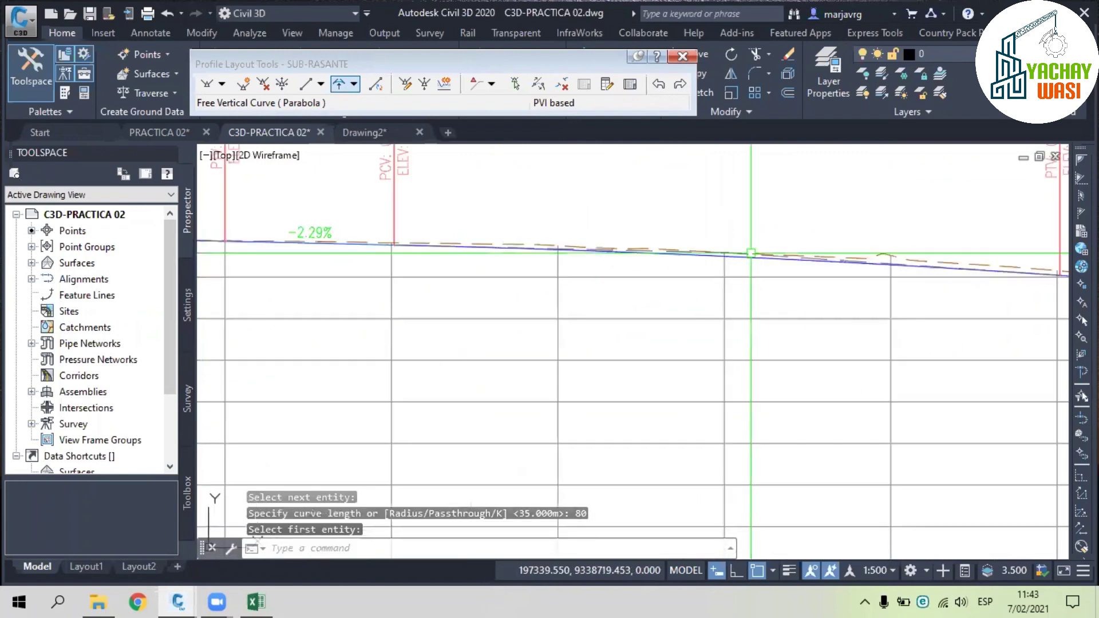
{"action": "scroll", "coordinate": [751, 253], "scroll_direction": "down", "scroll_amount": 3}
{"action": "scroll", "coordinate": [785, 260], "scroll_direction": "up", "scroll_amount": 3}
{"action": "key", "text": "Escape"}
{"action": "left_click", "coordinate": [458, 264]}
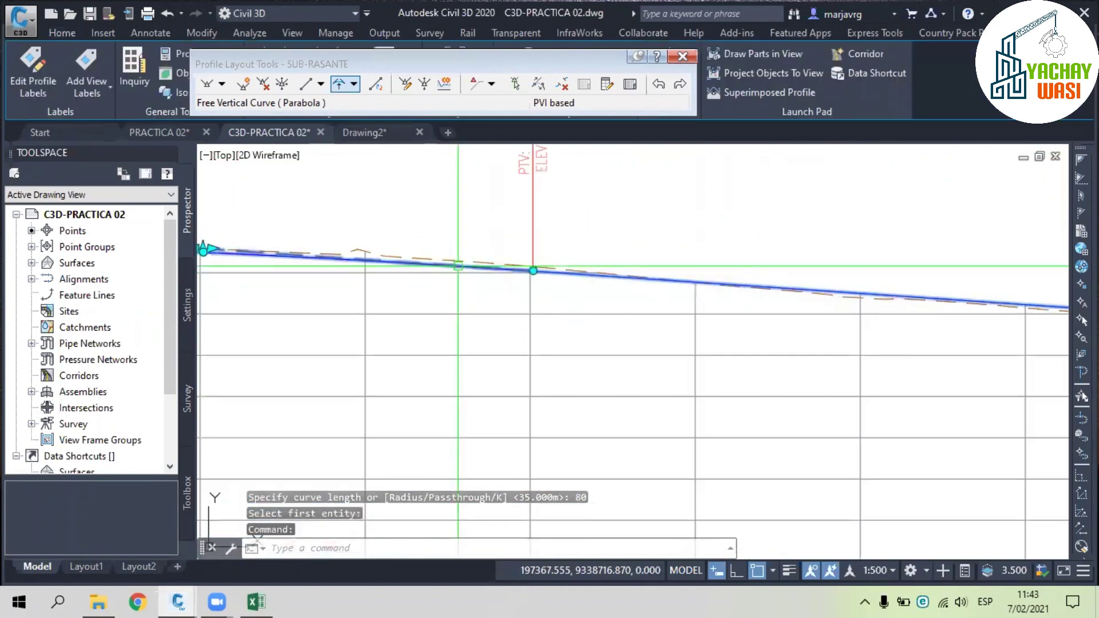
{"action": "scroll", "coordinate": [658, 336], "scroll_direction": "down", "scroll_amount": 5}
{"action": "middle_click_drag", "start_coordinate": [658, 336], "coordinate": [590, 336]}
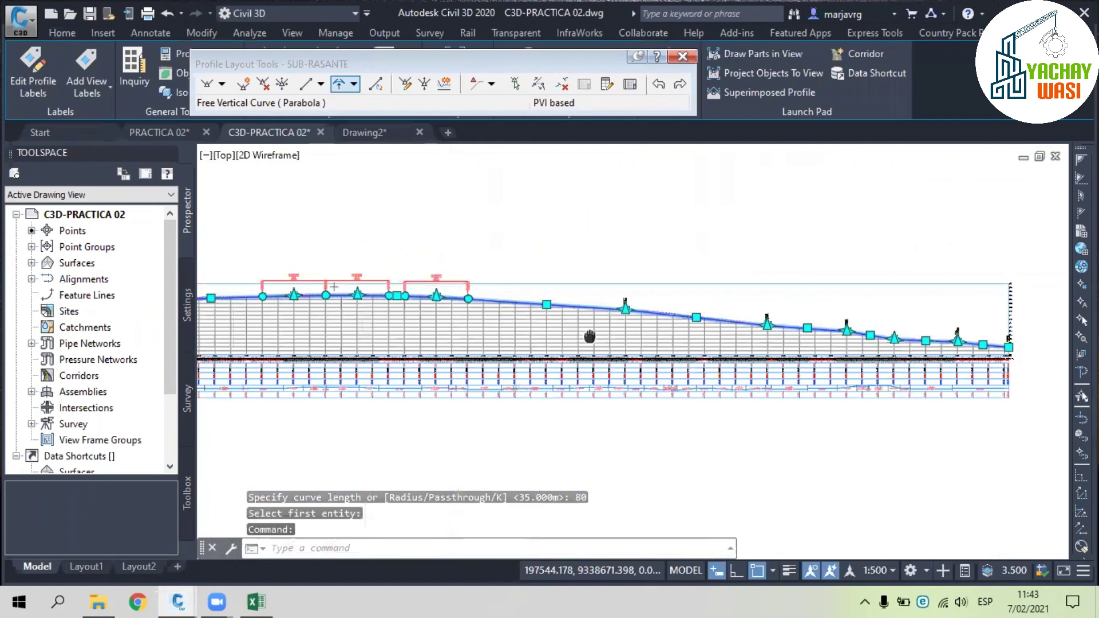
{"action": "scroll", "coordinate": [650, 435], "scroll_direction": "up", "scroll_amount": 6}
{"action": "key", "text": "Escape"}
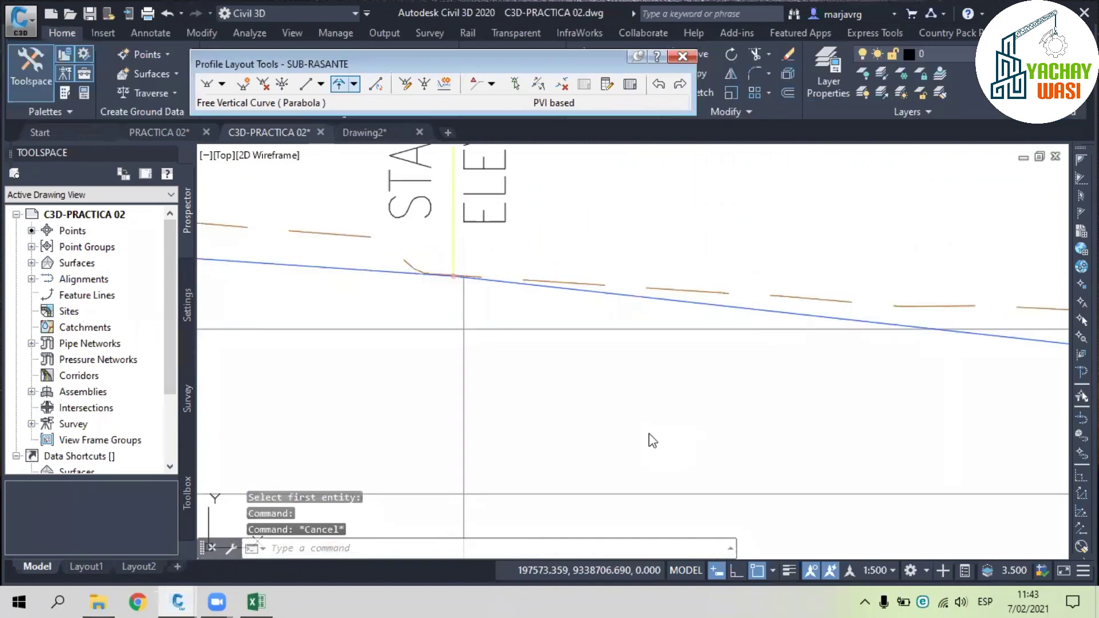
{"action": "key", "text": "Return"}
{"action": "scroll", "coordinate": [779, 271], "scroll_direction": "down", "scroll_amount": 5}
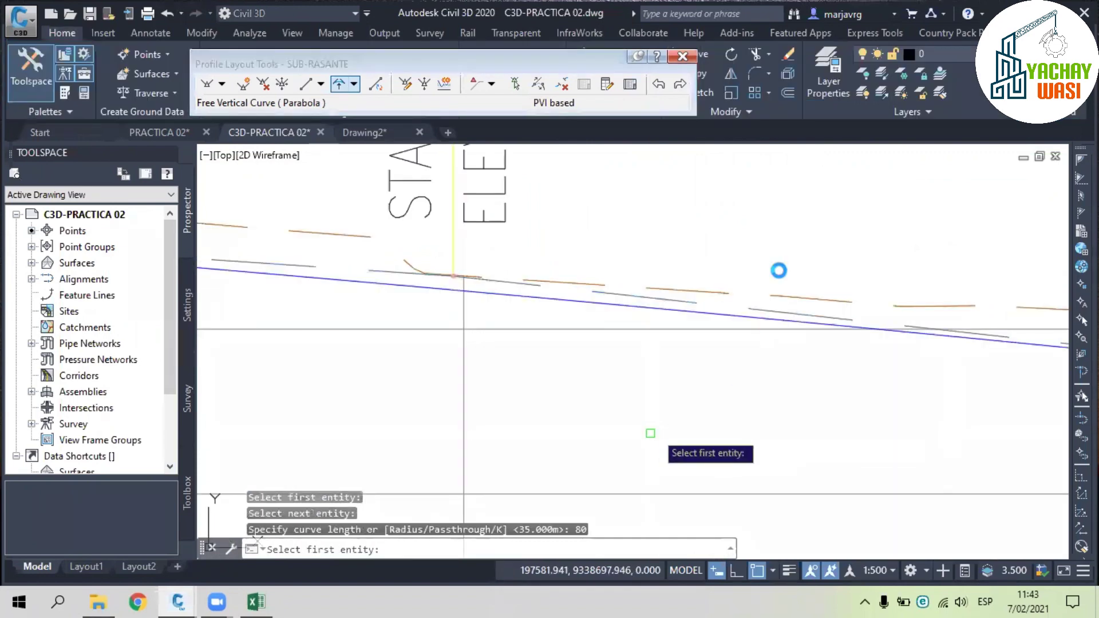
{"action": "scroll", "coordinate": [759, 339], "scroll_direction": "down", "scroll_amount": 3}
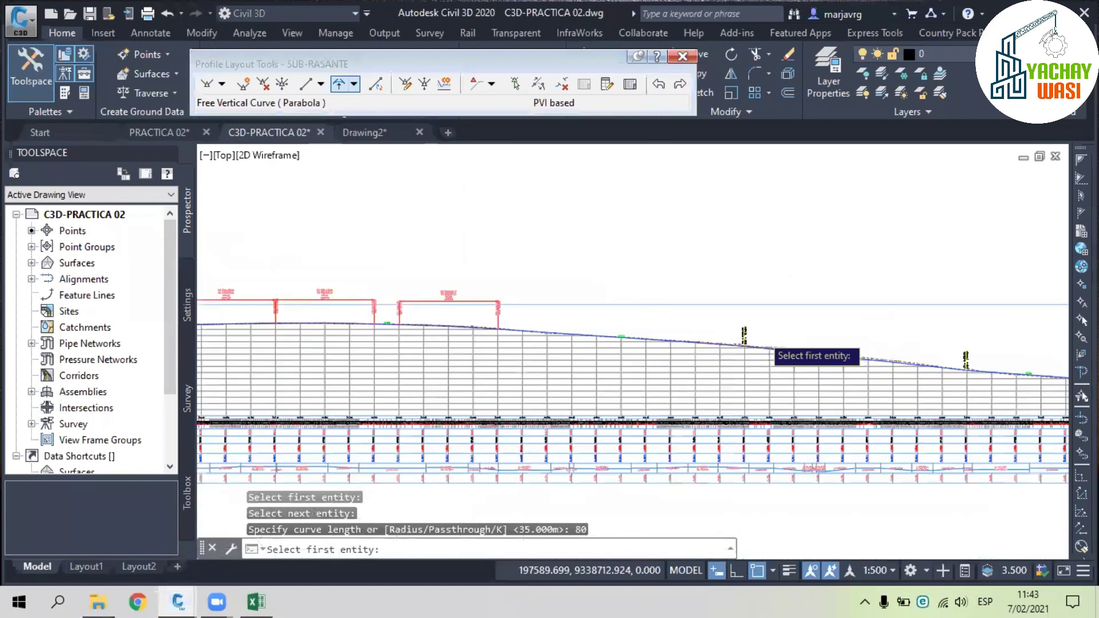
{"action": "scroll", "coordinate": [759, 341], "scroll_direction": "up", "scroll_amount": 7}
{"action": "key", "text": "Escape"}
- Add an 80 m free parabolic vertical curve between the SUB-RASANTE tangents meeting at the PVI at station 0+879.410
{"action": "scroll", "coordinate": [785, 317], "scroll_direction": "down", "scroll_amount": 10}
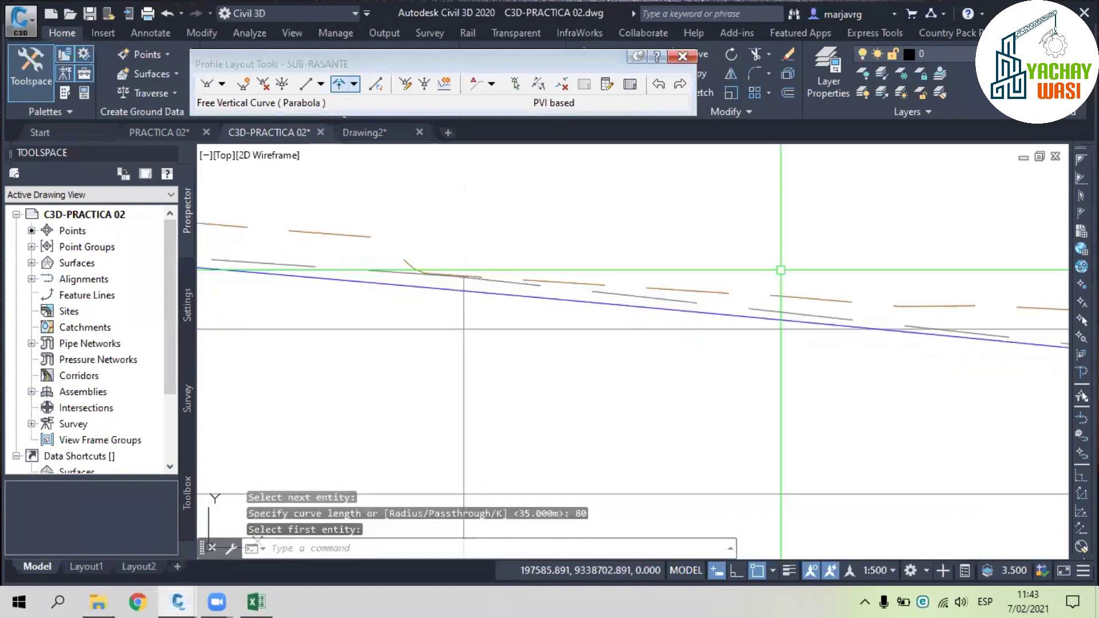
{"action": "key", "text": "Return"}
{"action": "scroll", "coordinate": [572, 312], "scroll_direction": "up", "scroll_amount": 5}
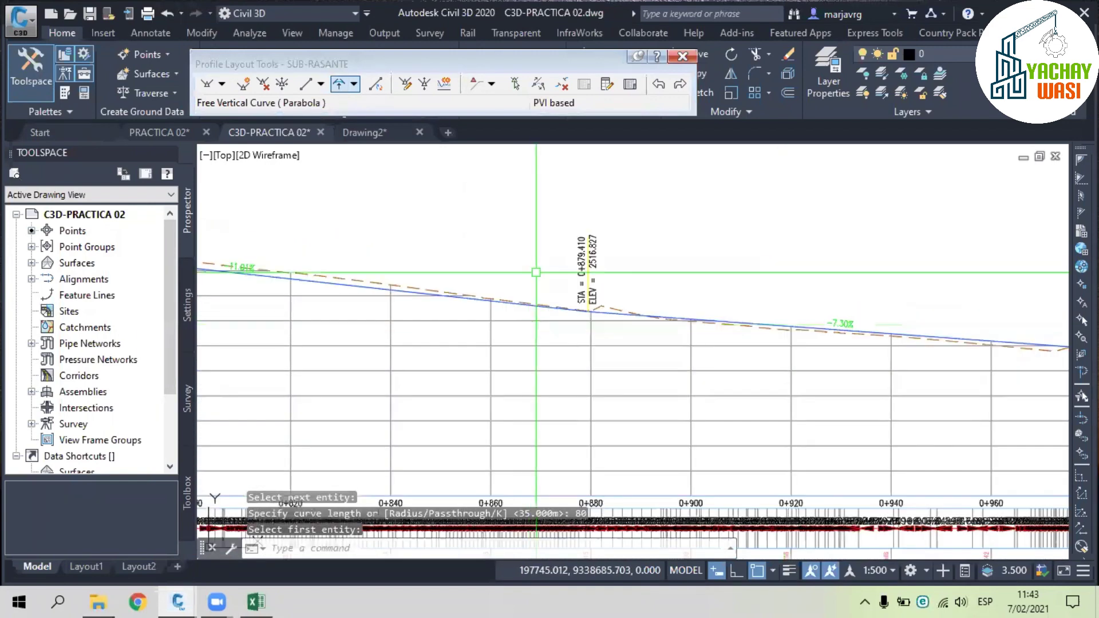
{"action": "left_click", "coordinate": [610, 305]}
{"action": "left_click", "coordinate": [695, 310]}
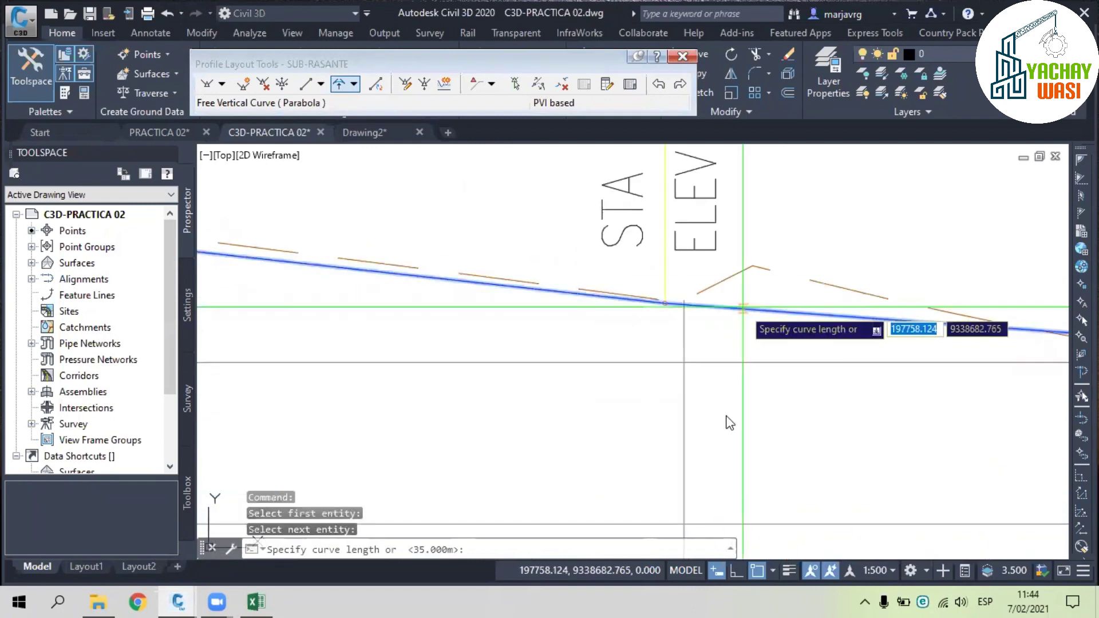
{"action": "type", "text": "80"}
{"action": "key", "text": "Return"}
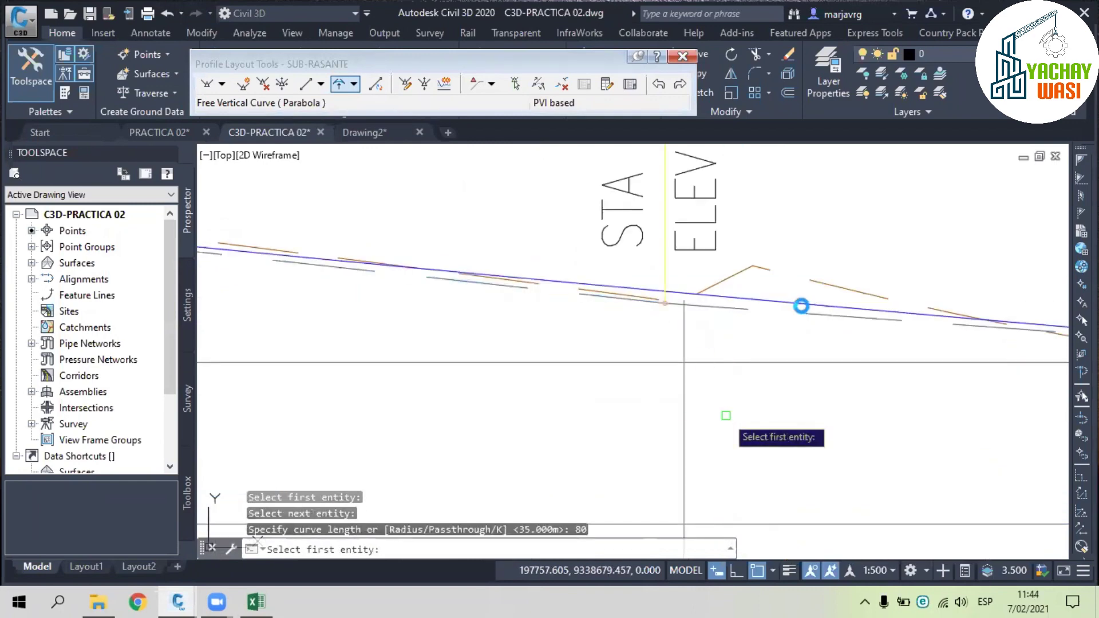
{"action": "scroll", "coordinate": [726, 401], "scroll_direction": "down", "scroll_amount": 5}
{"action": "key", "text": "Escape"}
- Add an 80 m free parabolic vertical curve between the SUB-RASANTE tangents meeting at the PVI at station 0+980.030
{"action": "scroll", "coordinate": [804, 309], "scroll_direction": "up", "scroll_amount": 5}
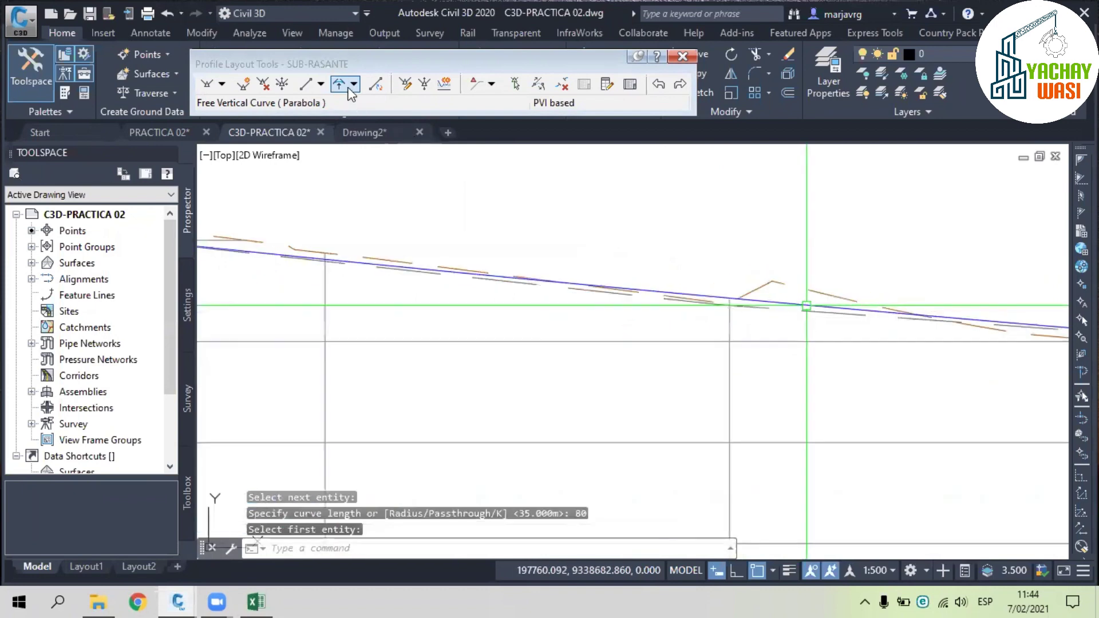
{"action": "scroll", "coordinate": [807, 330], "scroll_direction": "down", "scroll_amount": 3}
{"action": "scroll", "coordinate": [808, 330], "scroll_direction": "down", "scroll_amount": 2}
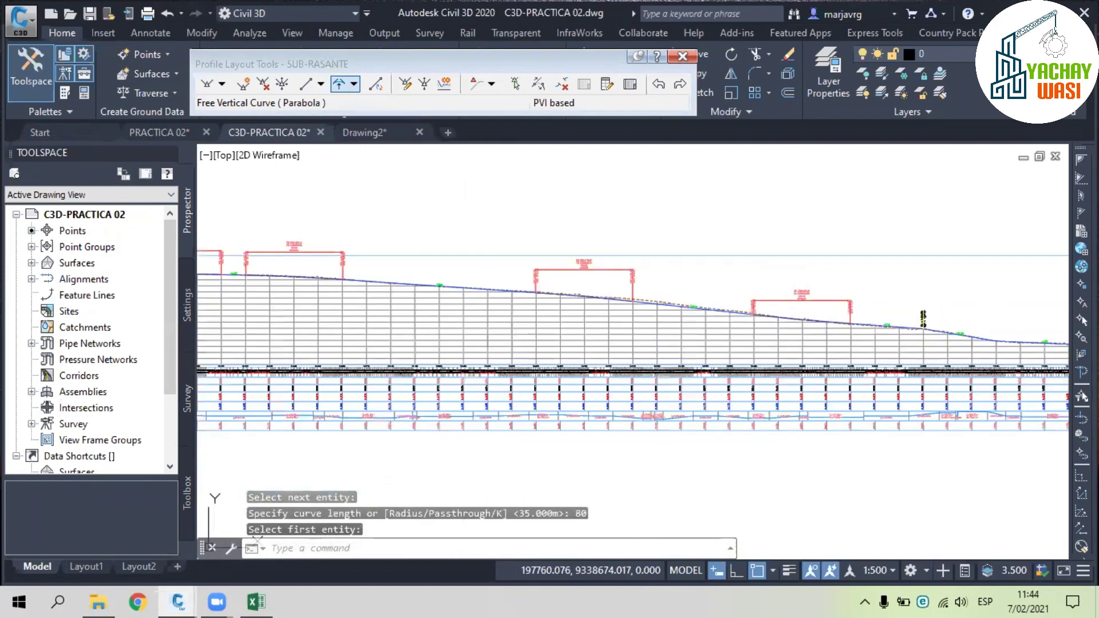
{"action": "scroll", "coordinate": [945, 331], "scroll_direction": "up", "scroll_amount": 9}
{"action": "key", "text": "Return"}
{"action": "left_click", "coordinate": [549, 291]}
{"action": "left_click", "coordinate": [818, 319]}
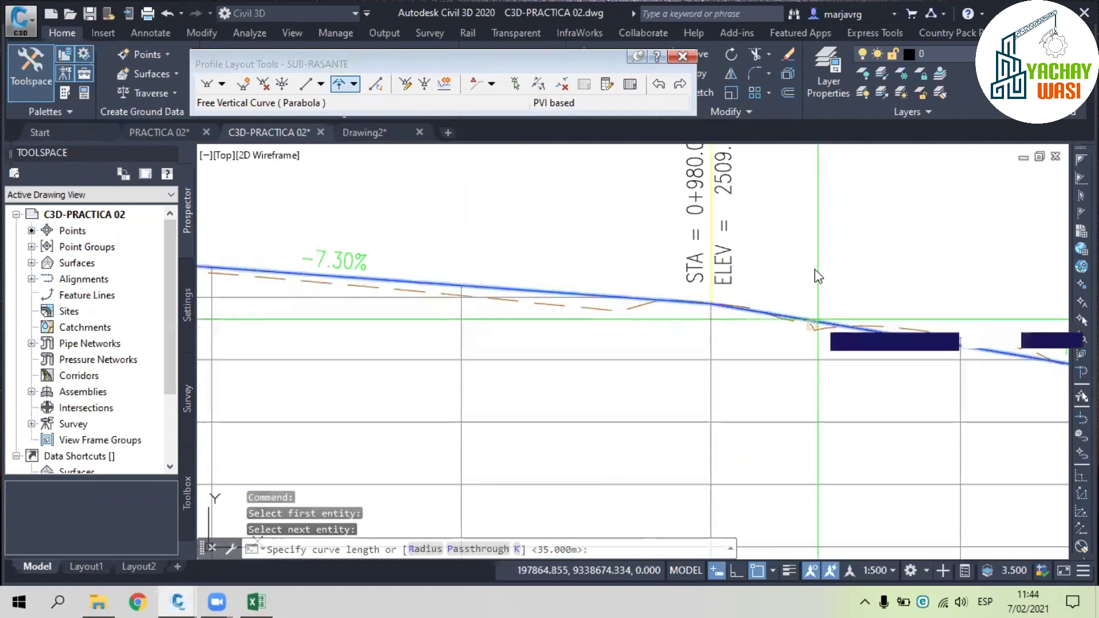
{"action": "type", "text": "80"}
{"action": "key", "text": "Return"}
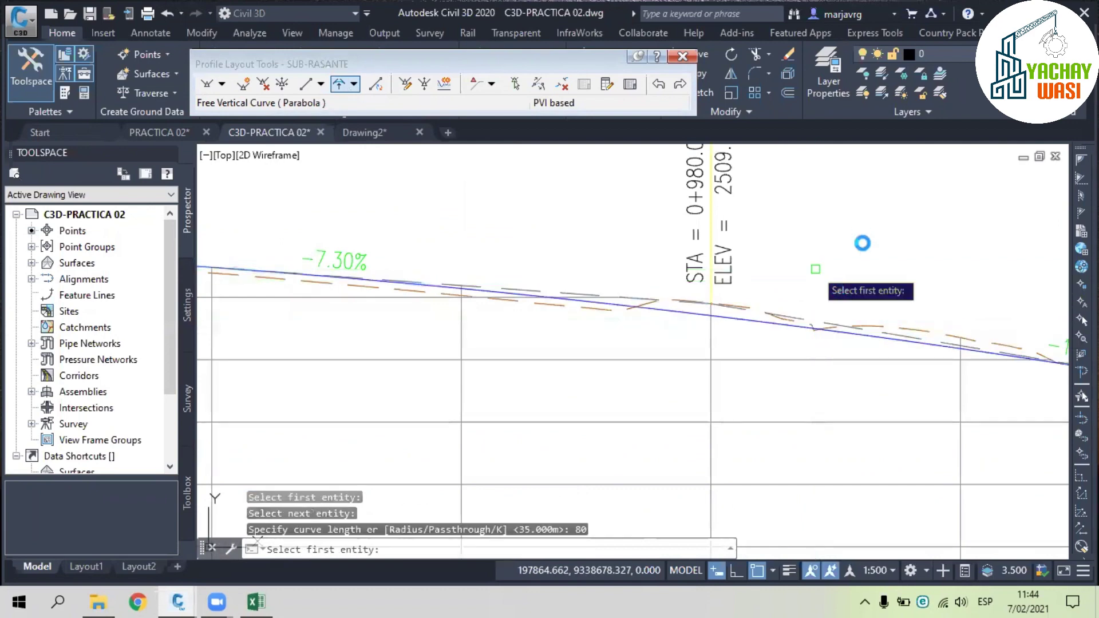
{"action": "scroll", "coordinate": [848, 270], "scroll_direction": "down", "scroll_amount": 4}
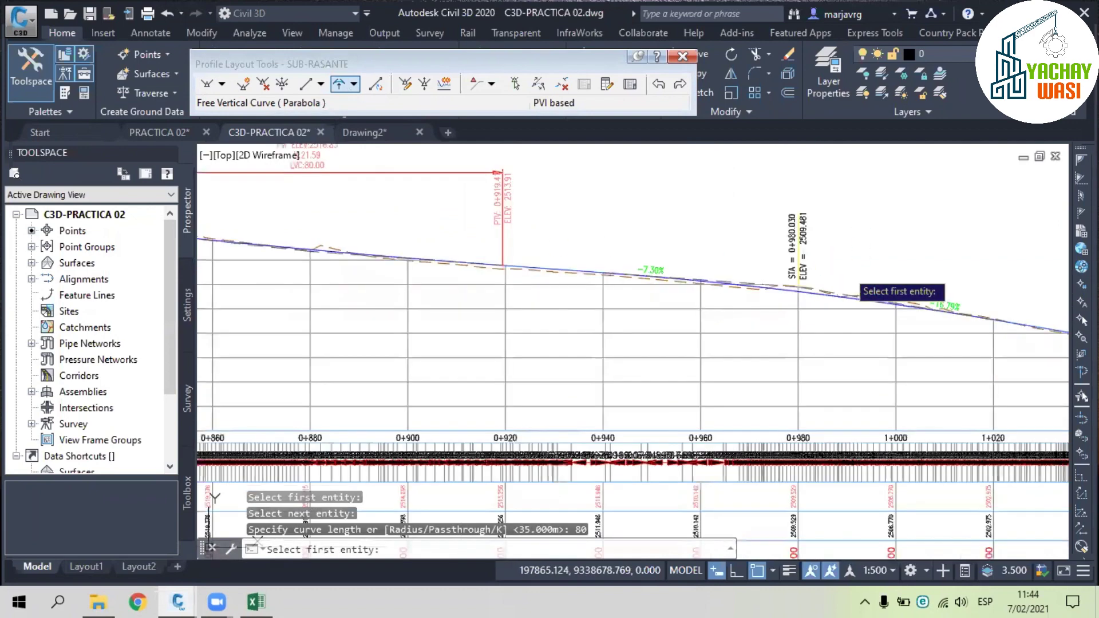
{"action": "scroll", "coordinate": [847, 270], "scroll_direction": "down", "scroll_amount": 4}
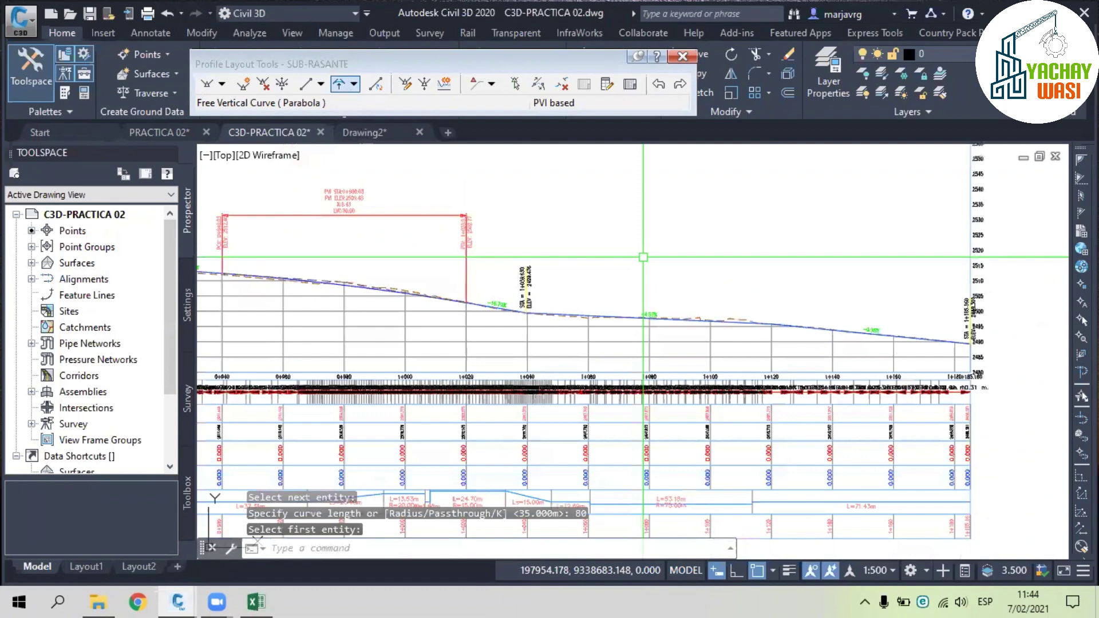
- Try to add an 80 m free parabolic vertical curve at the SUB-RASANTE PVI at station 1+039.630
{"action": "scroll", "coordinate": [517, 312], "scroll_direction": "up", "scroll_amount": 4}
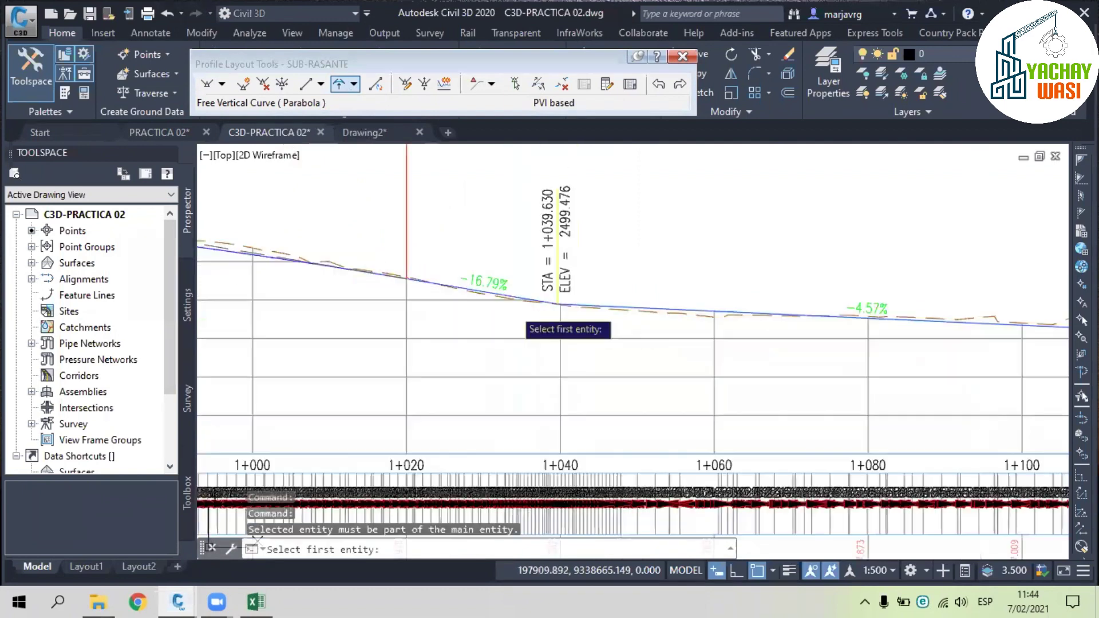
{"action": "scroll", "coordinate": [507, 305], "scroll_direction": "up", "scroll_amount": 3}
{"action": "left_click", "coordinate": [507, 307]}
{"action": "left_click", "coordinate": [816, 342]}
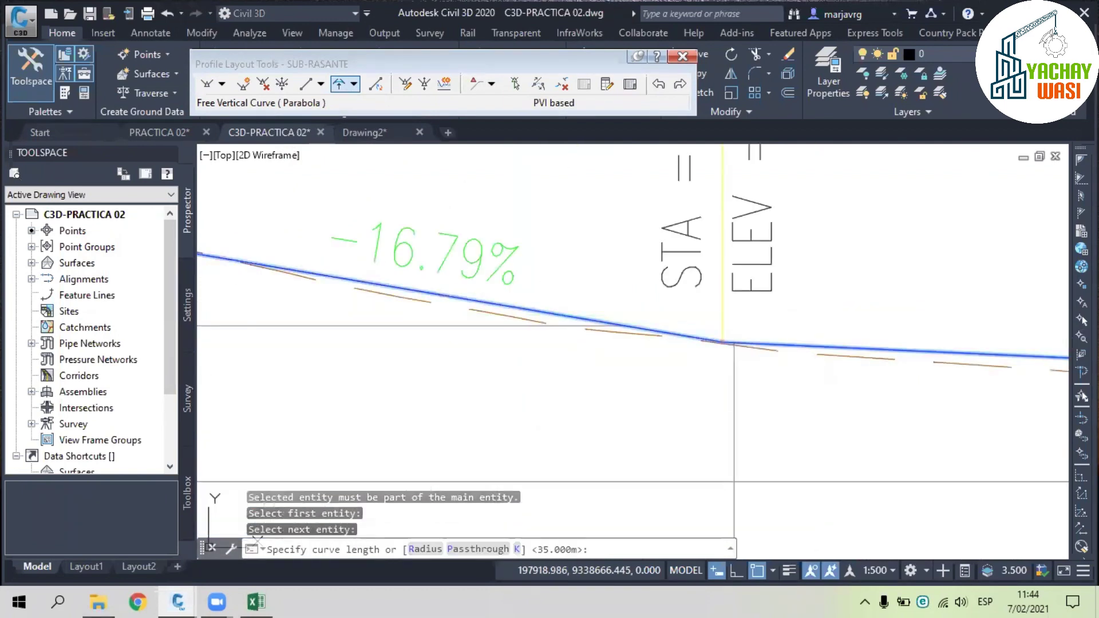
{"action": "type", "text": "80"}
{"action": "key", "text": "Return"}
{"action": "scroll", "coordinate": [820, 321], "scroll_direction": "down", "scroll_amount": 3}
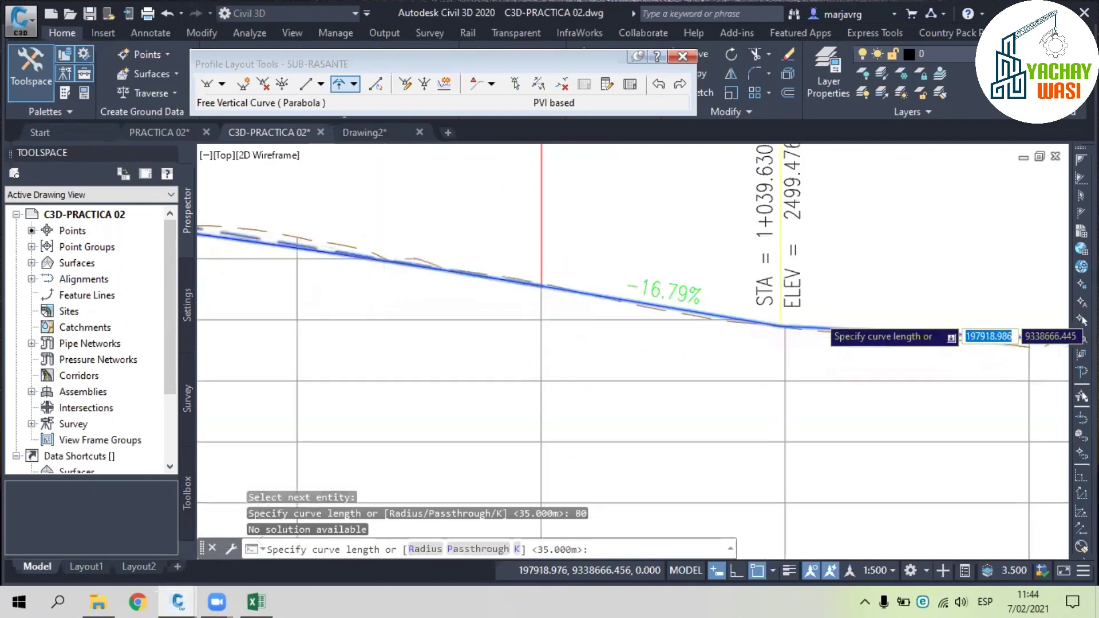
{"action": "scroll", "coordinate": [818, 315], "scroll_direction": "down", "scroll_amount": 3}
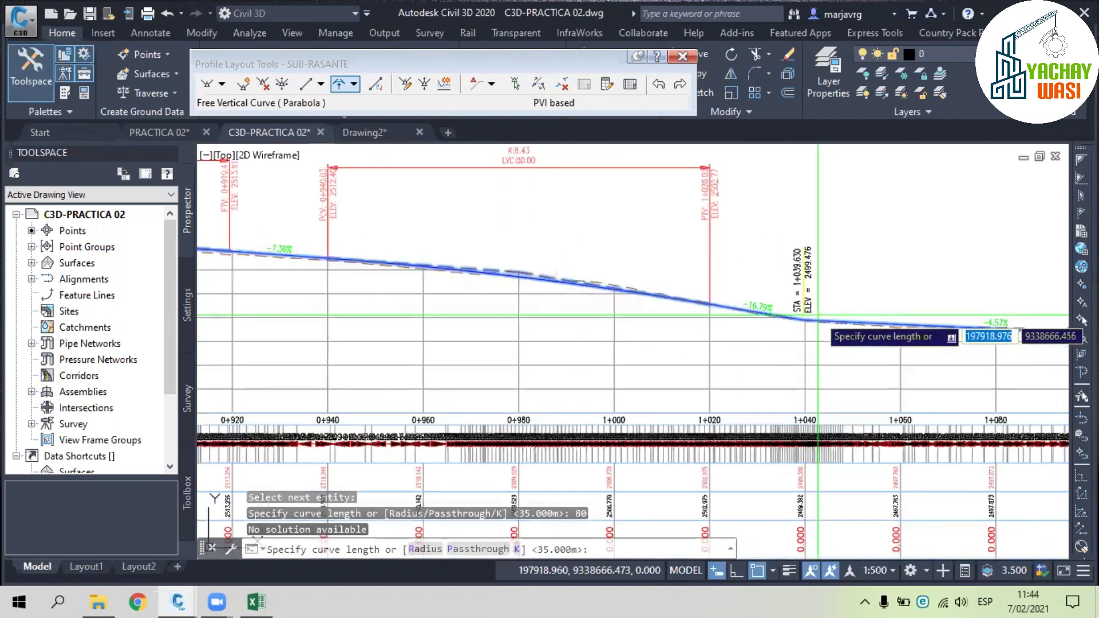
{"action": "middle_click_drag", "start_coordinate": [818, 315], "coordinate": [551, 299]}
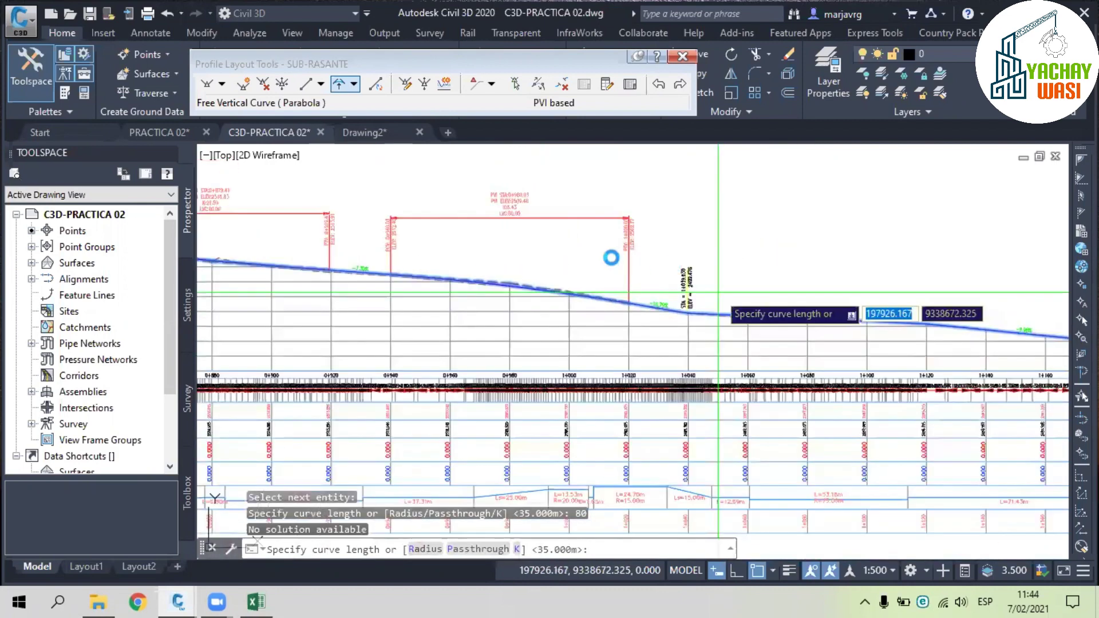
{"action": "key", "text": "Escape"}
{"action": "key", "text": "Escape"}
{"action": "key", "text": "Escape"}
{"action": "scroll", "coordinate": [687, 286], "scroll_direction": "down", "scroll_amount": 4}
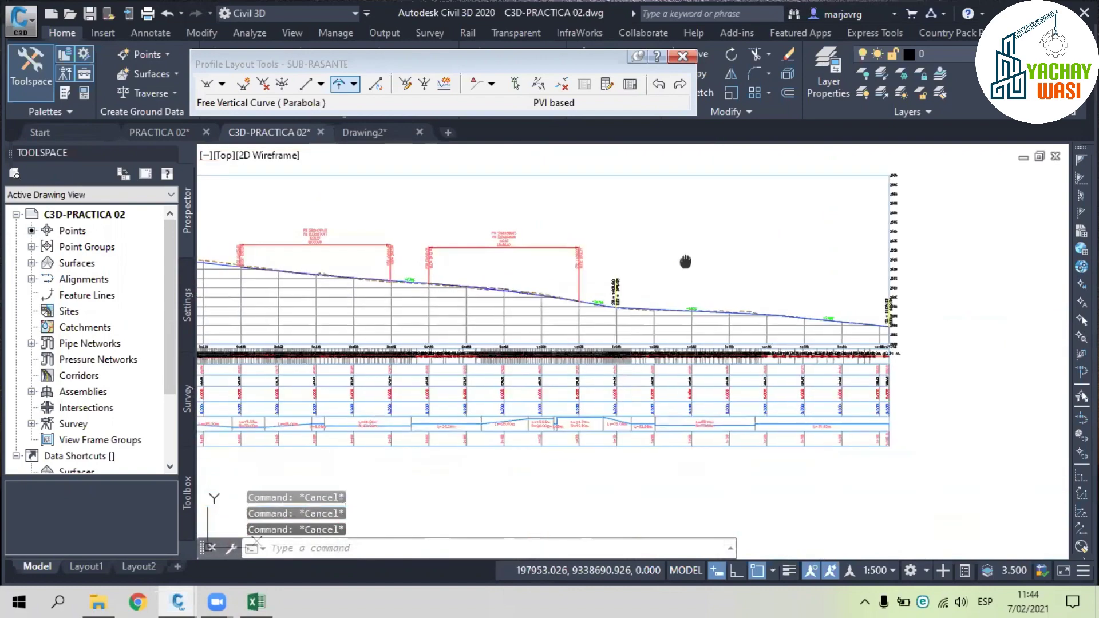
- Add an 80 m free parabolic vertical curve between the -4.57% and -9.98% SUB-RASANTE tangents meeting near station 1+120
{"action": "scroll", "coordinate": [685, 262], "scroll_direction": "up", "scroll_amount": 4}
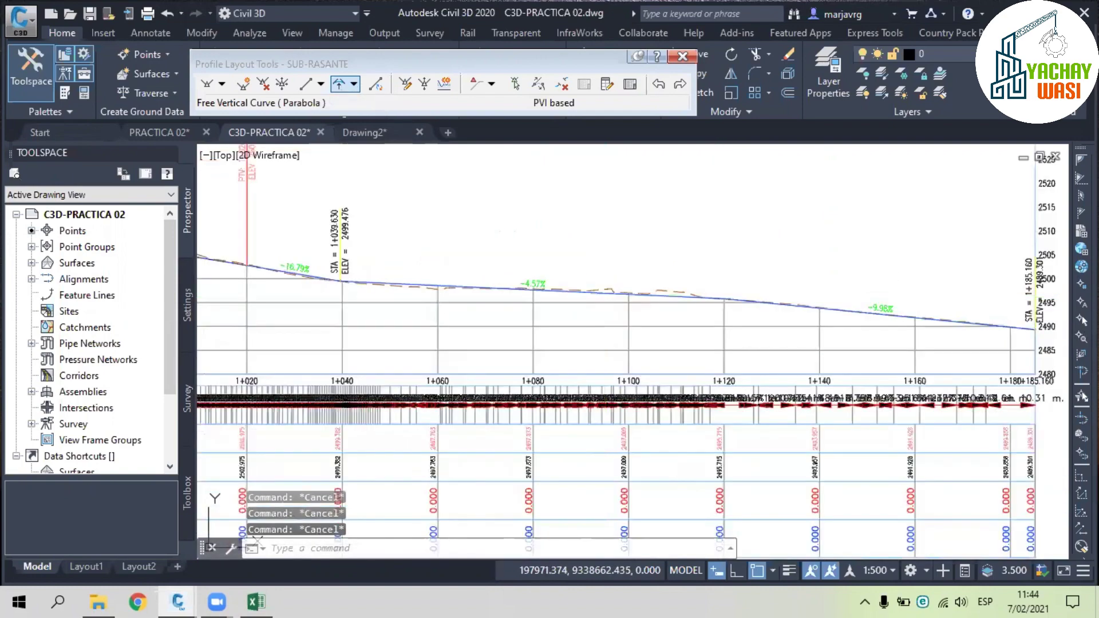
{"action": "left_click", "coordinate": [683, 266]}
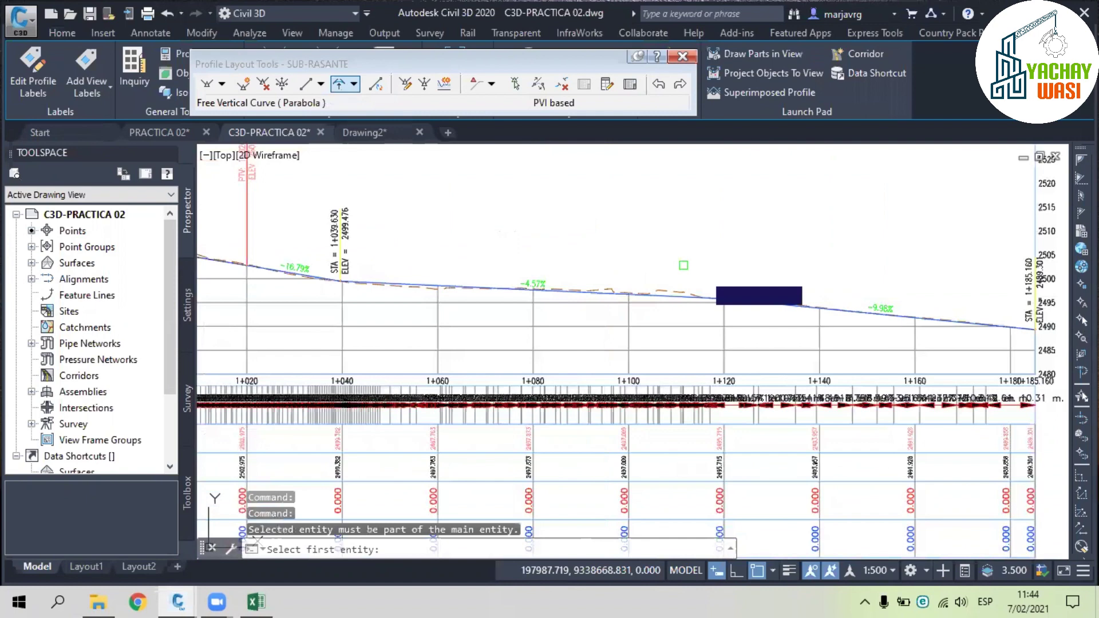
{"action": "scroll", "coordinate": [681, 318], "scroll_direction": "up", "scroll_amount": 2}
{"action": "scroll", "coordinate": [845, 293], "scroll_direction": "up", "scroll_amount": 2}
{"action": "left_click", "coordinate": [871, 300]}
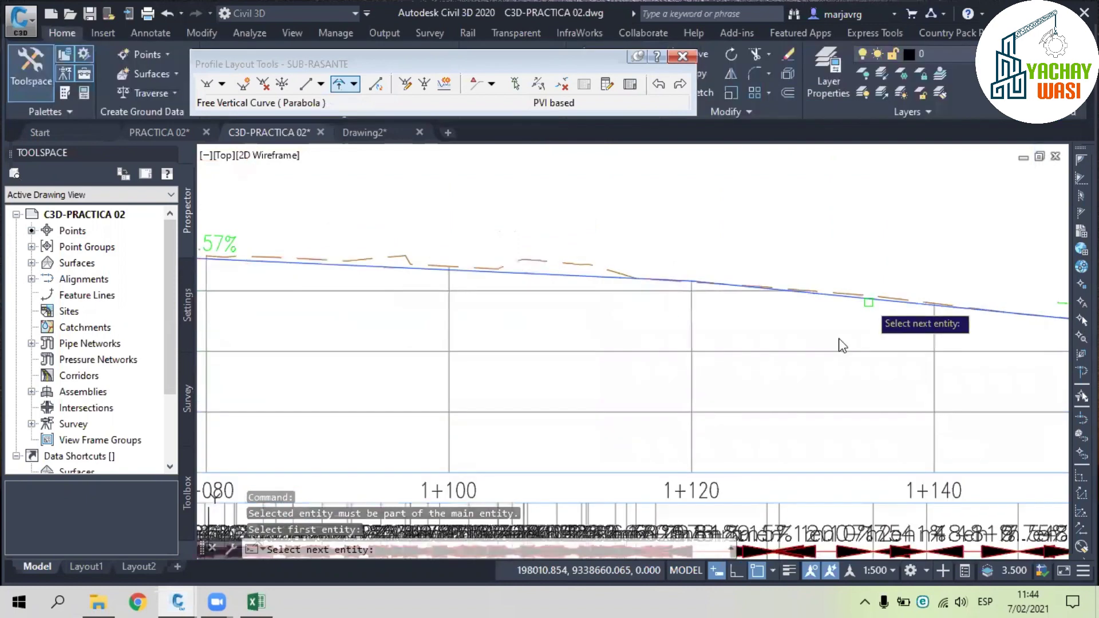
{"action": "left_click", "coordinate": [839, 340]}
{"action": "type", "text": "80"}
{"action": "key", "text": "Return"}
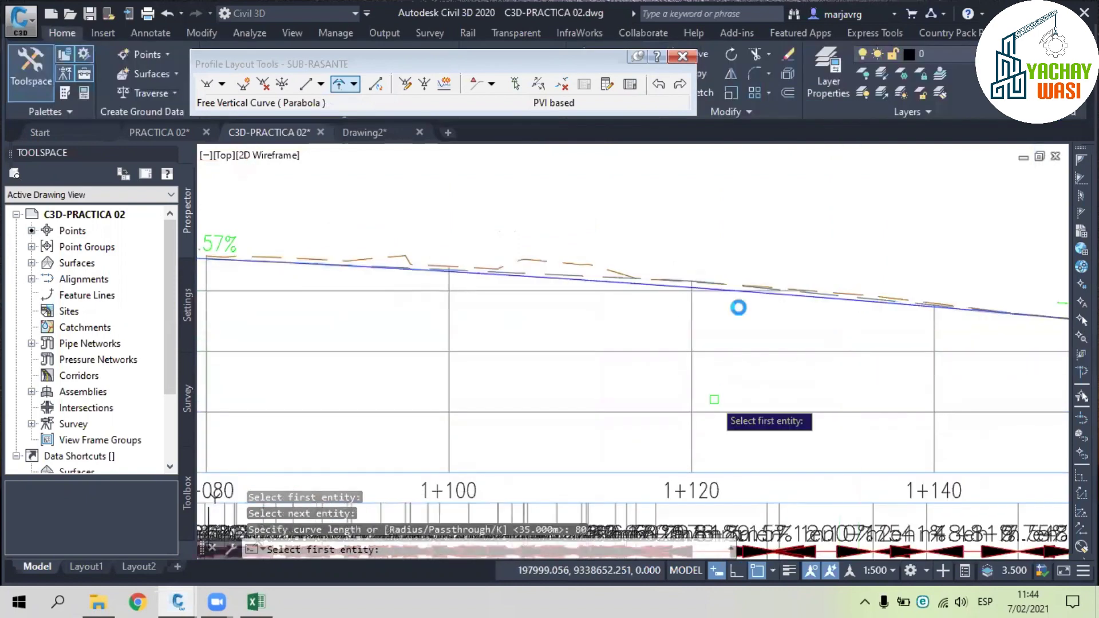
{"action": "scroll", "coordinate": [714, 399], "scroll_direction": "down", "scroll_amount": 4}
{"action": "scroll", "coordinate": [732, 363], "scroll_direction": "down", "scroll_amount": 2}
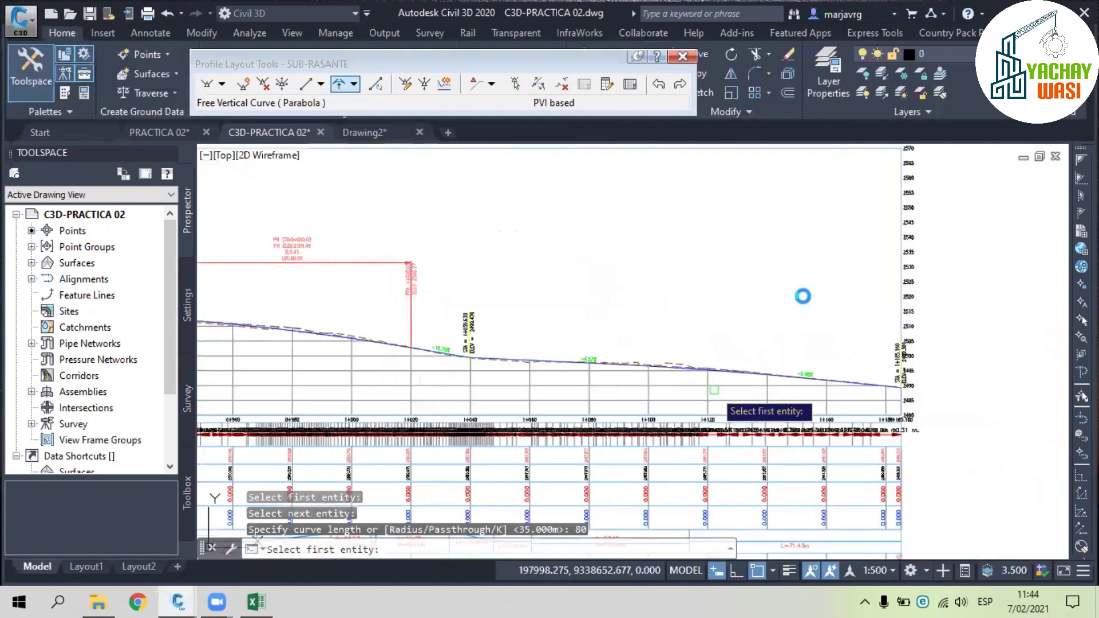
{"action": "scroll", "coordinate": [699, 297], "scroll_direction": "down", "scroll_amount": 3}
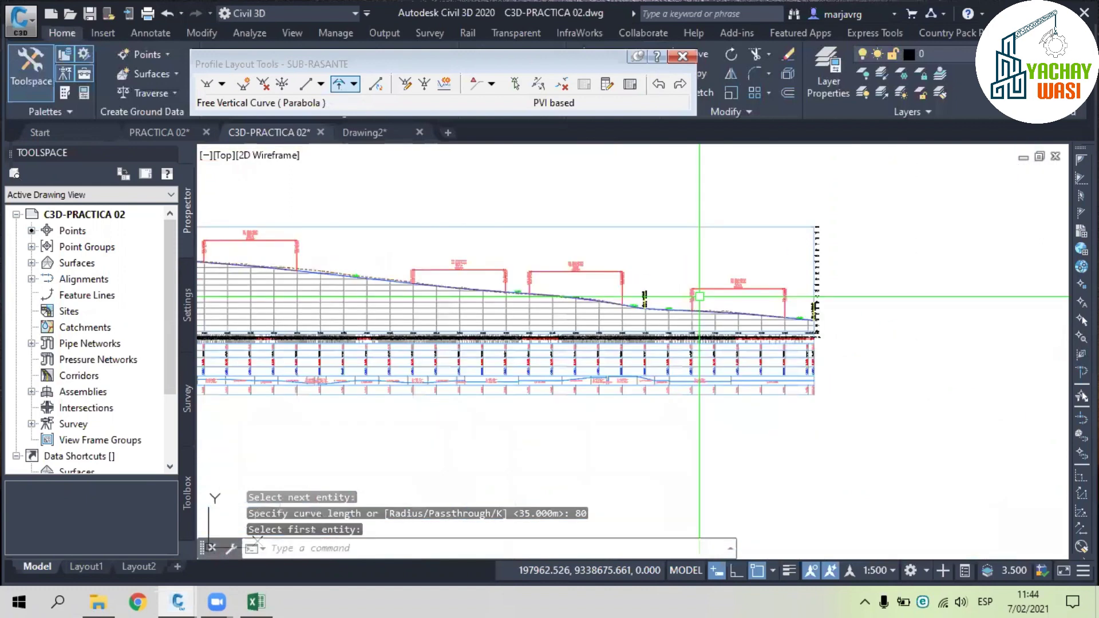
- Save the C3D-PRACTICA 02 drawing with the SUB-RASANTE vertical curves
{"action": "scroll", "coordinate": [699, 296], "scroll_direction": "up", "scroll_amount": 2}
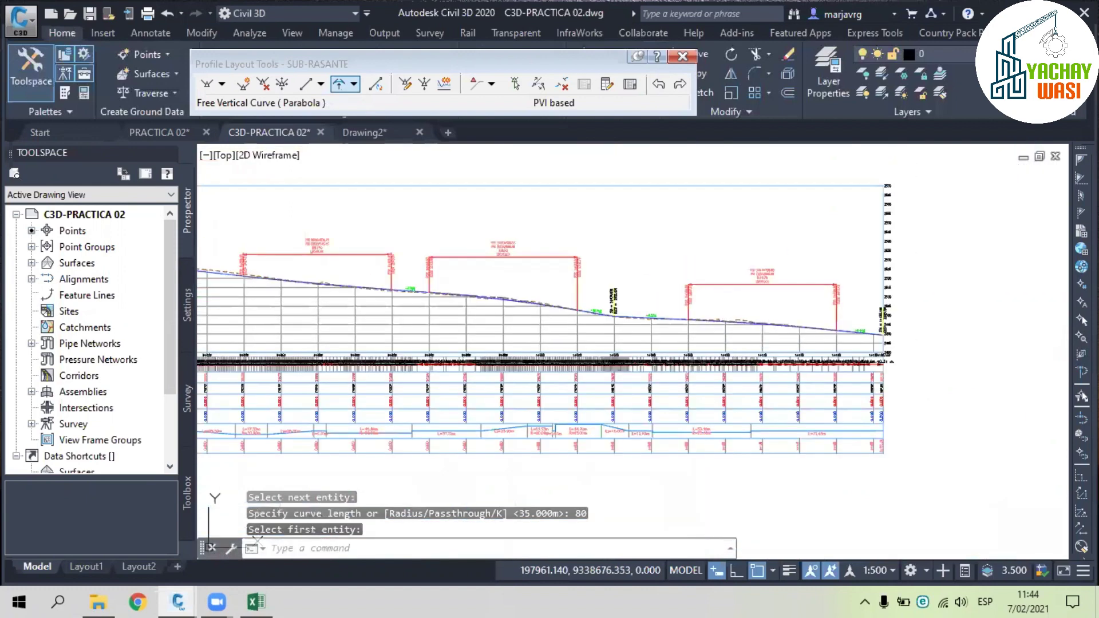
{"action": "middle_click_drag", "start_coordinate": [699, 296], "coordinate": [781, 318]}
{"action": "left_click", "coordinate": [698, 252]}
{"action": "key", "text": "ctrl+s"}
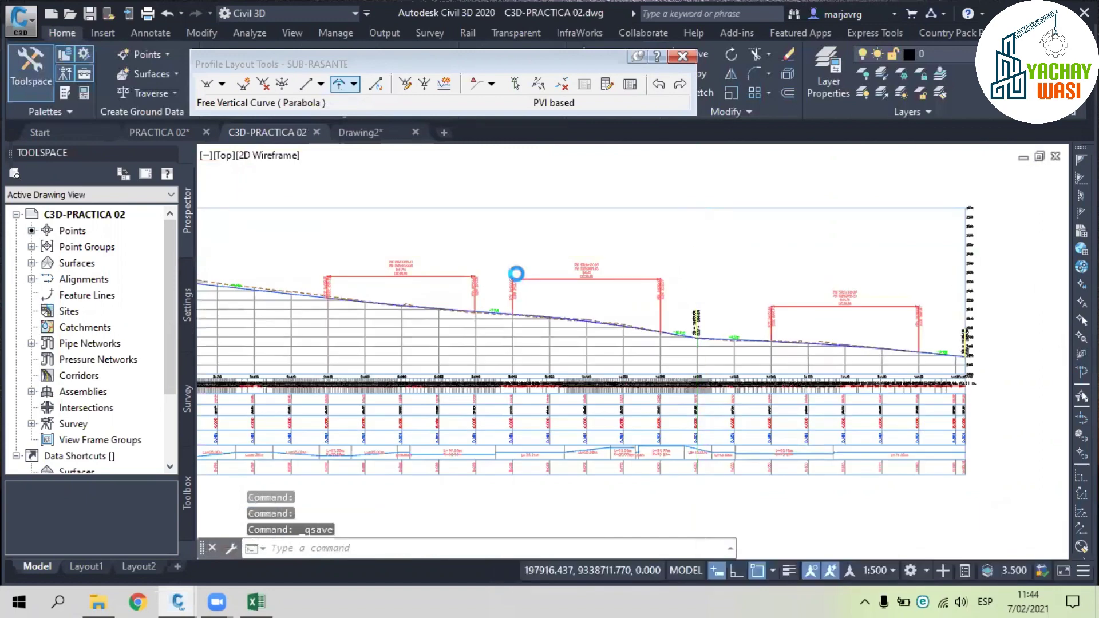
{"action": "scroll", "coordinate": [694, 281], "scroll_direction": "down", "scroll_amount": 3}
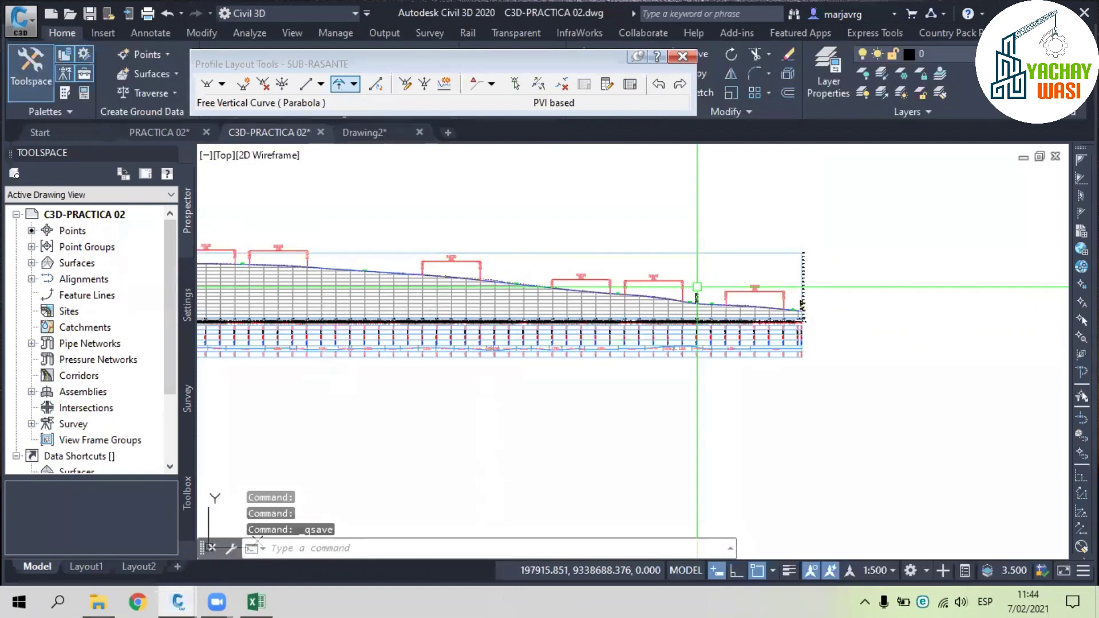
{"action": "scroll", "coordinate": [697, 287], "scroll_direction": "up", "scroll_amount": 2}
{"action": "mouse_move", "coordinate": [639, 295]}
{"action": "middle_mouse_down"}
{"action": "mouse_move", "coordinate": [838, 325]}
{"action": "mouse_move", "coordinate": [807, 324]}
{"action": "middle_mouse_up"}
{"action": "scroll", "coordinate": [813, 327], "scroll_direction": "up", "scroll_amount": 5}
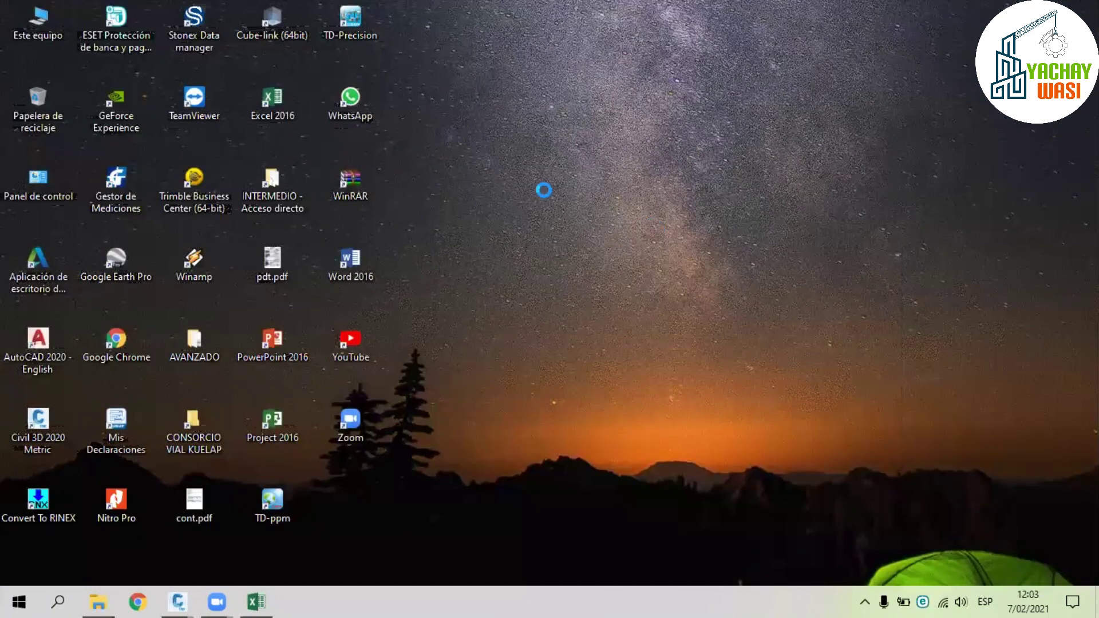
- Switch to the C3D-PRACTICA 02 drawing and close the Profile Layout Tools and the Toolspace
{"action": "mouse_move", "coordinate": [178, 602]}
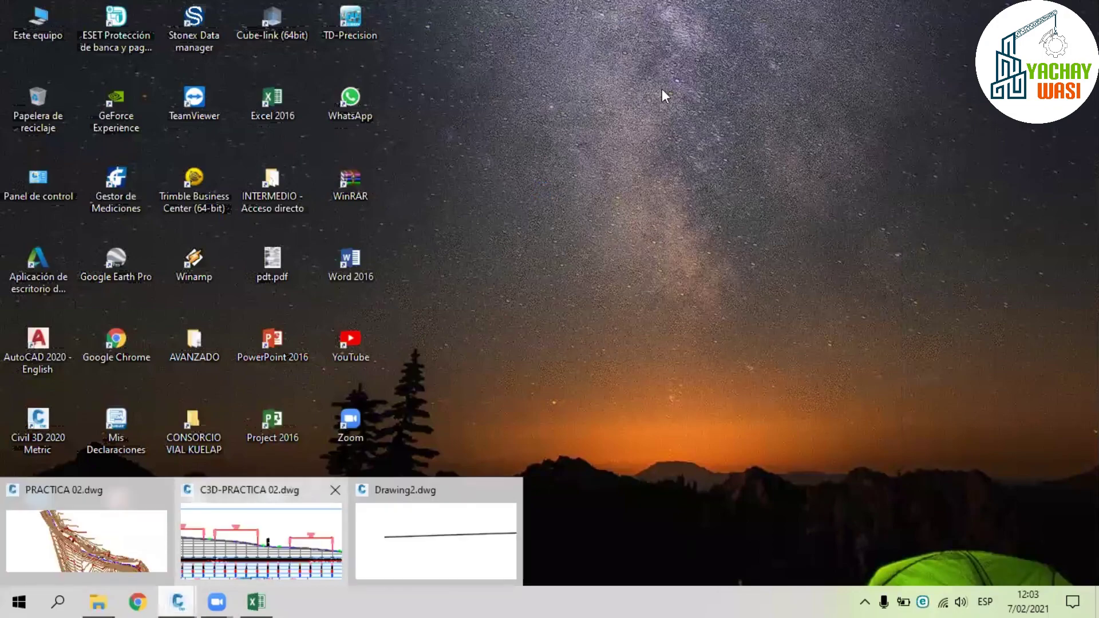
{"action": "left_click", "coordinate": [262, 541]}
{"action": "left_click", "coordinate": [688, 55]}
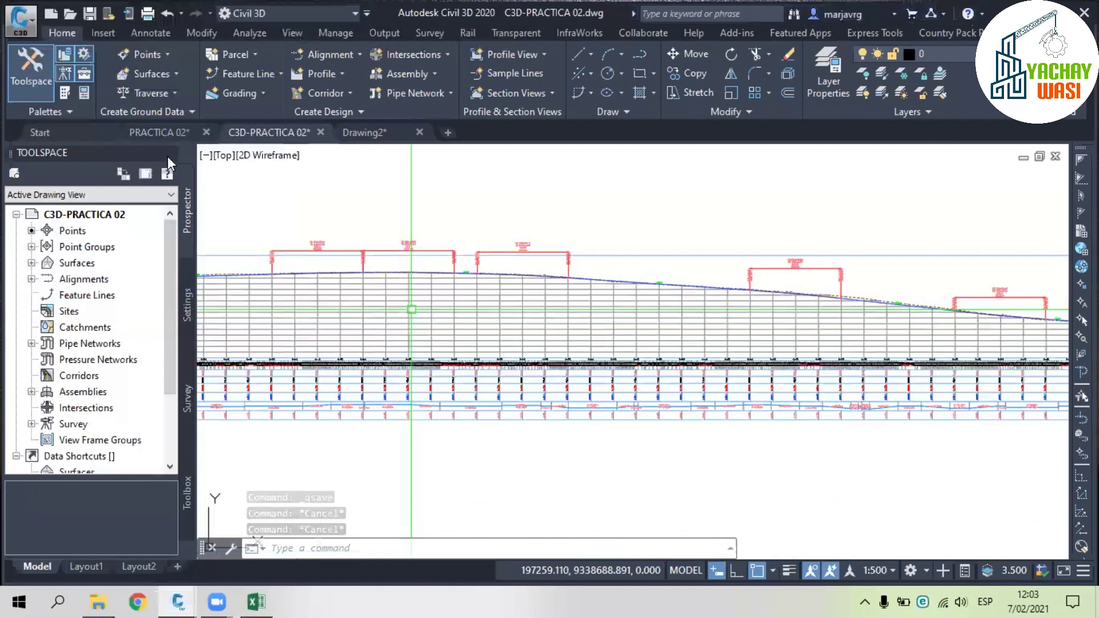
{"action": "middle_click_drag", "start_coordinate": [267, 315], "coordinate": [457, 320]}
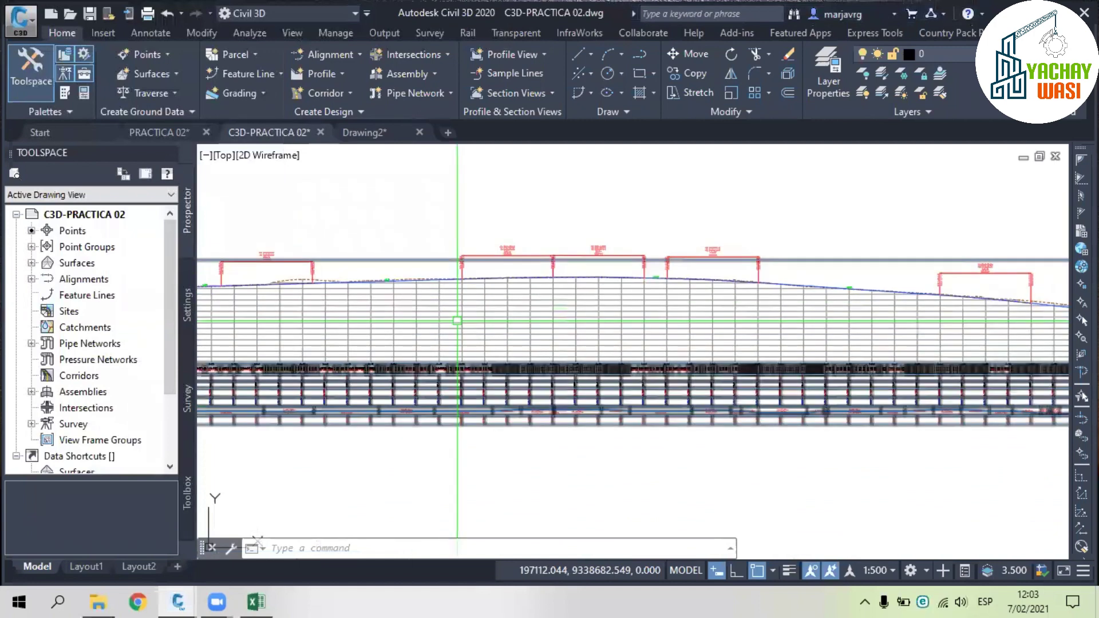
{"action": "left_click", "coordinate": [169, 152]}
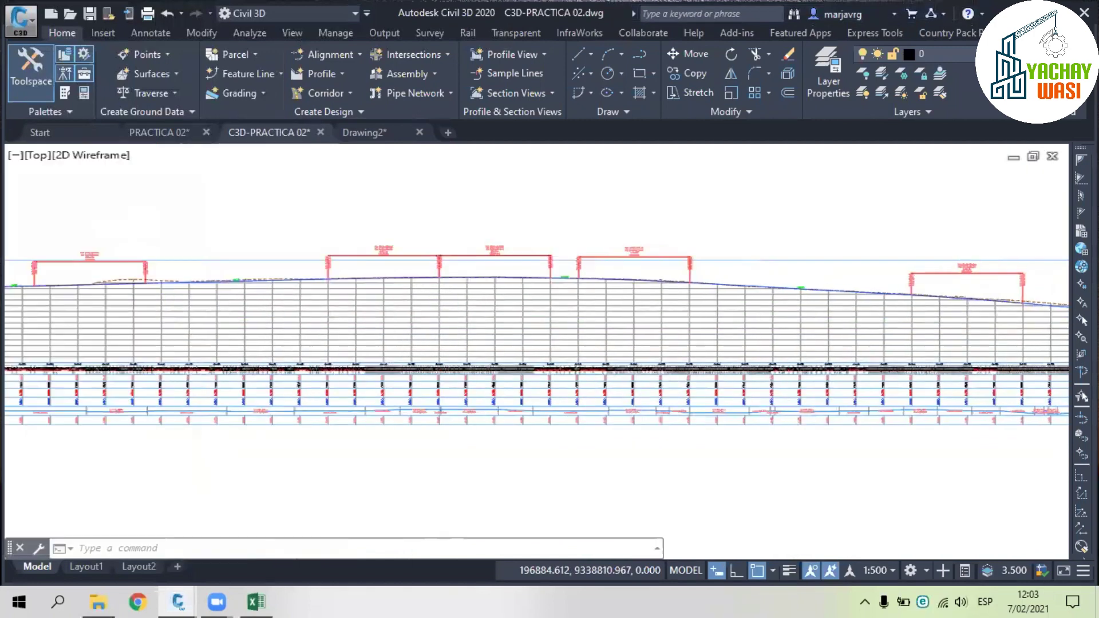
- Select the EJE VIA profile view
{"action": "scroll", "coordinate": [375, 304], "scroll_direction": "down", "scroll_amount": 3}
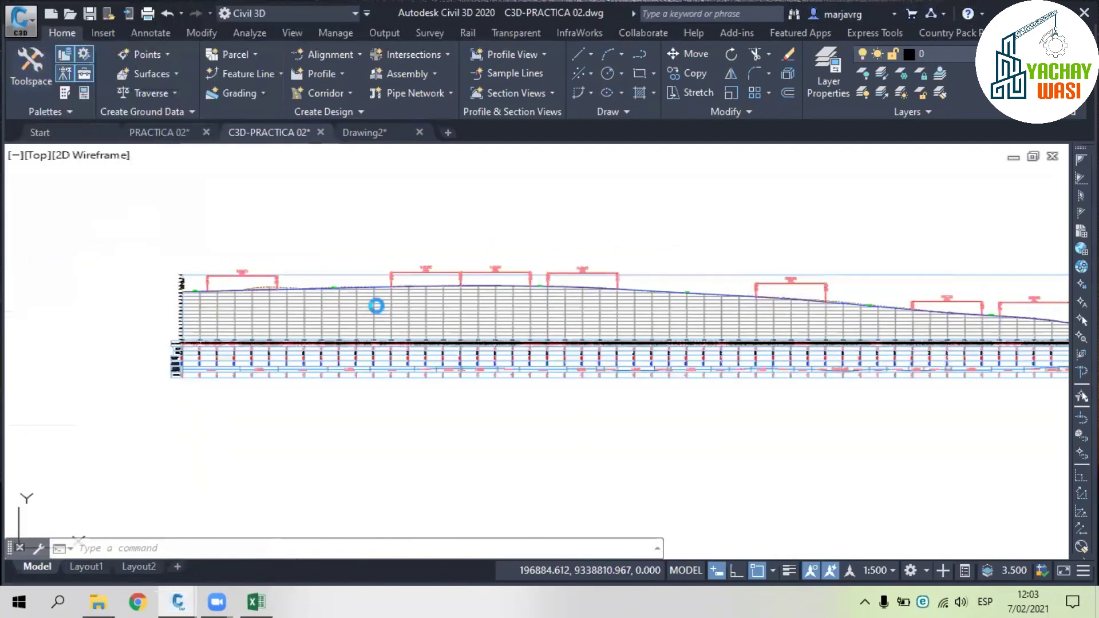
{"action": "scroll", "coordinate": [402, 304], "scroll_direction": "up", "scroll_amount": 5}
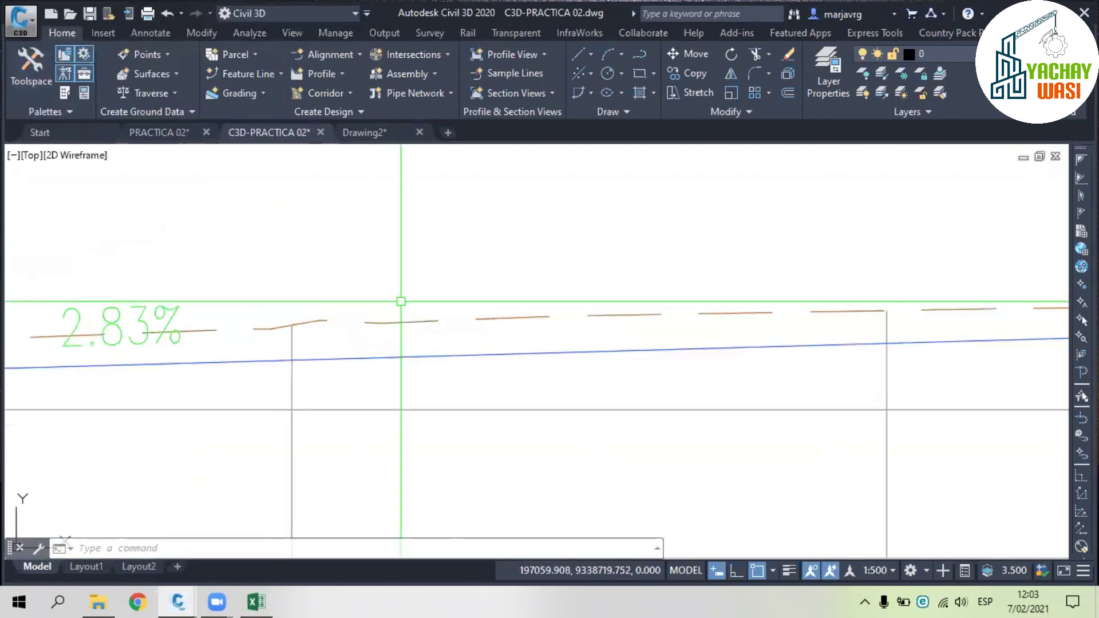
{"action": "scroll", "coordinate": [405, 320], "scroll_direction": "down", "scroll_amount": 5}
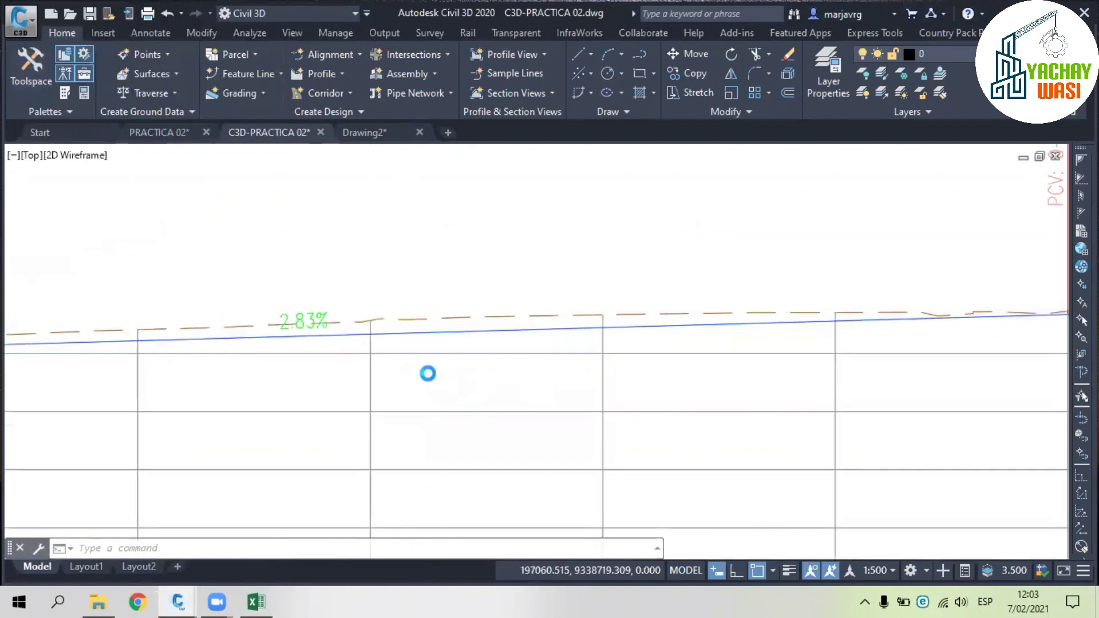
{"action": "scroll", "coordinate": [468, 386], "scroll_direction": "down", "scroll_amount": 4}
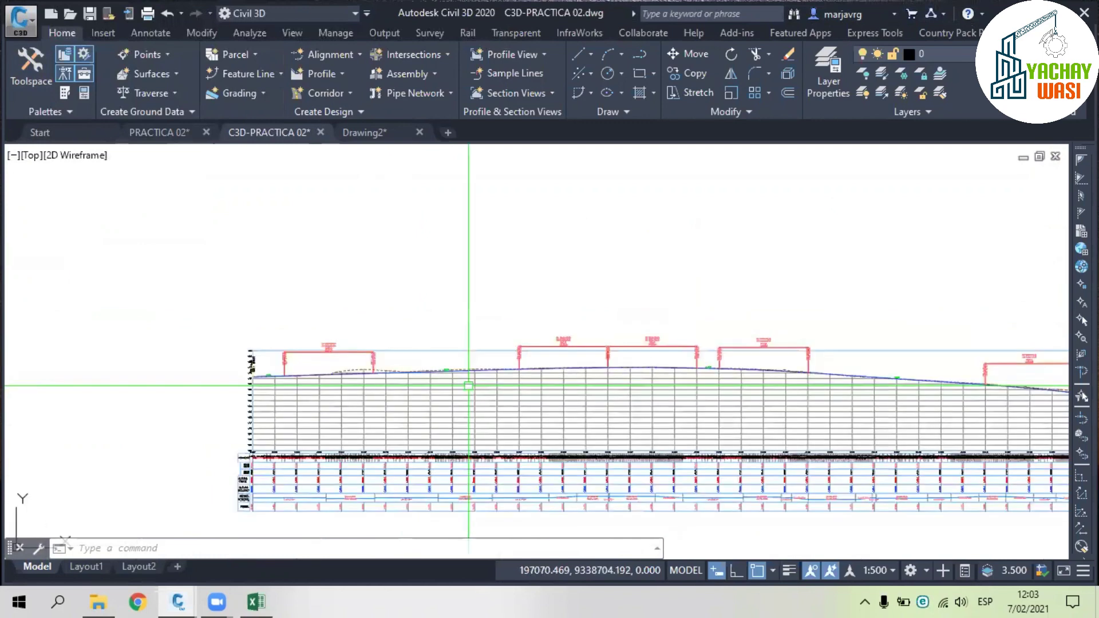
{"action": "scroll", "coordinate": [483, 310], "scroll_direction": "down", "scroll_amount": 2}
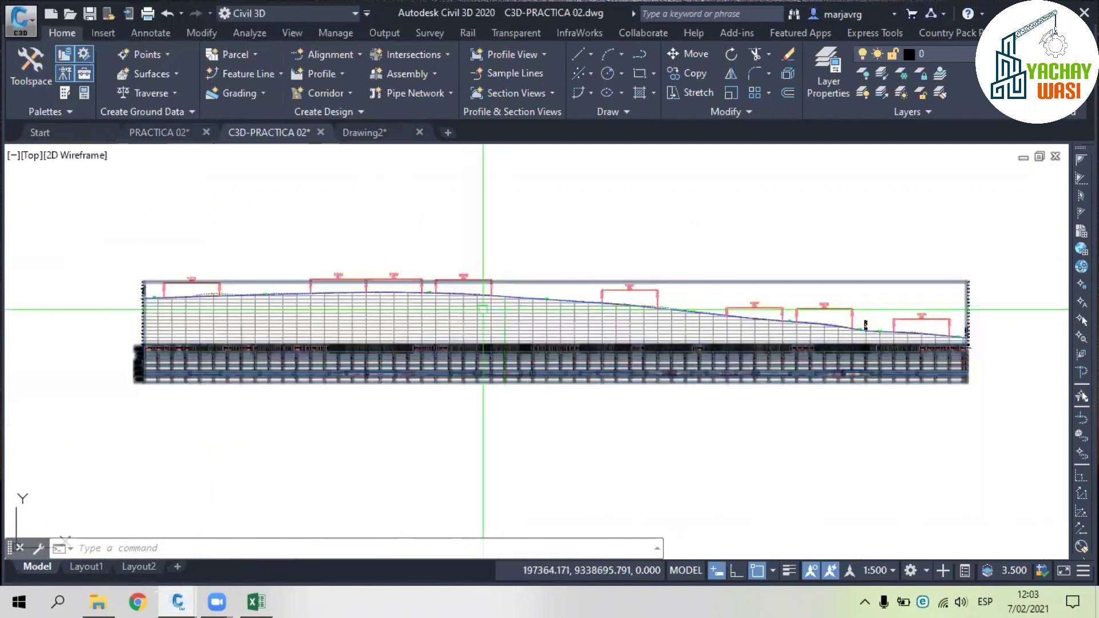
{"action": "mouse_move", "coordinate": [483, 309]}
{"action": "middle_mouse_down"}
{"action": "mouse_move", "coordinate": [556, 332]}
{"action": "mouse_move", "coordinate": [466, 340]}
{"action": "middle_mouse_up"}
{"action": "left_click", "coordinate": [457, 349]}
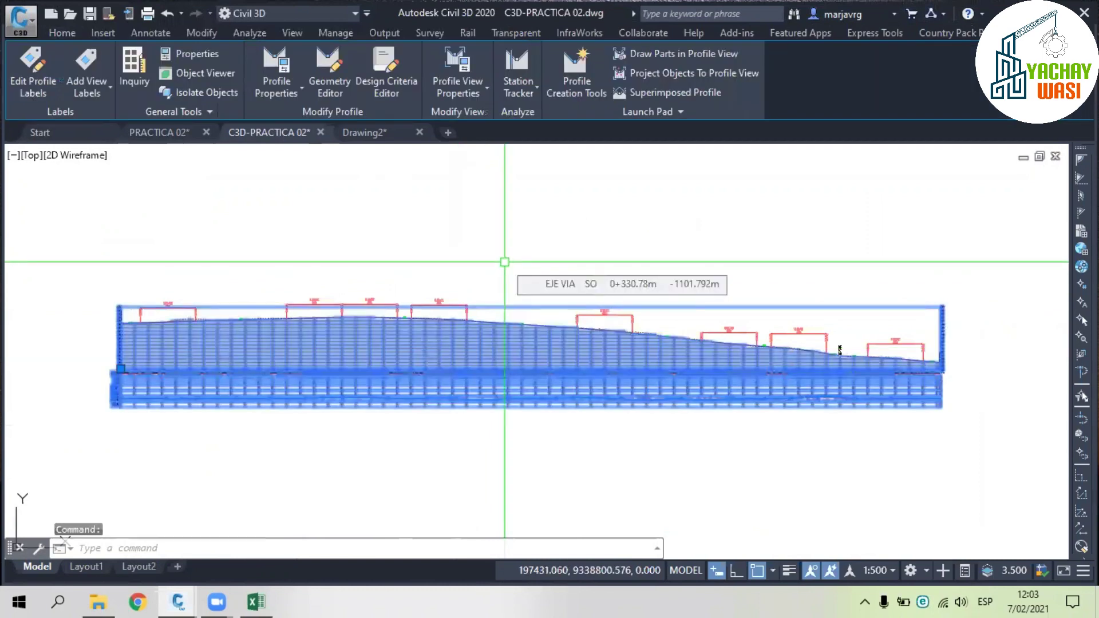
{"action": "left_click", "coordinate": [585, 80]}
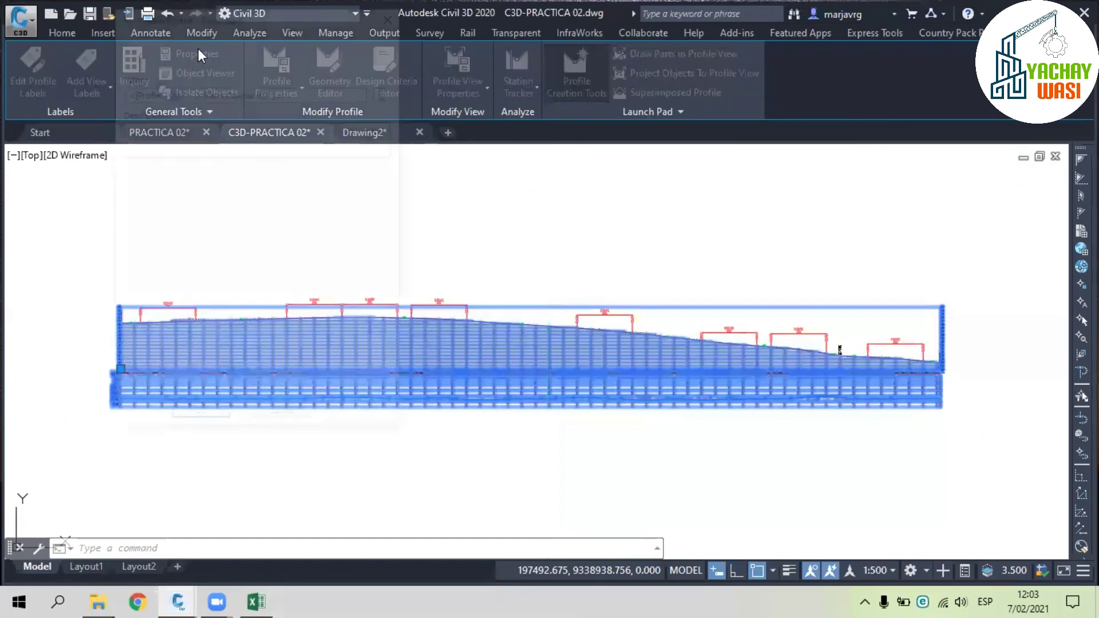
{"action": "type", "text": "R"}
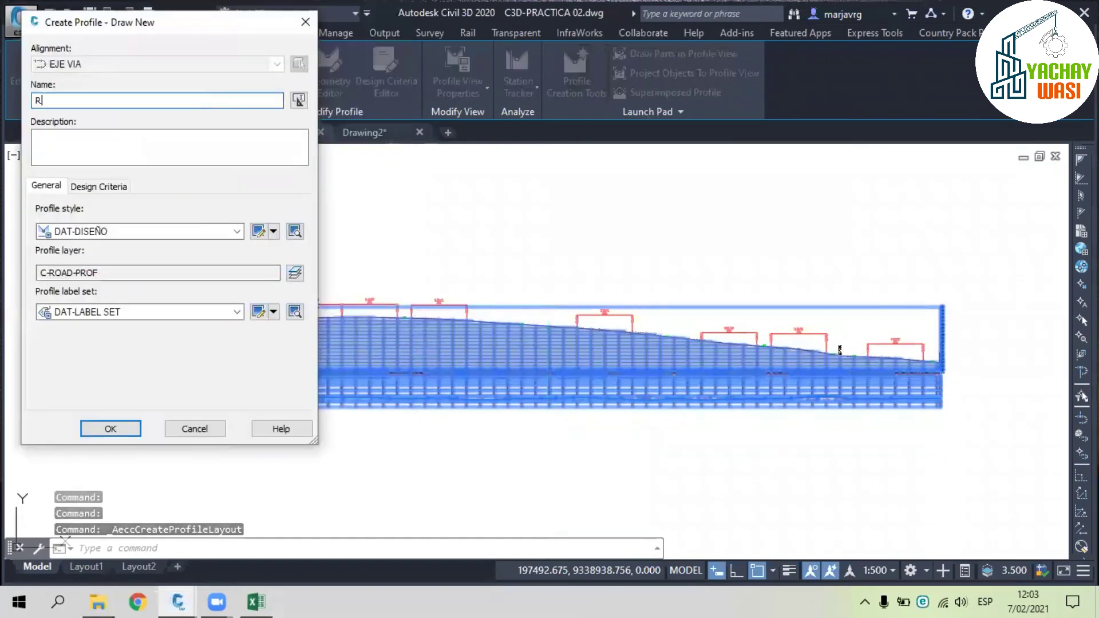
{"action": "type", "text": "ASANTE PRACTICA"}
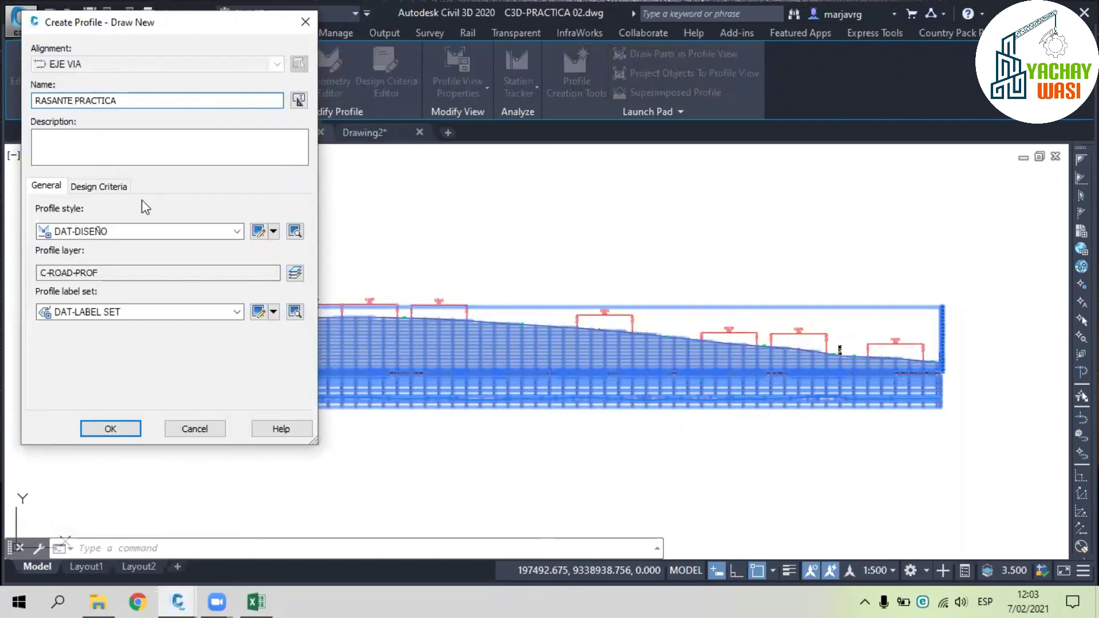
{"action": "left_click", "coordinate": [36, 102]}
{"action": "type", "text": "SUB-"}
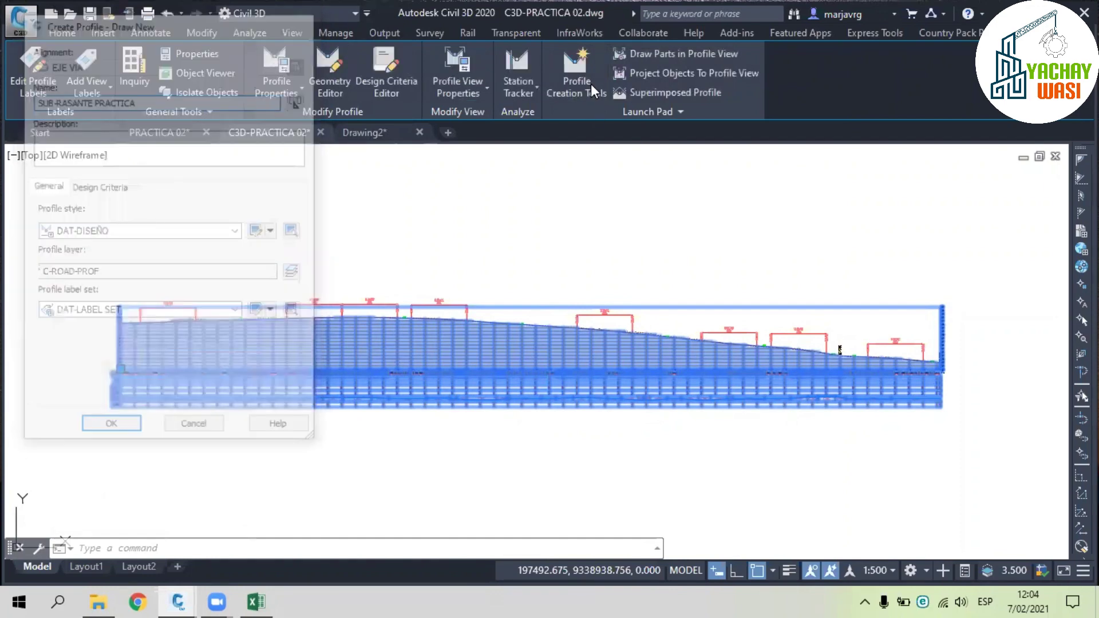
- Create a layout profile named SUB-RASANTE PRACTICA on EJE VIA with style DAT-DISEÑO and label set DAT-LABEL SET
{"action": "left_click", "coordinate": [591, 84]}
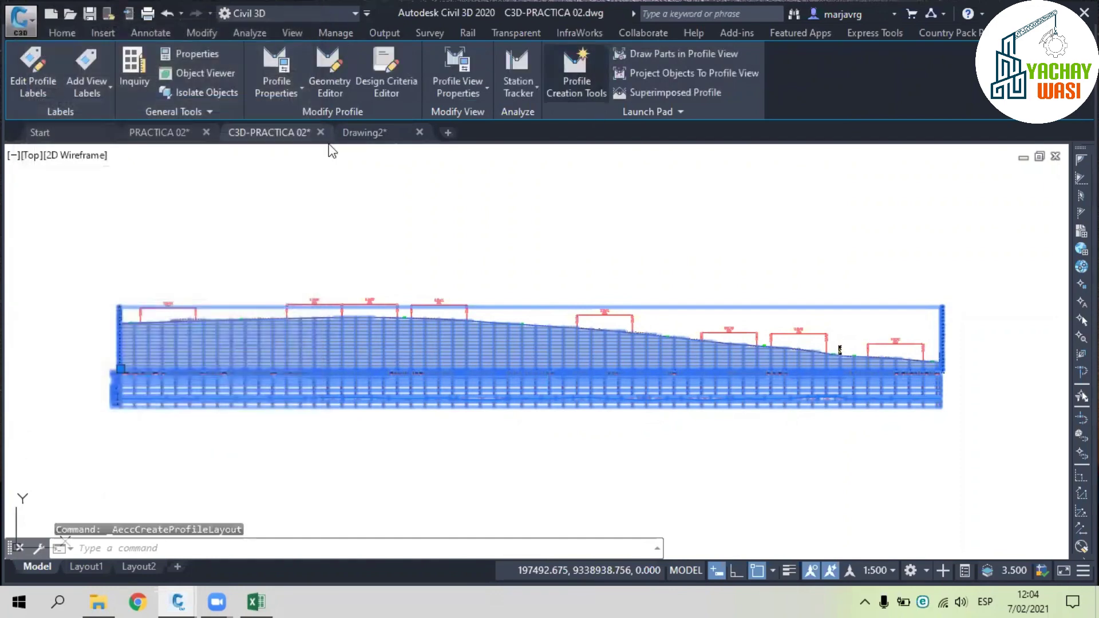
{"action": "left_click", "coordinate": [127, 229]}
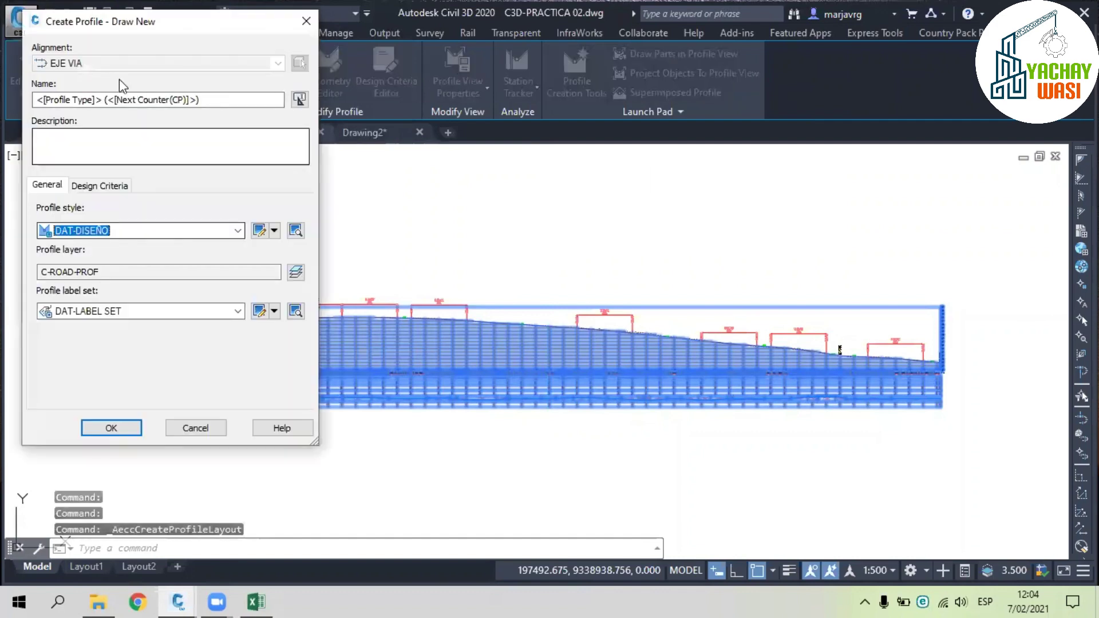
{"action": "left_click", "coordinate": [216, 99]}
{"action": "left_click_drag", "start_coordinate": [216, 99], "coordinate": [35, 100]}
{"action": "type", "text": "SUB-RASANTE PR"}
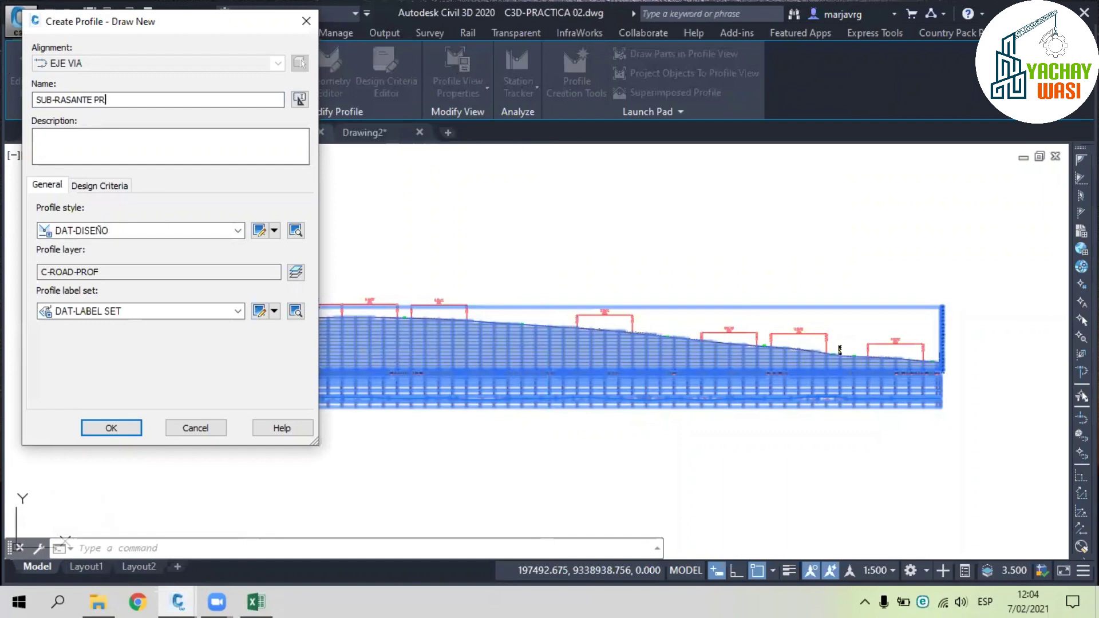
{"action": "type", "text": "ACTICA"}
{"action": "key", "text": "Return"}
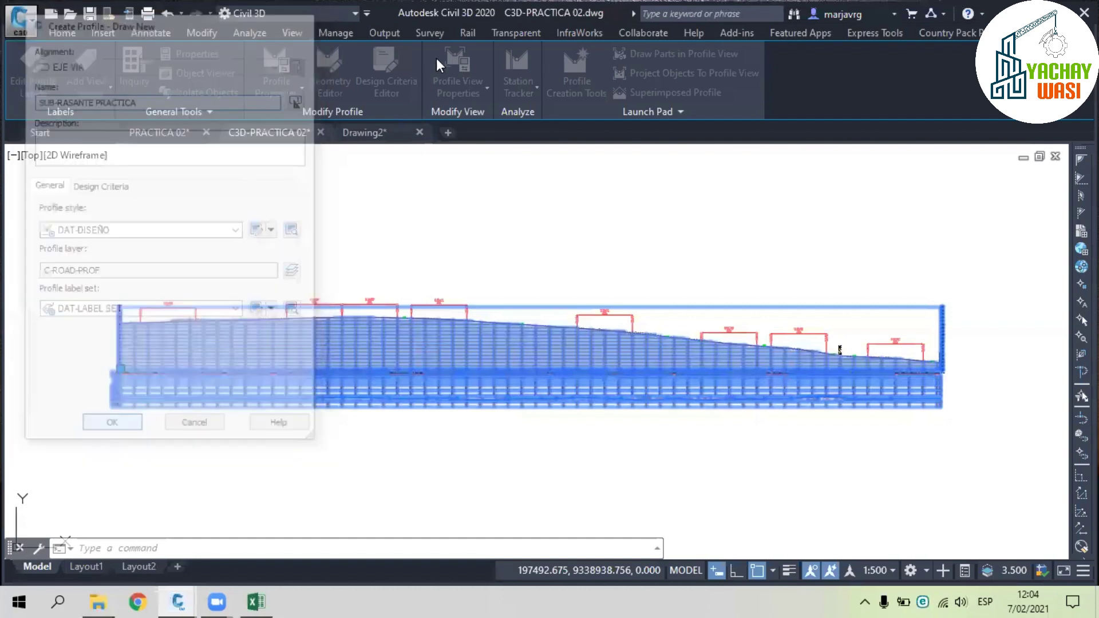
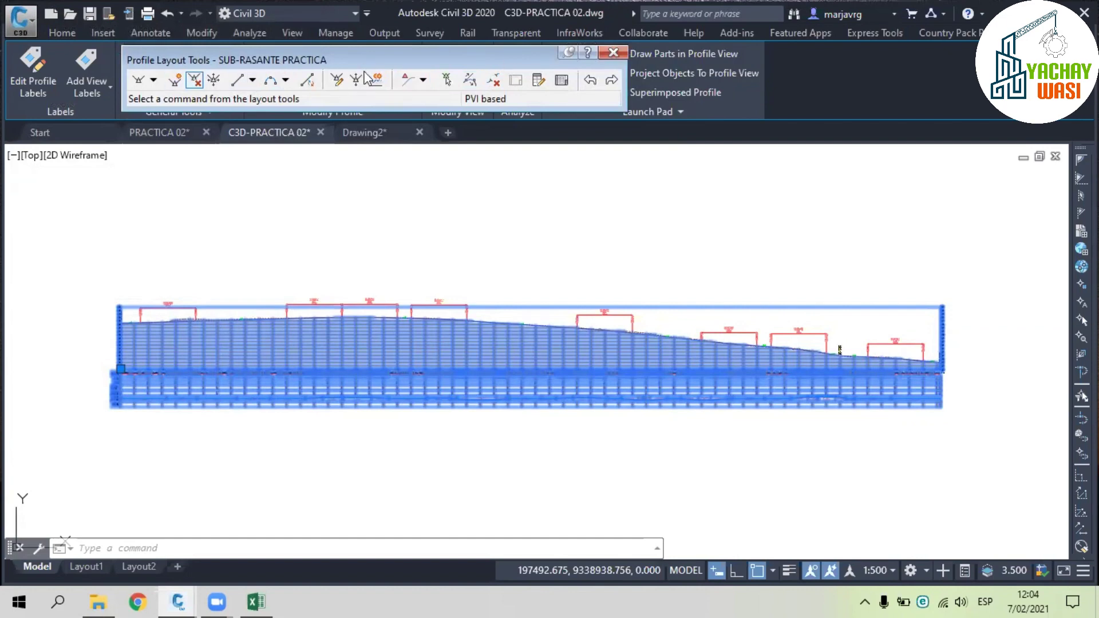
- Insert five freehand PVIs for SUB-RASANTE PRACTICA above the existing profile, from station 0+000 to about 0+467
{"action": "left_click", "coordinate": [179, 87]}
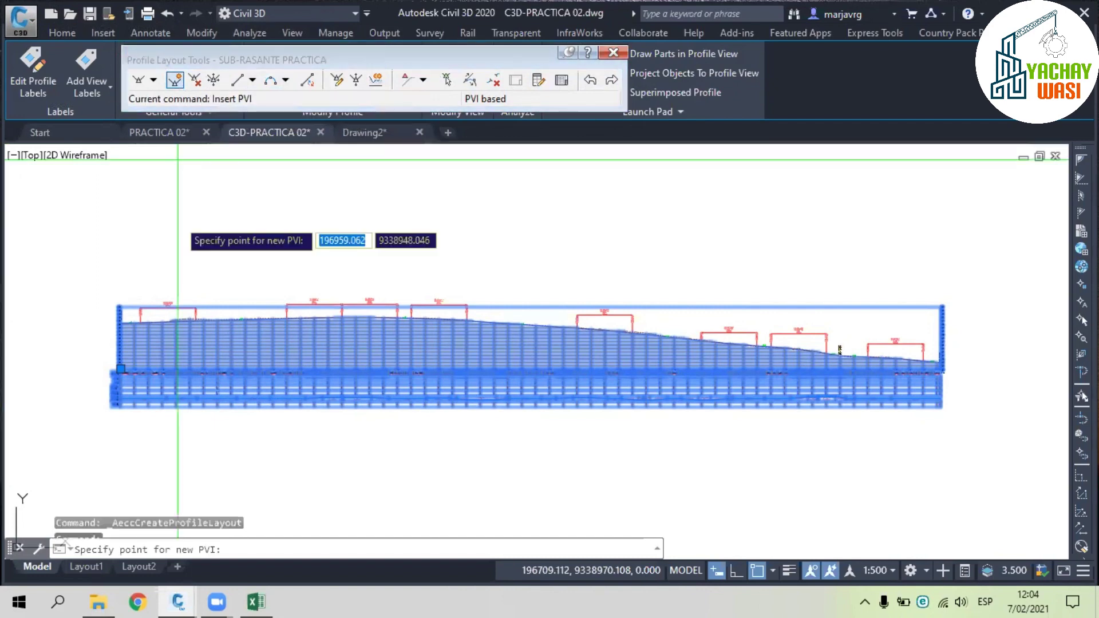
{"action": "scroll", "coordinate": [123, 339], "scroll_direction": "up", "scroll_amount": 5}
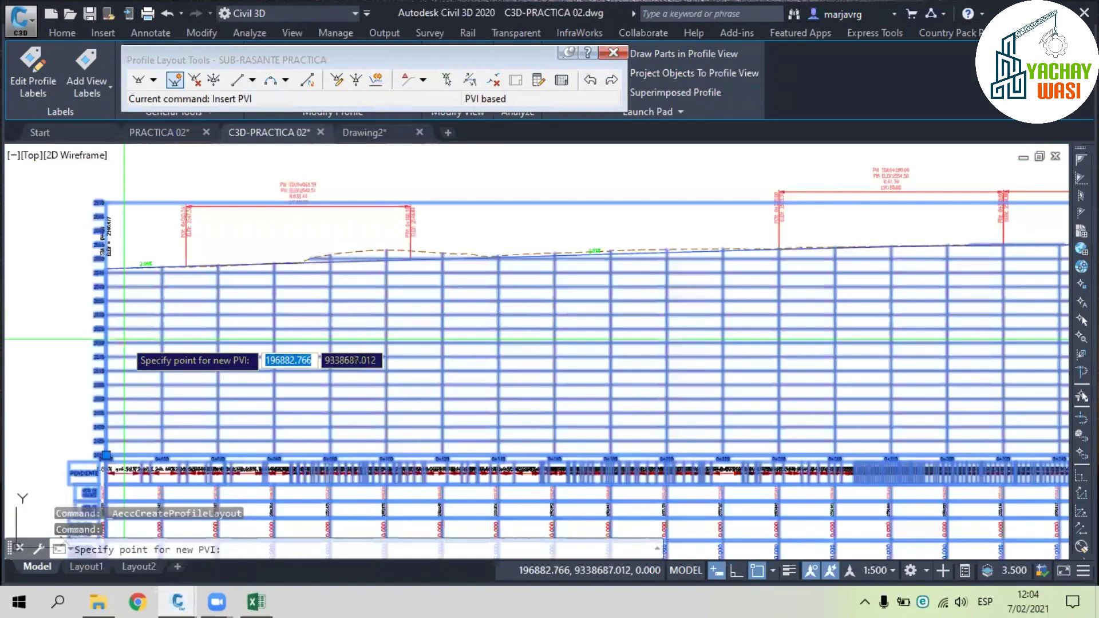
{"action": "scroll", "coordinate": [126, 264], "scroll_direction": "up", "scroll_amount": 6}
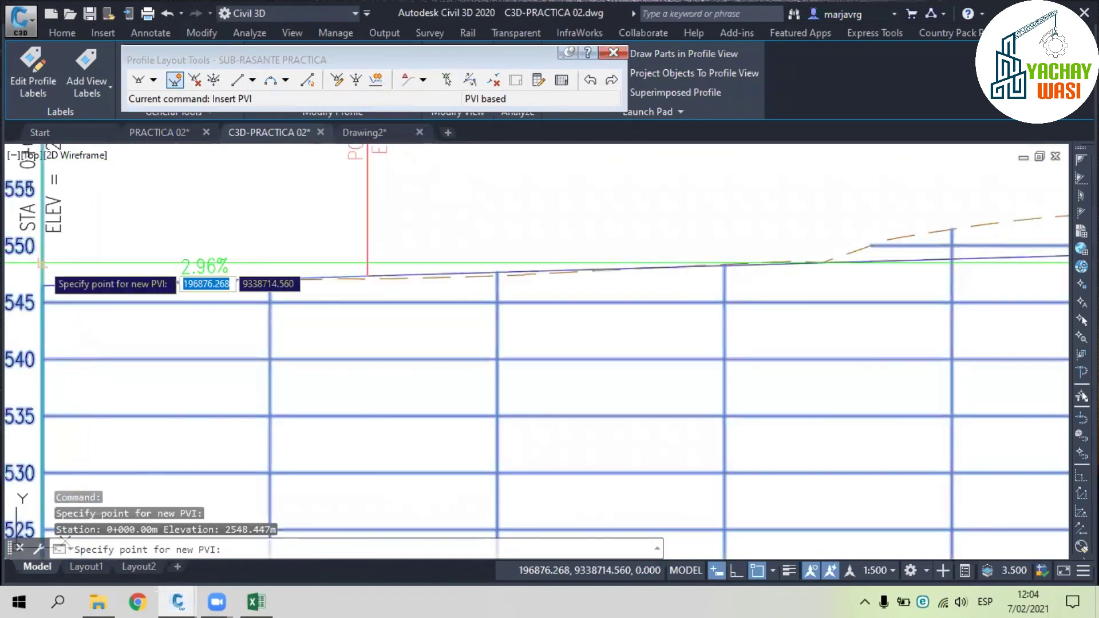
{"action": "scroll", "coordinate": [504, 233], "scroll_direction": "down", "scroll_amount": 4}
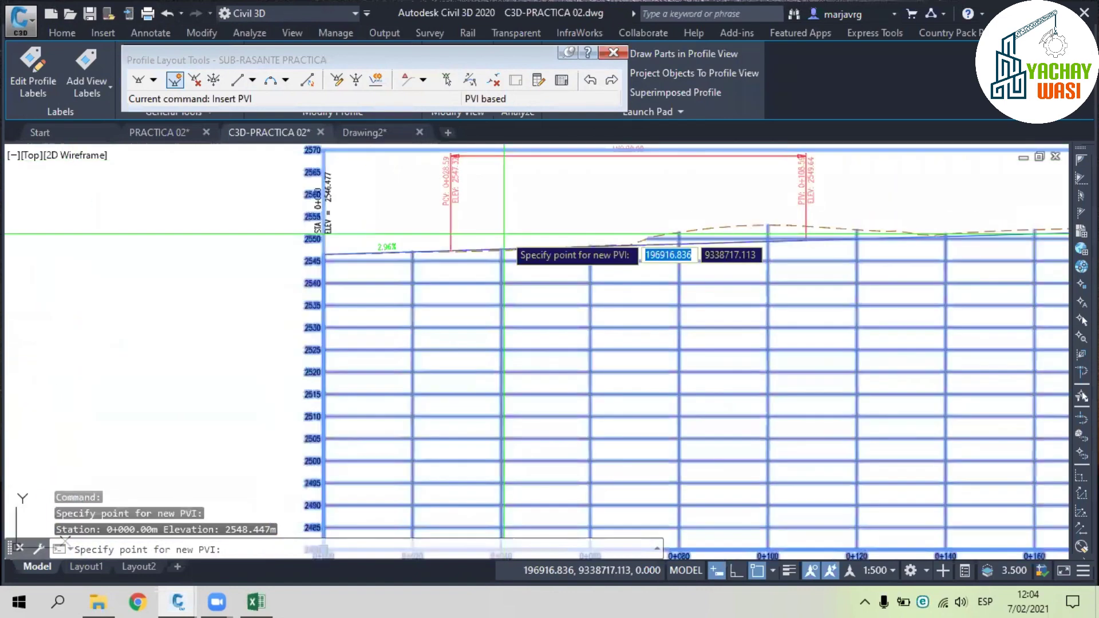
{"action": "scroll", "coordinate": [504, 233], "scroll_direction": "down", "scroll_amount": 3}
{"action": "middle_click_drag", "start_coordinate": [432, 263], "coordinate": [424, 268]}
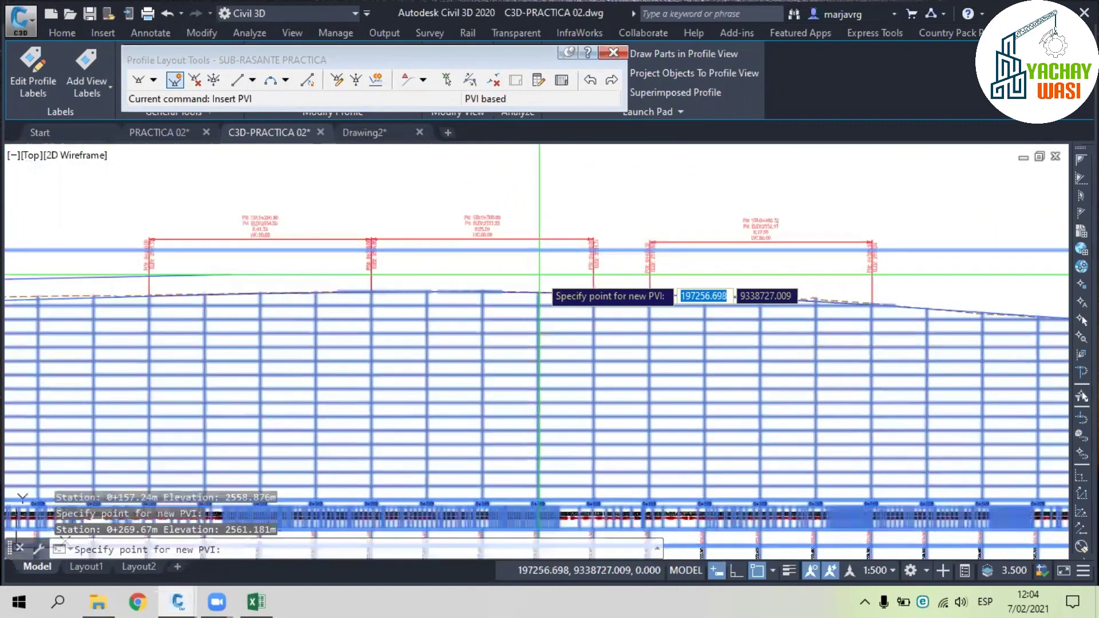
{"action": "left_click", "coordinate": [540, 275]}
{"action": "left_click", "coordinate": [780, 285]}
{"action": "middle_click_drag", "start_coordinate": [806, 281], "coordinate": [796, 275]}
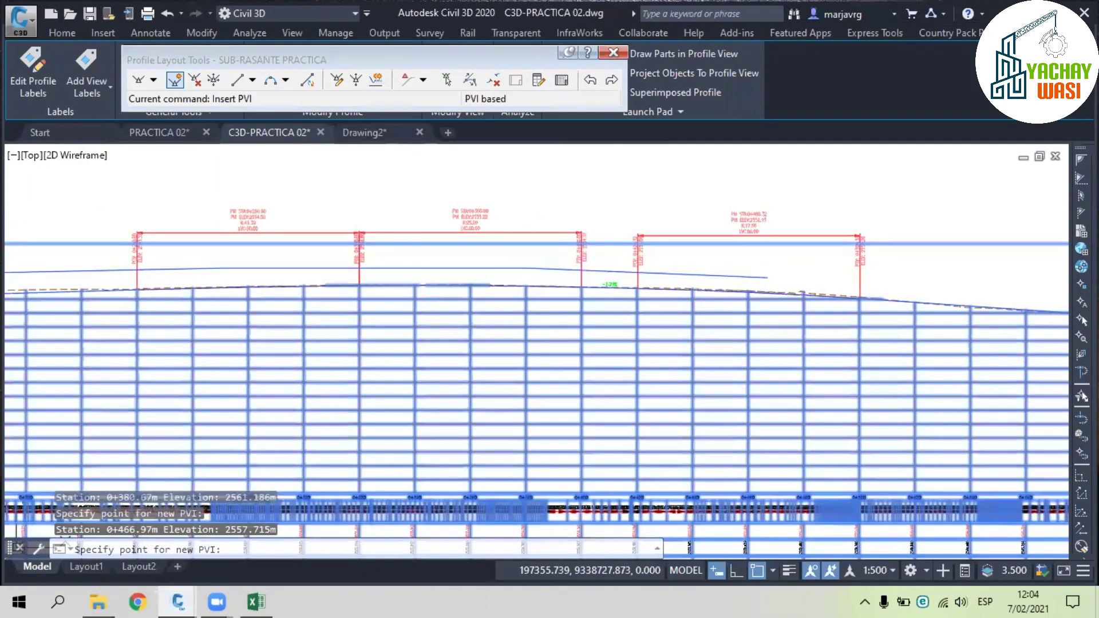
{"action": "key", "text": "Escape"}
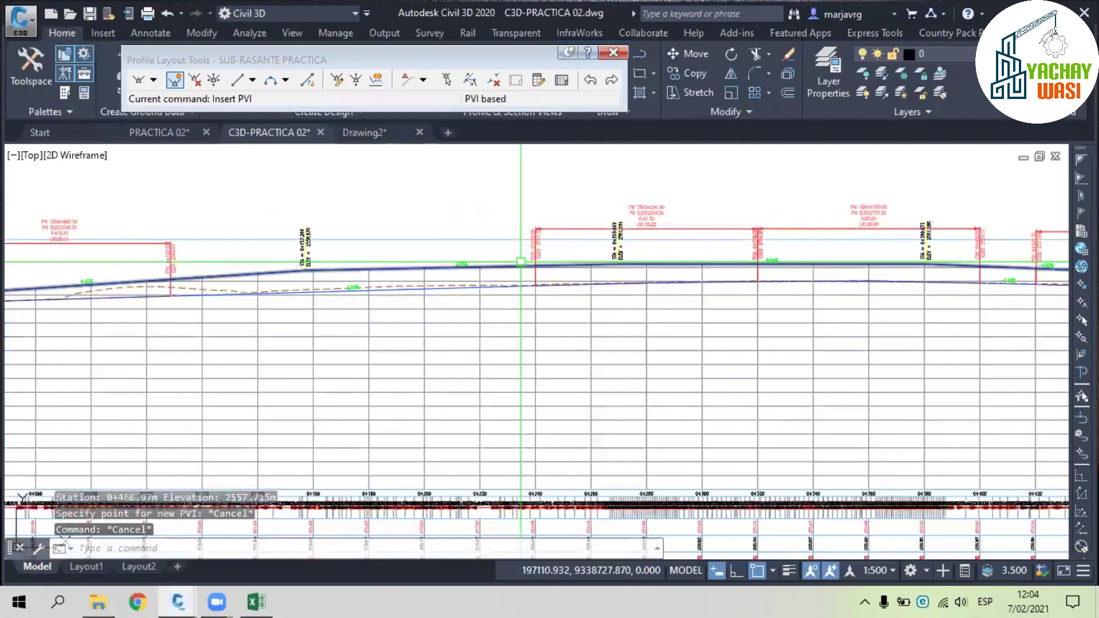
- Add an 80 m free parabolic vertical curve between the first two practice tangents, at the PVI near station 0+157
{"action": "left_click", "coordinate": [521, 262]}
{"action": "middle_click_drag", "start_coordinate": [343, 260], "coordinate": [528, 261]}
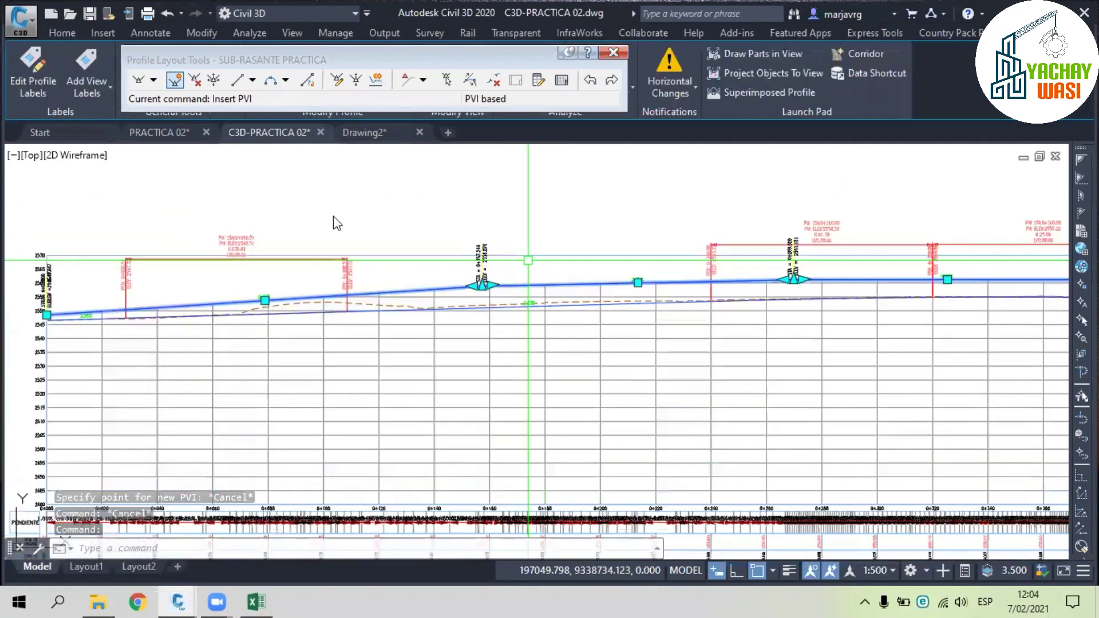
{"action": "middle_click_drag", "start_coordinate": [528, 260], "coordinate": [473, 233]}
{"action": "key", "text": "Escape"}
{"action": "left_click", "coordinate": [285, 80]}
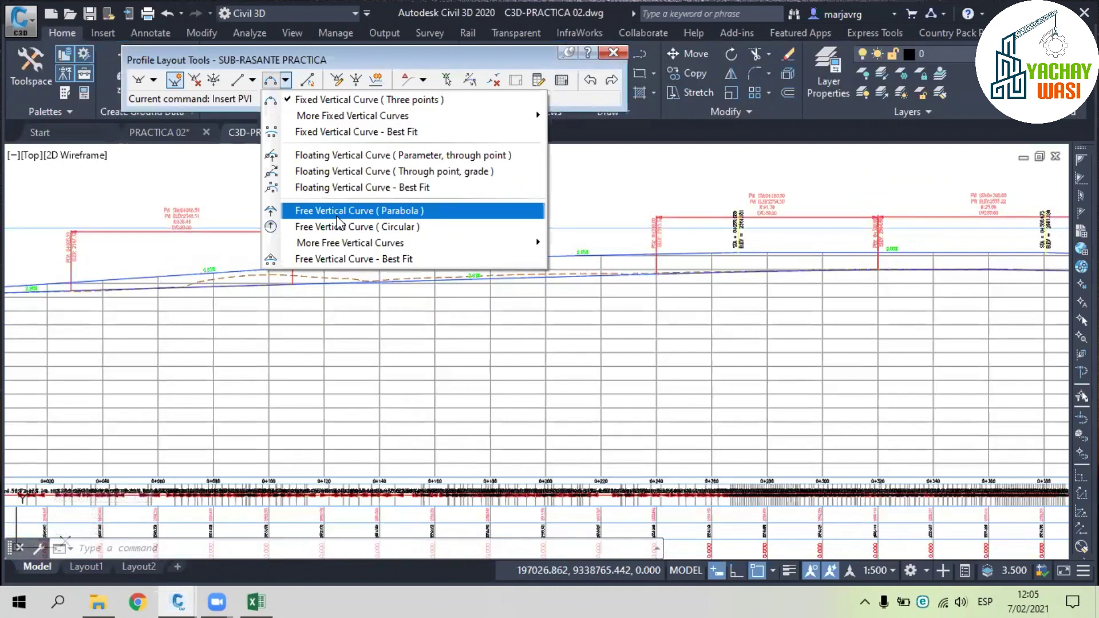
{"action": "left_click", "coordinate": [338, 212]}
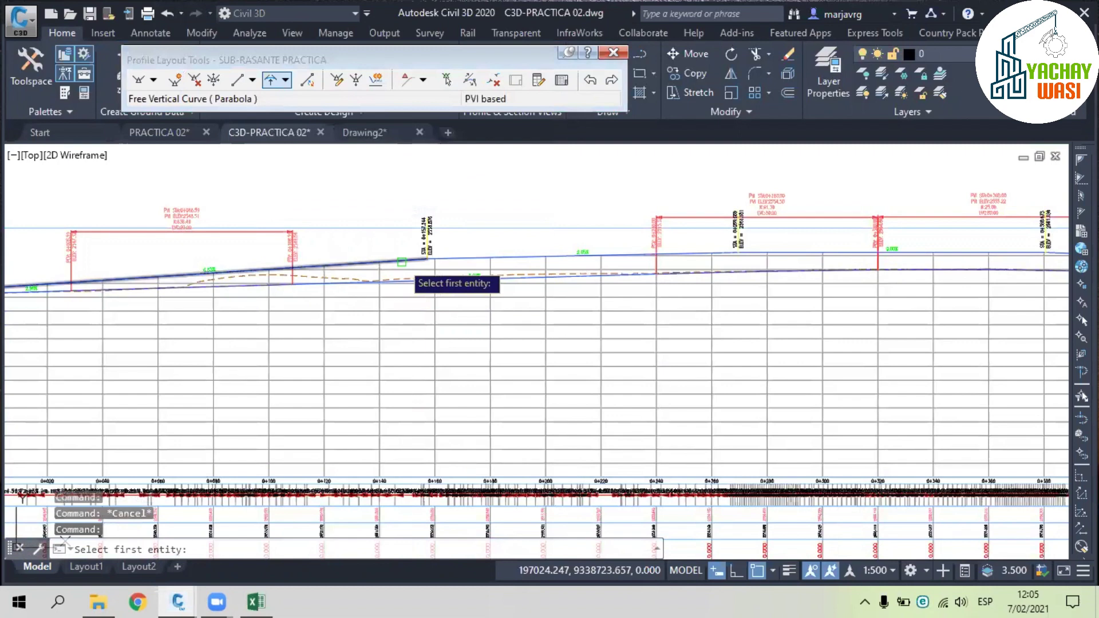
{"action": "left_click", "coordinate": [445, 254]}
{"action": "left_click", "coordinate": [455, 256]}
{"action": "type", "text": "80"}
{"action": "key", "text": "Return"}
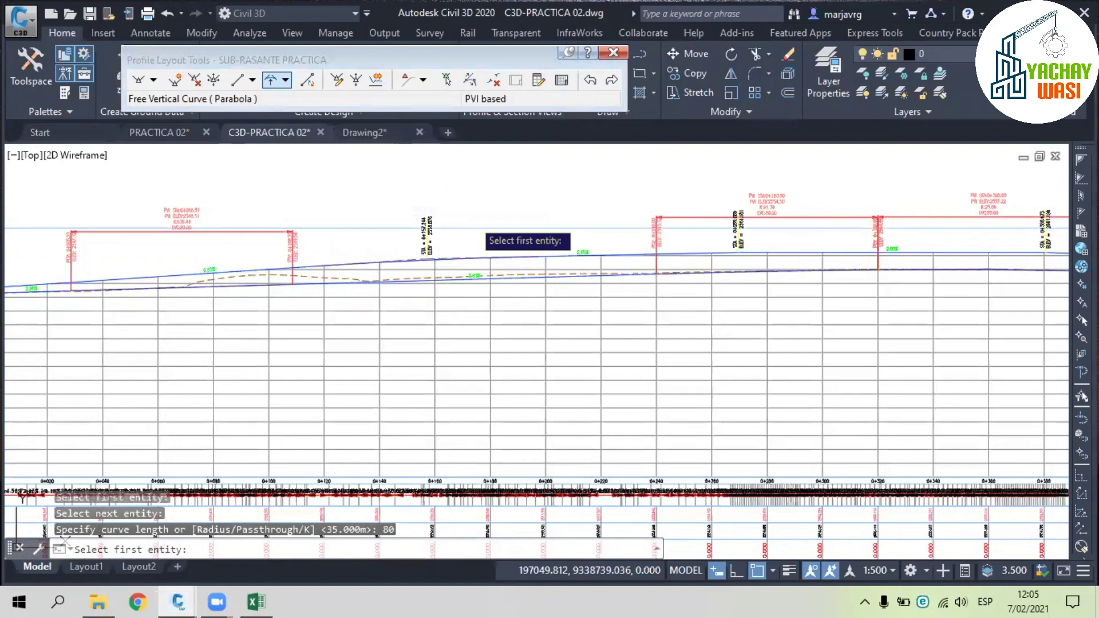
{"action": "key", "text": "Return"}
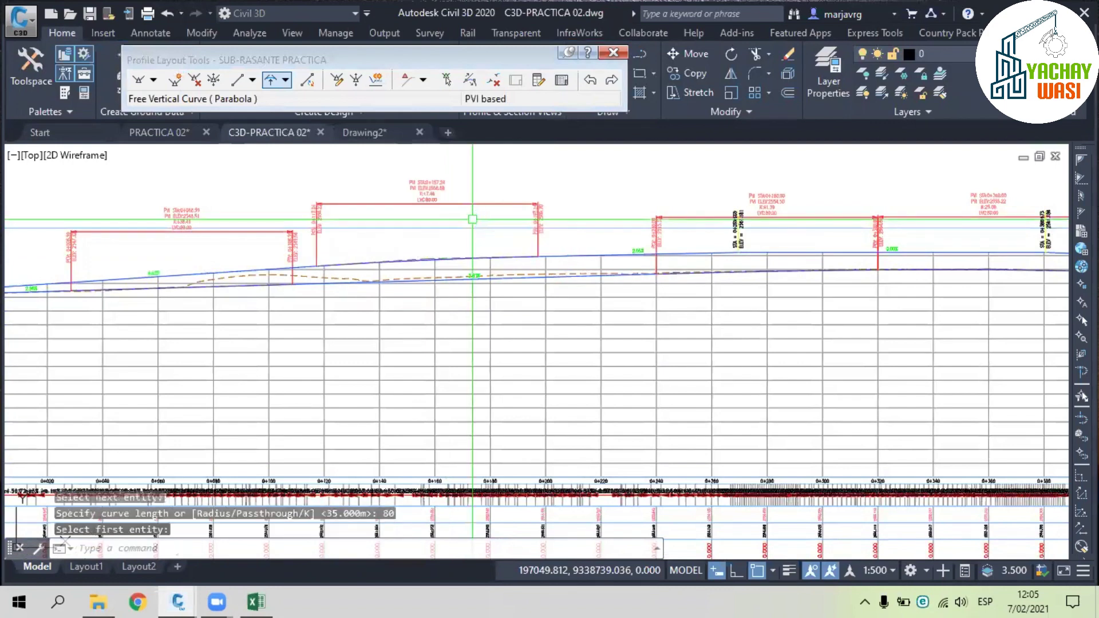
- Erase the SUB-RASANTE PRACTICA profile together with its vertical curve label
{"action": "middle_click_drag", "start_coordinate": [478, 212], "coordinate": [570, 255]}
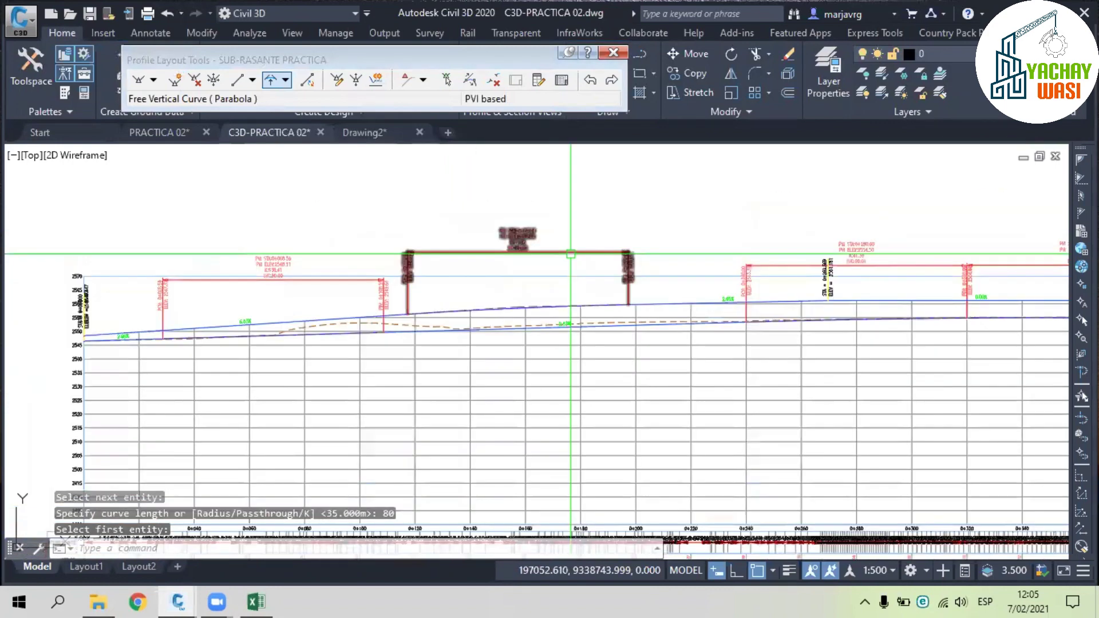
{"action": "scroll", "coordinate": [571, 254], "scroll_direction": "up", "scroll_amount": 2}
{"action": "type", "text": "e"}
{"action": "key", "text": "Return"}
{"action": "left_click", "coordinate": [567, 253]}
{"action": "left_click", "coordinate": [563, 339]}
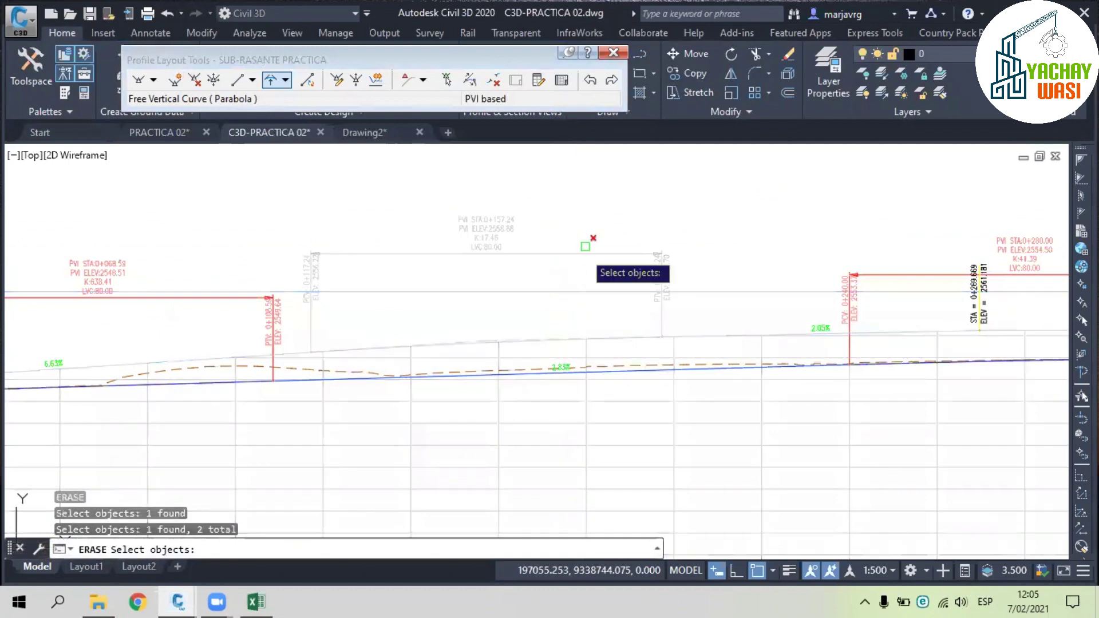
{"action": "key", "text": "Return"}
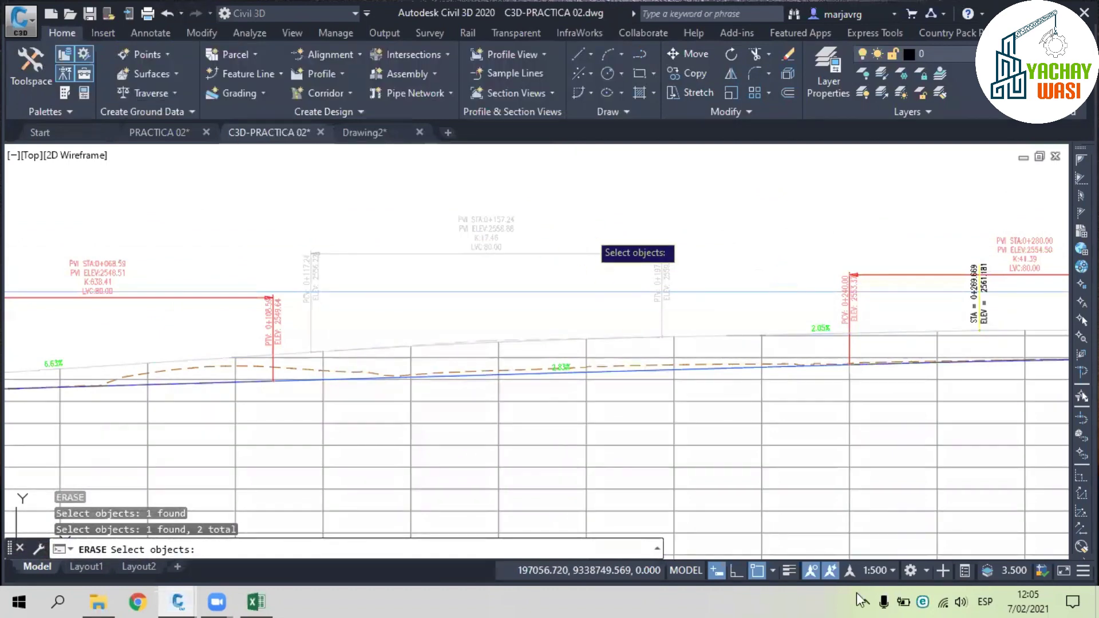
{"action": "key", "text": "Escape"}
{"action": "key", "text": "Escape"}
- Turn on the lineweight display in the C3D-PRACTICA 02 drawing
{"action": "scroll", "coordinate": [565, 259], "scroll_direction": "down", "scroll_amount": 4}
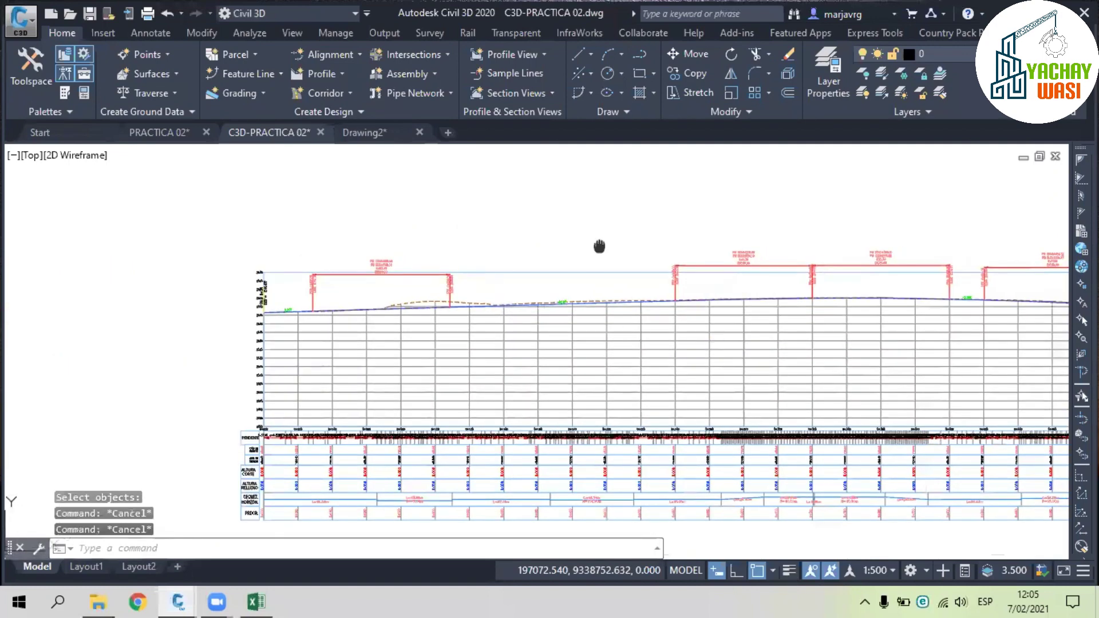
{"action": "middle_click_drag", "start_coordinate": [600, 246], "coordinate": [228, 237]}
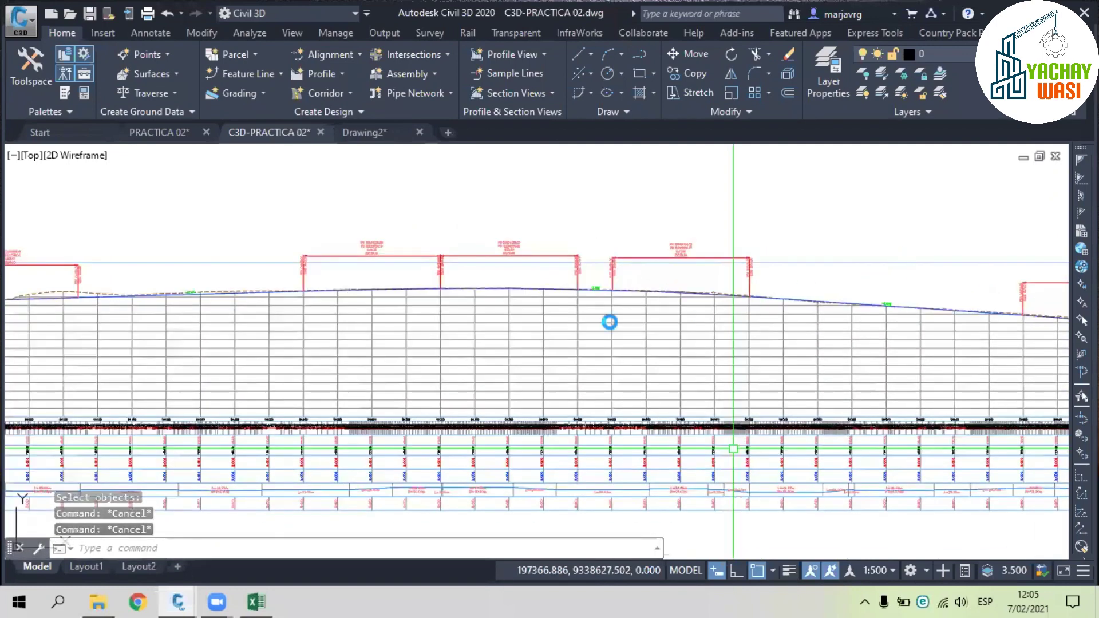
{"action": "middle_click_drag", "start_coordinate": [756, 449], "coordinate": [17, 331]}
{"action": "left_click", "coordinate": [789, 571]}
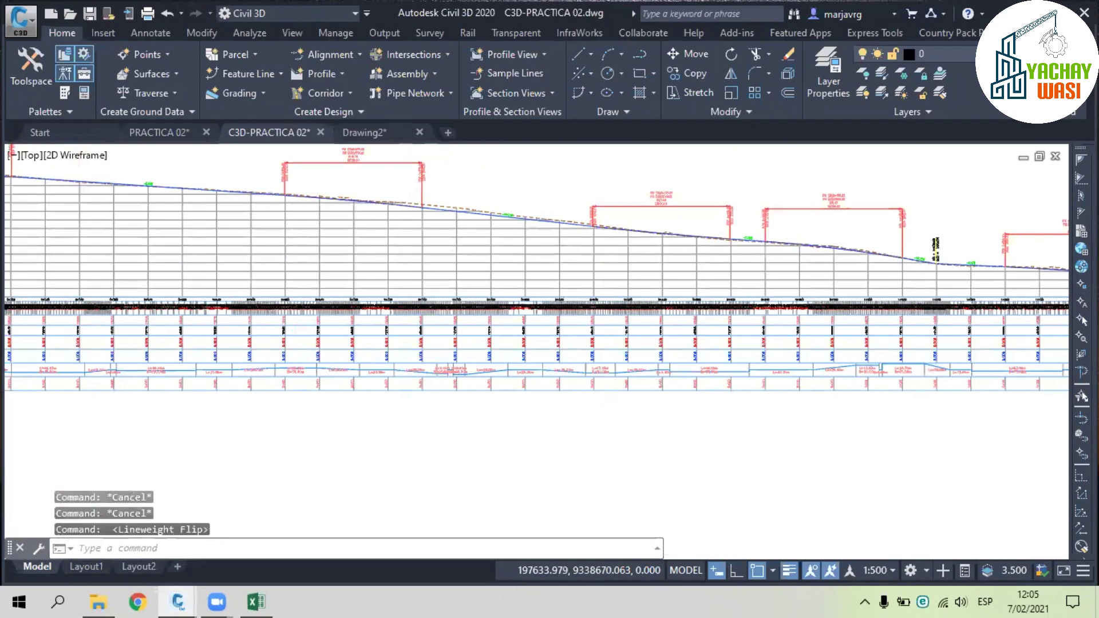
{"action": "scroll", "coordinate": [321, 325], "scroll_direction": "down", "scroll_amount": 3}
{"action": "middle_click_drag", "start_coordinate": [322, 324], "coordinate": [797, 319]}
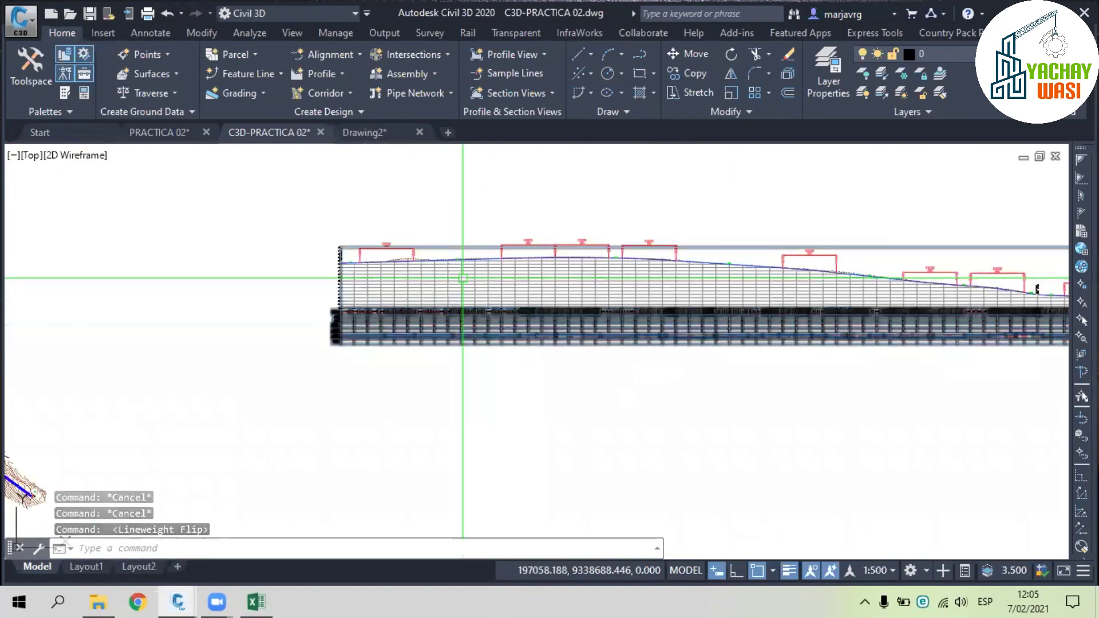
- Switch to Drawing2 and deselect the profile polyline
{"action": "key", "text": "ctrl+Tab"}
{"action": "scroll", "coordinate": [688, 337], "scroll_direction": "down", "scroll_amount": 5}
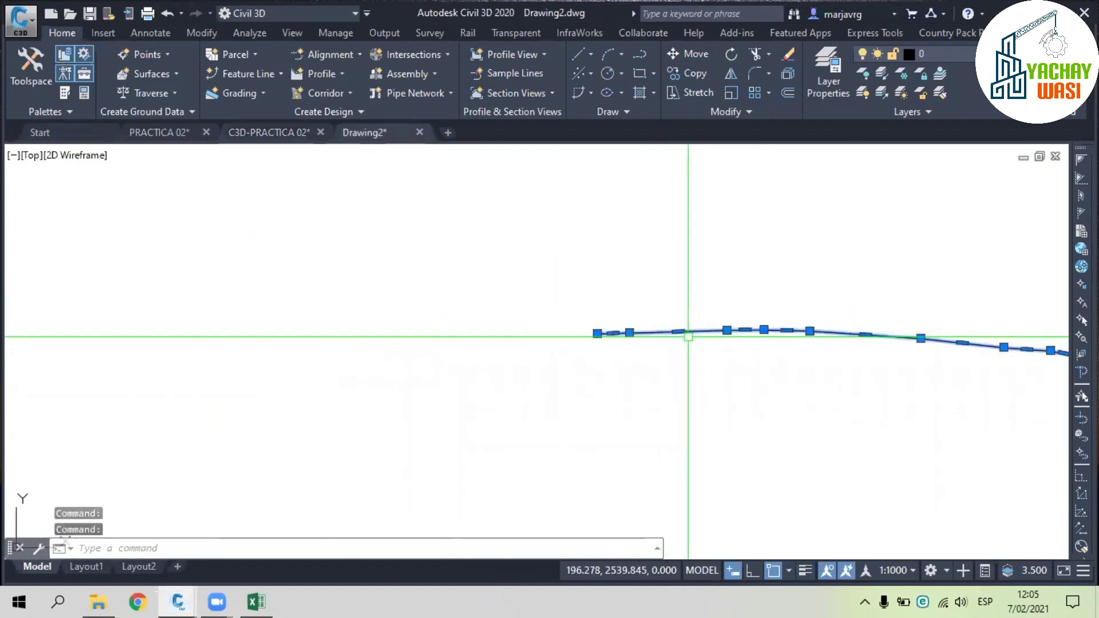
{"action": "middle_click_drag", "start_coordinate": [688, 337], "coordinate": [429, 311]}
{"action": "key", "text": "Escape"}
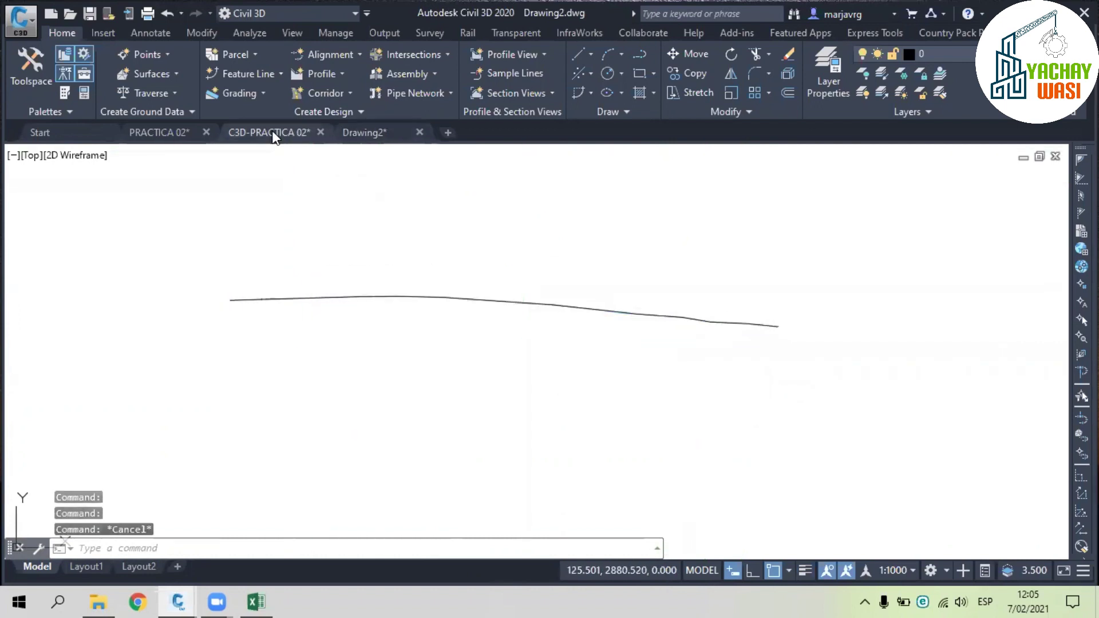
- Close the EJE VIA Alignment Layout Parameters windows and the PRACTICA 02 drawing, returning to C3D-PRACTICA 02
{"action": "left_click", "coordinate": [272, 132]}
{"action": "left_click", "coordinate": [517, 130]}
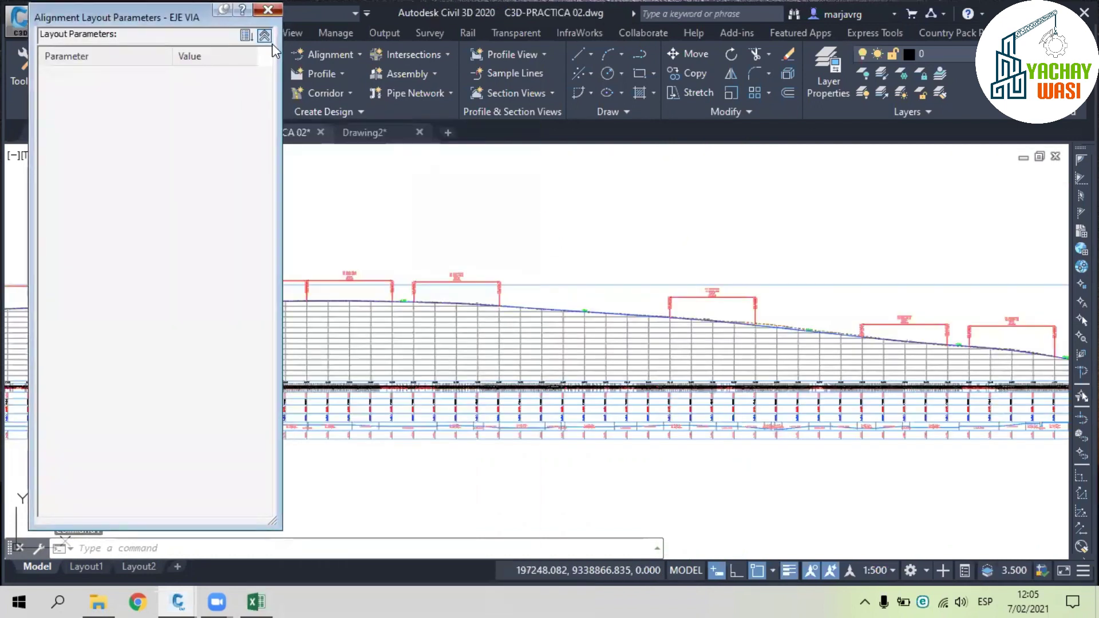
{"action": "left_click", "coordinate": [269, 10]}
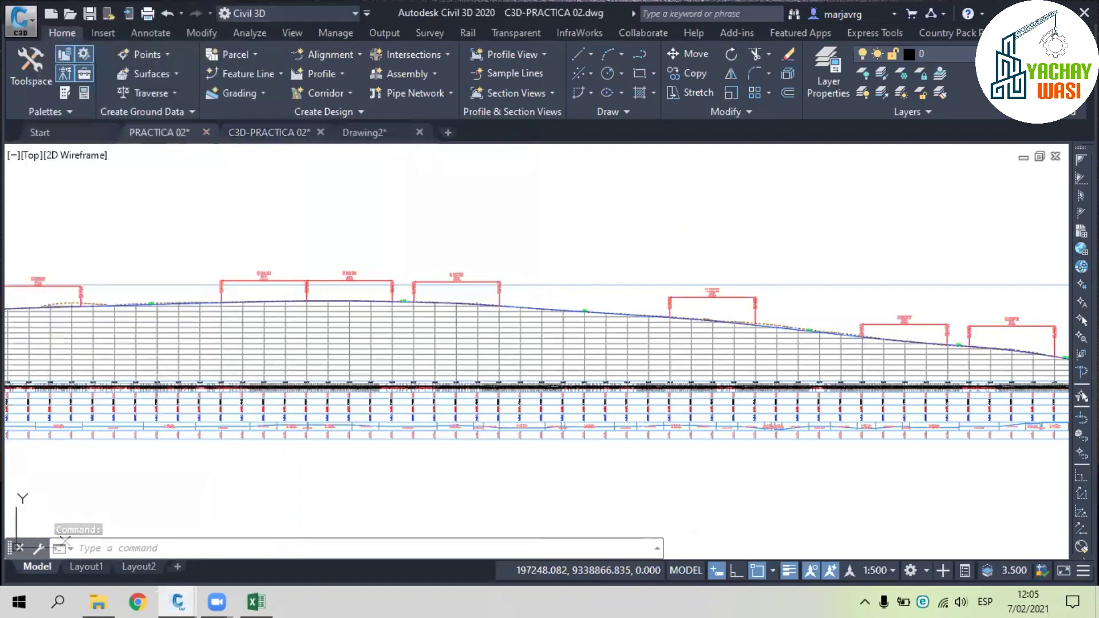
{"action": "left_click", "coordinate": [199, 136]}
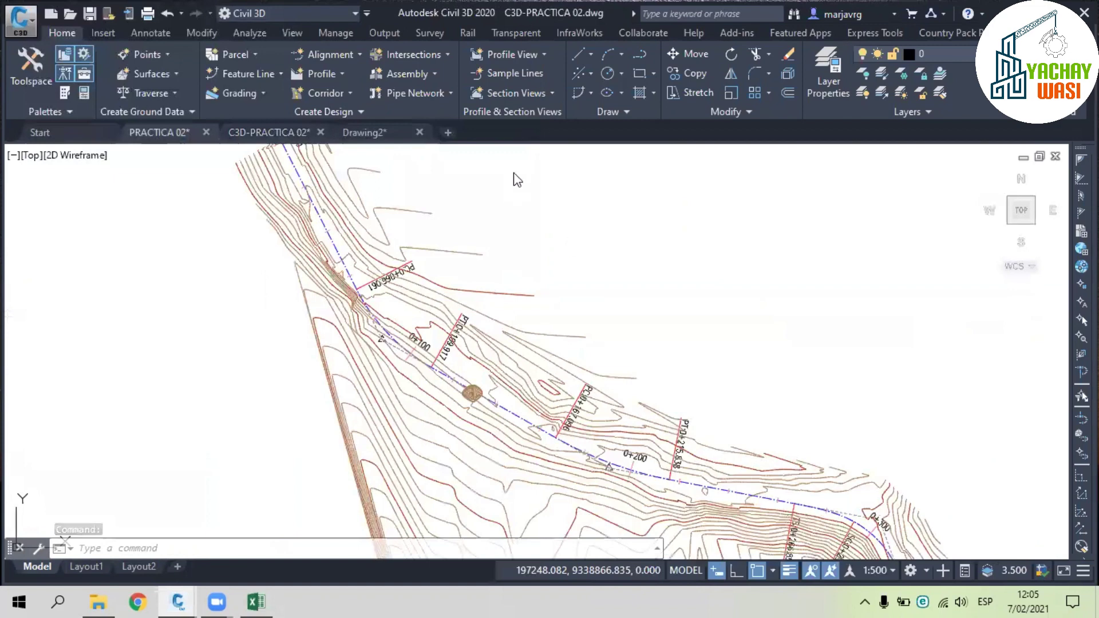
{"action": "key", "text": "ctrl+q"}
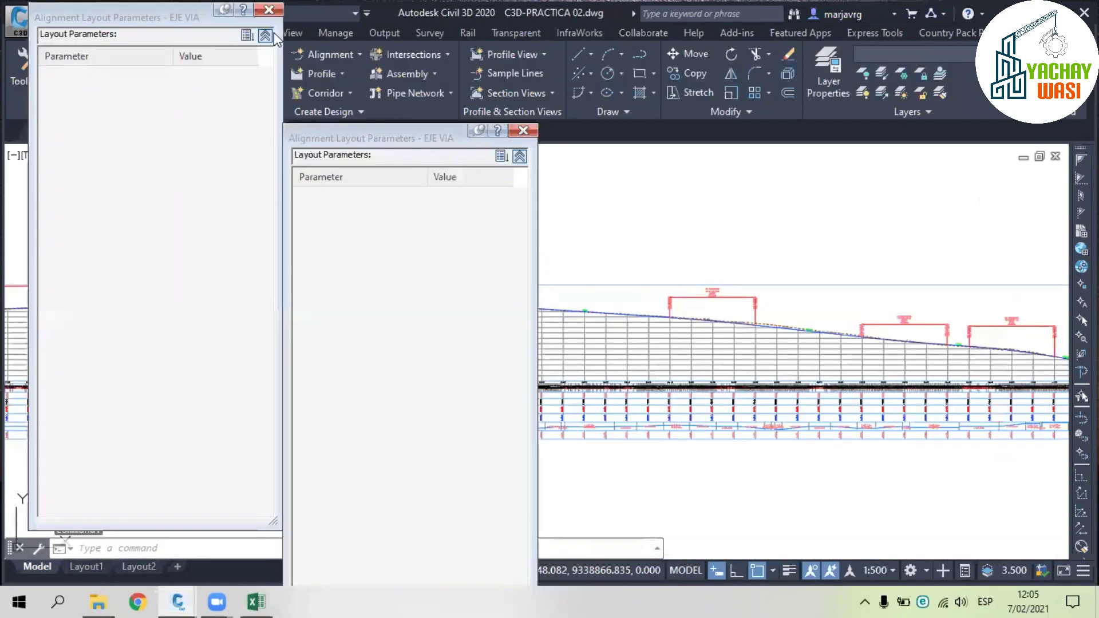
{"action": "left_click", "coordinate": [267, 10]}
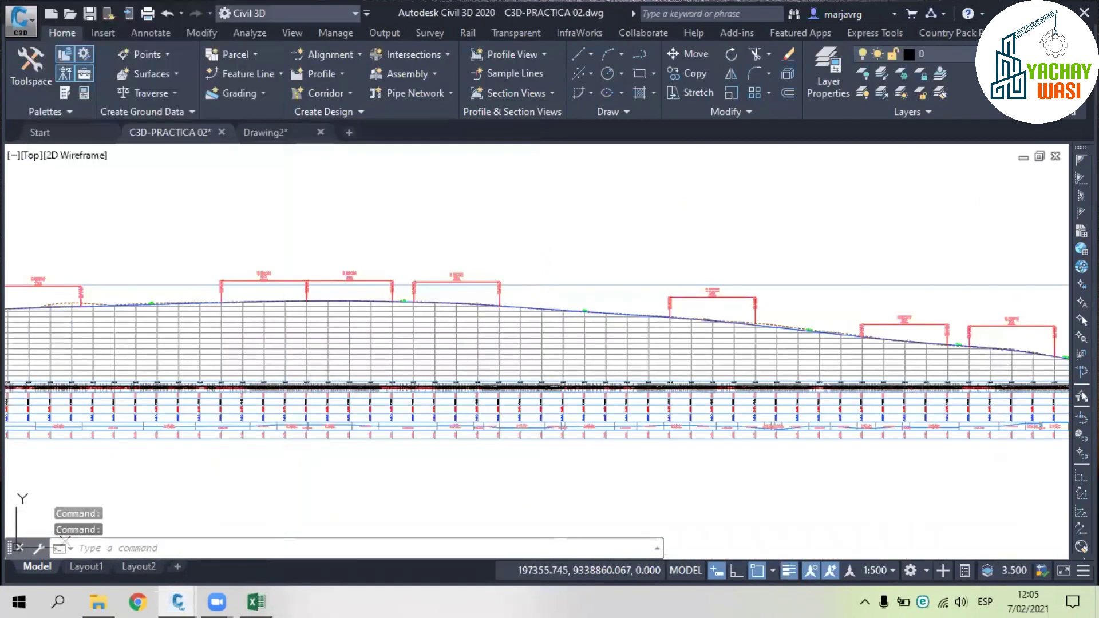
- Save the C3D-PRACTICA 02 drawing with the EJE VIA profile view in view
{"action": "scroll", "coordinate": [553, 263], "scroll_direction": "down", "scroll_amount": 4}
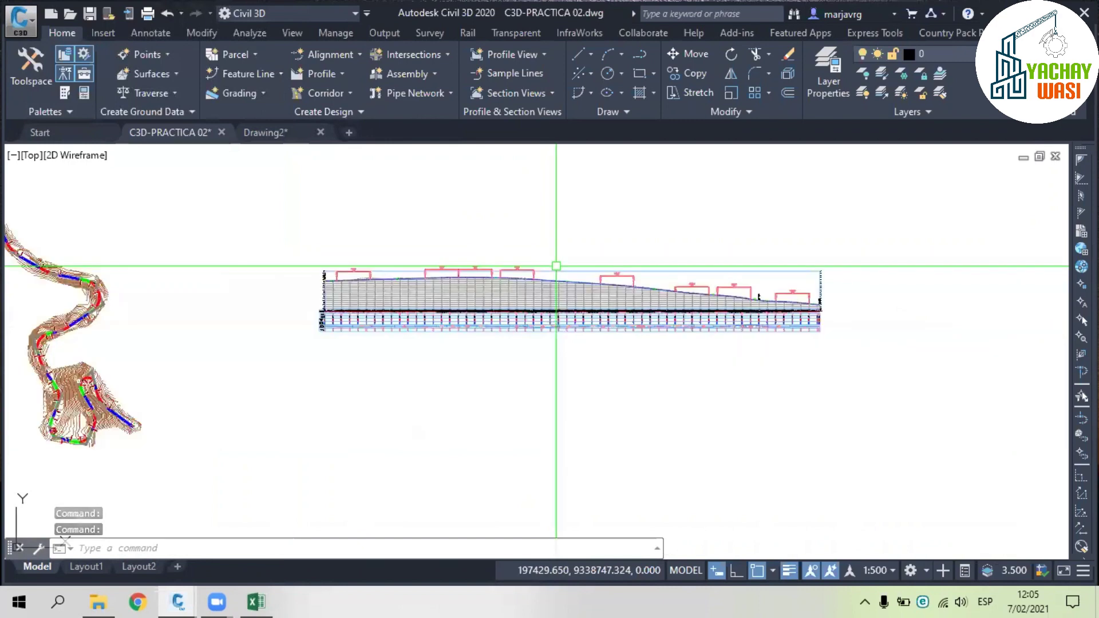
{"action": "middle_click_drag", "start_coordinate": [565, 282], "coordinate": [511, 280]}
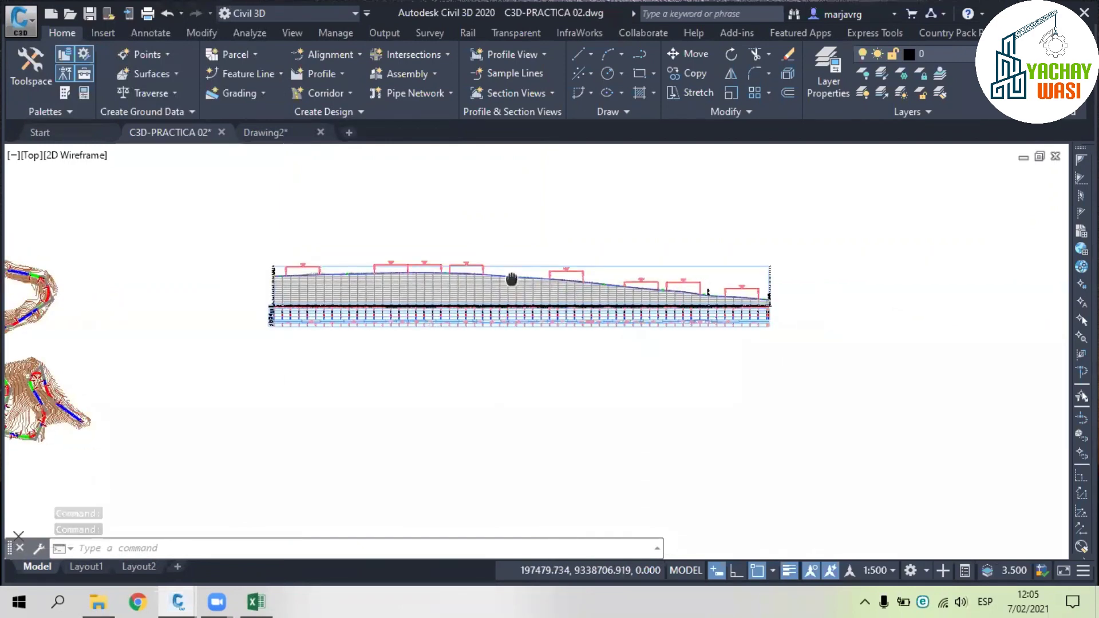
{"action": "scroll", "coordinate": [575, 266], "scroll_direction": "up", "scroll_amount": 8}
{"action": "mouse_move", "coordinate": [575, 266]}
{"action": "middle_mouse_down"}
{"action": "mouse_move", "coordinate": [645, 256]}
{"action": "mouse_move", "coordinate": [606, 305]}
{"action": "middle_mouse_up"}
{"action": "key", "text": "ctrl+s"}
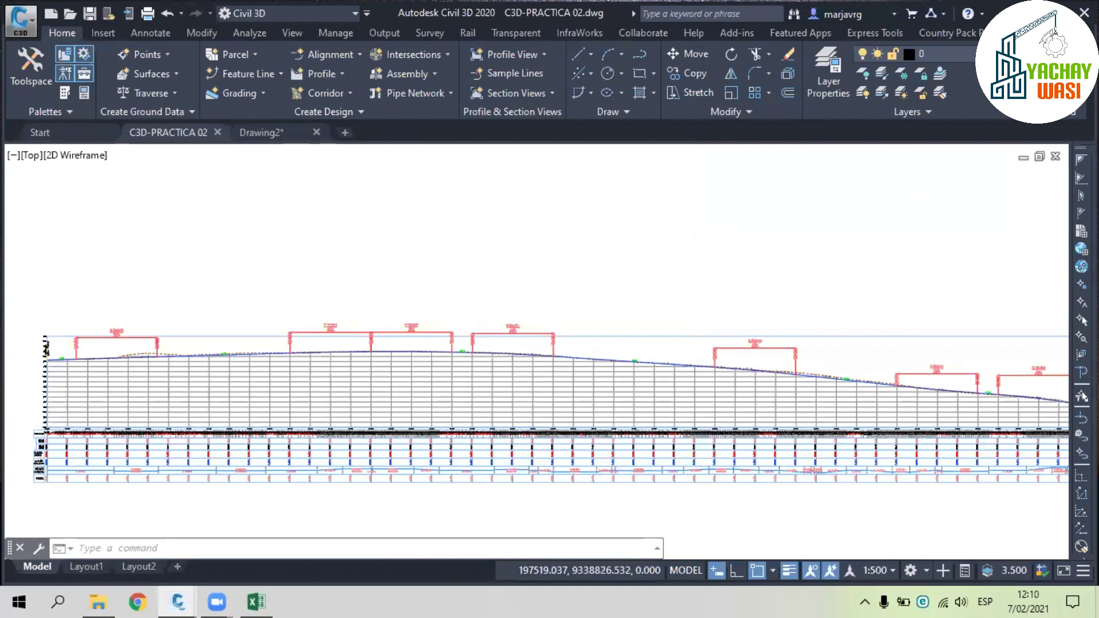
- Examine the SUB-RASANTE profile around PVI 1+039.63, and check the L min K column in the Long_Minima_CurvaVertical_3ra_clase workbook in Excel
{"action": "scroll", "coordinate": [708, 284], "scroll_direction": "down", "scroll_amount": 2}
{"action": "scroll", "coordinate": [708, 284], "scroll_direction": "down", "scroll_amount": 1}
{"action": "scroll", "coordinate": [856, 308], "scroll_direction": "up", "scroll_amount": 6}
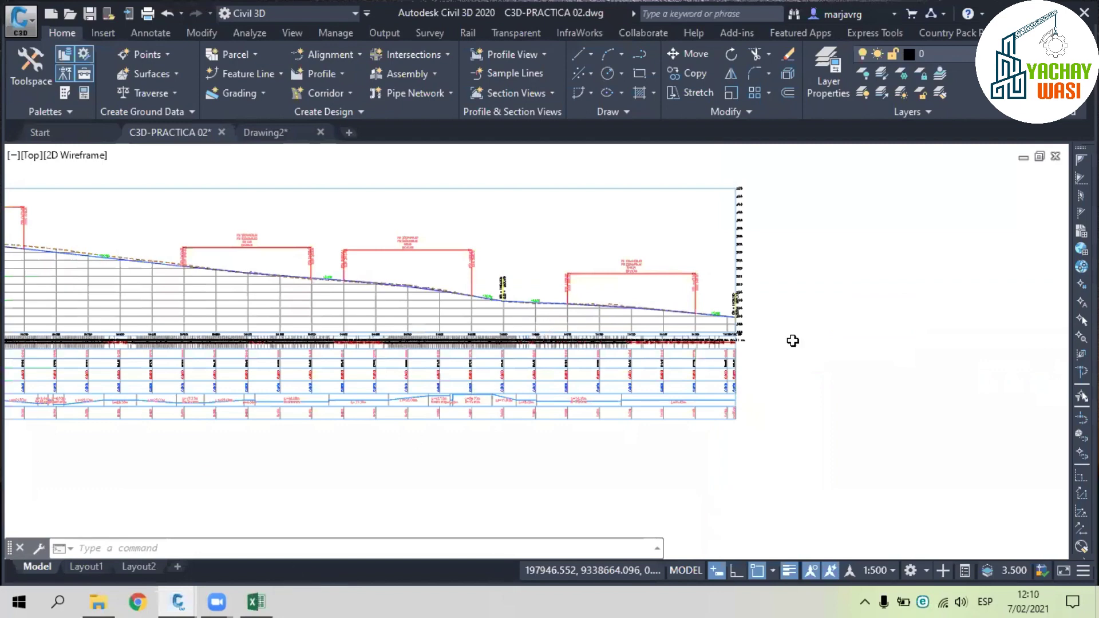
{"action": "scroll", "coordinate": [549, 301], "scroll_direction": "up", "scroll_amount": 4}
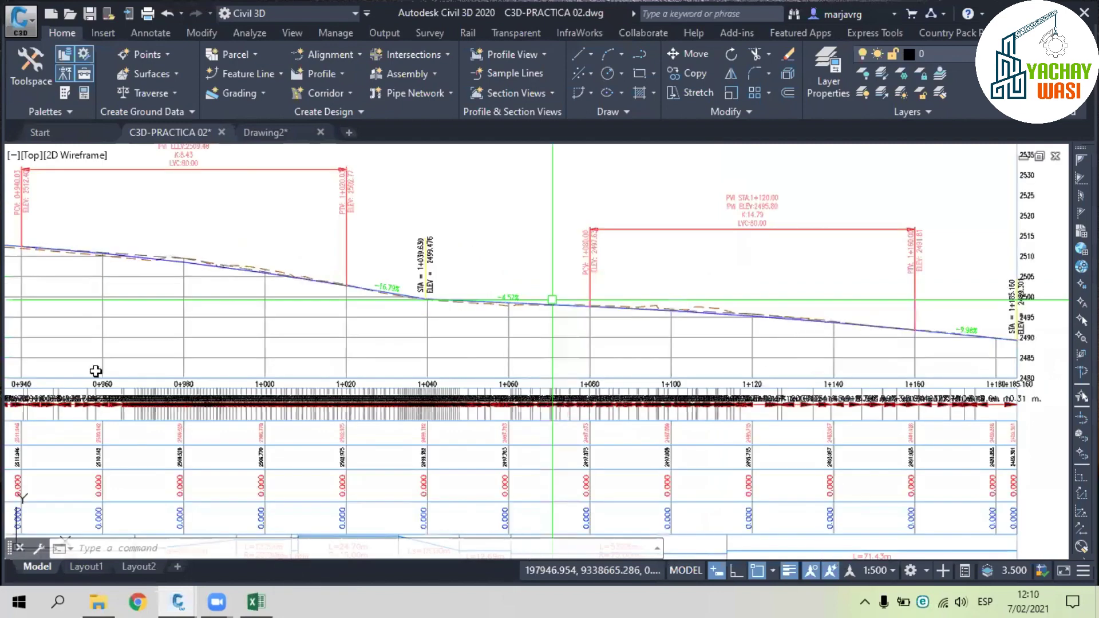
{"action": "key", "text": "alt+Tab"}
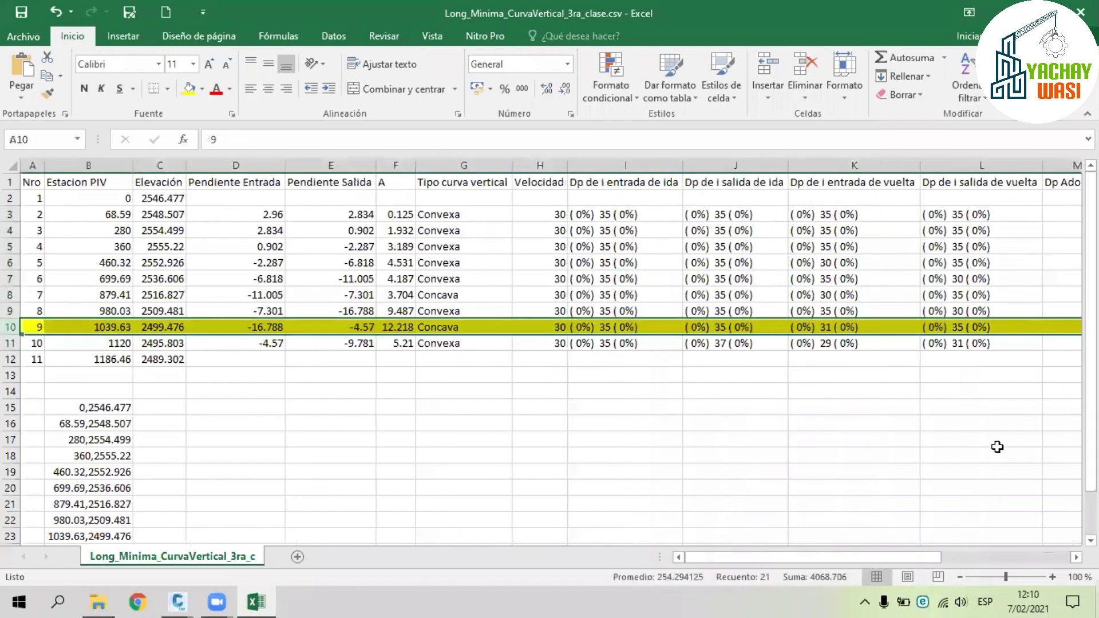
{"action": "left_click", "coordinate": [1025, 557]}
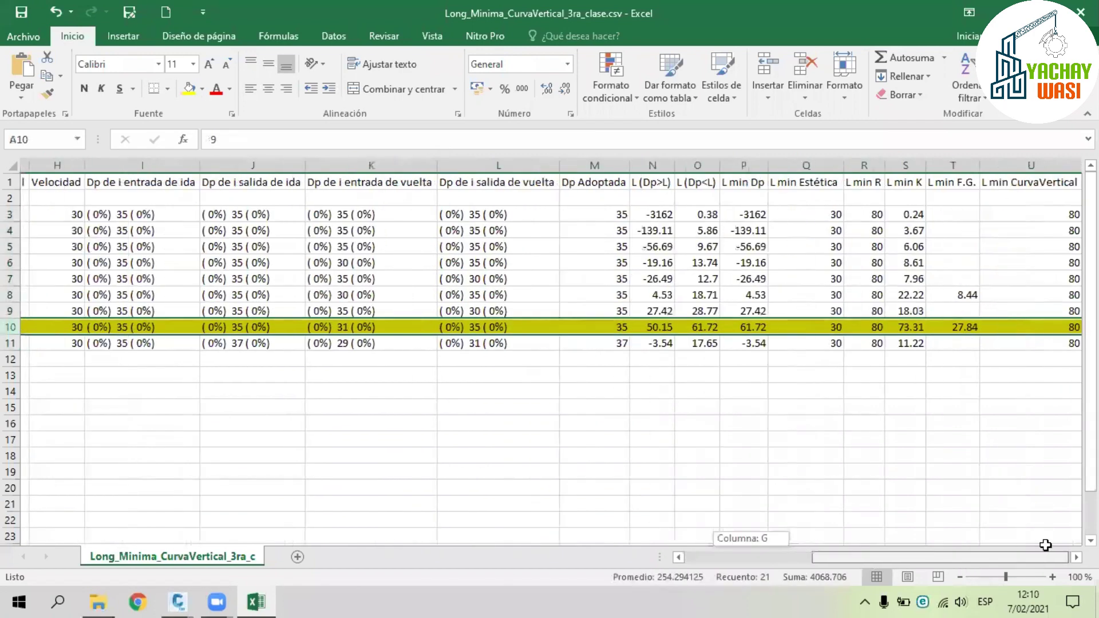
{"action": "scroll", "coordinate": [743, 304], "scroll_direction": "right", "scroll_amount": 2}
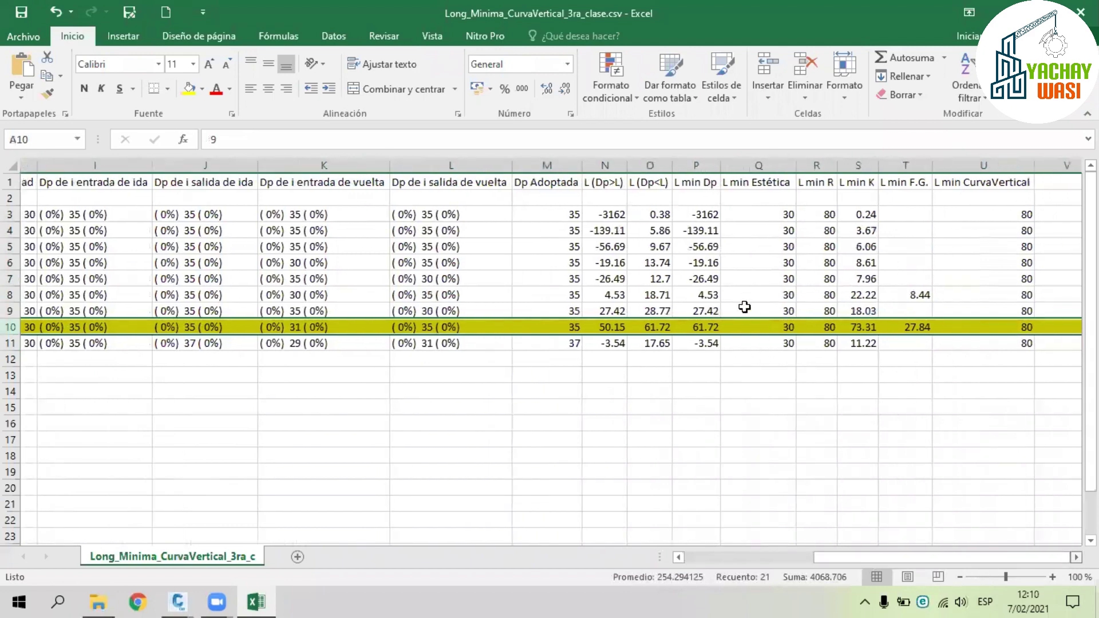
{"action": "left_click", "coordinate": [735, 317]}
{"action": "left_click_drag", "start_coordinate": [735, 317], "coordinate": [735, 324]}
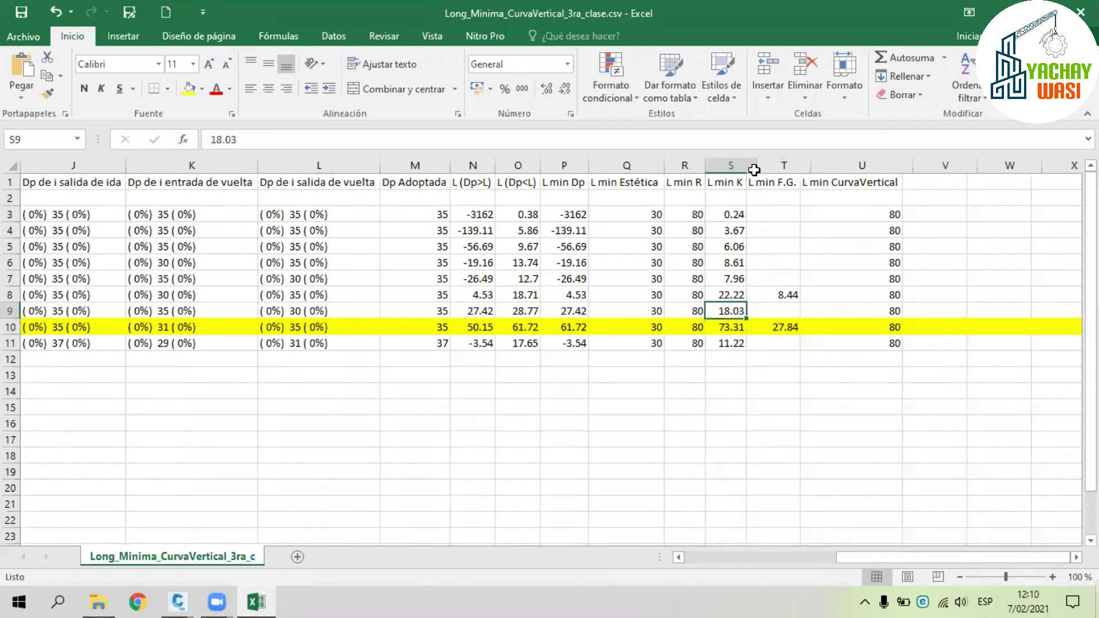
- Fit the L min K and L min R columns to their contents, and compare row 9's minimum curve lengths with the L min Estética values
{"action": "double_click", "coordinate": [747, 167]}
{"action": "double_click", "coordinate": [707, 166]}
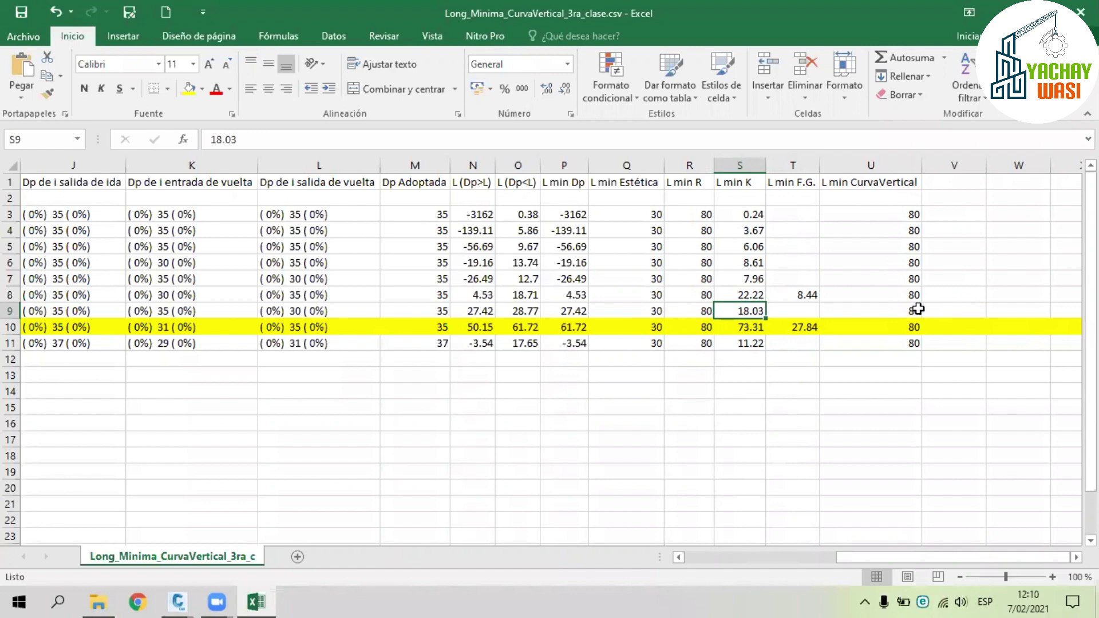
{"action": "left_click_drag", "start_coordinate": [918, 310], "coordinate": [720, 311]}
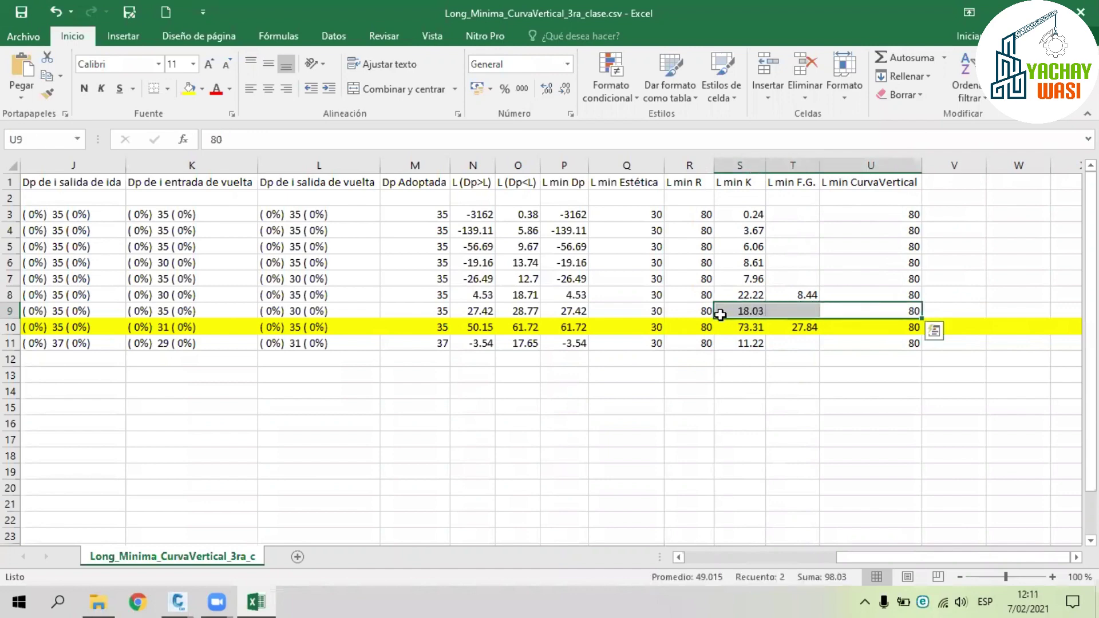
{"action": "left_click_drag", "start_coordinate": [658, 214], "coordinate": [655, 311]}
{"action": "left_click", "coordinate": [655, 313]}
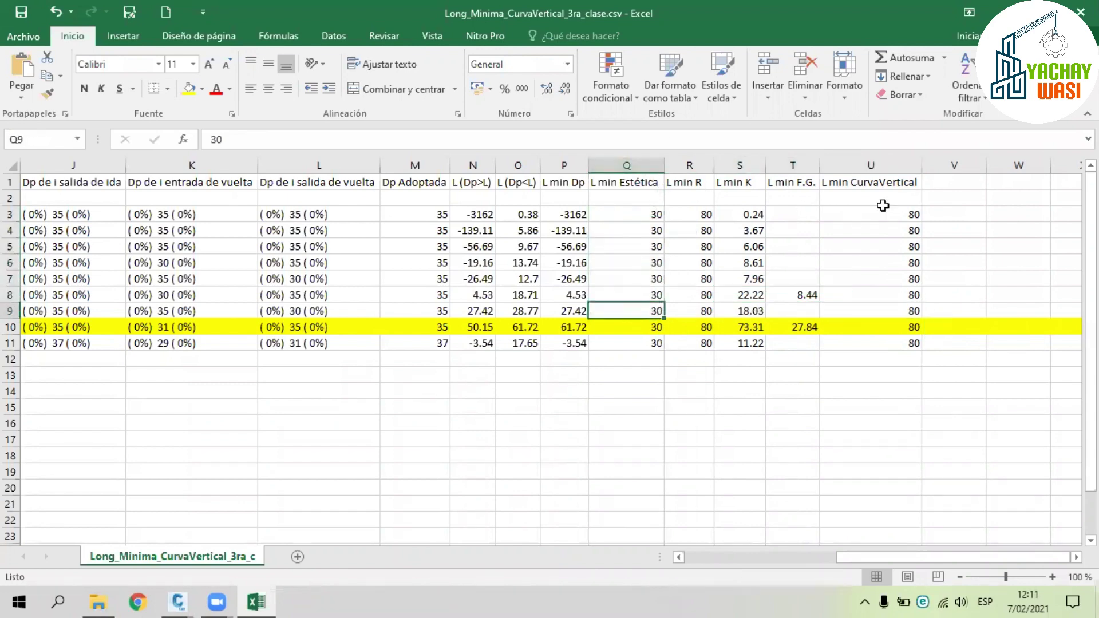
- Compare the L min CurvaVertical and L min Estética values in rows 3 to 11, and undo the last worksheet edit
{"action": "left_click_drag", "start_coordinate": [909, 214], "coordinate": [909, 342]}
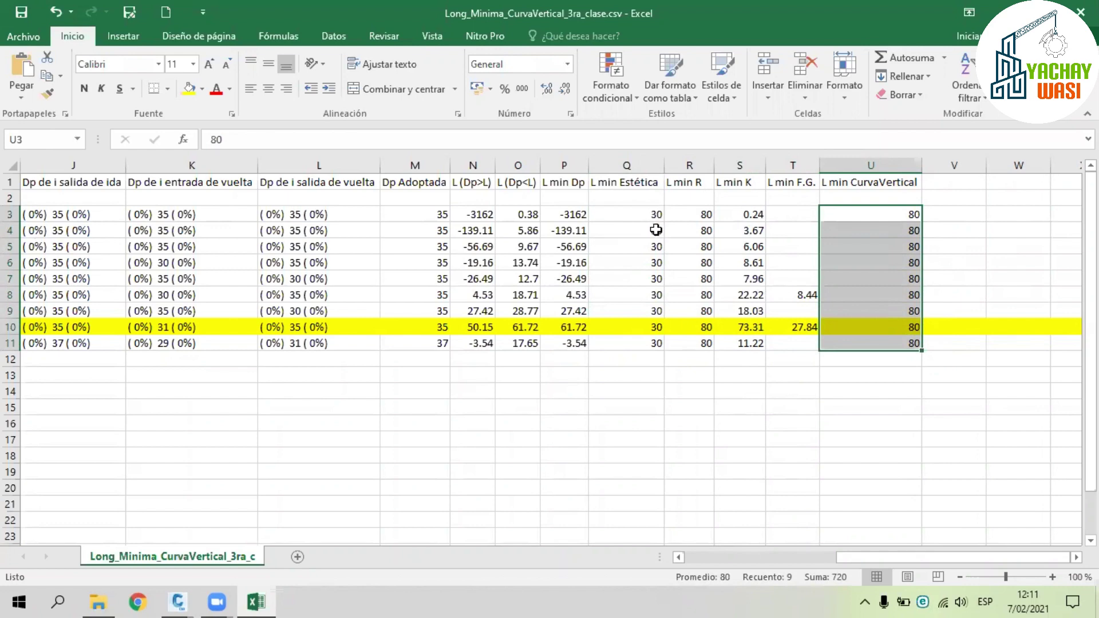
{"action": "left_click_drag", "start_coordinate": [656, 216], "coordinate": [659, 343]}
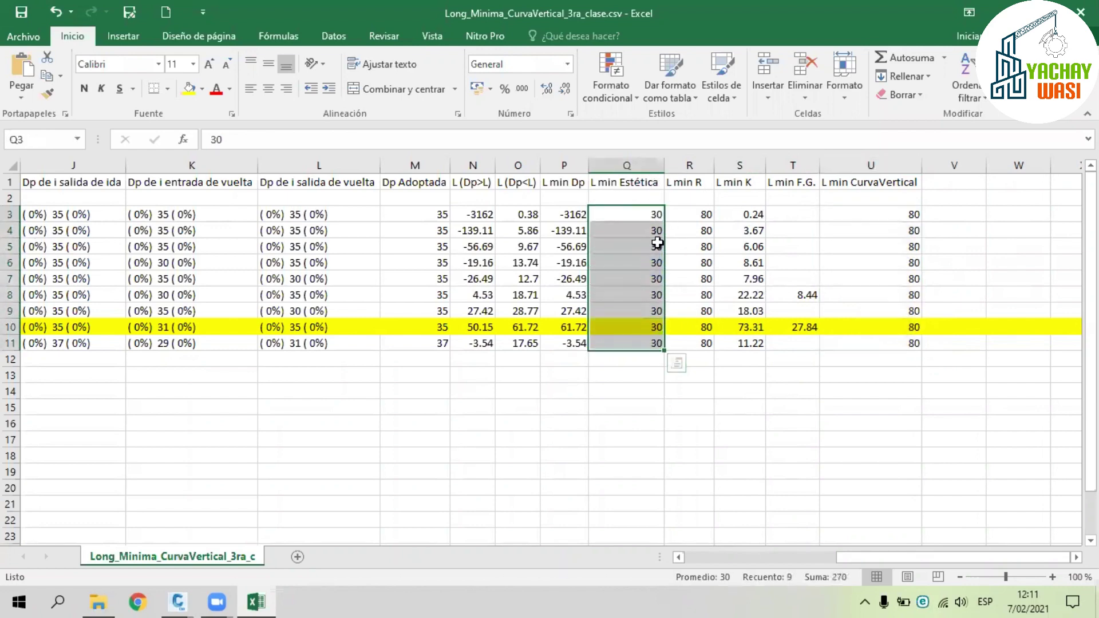
{"action": "key", "text": "ctrl+z"}
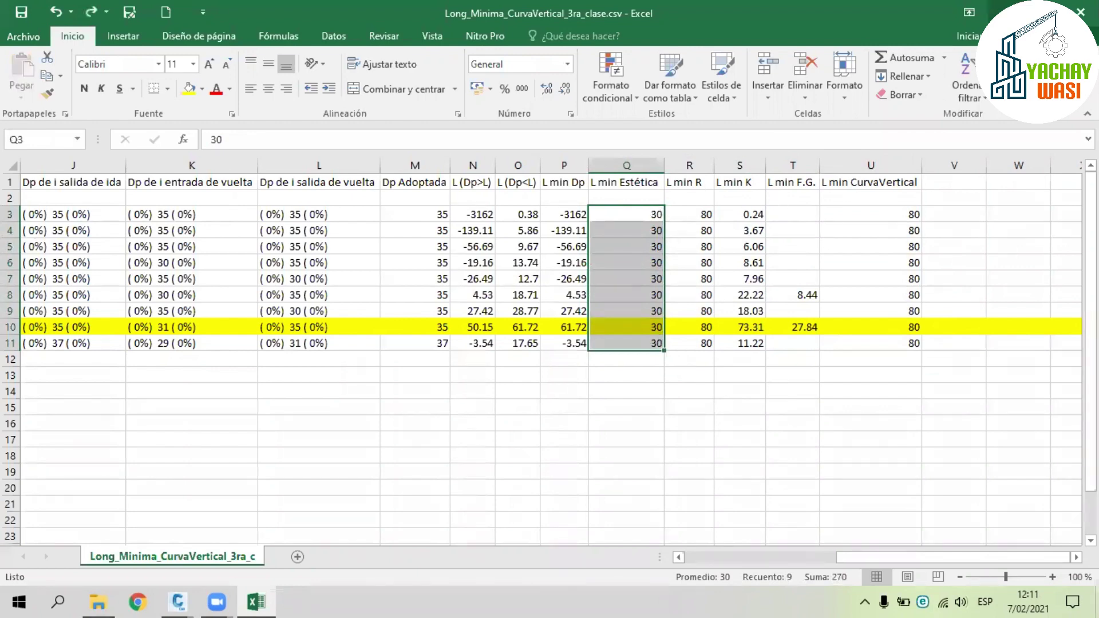
- Return to C3D-PRACTICA 02 in Civil 3D and open the SUB-RASANTE profile's geometry editor with its layout parameters
{"action": "left_click", "coordinate": [1008, 13]}
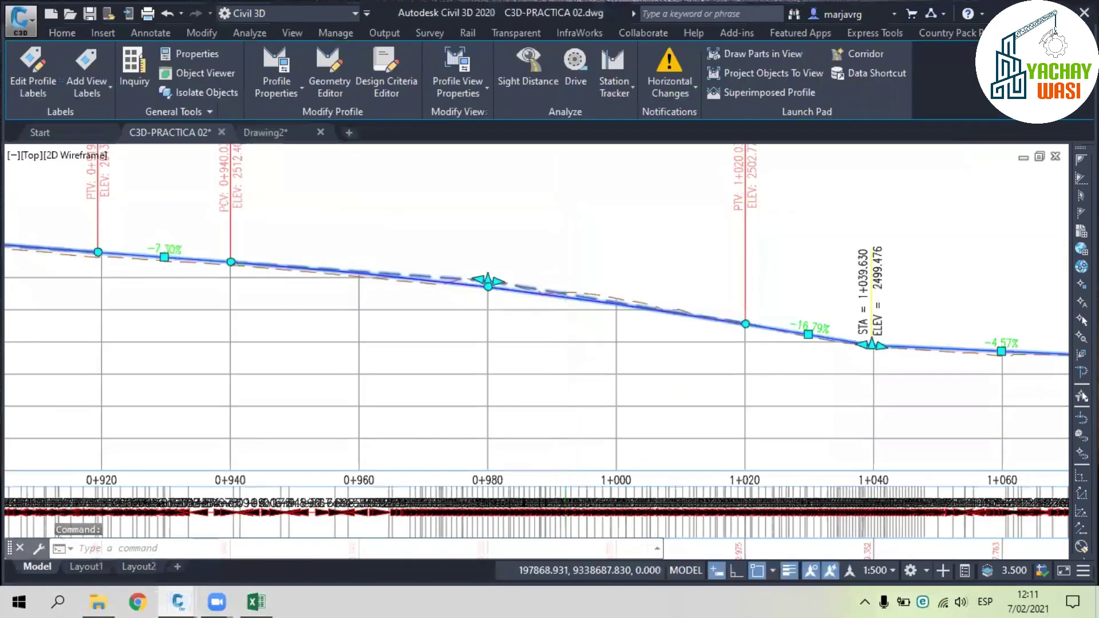
{"action": "key", "text": "ctrl+s"}
{"action": "key", "text": "Escape"}
{"action": "scroll", "coordinate": [484, 306], "scroll_direction": "up", "scroll_amount": 2}
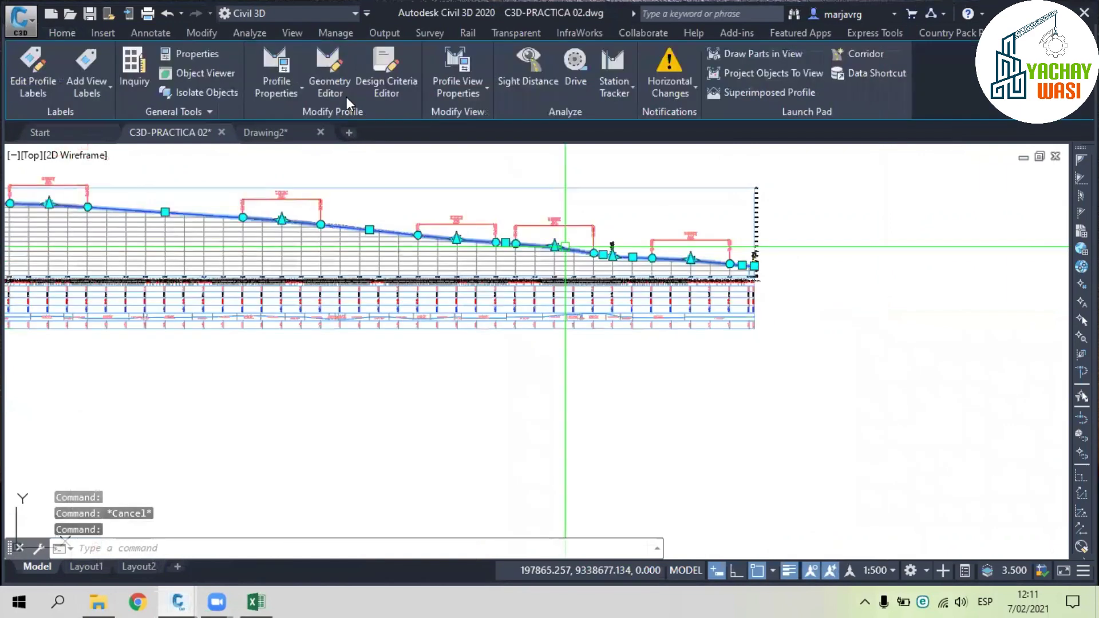
{"action": "scroll", "coordinate": [575, 231], "scroll_direction": "up", "scroll_amount": 4}
{"action": "left_click", "coordinate": [331, 74]}
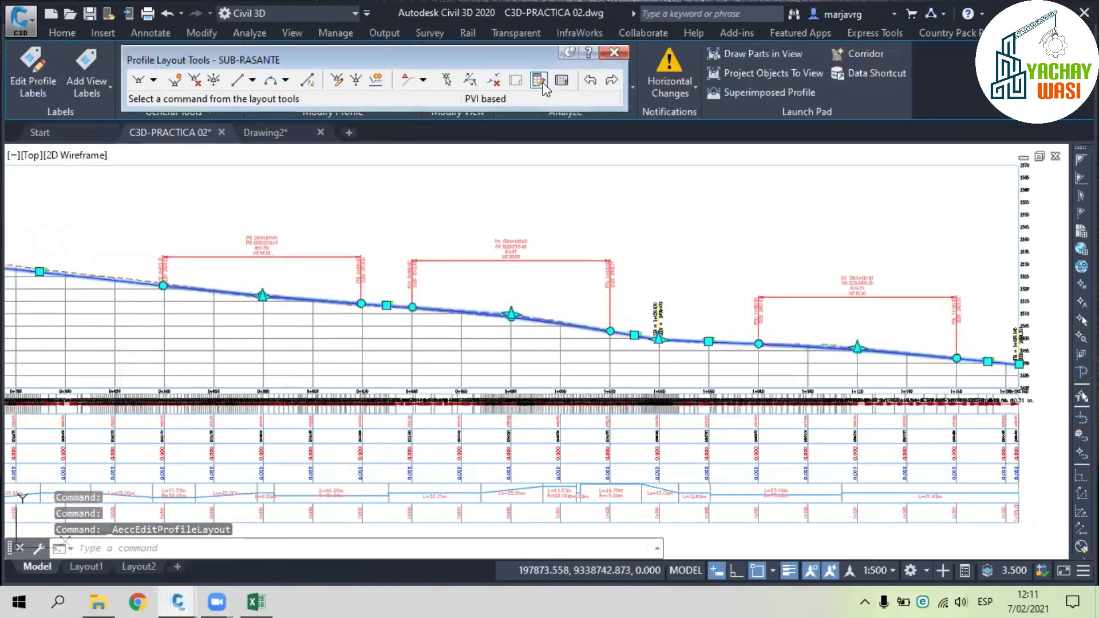
{"action": "left_click", "coordinate": [540, 80]}
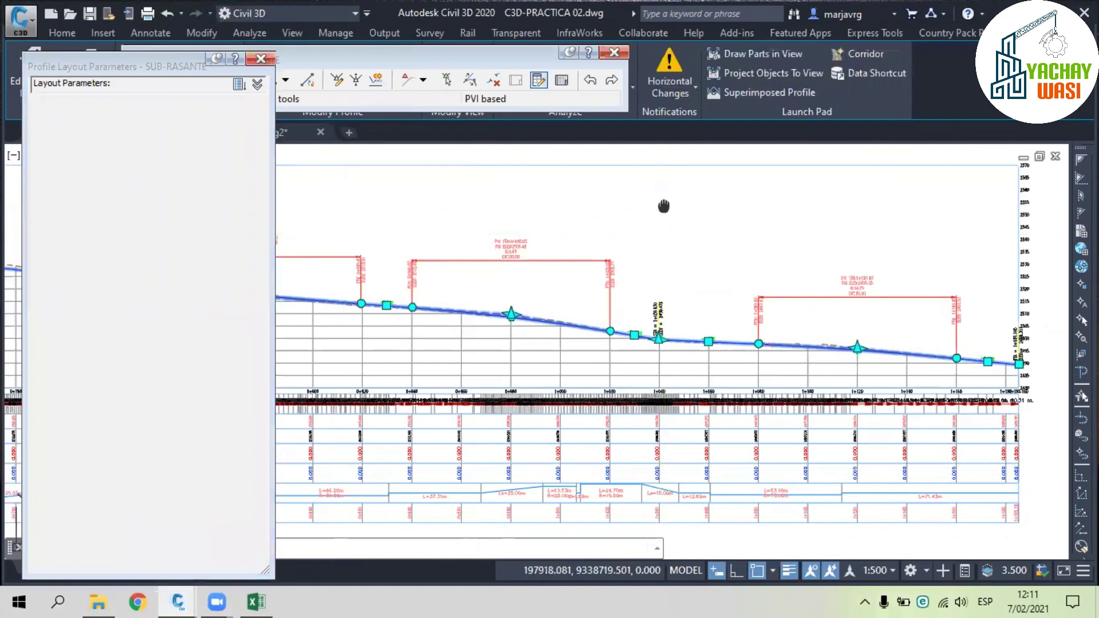
{"action": "mouse_move", "coordinate": [663, 206]}
{"action": "middle_mouse_down"}
{"action": "mouse_move", "coordinate": [698, 223]}
{"action": "mouse_move", "coordinate": [723, 211]}
{"action": "middle_mouse_up"}
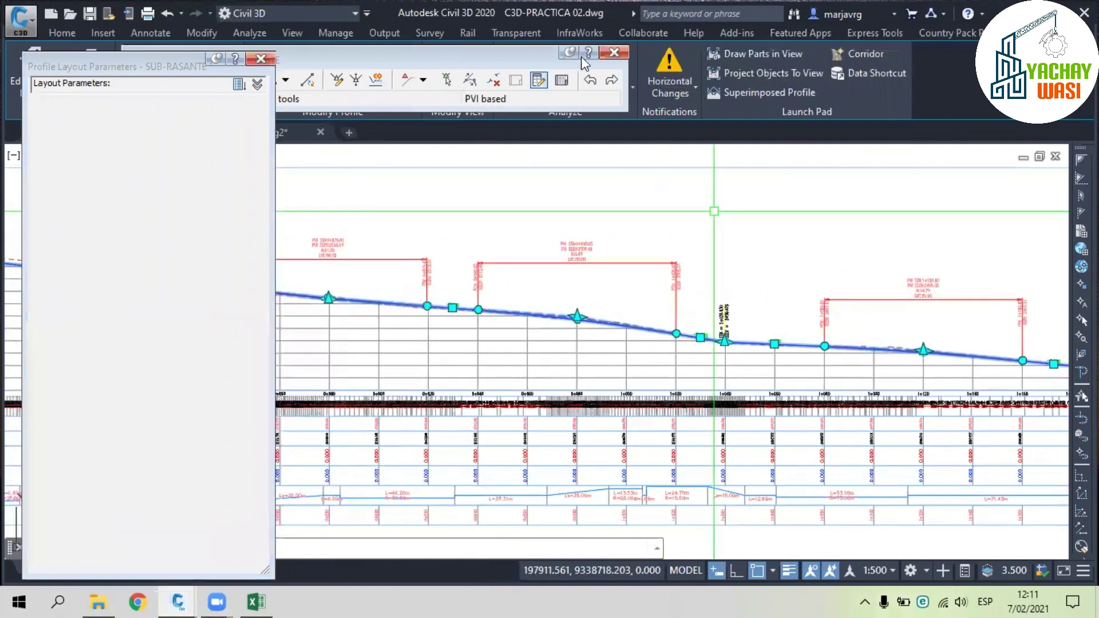
{"action": "key", "text": "Escape"}
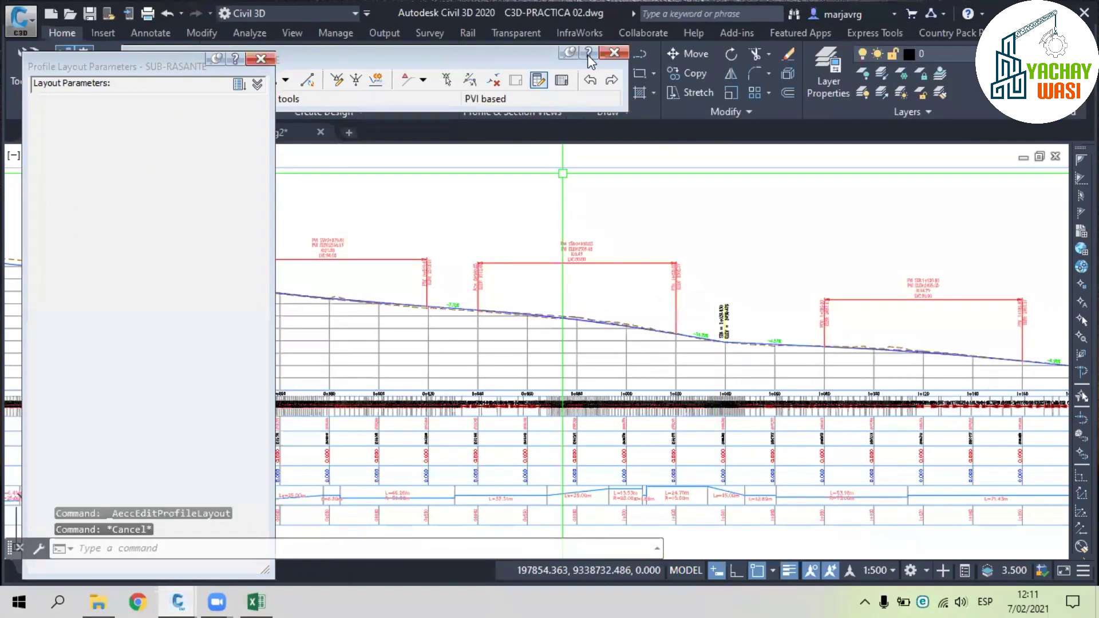
- Set the profile curve length at the PVI at station 0+980.03 of SUB-RASANTE to 30 m
{"action": "left_click_drag", "start_coordinate": [453, 55], "coordinate": [597, 35]}
{"action": "left_click", "coordinate": [591, 60]}
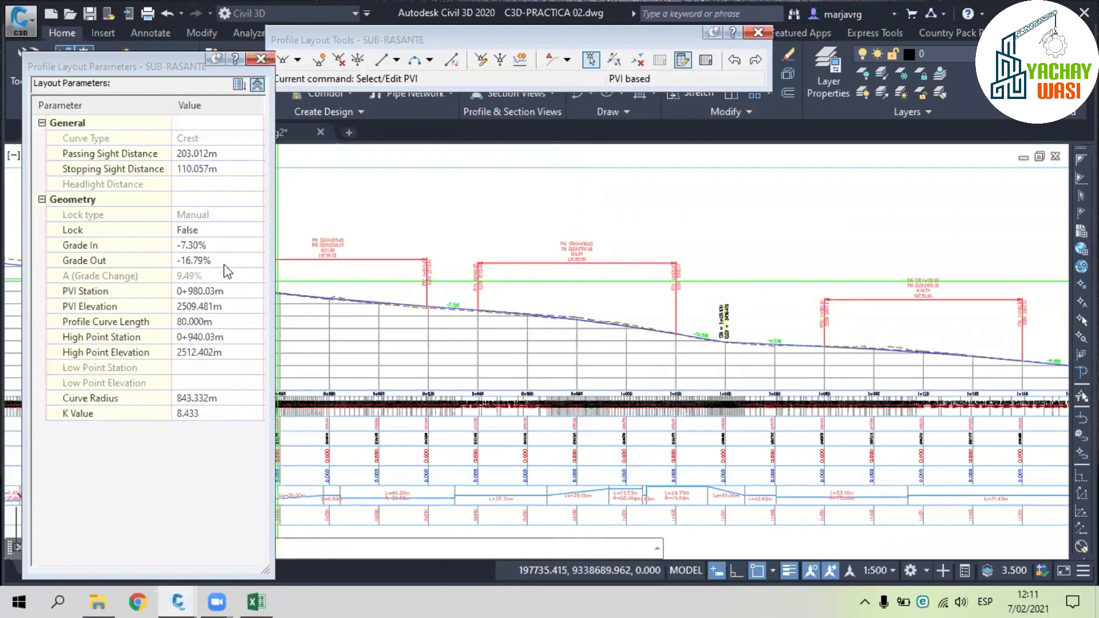
{"action": "left_click", "coordinate": [221, 322]}
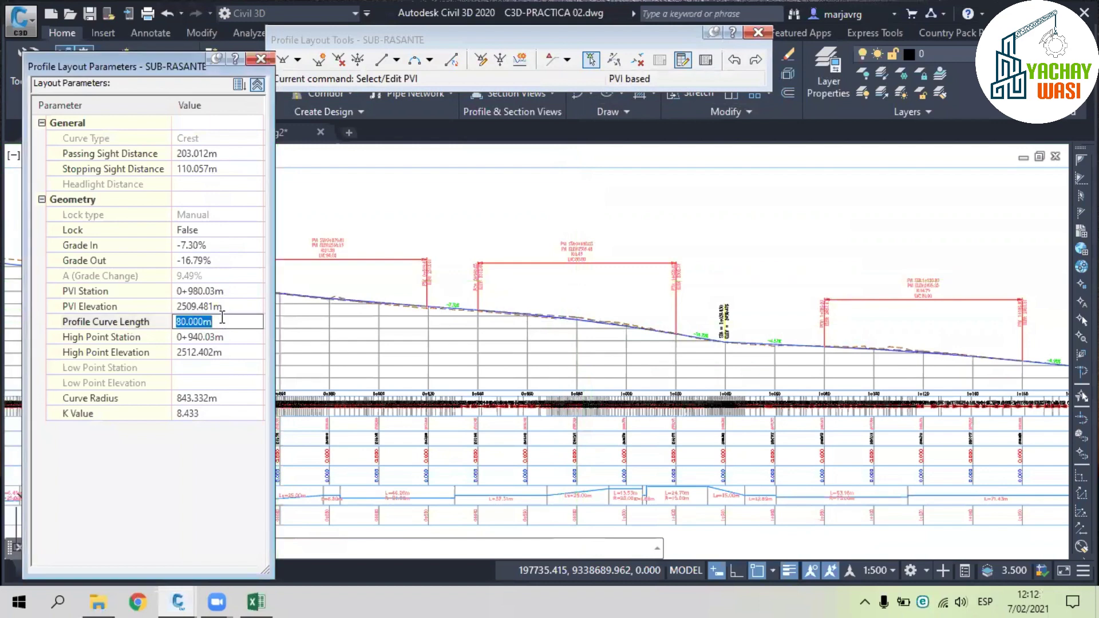
{"action": "type", "text": "30"}
{"action": "key", "text": "Return"}
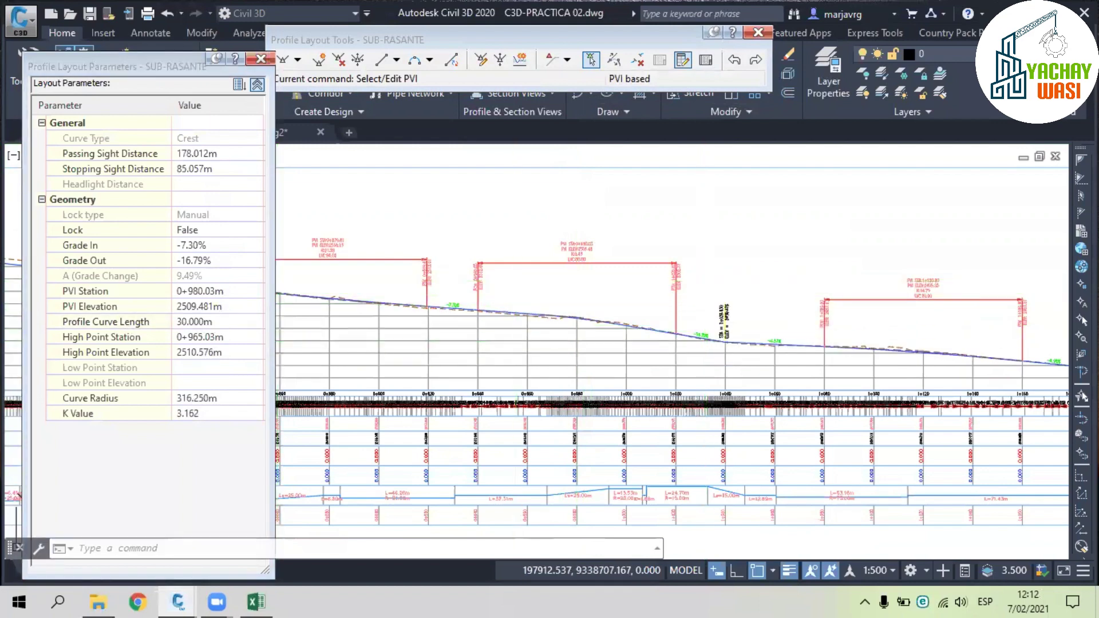
{"action": "left_click", "coordinate": [503, 280]}
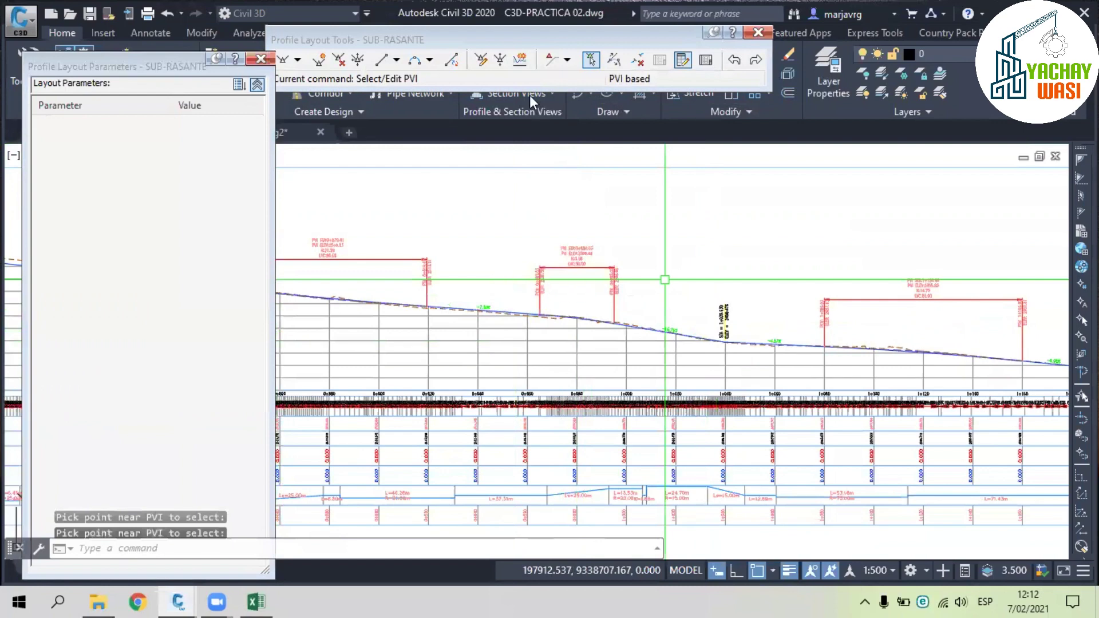
- Add a 30 m free parabolic vertical curve between the -16.79% and -4.57% tangents at station 1+039.63
{"action": "scroll", "coordinate": [623, 315], "scroll_direction": "up", "scroll_amount": 2}
{"action": "left_click", "coordinate": [430, 60]}
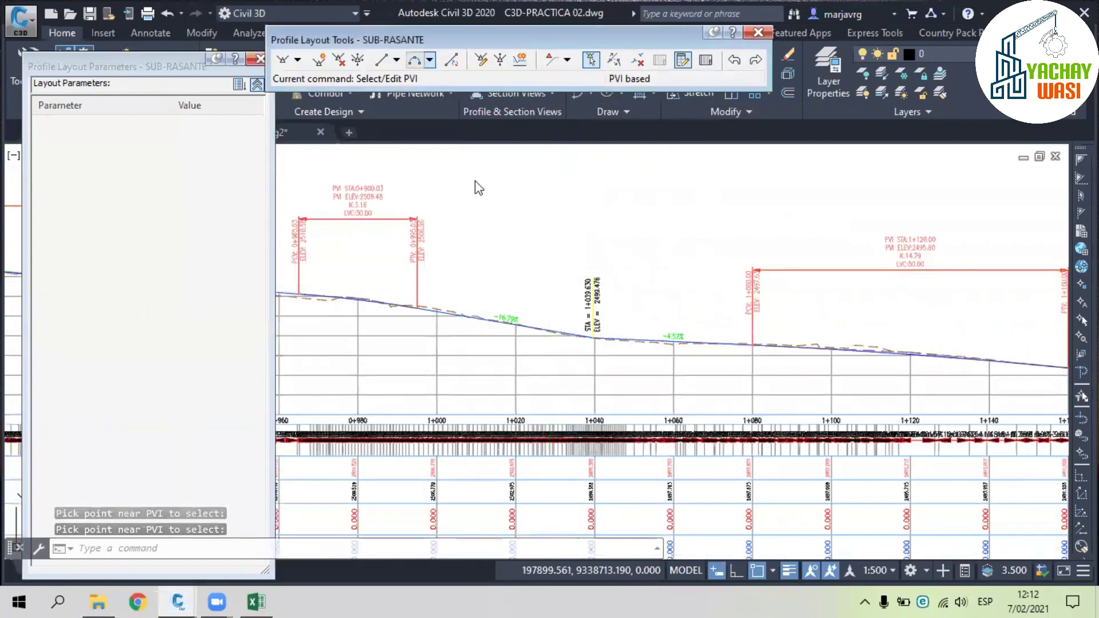
{"action": "left_click", "coordinate": [504, 190]}
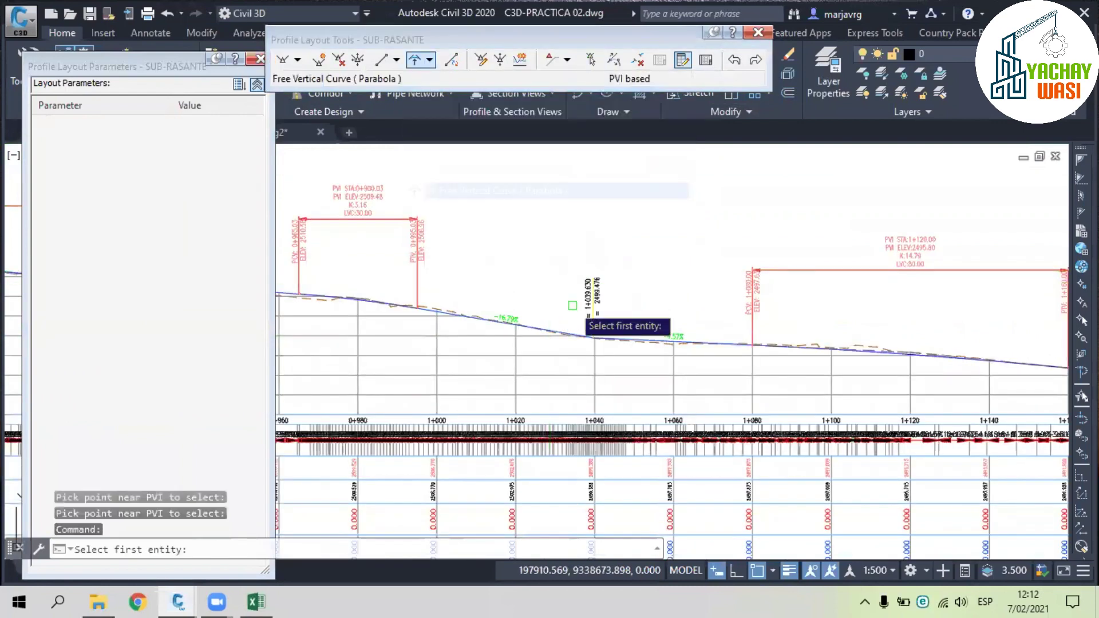
{"action": "scroll", "coordinate": [573, 305], "scroll_direction": "up", "scroll_amount": 5}
{"action": "left_click", "coordinate": [552, 369]}
{"action": "left_click", "coordinate": [553, 369]}
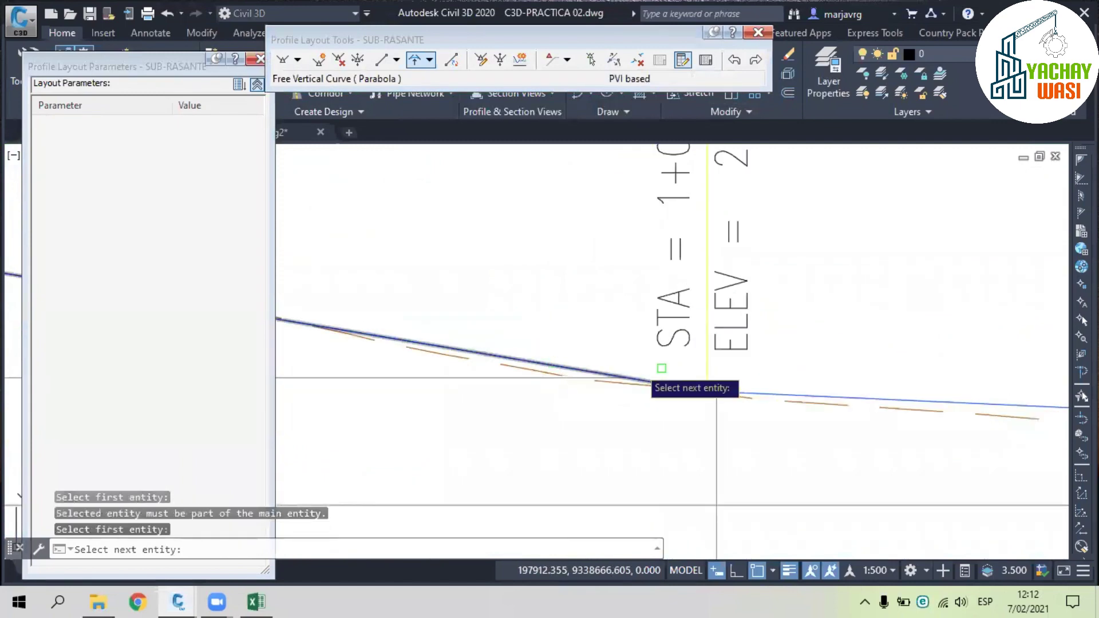
{"action": "left_click", "coordinate": [745, 395]}
{"action": "type", "text": "3"}
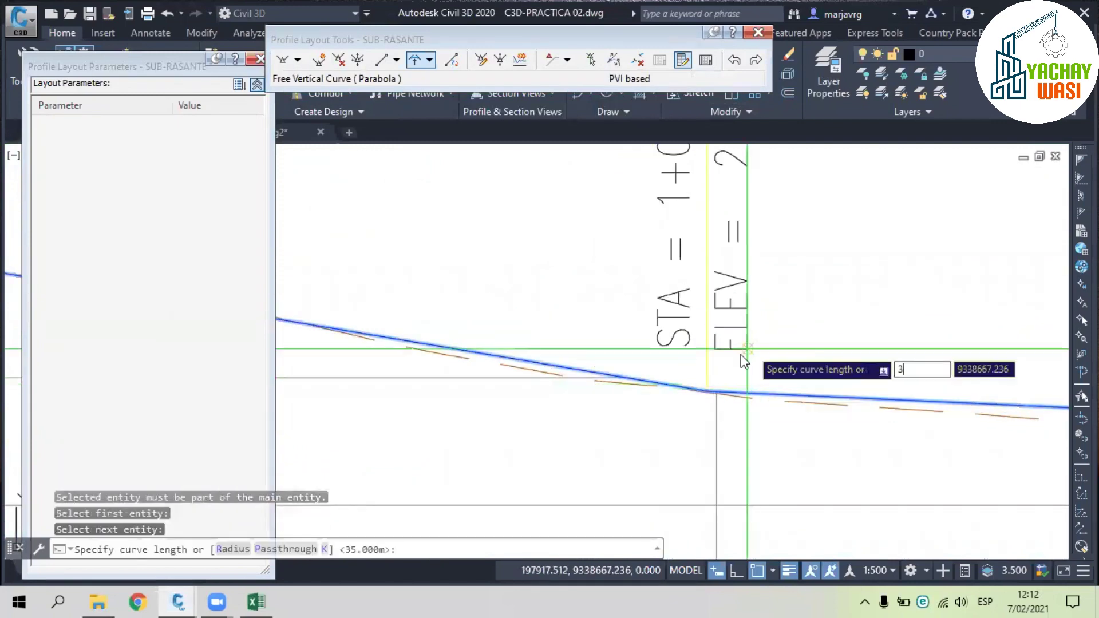
{"action": "type", "text": "0"}
{"action": "key", "text": "Return"}
{"action": "scroll", "coordinate": [801, 344], "scroll_direction": "down", "scroll_amount": 3}
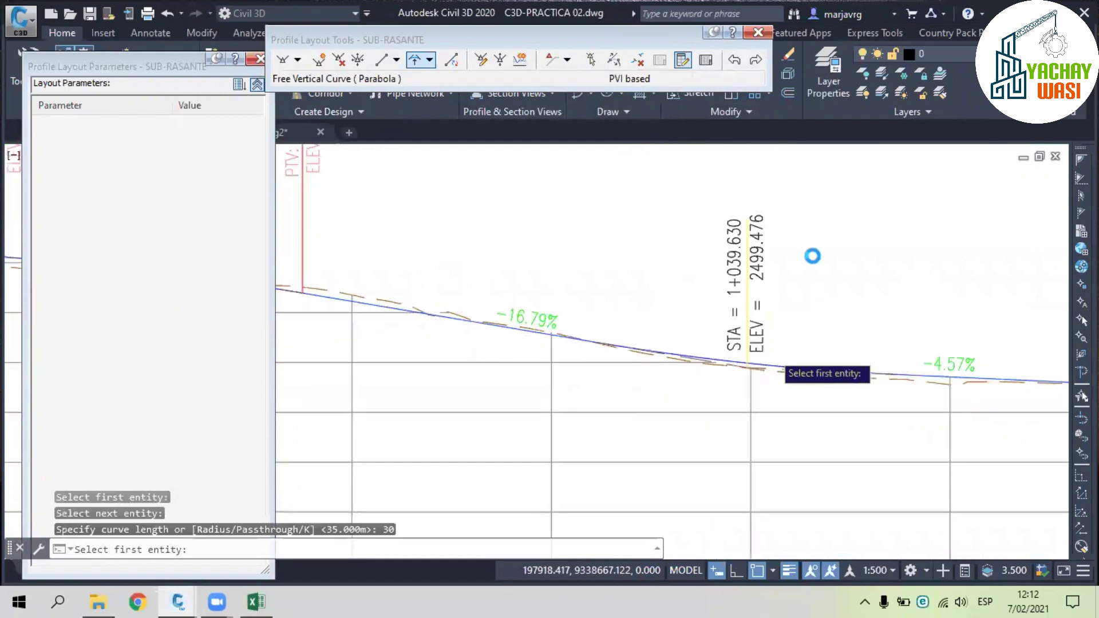
{"action": "scroll", "coordinate": [772, 352], "scroll_direction": "down", "scroll_amount": 2}
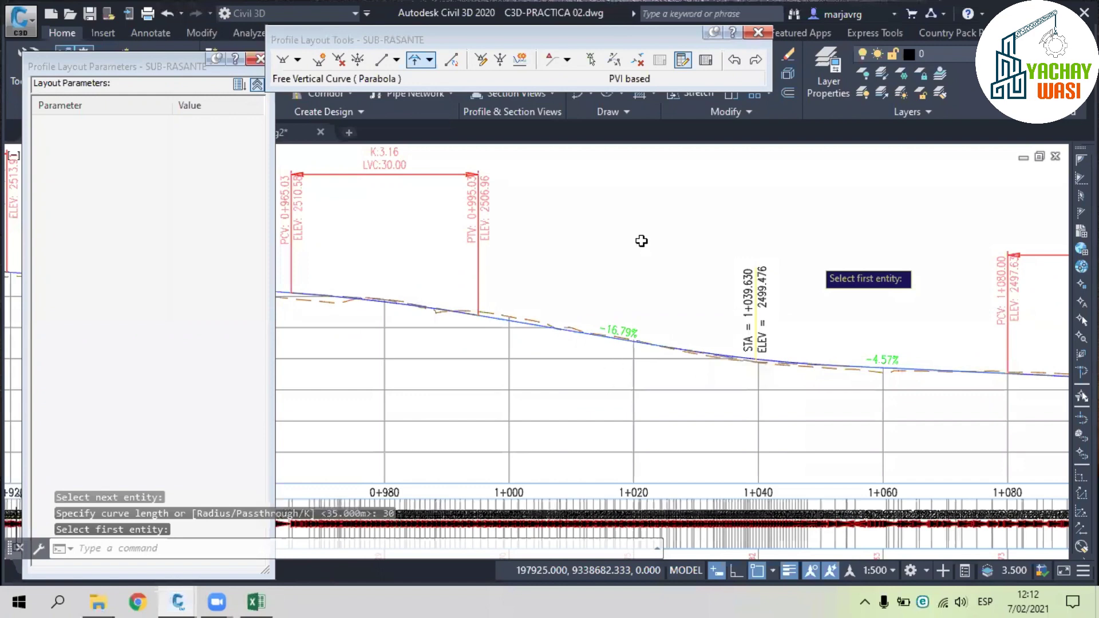
{"action": "scroll", "coordinate": [642, 223], "scroll_direction": "down", "scroll_amount": 3}
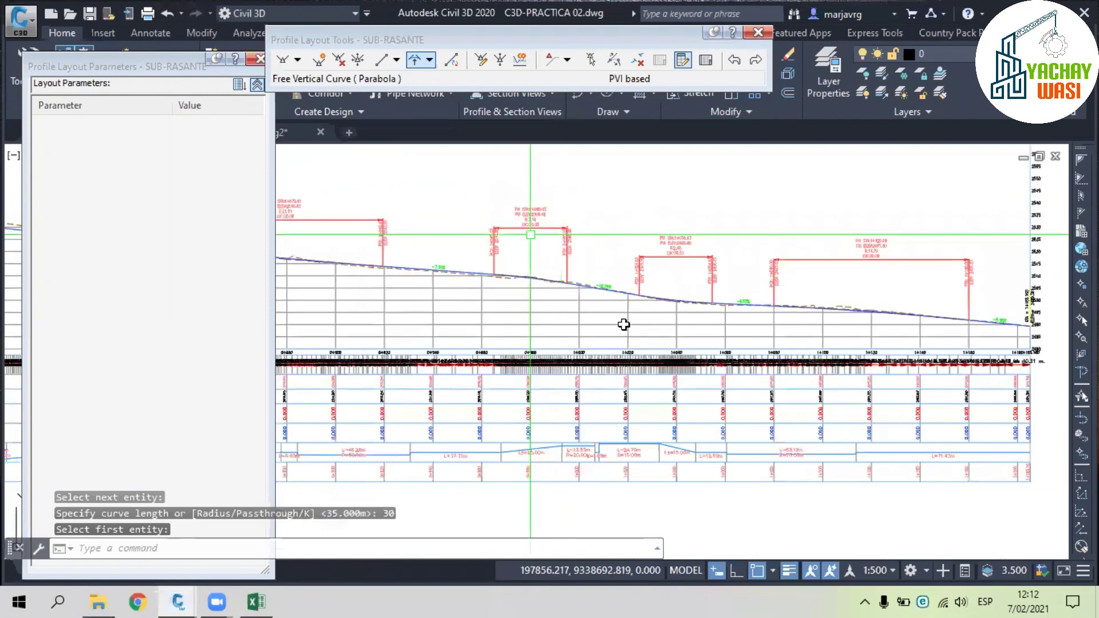
- In Excel, make the L min CurvaVertical values in U9:U10 bold and red, and compare them with the L min Estética column
{"action": "key", "text": "alt+Tab"}
{"action": "left_click_drag", "start_coordinate": [899, 316], "coordinate": [900, 325]}
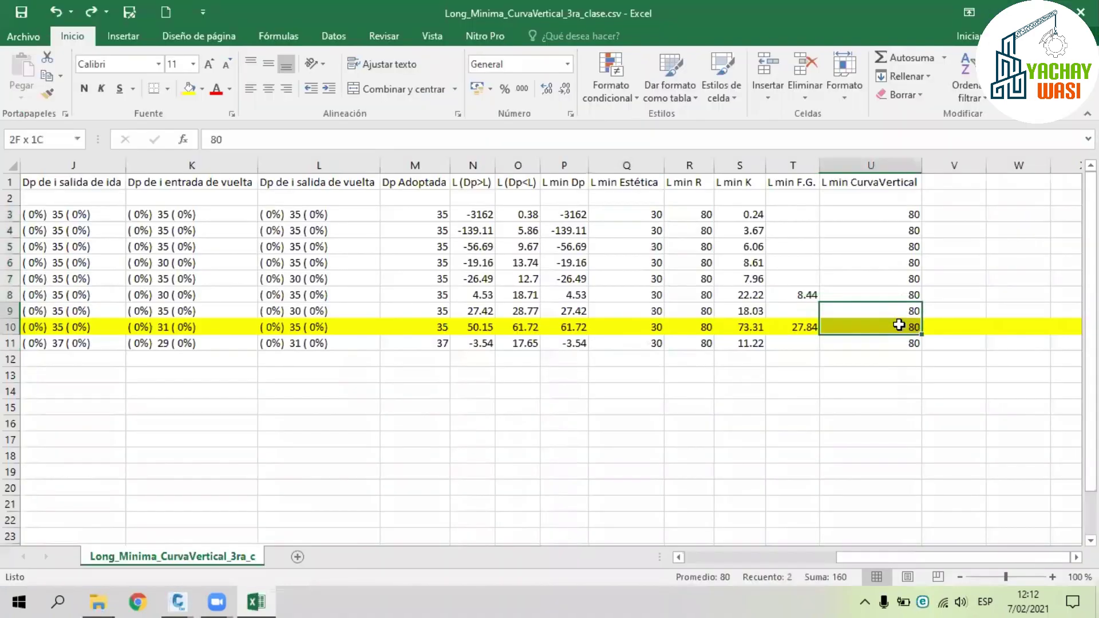
{"action": "left_click", "coordinate": [230, 88]}
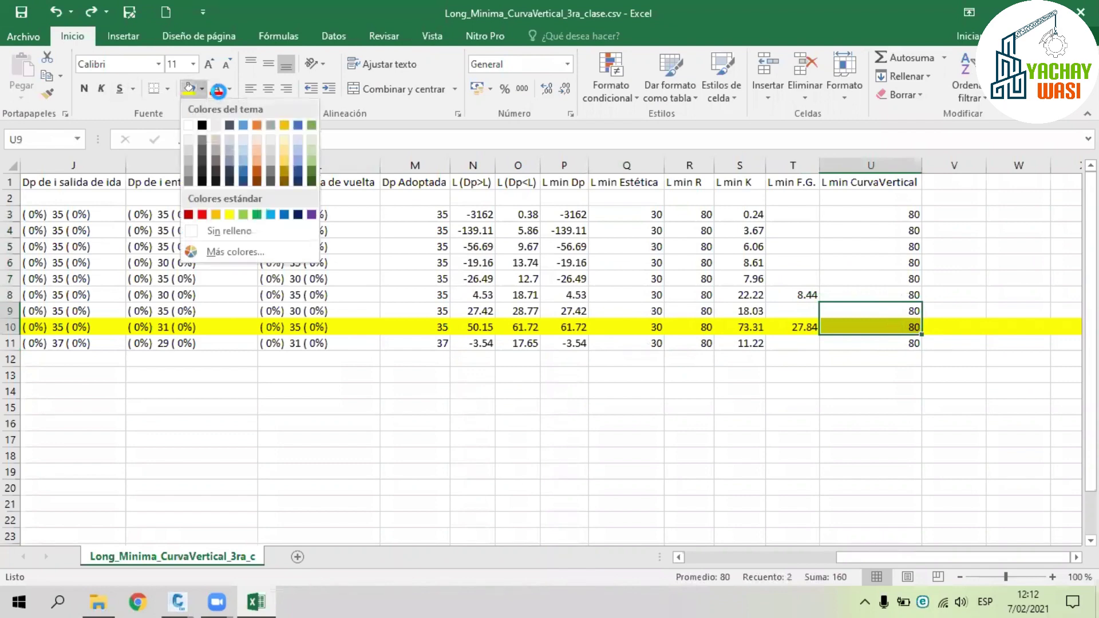
{"action": "left_click", "coordinate": [199, 214]}
{"action": "left_click", "coordinate": [84, 89]}
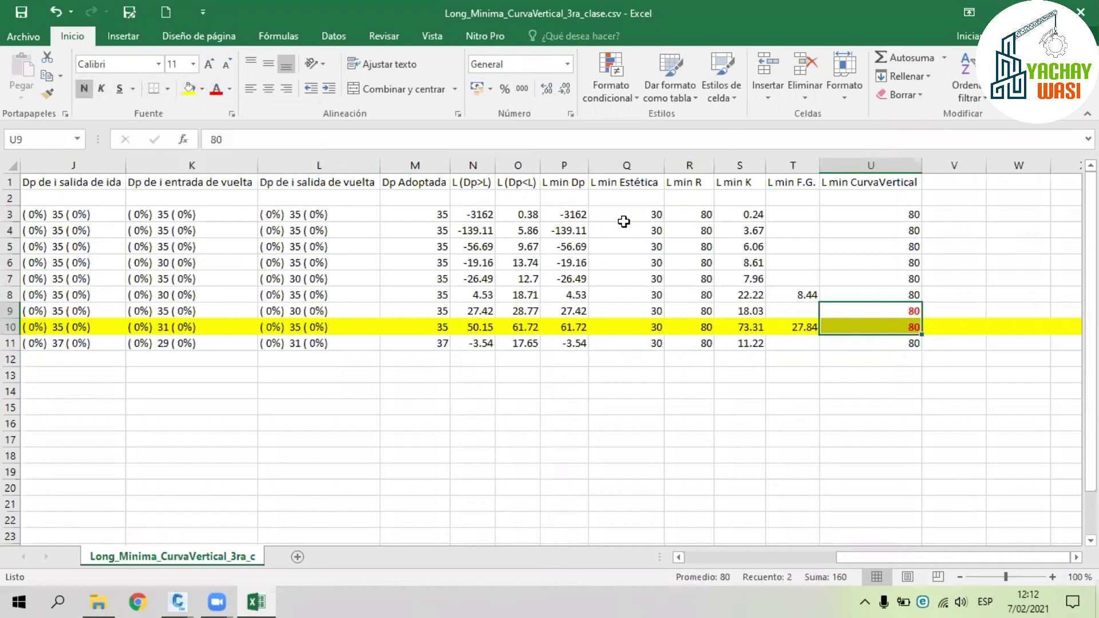
{"action": "left_click_drag", "start_coordinate": [641, 206], "coordinate": [643, 344]}
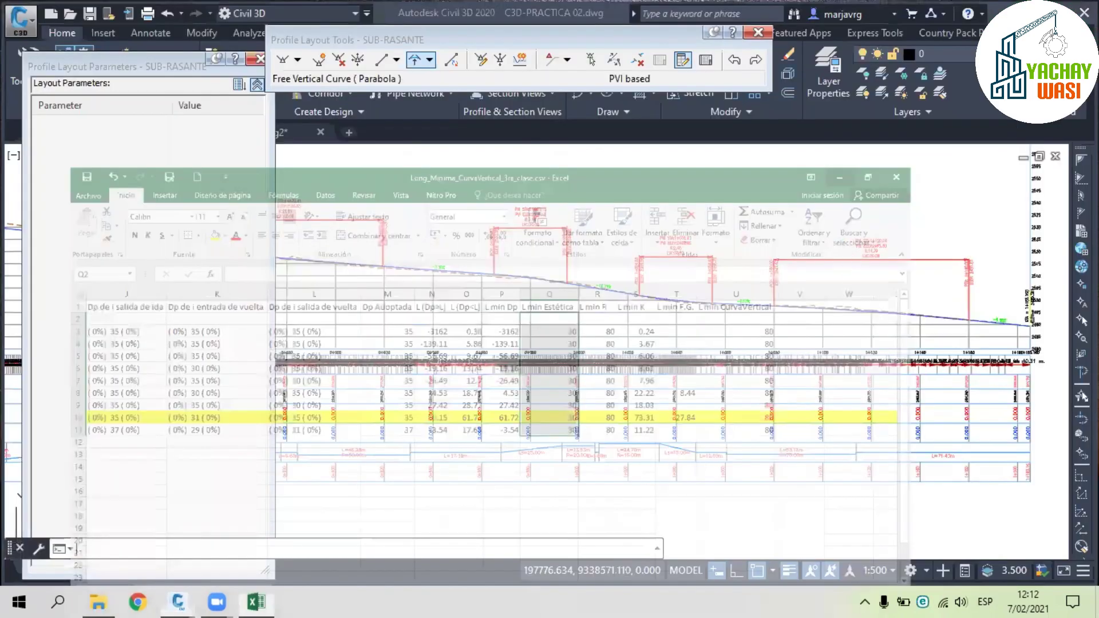
- Review the 30 m curves at 0+980.03 and 1+039.63 in Civil 3D, and close the SUB-RASANTE profile layout tools
{"action": "scroll", "coordinate": [992, 349], "scroll_direction": "up", "scroll_amount": 2}
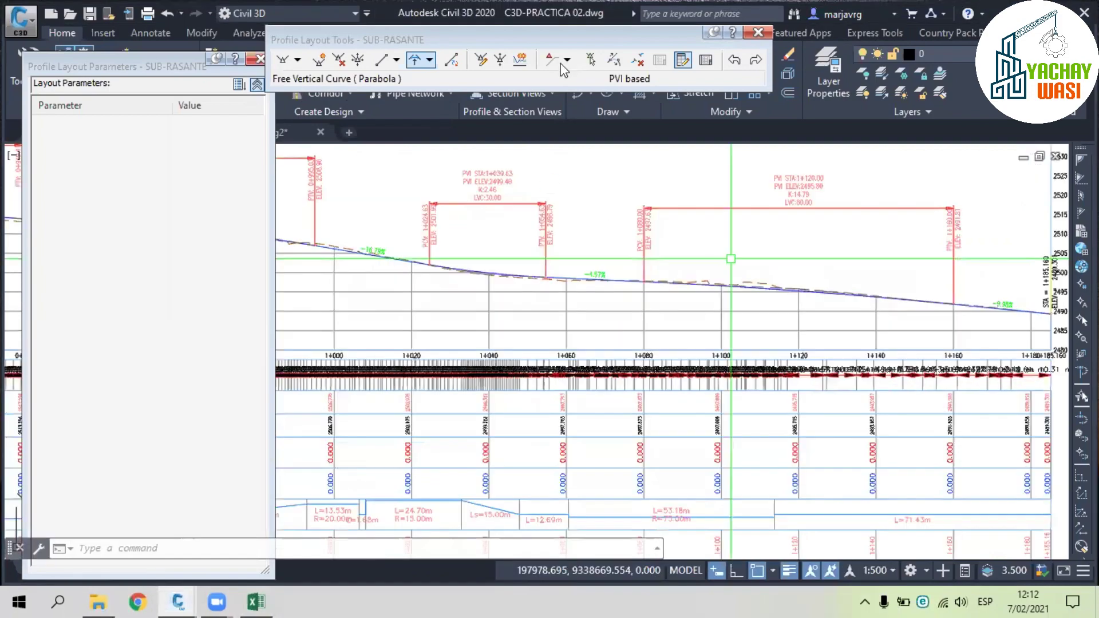
{"action": "middle_click_drag", "start_coordinate": [722, 215], "coordinate": [739, 244]}
{"action": "middle_click_drag", "start_coordinate": [620, 169], "coordinate": [714, 249]}
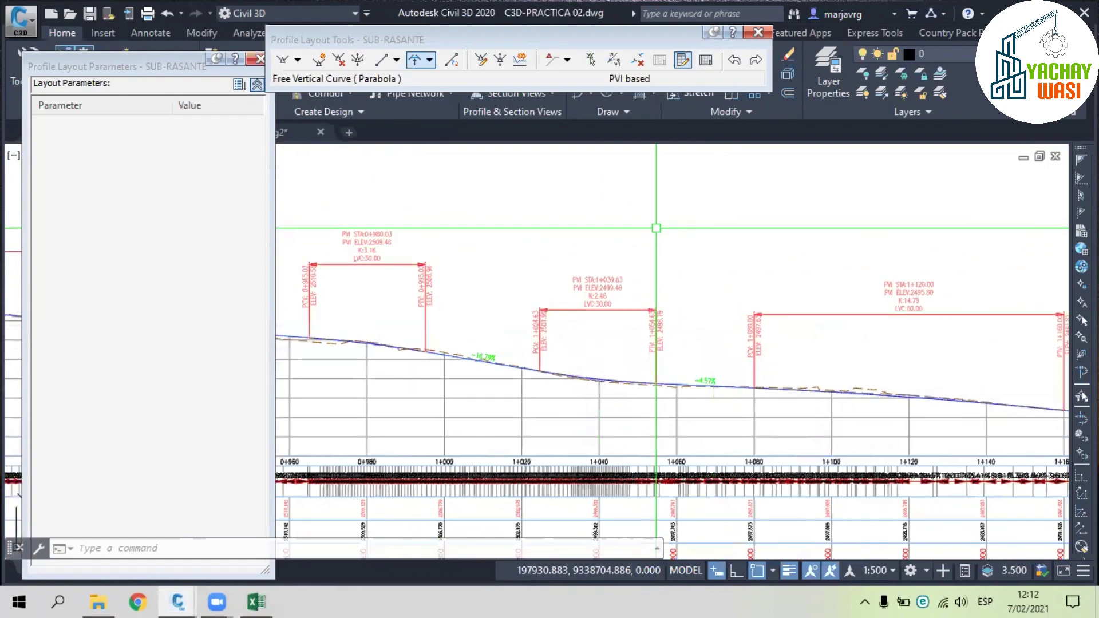
{"action": "left_click", "coordinate": [759, 32]}
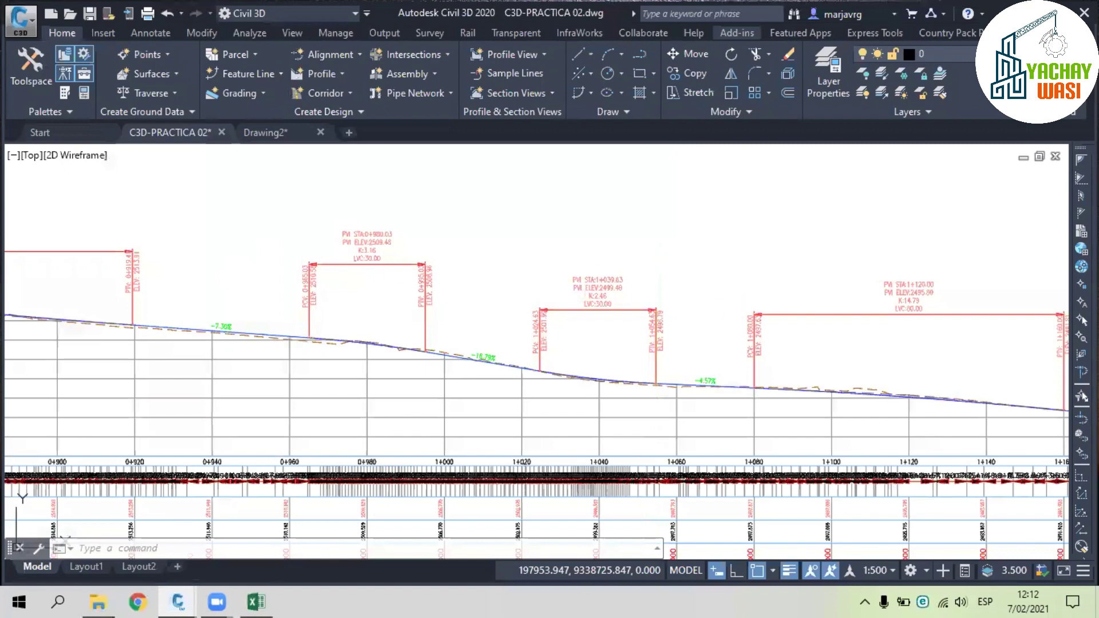
{"action": "key", "text": "Escape"}
{"action": "key", "text": "Escape"}
- Open the SUB-RASANTE profile for geometry editing and display its profile layout parameters
{"action": "scroll", "coordinate": [669, 296], "scroll_direction": "down", "scroll_amount": 5}
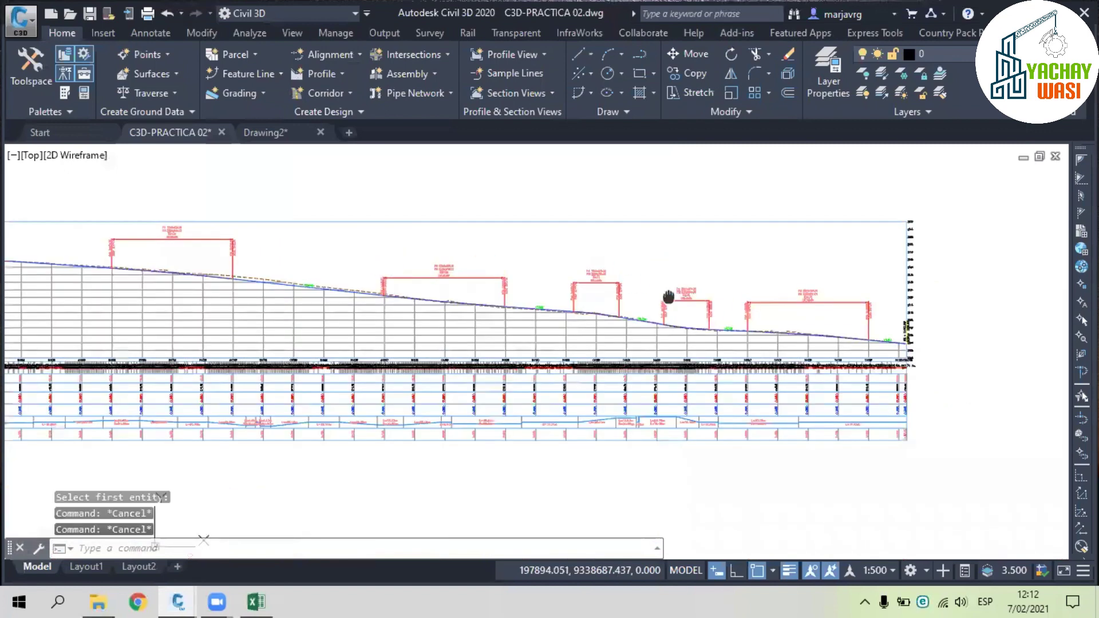
{"action": "middle_click_drag", "start_coordinate": [668, 297], "coordinate": [849, 307]}
{"action": "scroll", "coordinate": [402, 312], "scroll_direction": "up", "scroll_amount": 6}
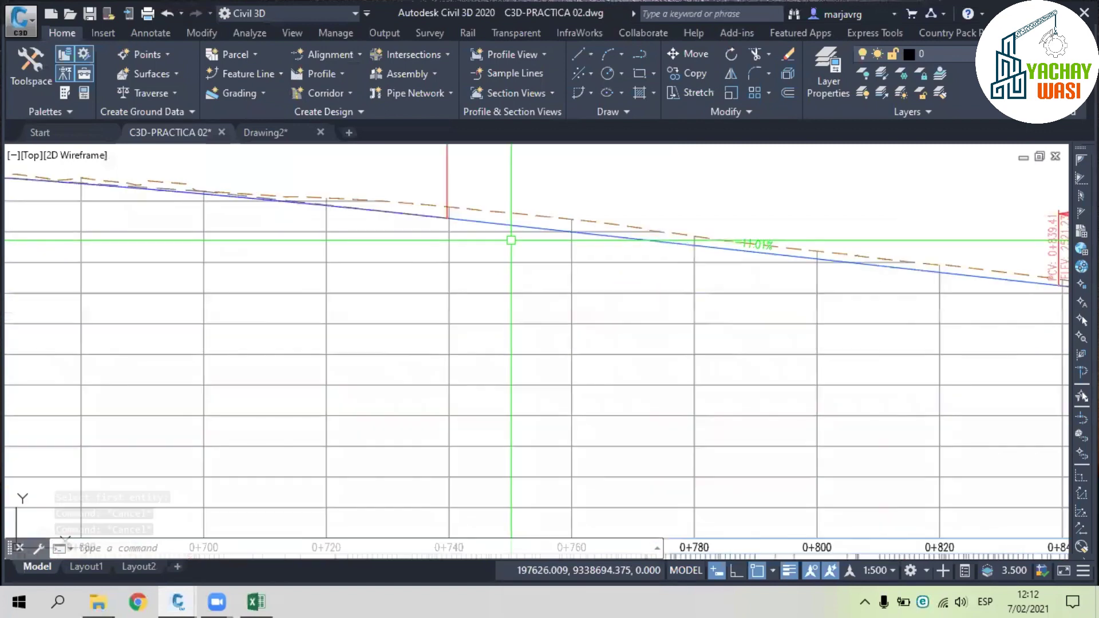
{"action": "left_click", "coordinate": [517, 227]}
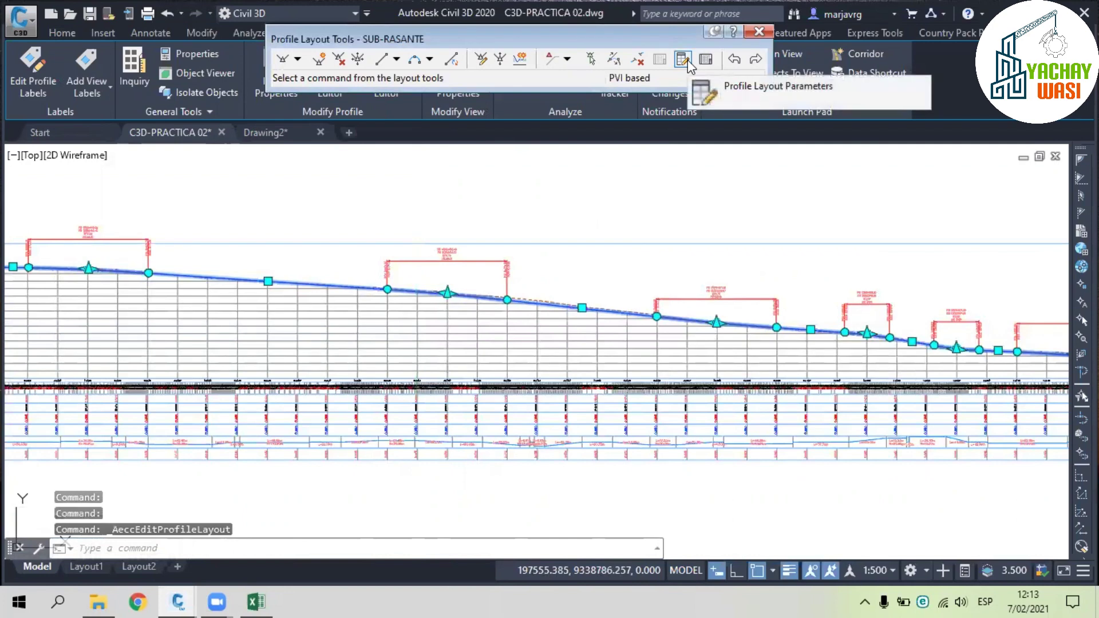
{"action": "left_click", "coordinate": [686, 60]}
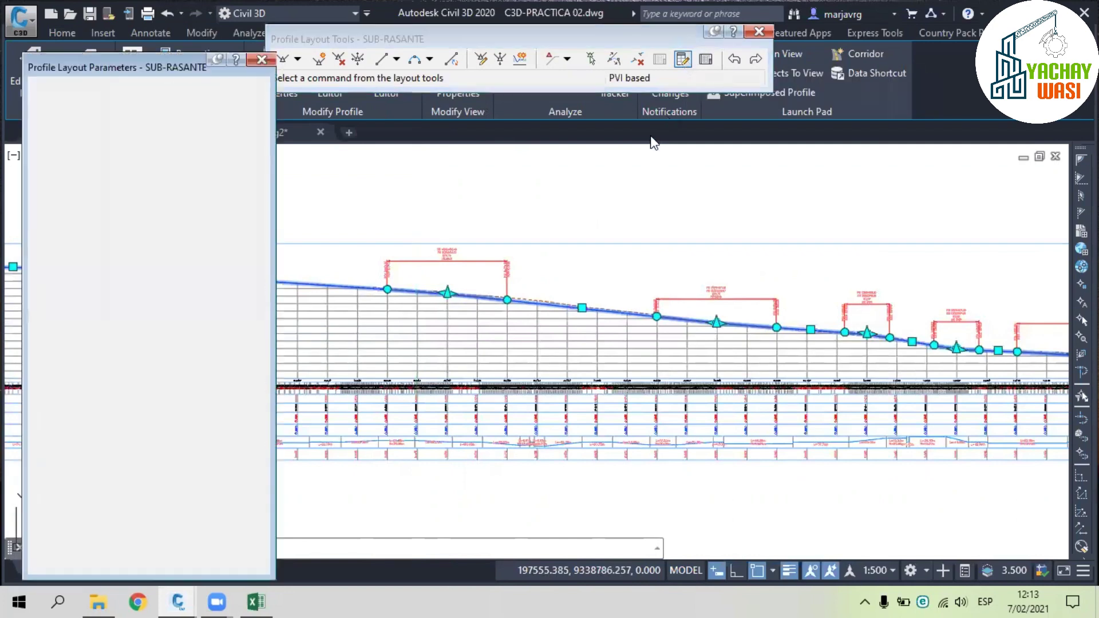
- Select the PVI at station 0+699.69 to check its grades, profile curve length and K value, and end the selection
{"action": "middle_click_drag", "start_coordinate": [618, 280], "coordinate": [656, 288]}
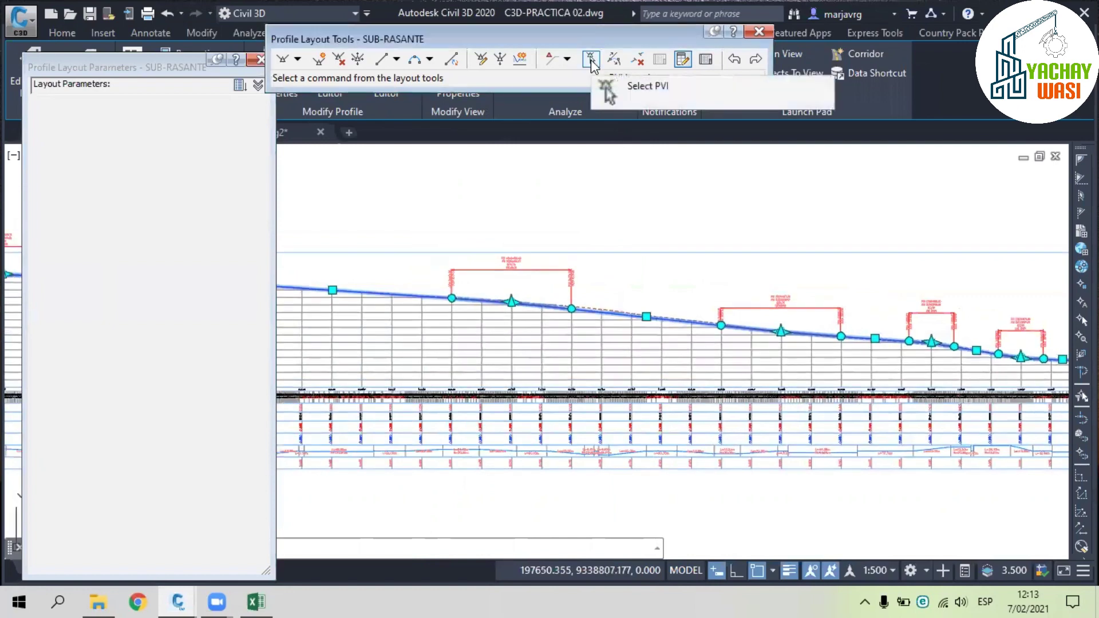
{"action": "left_click", "coordinate": [590, 59]}
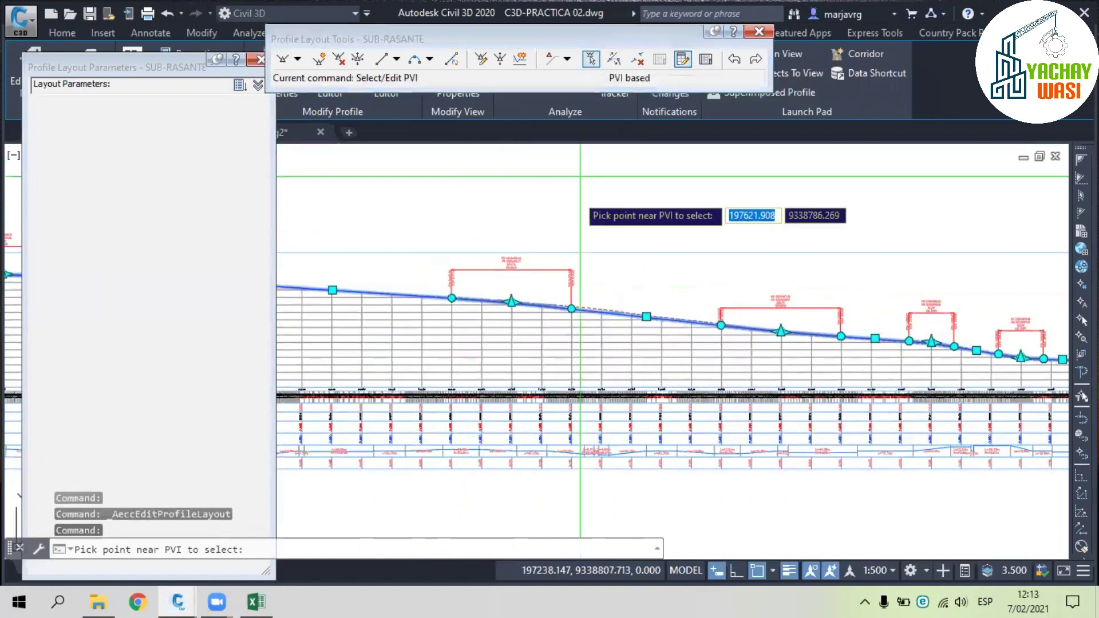
{"action": "scroll", "coordinate": [512, 321], "scroll_direction": "up", "scroll_amount": 10}
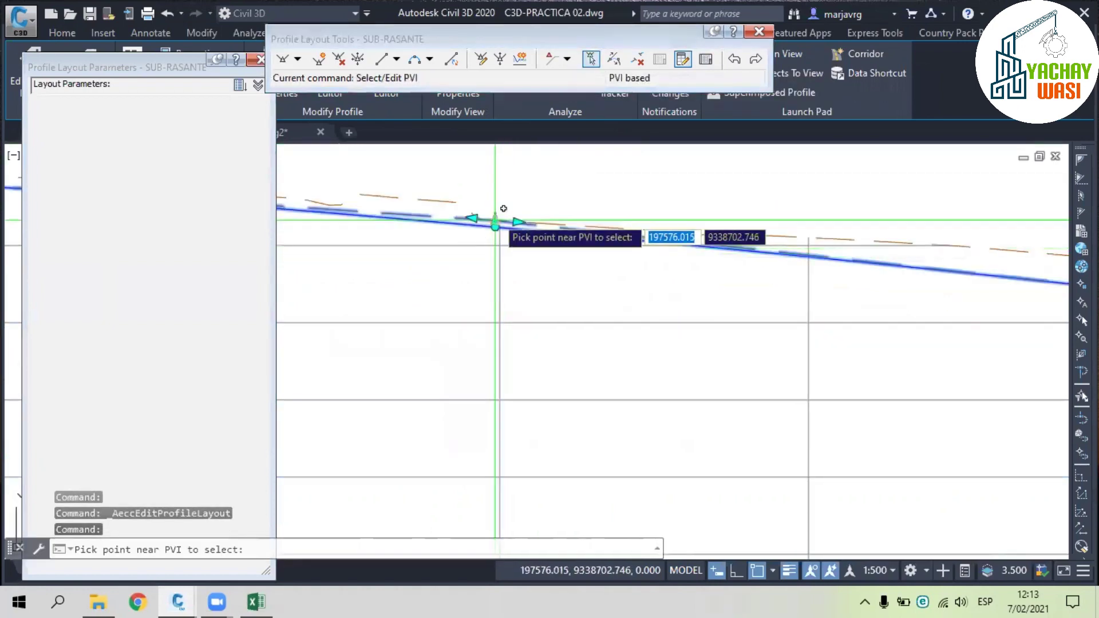
{"action": "left_click", "coordinate": [496, 222]}
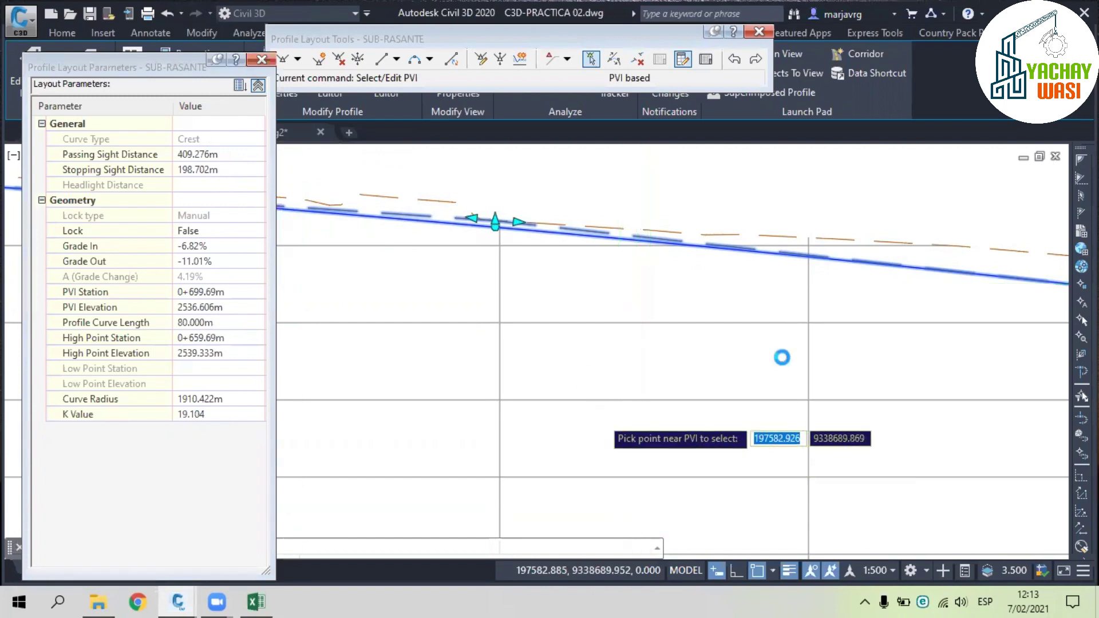
{"action": "scroll", "coordinate": [601, 418], "scroll_direction": "down", "scroll_amount": 4}
{"action": "scroll", "coordinate": [599, 419], "scroll_direction": "down", "scroll_amount": 4}
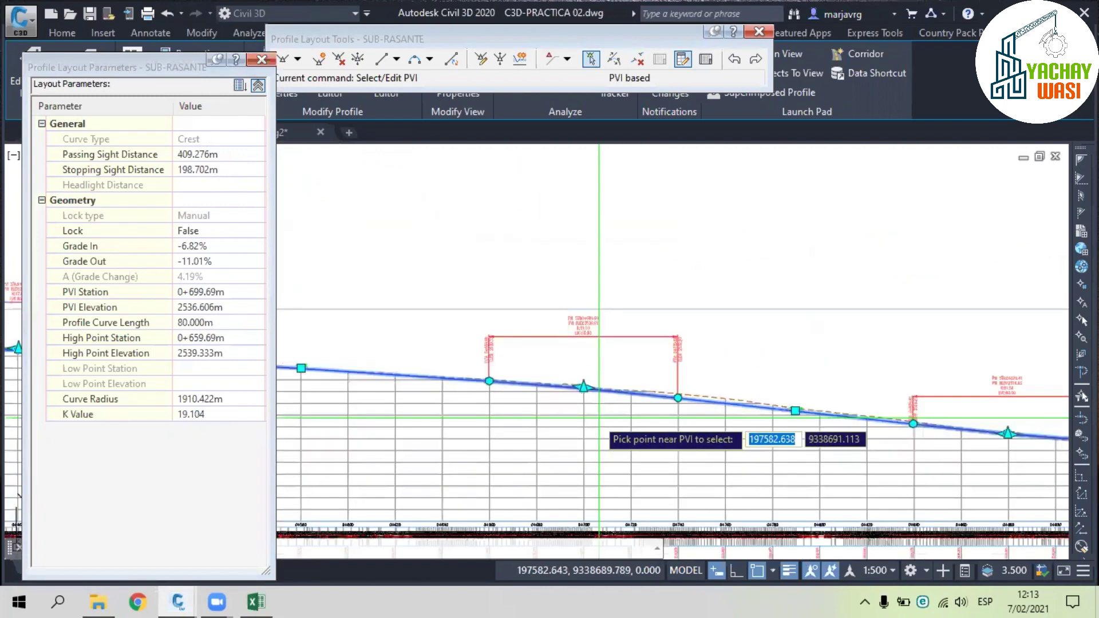
{"action": "scroll", "coordinate": [599, 417], "scroll_direction": "down", "scroll_amount": 5}
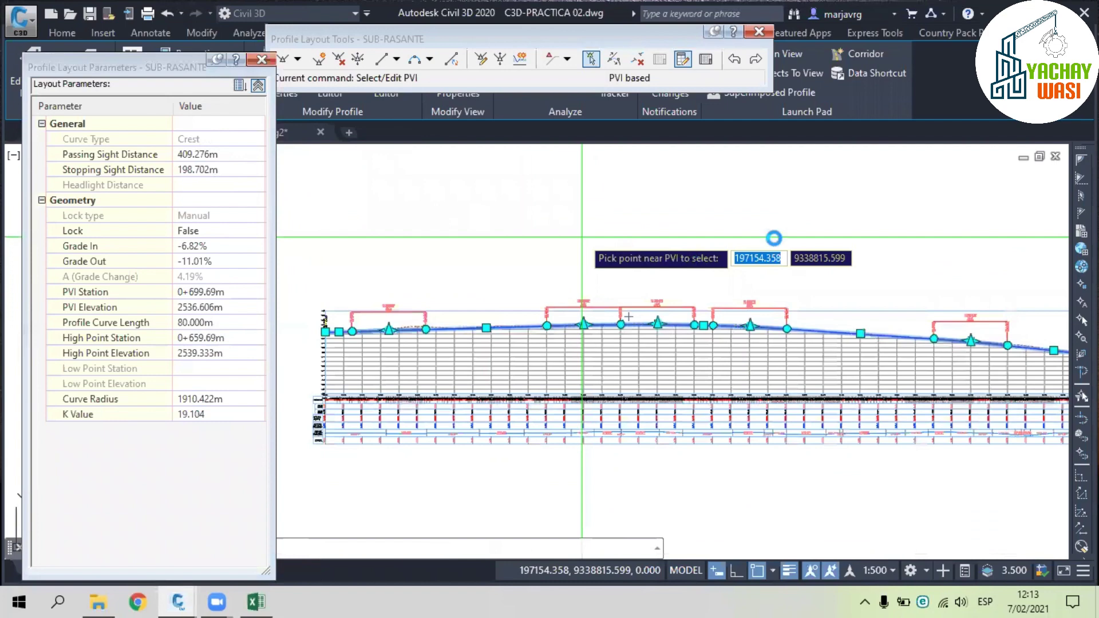
{"action": "key", "text": "Escape"}
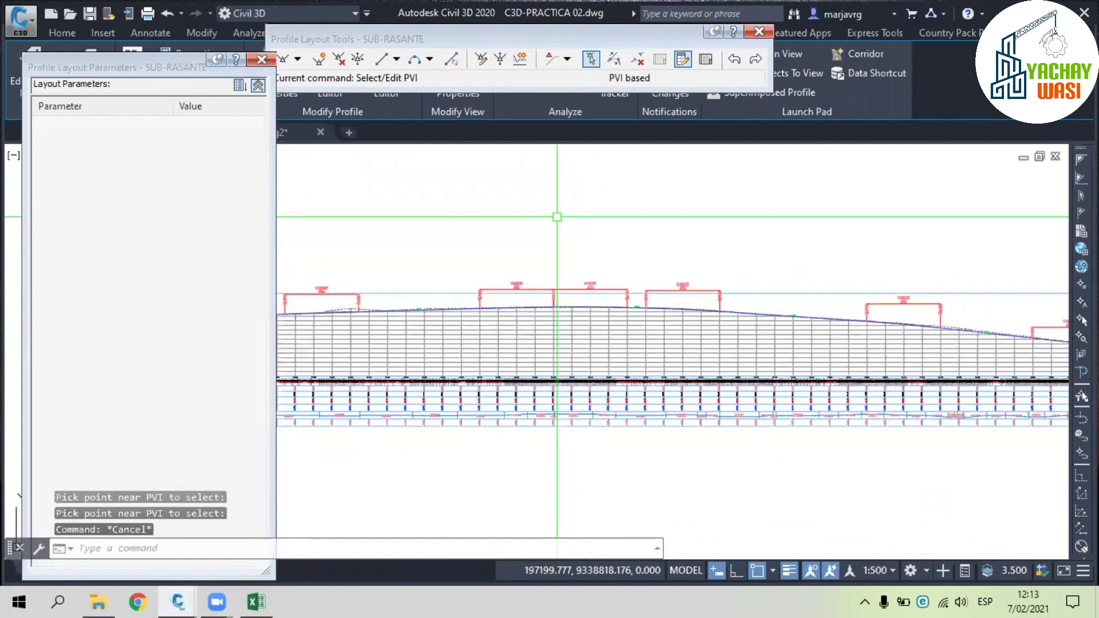
- Return to the final stretch of the SUB-RASANTE profile and save the drawing
{"action": "scroll", "coordinate": [744, 286], "scroll_direction": "up", "scroll_amount": 4}
{"action": "left_click", "coordinate": [760, 294]}
{"action": "key", "text": "ctrl+s"}
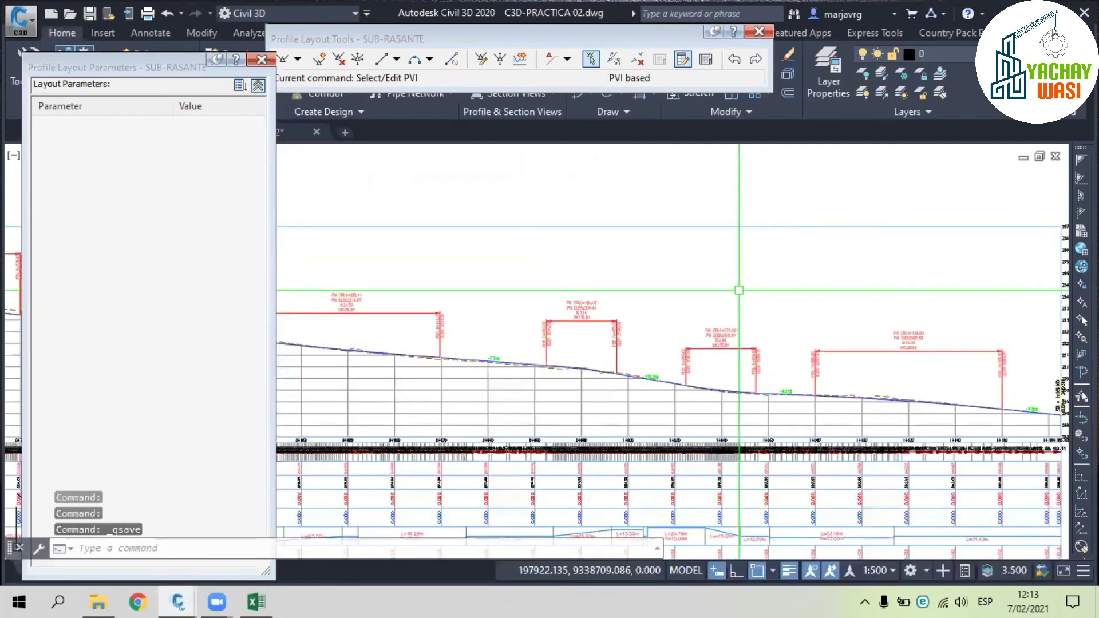
- Inspect the profile view's data bands from station 0+000, including slope, cut and fill heights, and save the drawing again
{"action": "scroll", "coordinate": [493, 309], "scroll_direction": "down", "scroll_amount": 5}
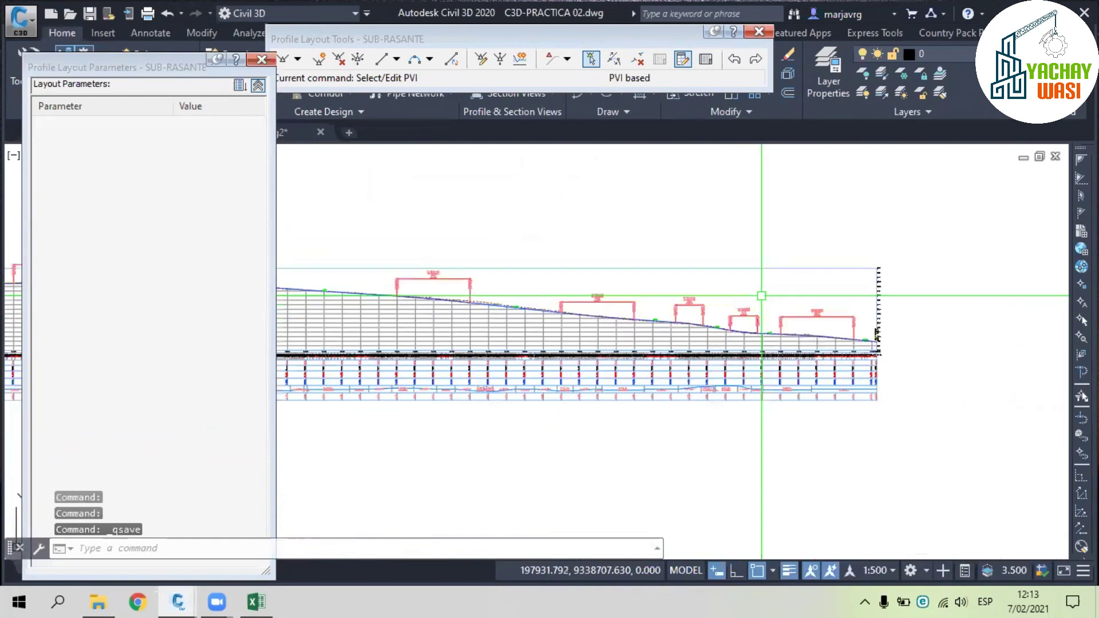
{"action": "scroll", "coordinate": [644, 336], "scroll_direction": "up", "scroll_amount": 2}
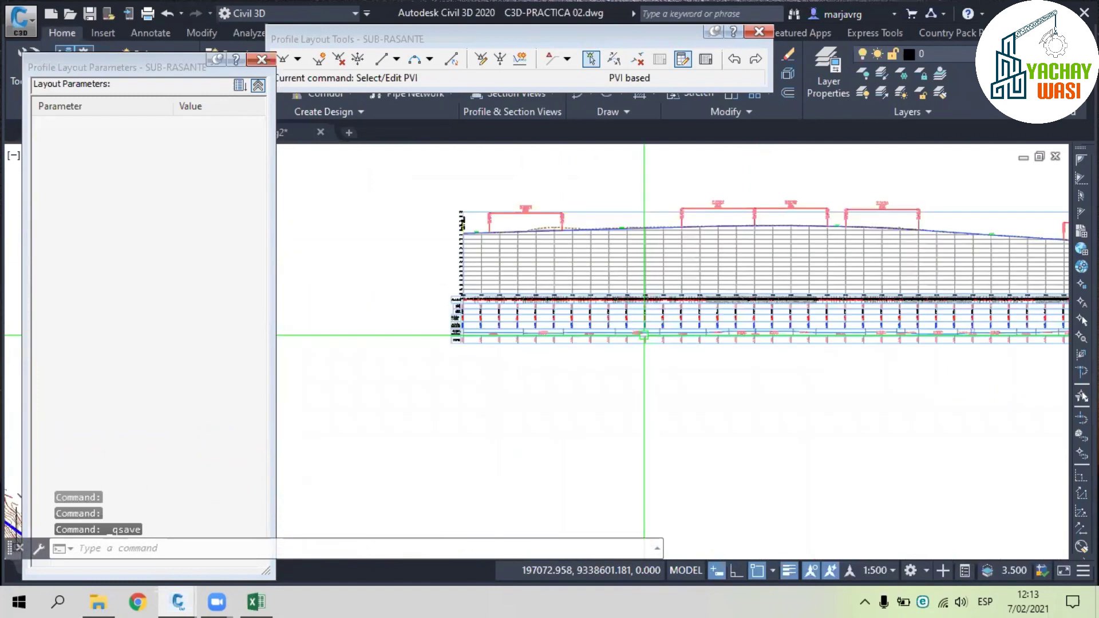
{"action": "scroll", "coordinate": [644, 335], "scroll_direction": "up", "scroll_amount": 2}
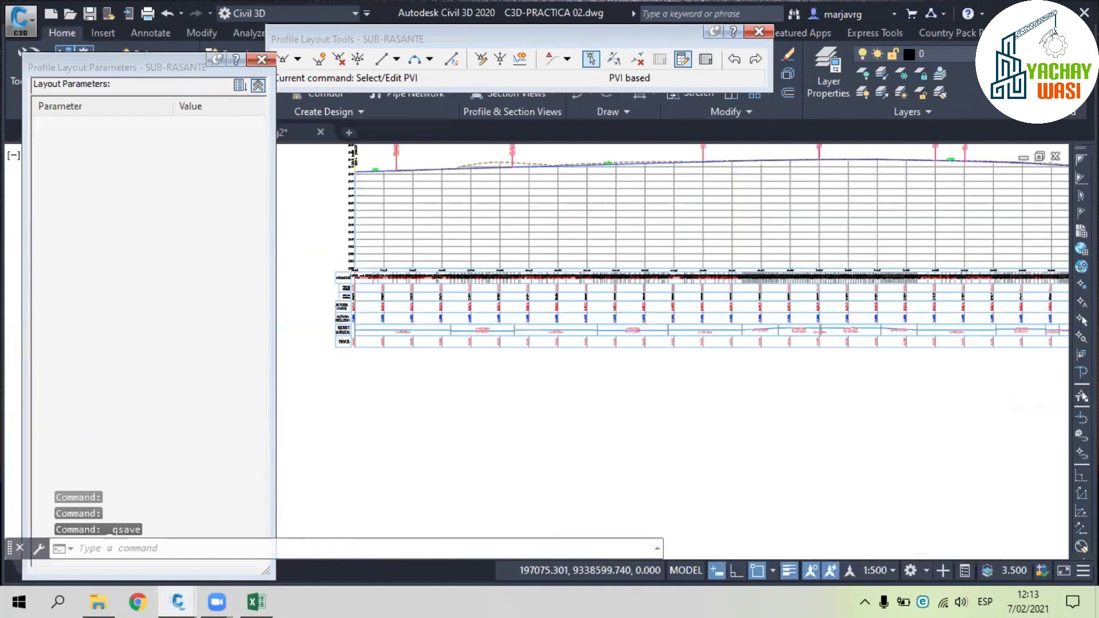
{"action": "scroll", "coordinate": [295, 332], "scroll_direction": "up", "scroll_amount": 4}
{"action": "key", "text": "ctrl+s"}
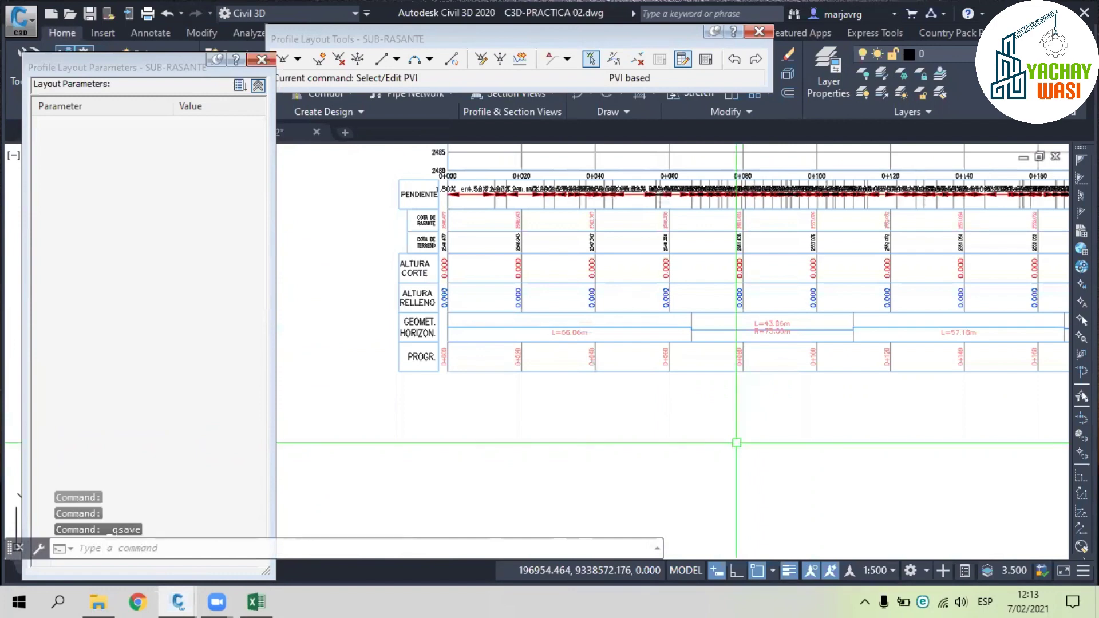